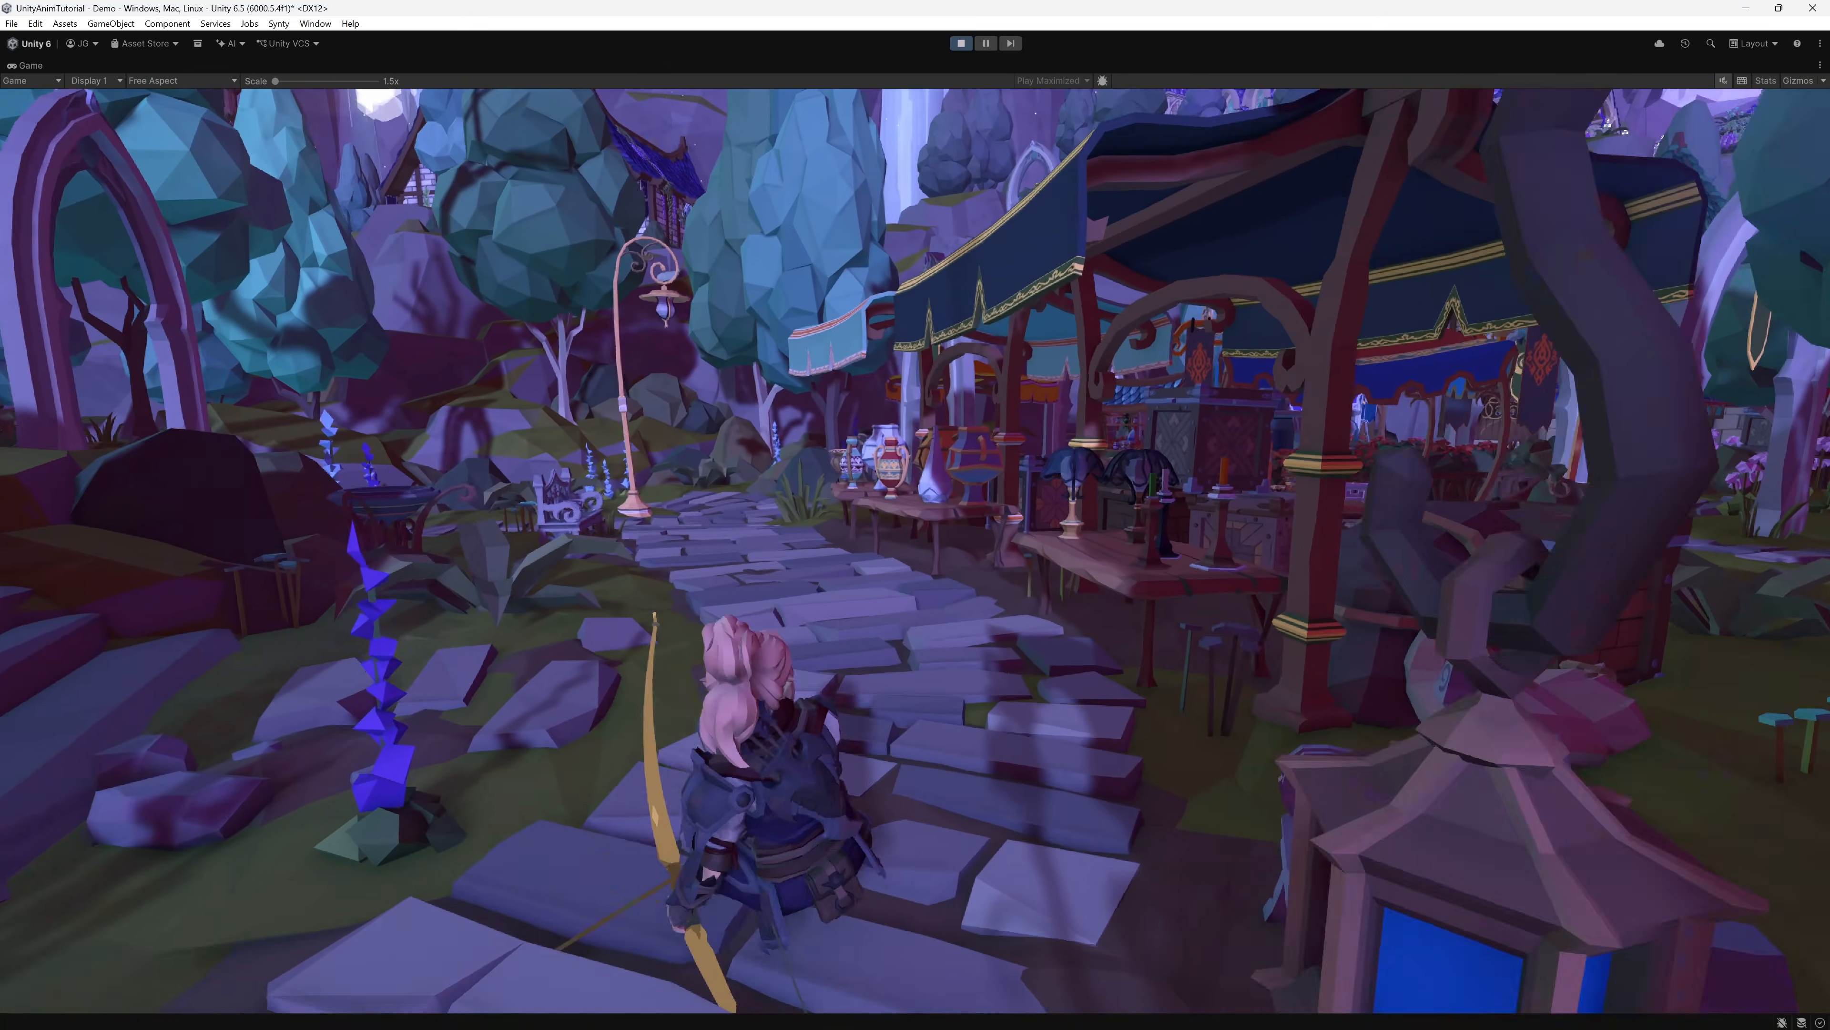
Step: Walk the archer along the market path and around the fountain in Play mode, trying out crouching and bow aiming
key("w")
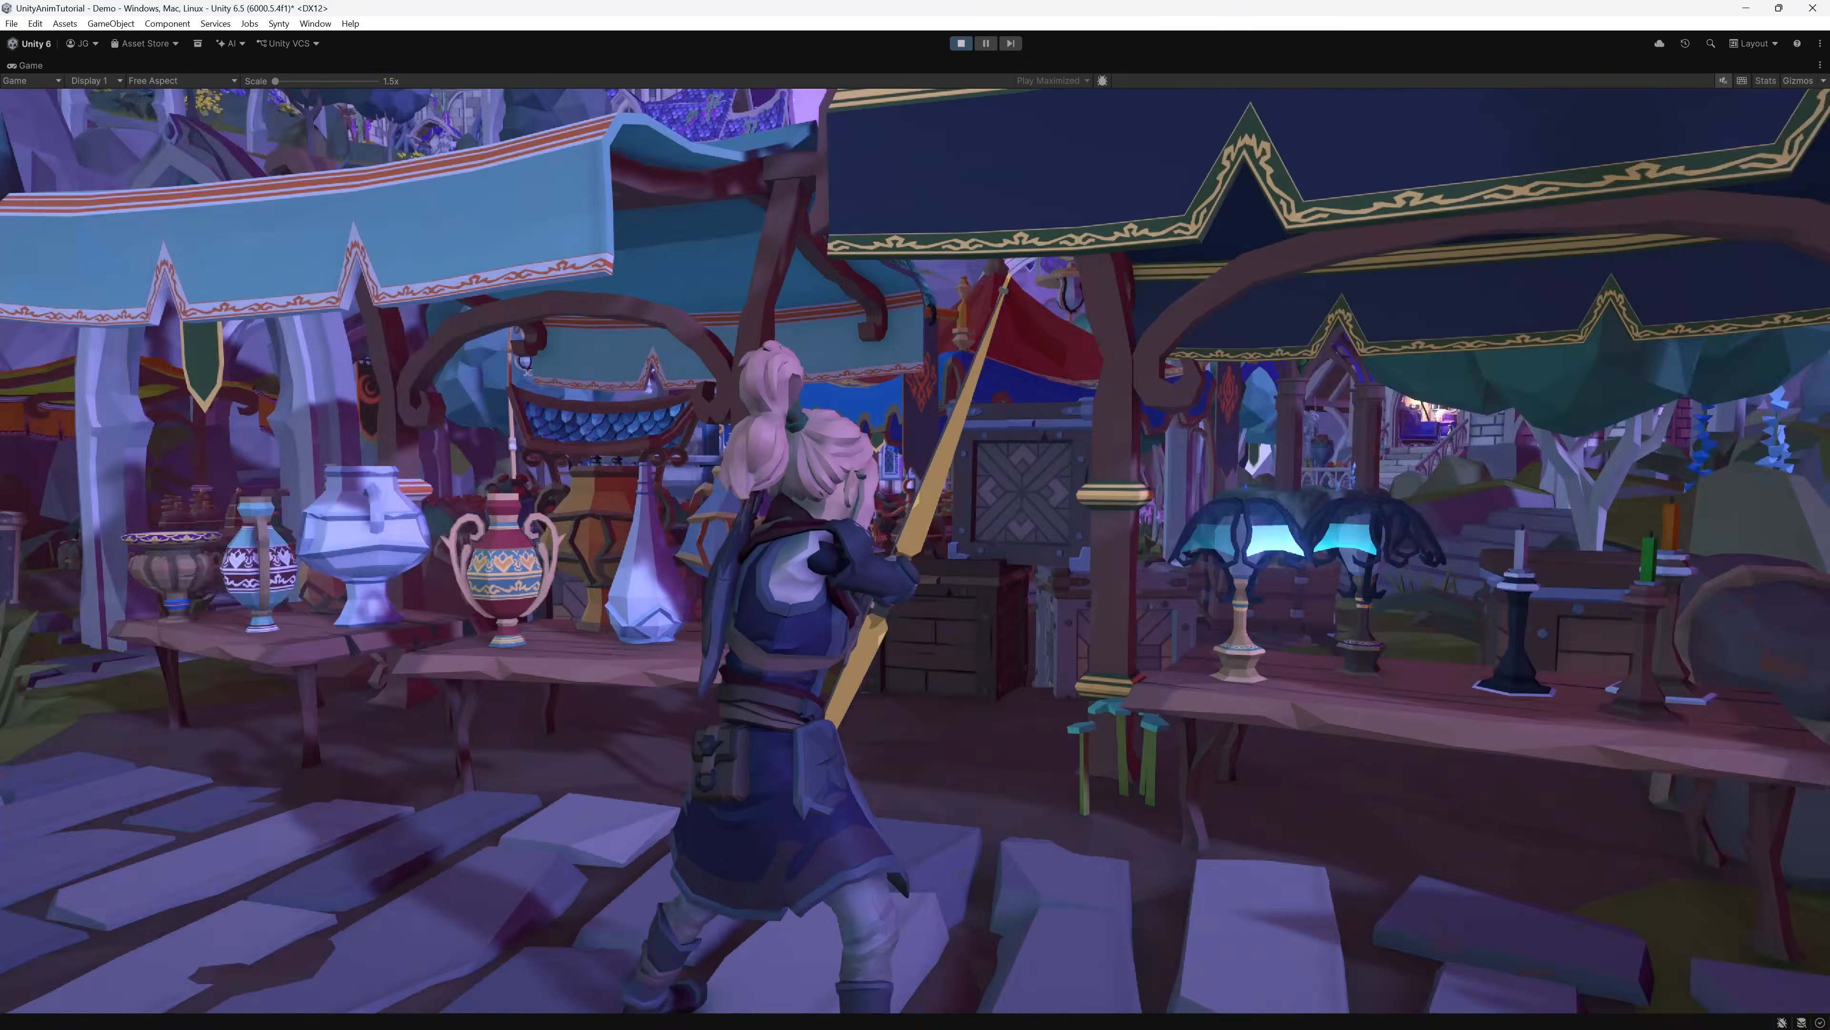
key("w")
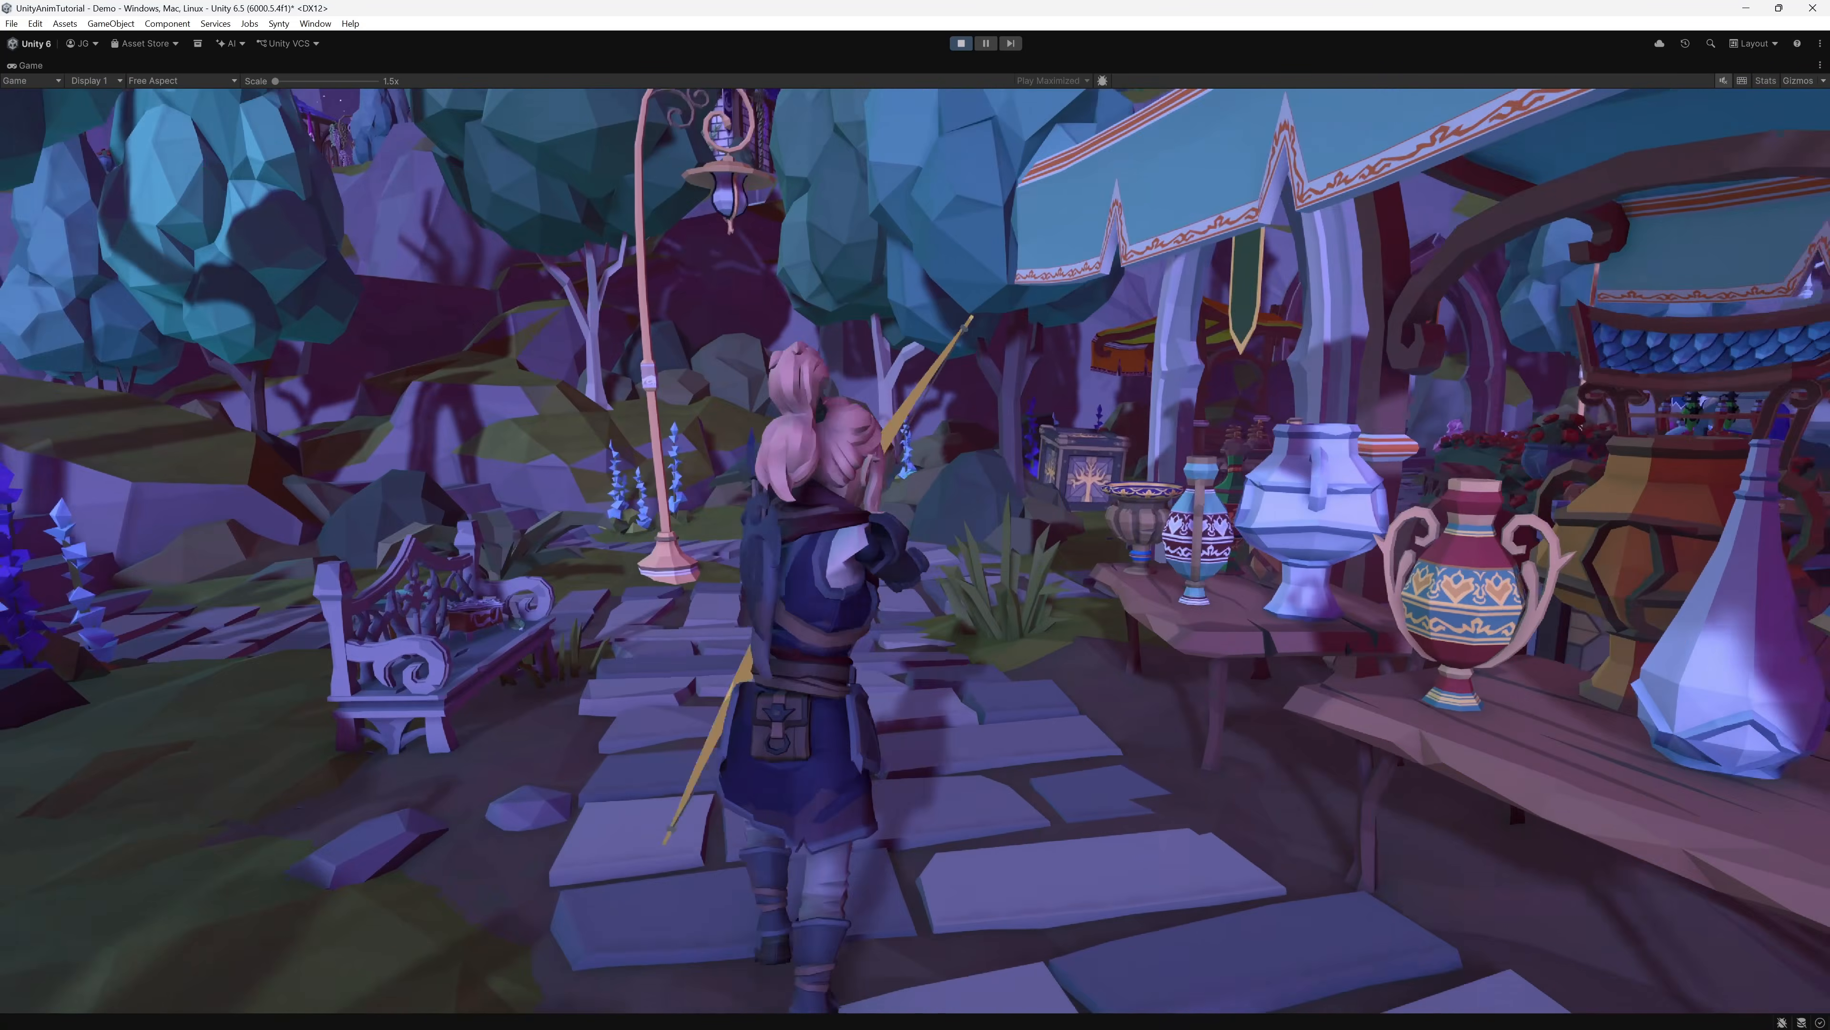
key("w")
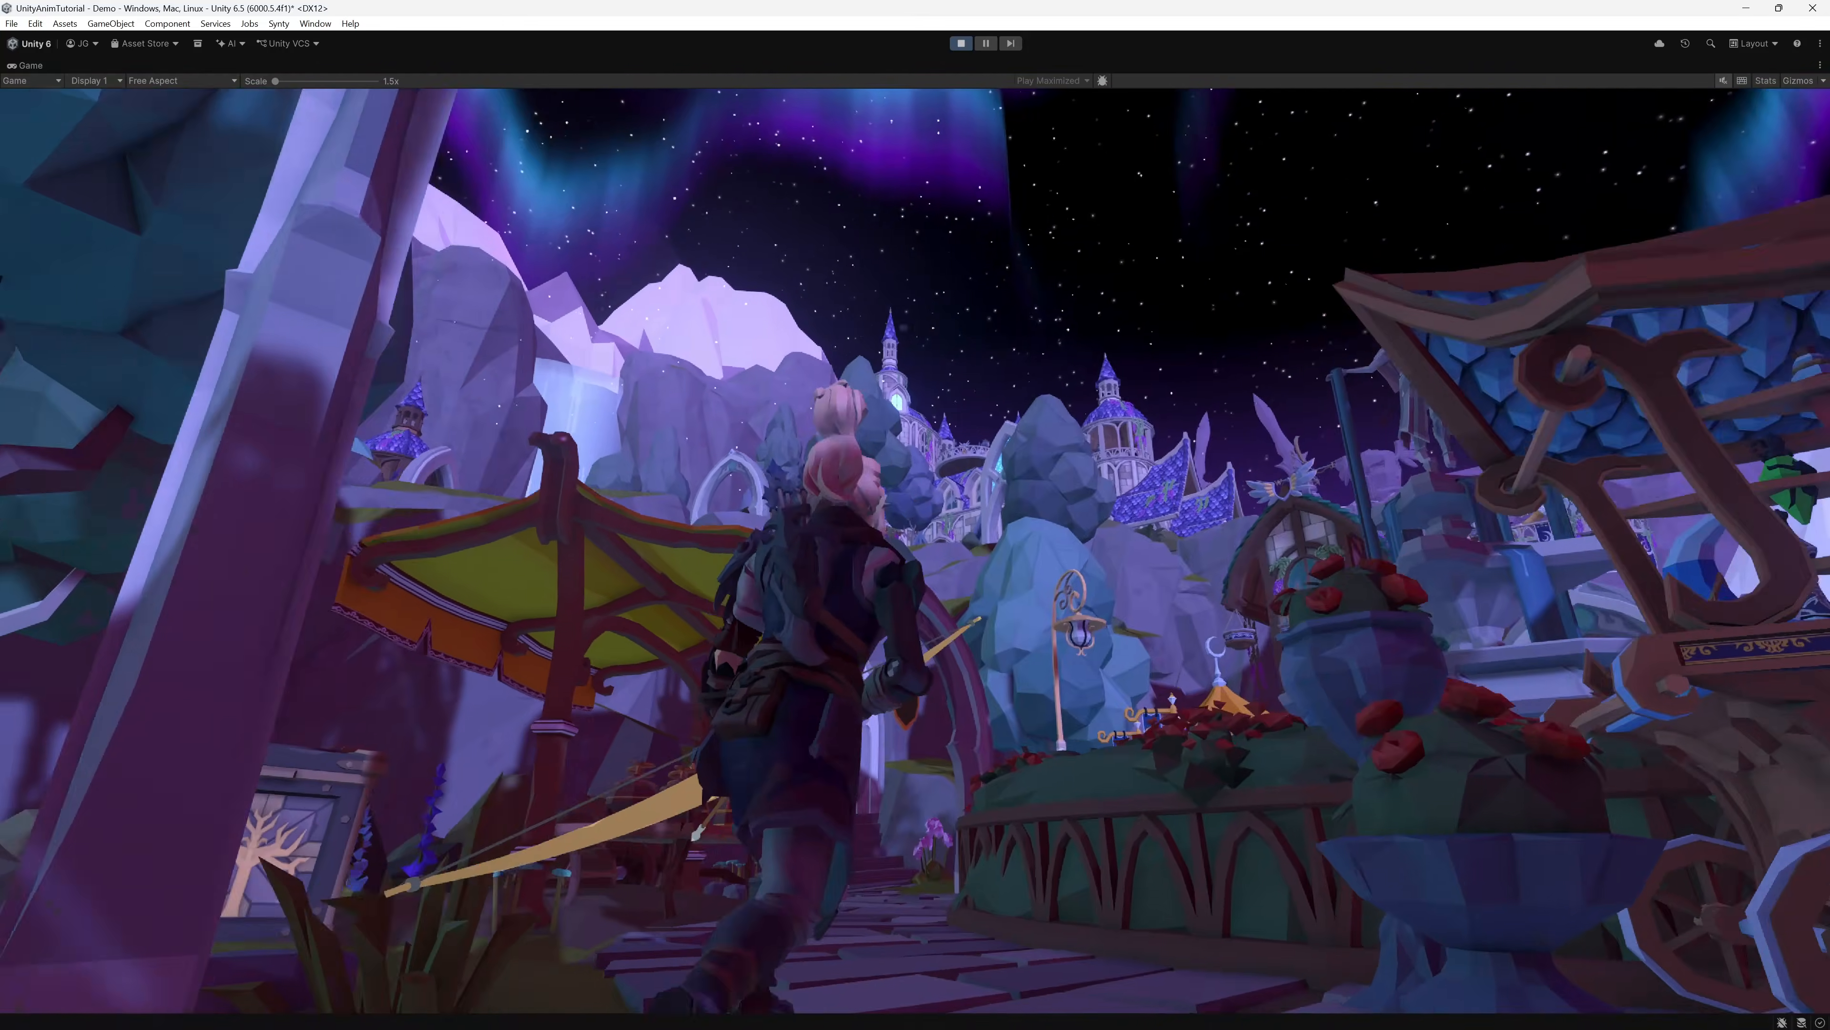
key("w")
key("space")
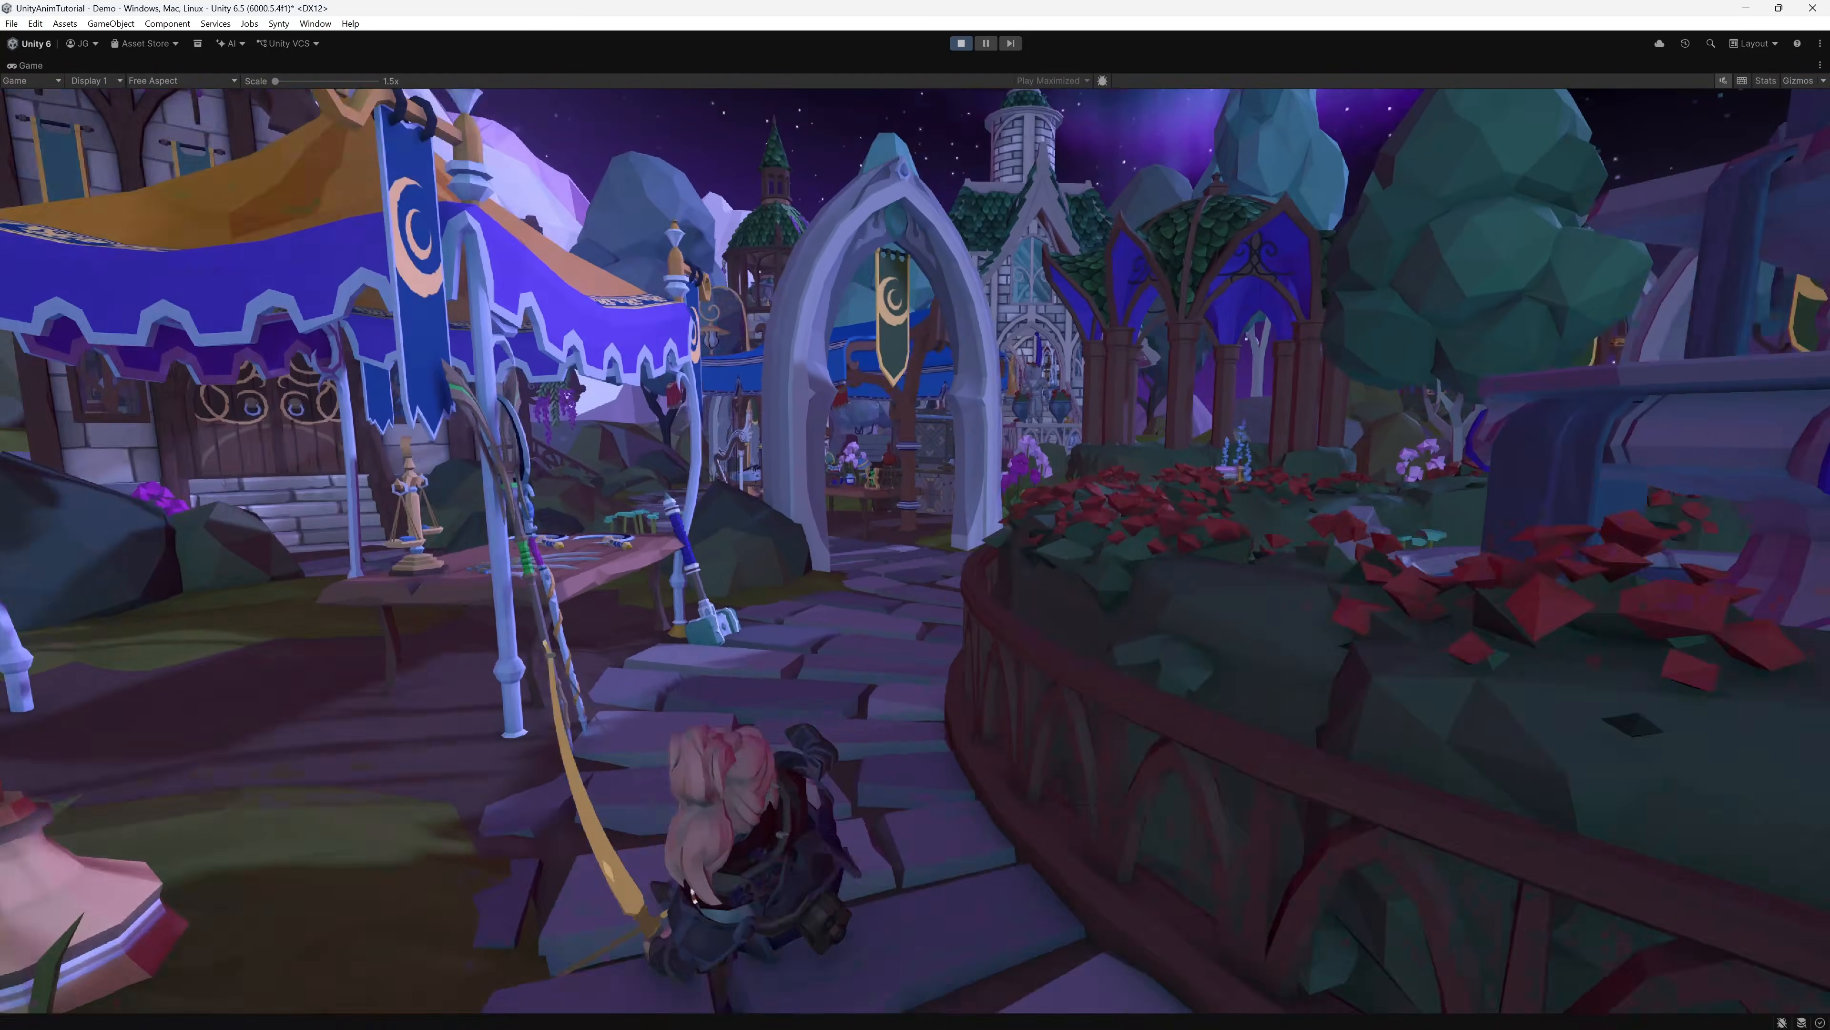
key("w")
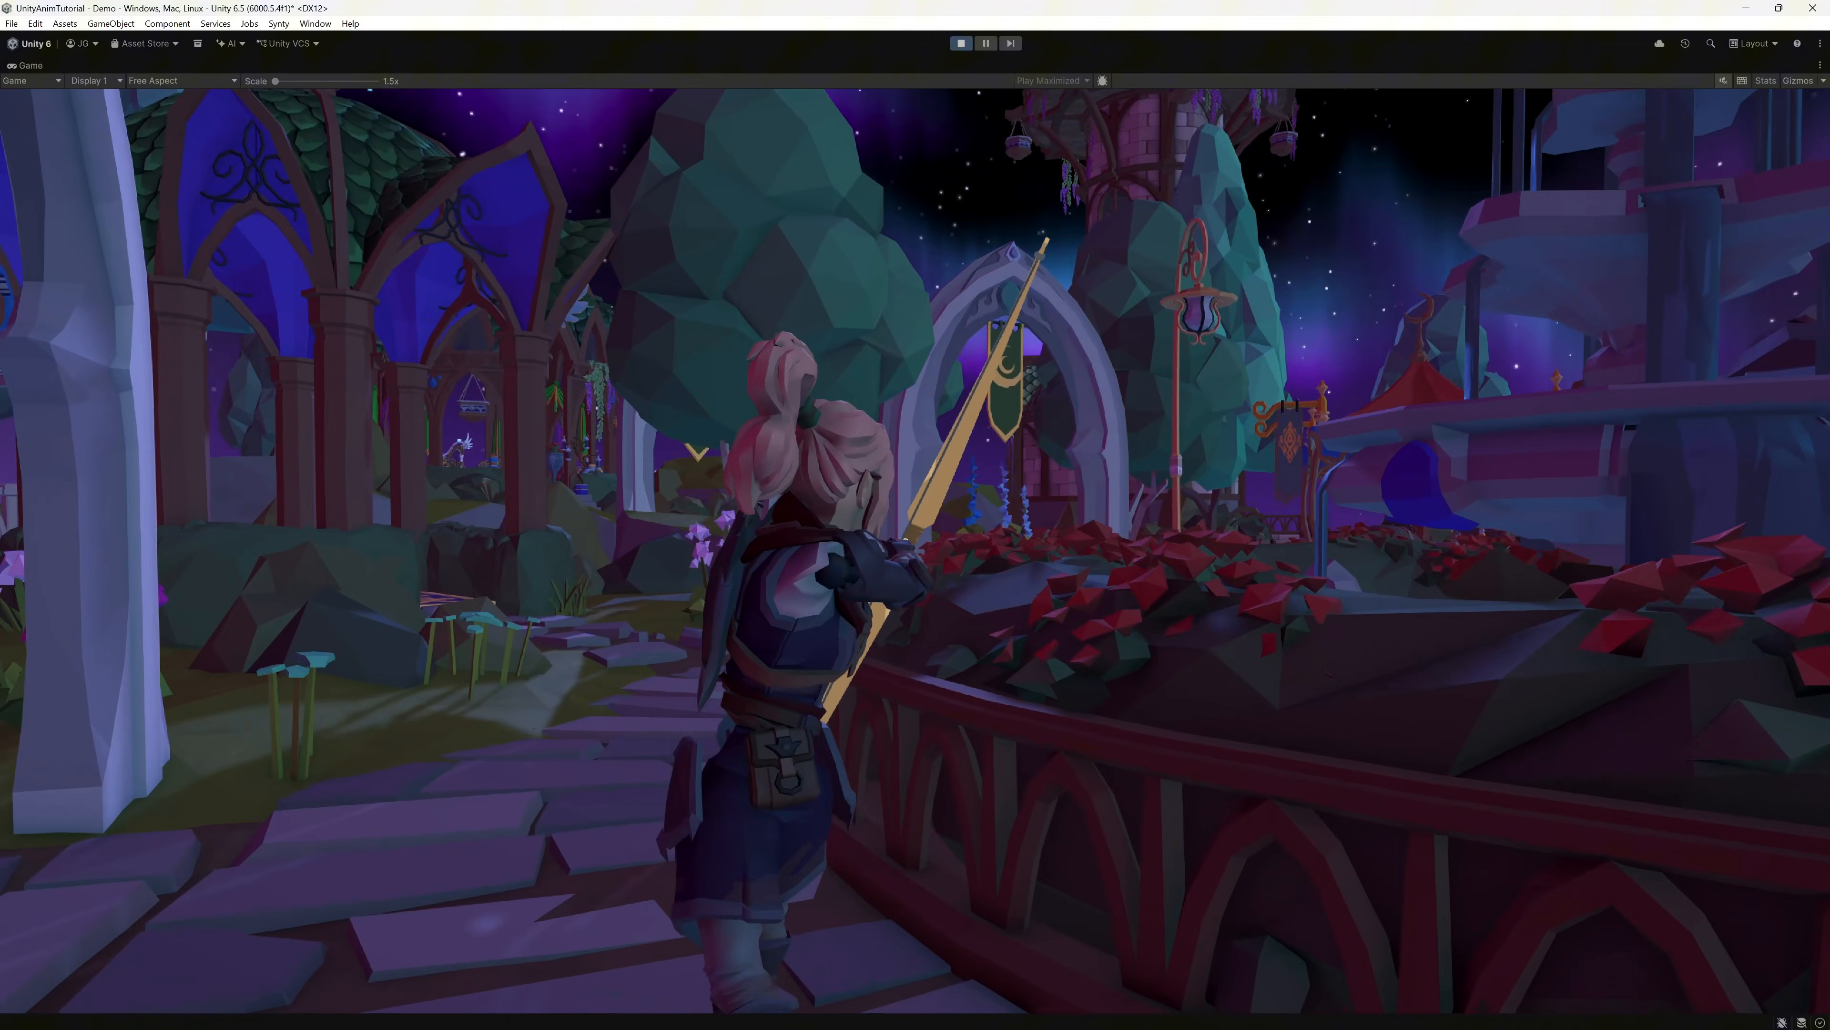
key("w")
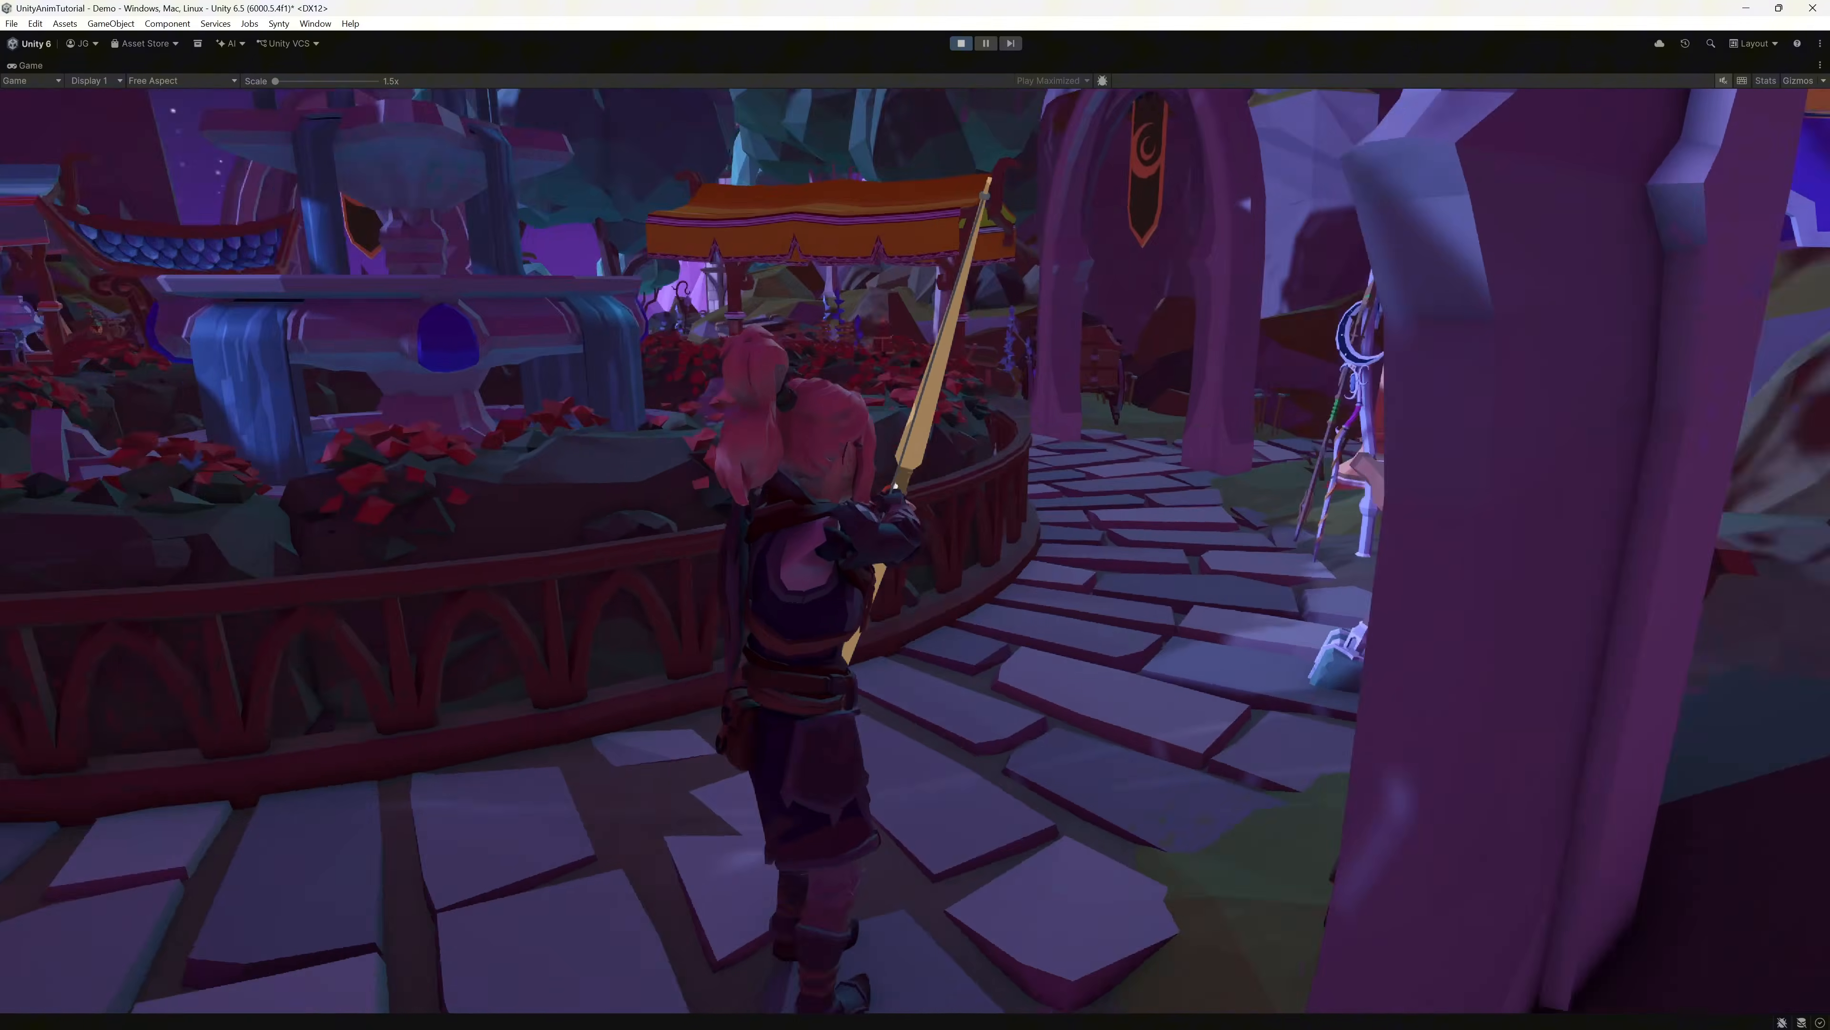
key("w")
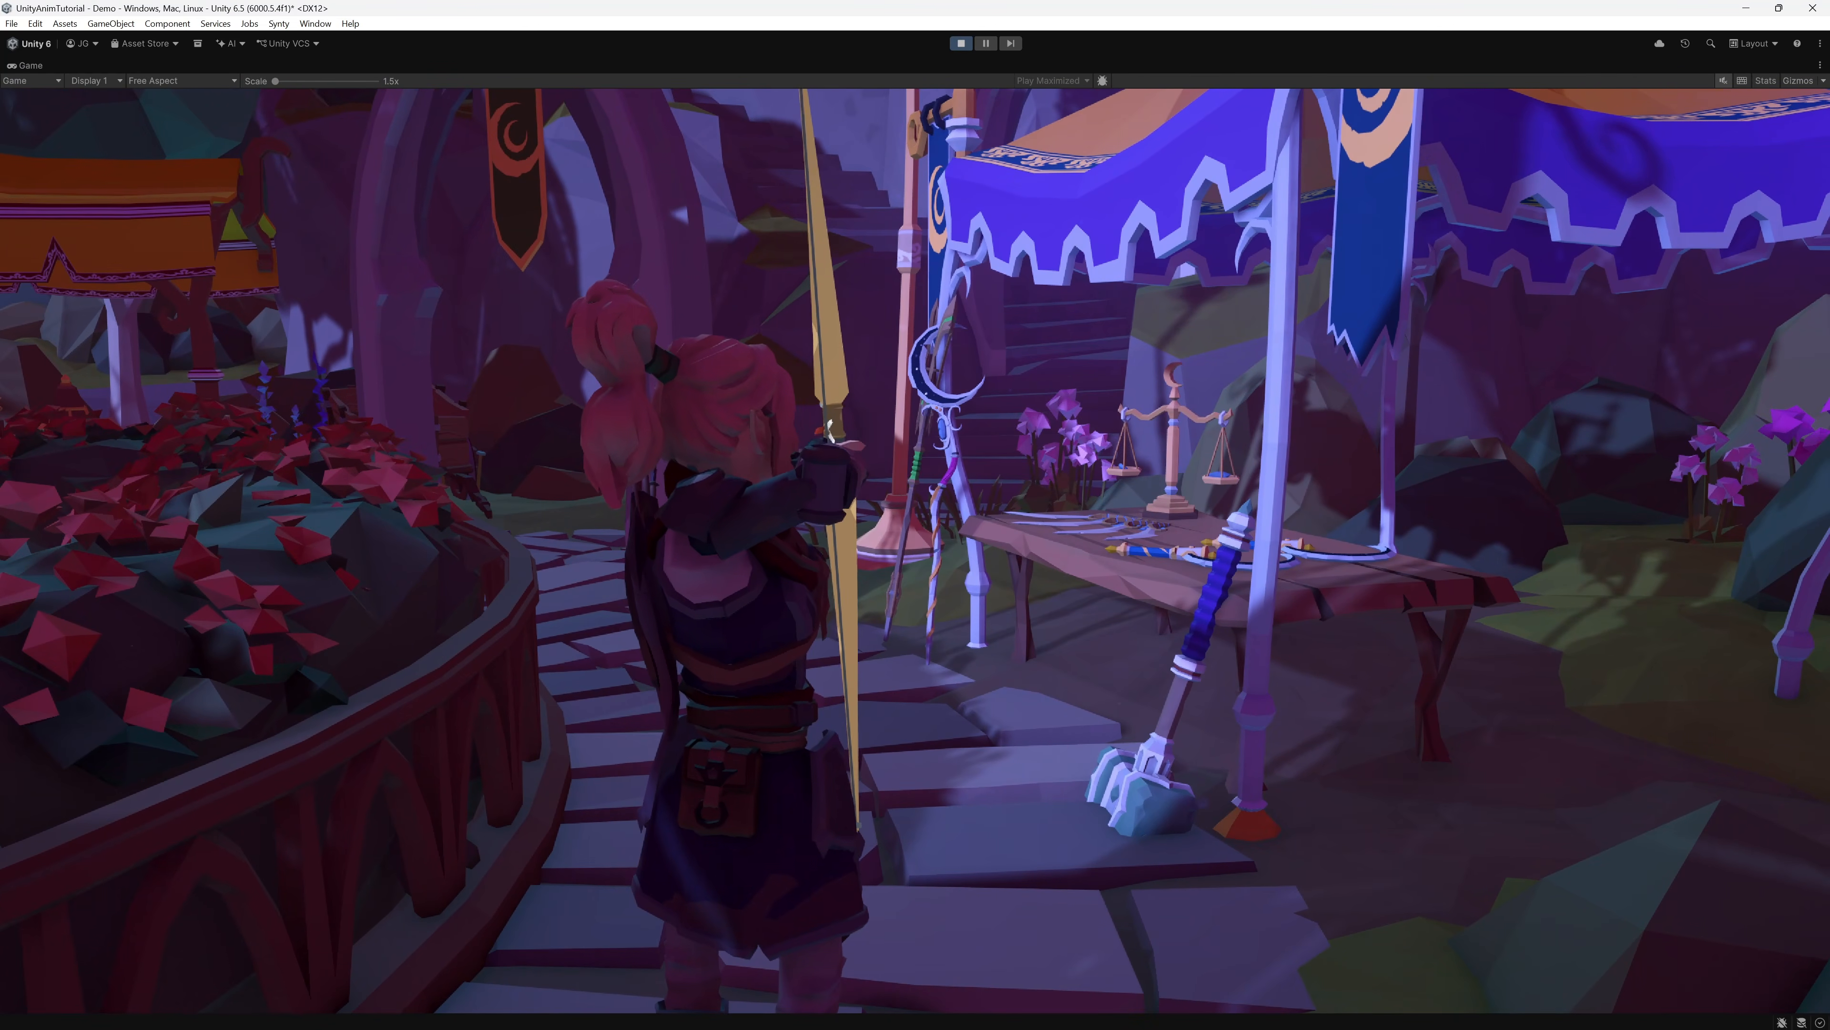
key("w")
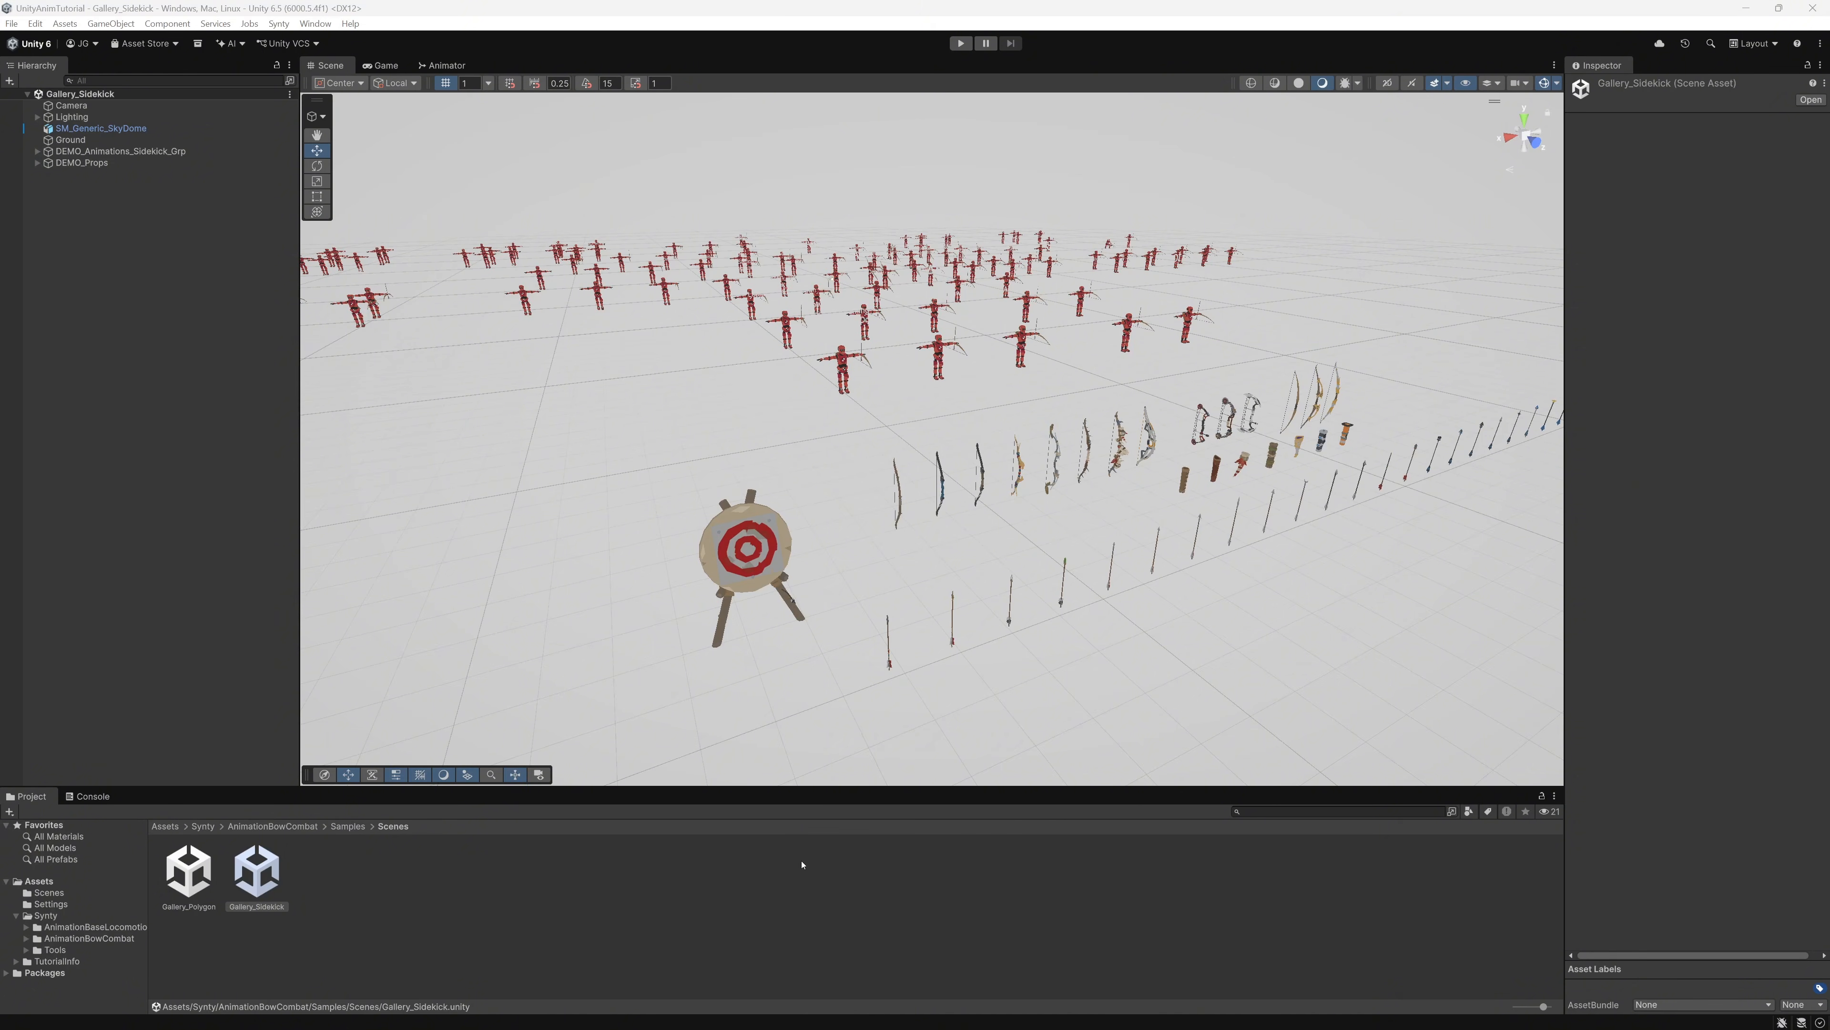
Step: Place the PF_LockOnTarget prefab from AnimationBaseLocomotion/Samples/Prefabs in the scene at about X 17.4, Z 11.4
left_click(97, 928)
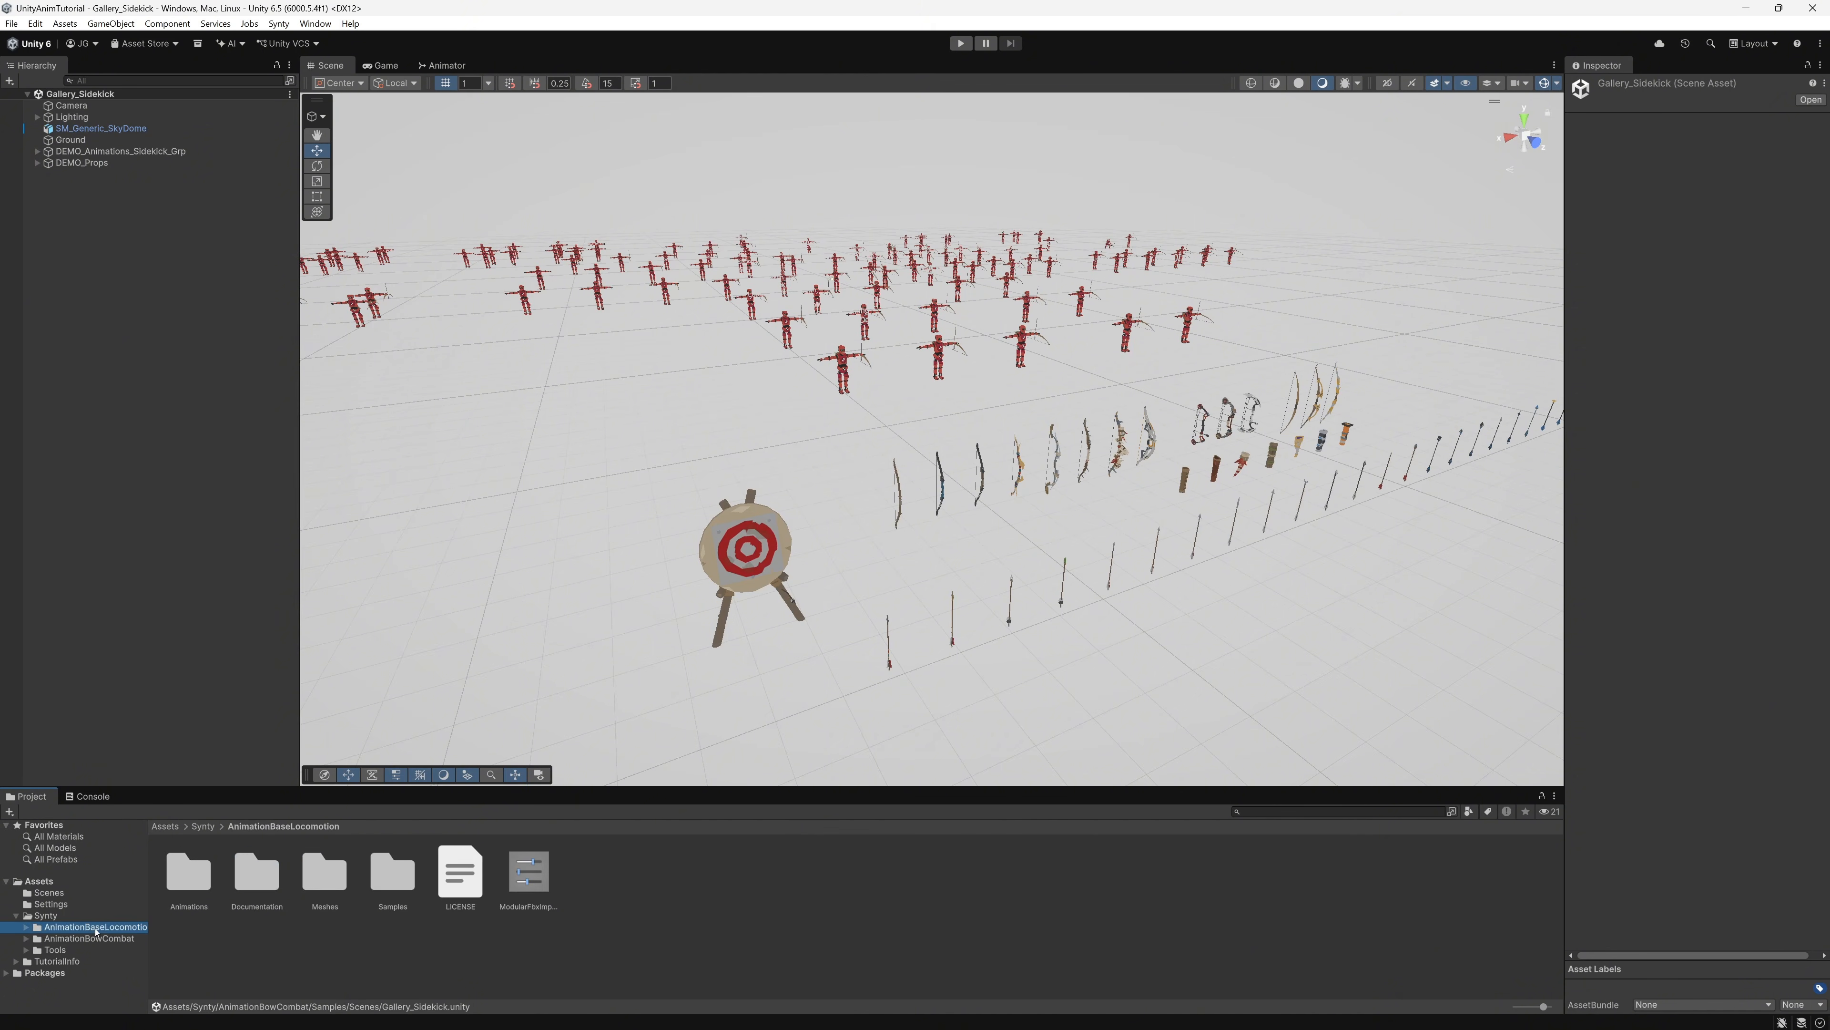
double_click(396, 869)
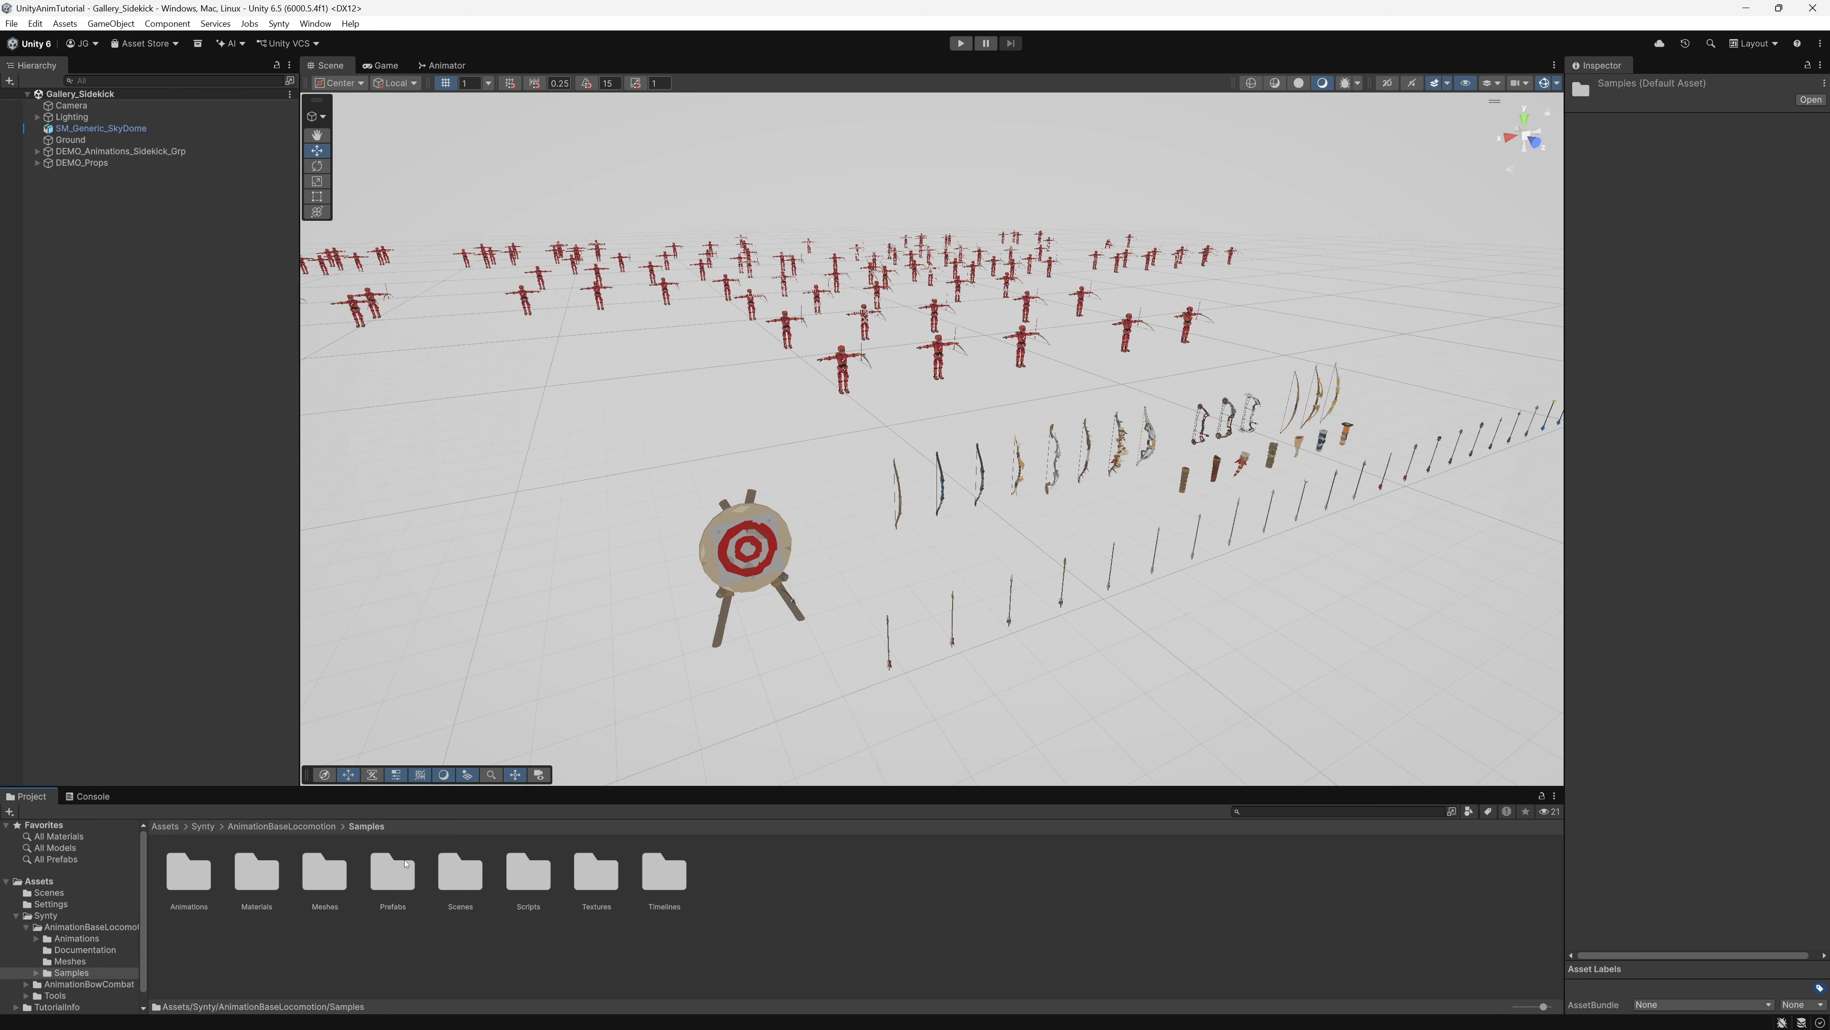
double_click(392, 873)
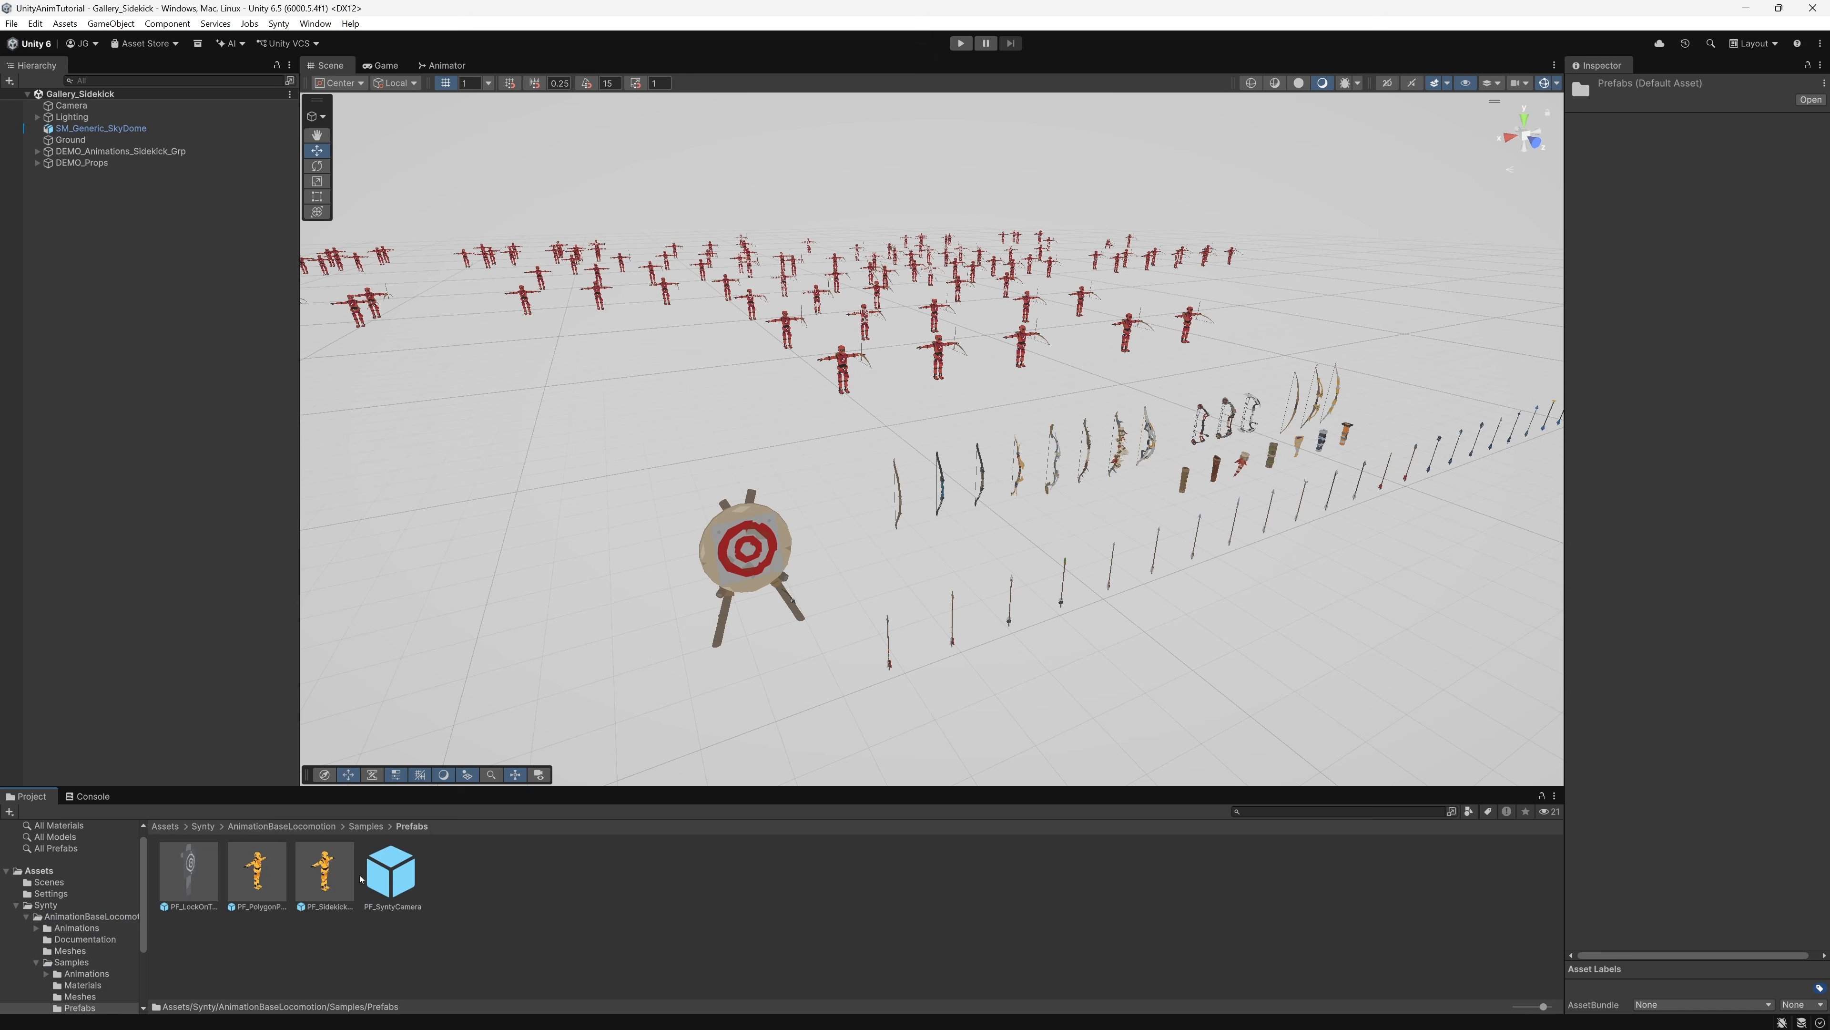
left_click_drag(176, 883, 623, 397)
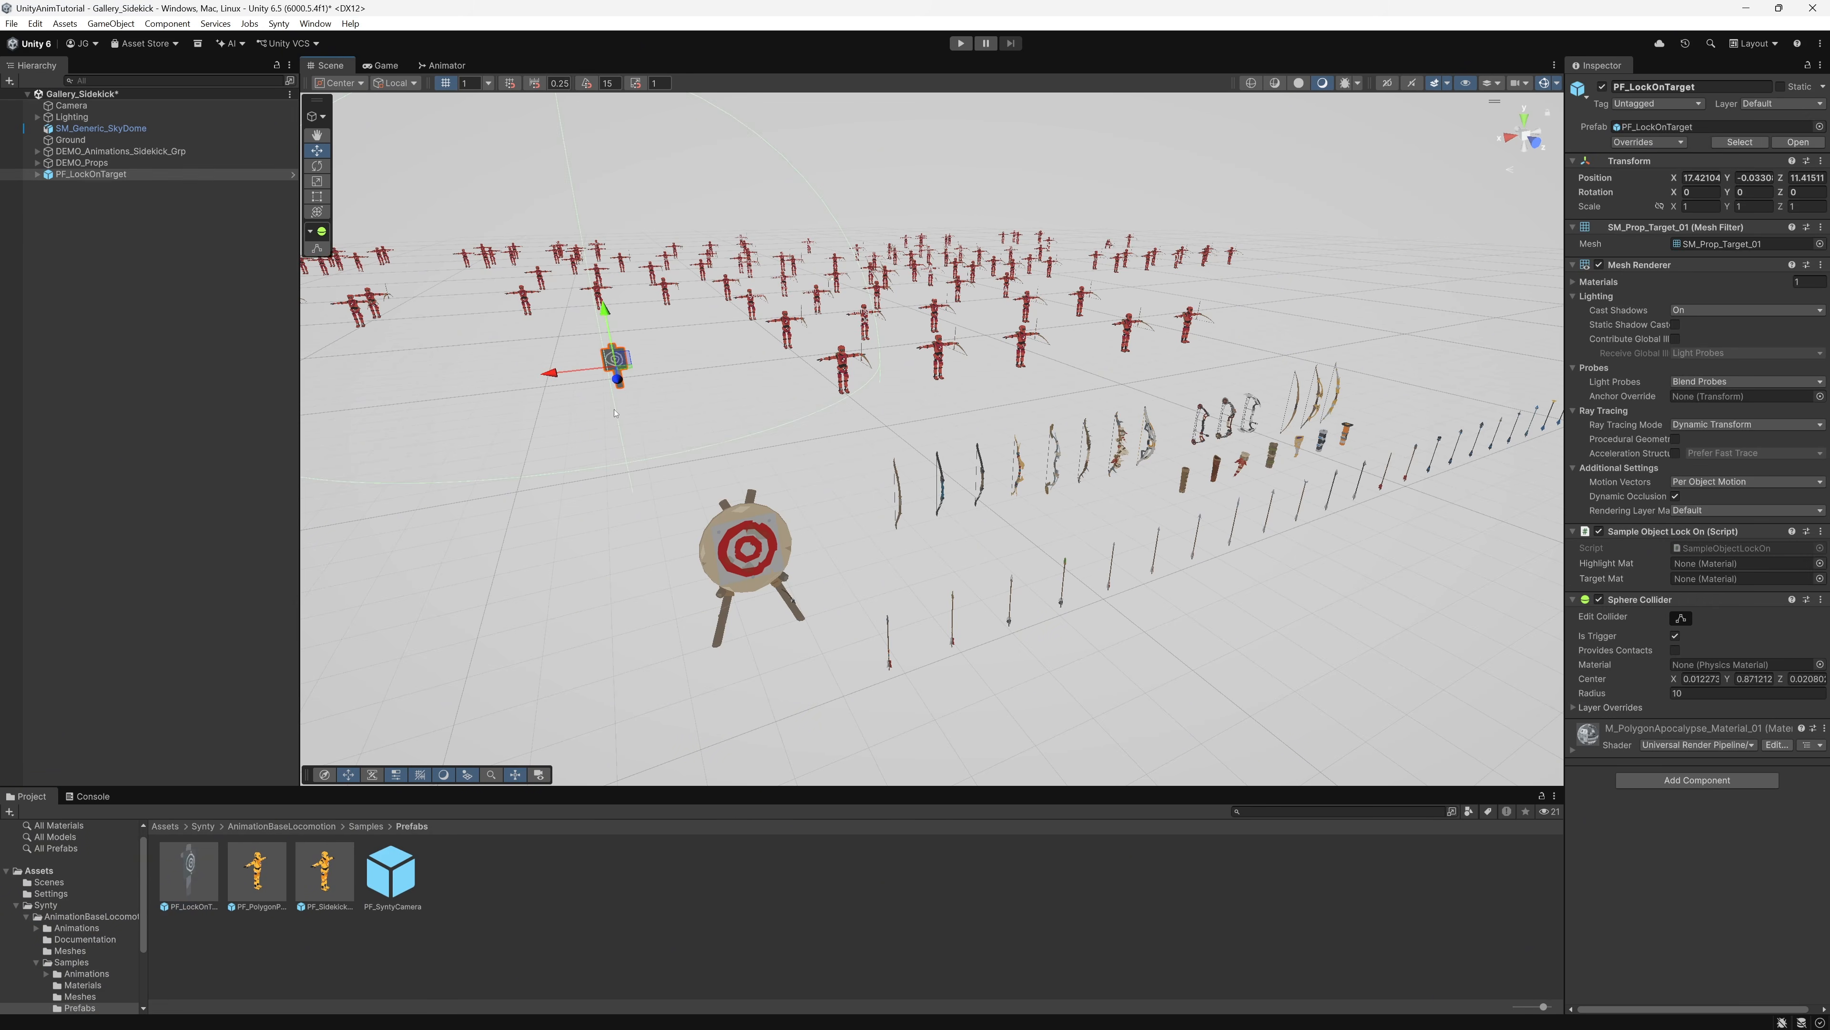
left_click(548, 861)
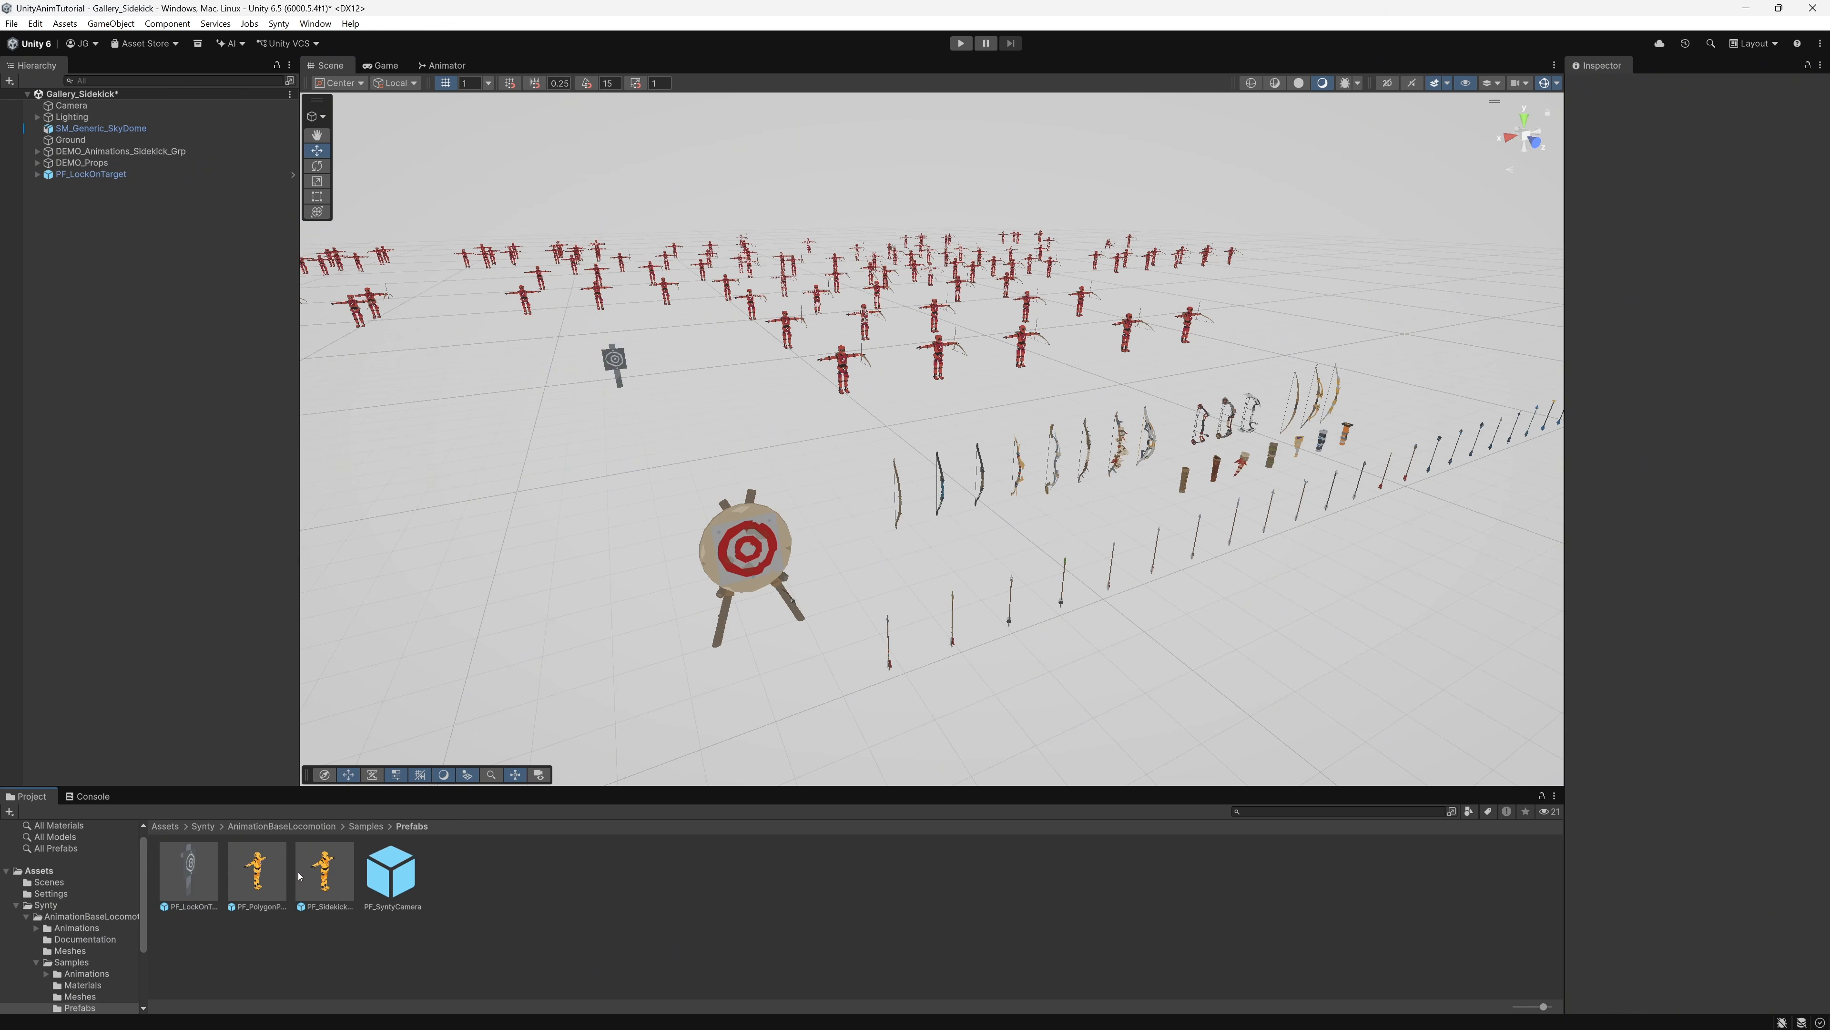
Step: Place the PF_SidekickPlayer prefab in the scene near the lock-on target, at about X 18.6, Z 20.1
left_click(276, 876)
left_click(317, 876)
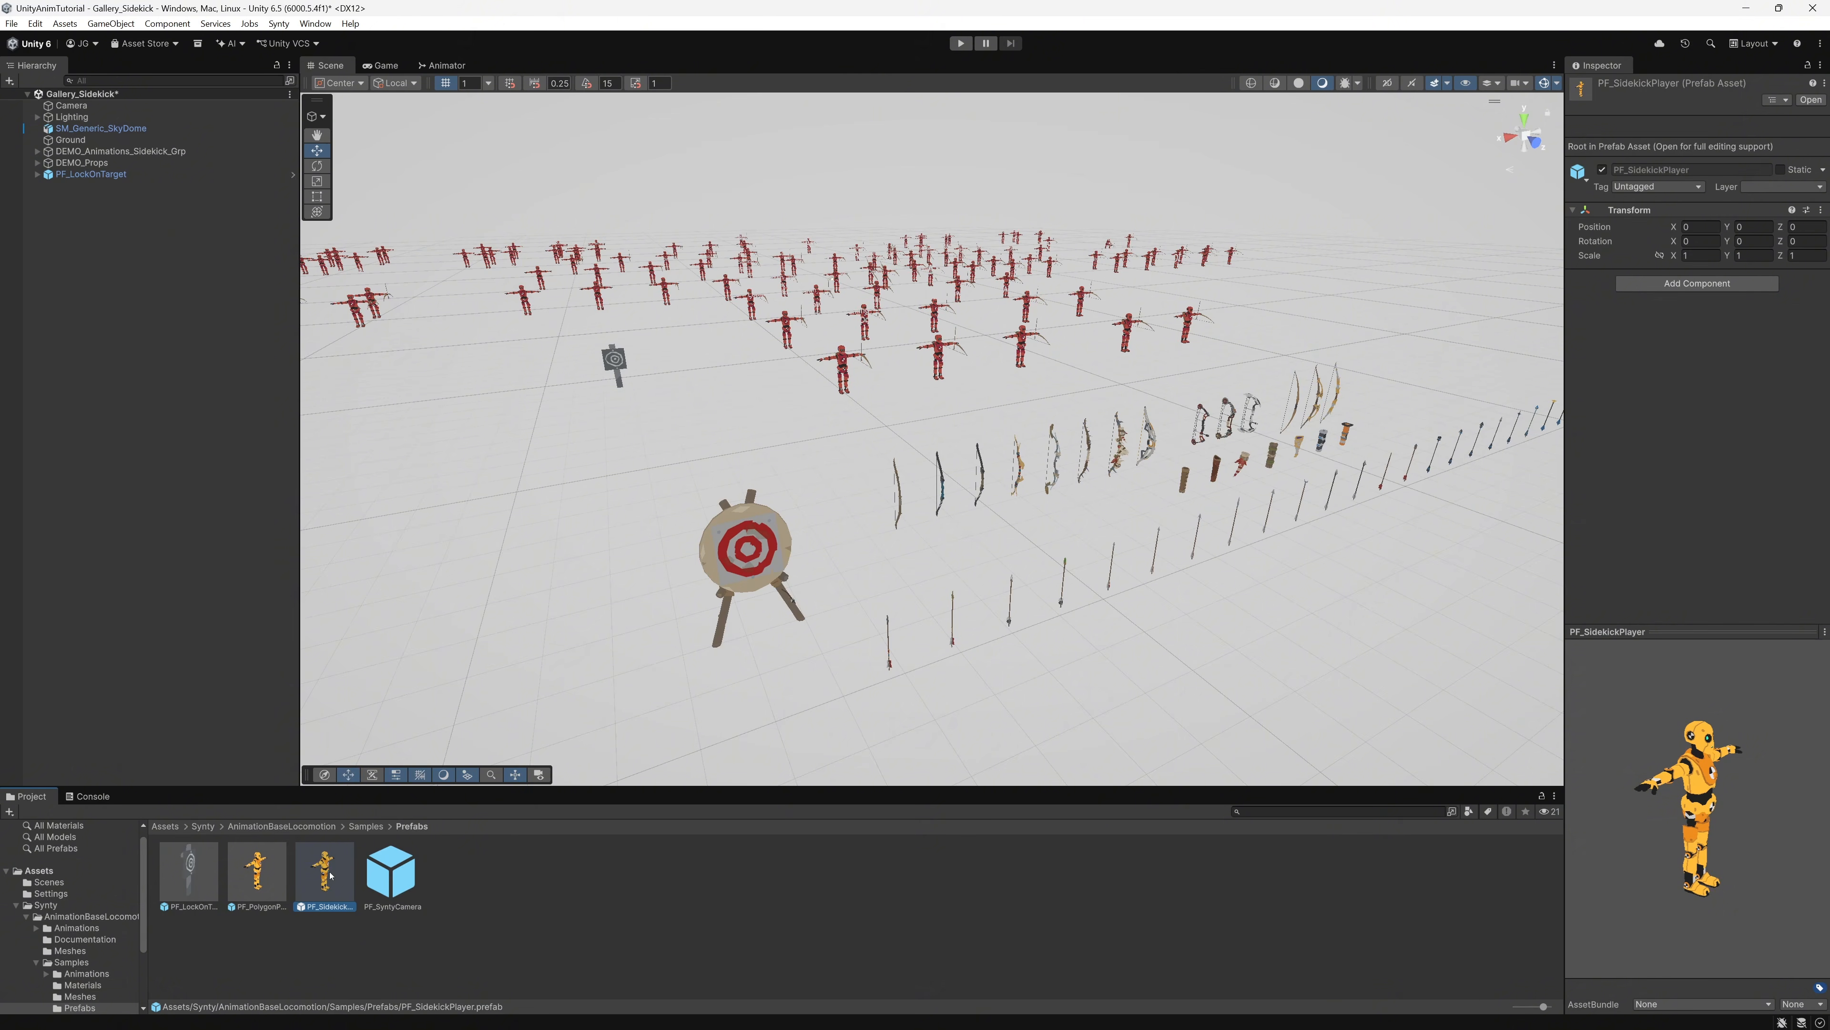
left_click_drag(330, 875, 581, 488)
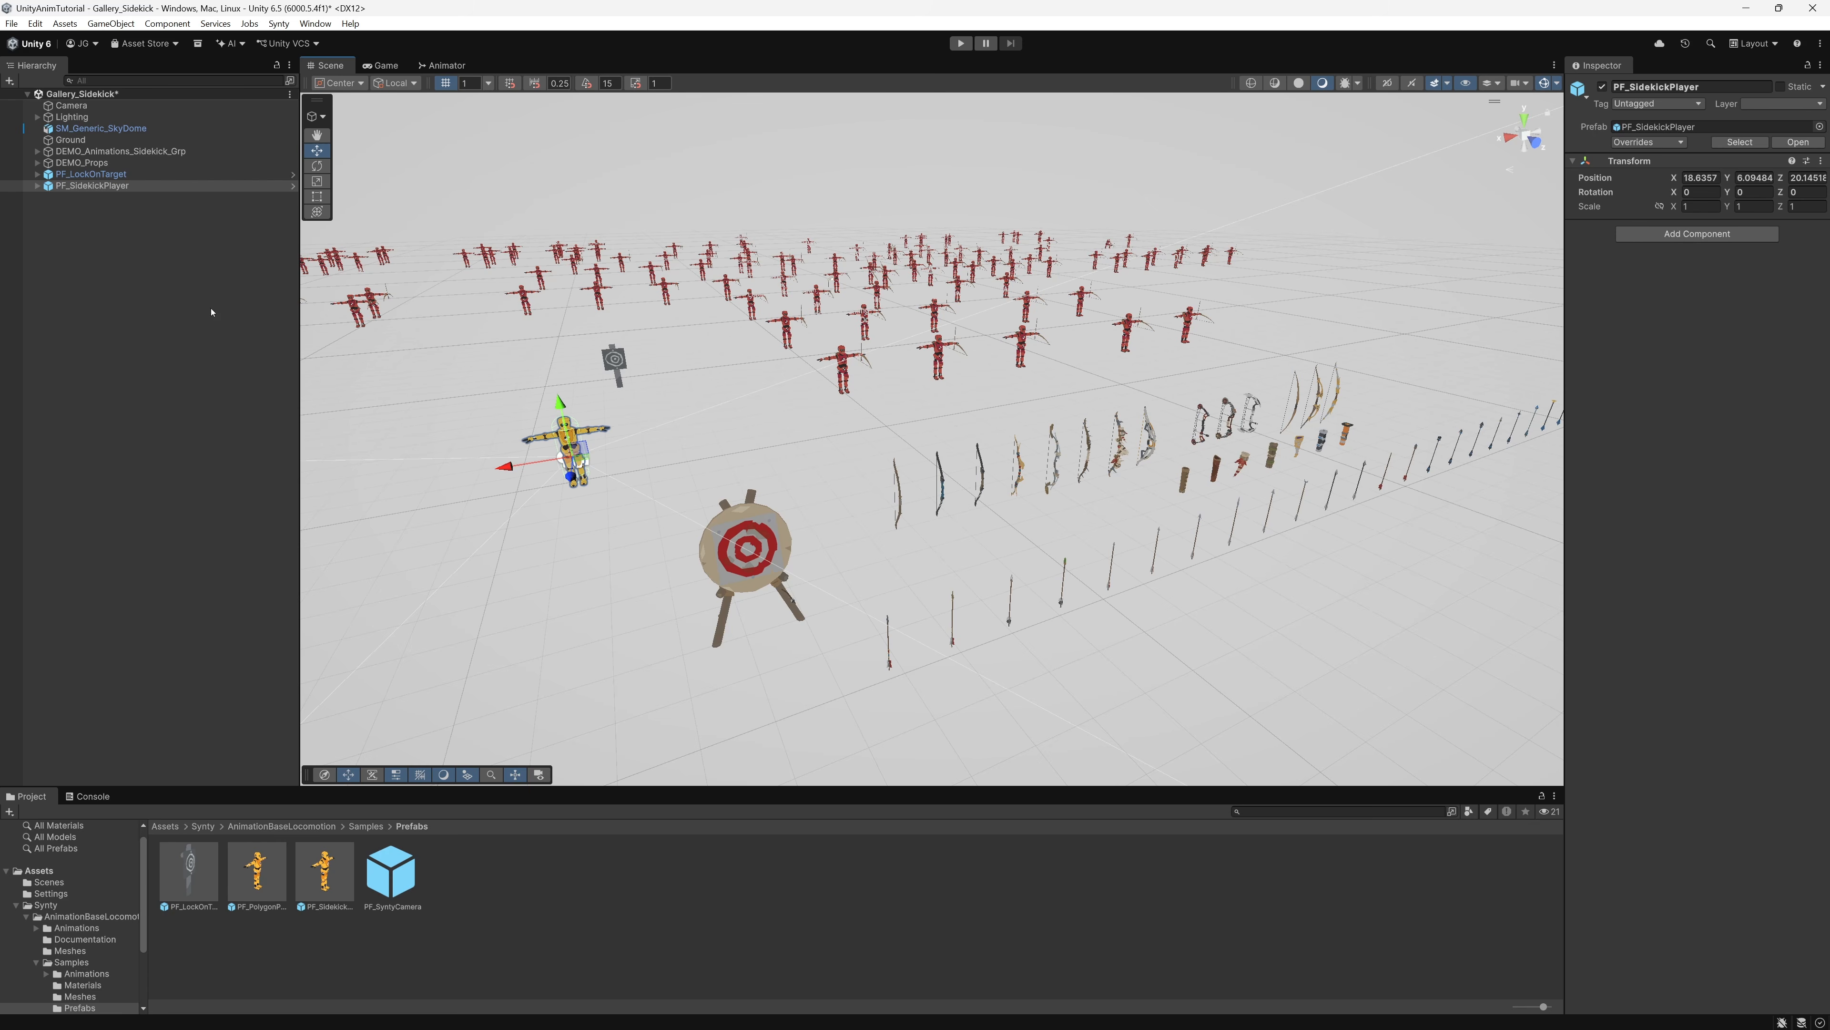
Step: Turn off Always Strafe on the player's SidekickSyntyCharacter and delete the scene's original Camera
left_click(36, 185)
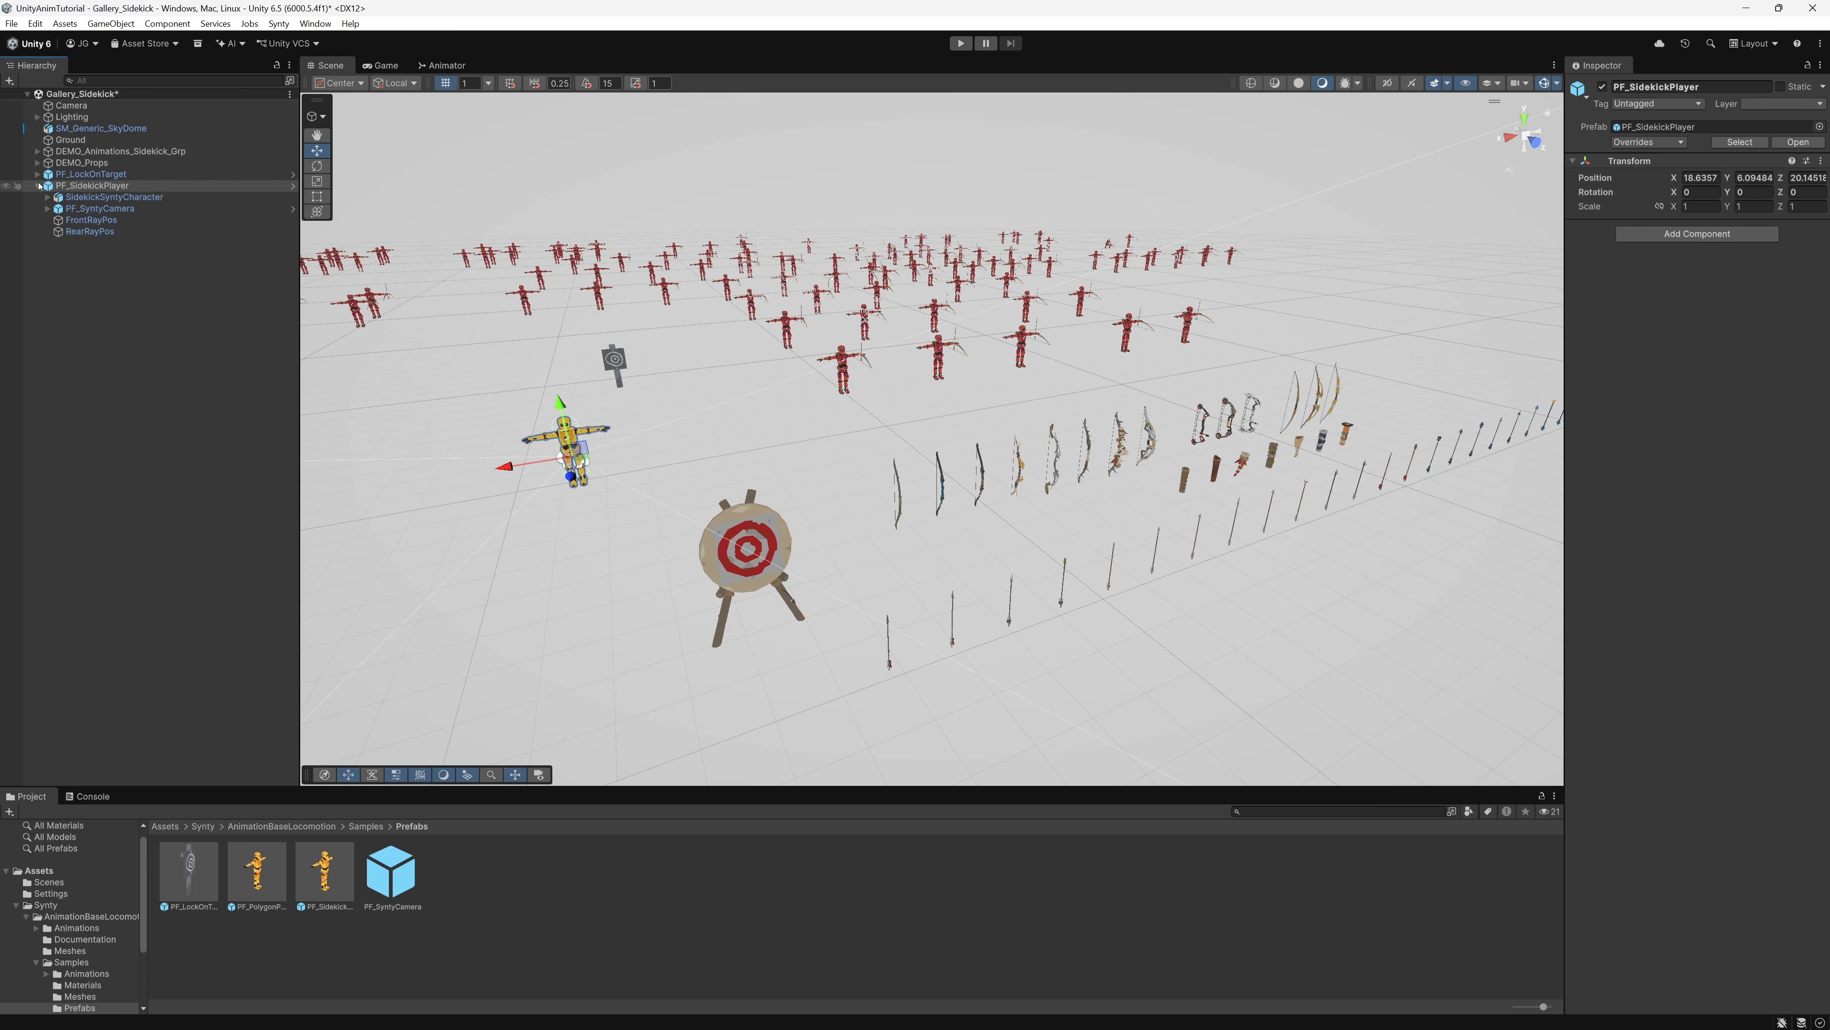
left_click(75, 198)
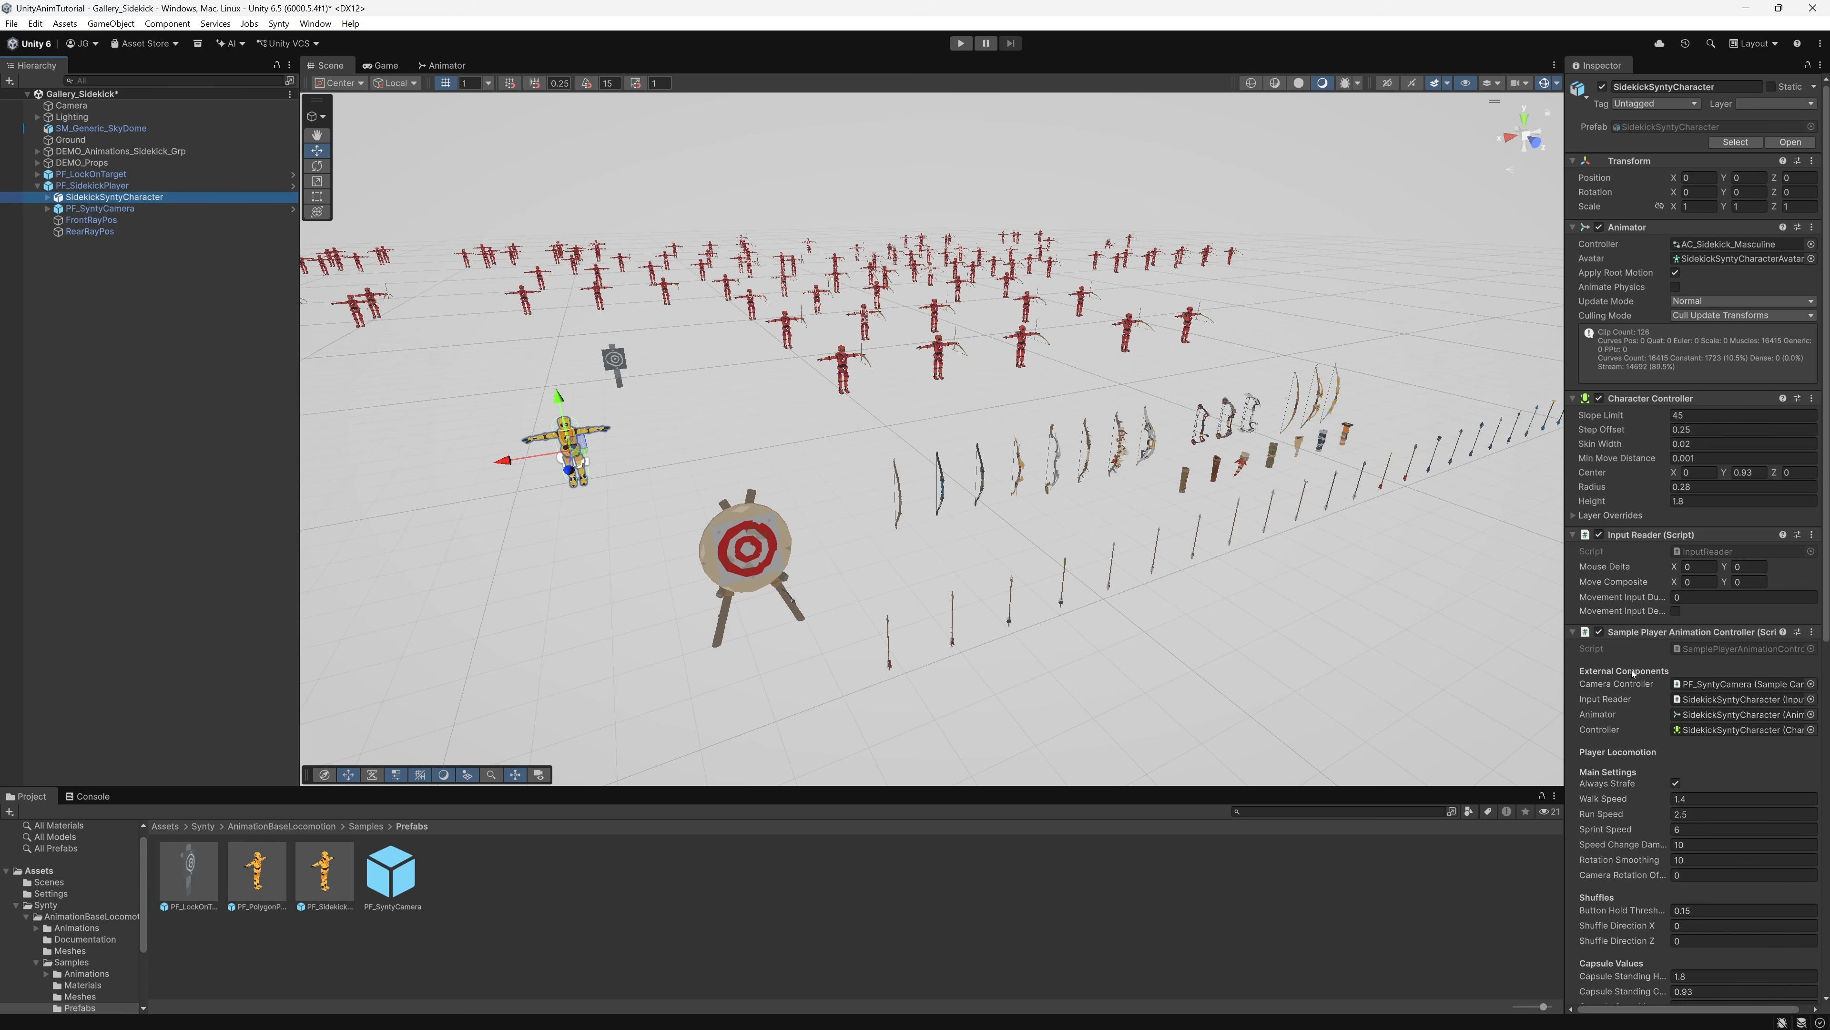
left_click(1676, 783)
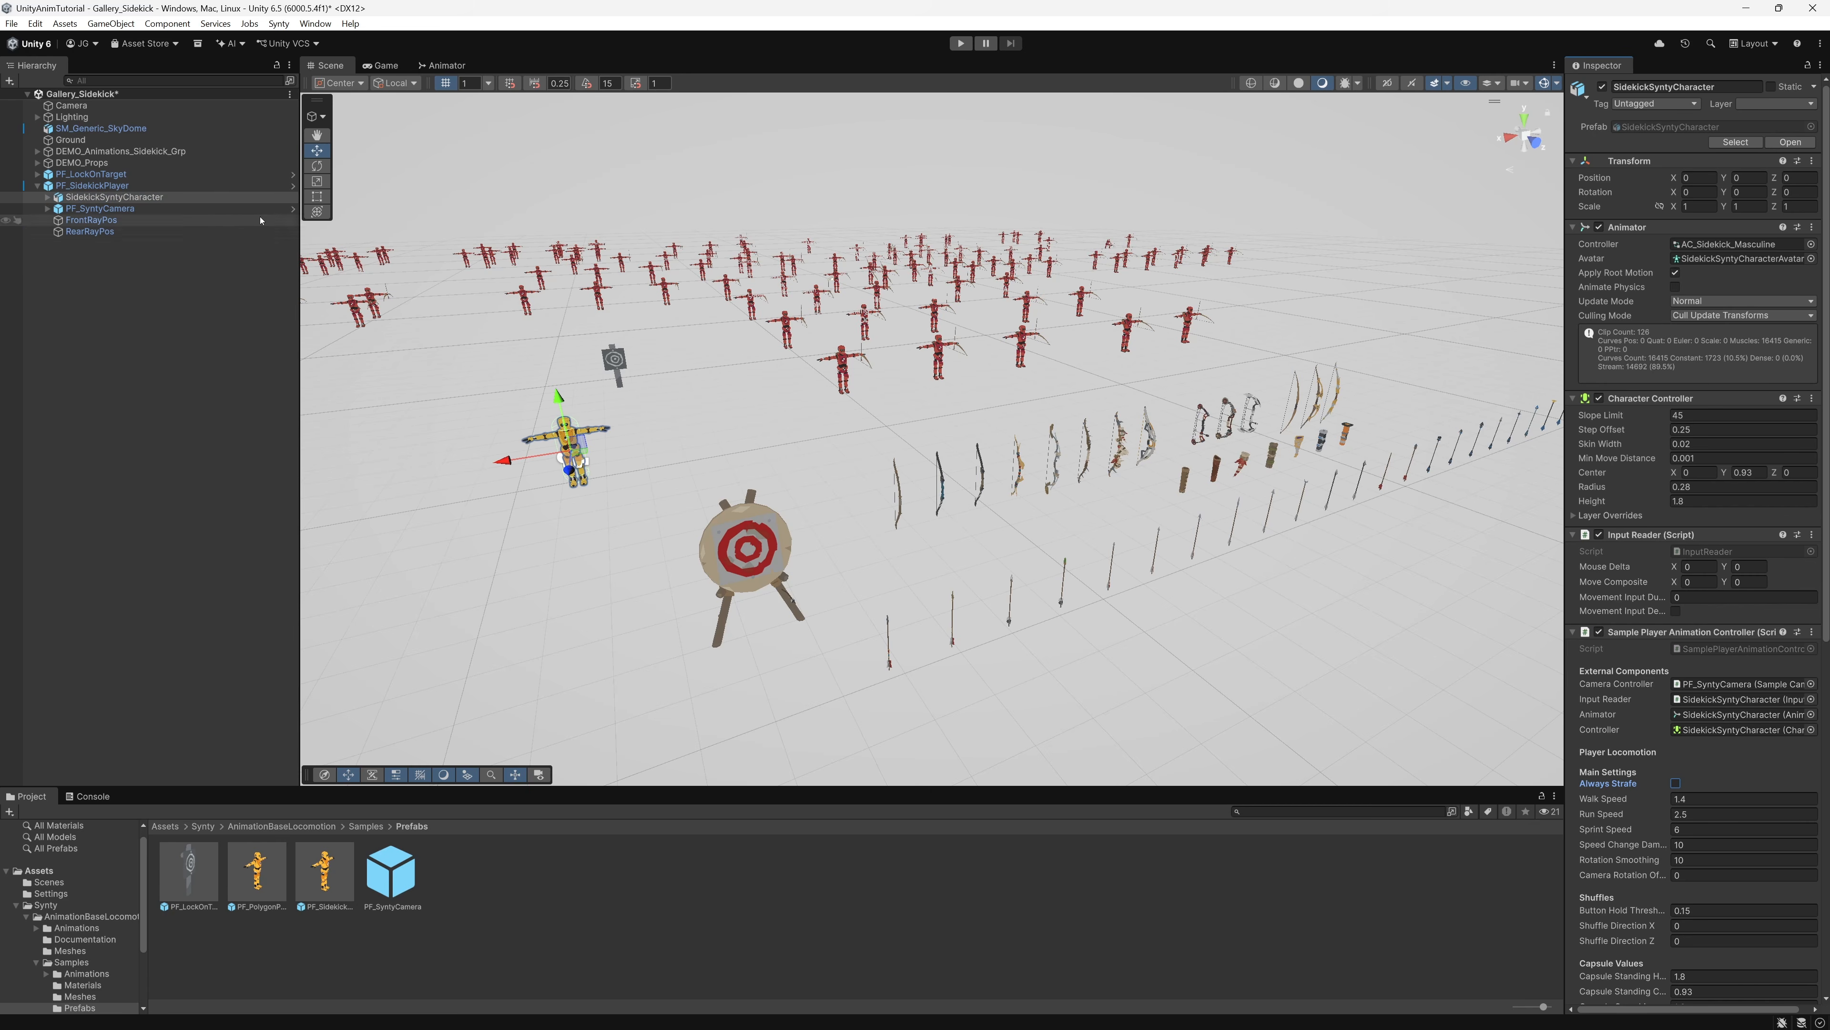
left_click(88, 107)
key("Delete")
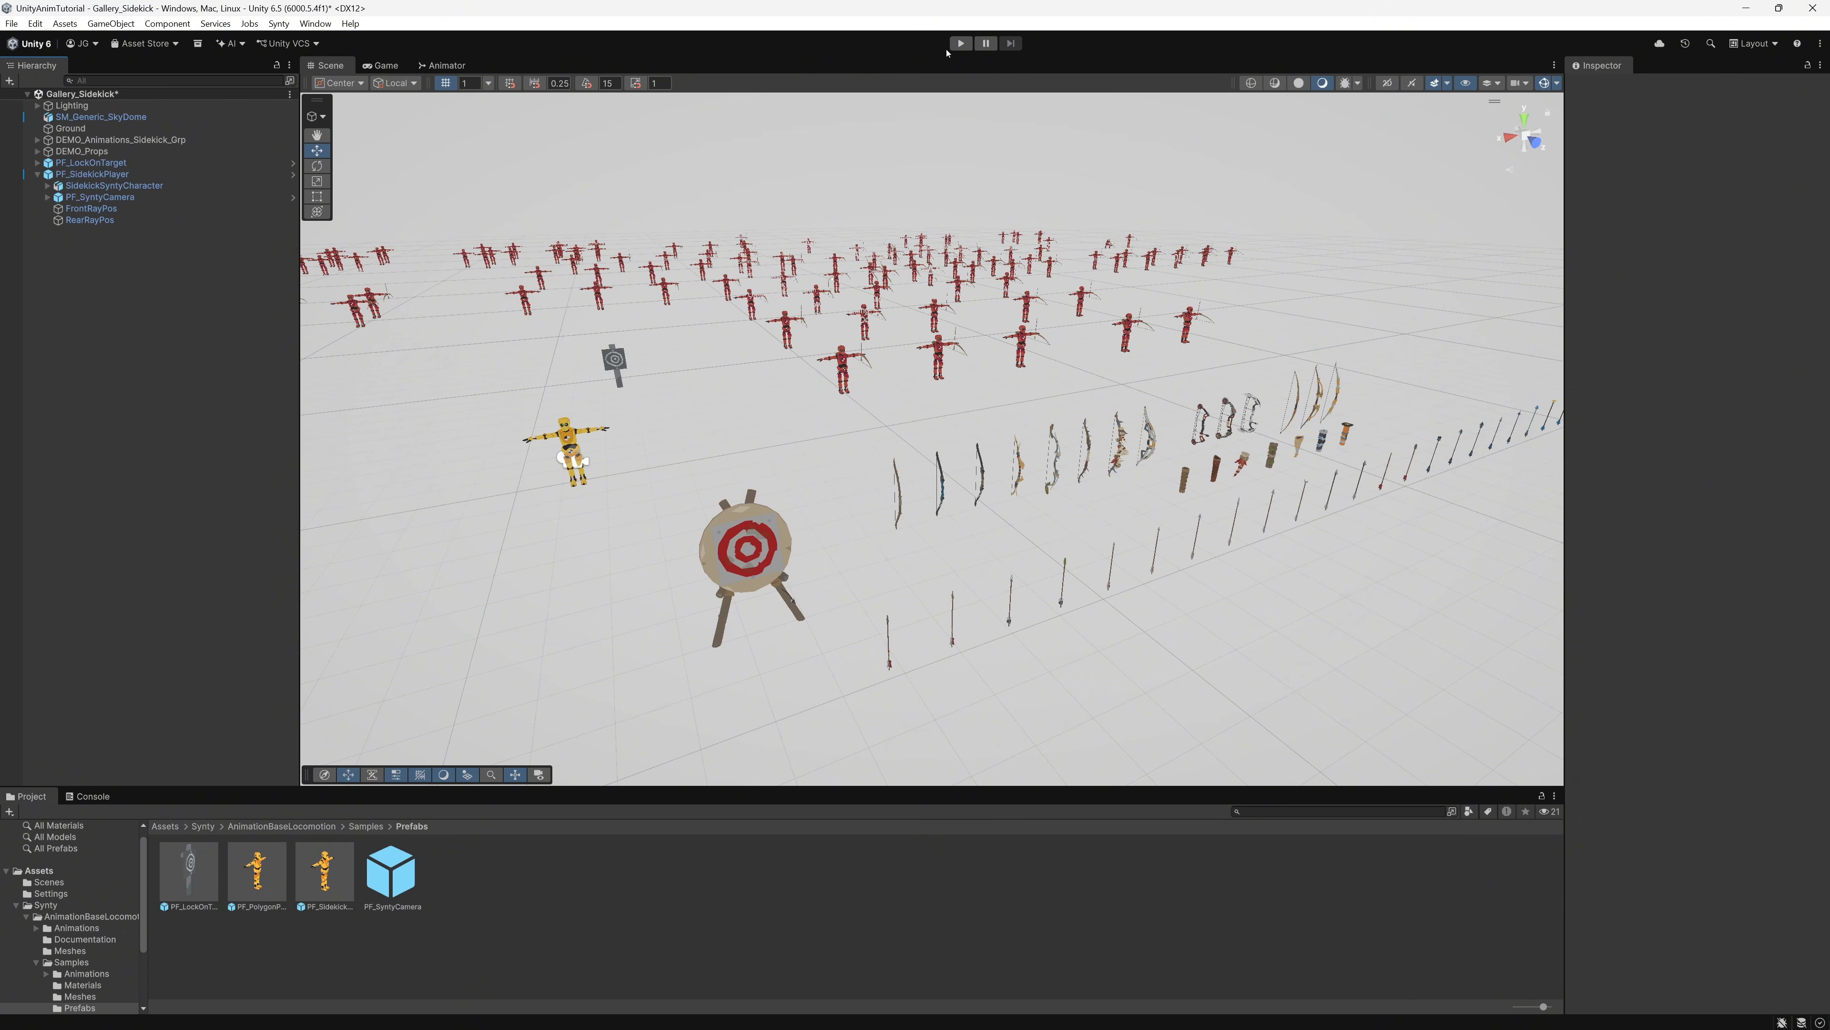
Step: Play the scene and test the player's running in all directions and jumping around the lock-on target and archers
left_click(960, 43)
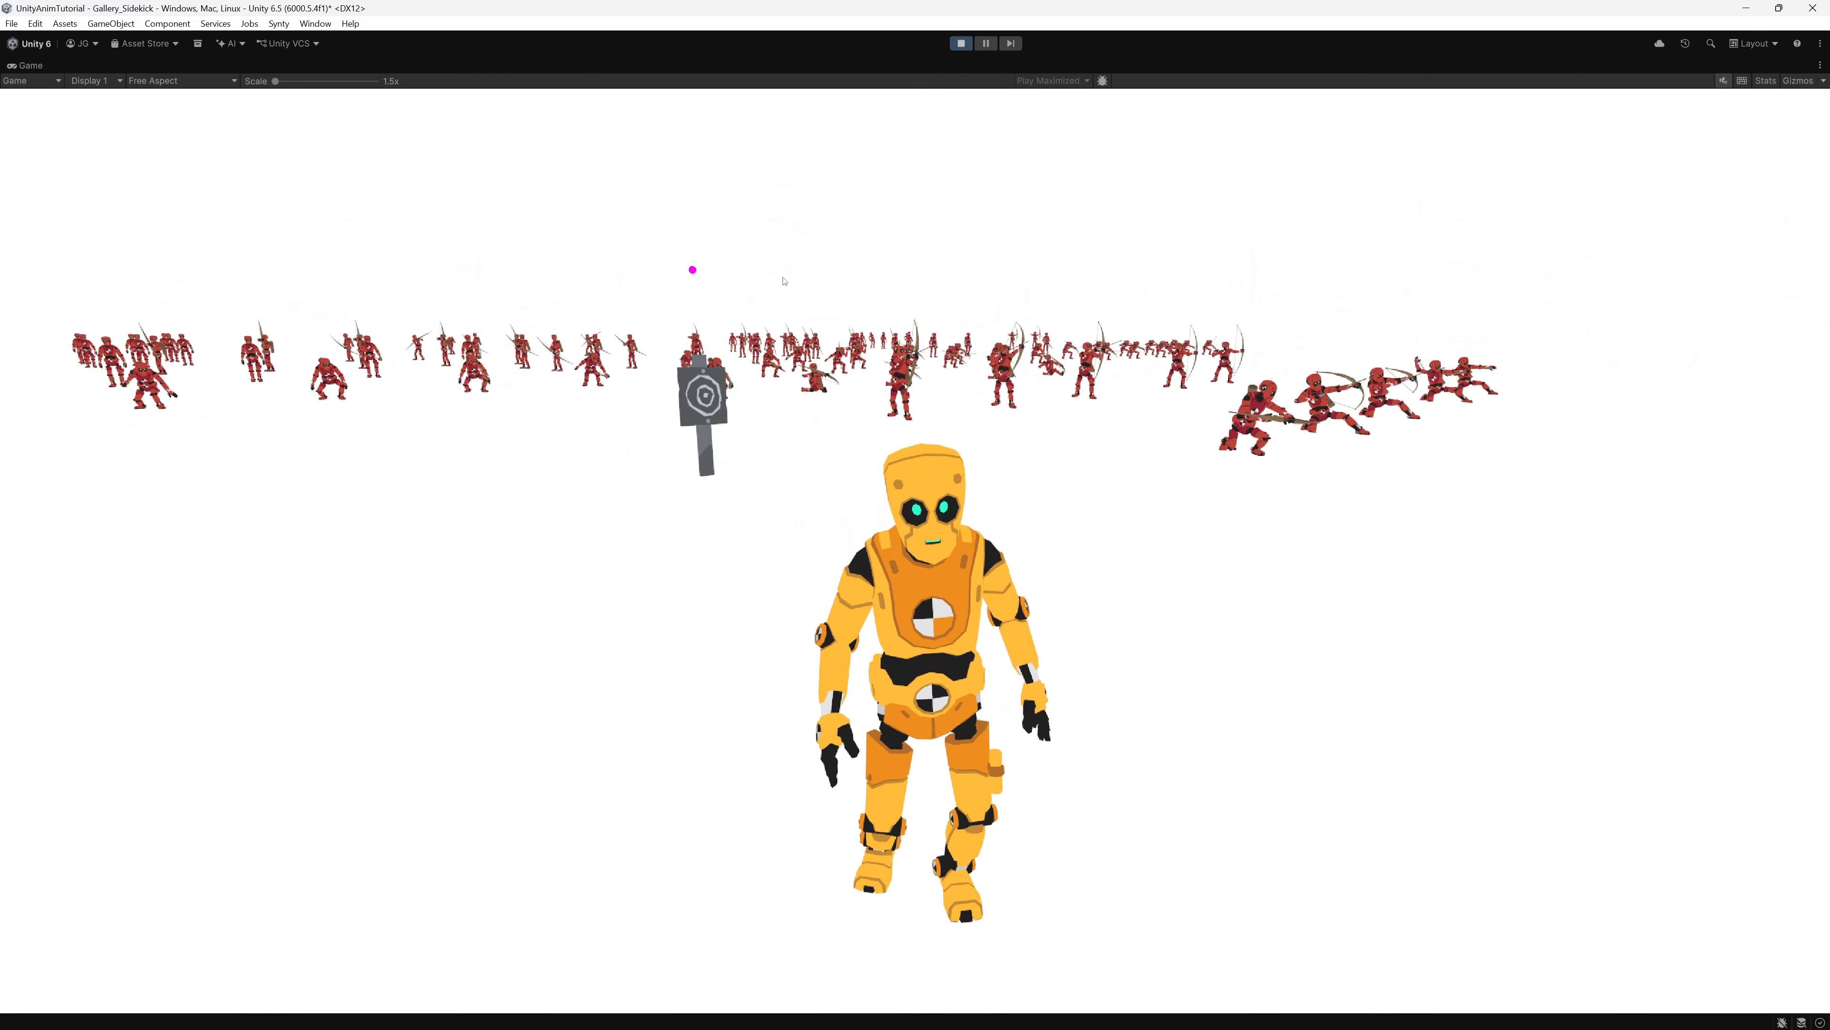
key("d")
key("a")
key("w")
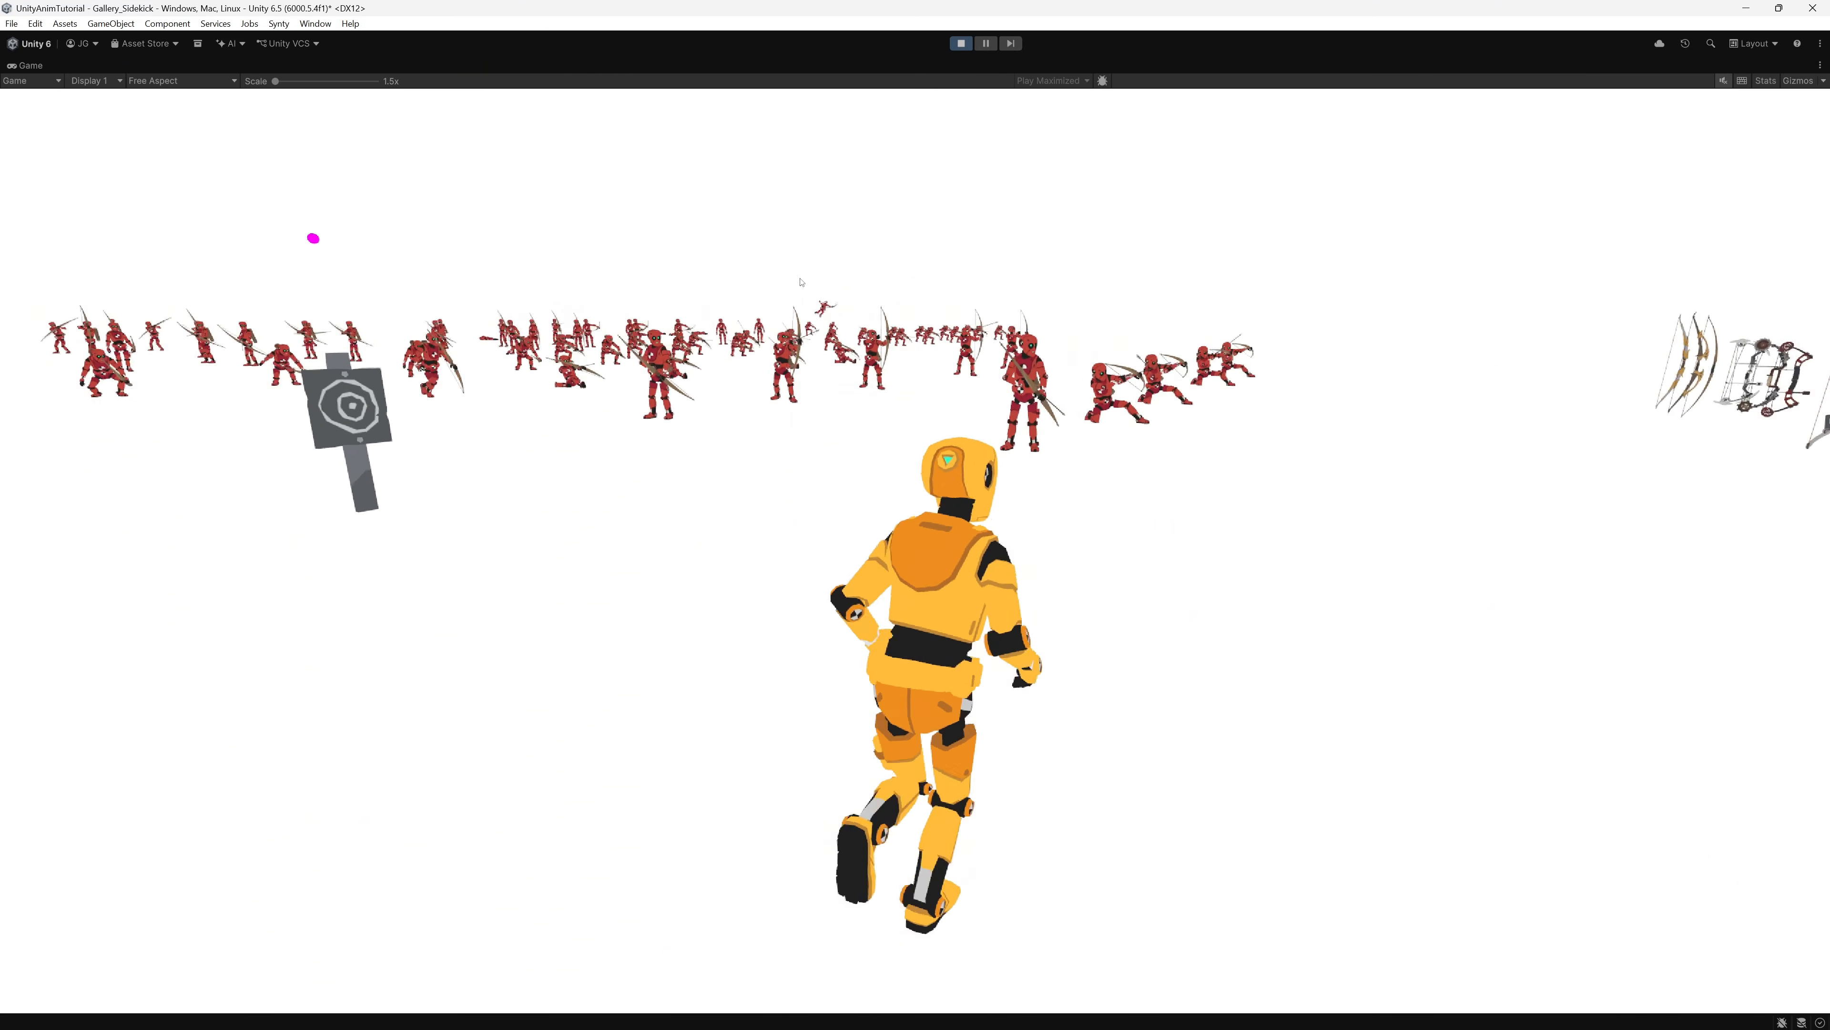
key("space")
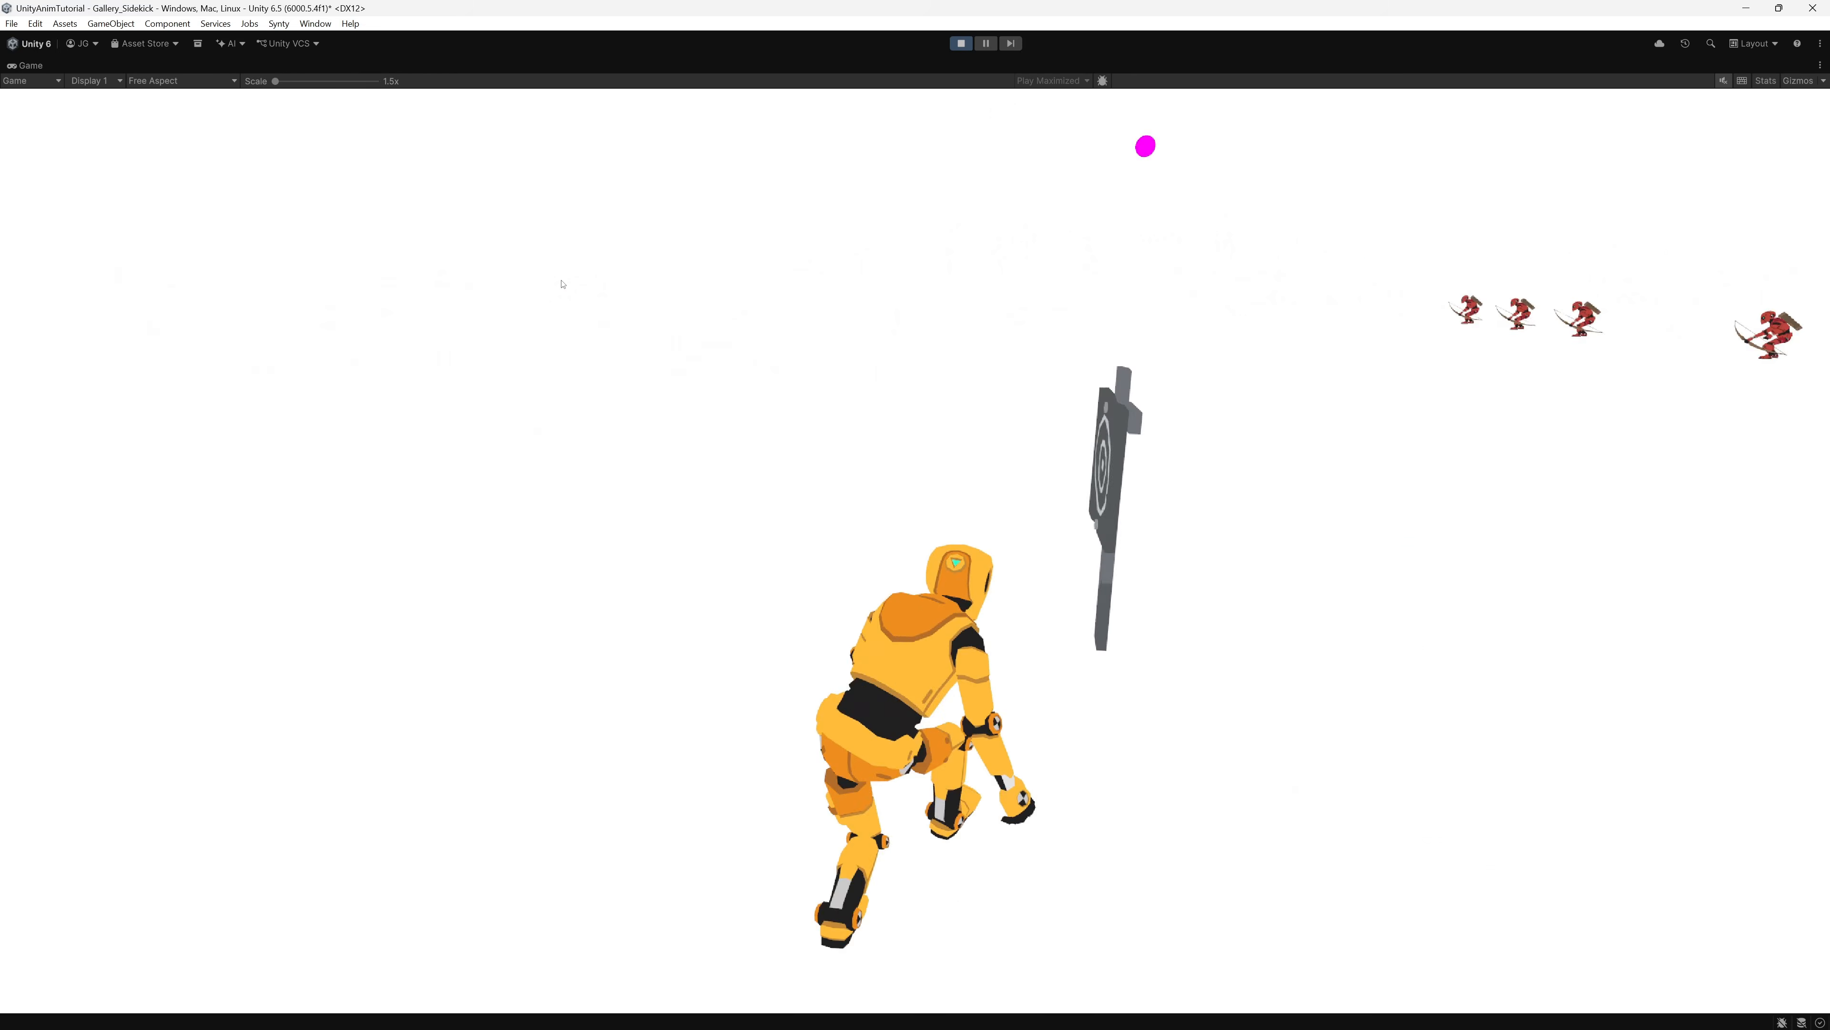
key("d")
key("space")
key("s")
key("space")
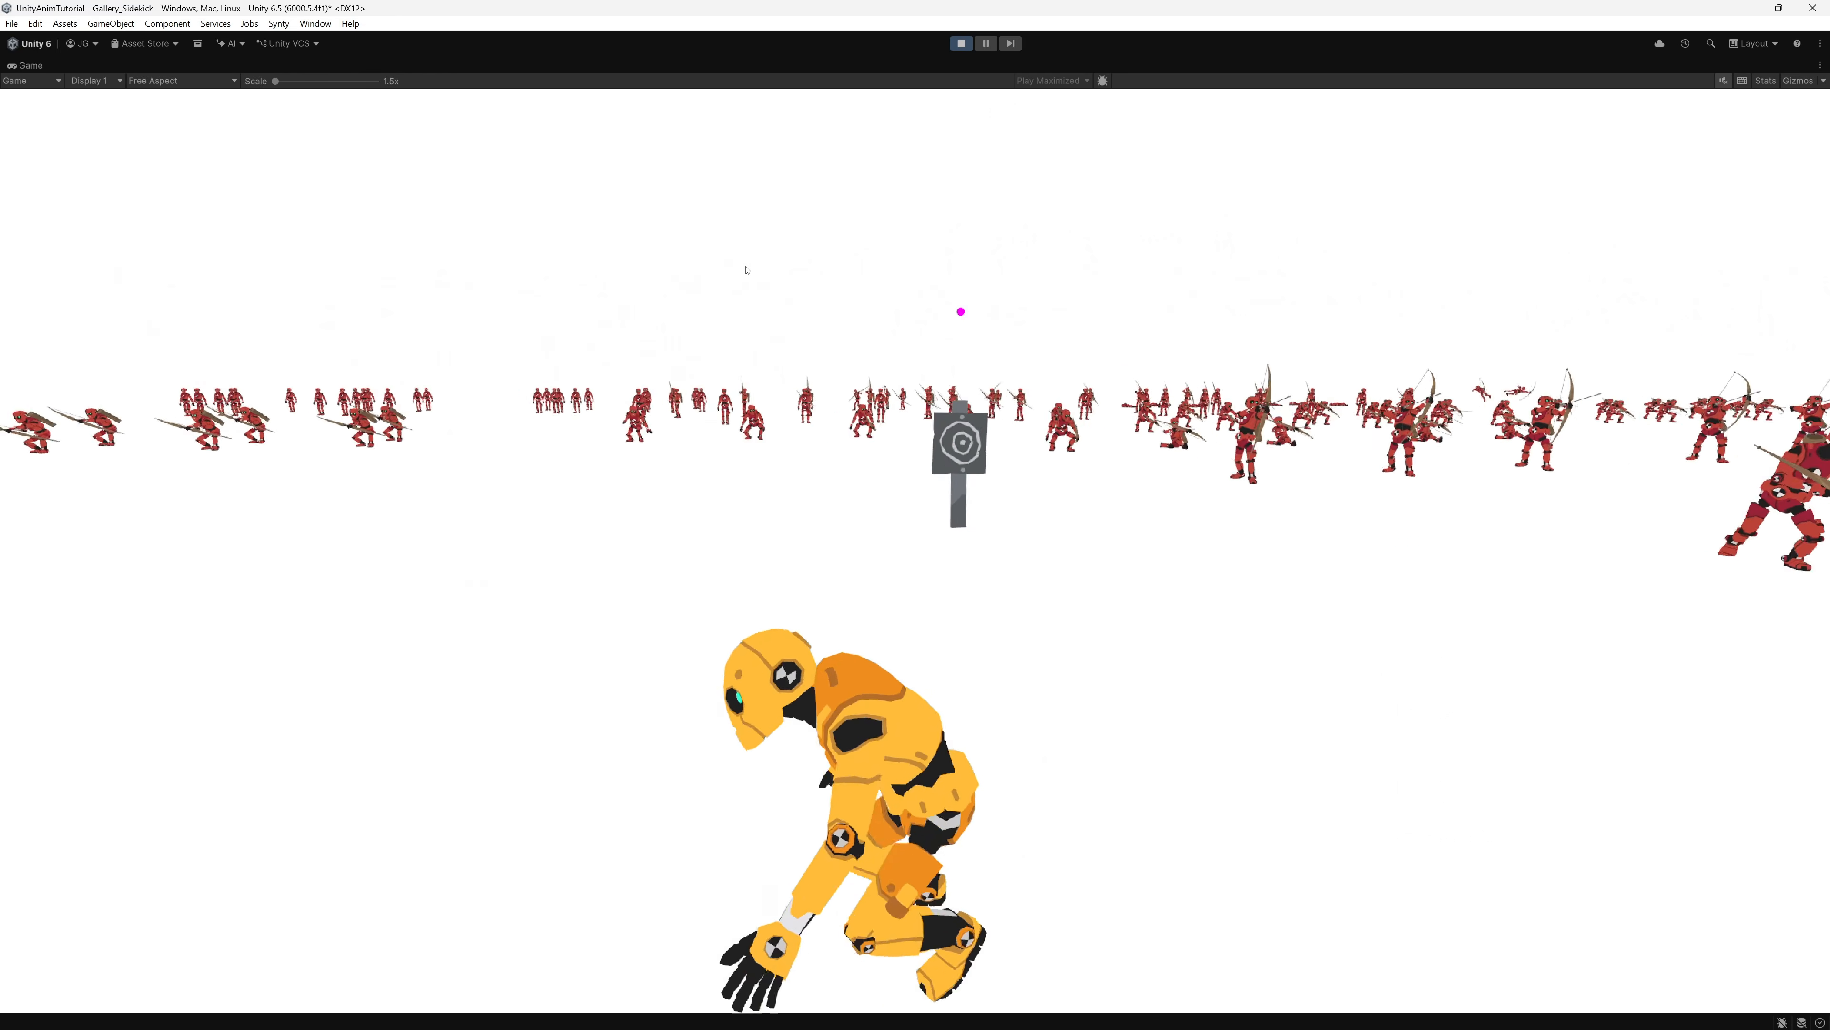
key("w")
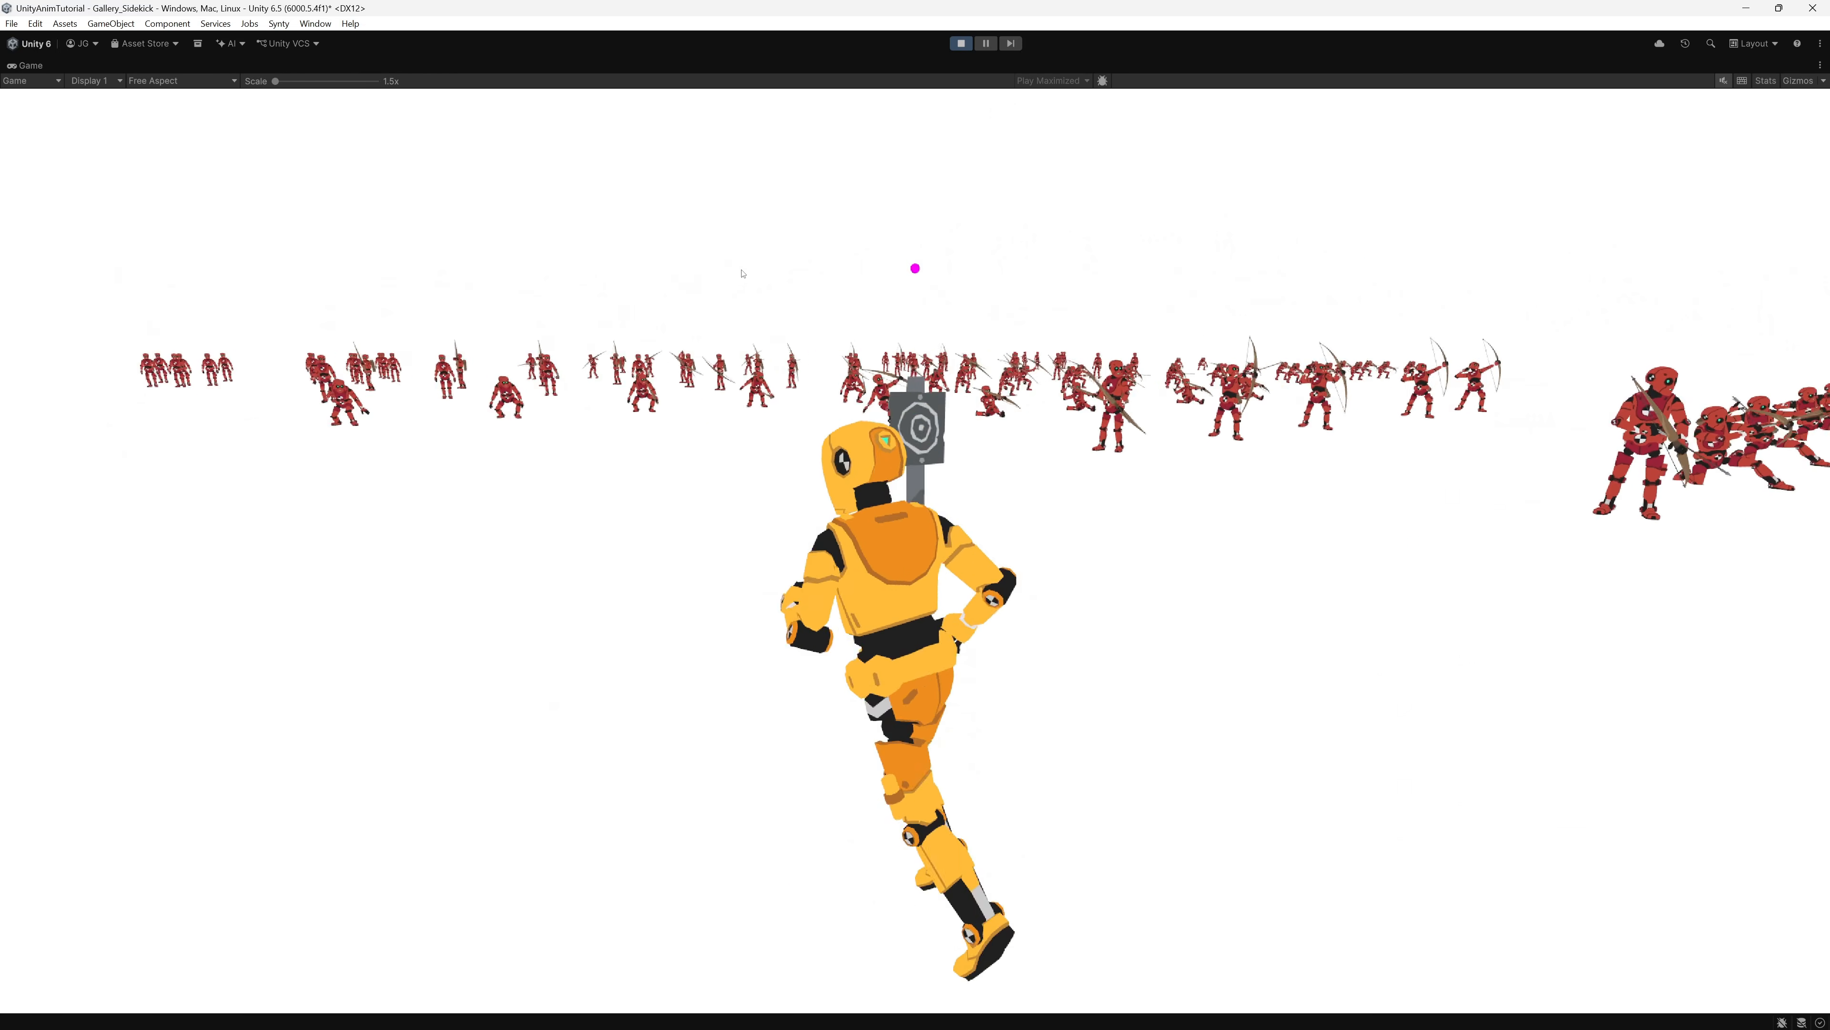
key("a")
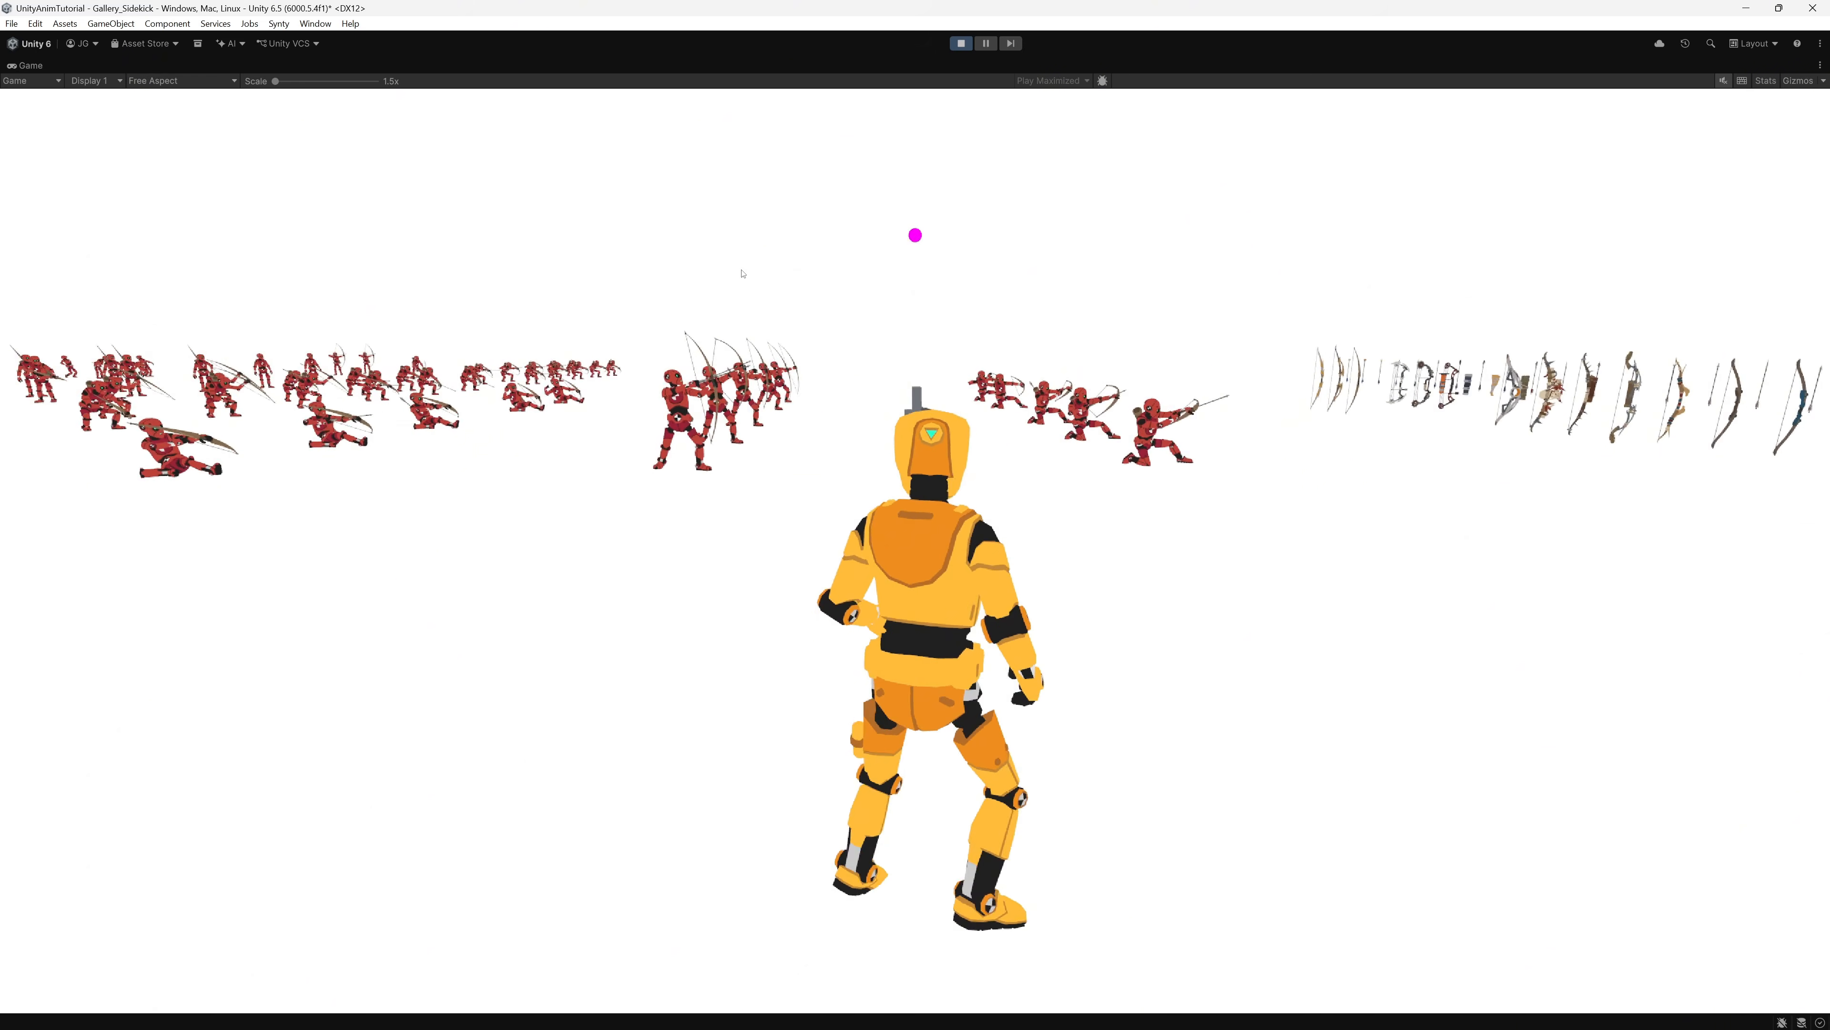
key("d")
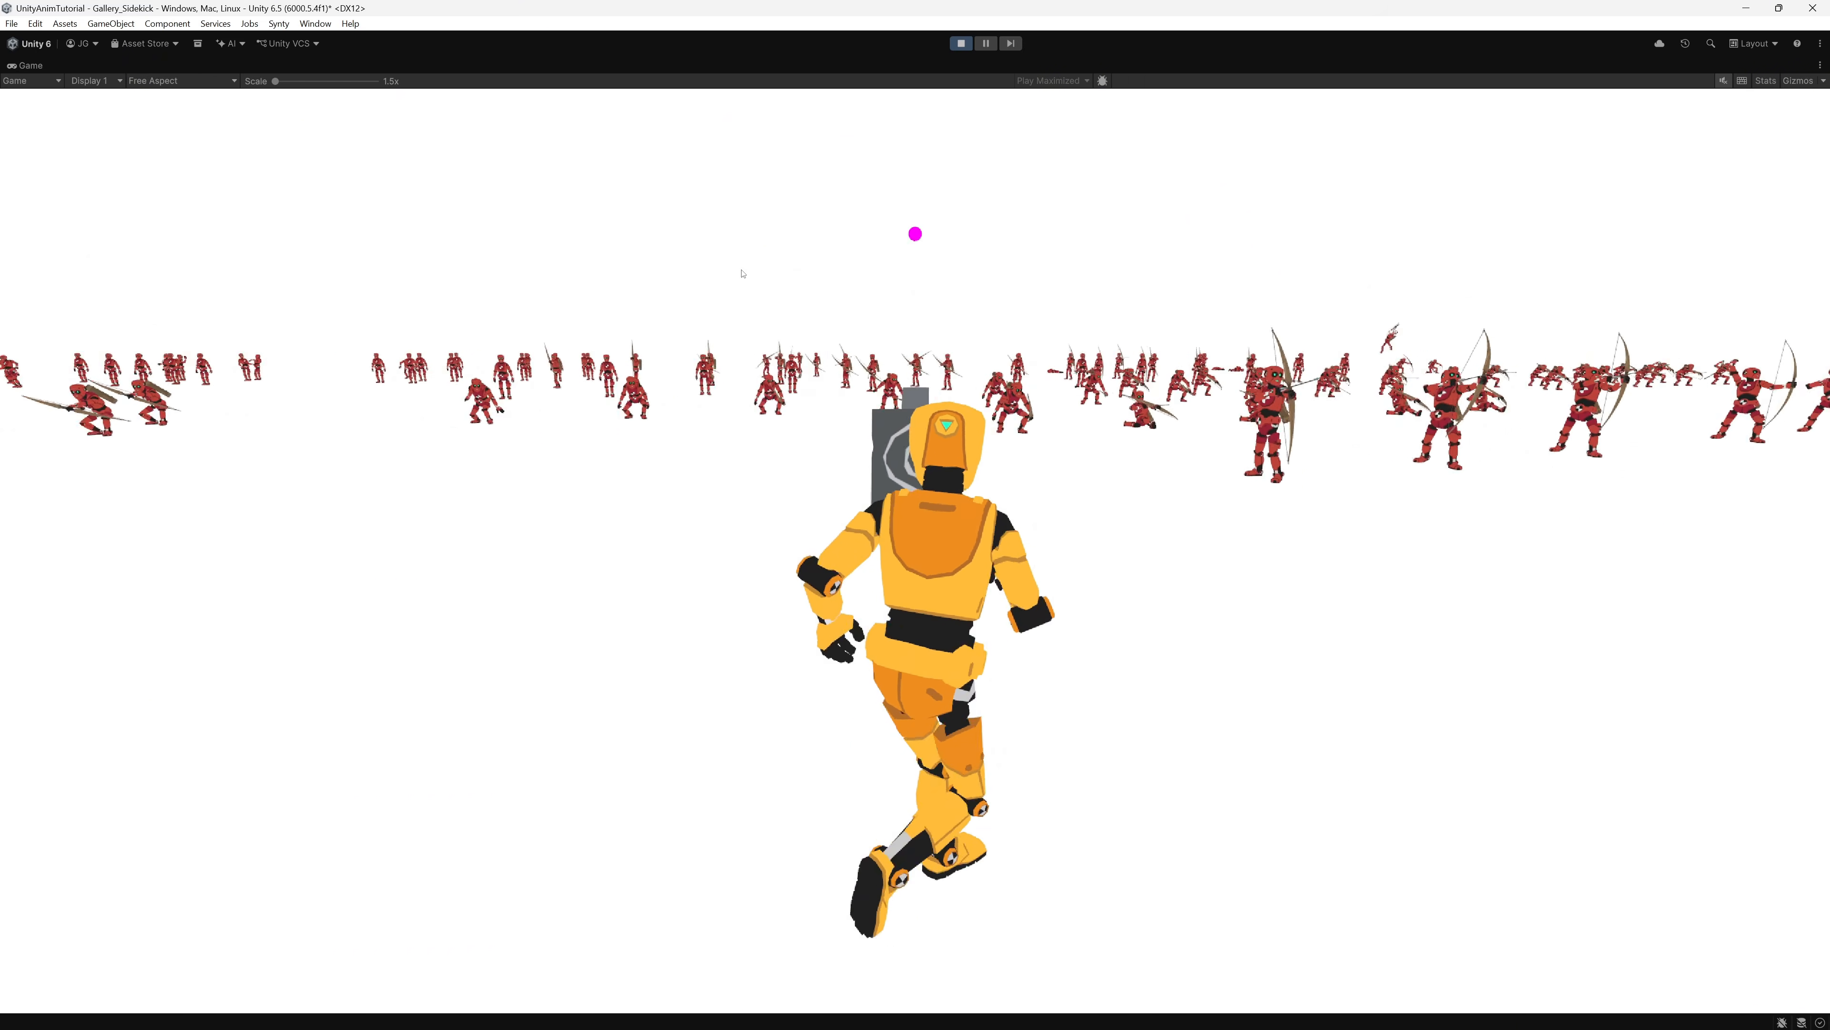
key("s")
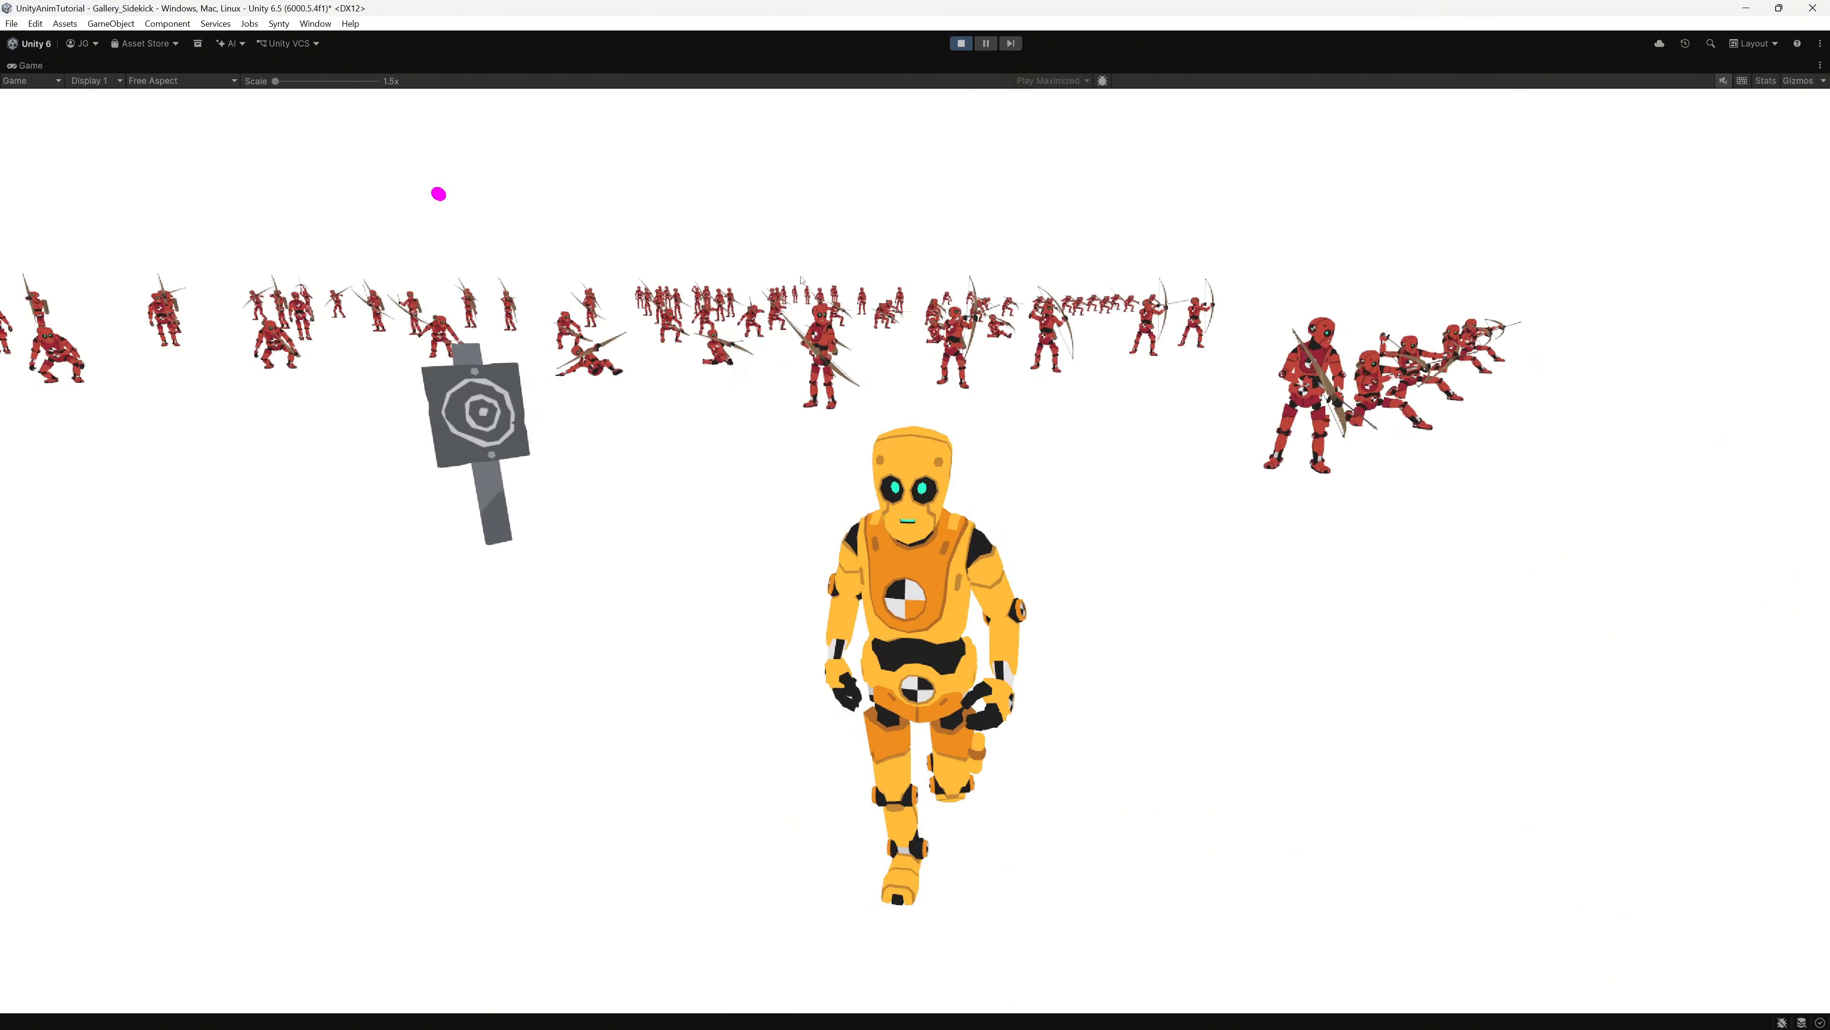
key("w")
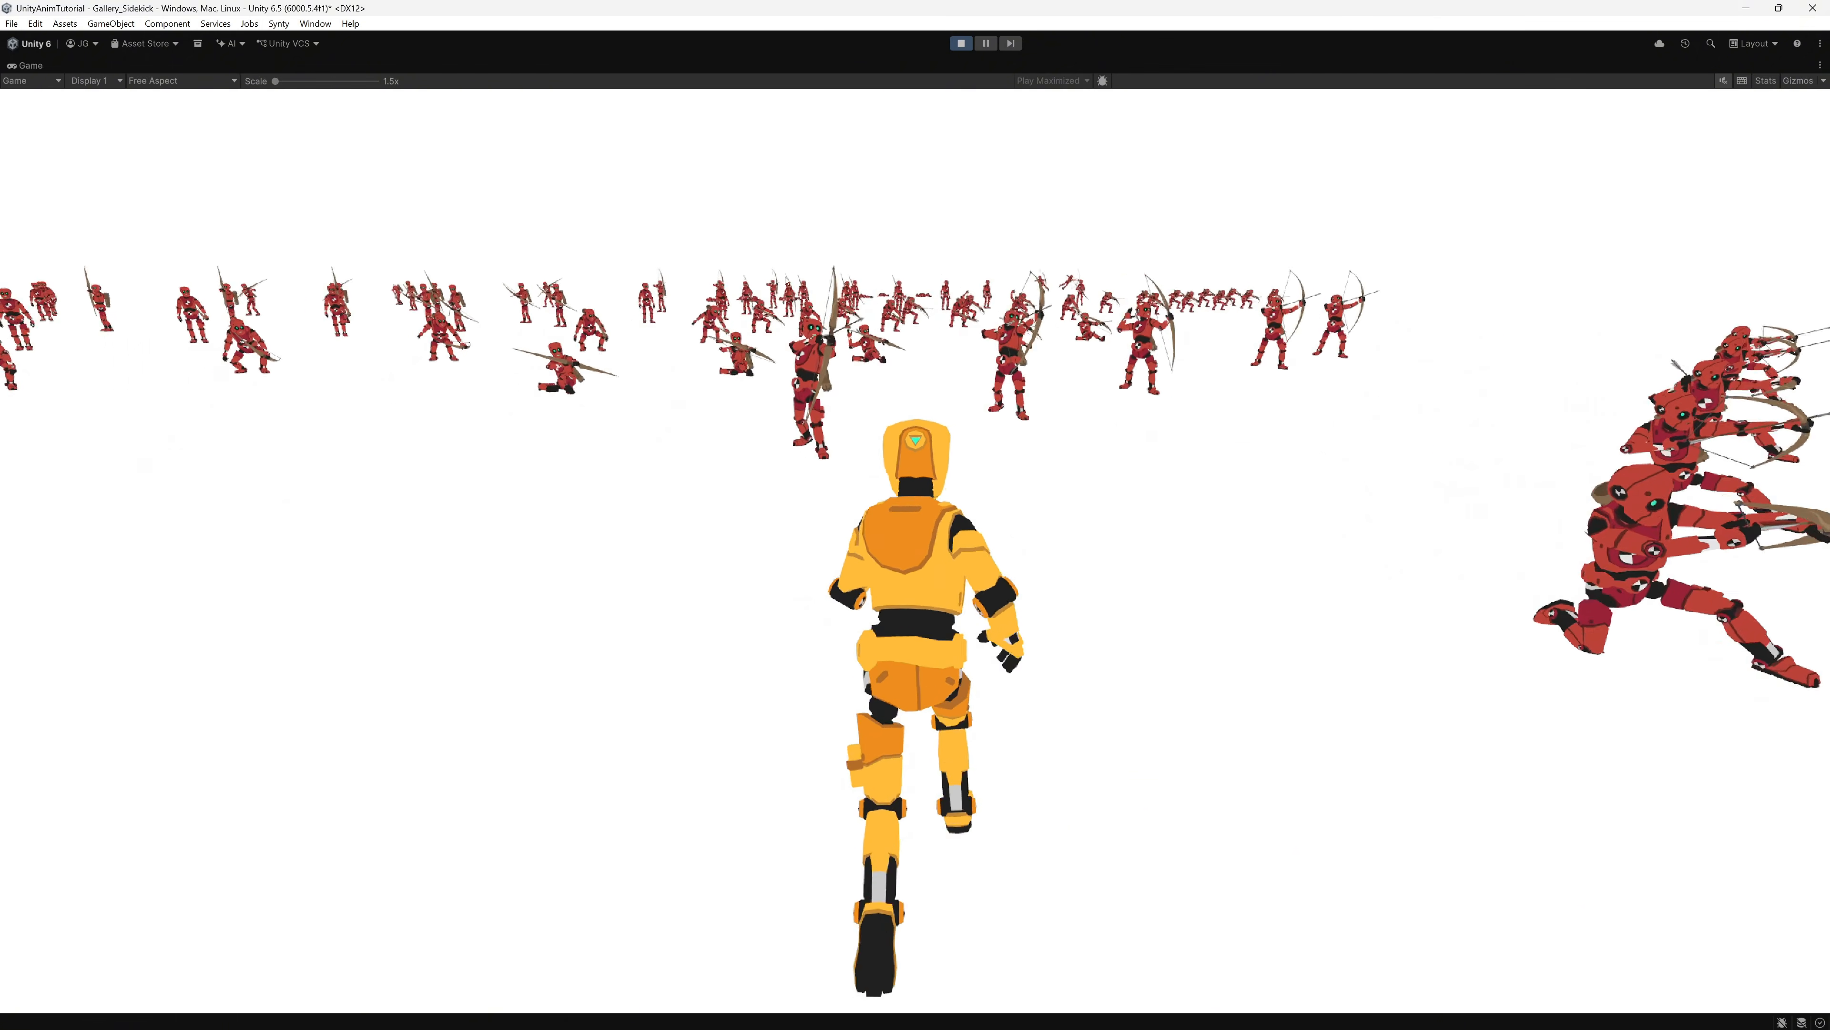
key("a")
key("w")
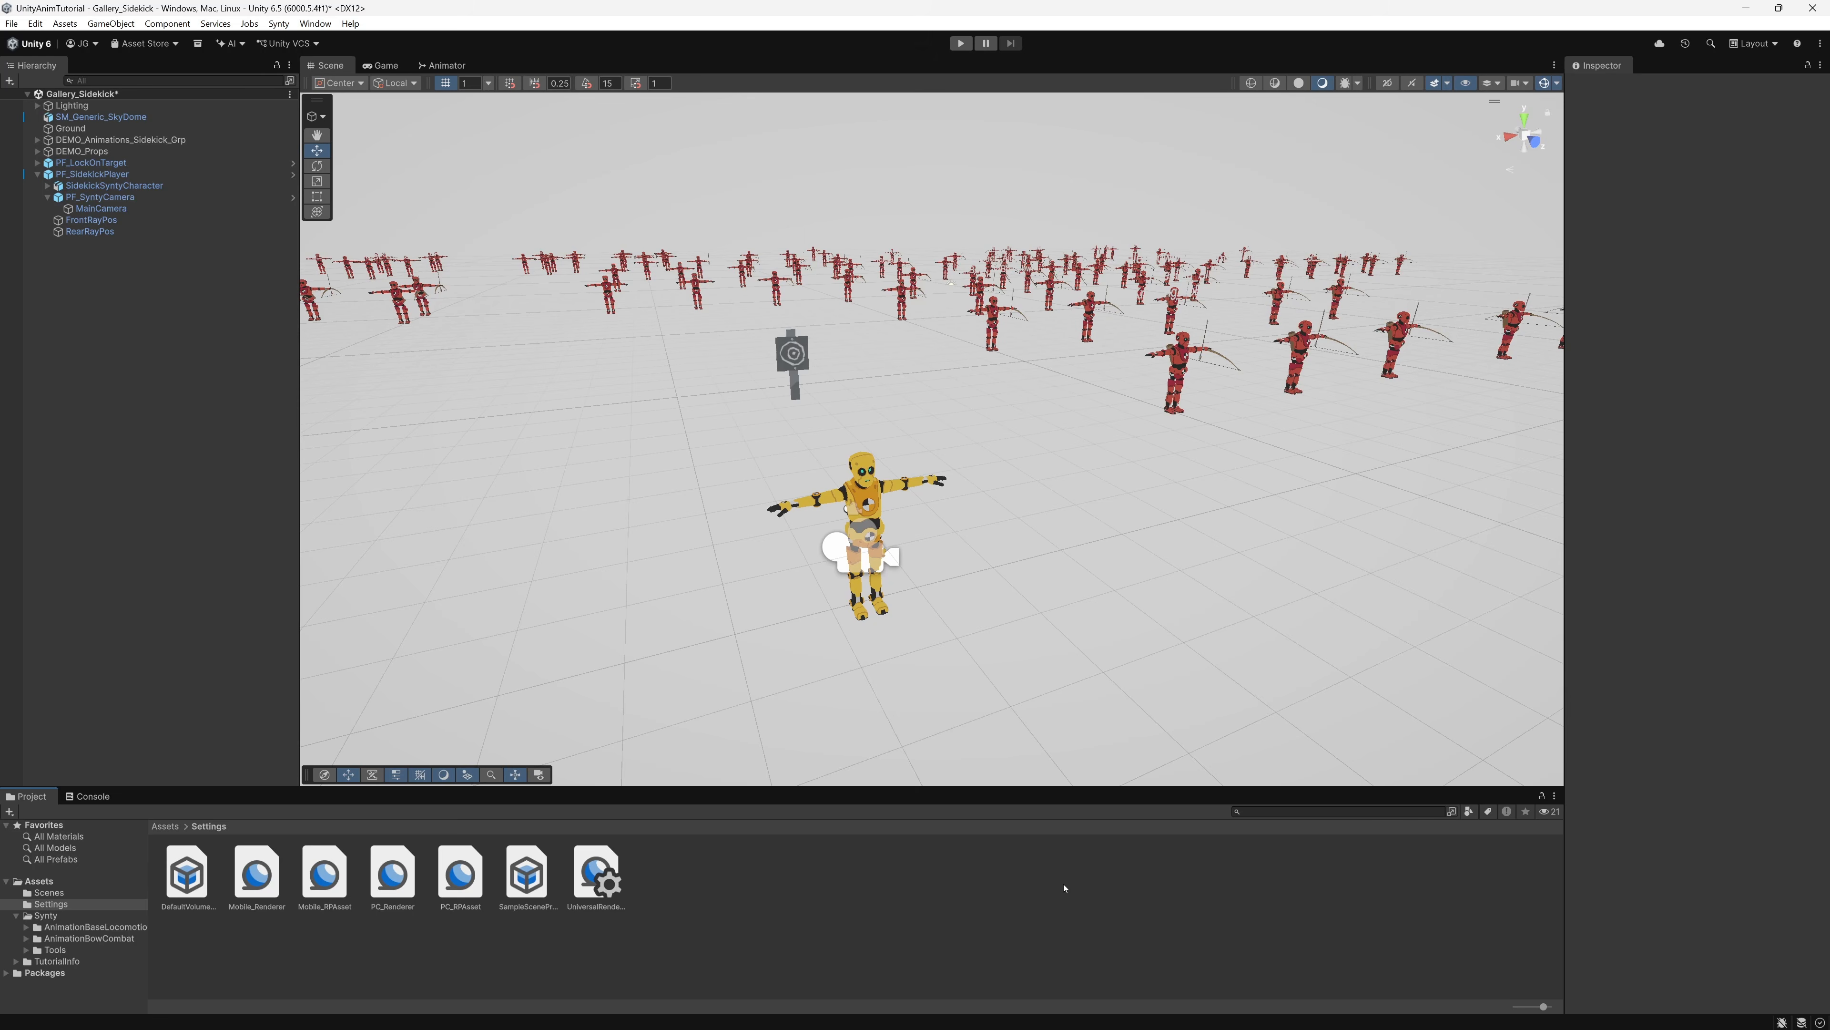
Step: Open the AC_Sidekick_Masculine controller assigned to SidekickSyntyCharacter's Animator and show its list of layers
left_click(865, 499)
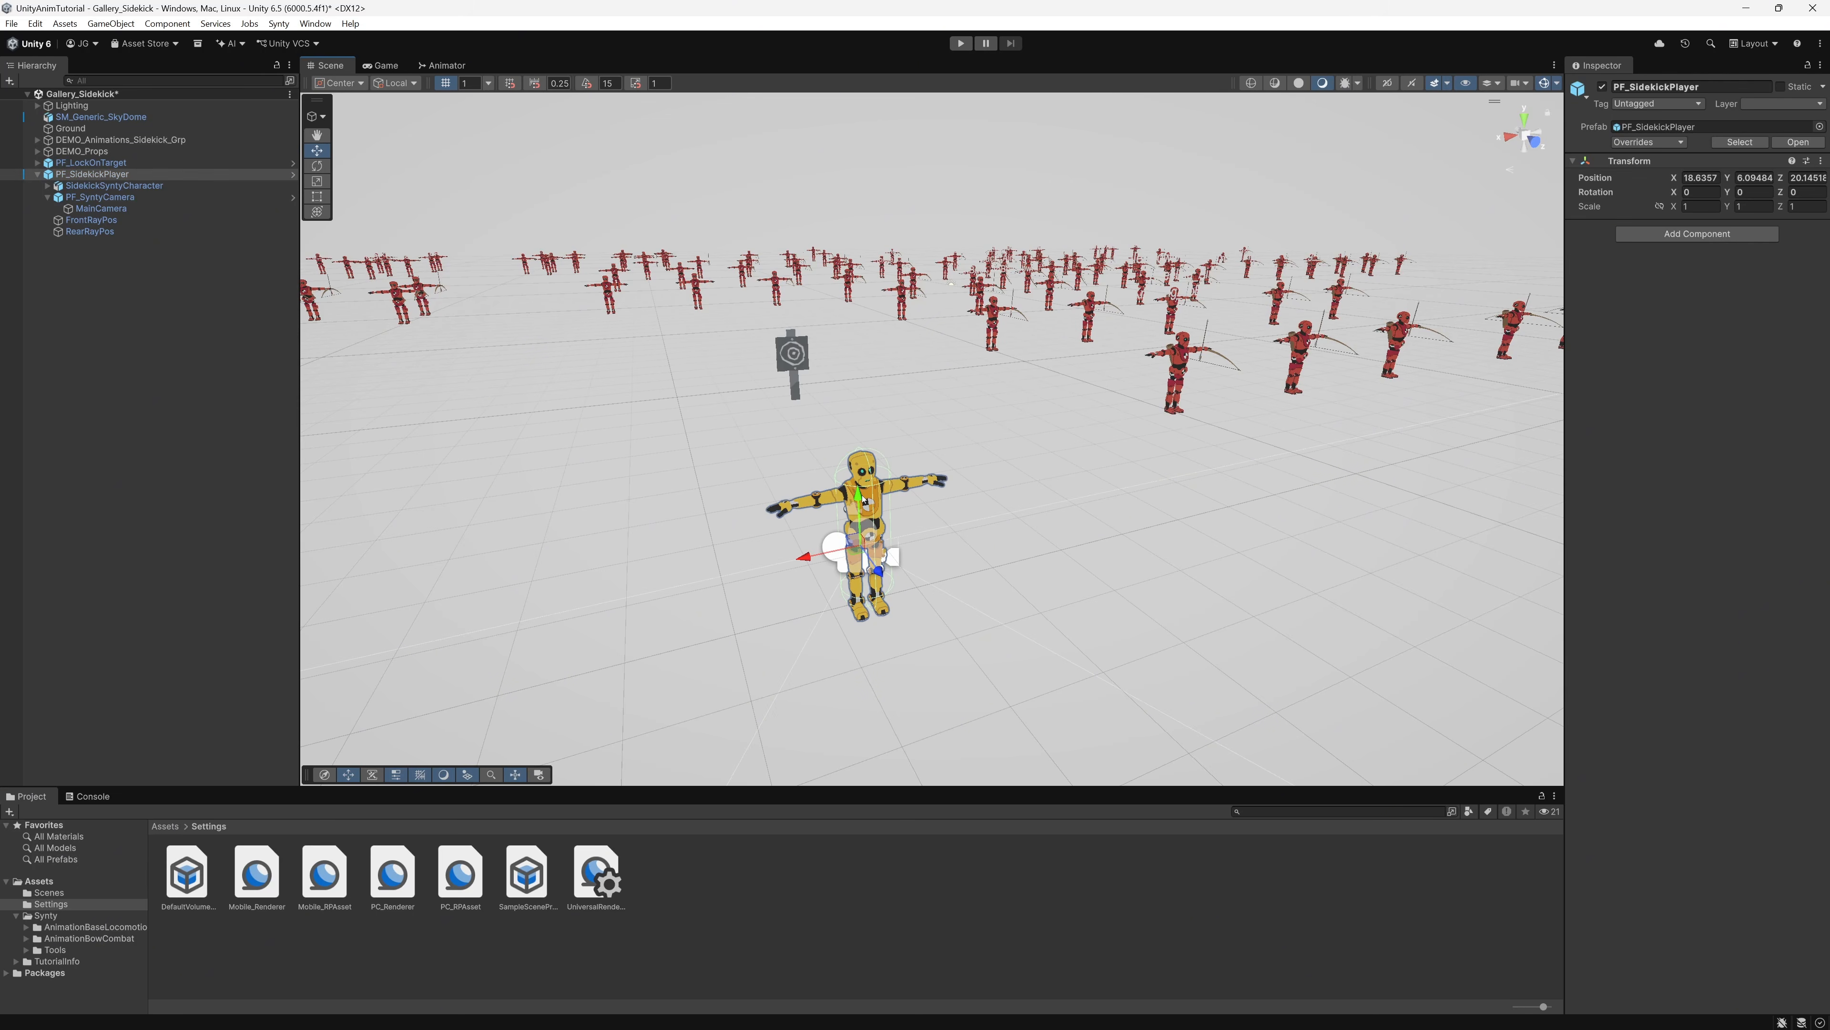
left_click(169, 187)
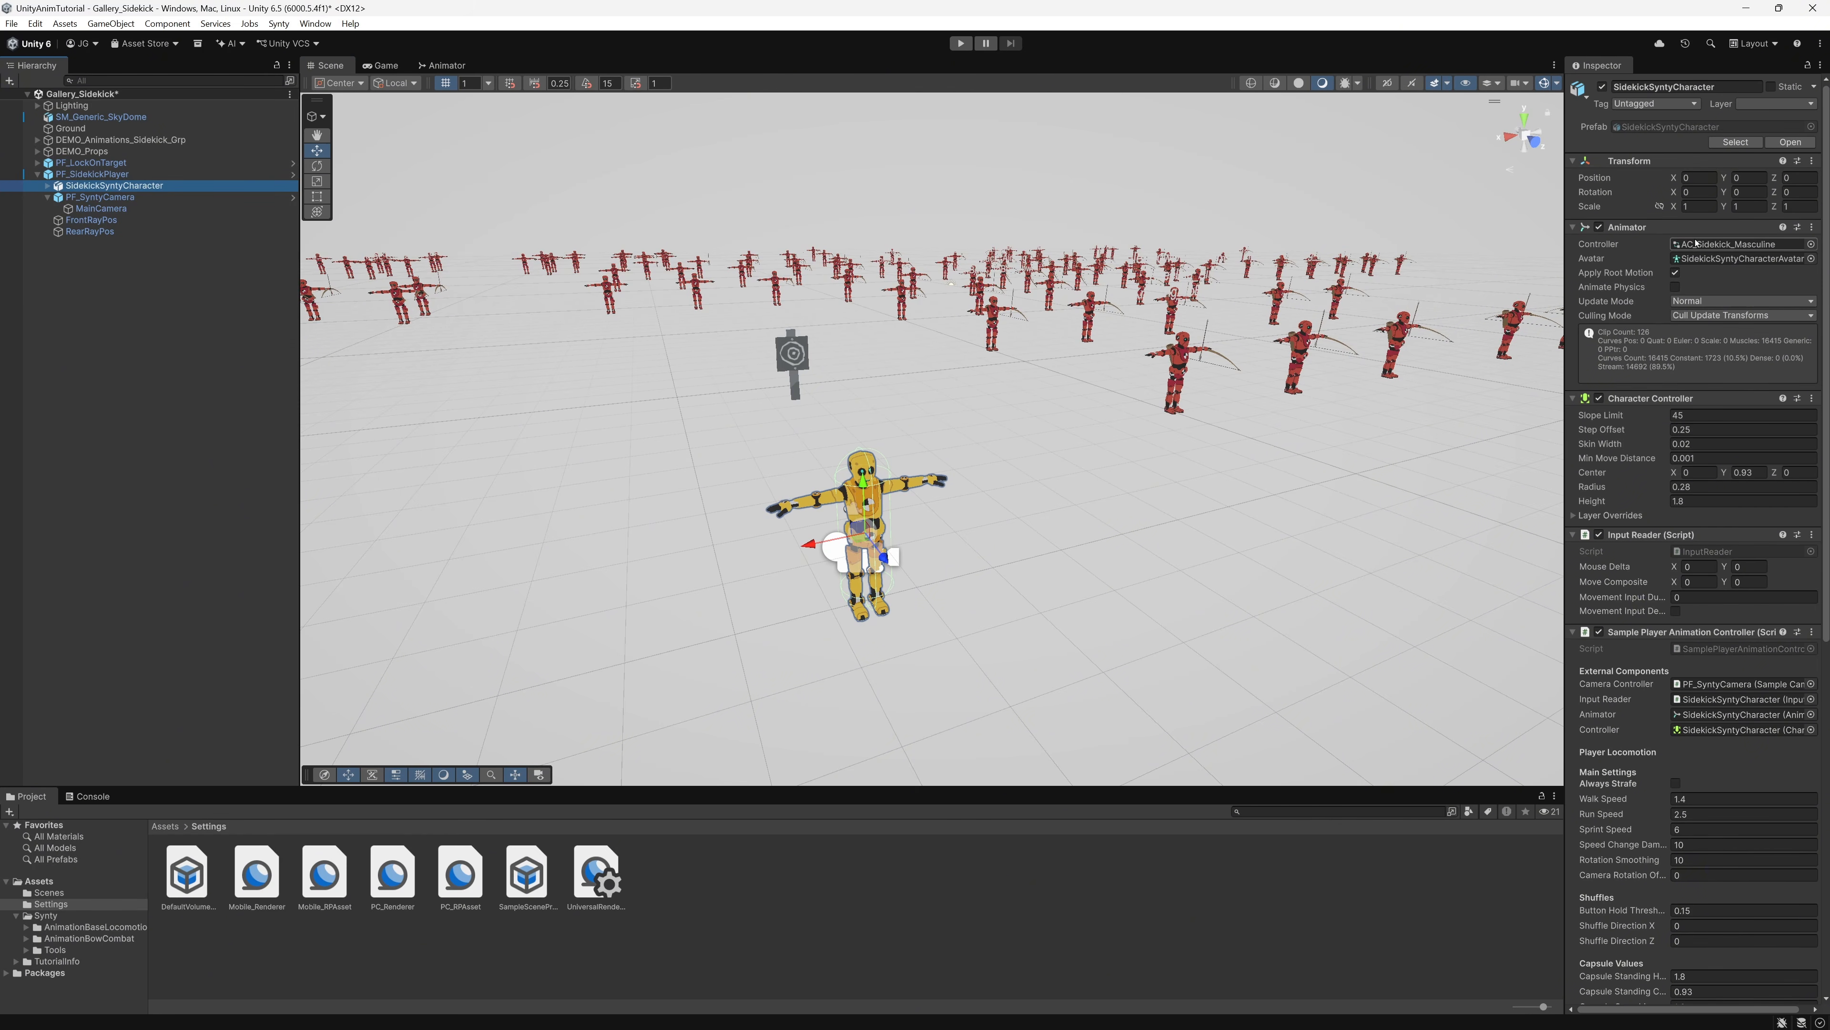
left_click(1720, 245)
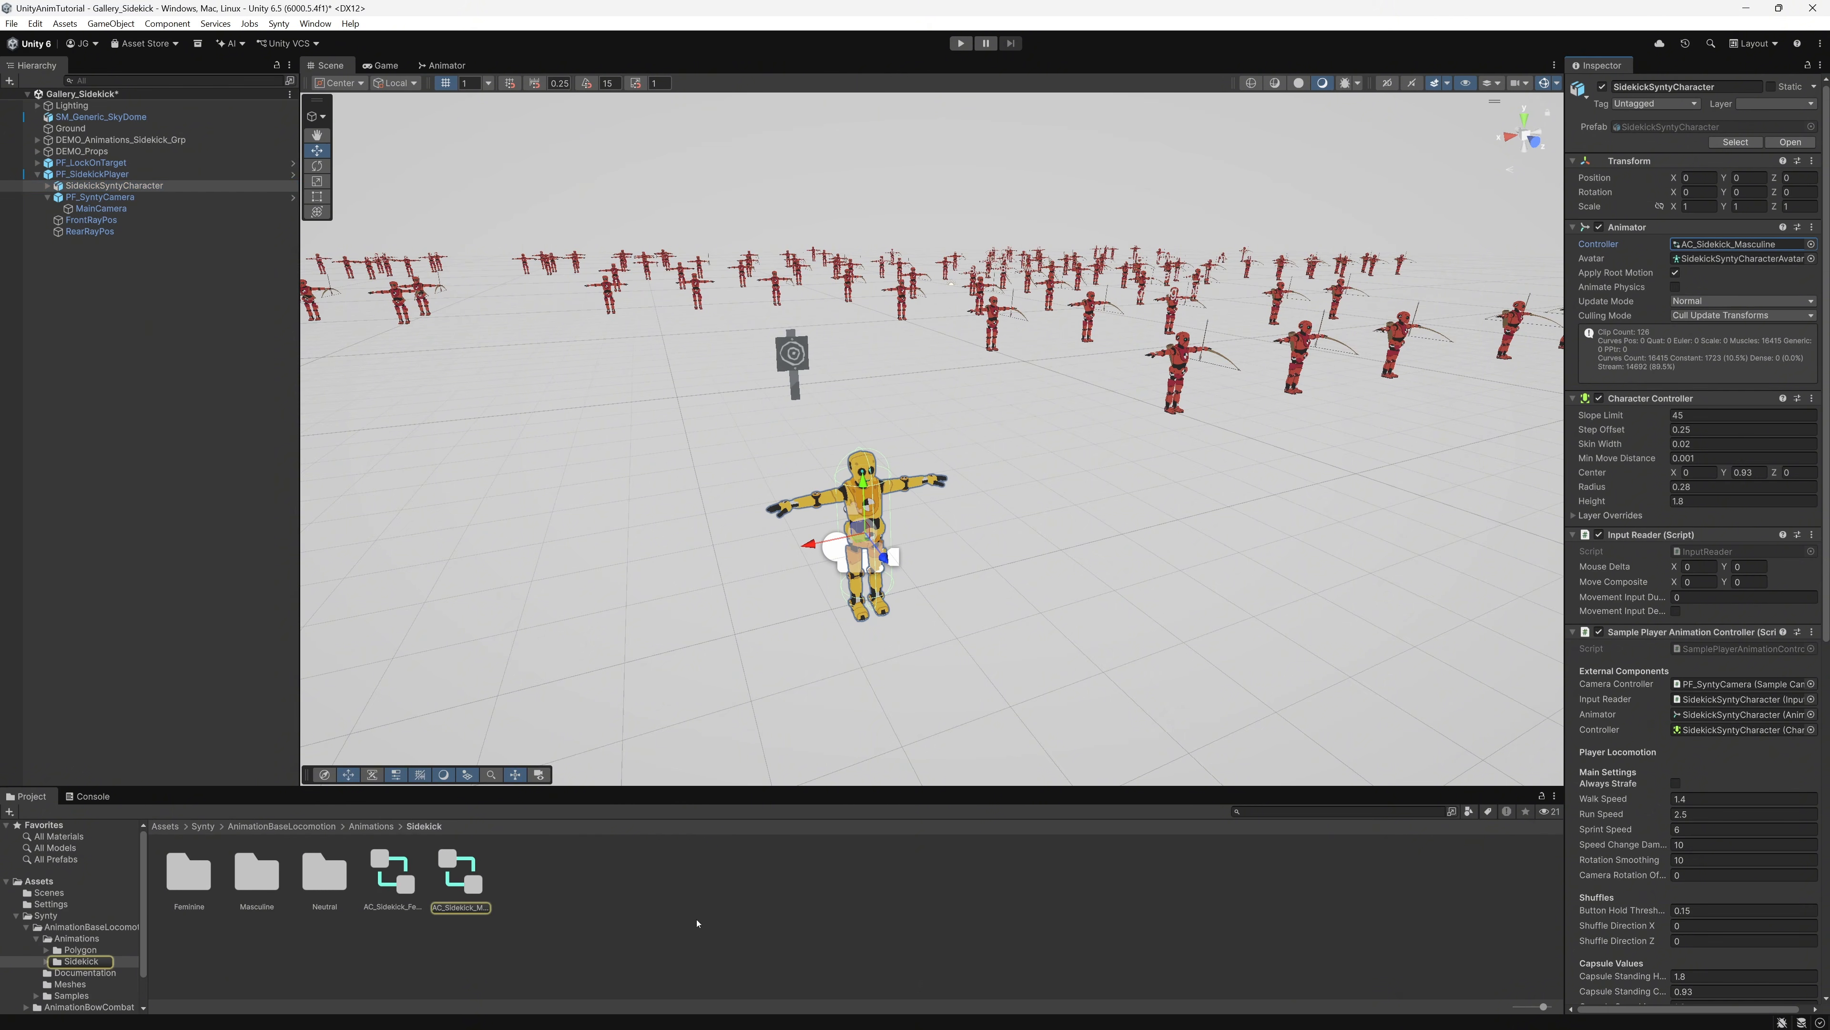
double_click(461, 875)
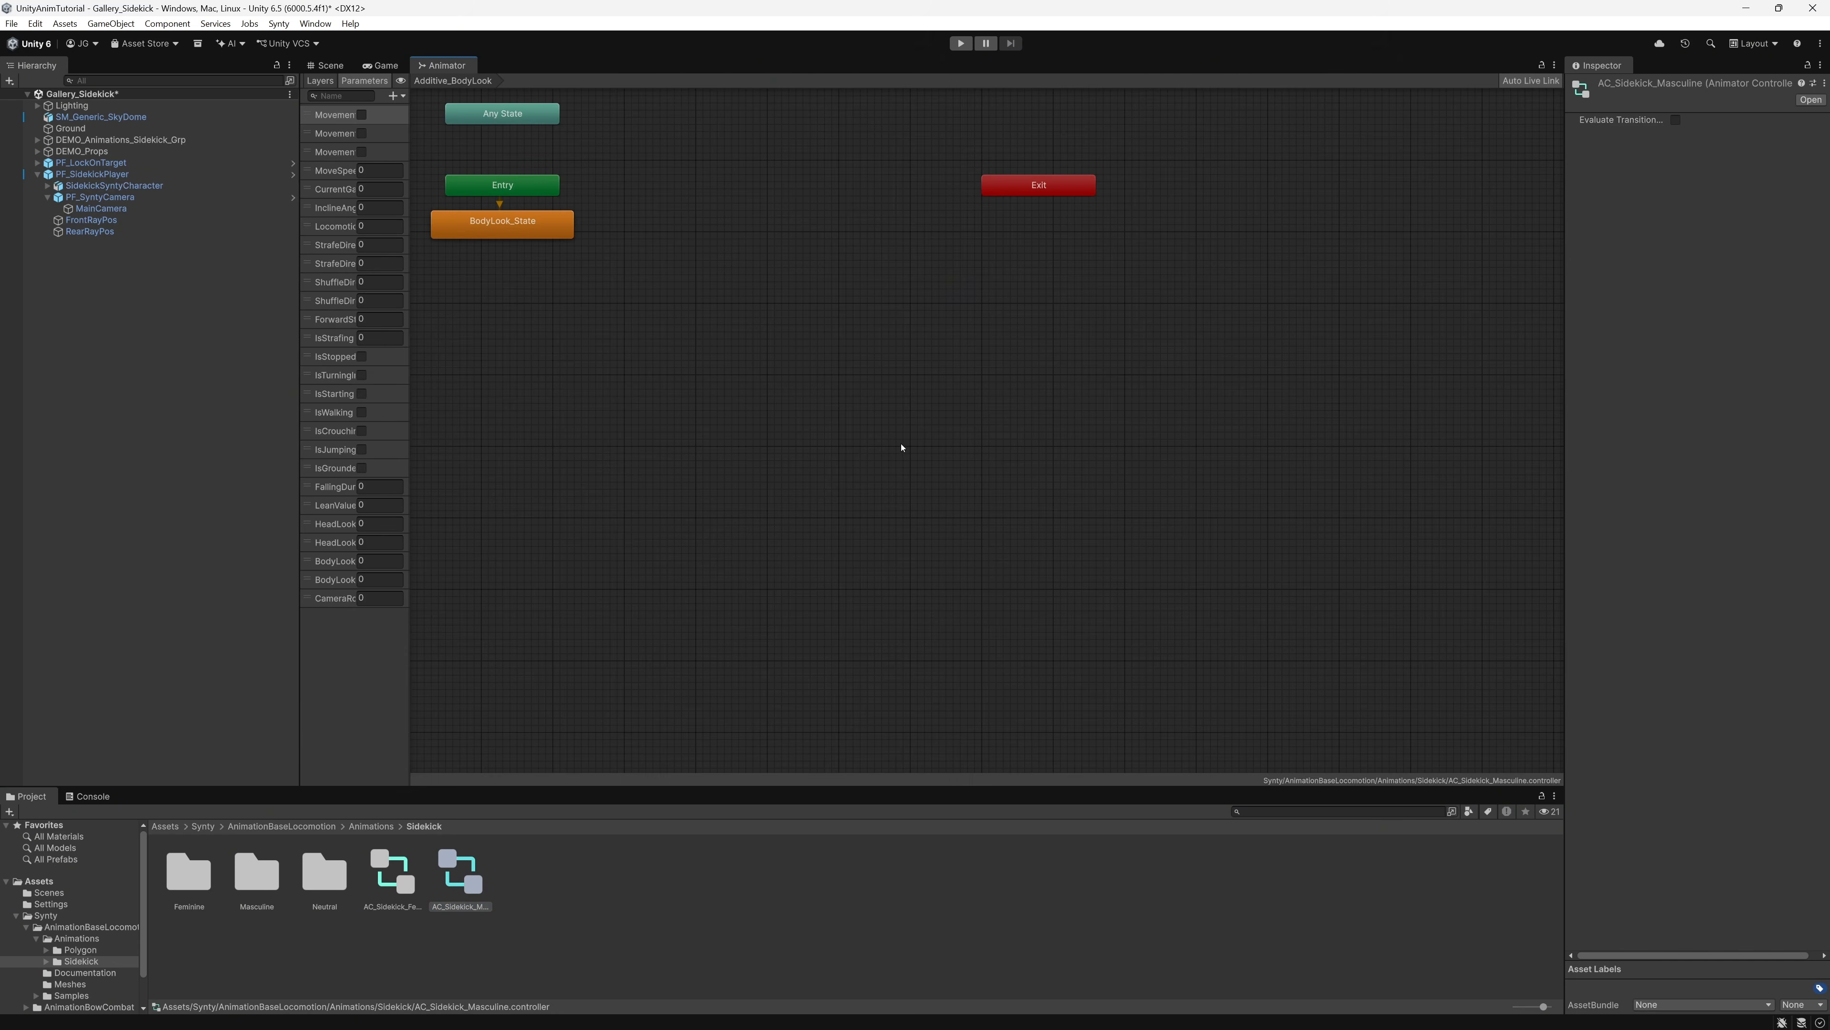
scroll(1030, 508, "down", 3)
scroll(585, 246, "up", 3)
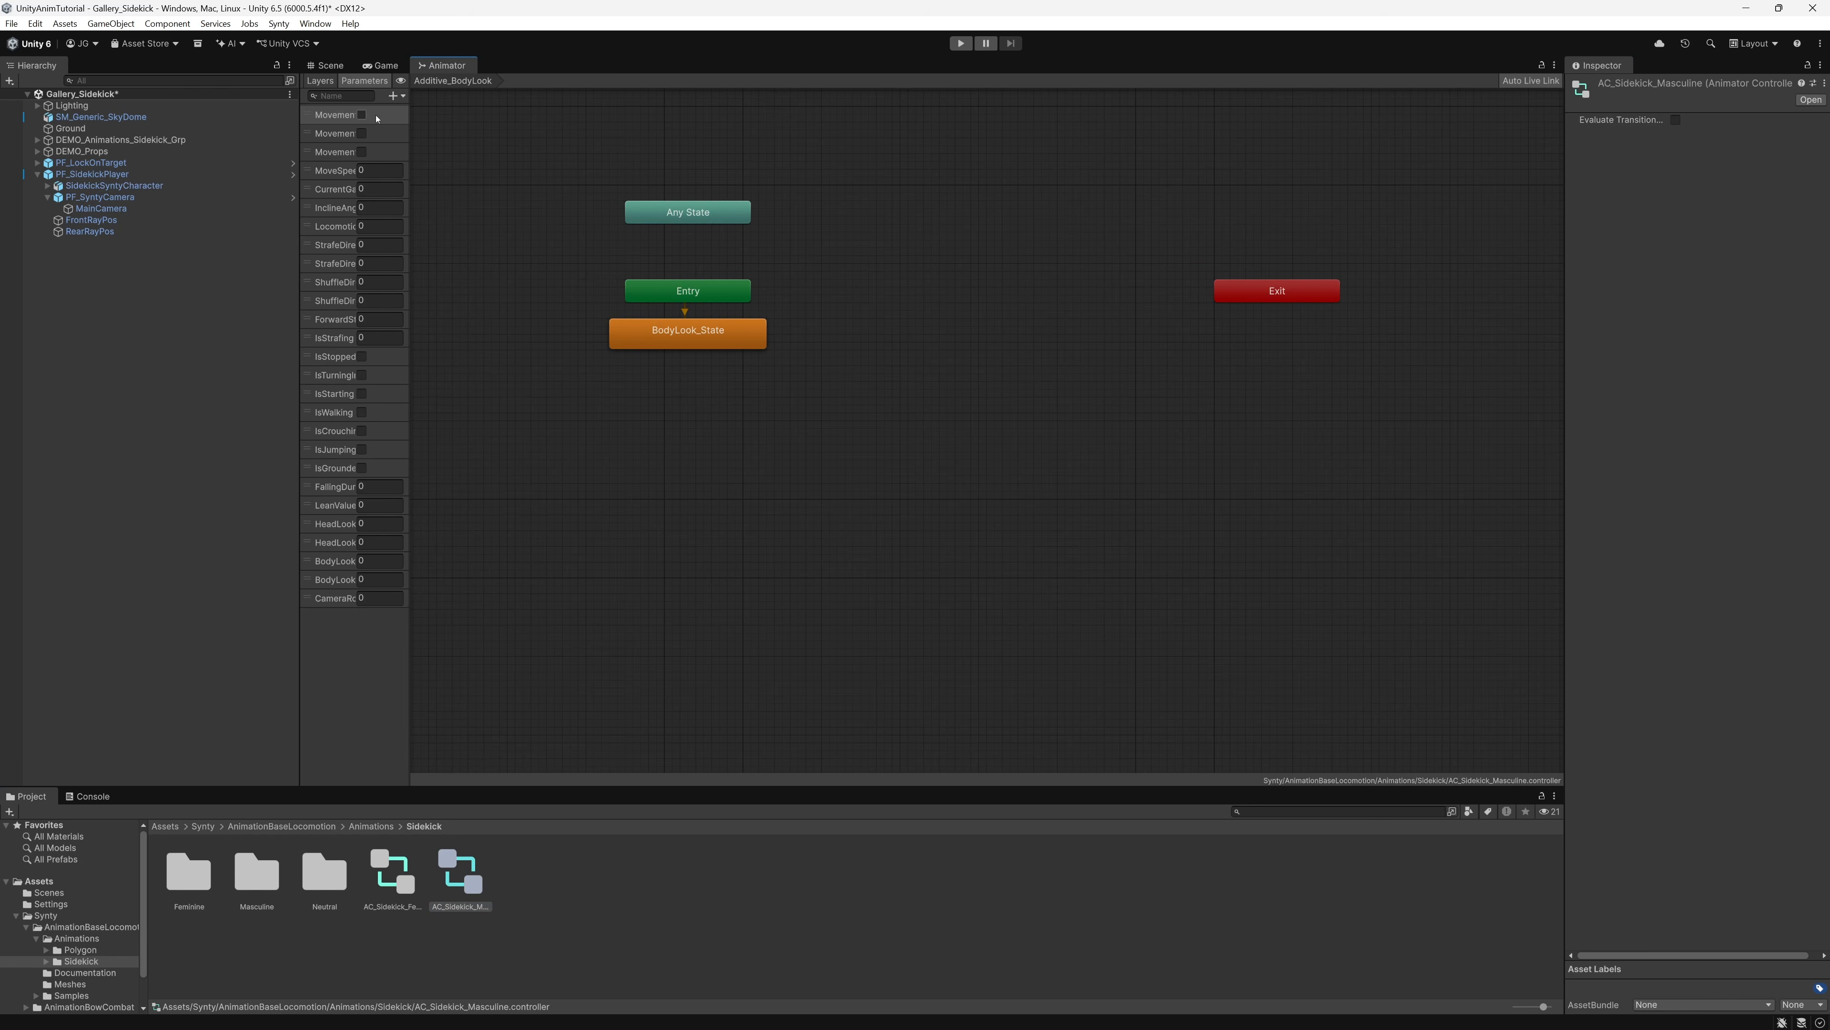
left_click(320, 80)
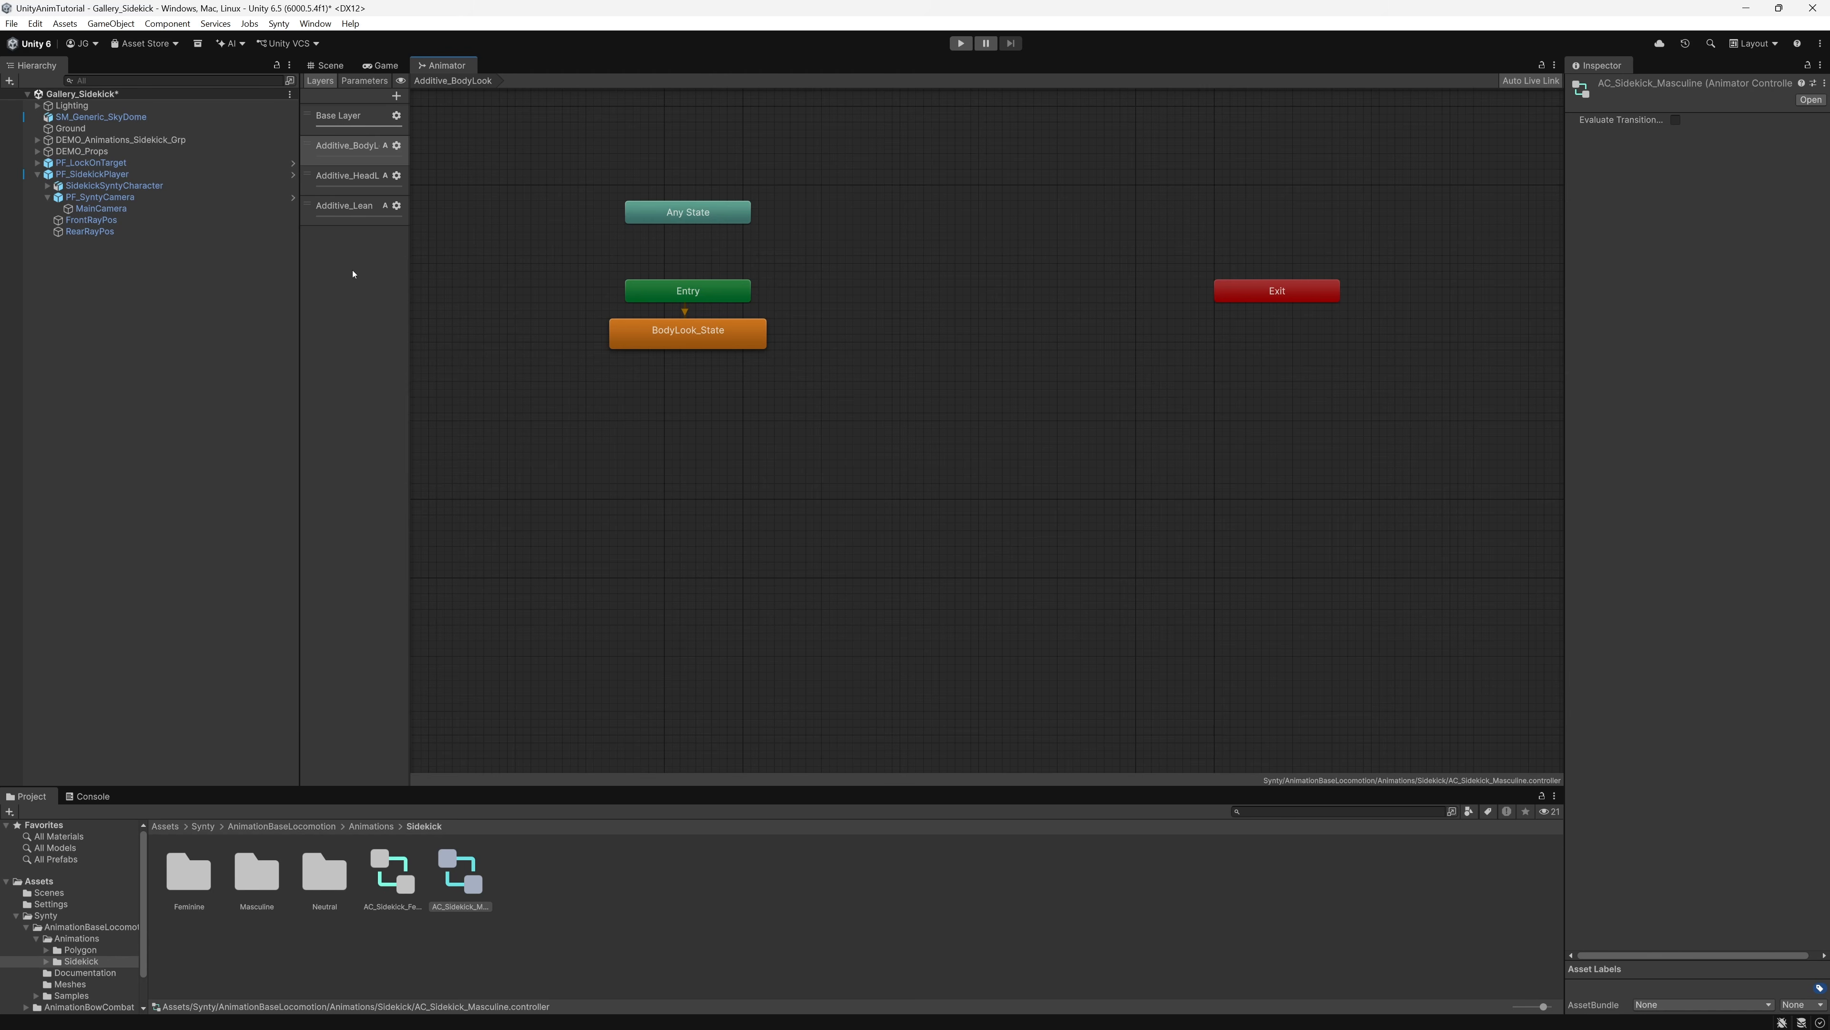
Step: View the Base Layer's state graph and add a new layer named BowAim to the AC_Sidekick_Masculine controller
left_click(360, 118)
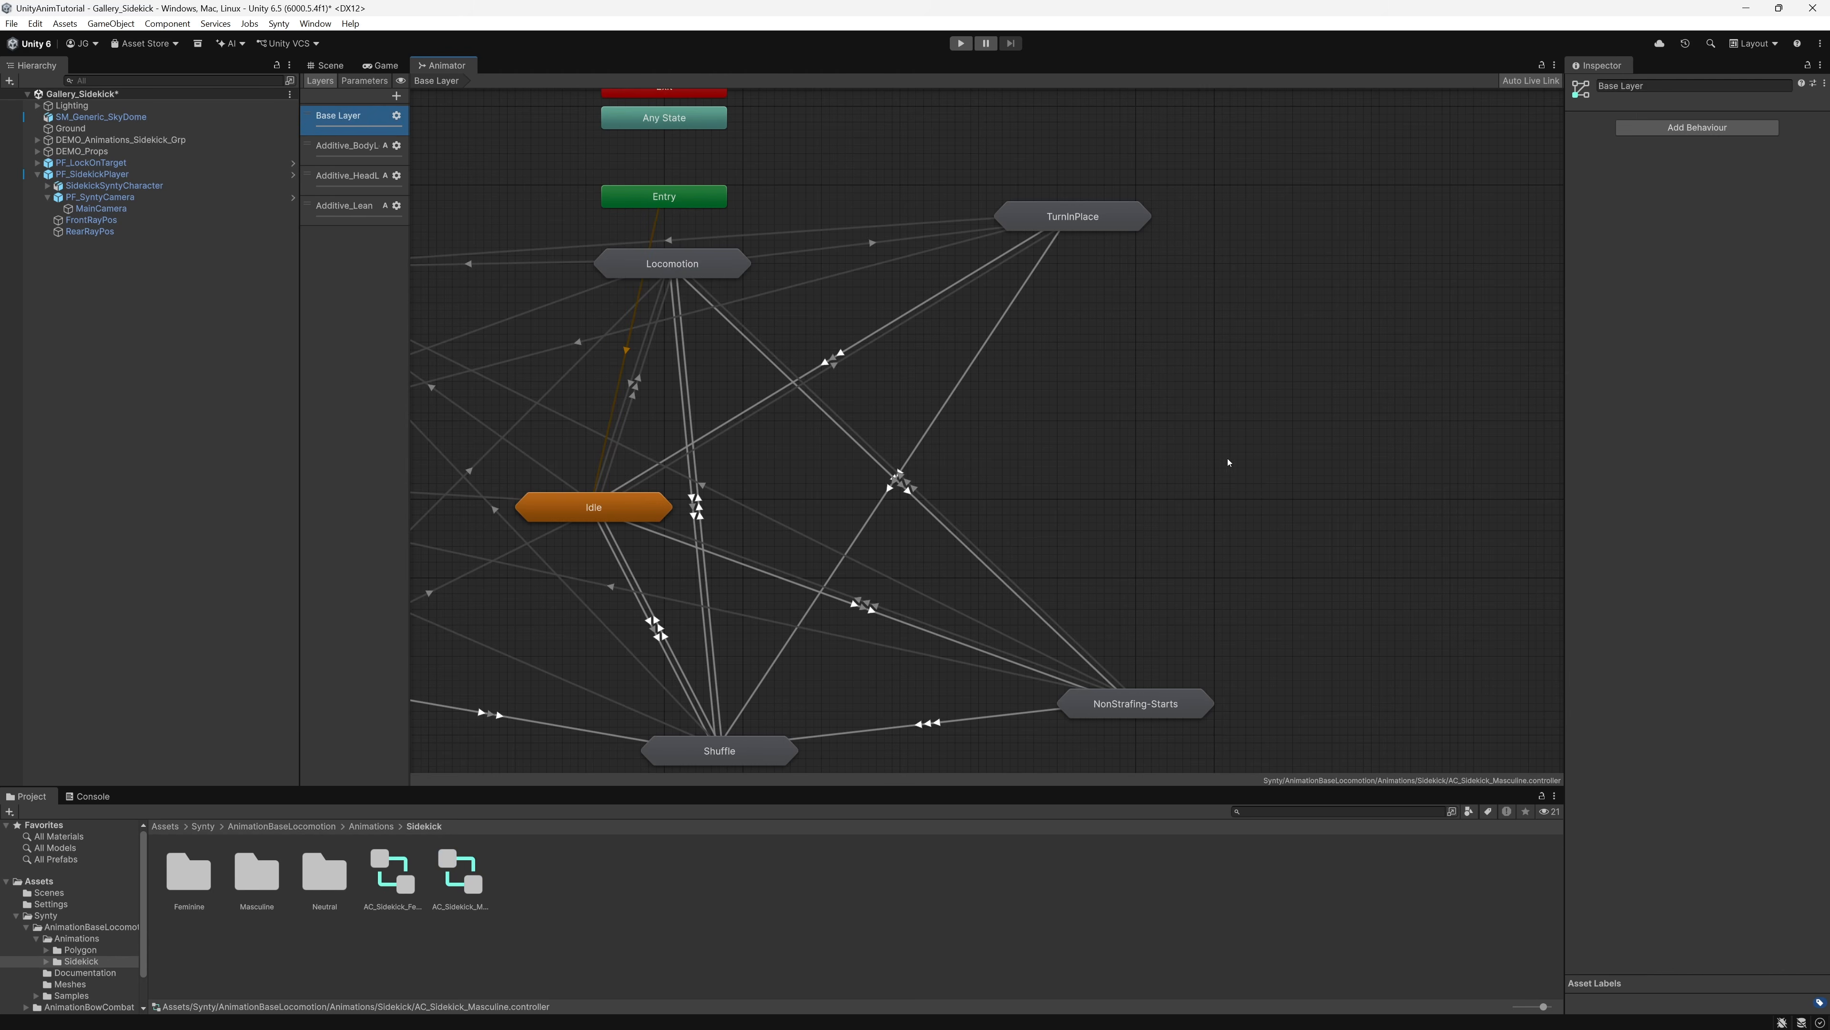
scroll(1229, 462, "down", 3)
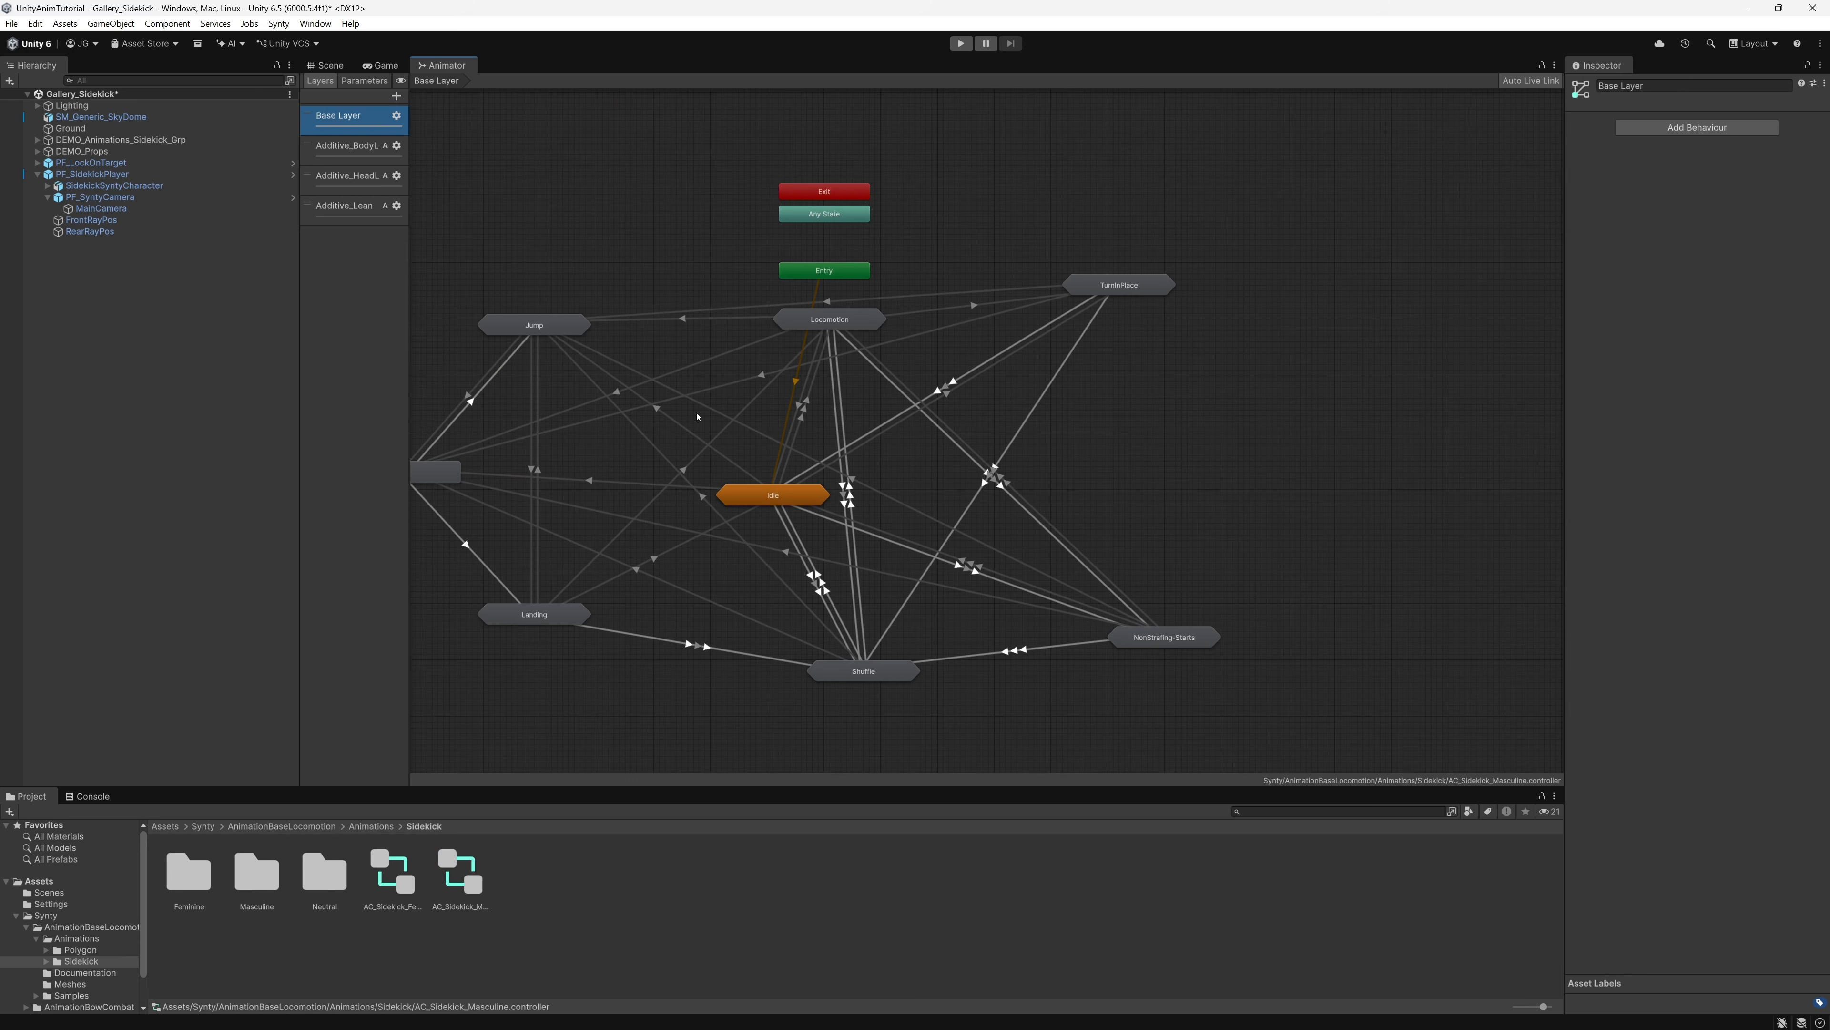
middle_click_drag(697, 416, 789, 404)
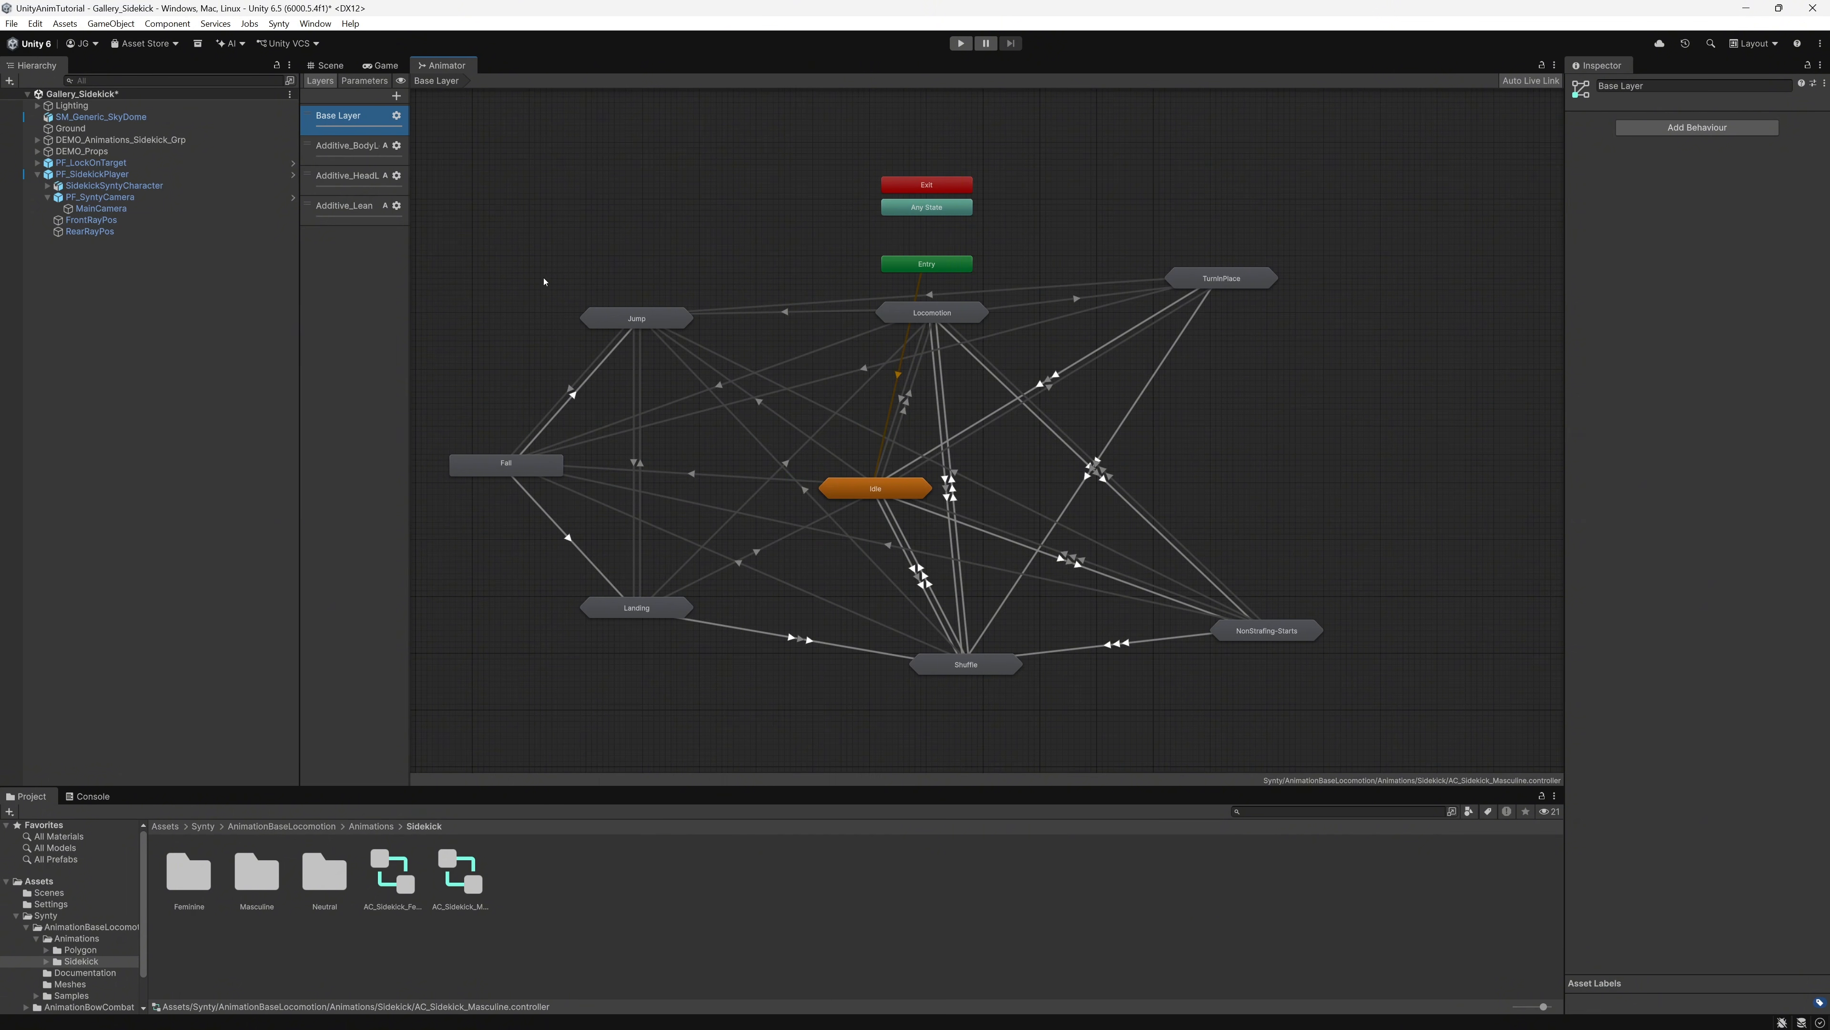
left_click(396, 96)
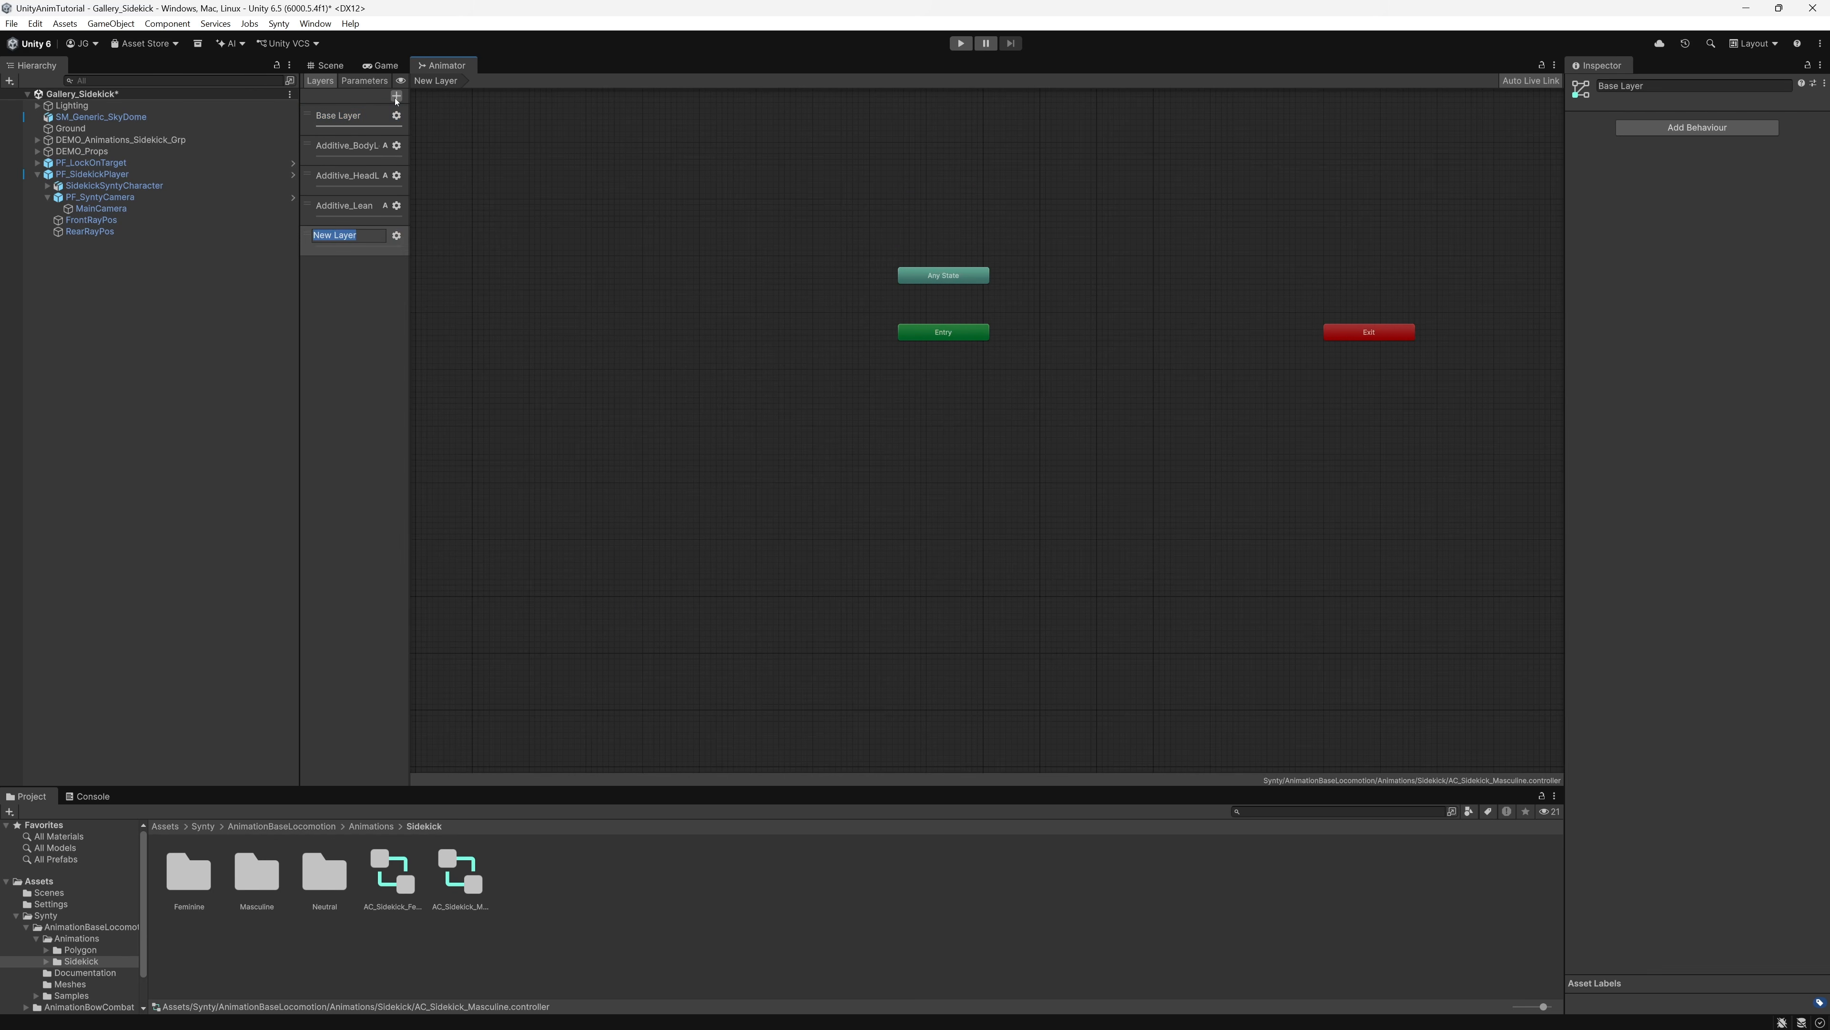
type("BowAim")
key("Return")
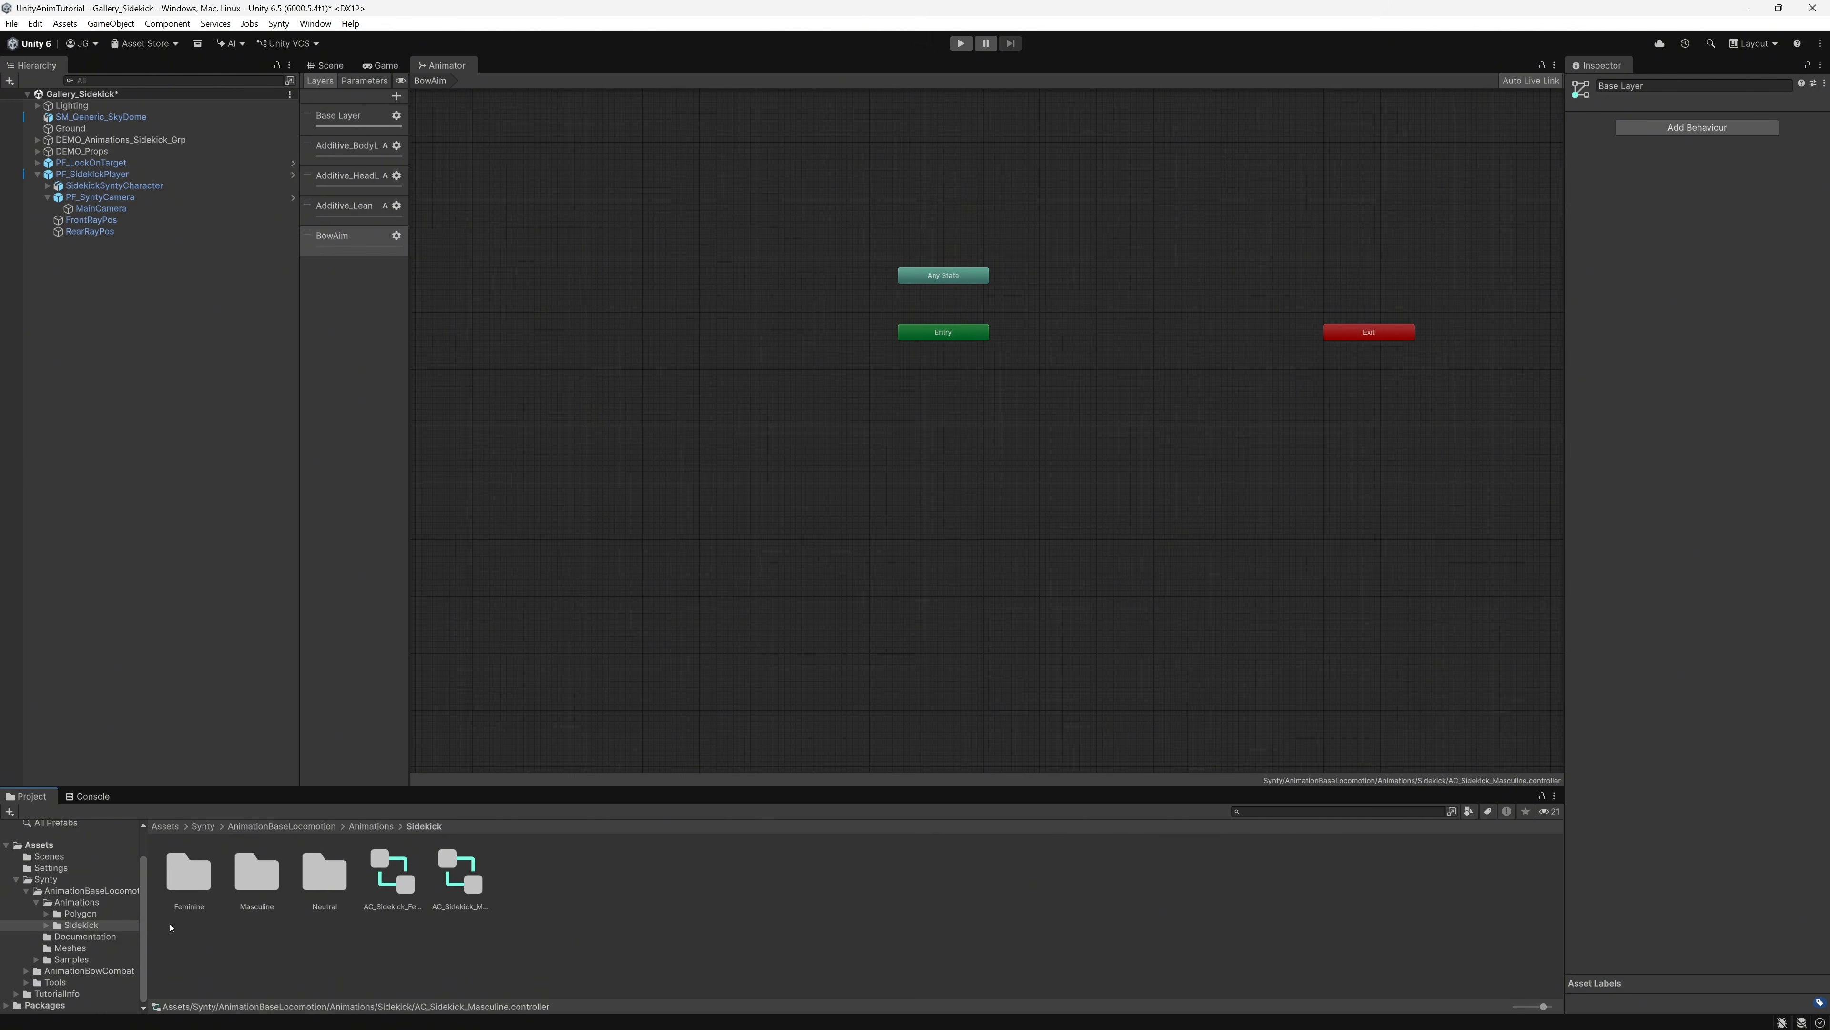
Step: Open the neutral standing idle animations folder of the Sidekick character in AnimationBowCombat
left_click(123, 972)
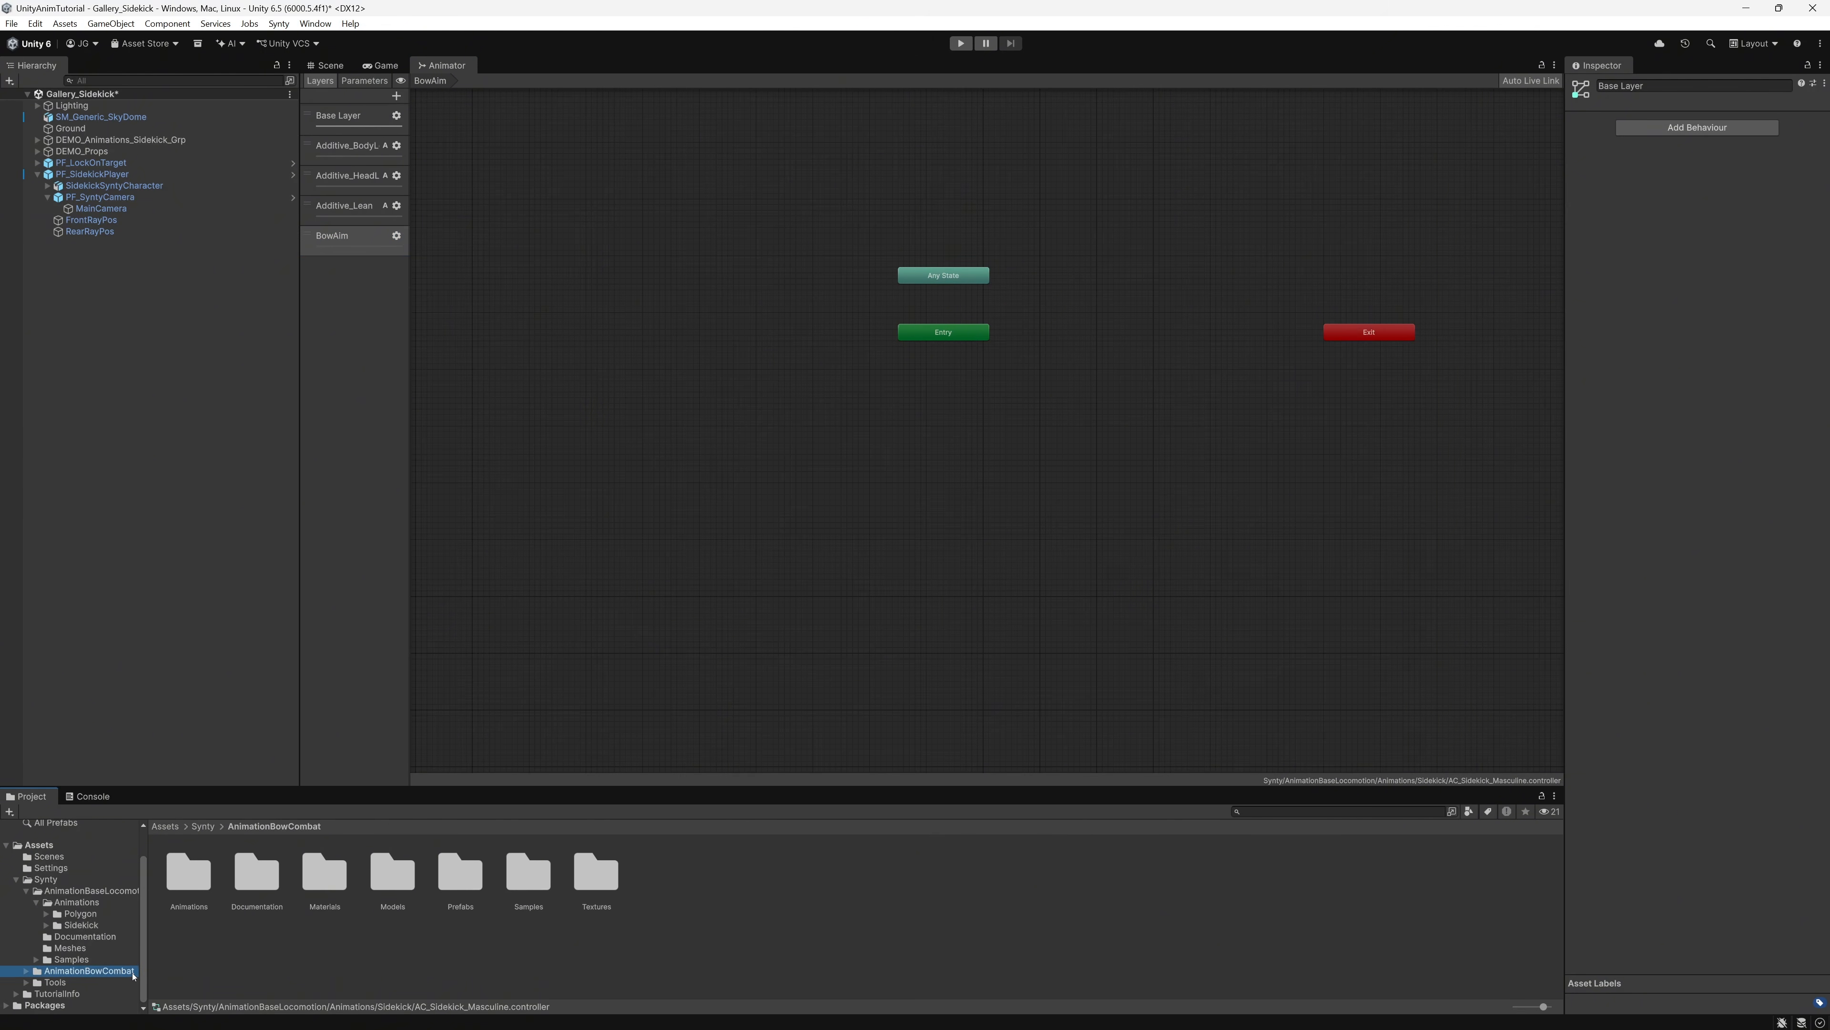
double_click(213, 898)
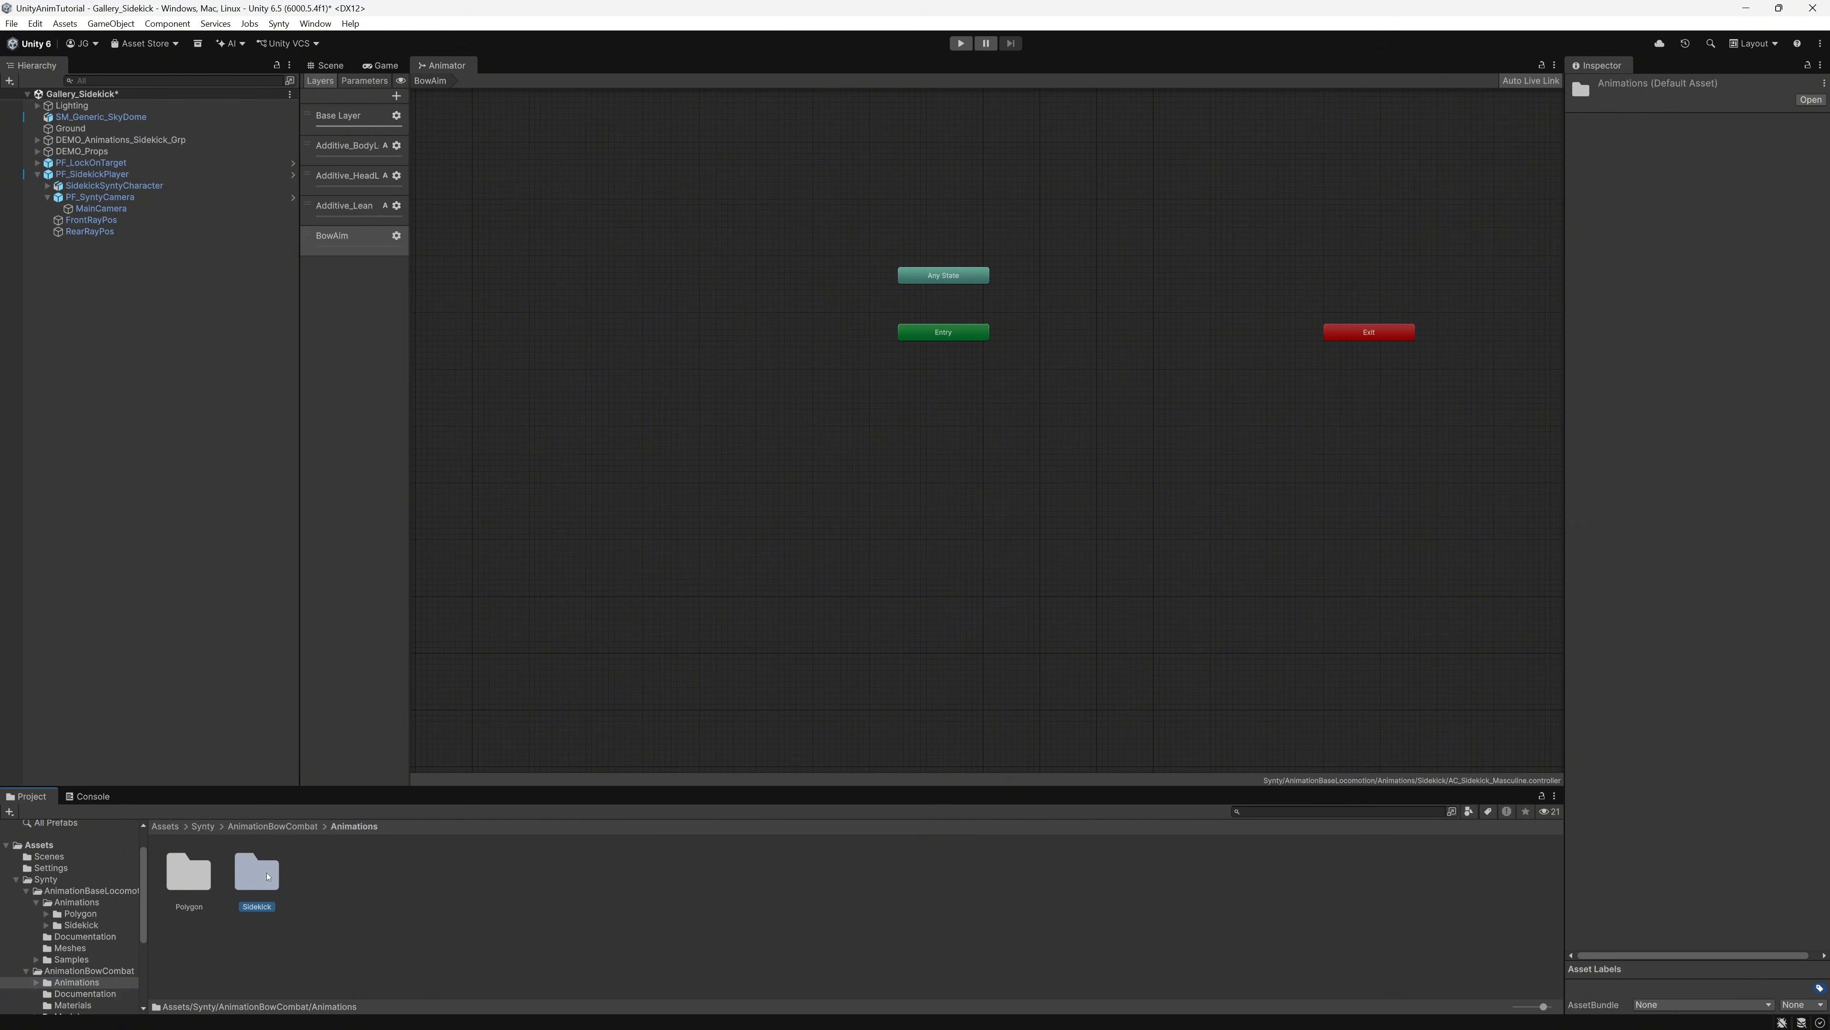
double_click(245, 883)
double_click(256, 874)
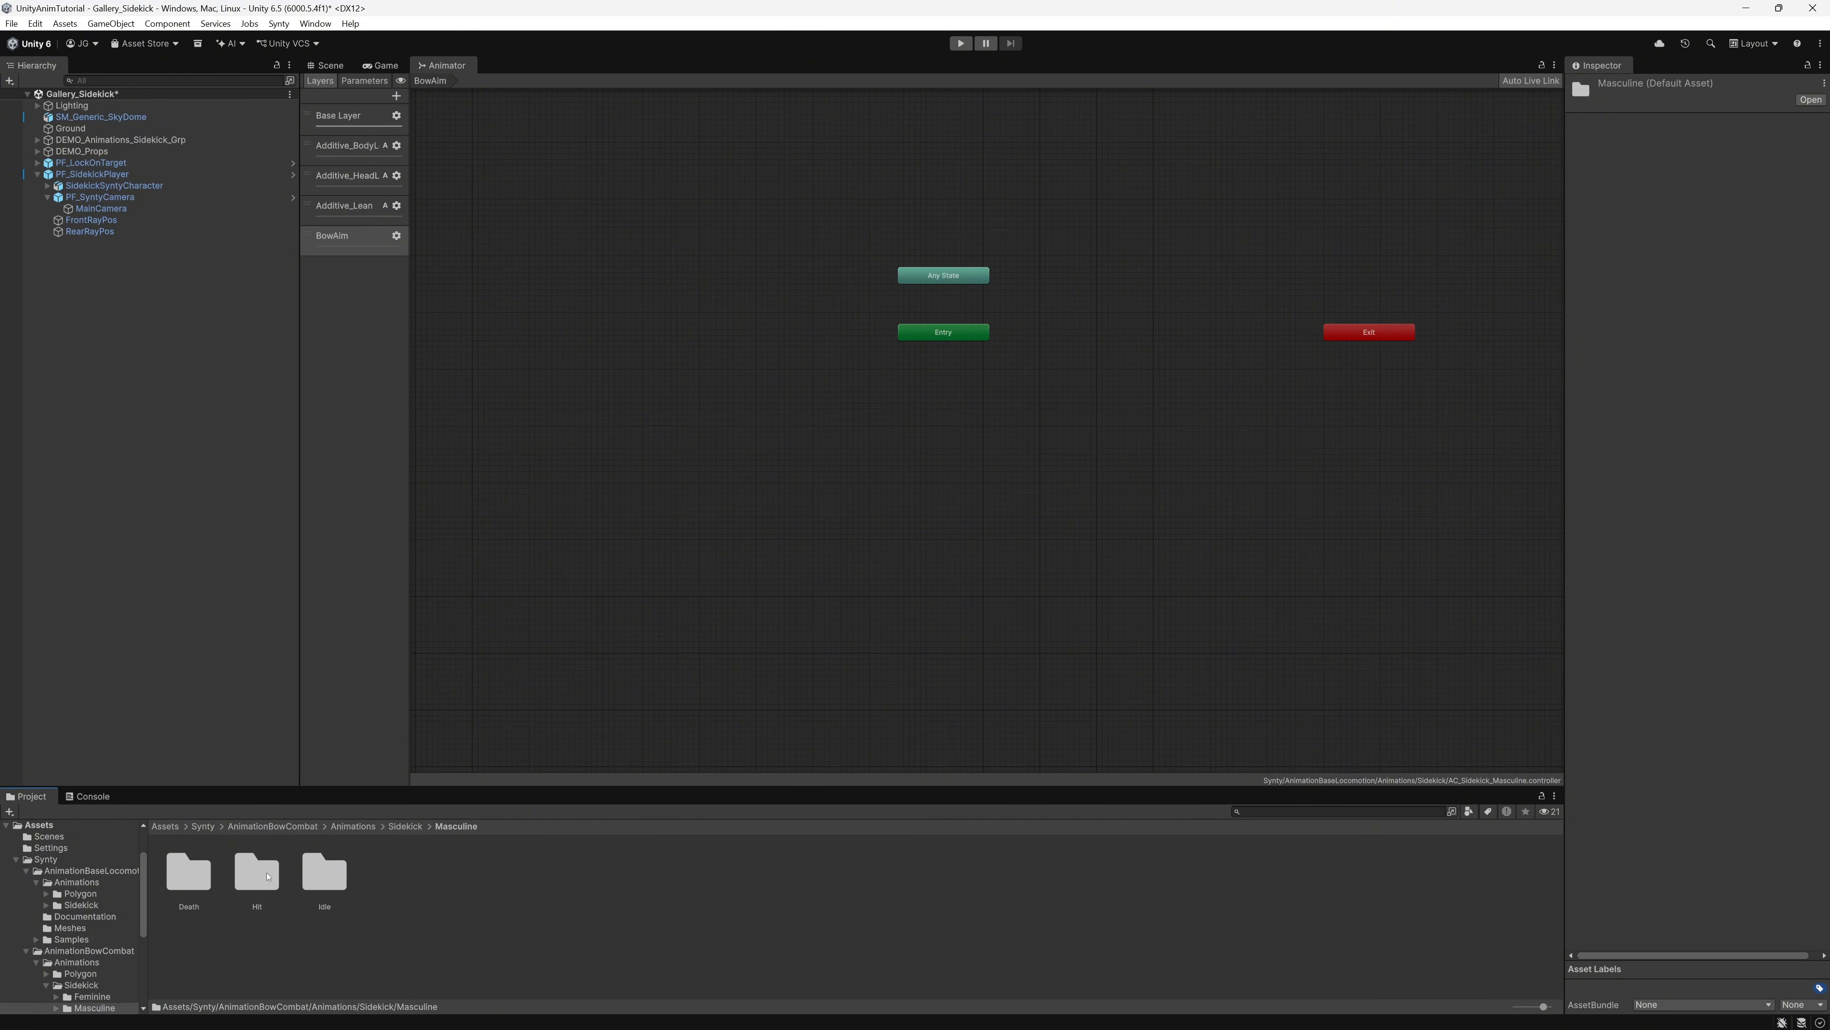
scroll(87, 950, "down", 3)
left_click(56, 934)
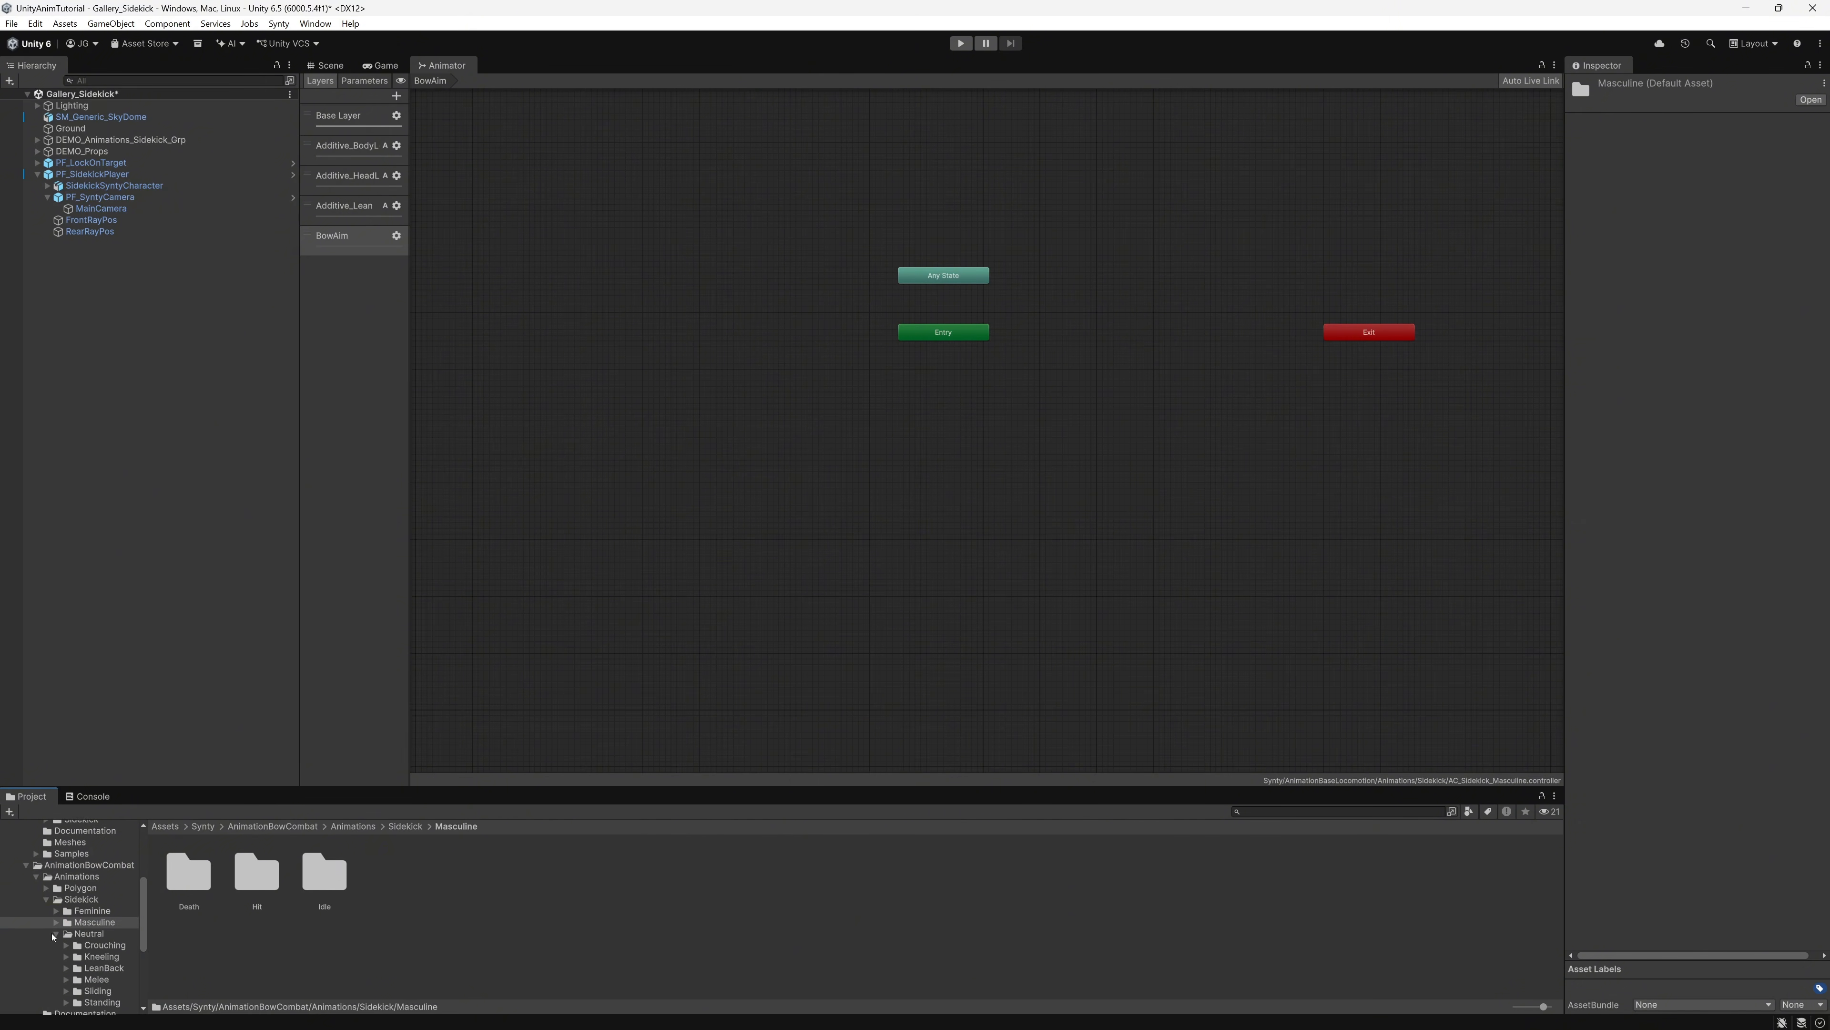
left_click(99, 1003)
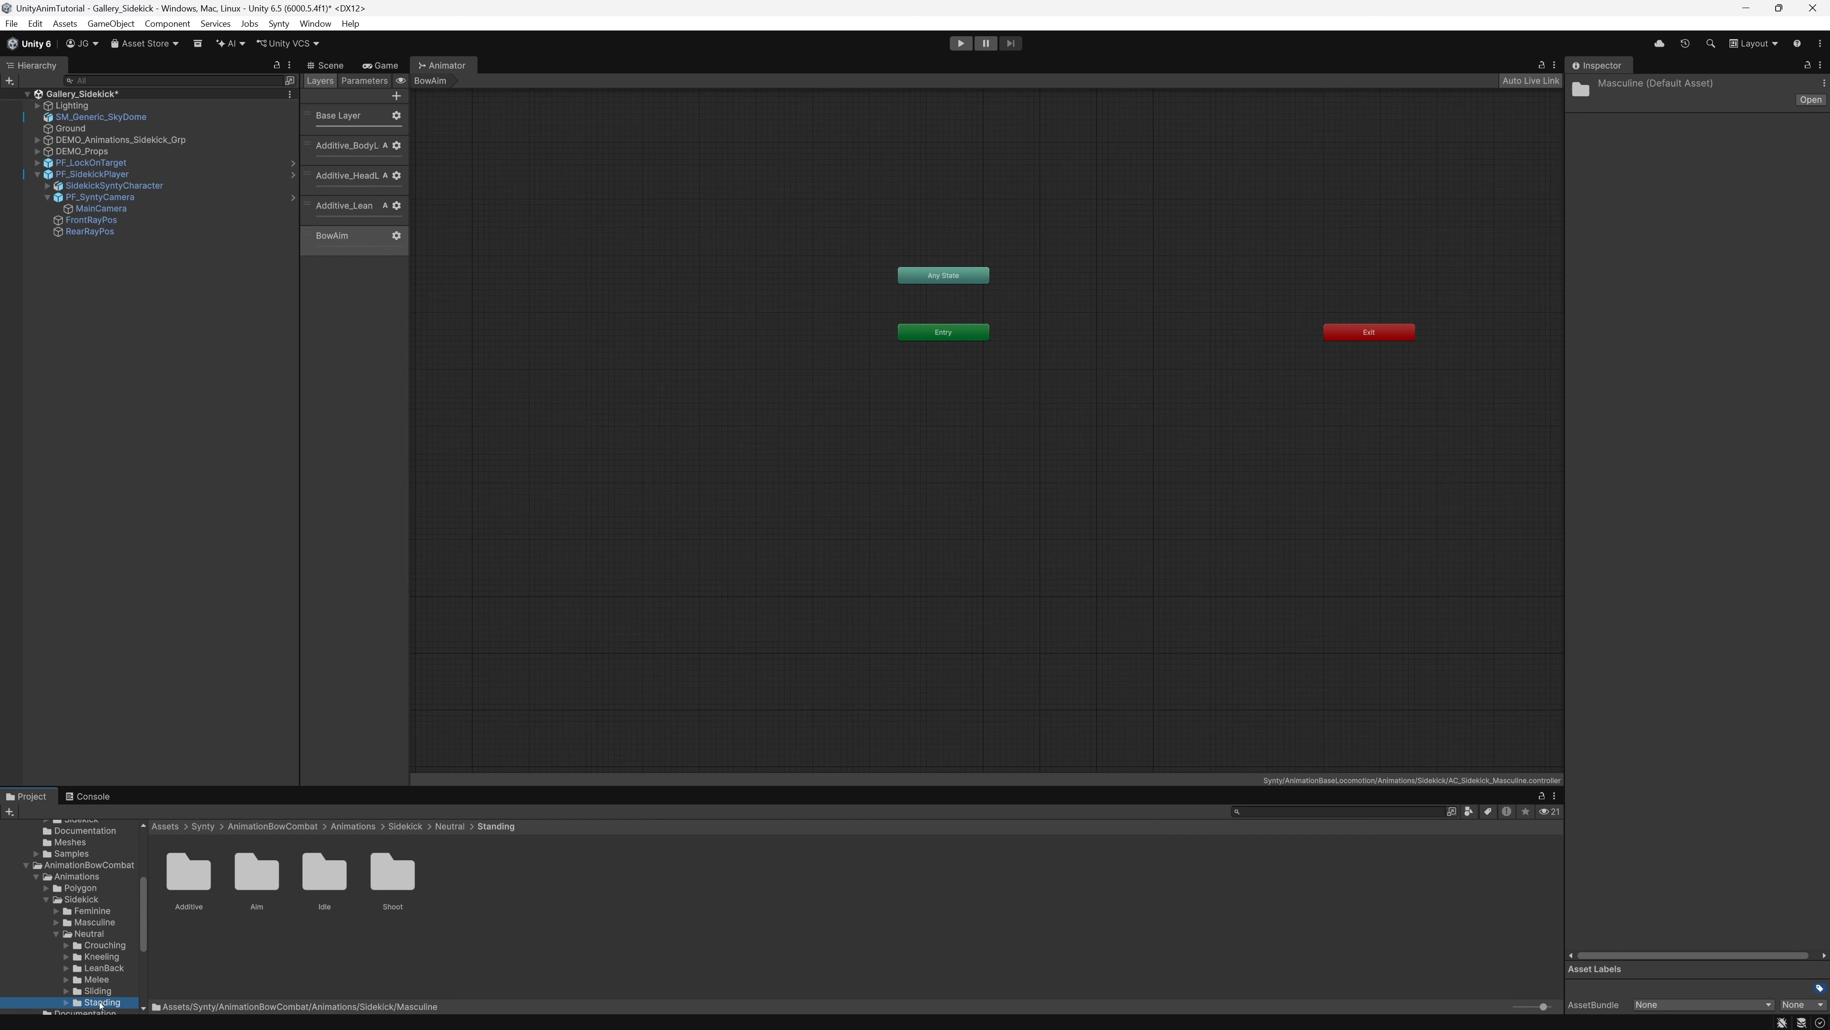
double_click(325, 874)
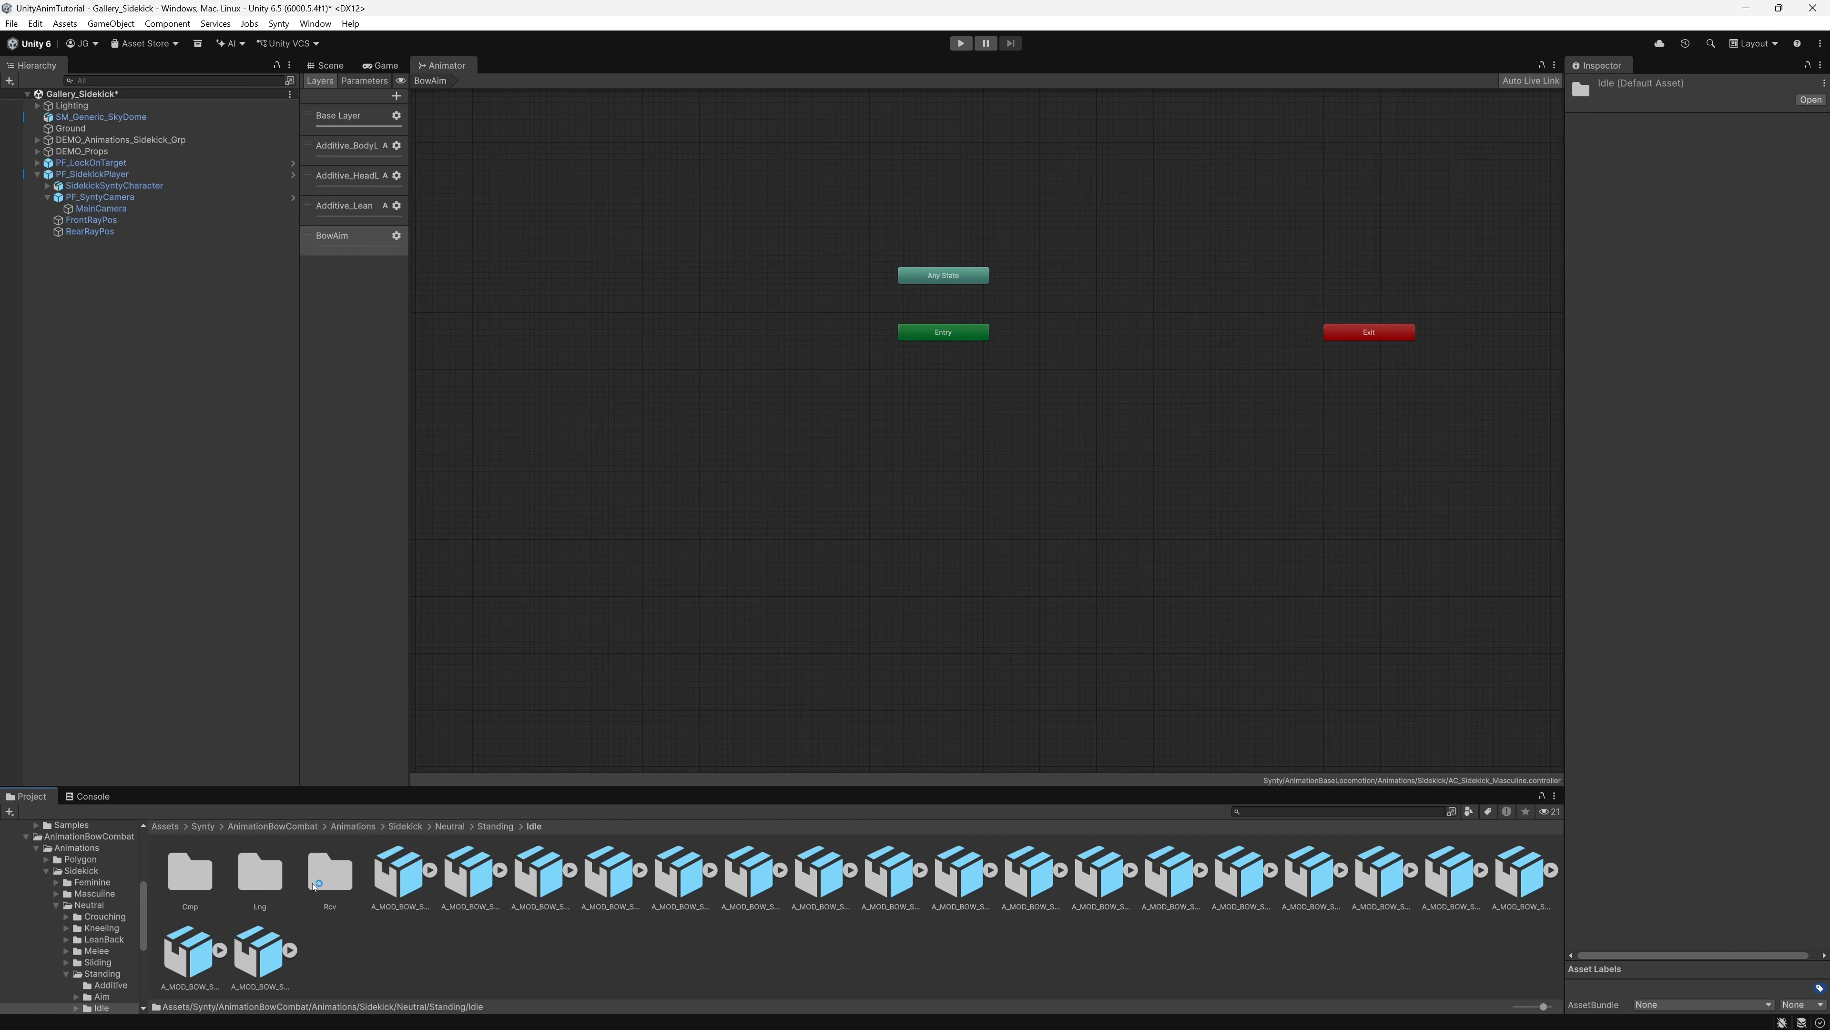
Step: Add the A_MOD_BOW_Stand_Idle_BowDown_Neut animation to the BowAim layer as its default state, placed just below Entry
left_click(396, 887)
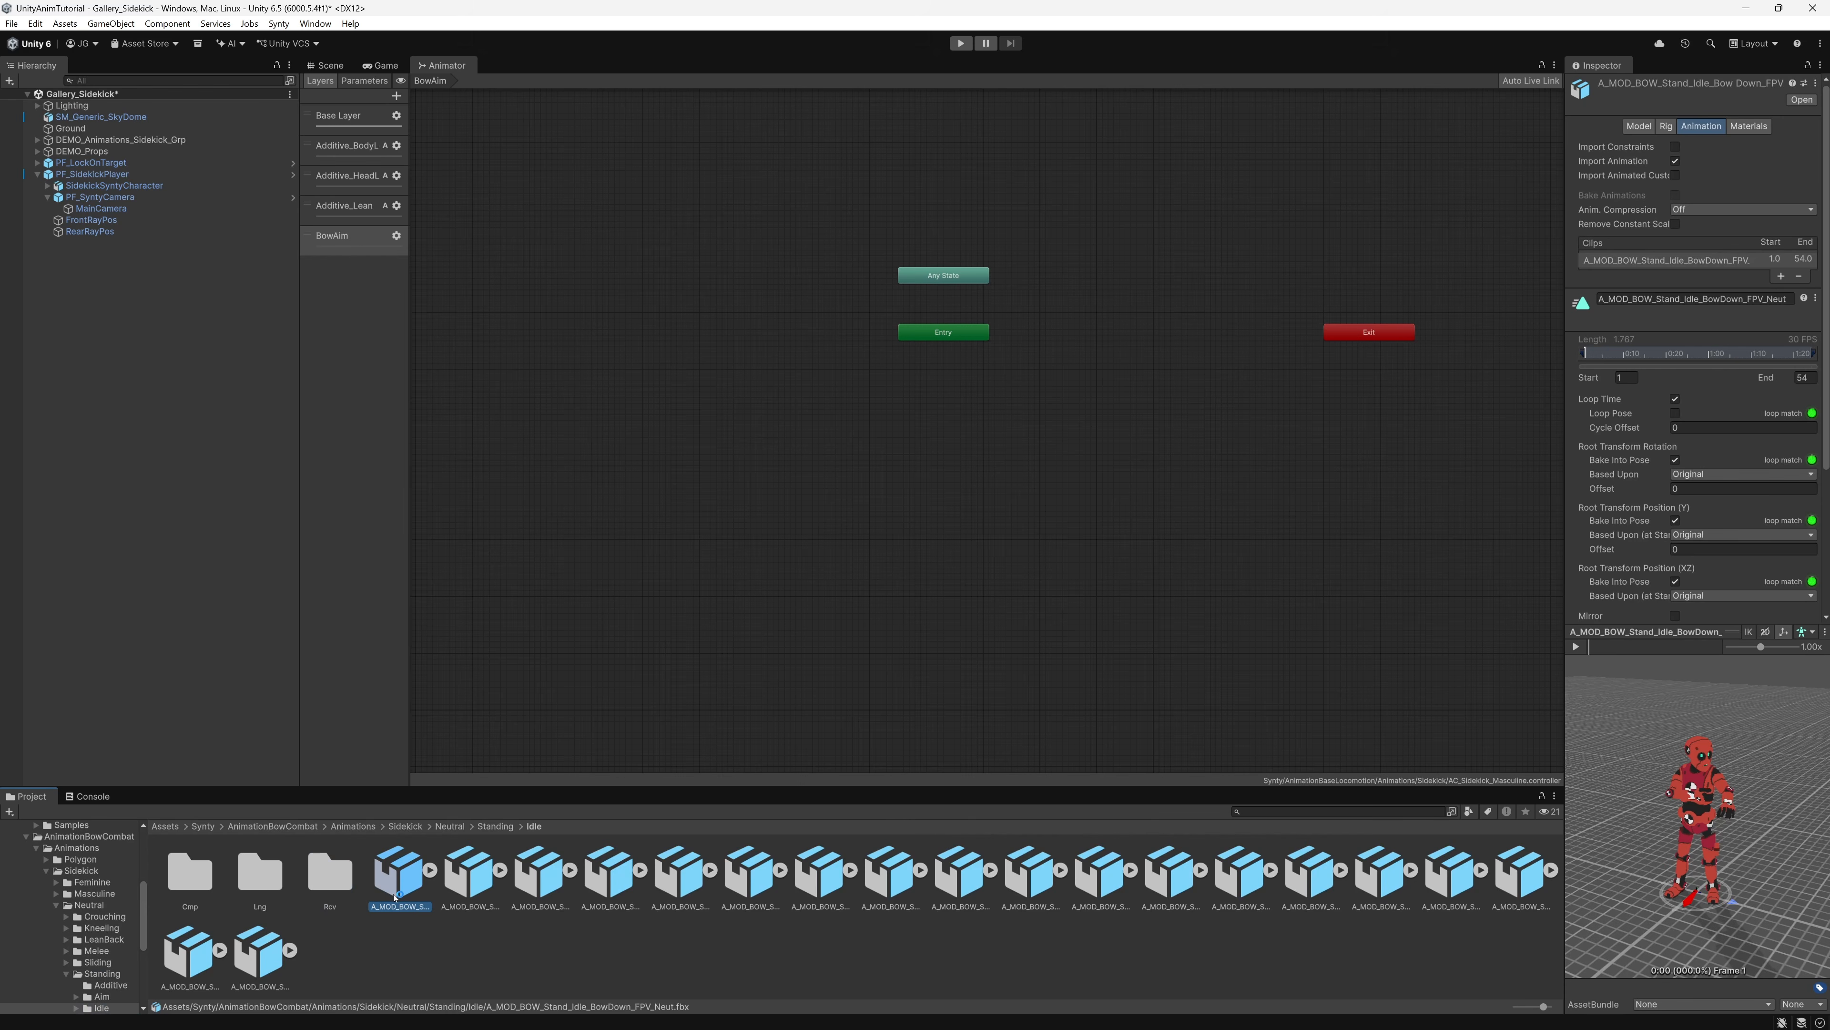
left_click(470, 883)
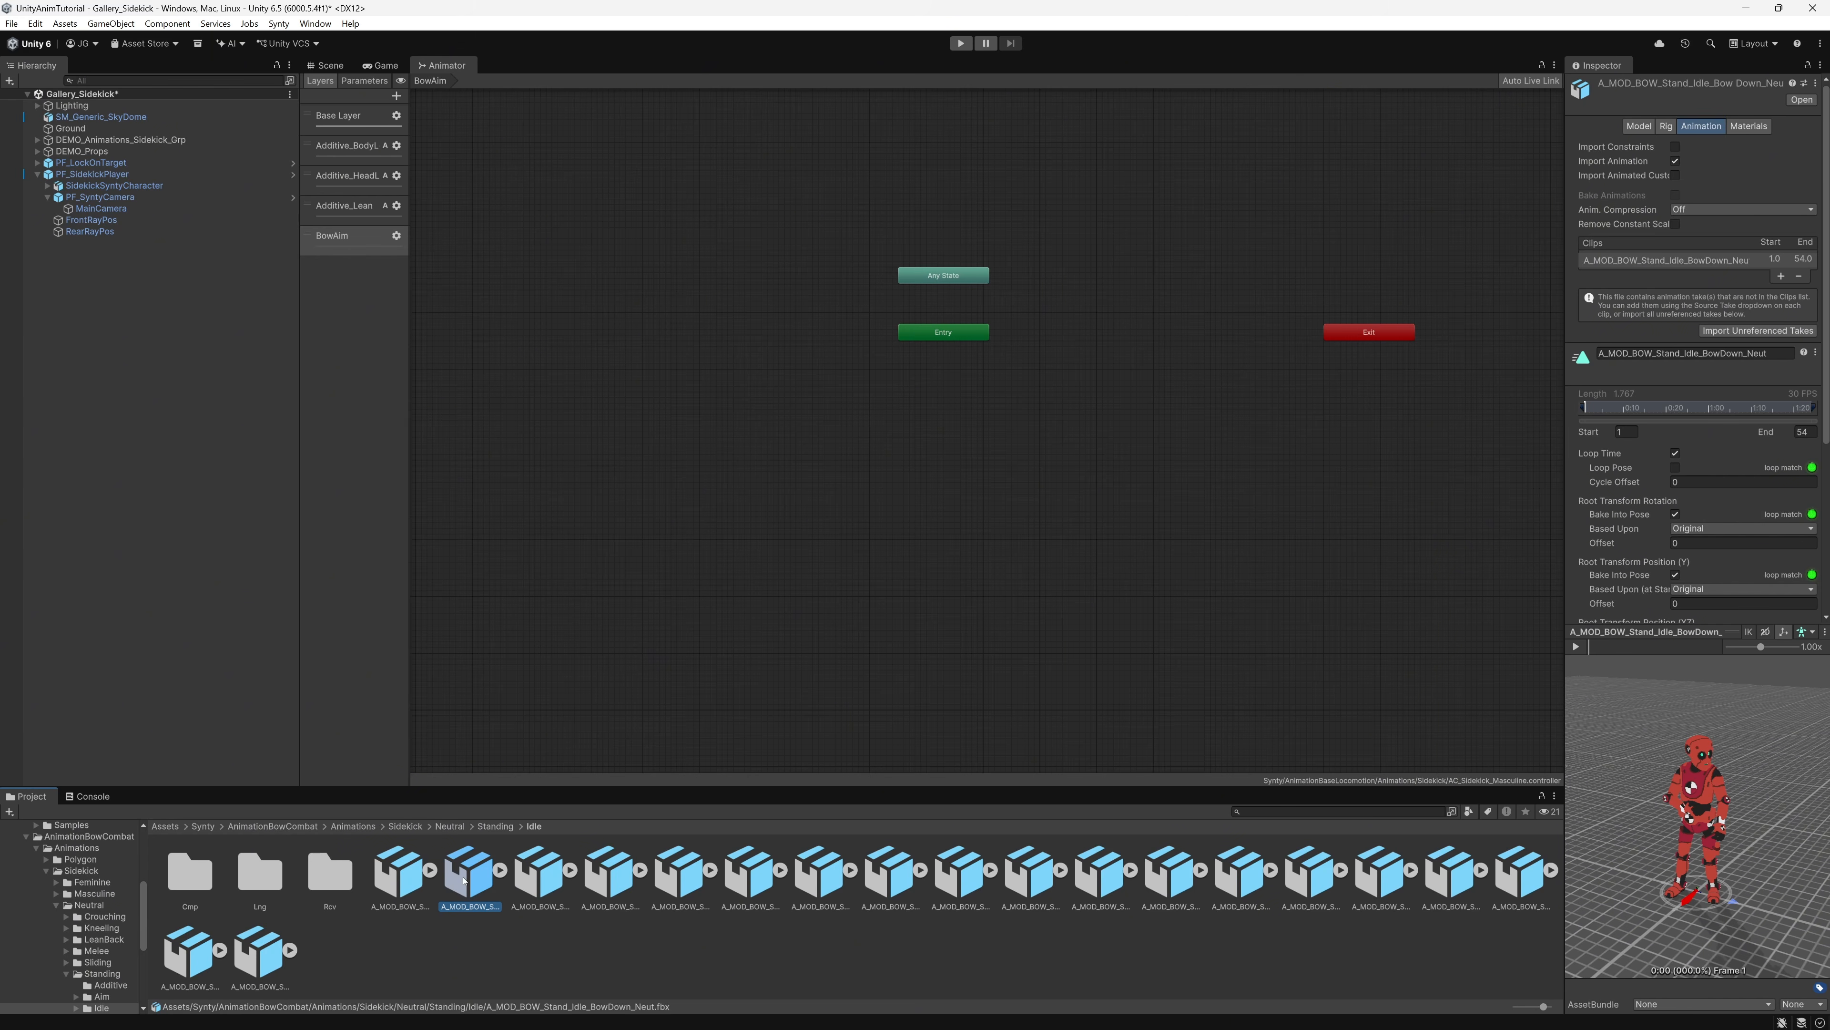
left_click_drag(463, 881, 885, 530)
mouse_move(930, 385)
left_mouse_down()
mouse_move(947, 403)
mouse_move(927, 408)
left_mouse_up()
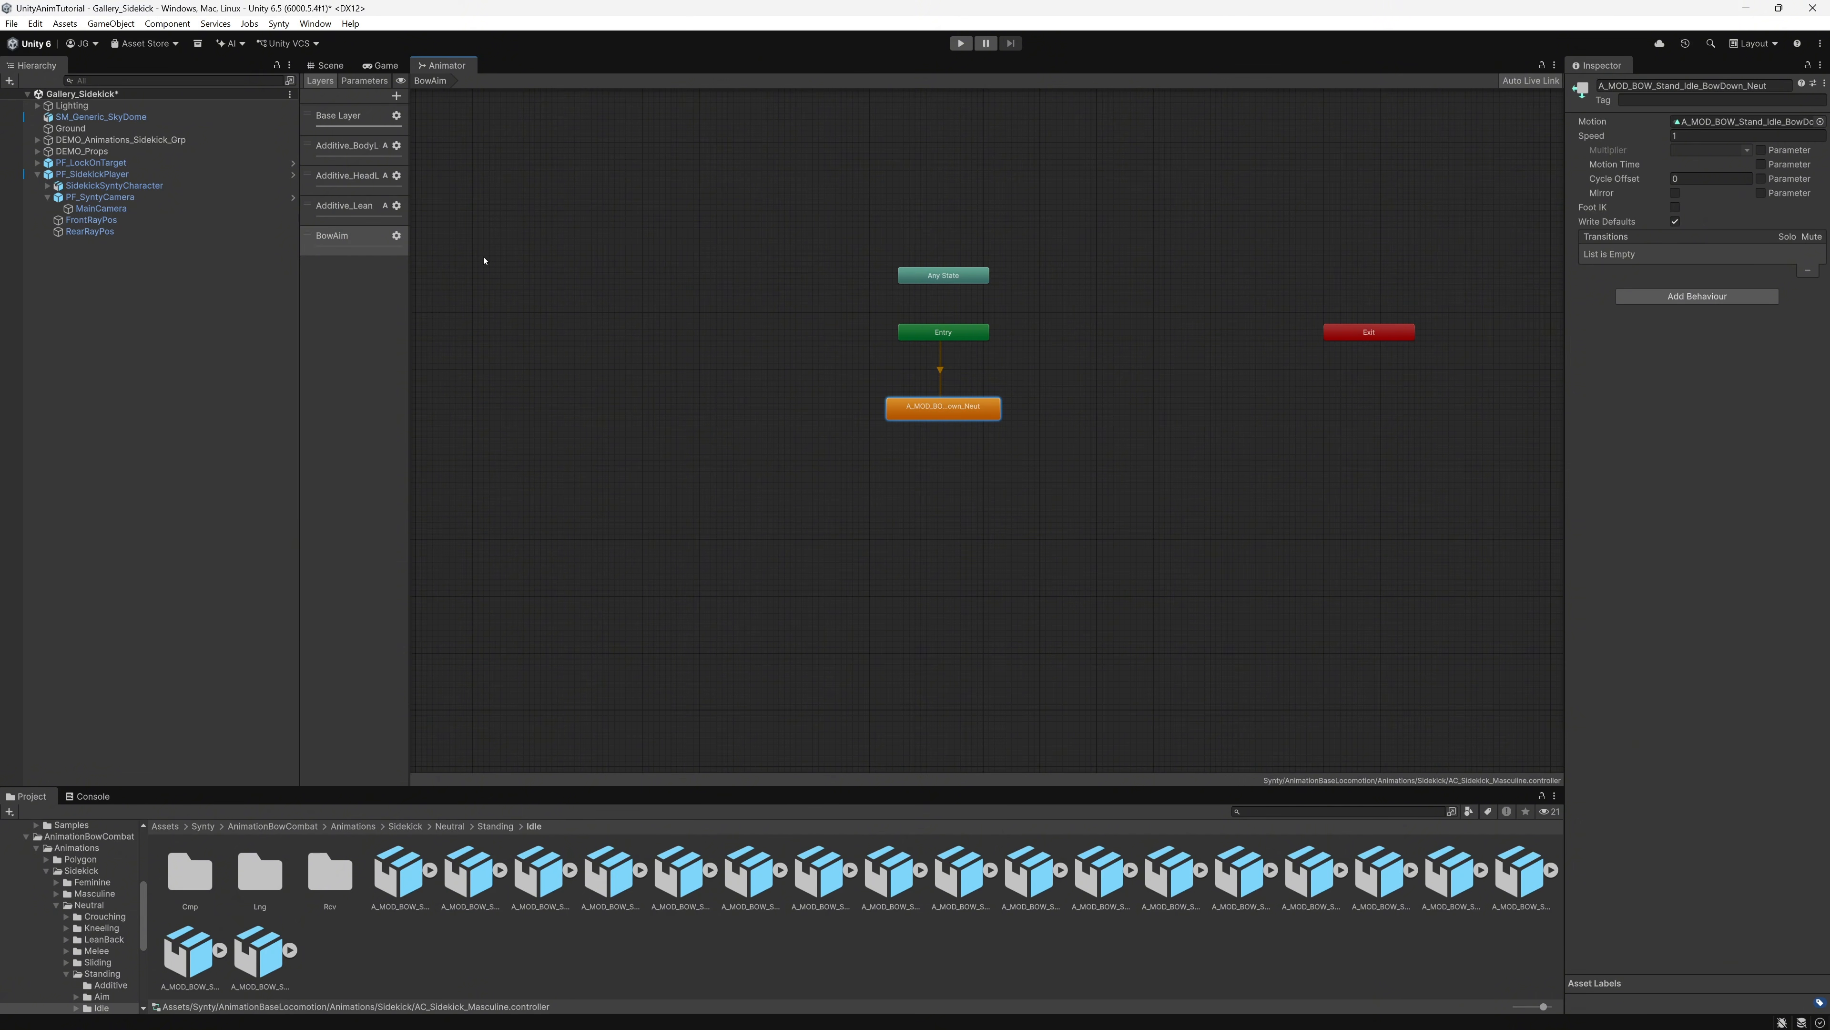
Step: Set the BowAim layer's weight to 1 and check the character's pose in a short play test
left_click(396, 237)
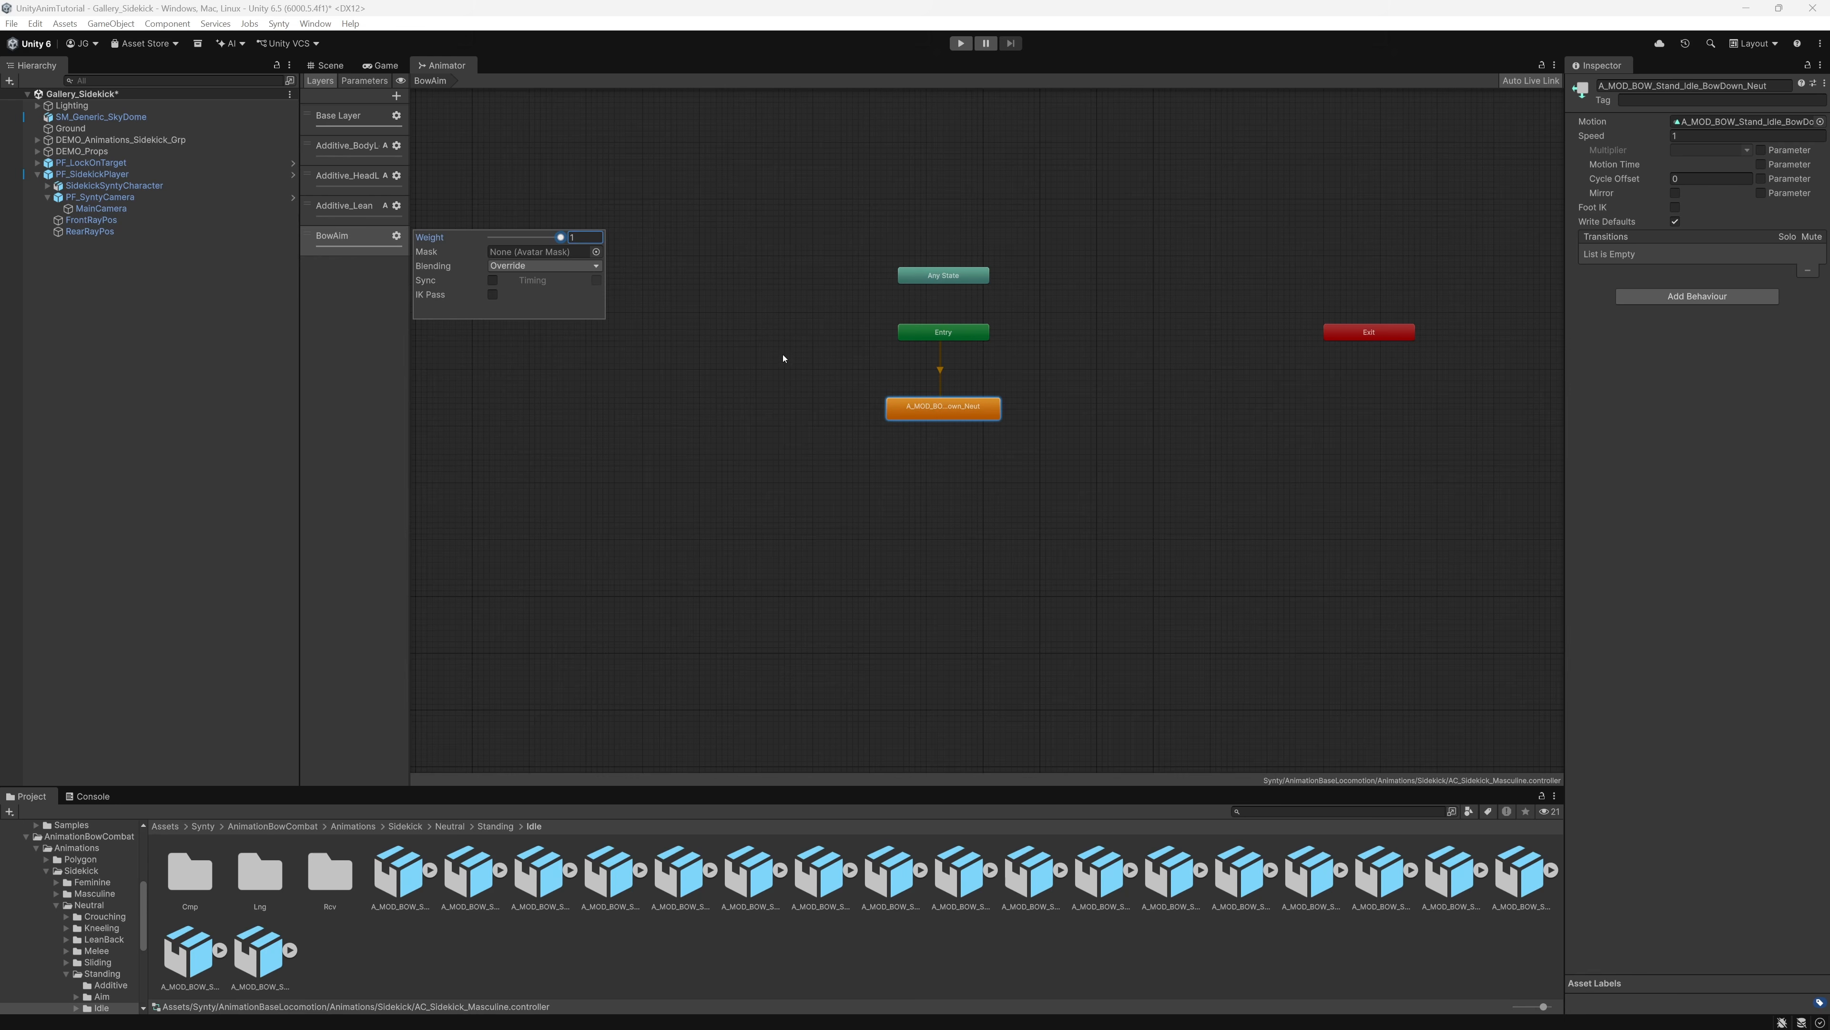
left_click(847, 372)
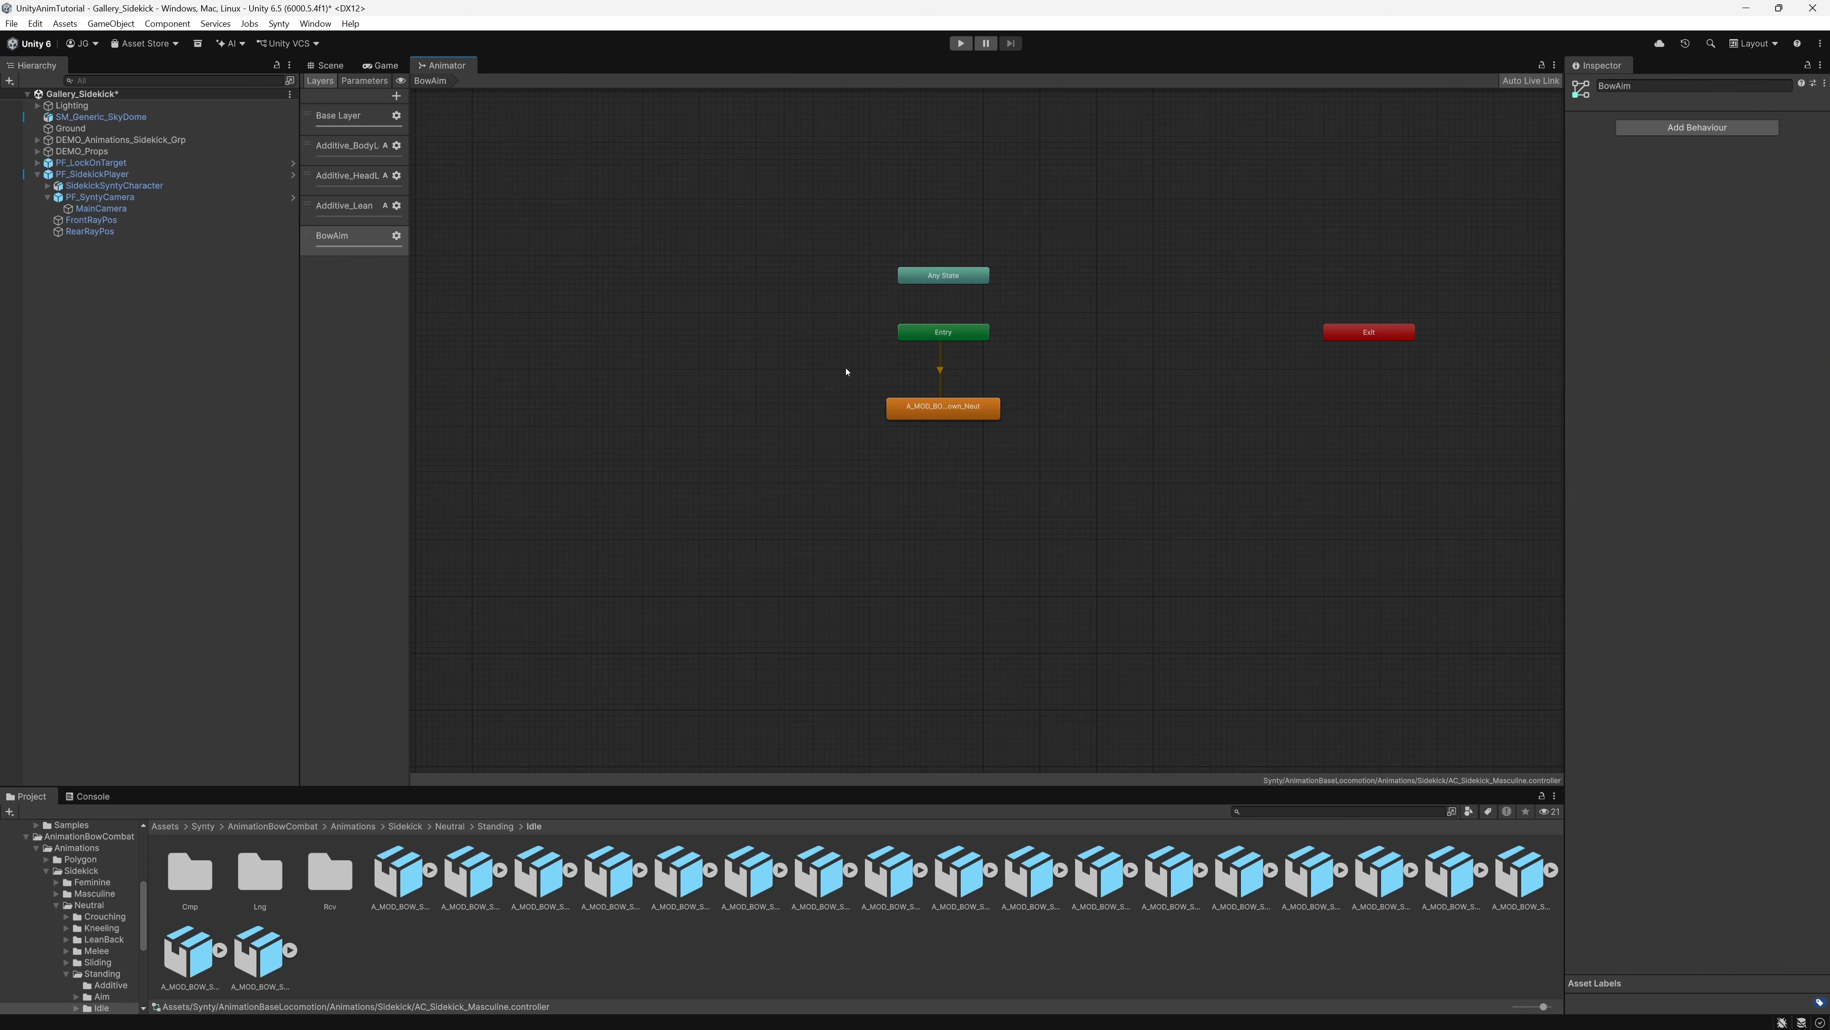
left_click(960, 45)
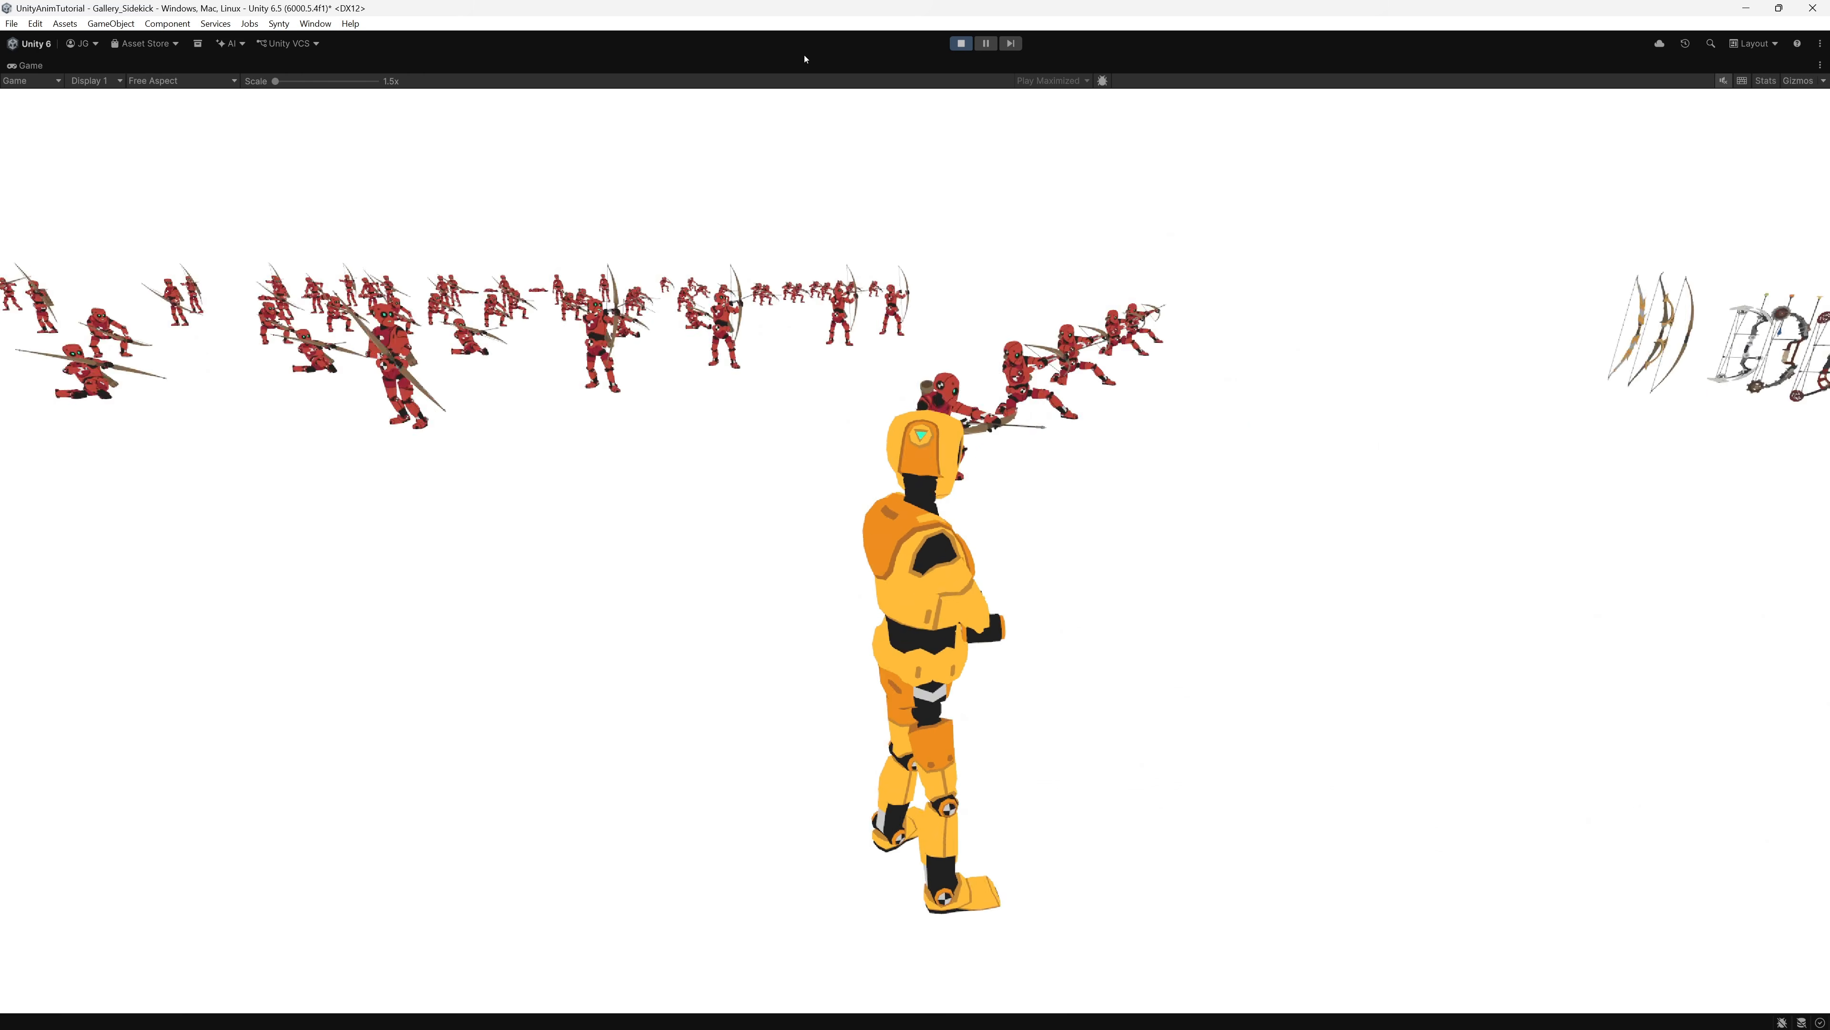
key("ctrl+p")
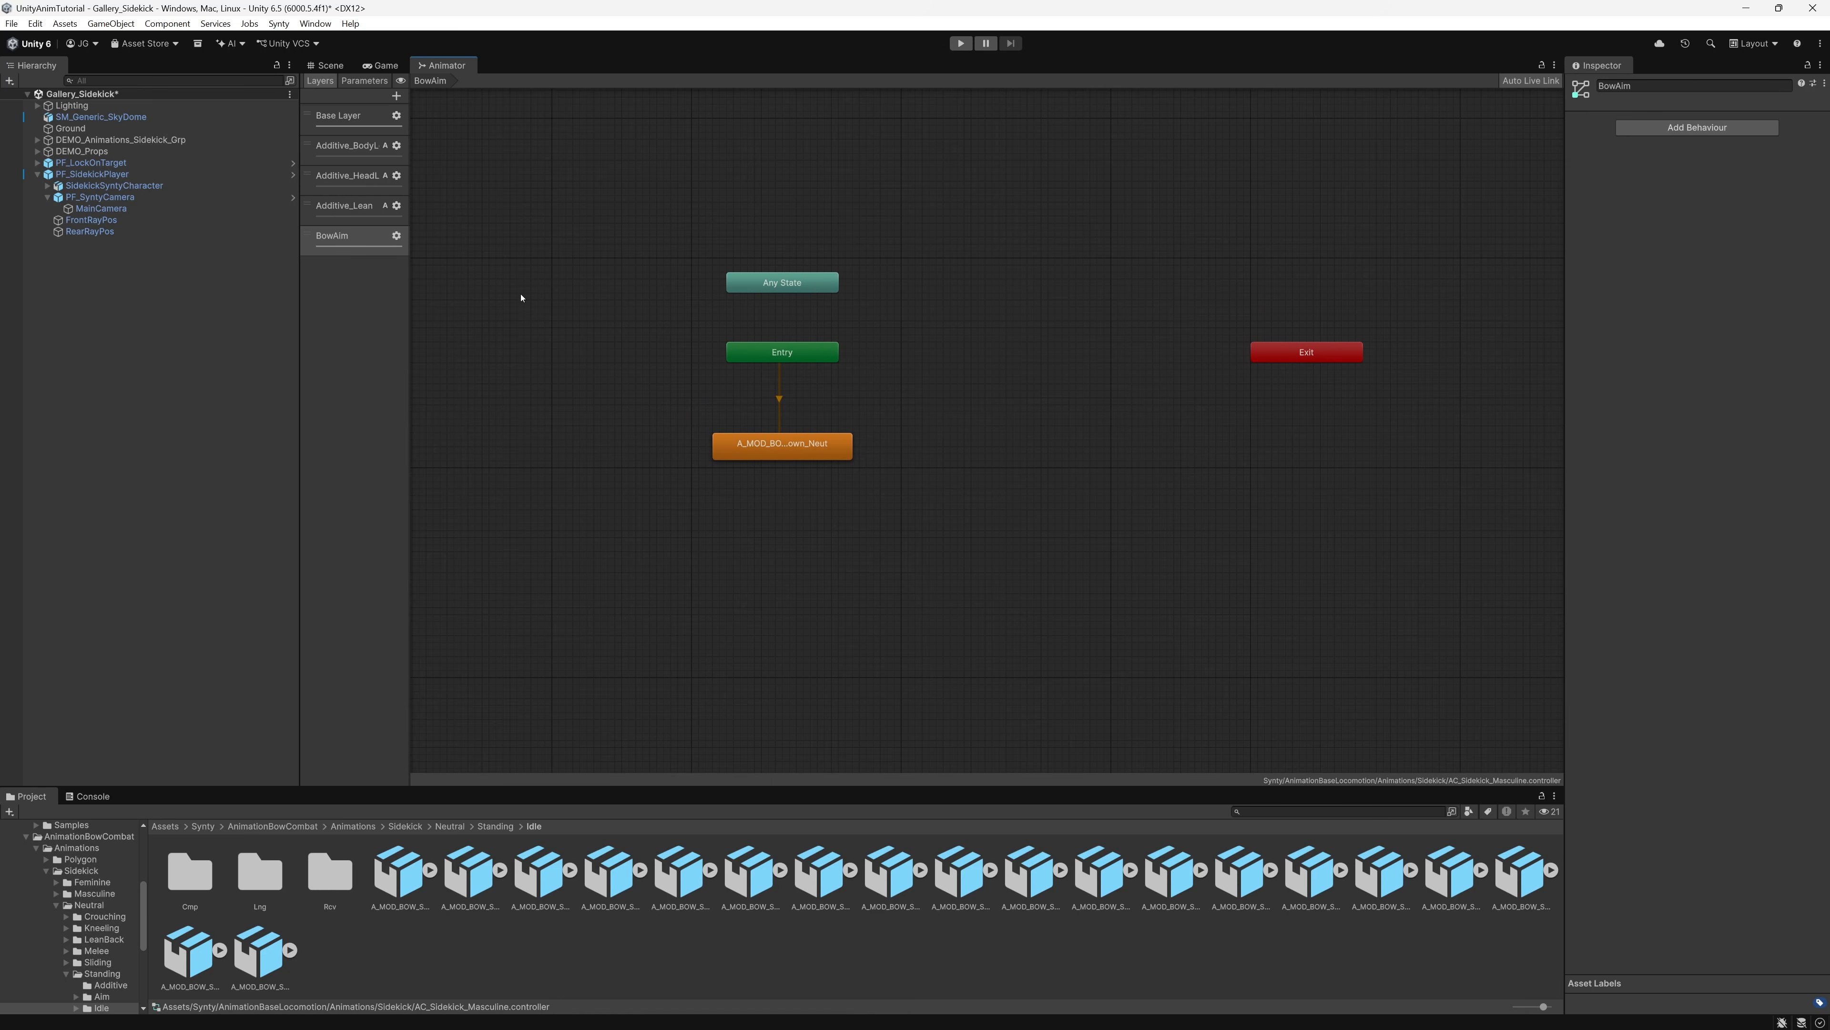
Step: Assign Mask_SidekickSyntyCharacter as the BowAim layer's avatar mask, and locate and inspect that mask asset in the project
left_click(396, 236)
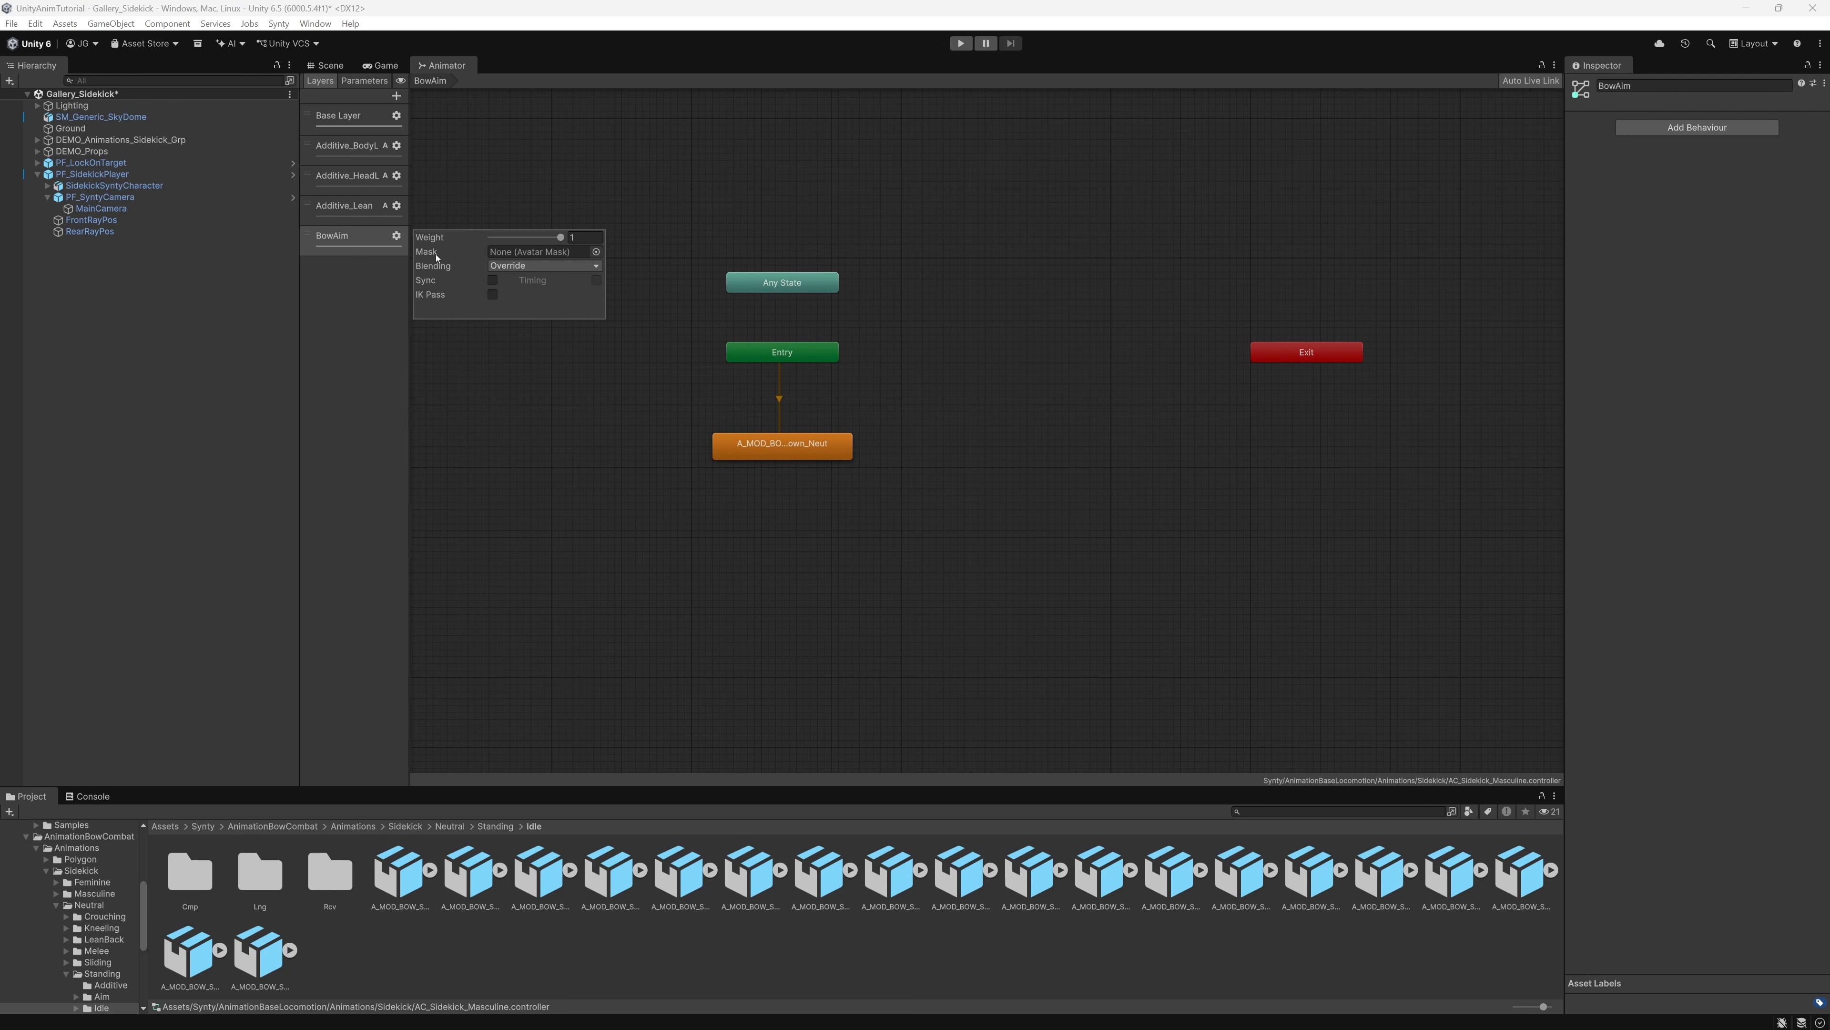
left_click(596, 252)
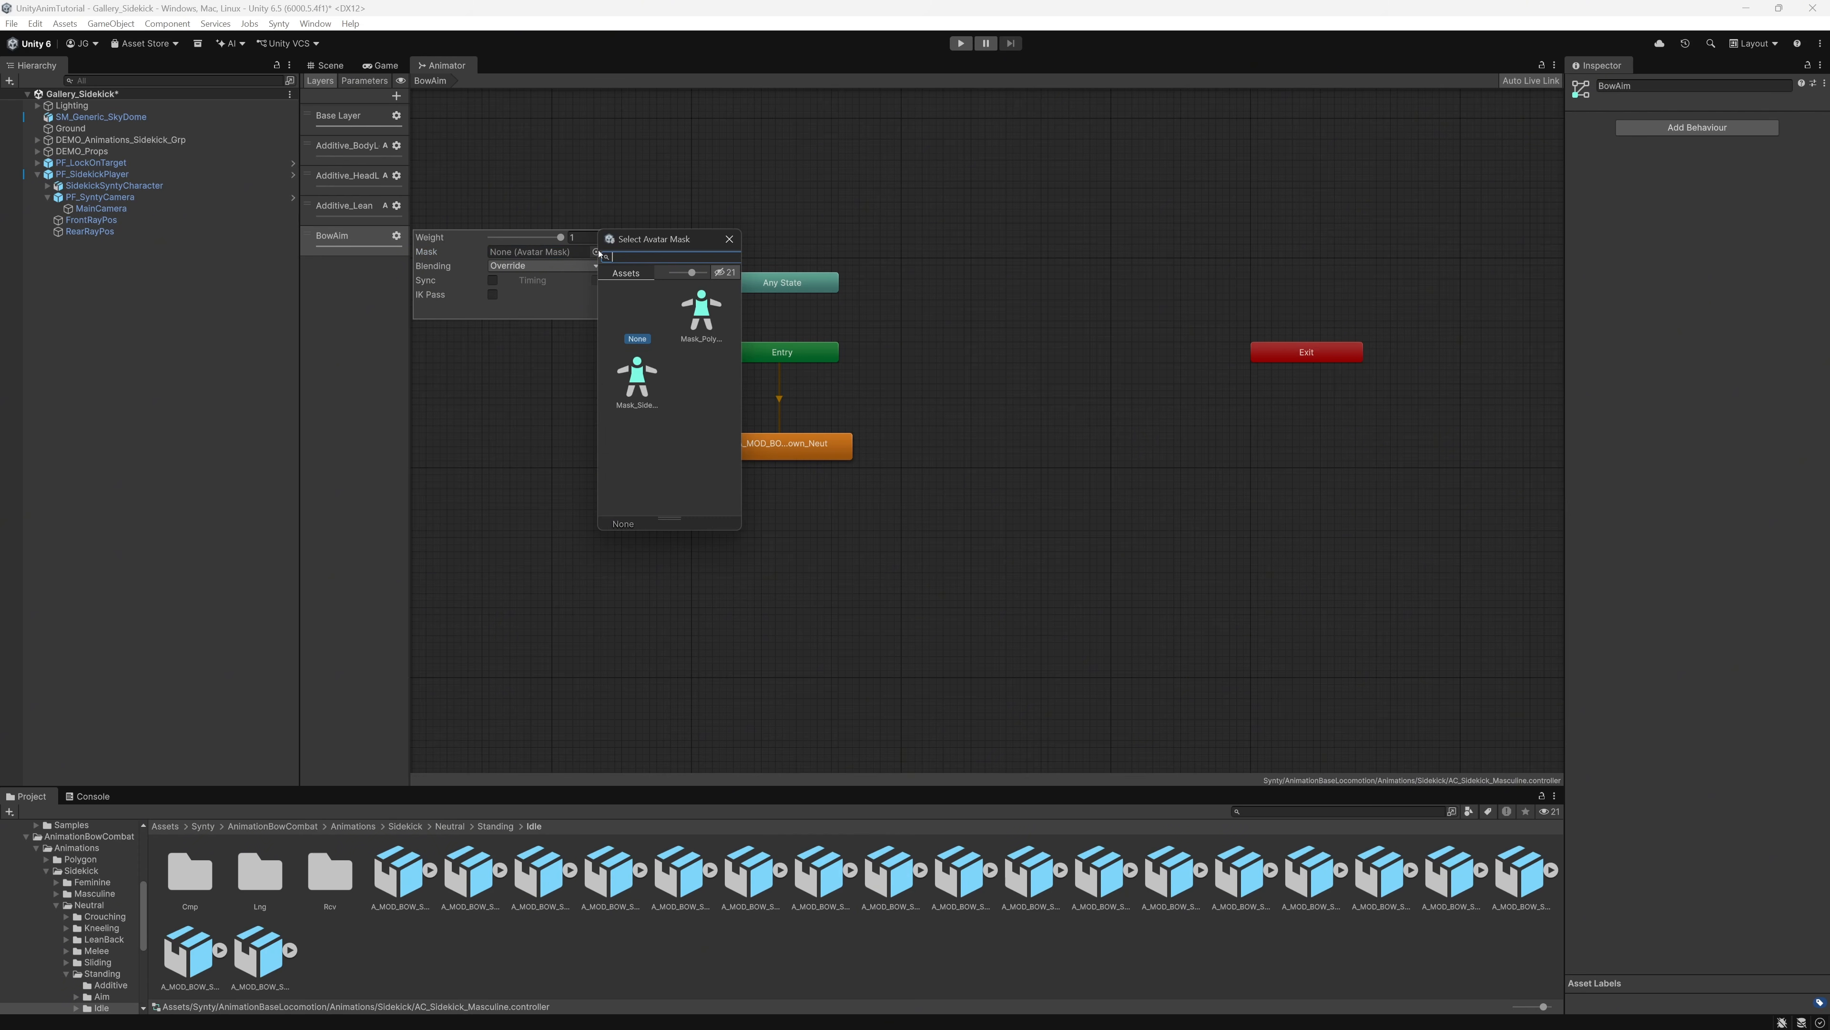
left_click(637, 381)
left_click(531, 252)
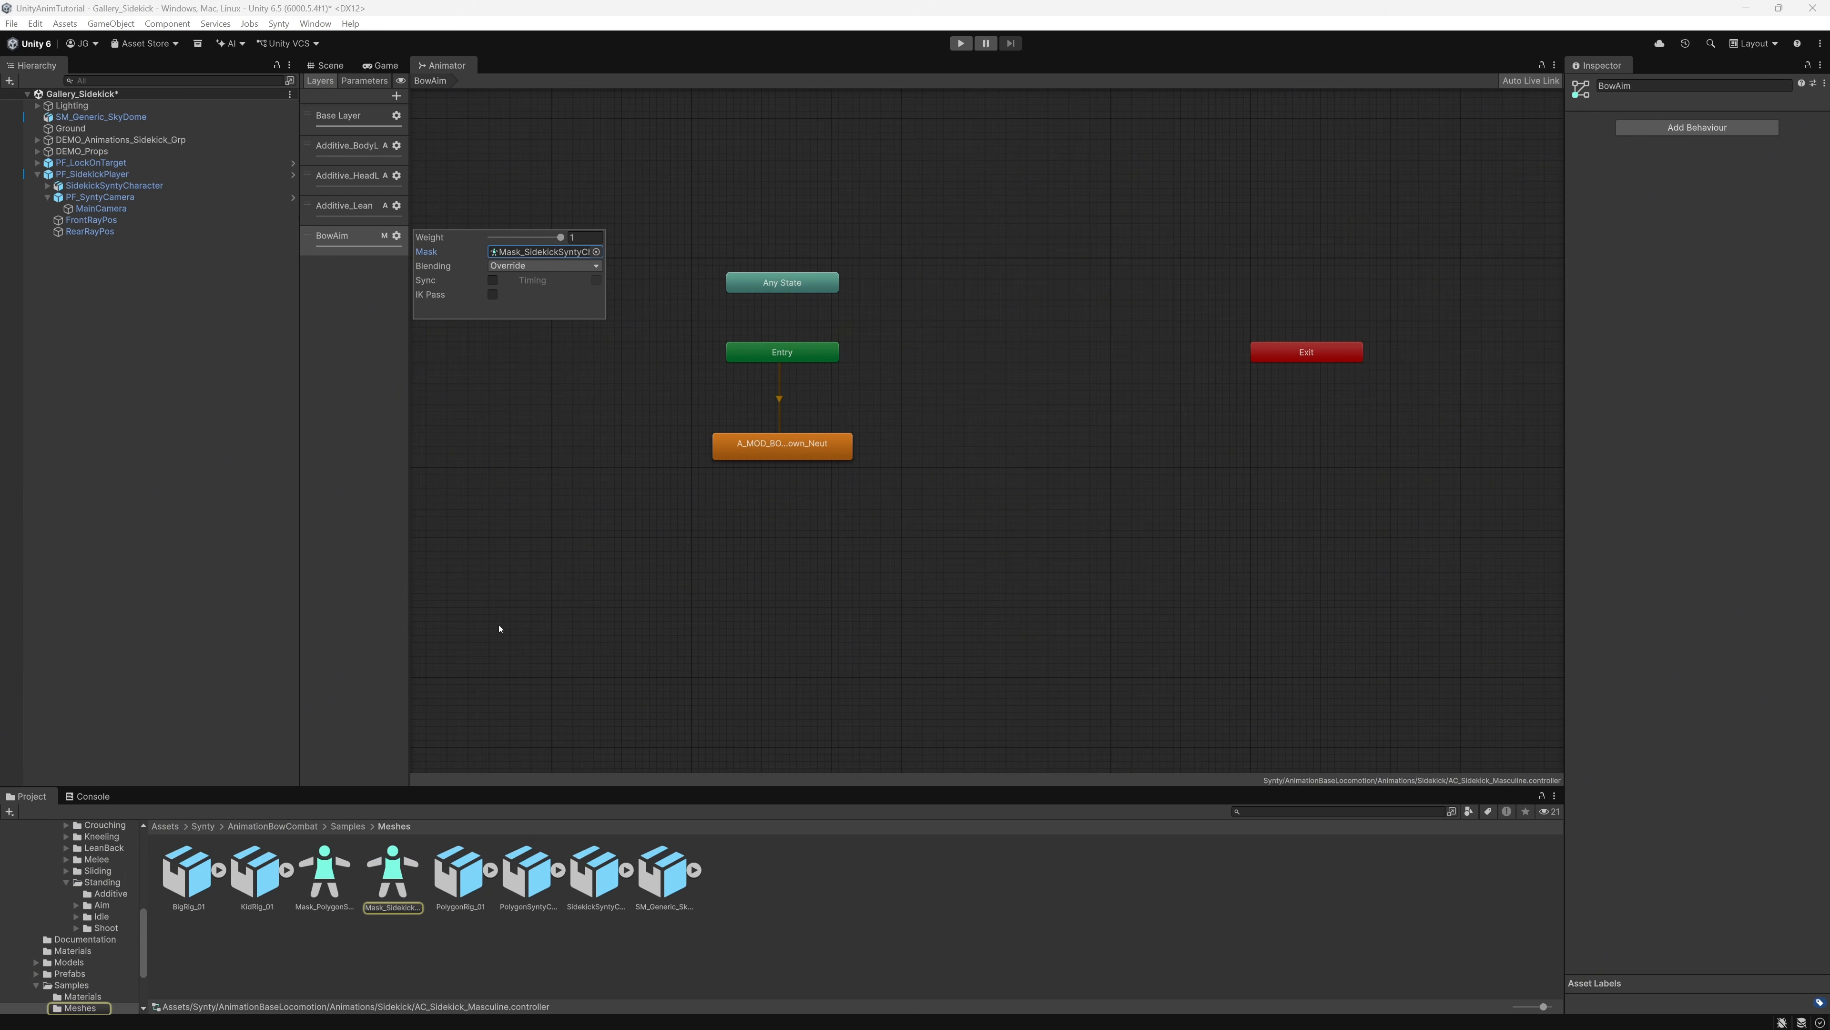
left_click(401, 874)
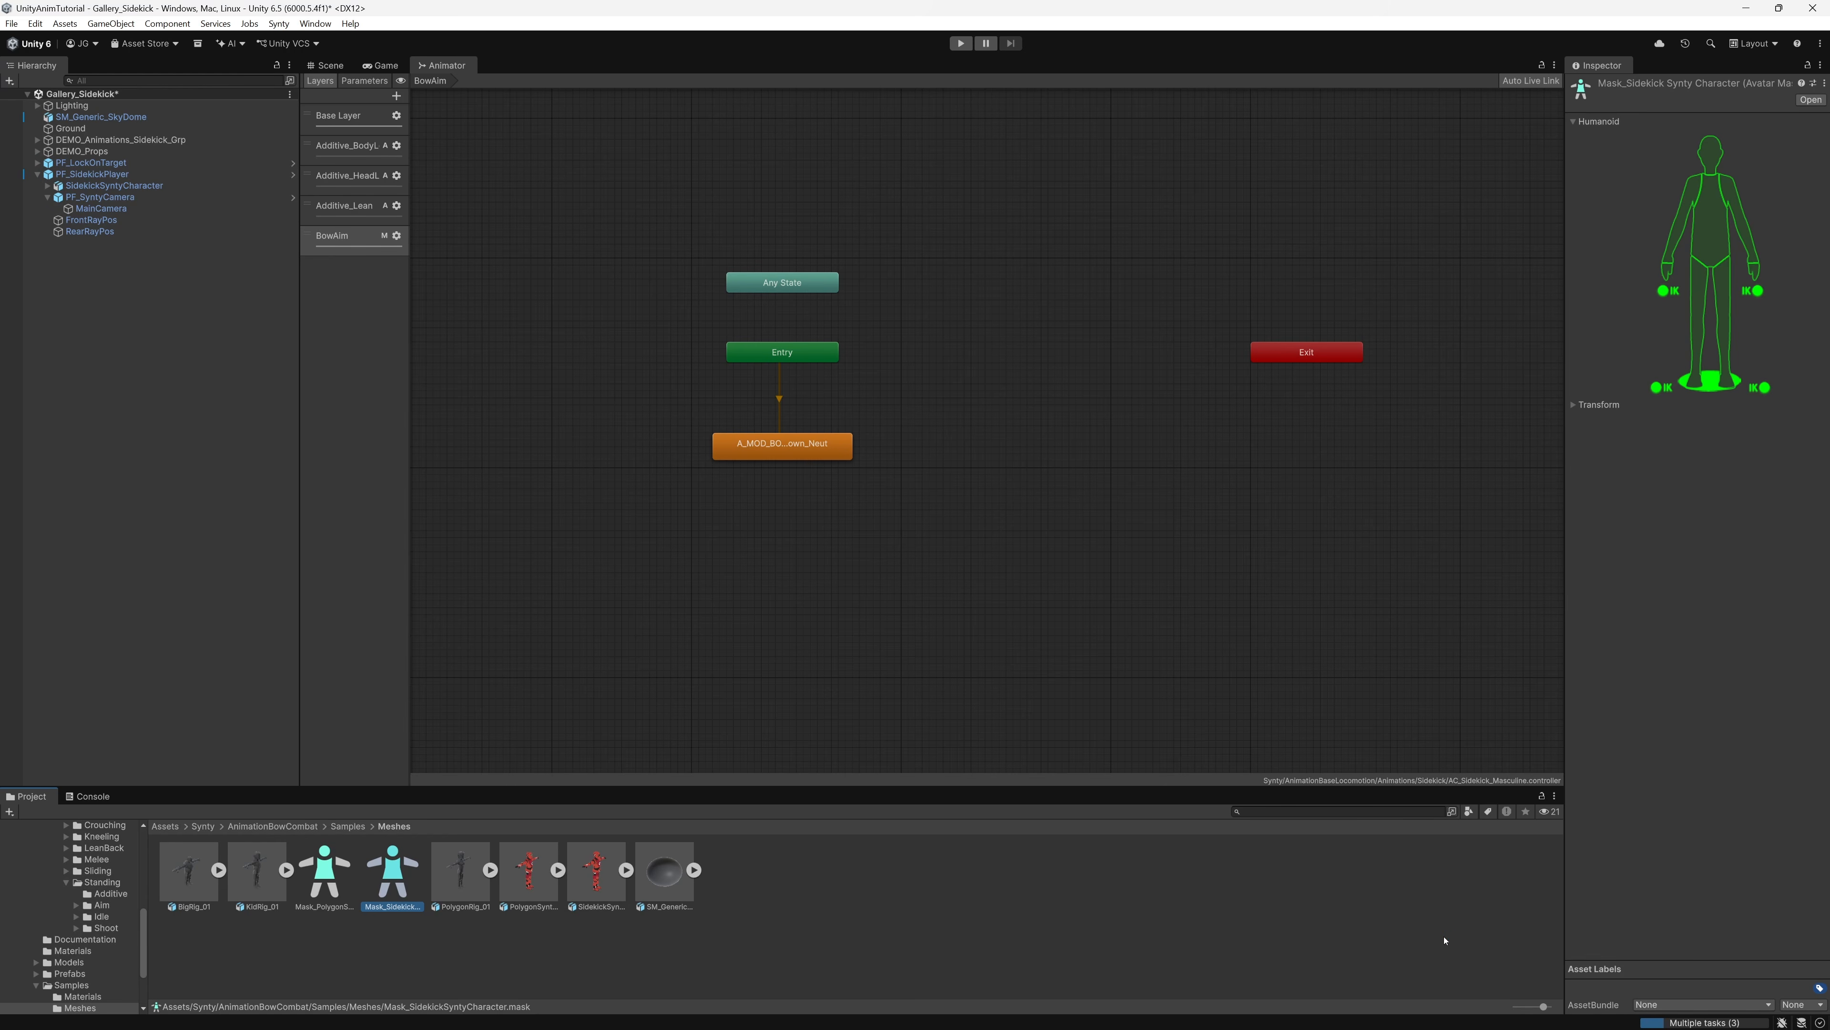
Step: Create a new avatar mask named Mask_UpperBody in AnimationBowCombat's Samples/Meshes folder
right_click(793, 880)
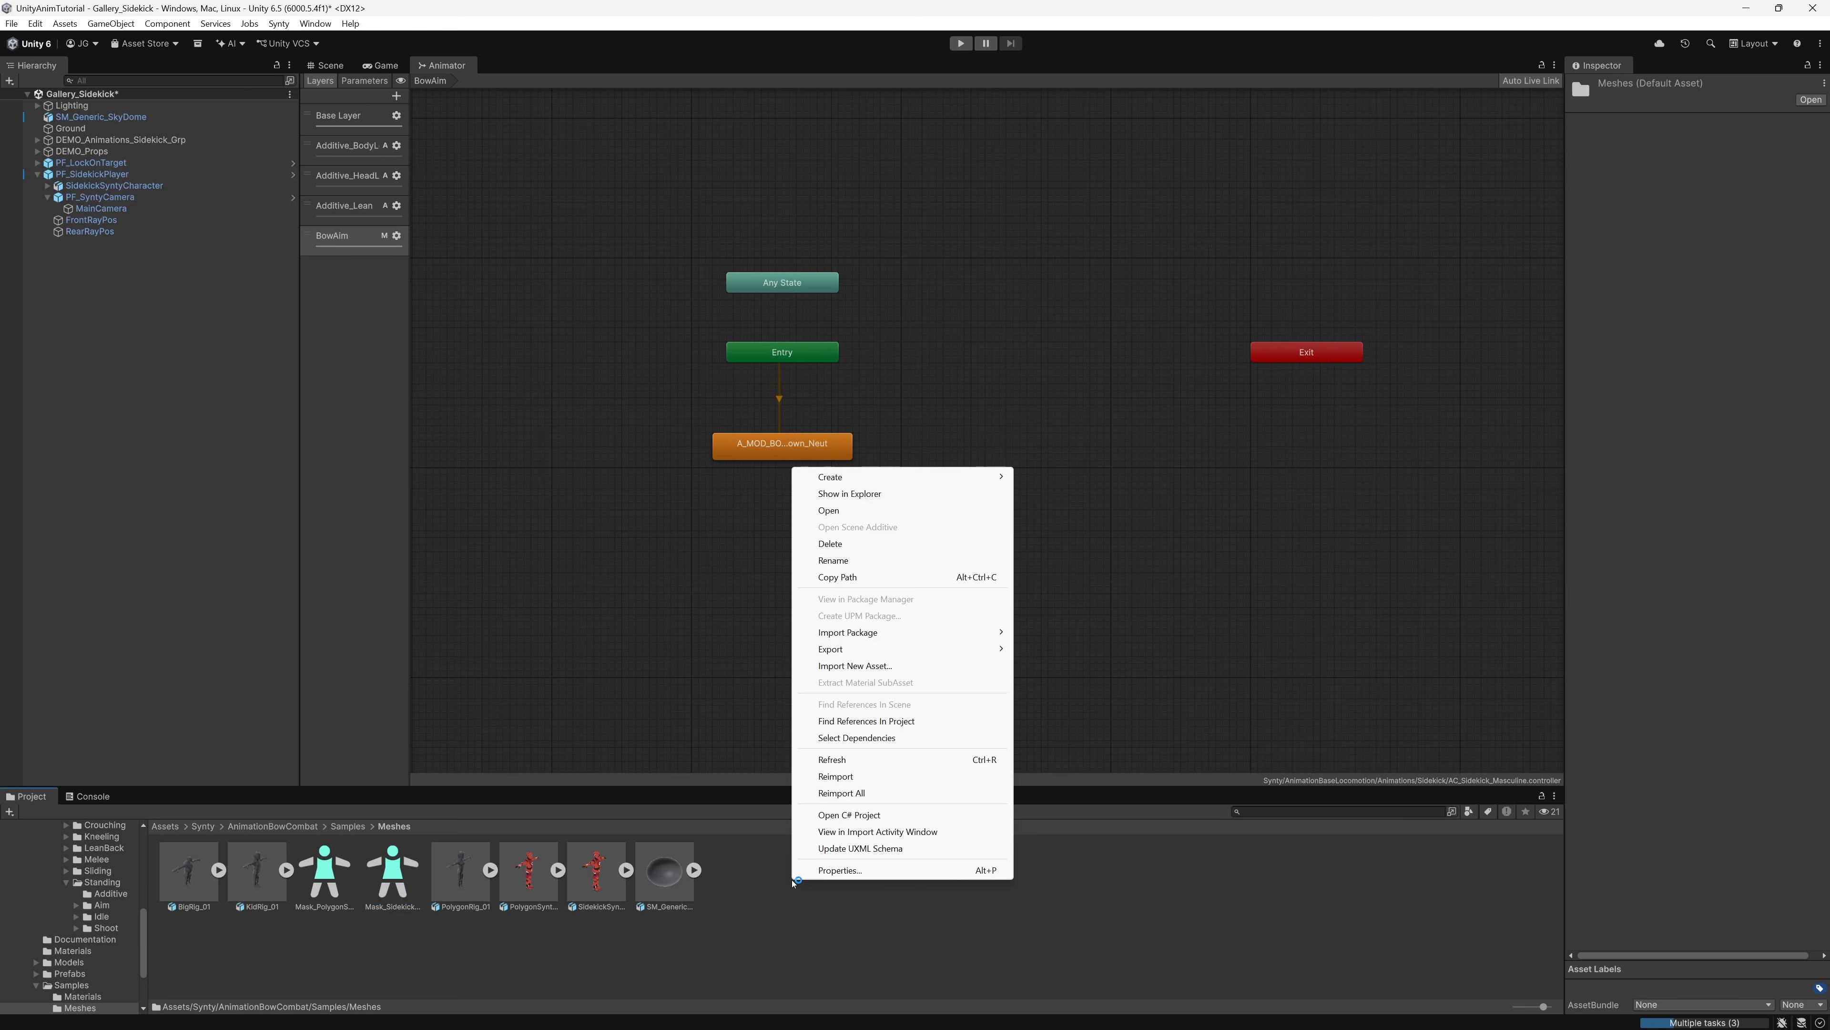
mouse_move(929, 472)
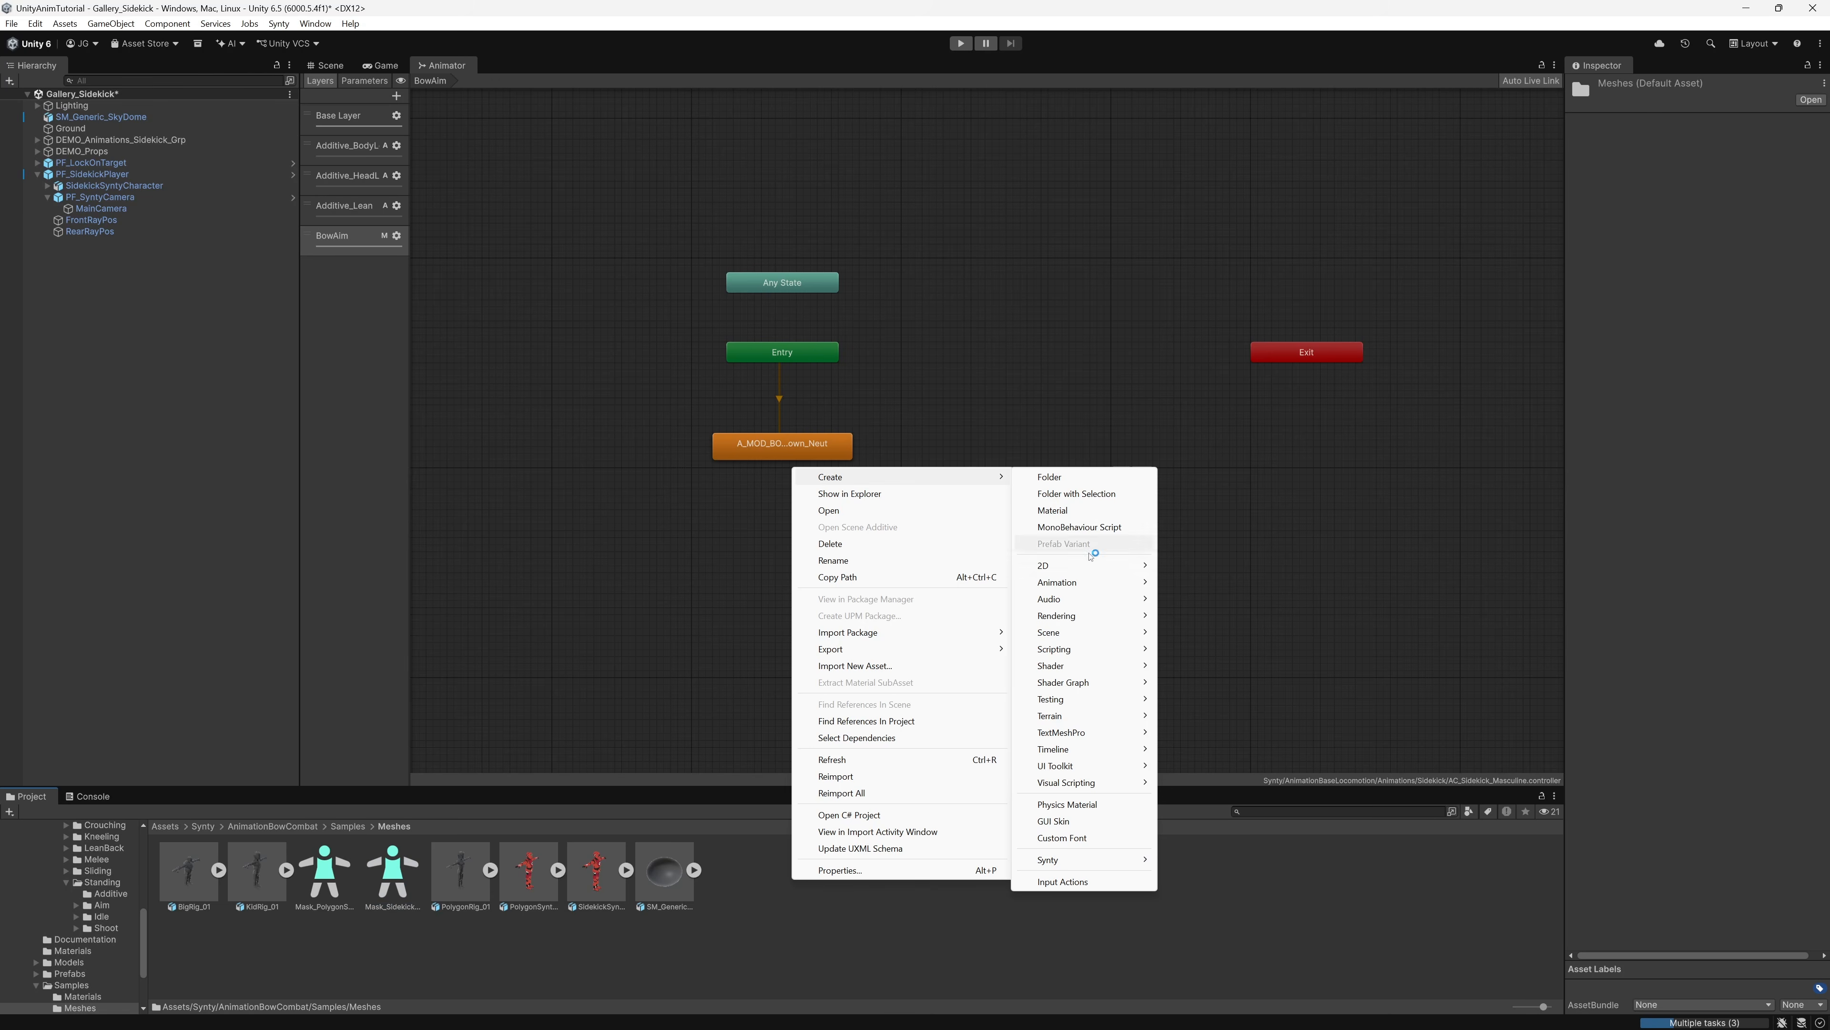
mouse_move(1091, 581)
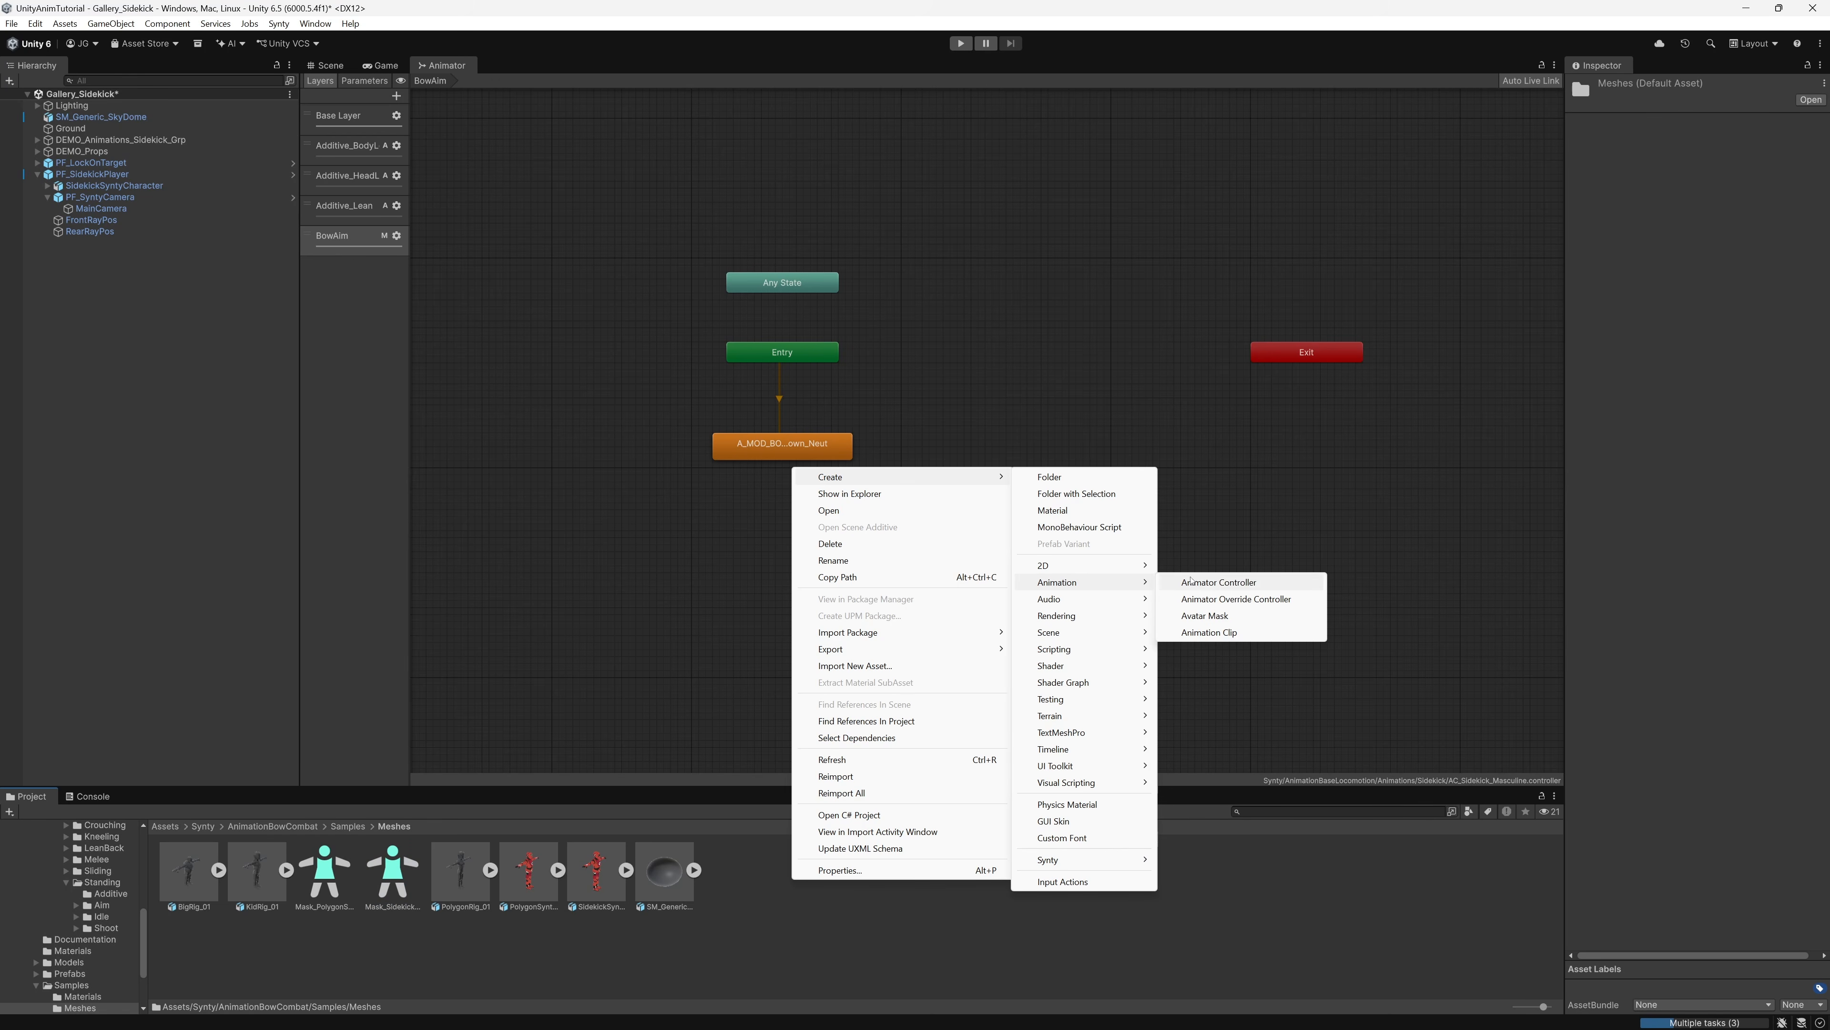
left_click(1214, 615)
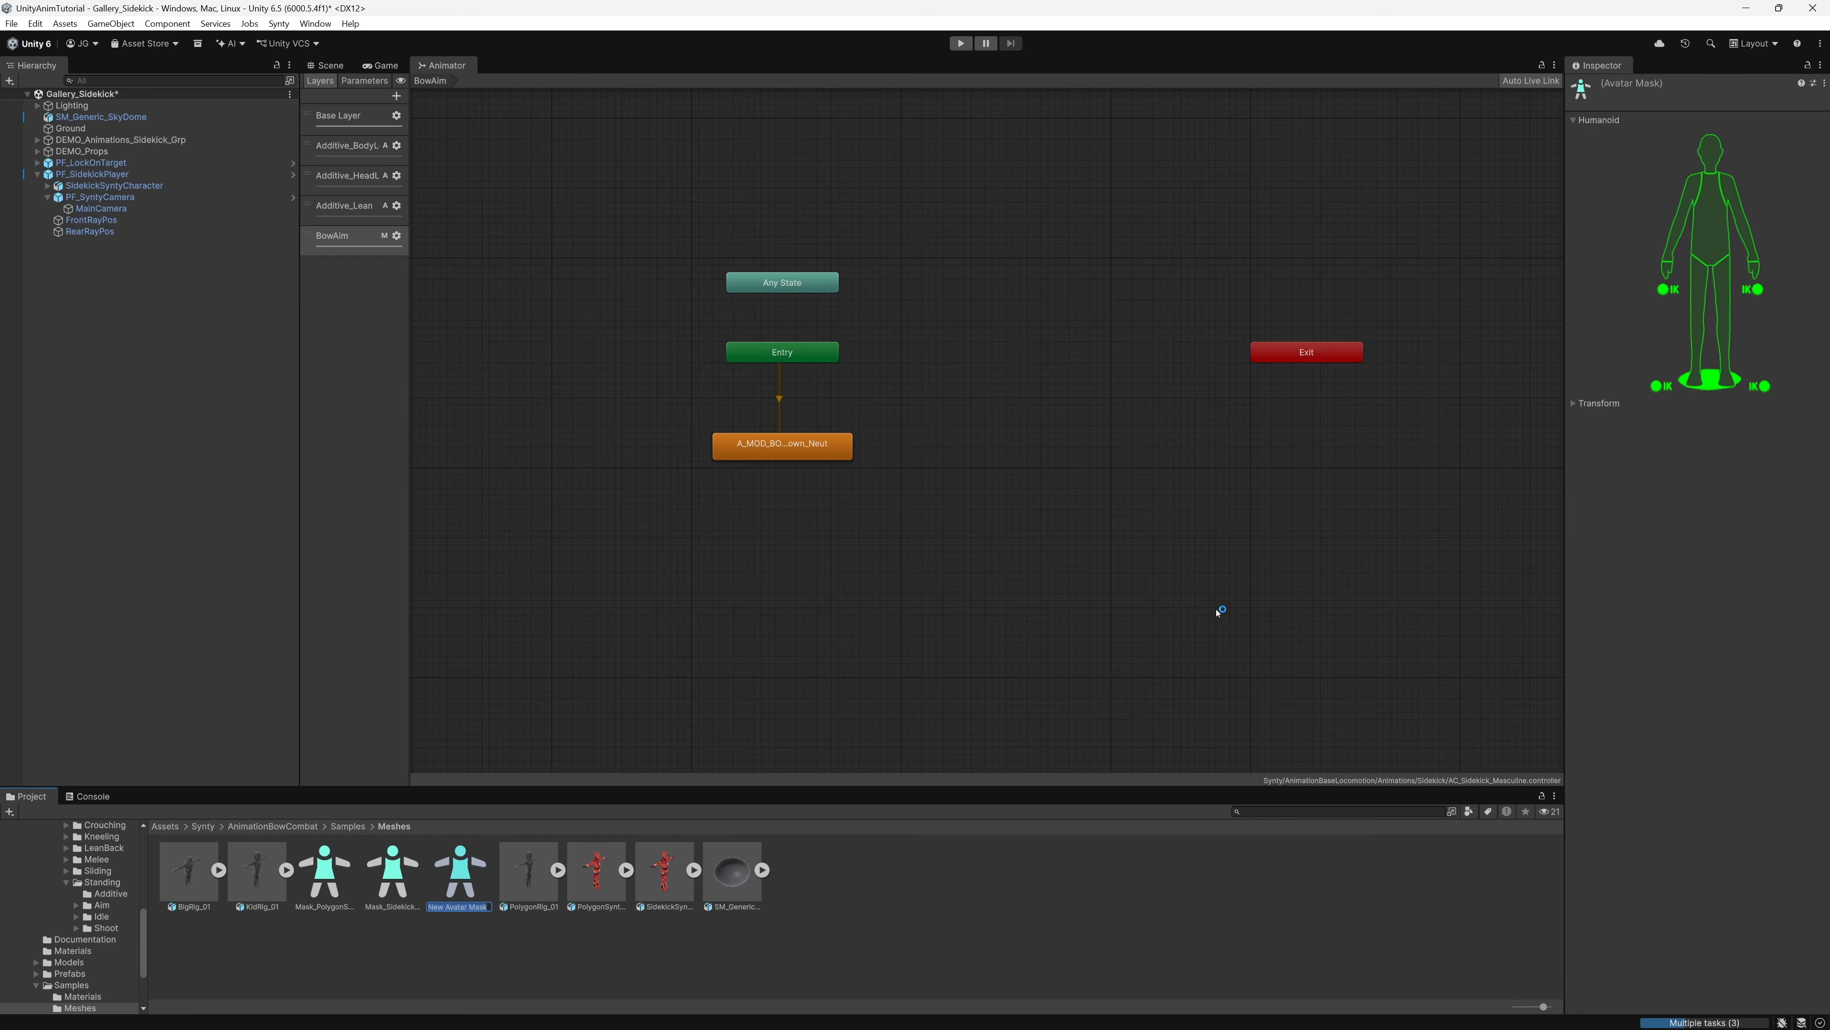
type("Mask_UpperBody")
key("Return")
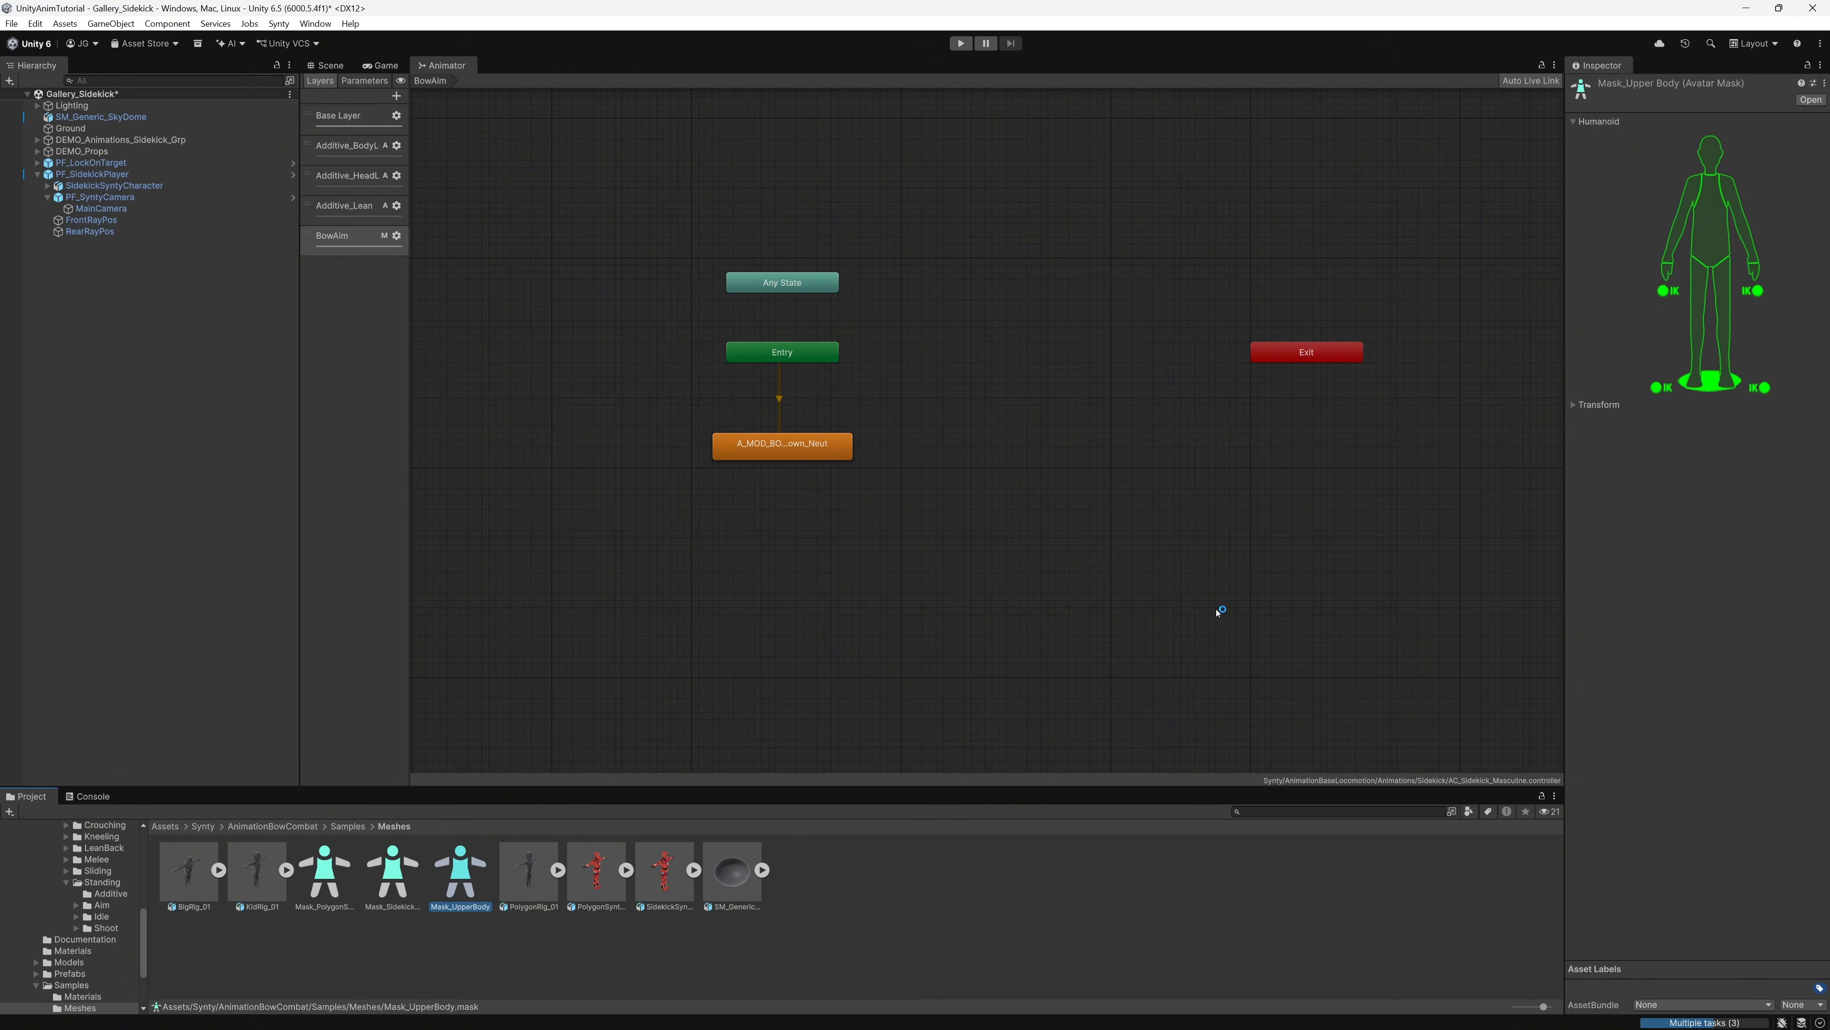
Step: Exclude both legs, the root and both foot IK targets from the humanoid body in Mask_UpperBody
left_click(1693, 339)
left_click(1726, 333)
left_click(1709, 379)
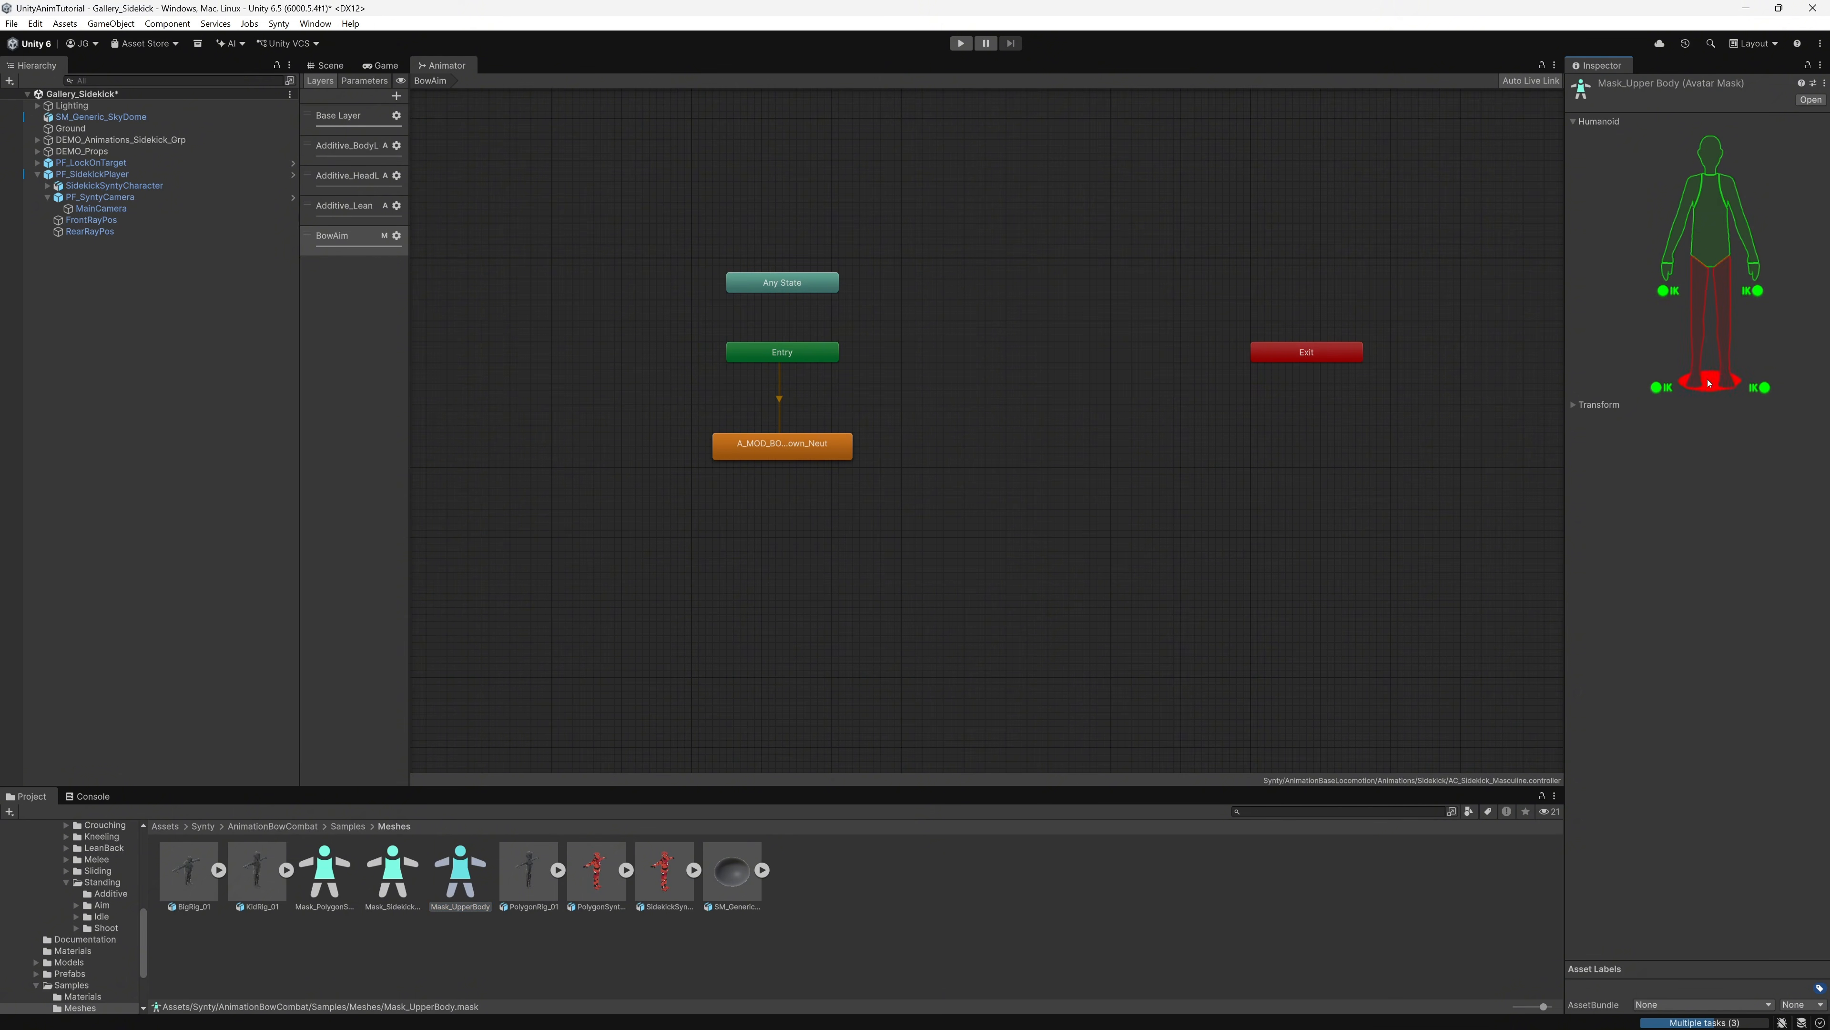
left_click(1659, 387)
left_click(1760, 388)
Step: Replace the BowAim layer's avatar mask with Mask_UpperBody
left_click(401, 235)
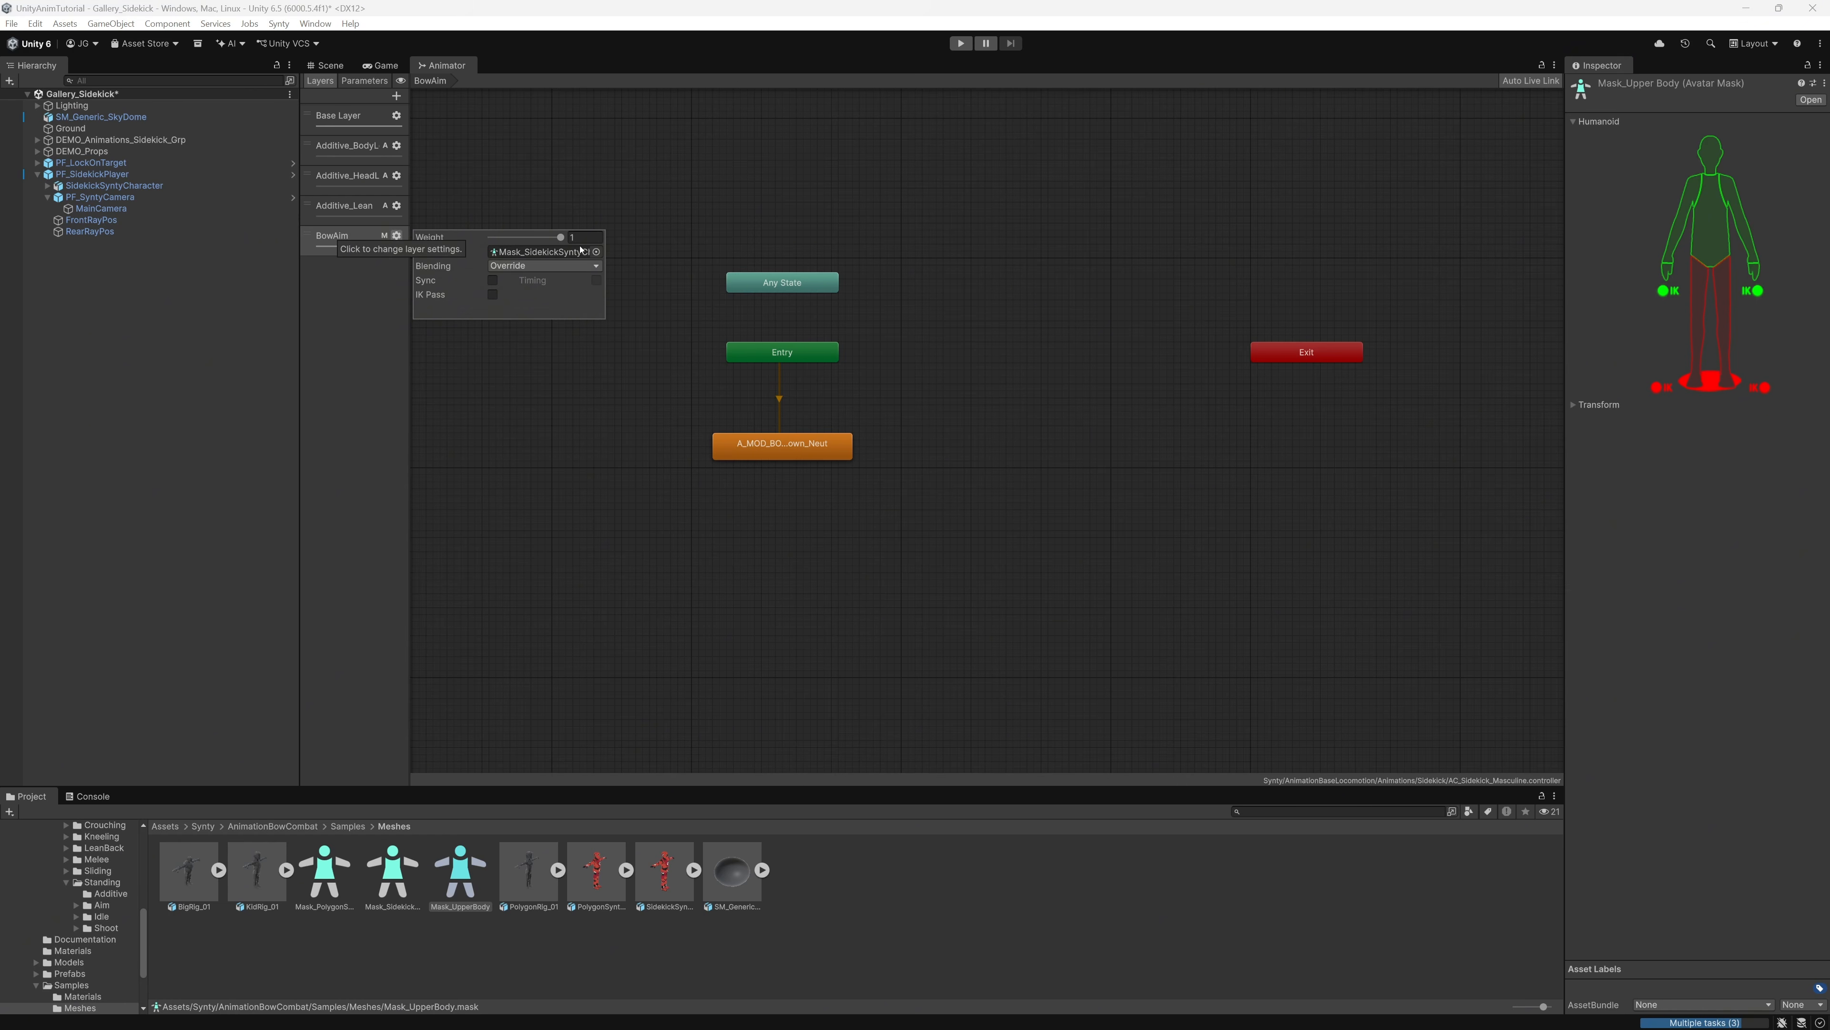
left_click(597, 251)
left_click(703, 375)
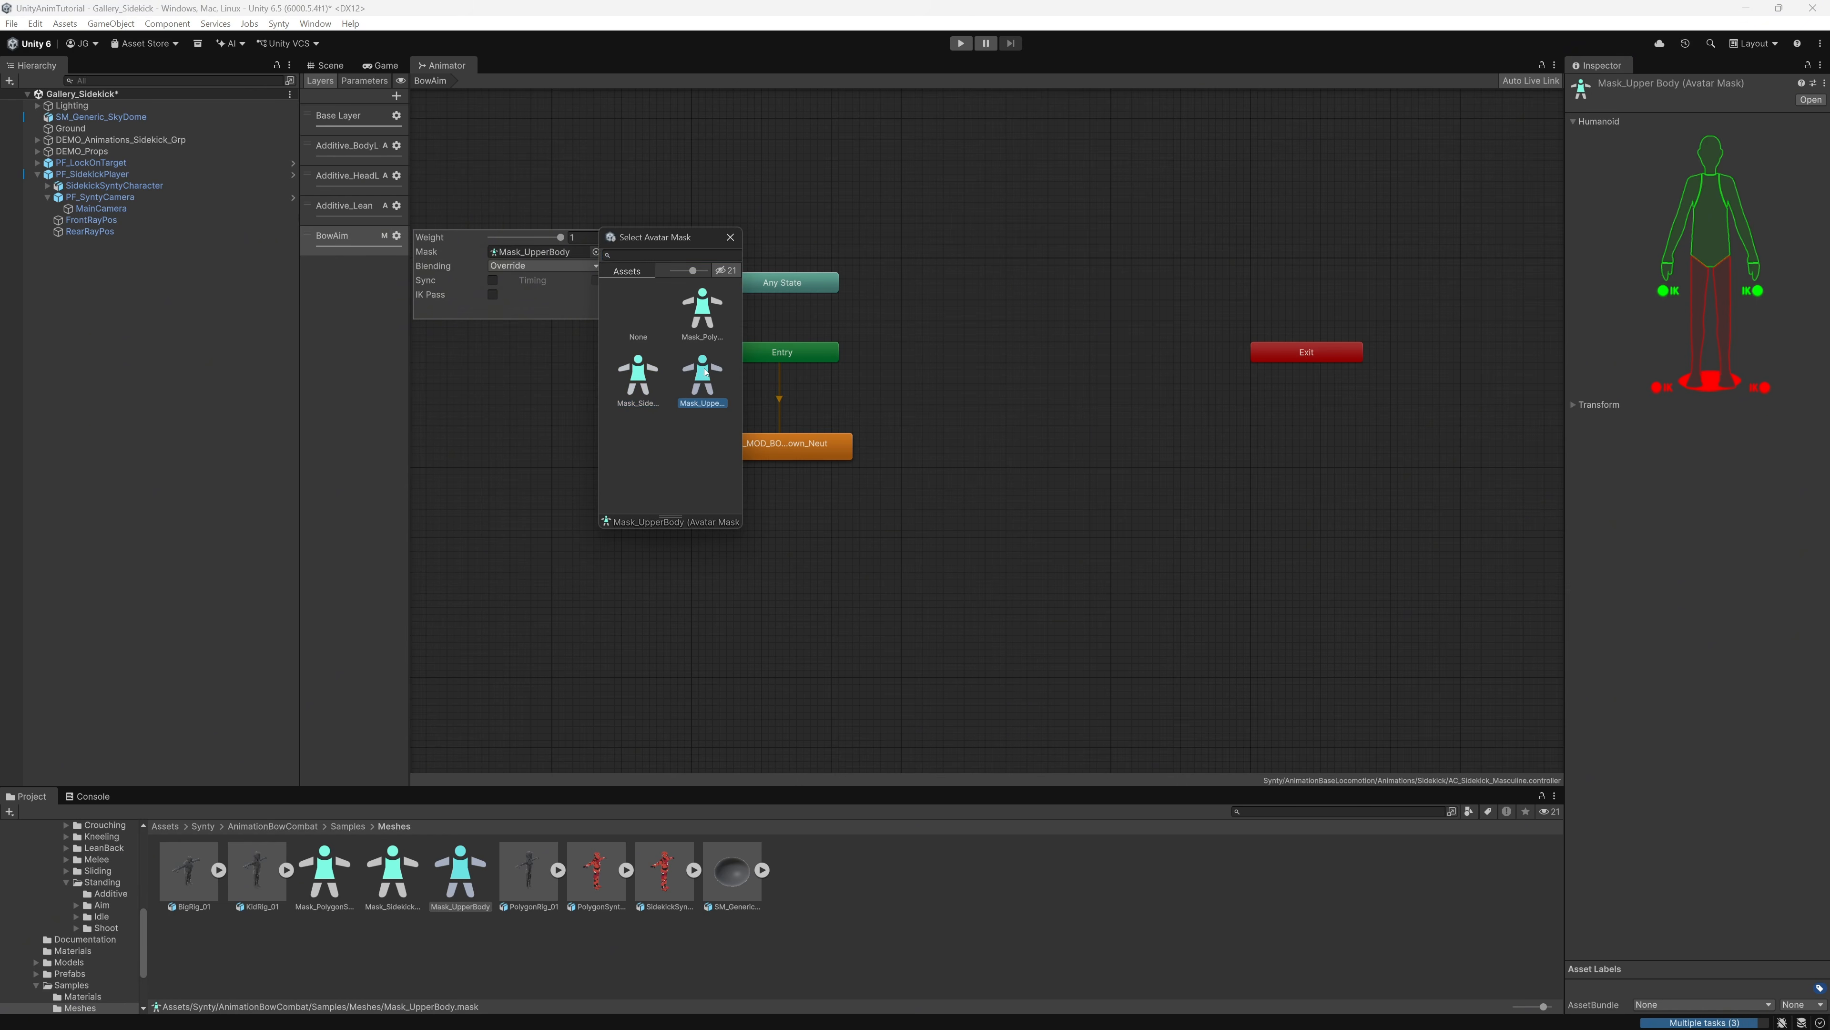
left_click(534, 506)
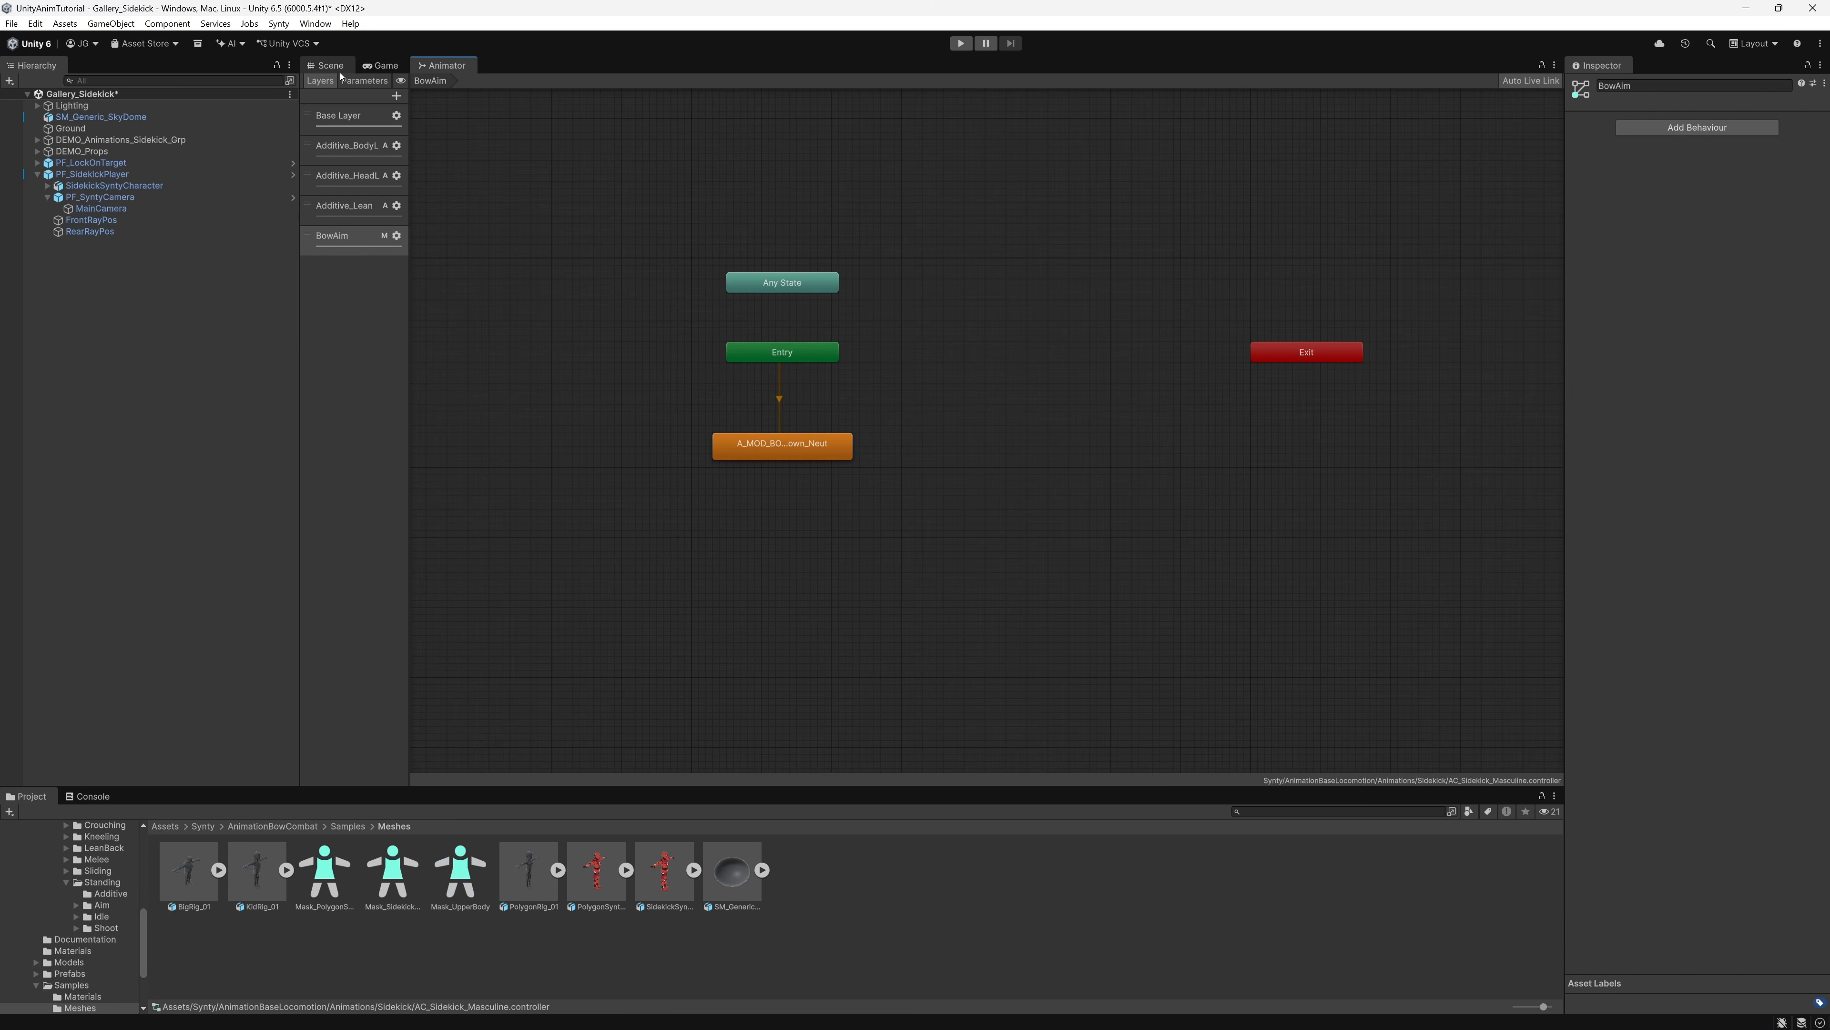
Step: Play-test the scene by running the Sidekick character around in several directions to check its upper-body animation, then leave play mode
left_click(327, 65)
left_click(963, 42)
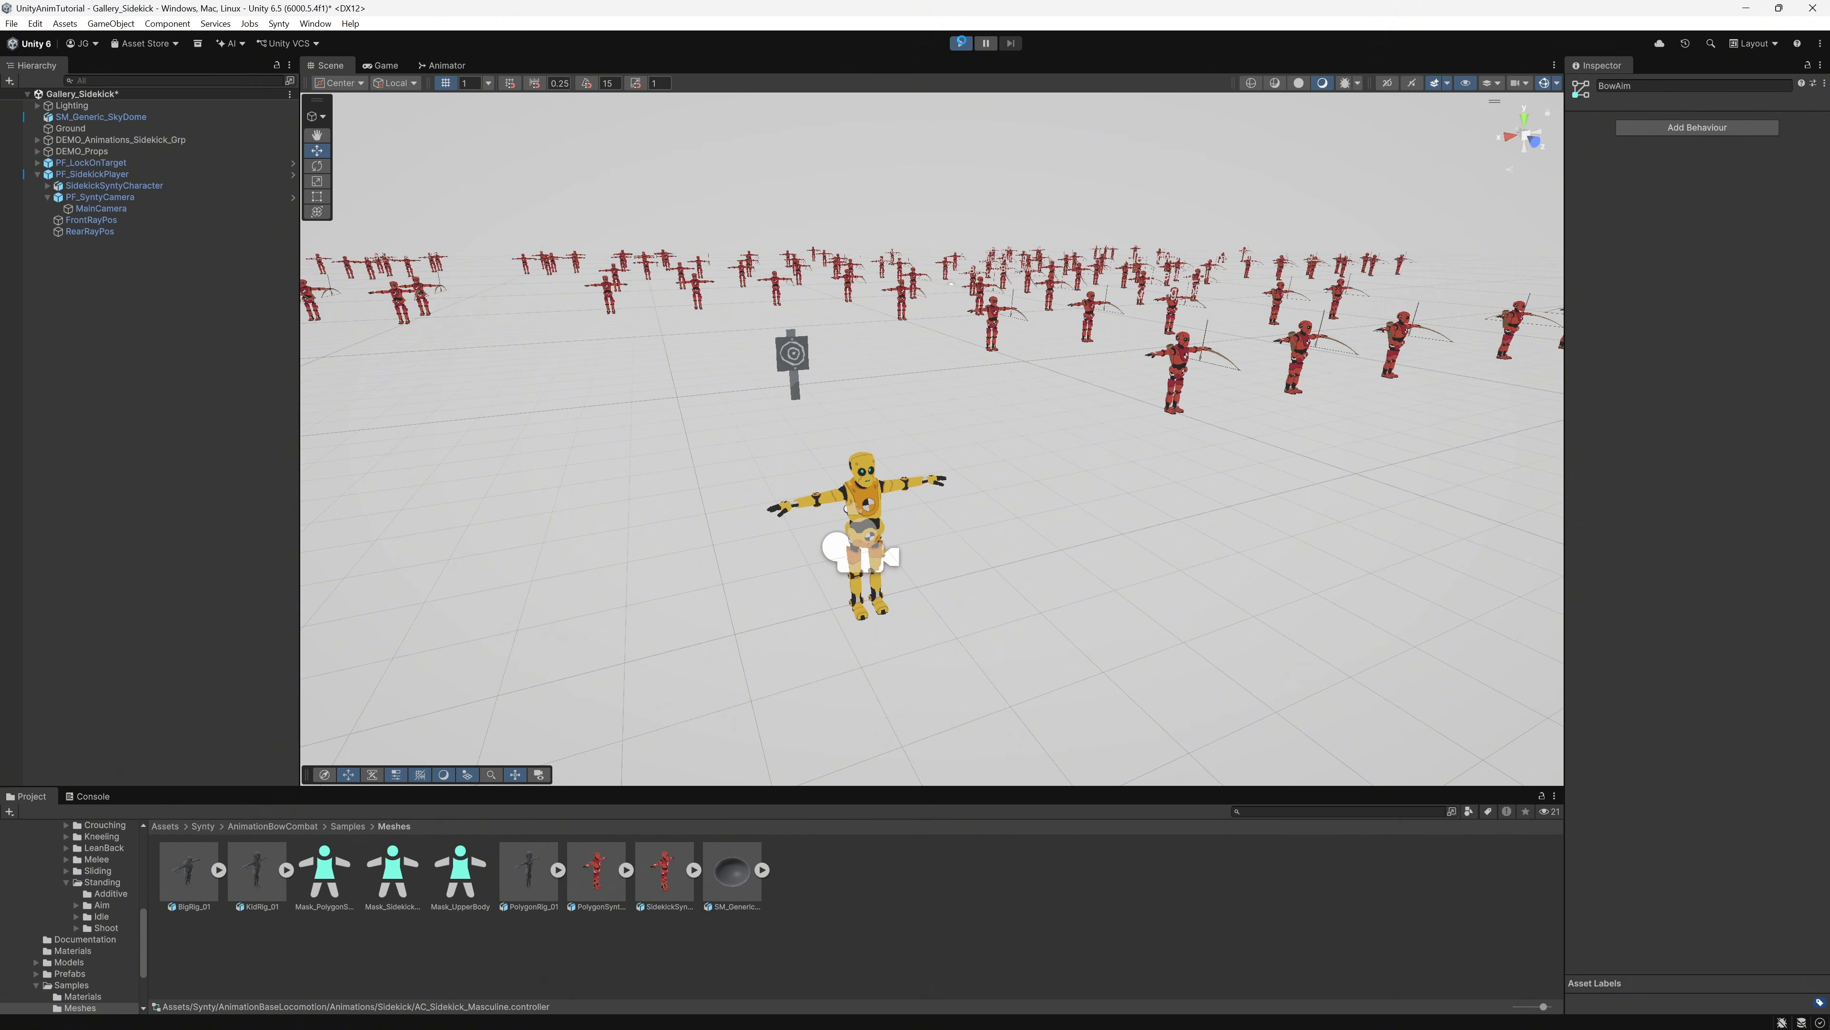
key("w")
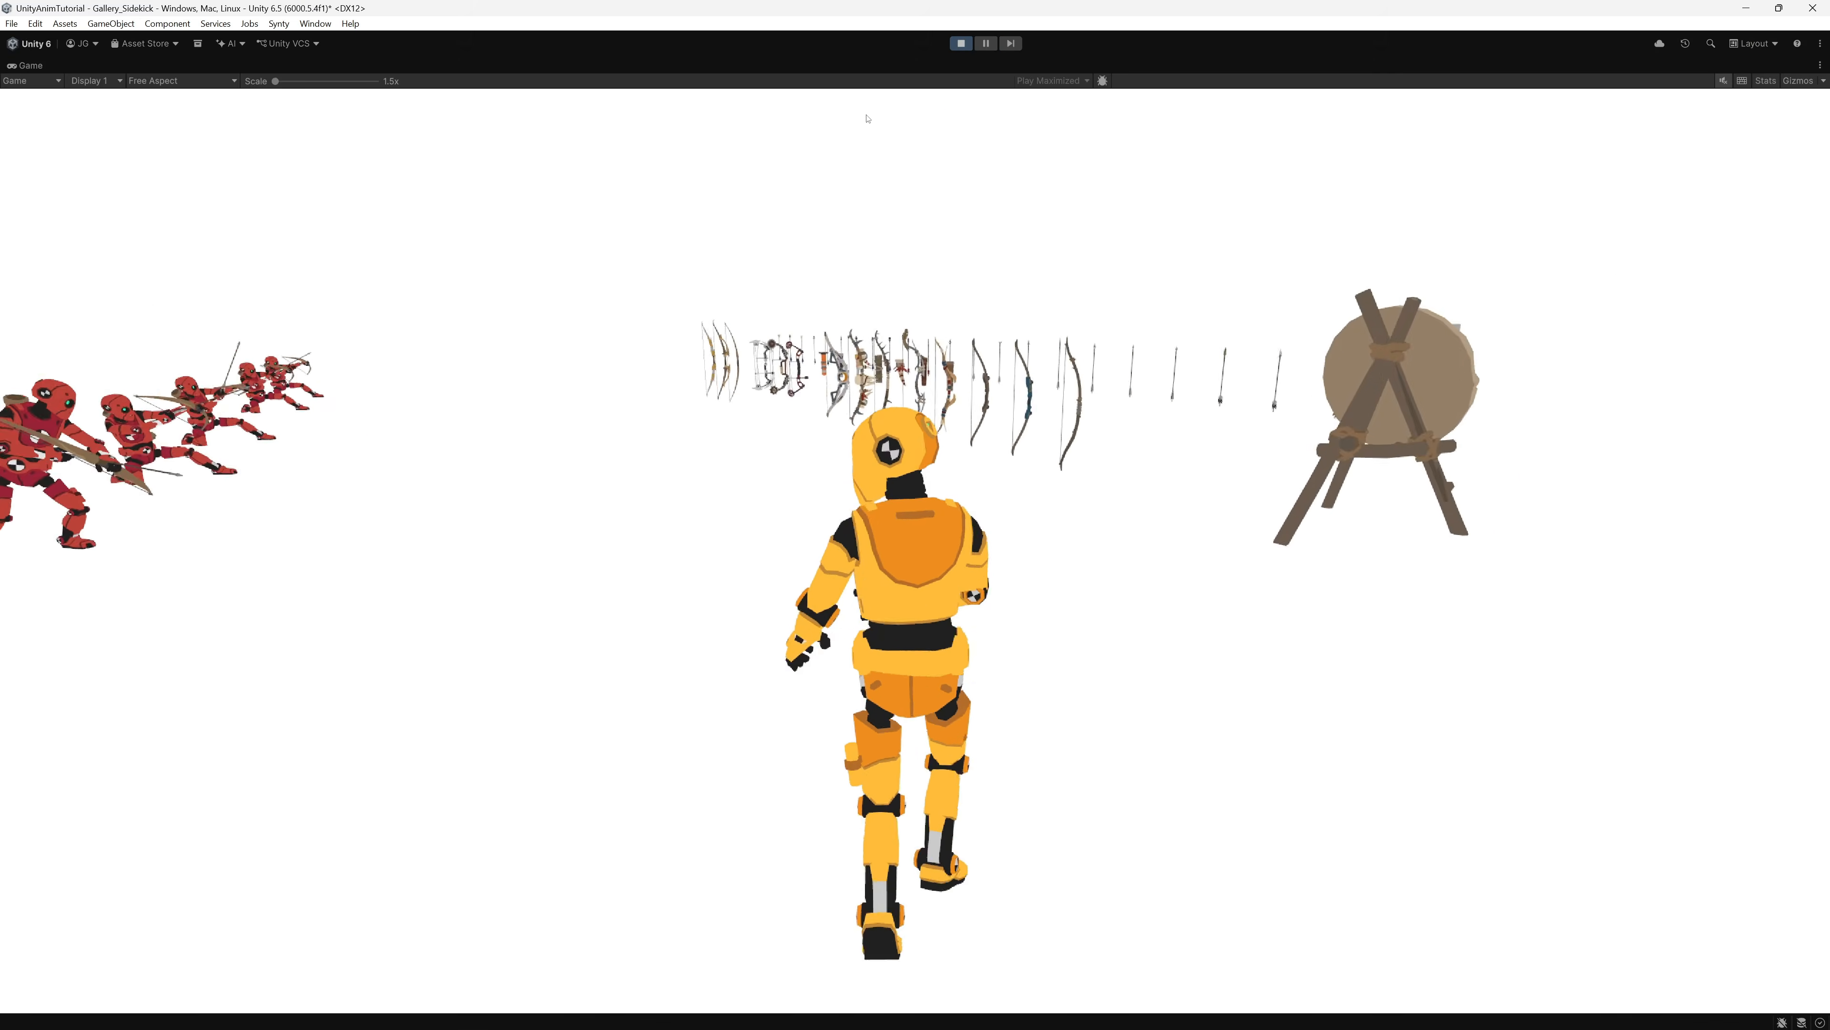
key("a")
key("w")
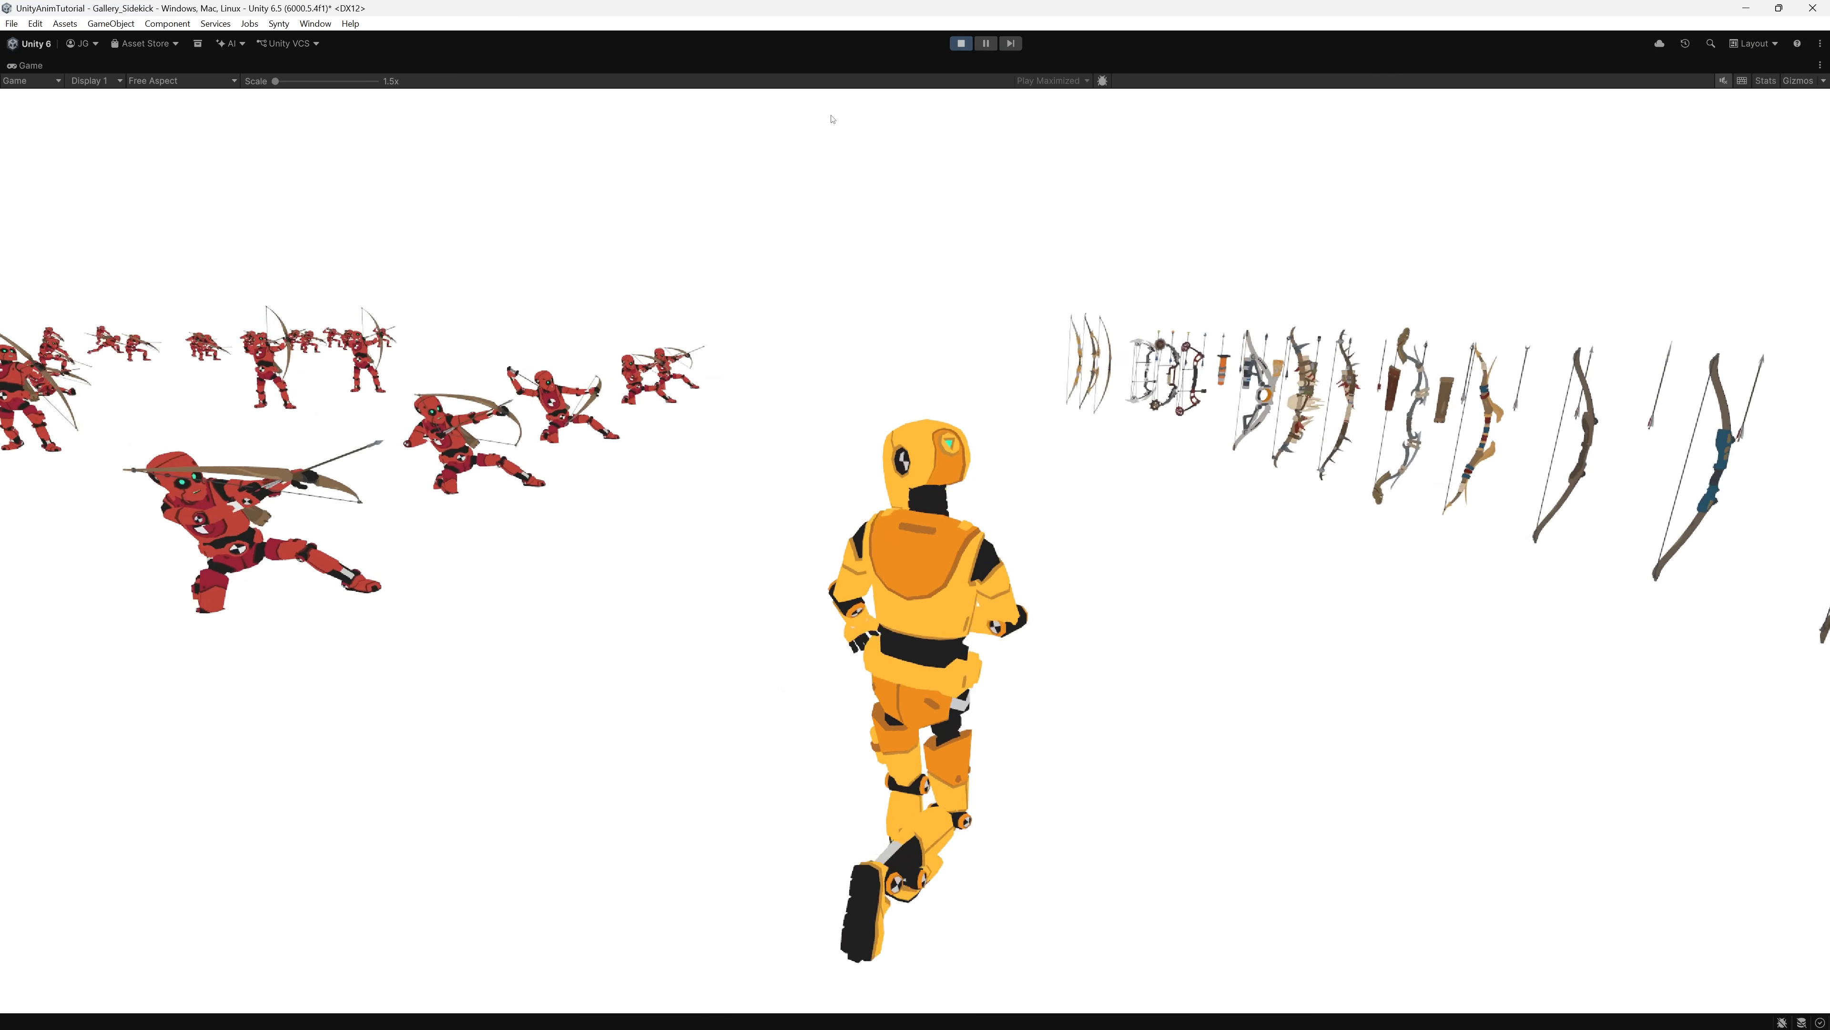
key("d")
key("s")
key("w")
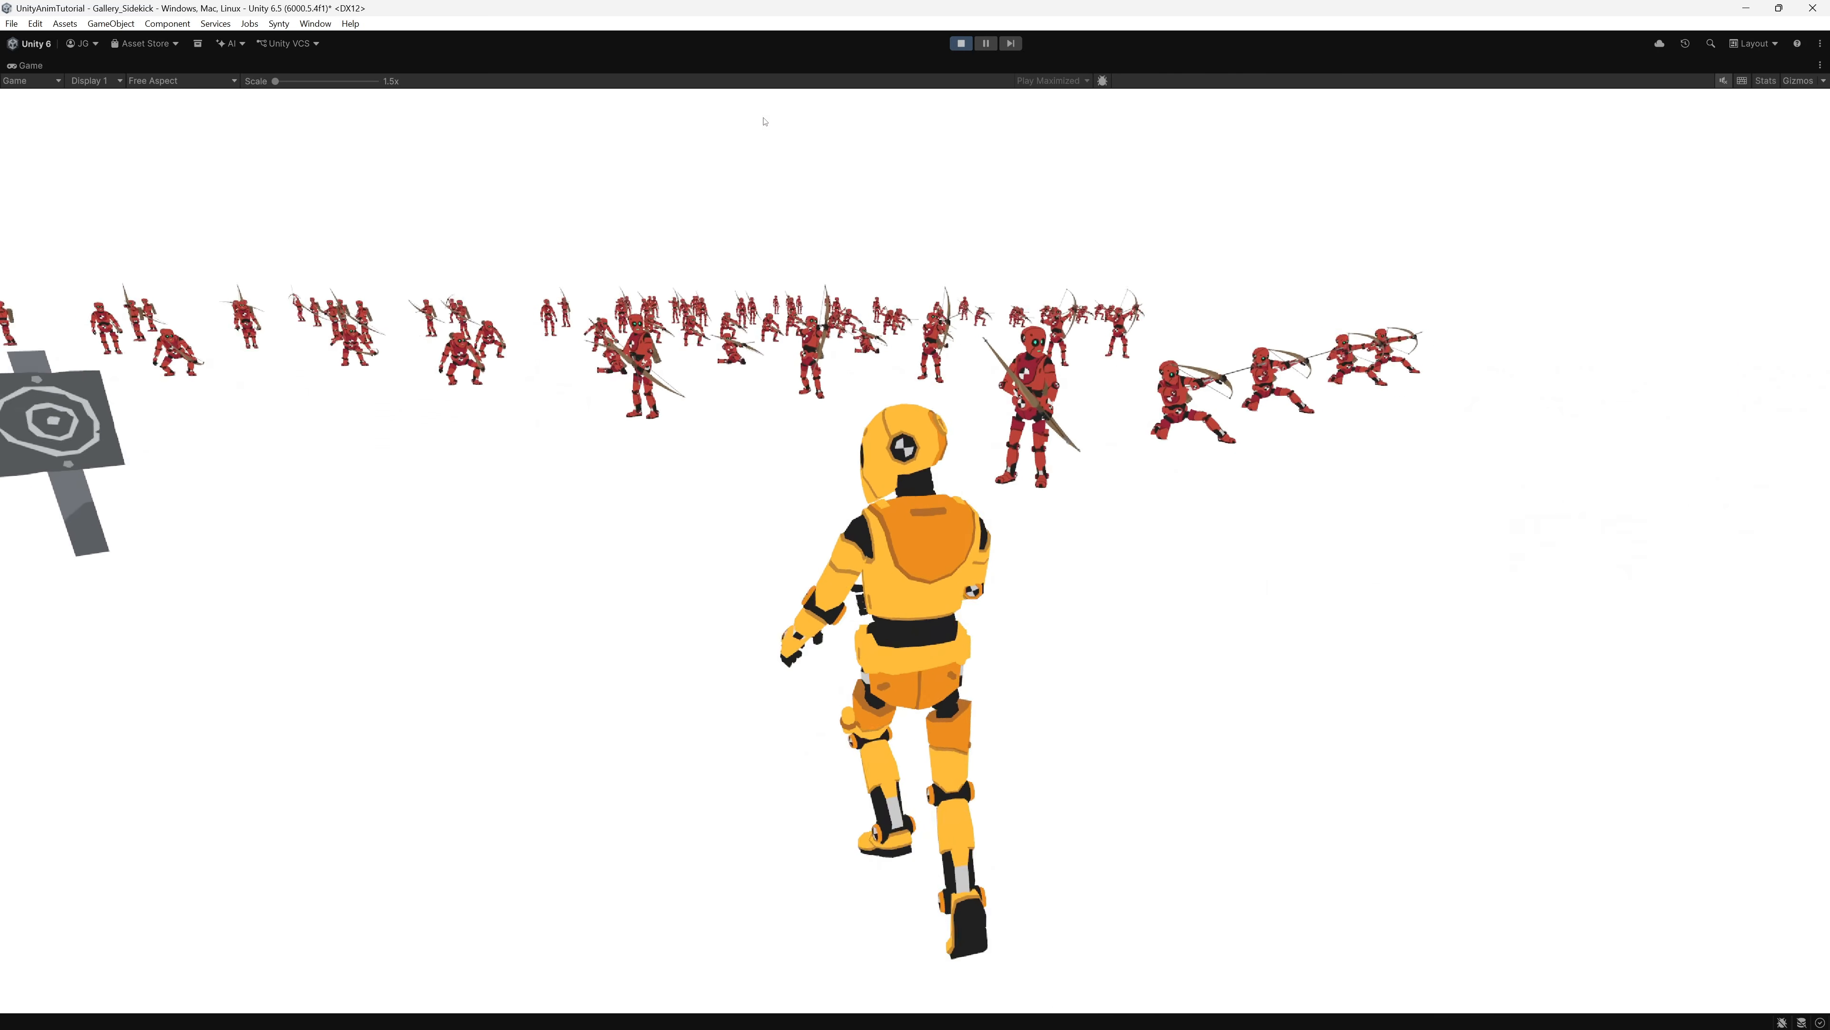
key("a")
key("w")
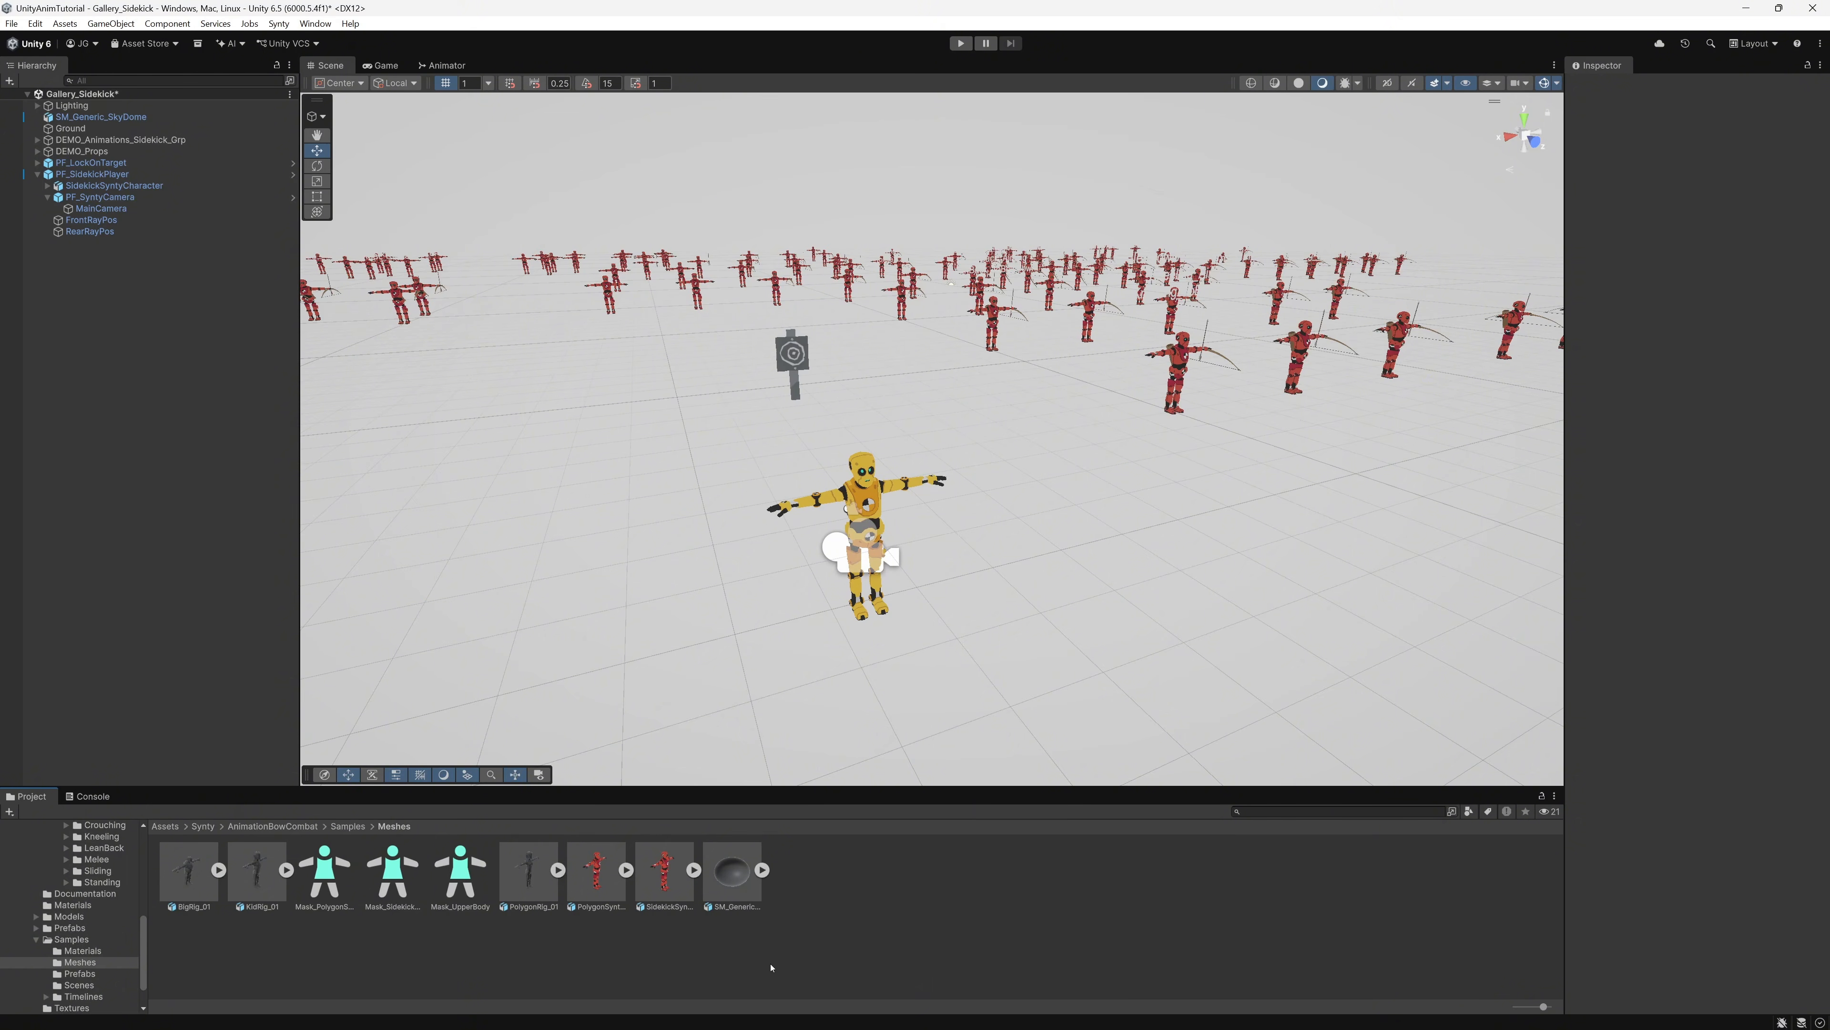
Step: Create a MonoBehaviour script named BowAimLayerController in AnimationBaseLocomotion's Samples/Scripts folder
scroll(14, 917, "up", 5)
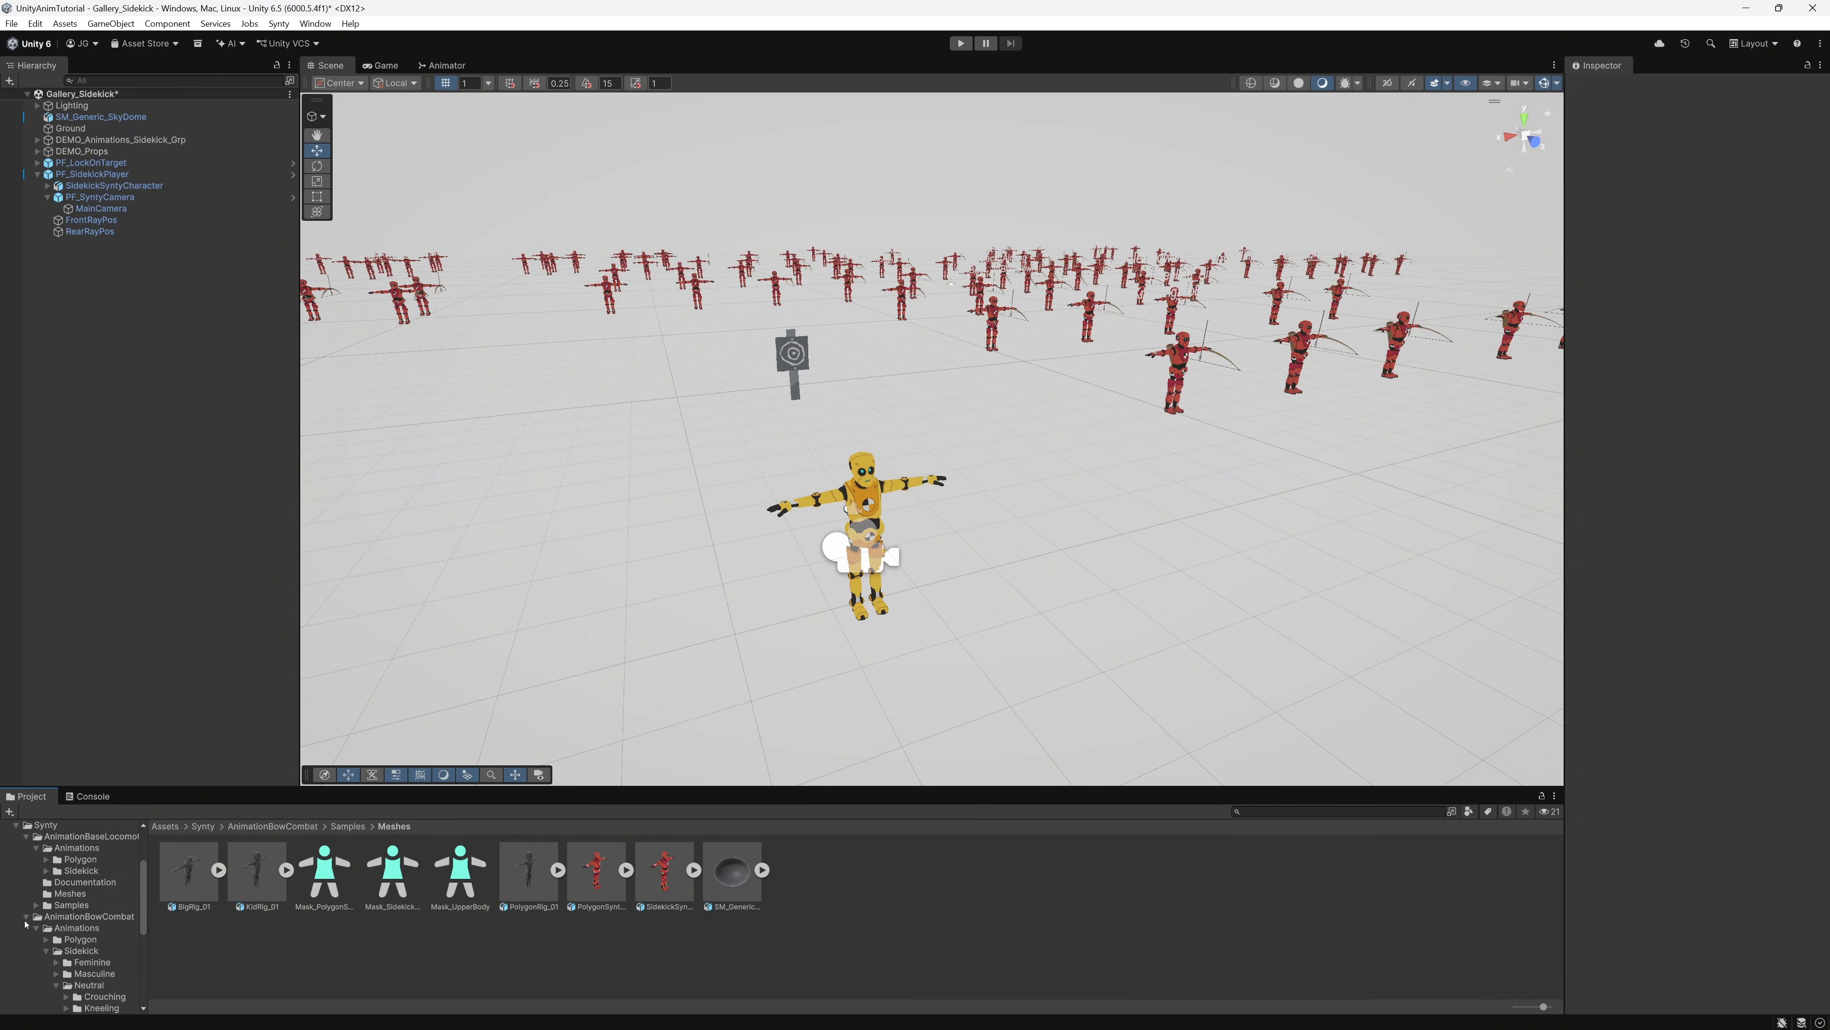
left_click(26, 917)
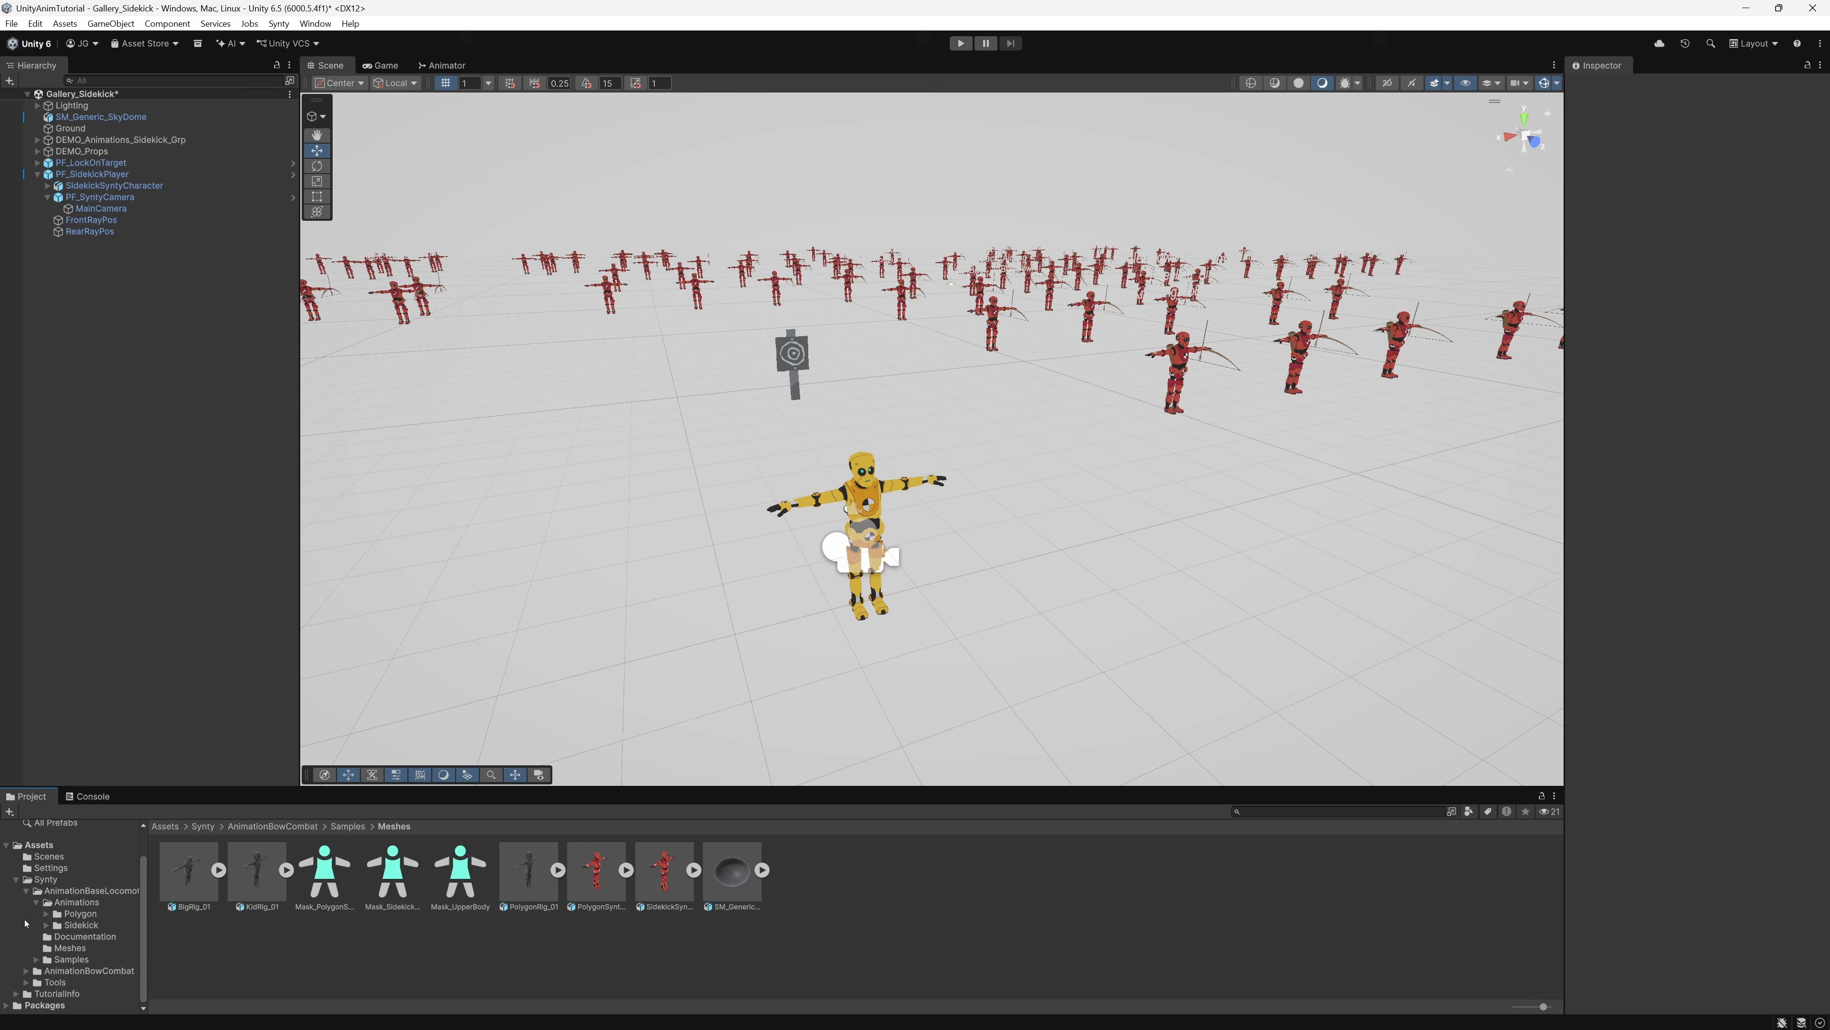
left_click(36, 959)
left_click(79, 984)
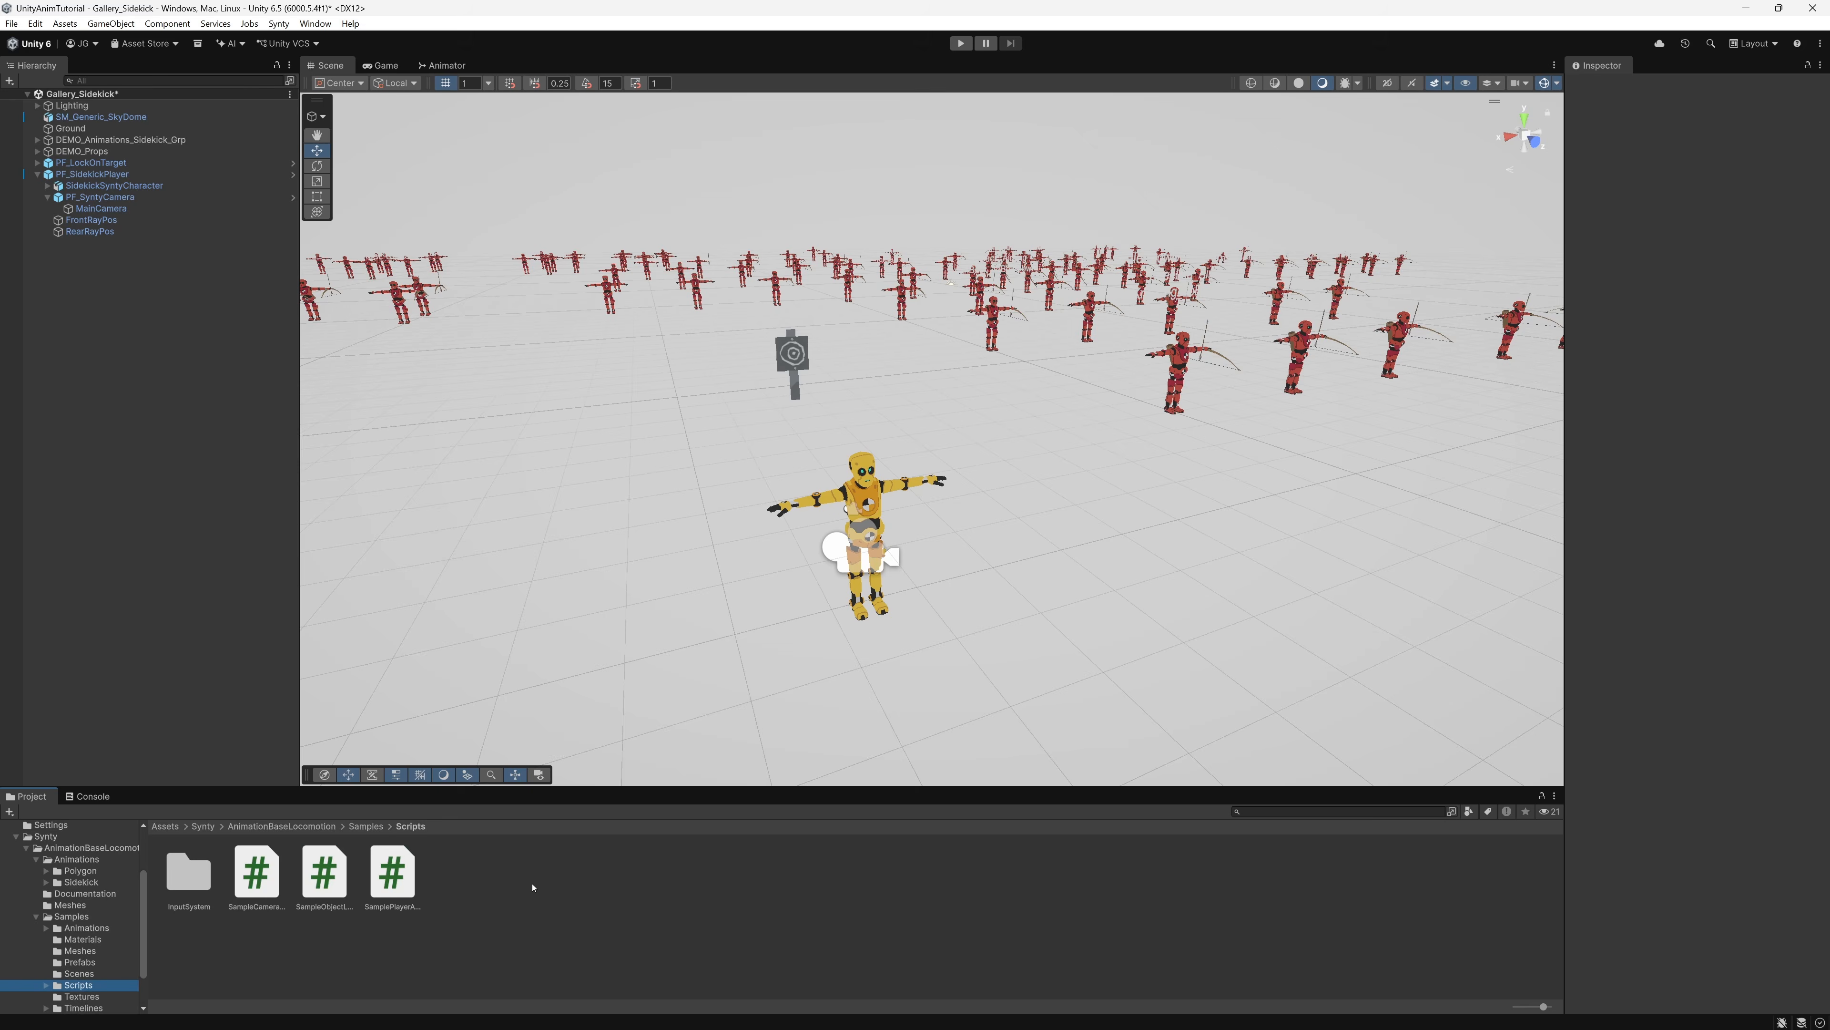
right_click(534, 888)
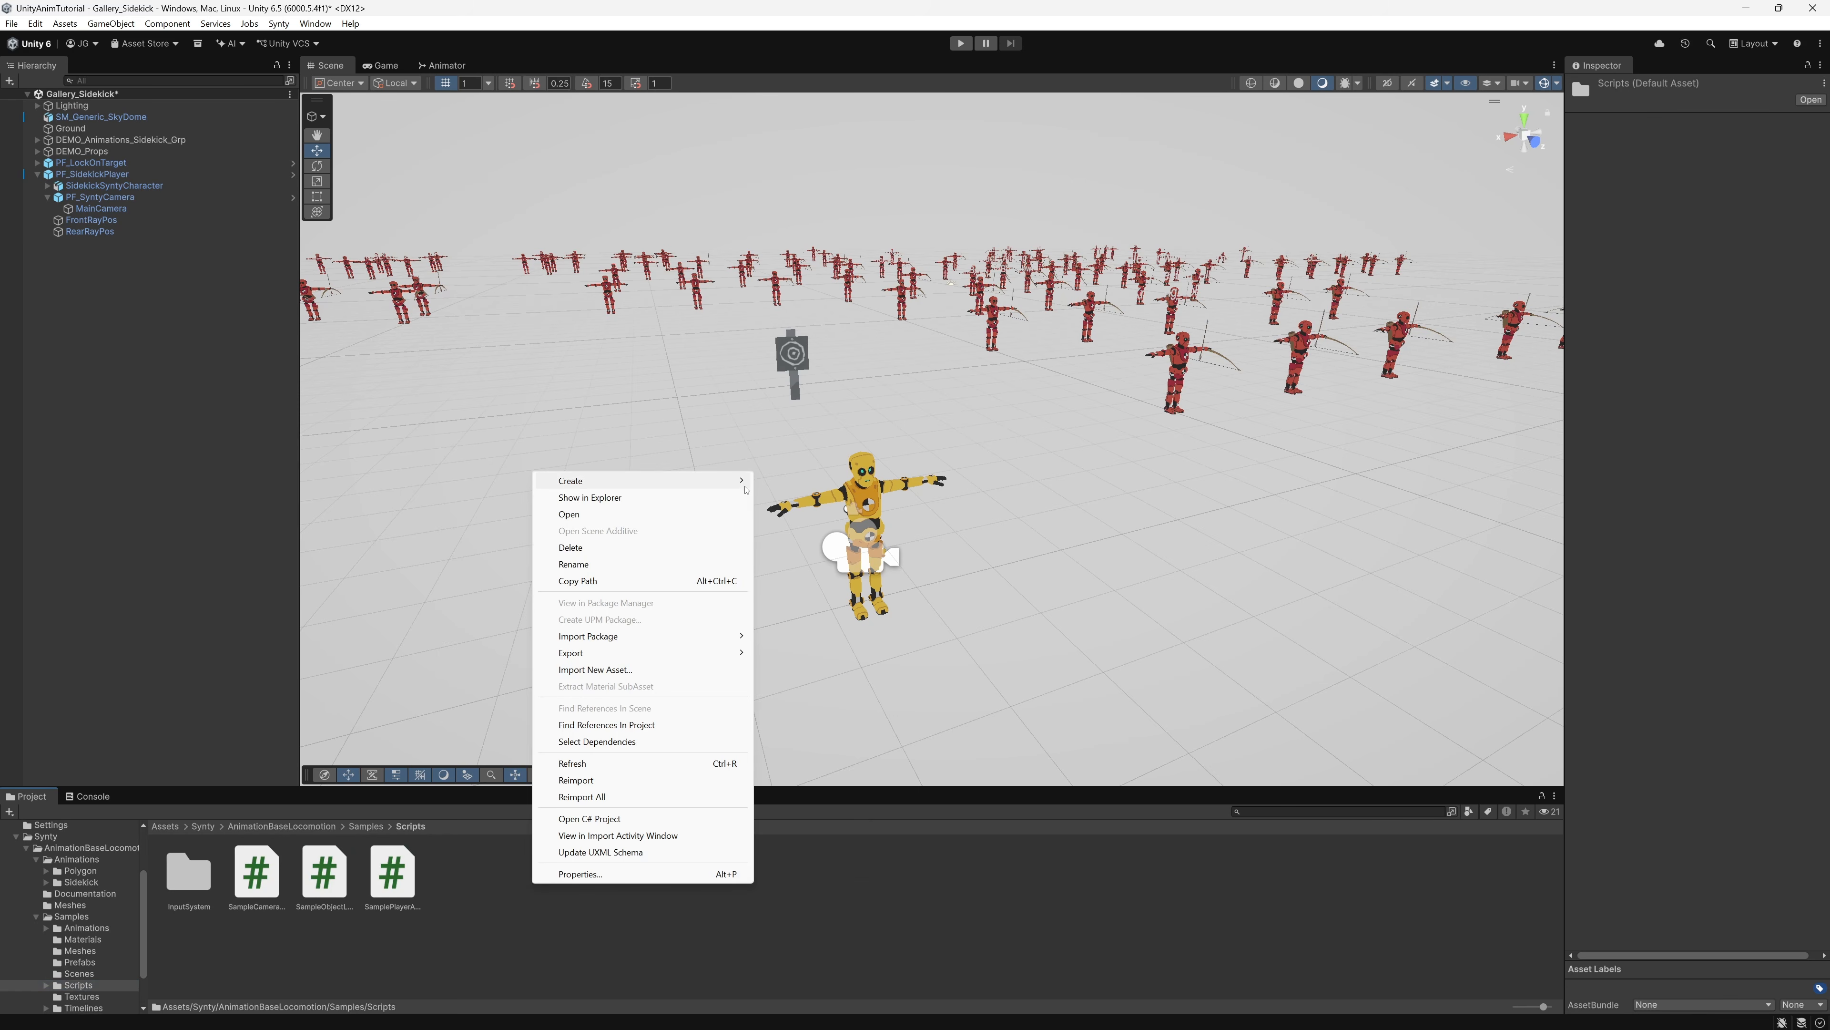
mouse_move(742, 488)
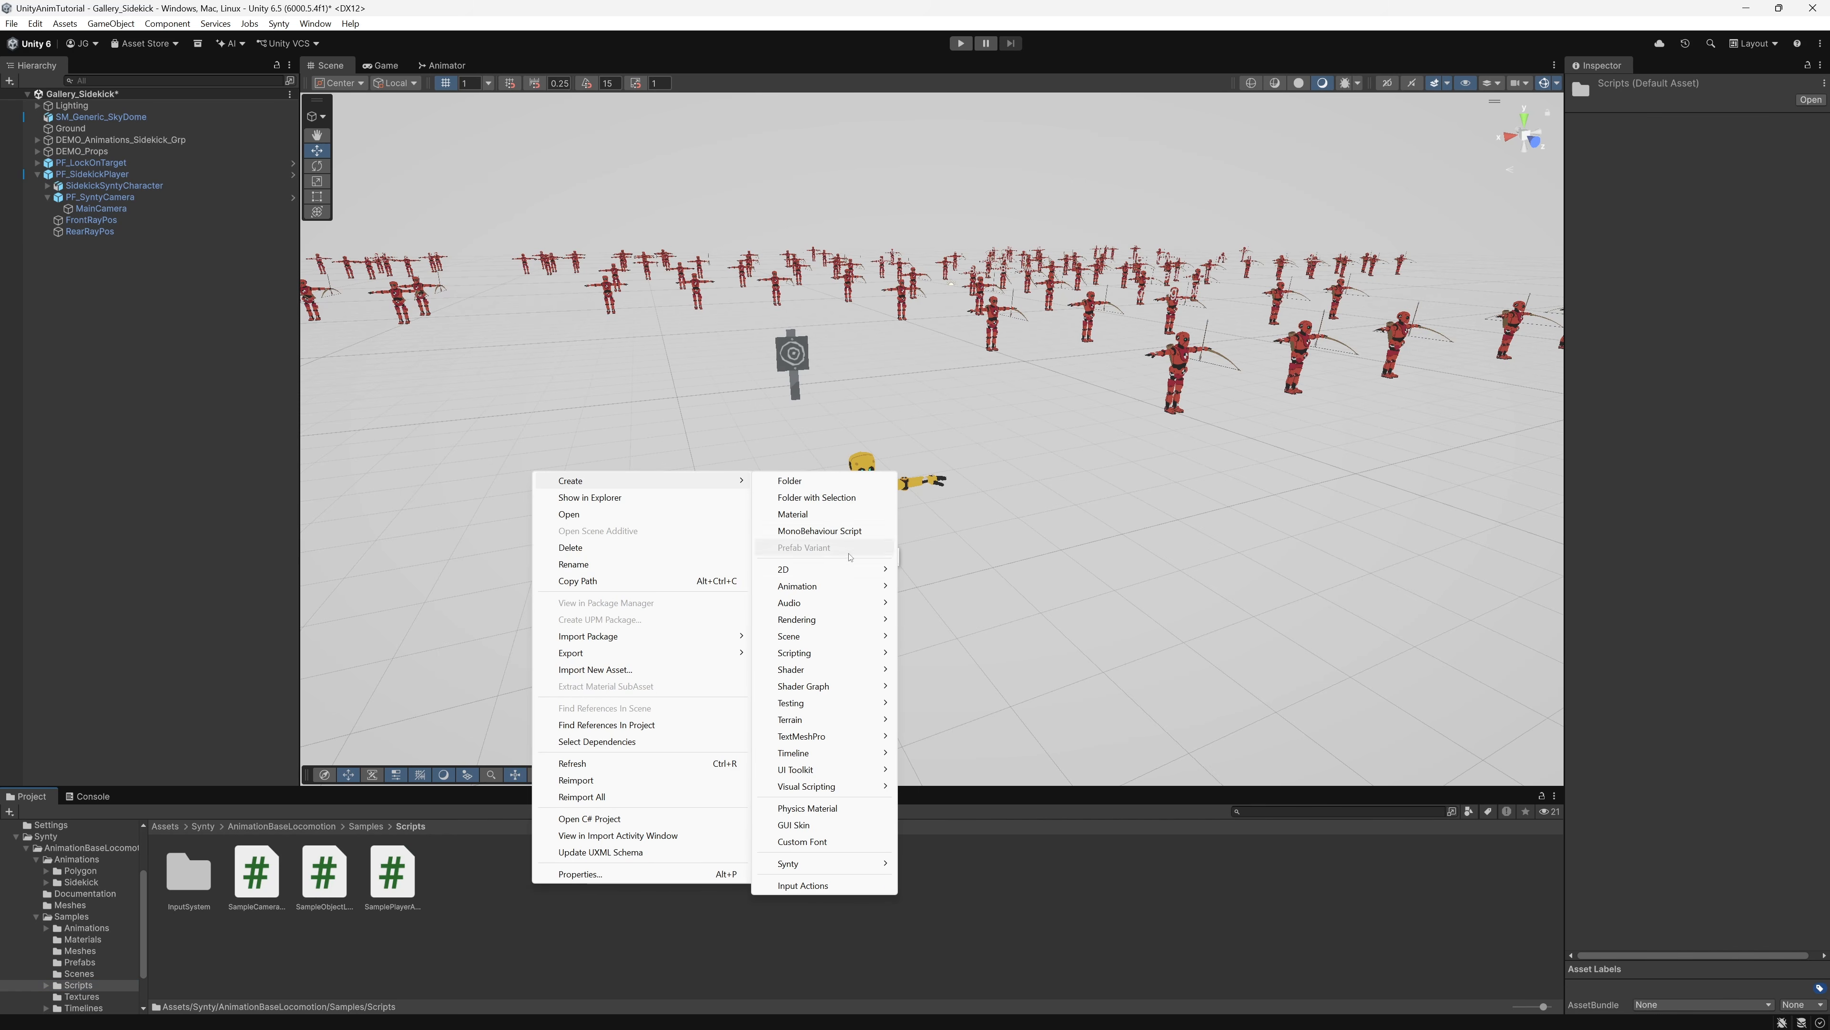
mouse_move(865, 653)
left_click(938, 655)
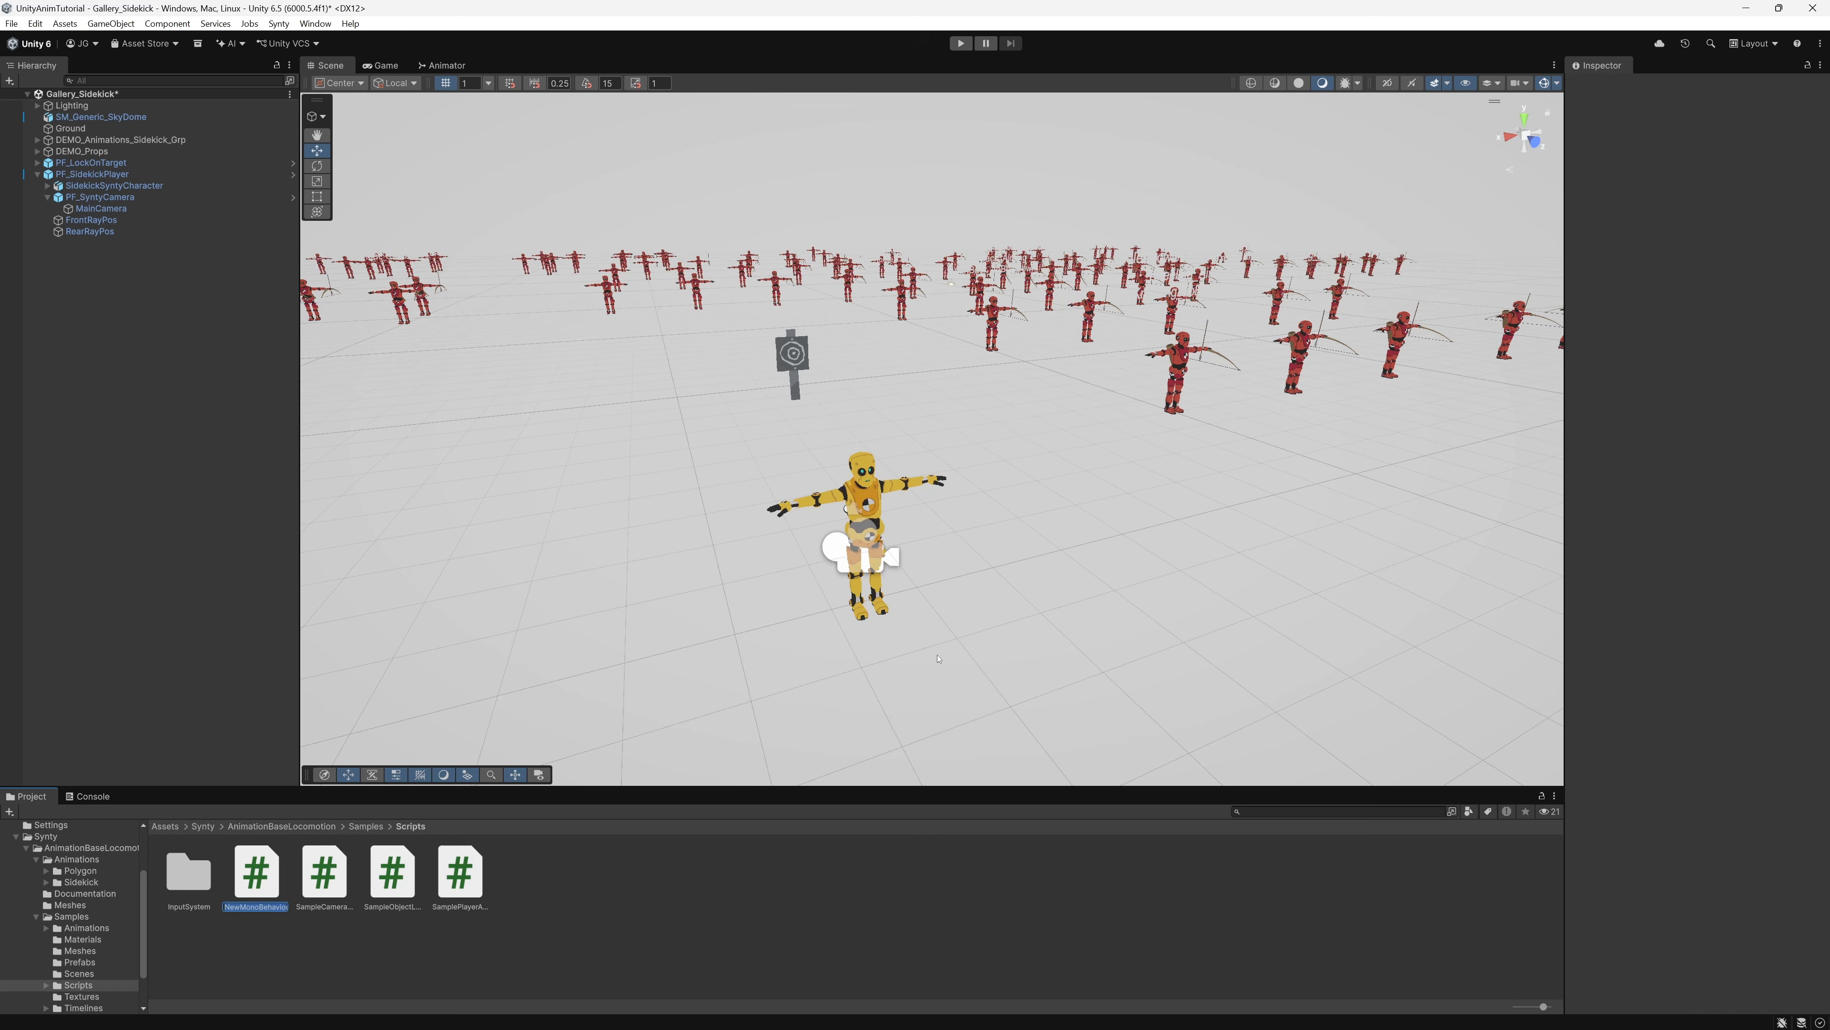
type("BowAimLayerController")
key("Return")
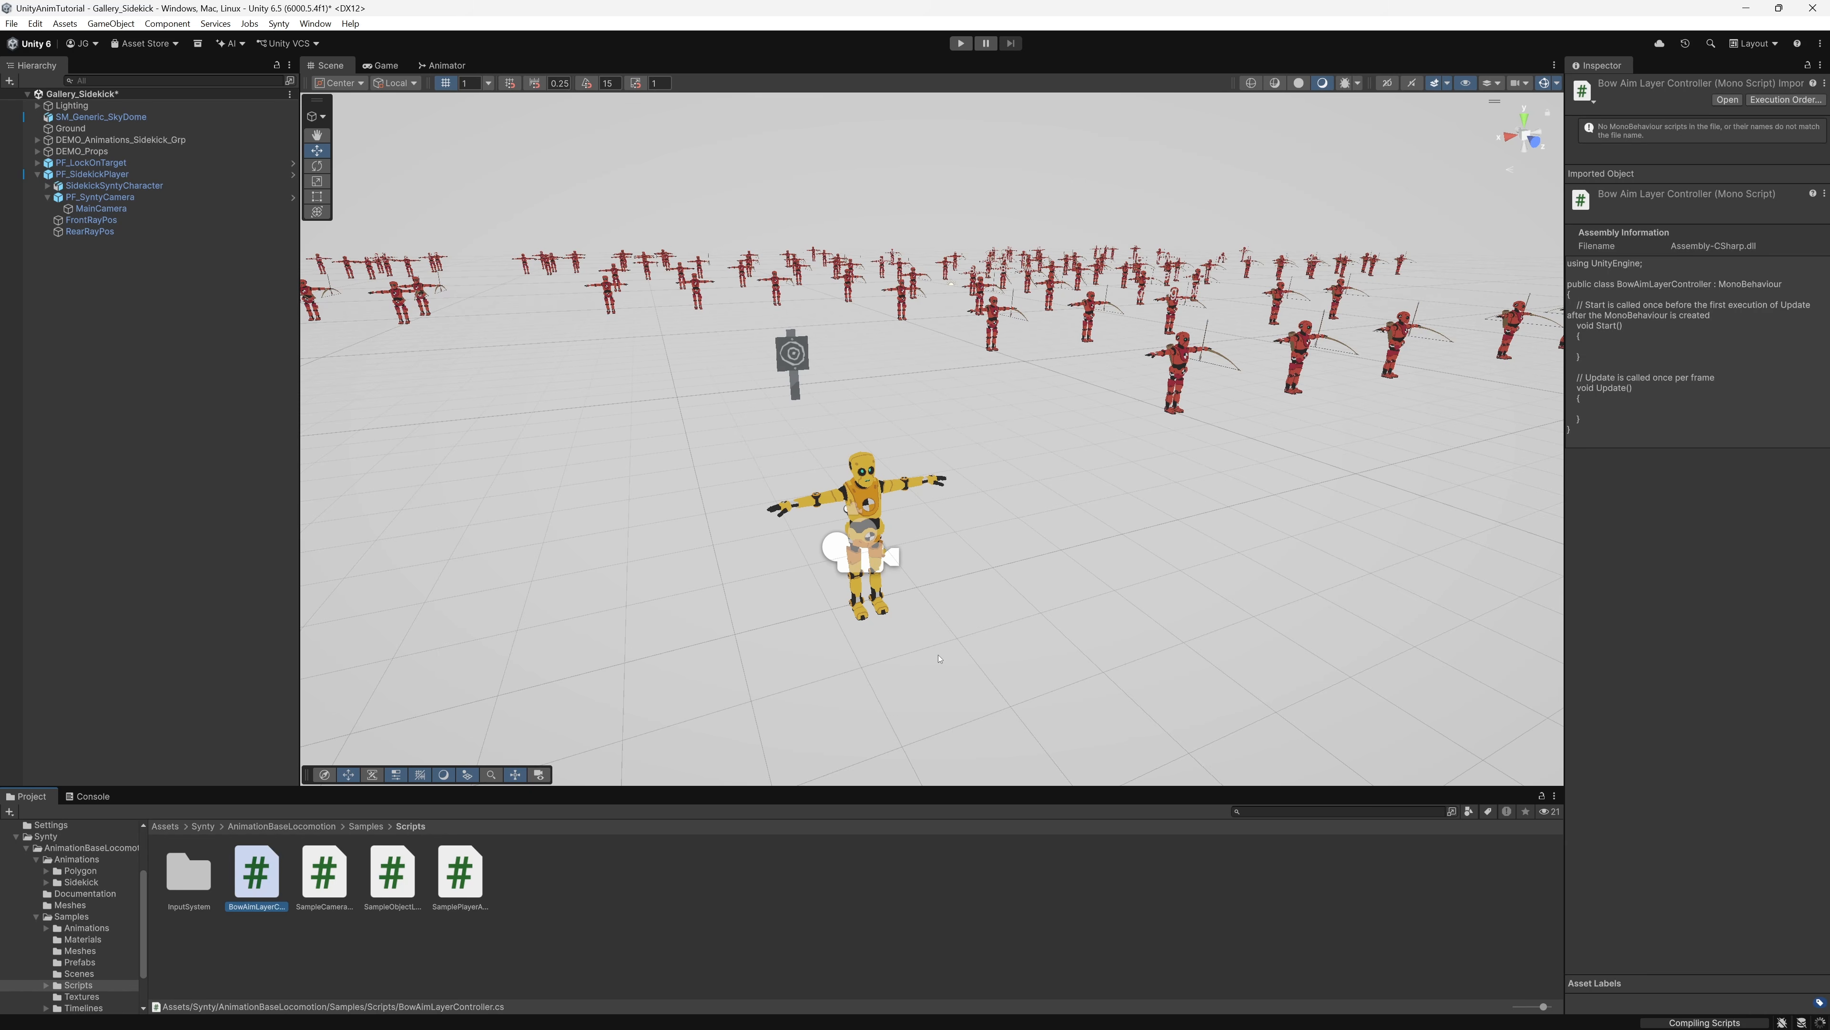
Step: Replace the whole BowAimLayerController script with the copied bow-aiming code, save it and return to Unity to compile
double_click(267, 865)
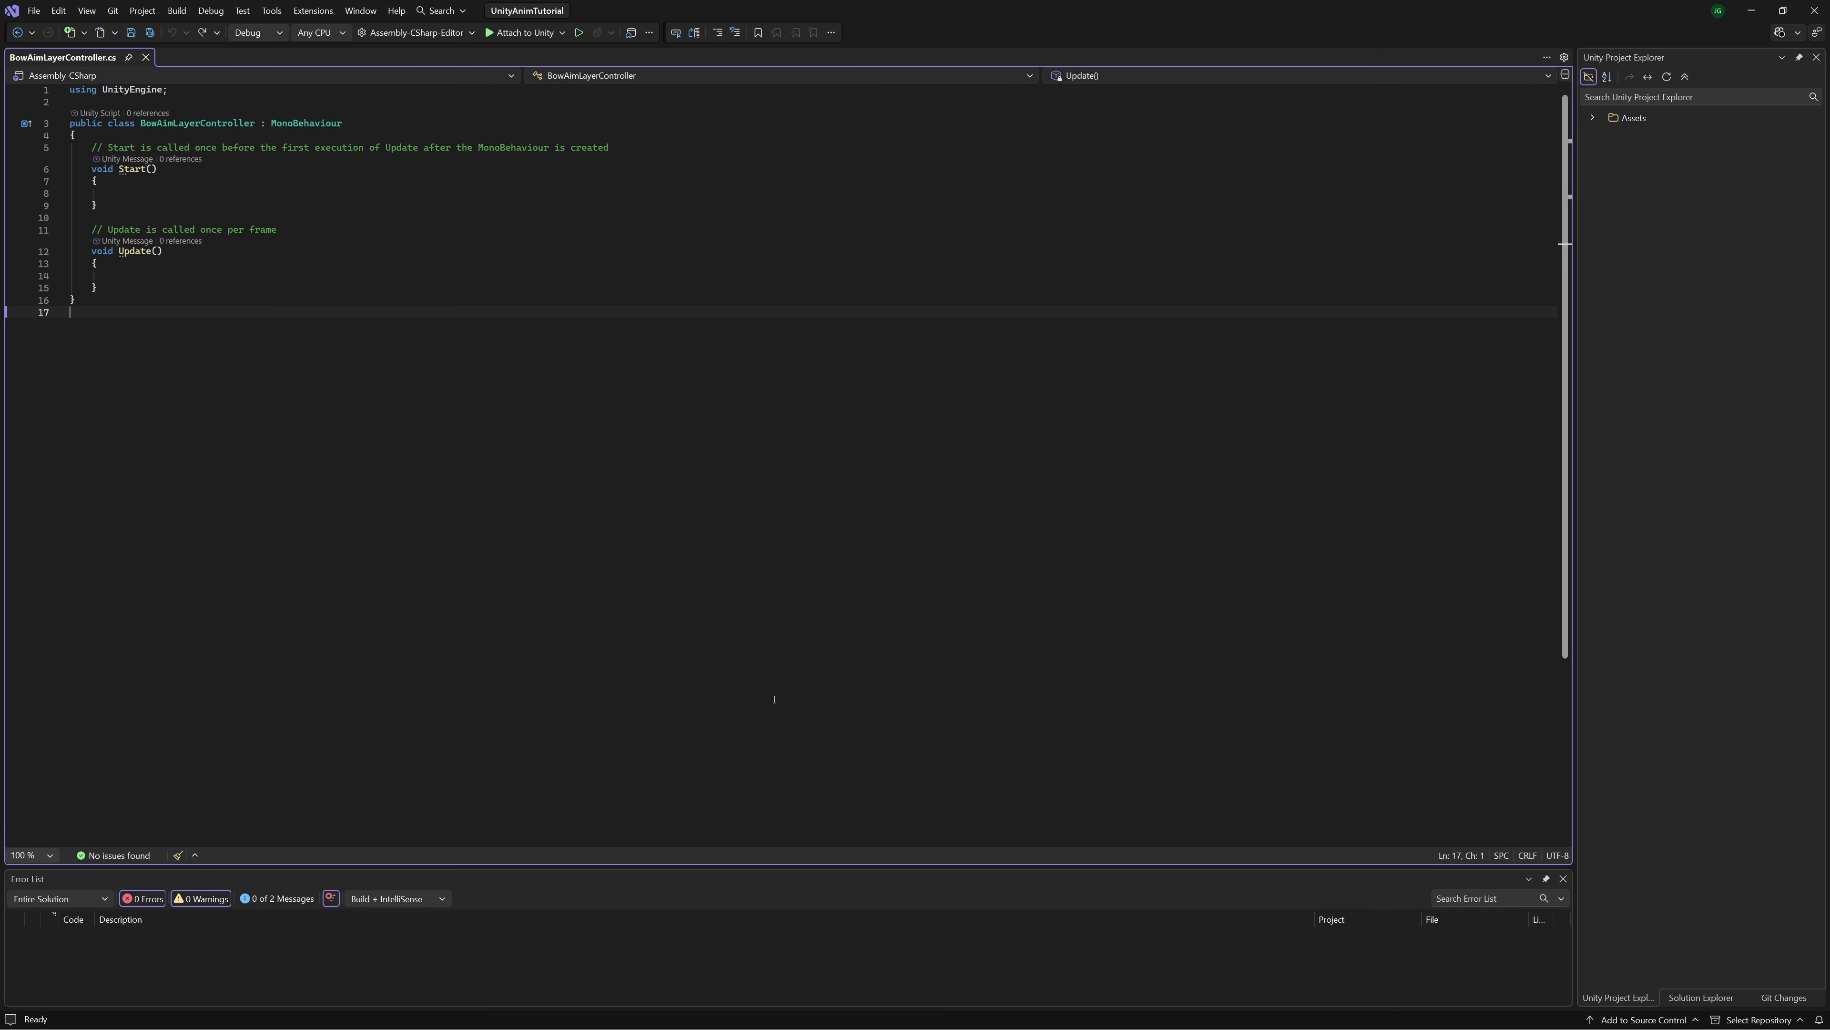
key("ctrl+a")
key("ctrl+v")
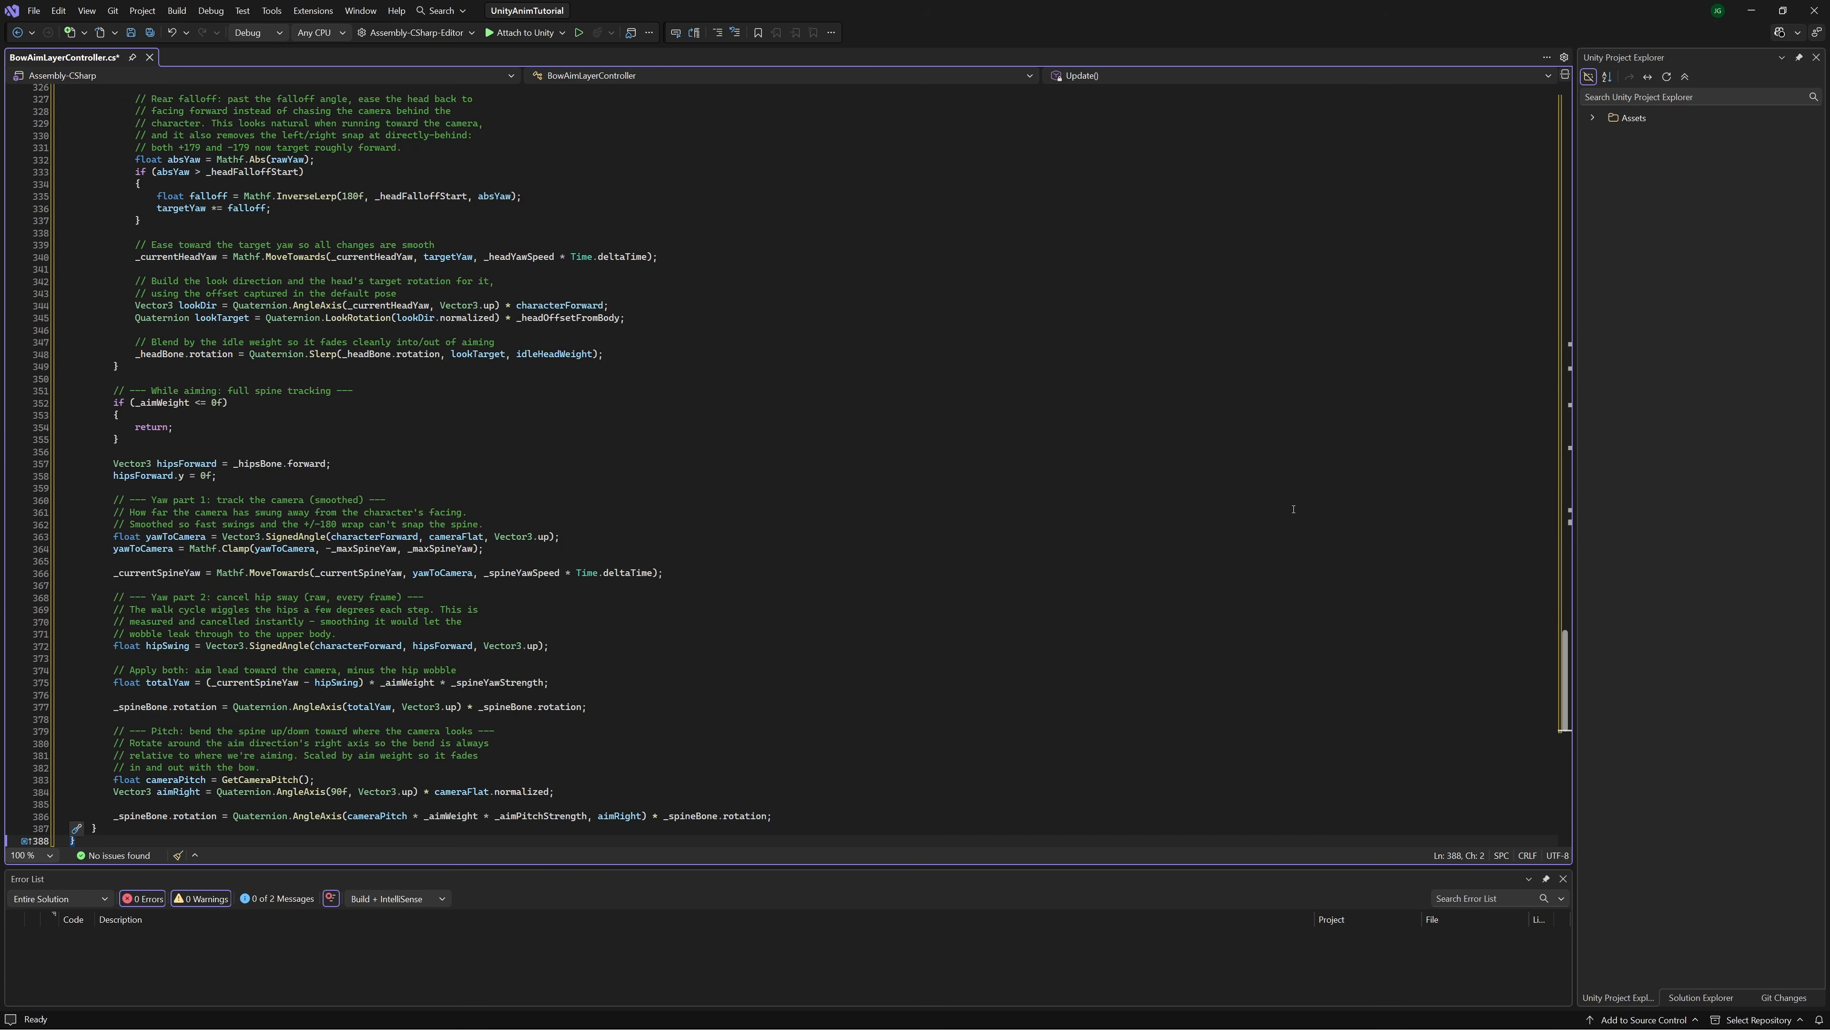
left_click_drag(1569, 656, 1564, 104)
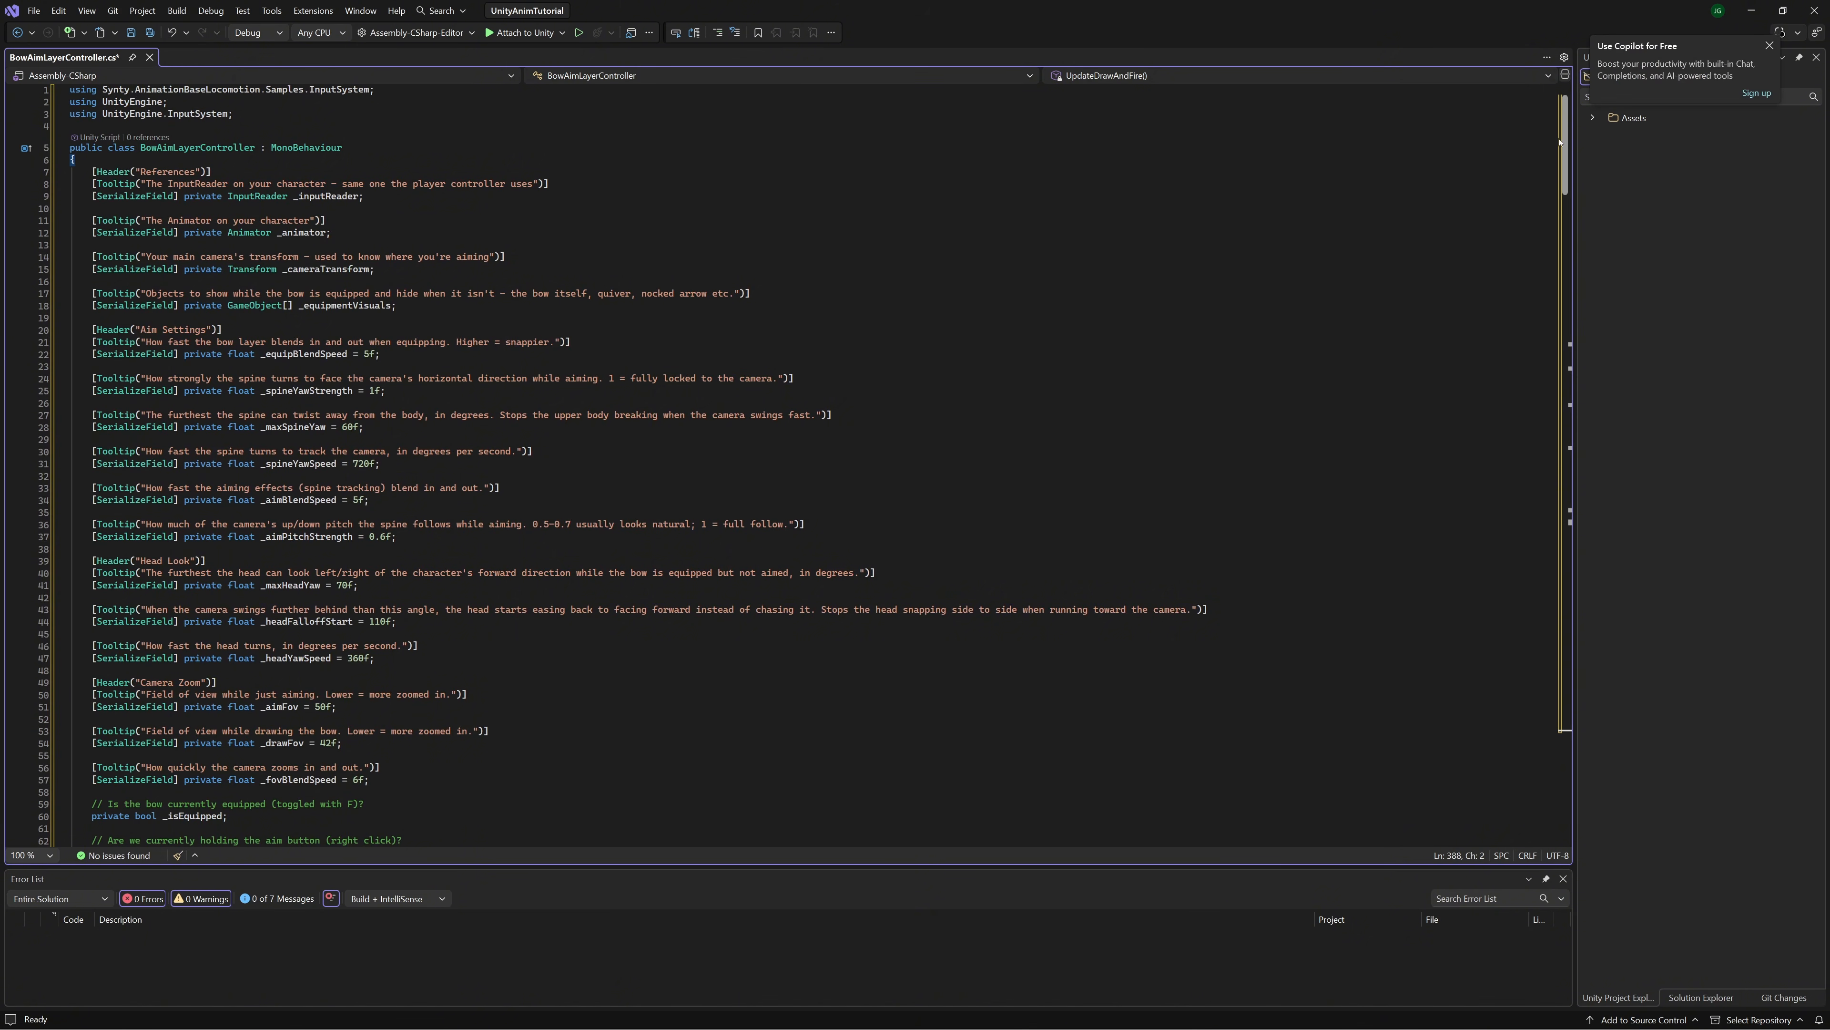
mouse_move(1563, 142)
left_mouse_down()
mouse_move(1586, 422)
mouse_move(1539, 747)
mouse_move(1561, 131)
left_mouse_up()
left_click(132, 34)
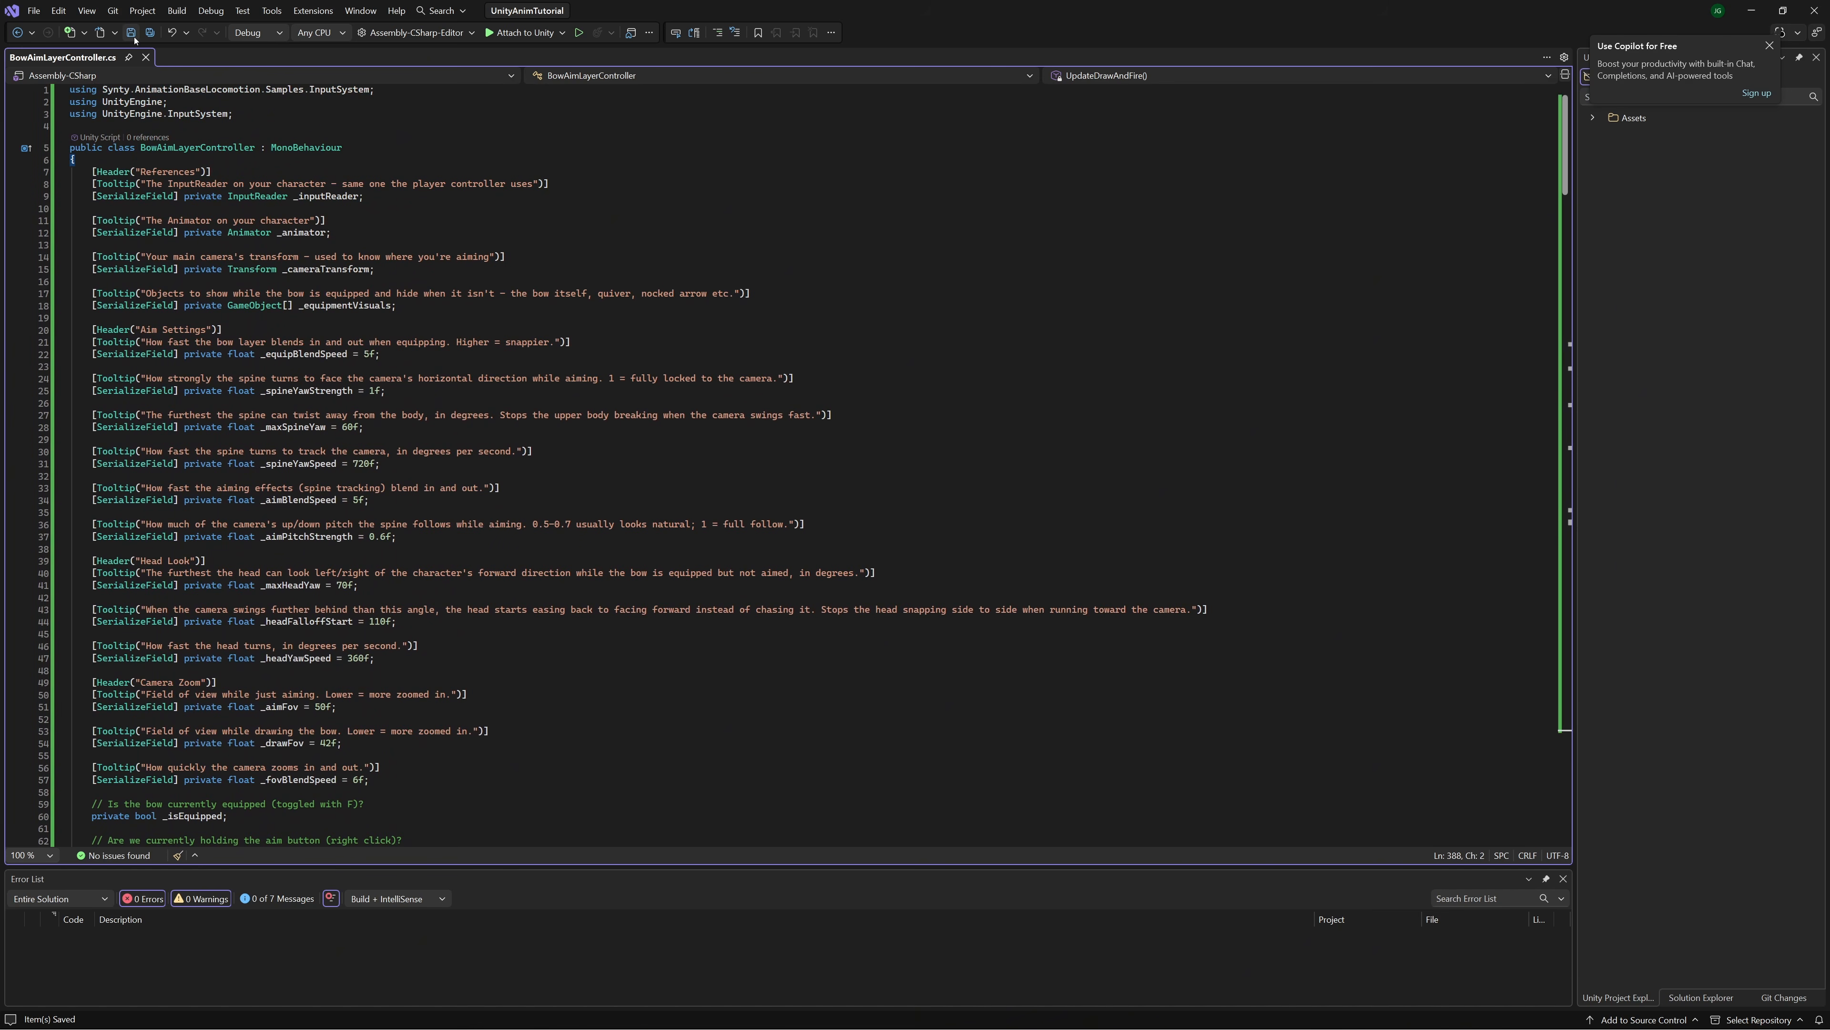
left_click(1756, 11)
left_click(1769, 45)
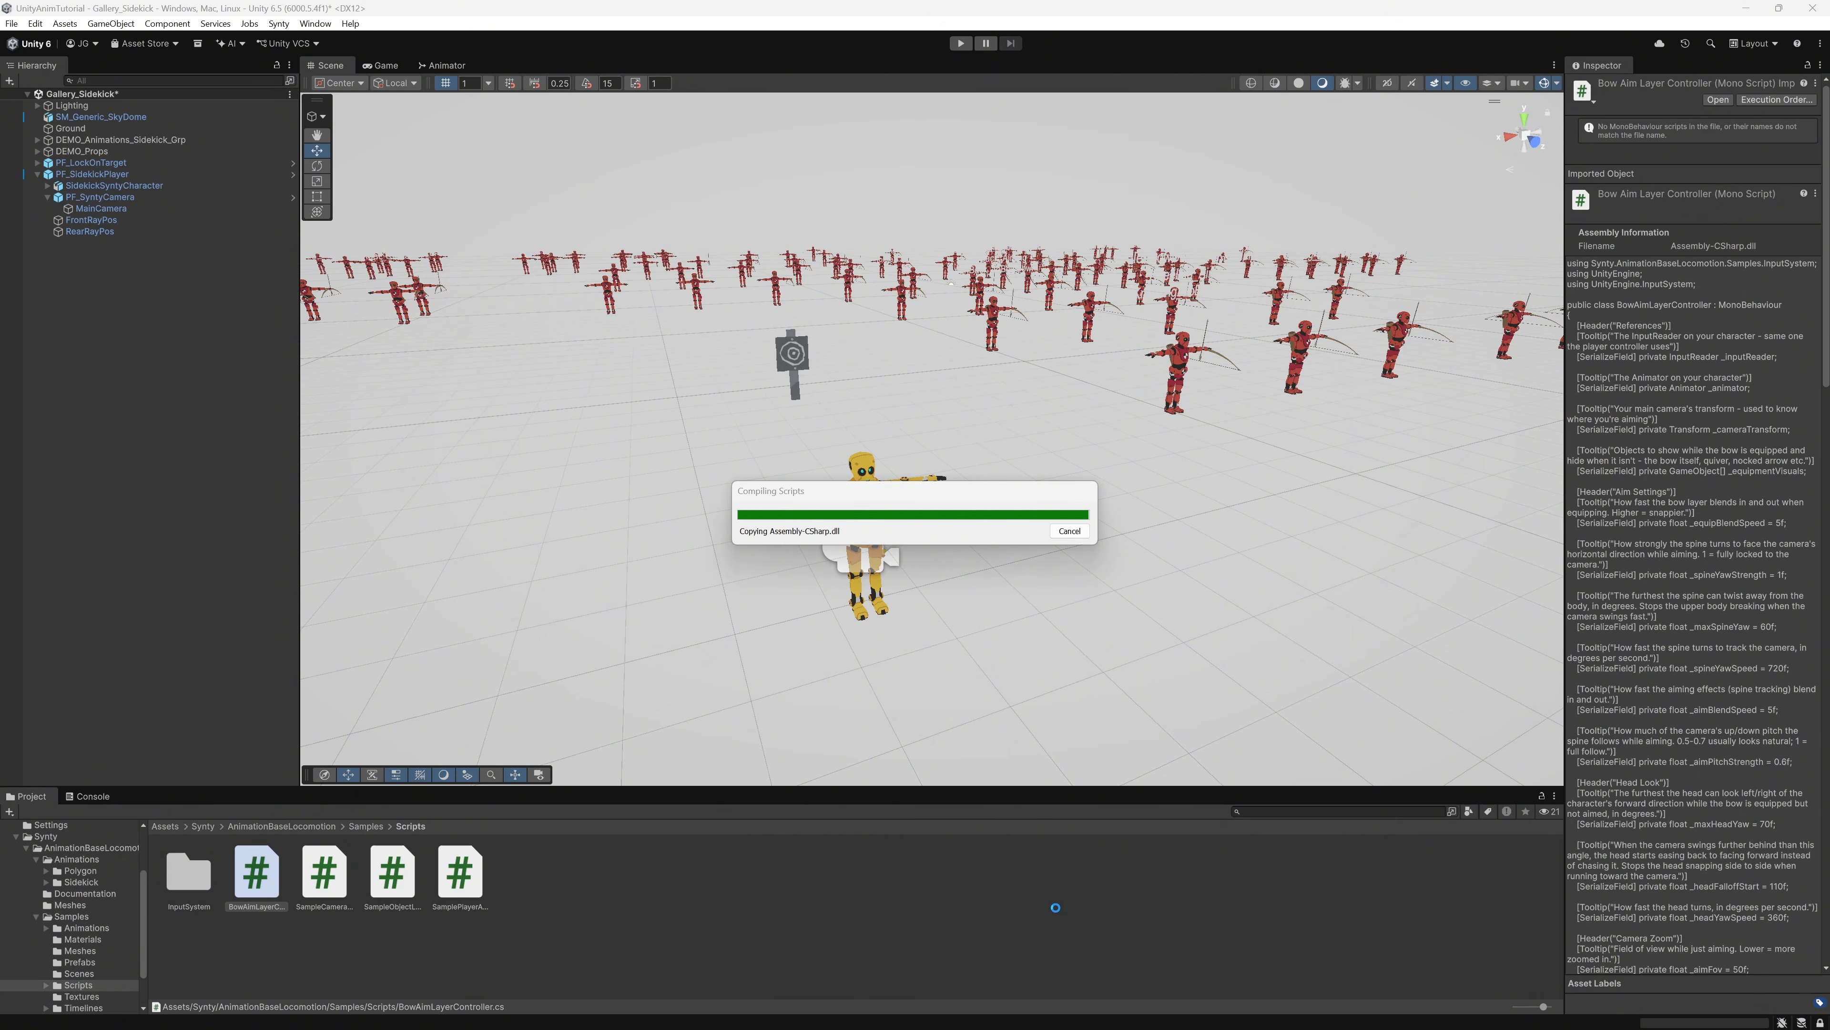
left_click(1056, 912)
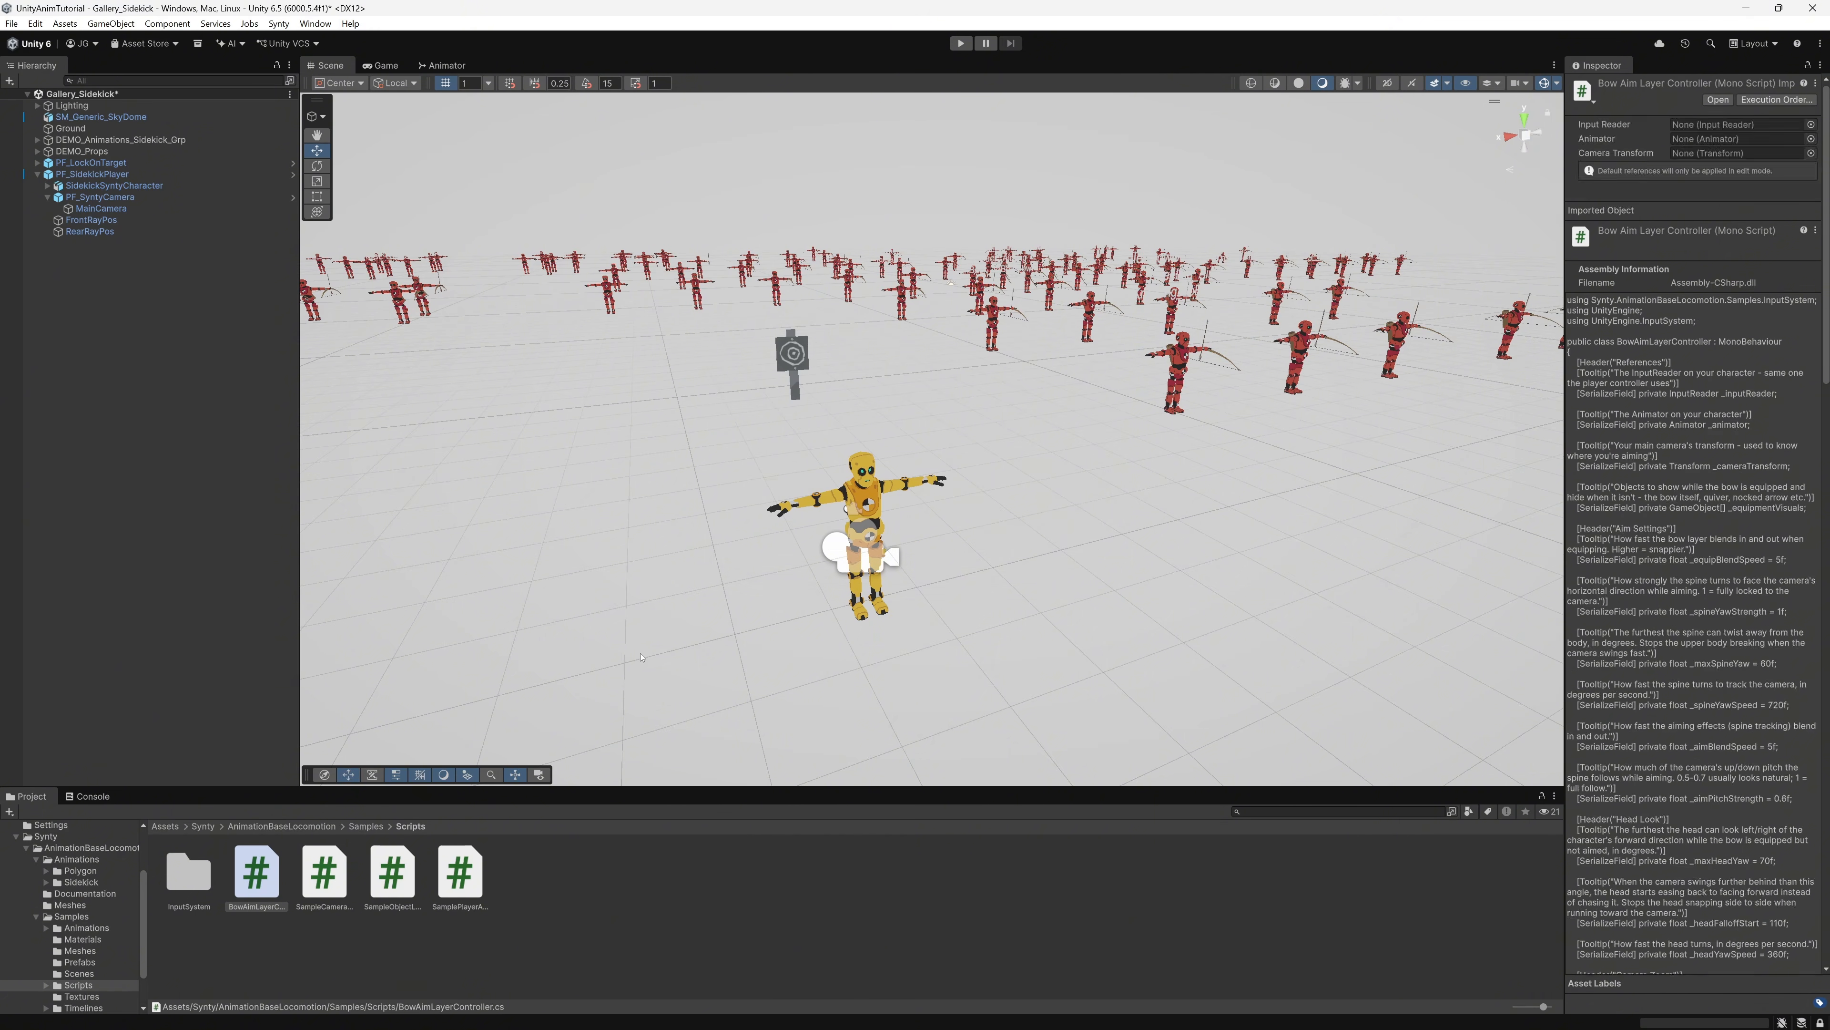
Step: Completely unpack the PF_SidekickPlayer prefab instance in the scene
left_click(94, 176)
right_click(95, 175)
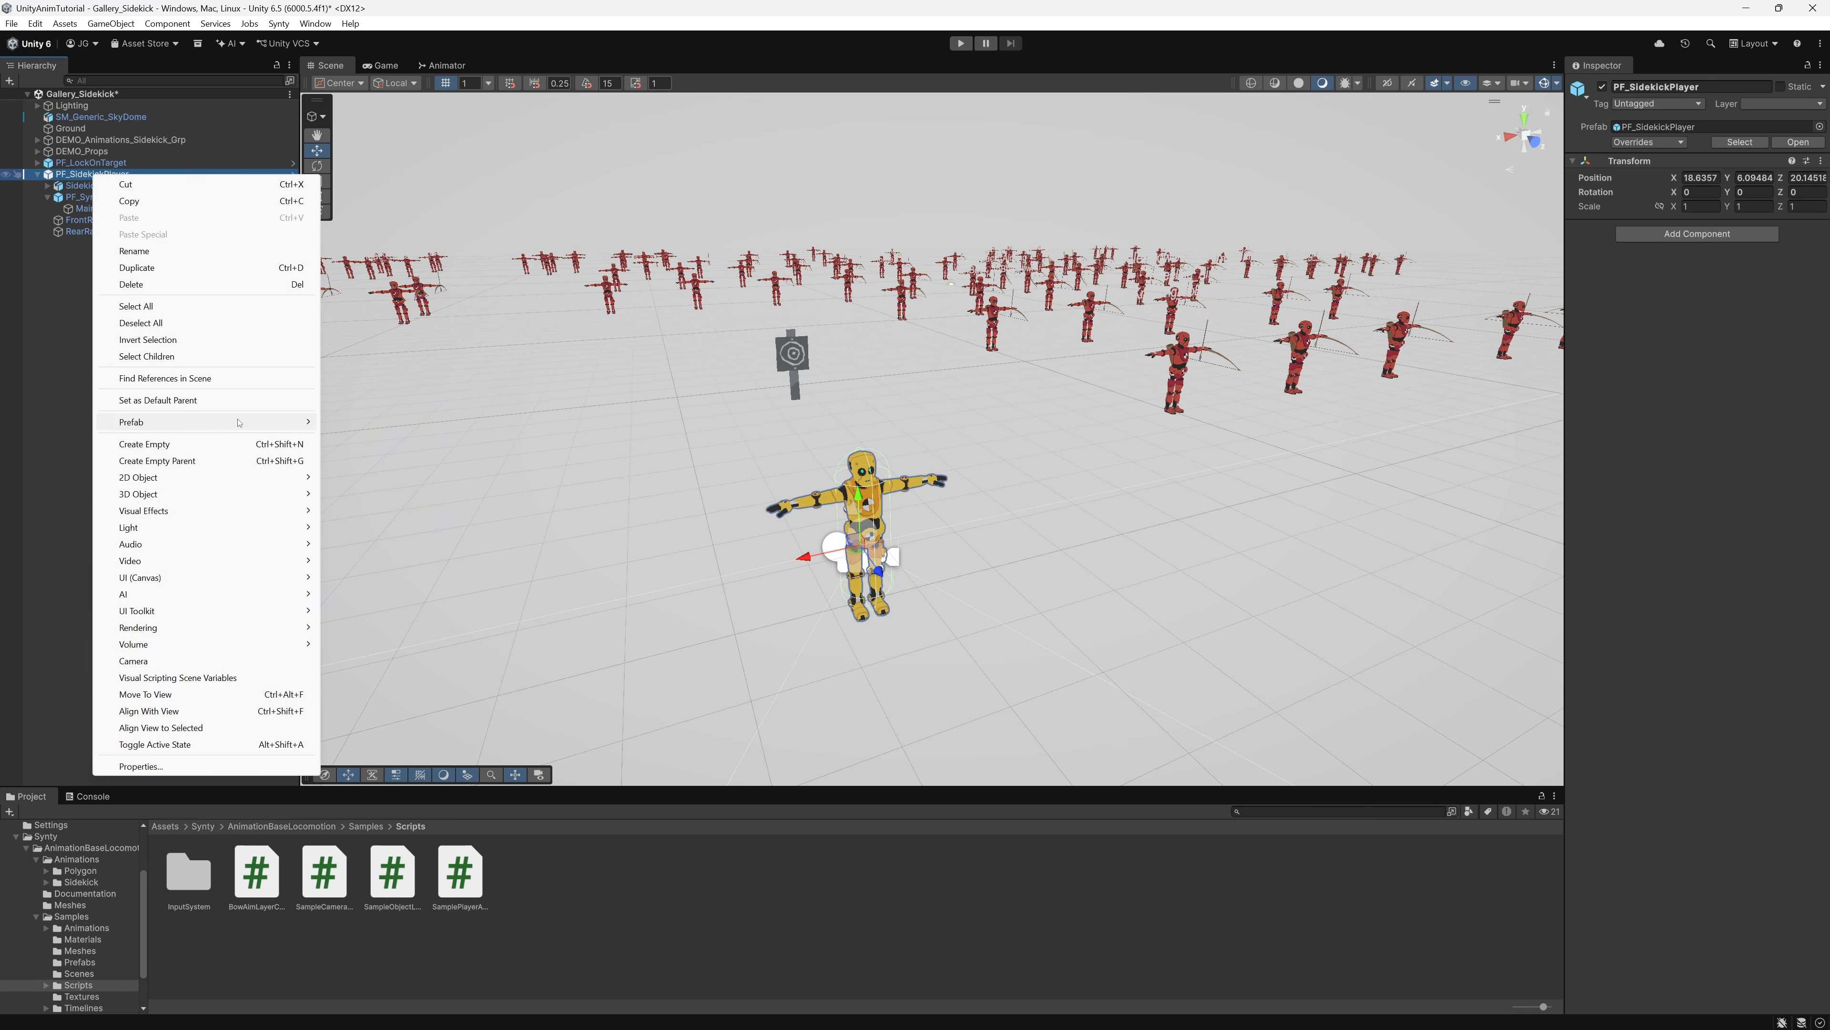
mouse_move(241, 423)
left_click(412, 560)
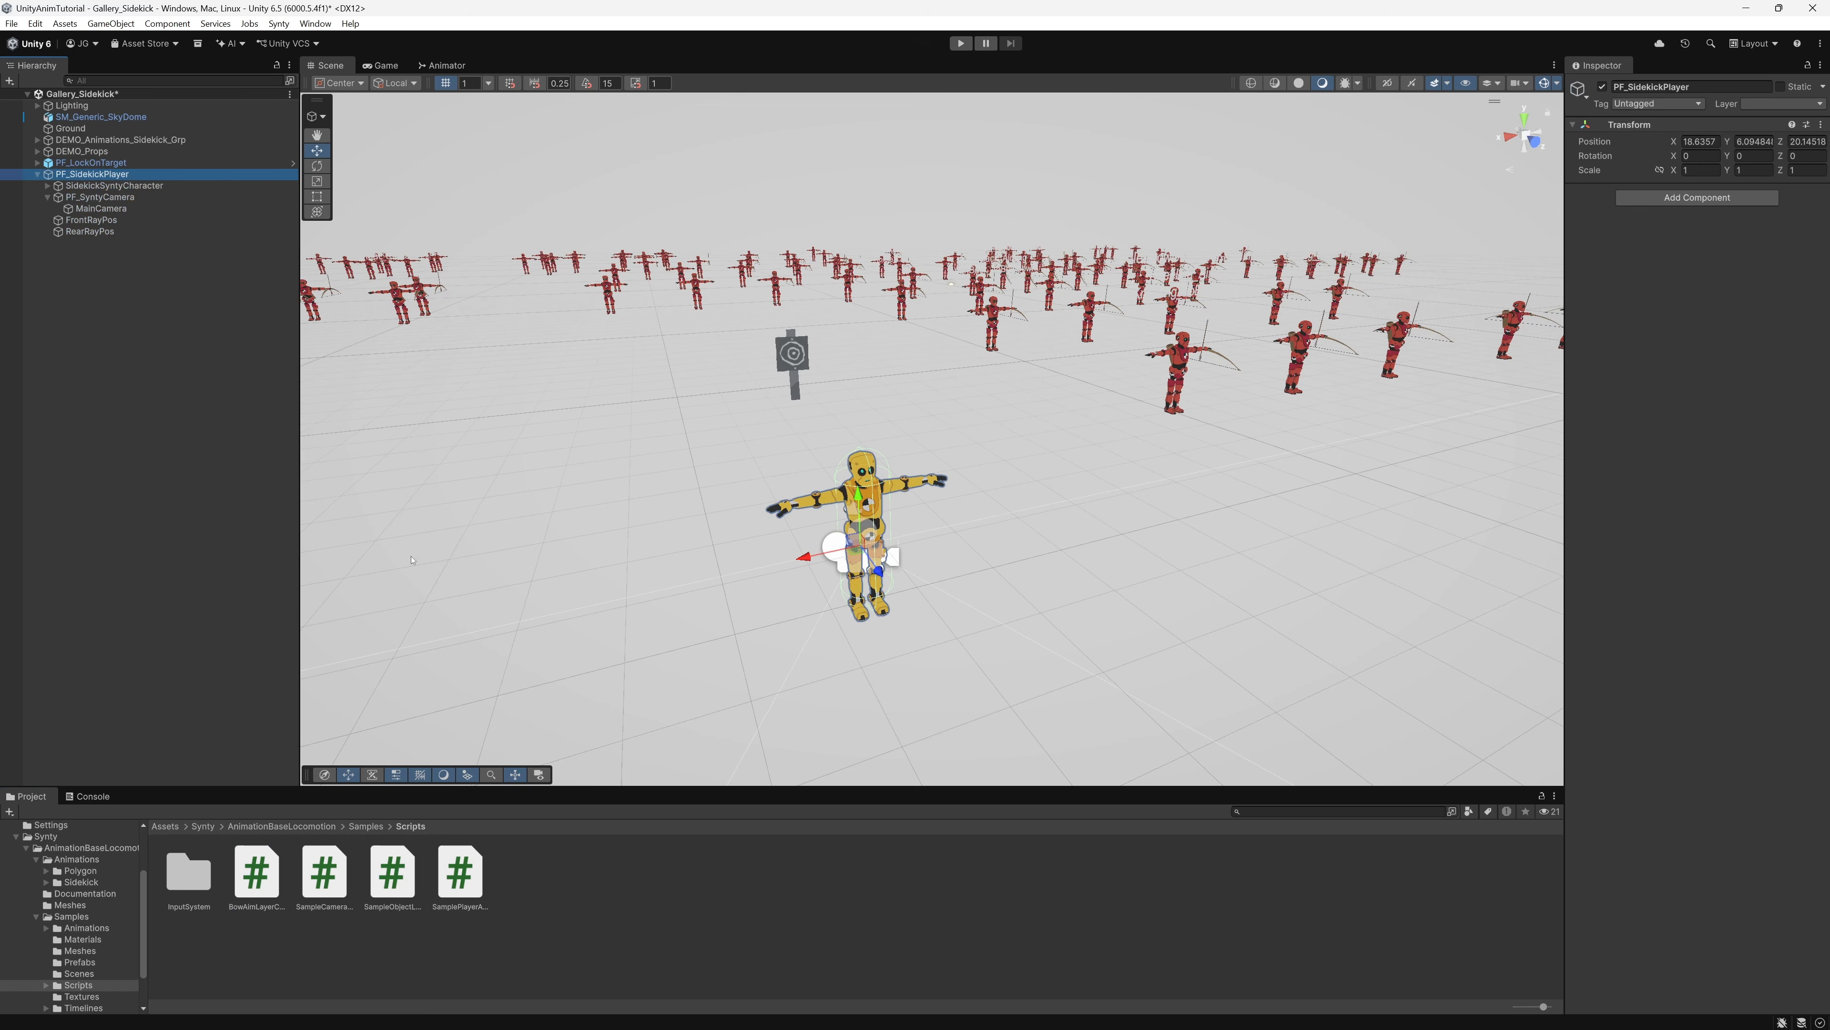
Step: Add the BowAimLayerController script as a component on SidekickSyntyCharacter, collapsing its other script and Character Controller components
left_click(144, 189)
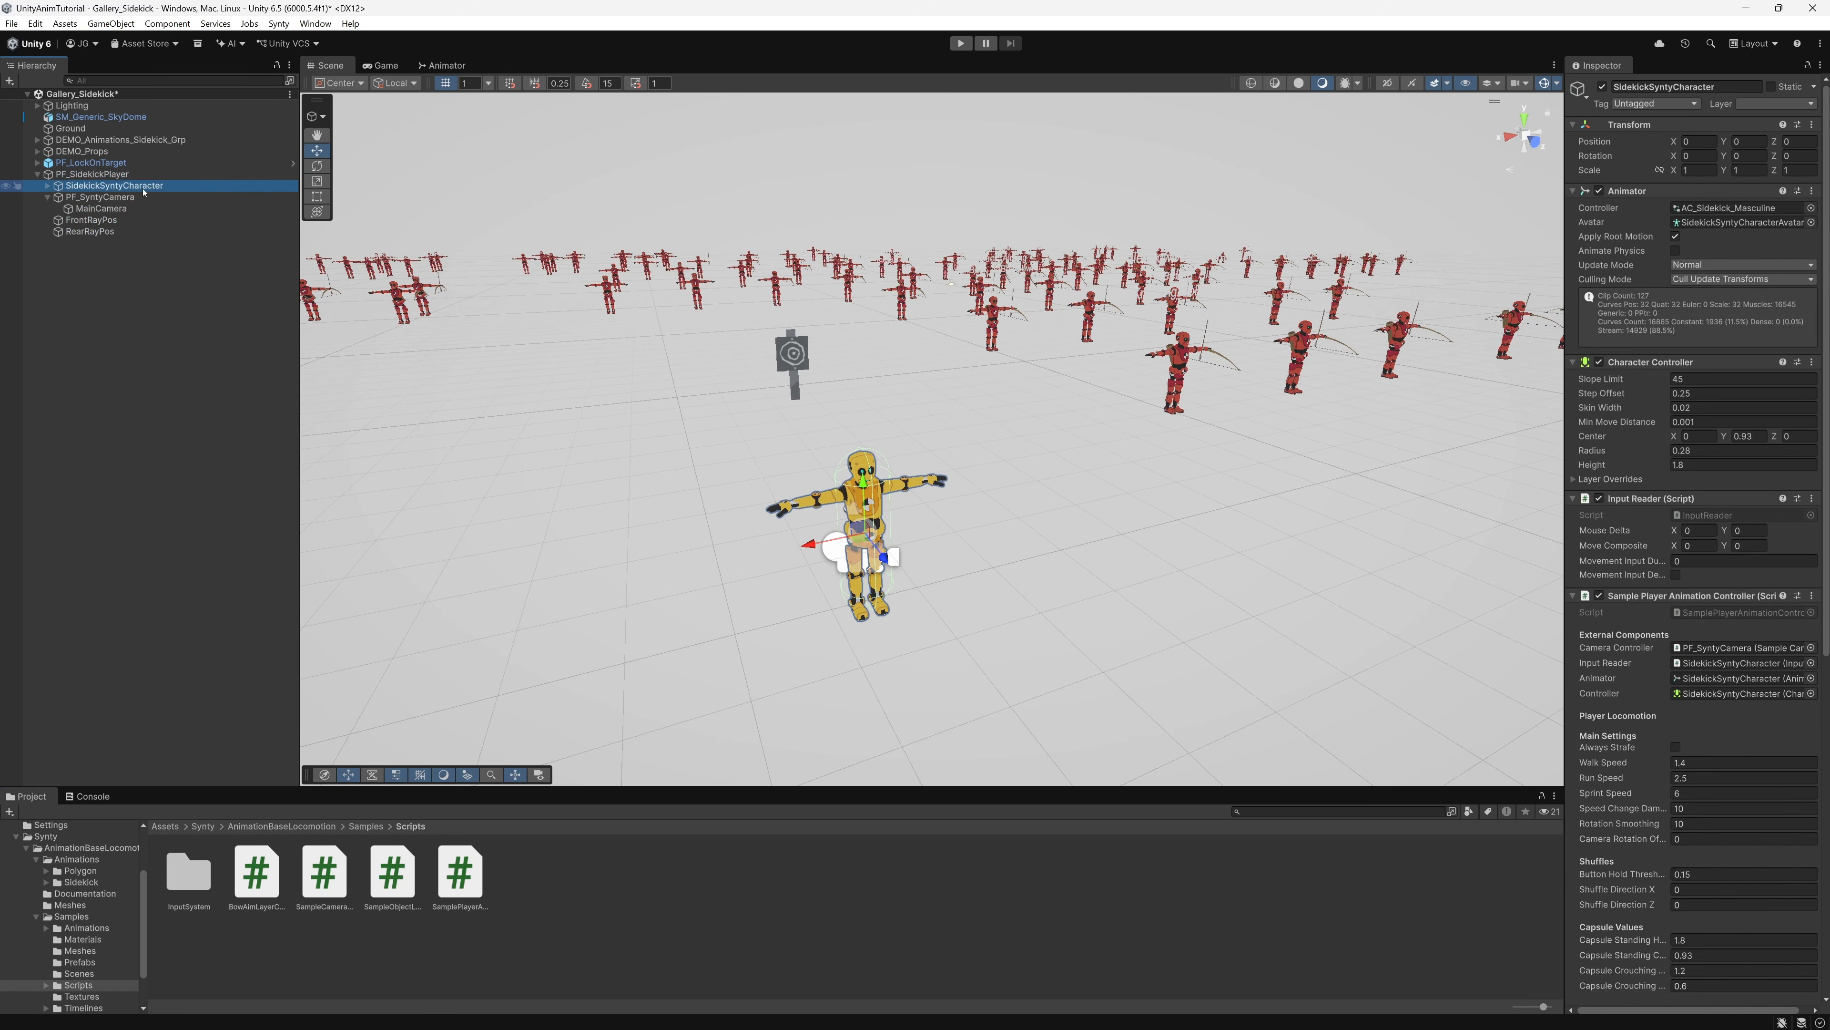
left_click(1573, 595)
left_click(1573, 498)
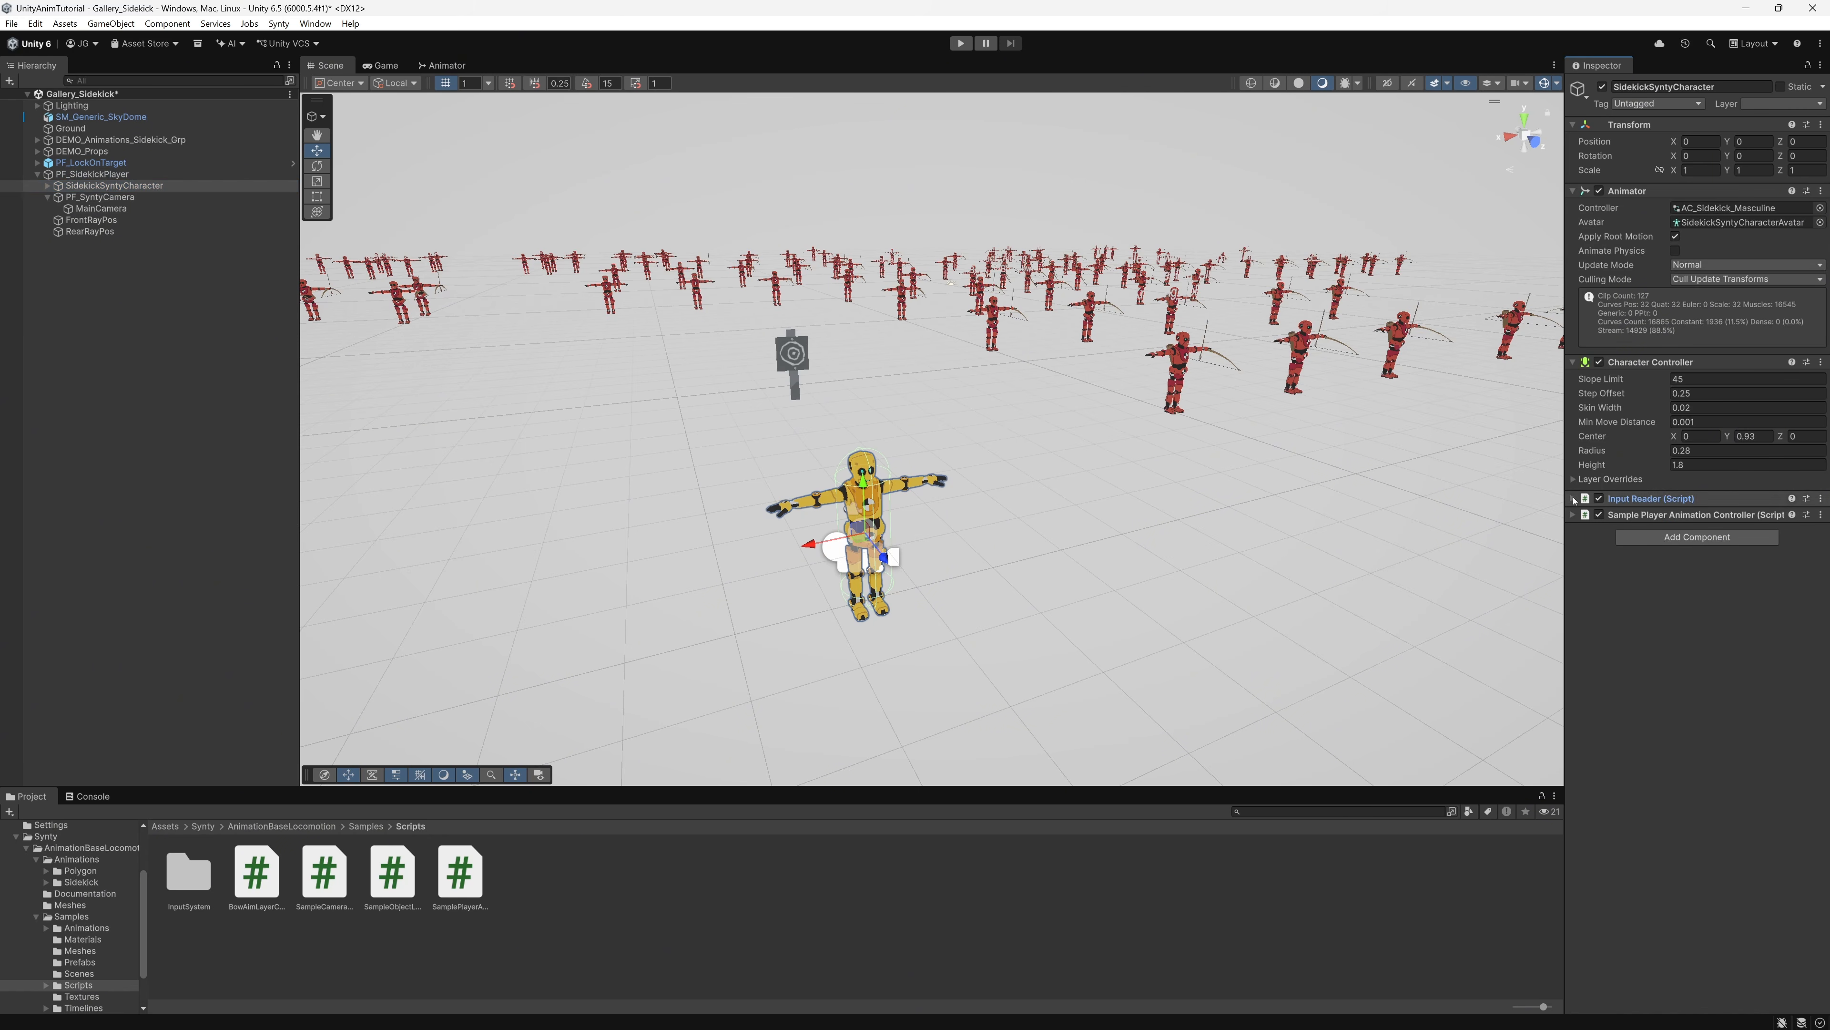
left_click(1573, 362)
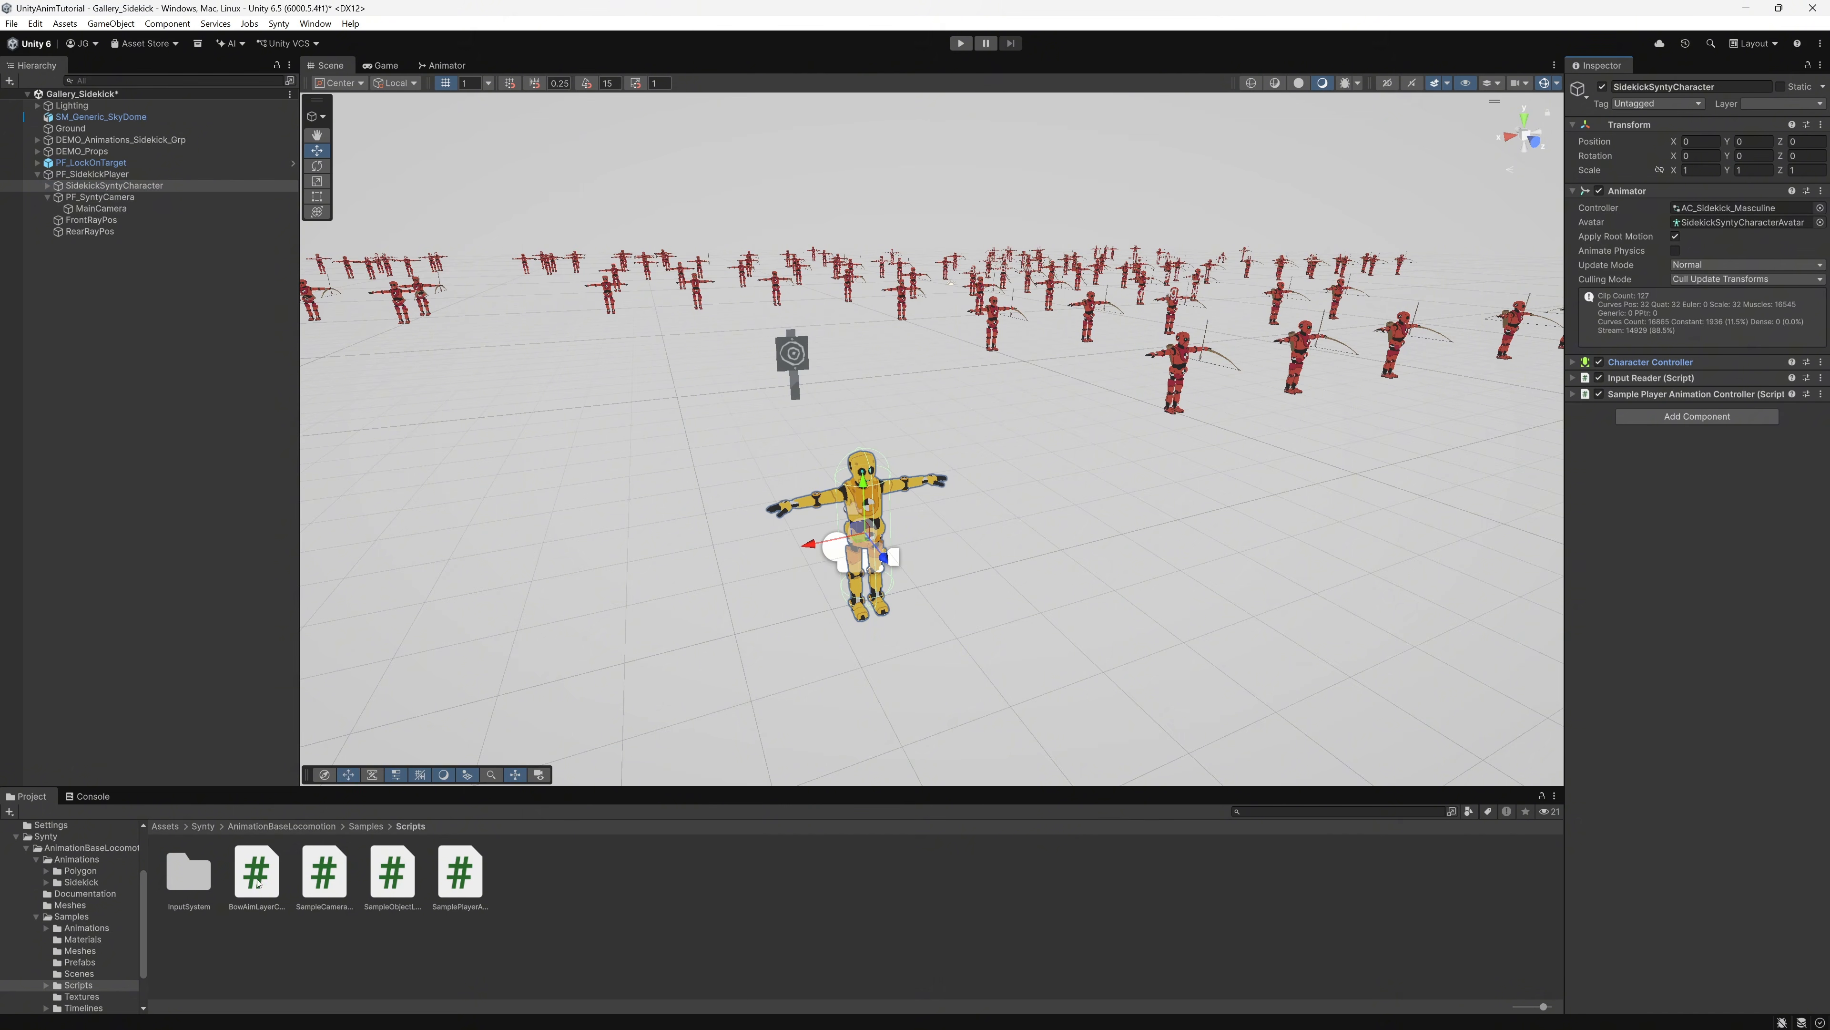
left_click_drag(258, 884, 1694, 414)
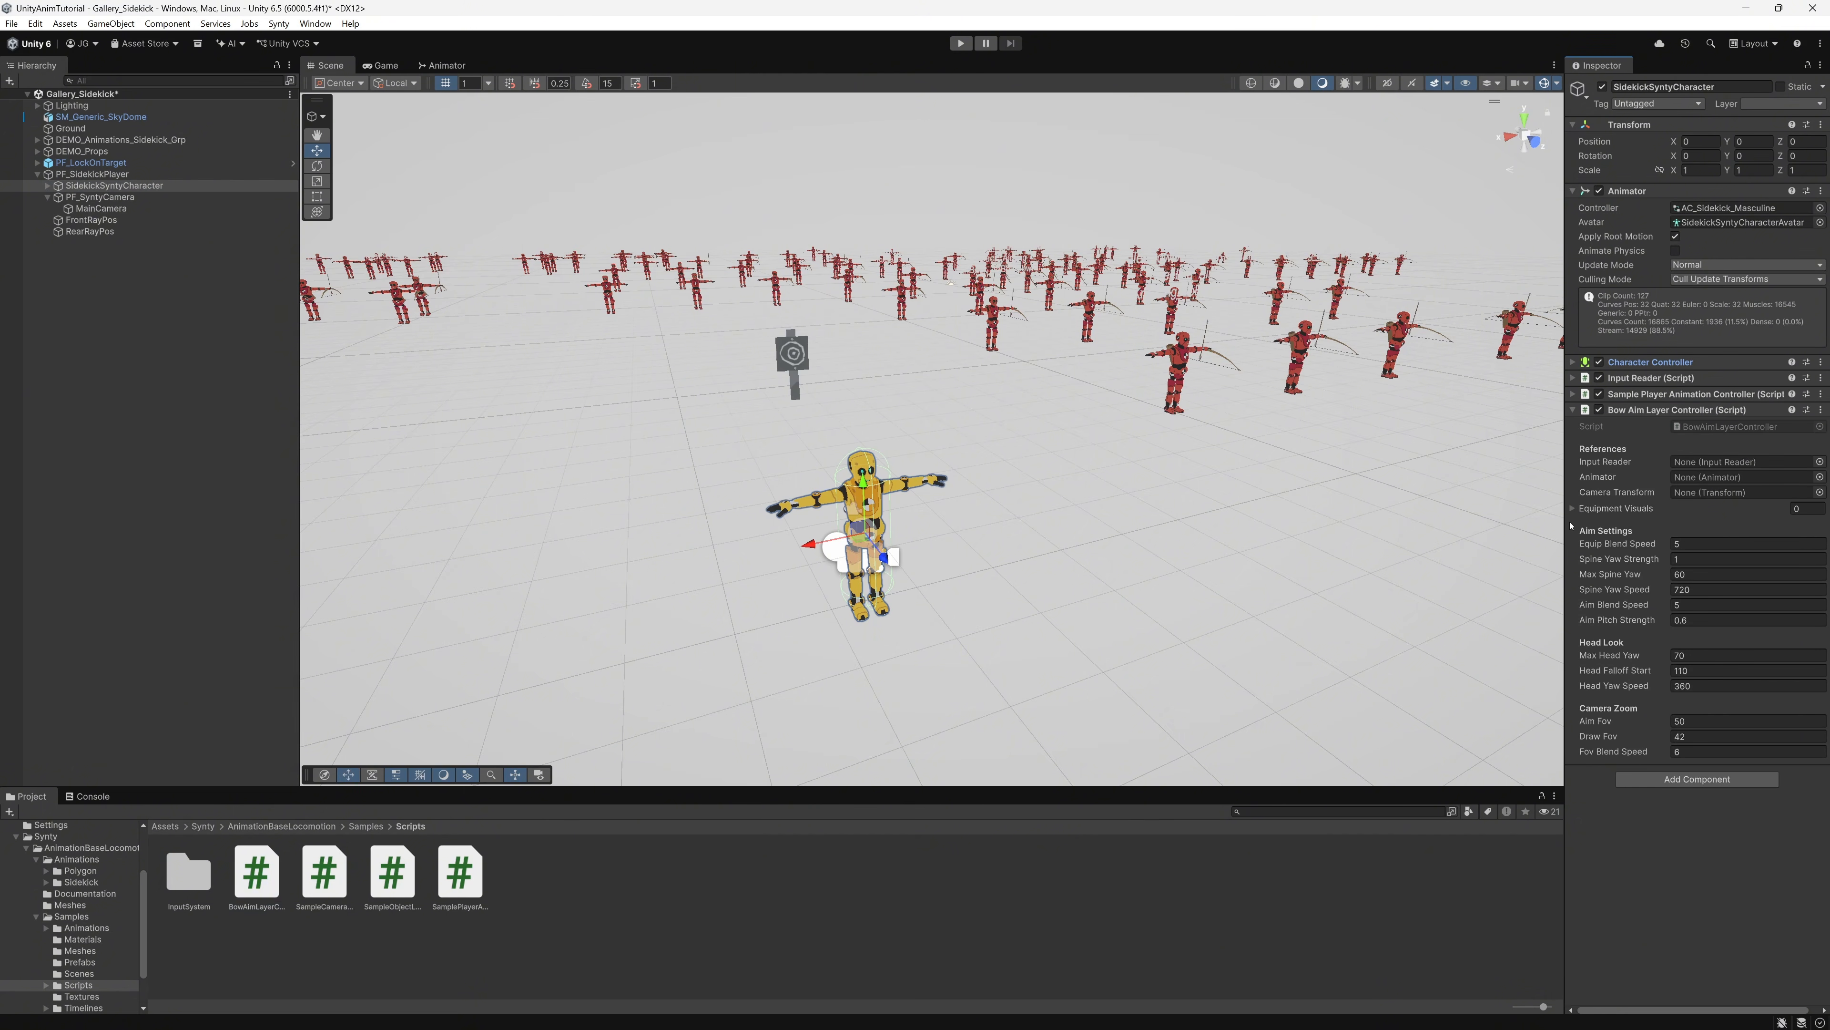
Step: Assign SidekickSyntyCharacter as Bow Aim Layer Controller's Input Reader and Animator, and MainCamera as its Camera Transform
left_click(1819, 461)
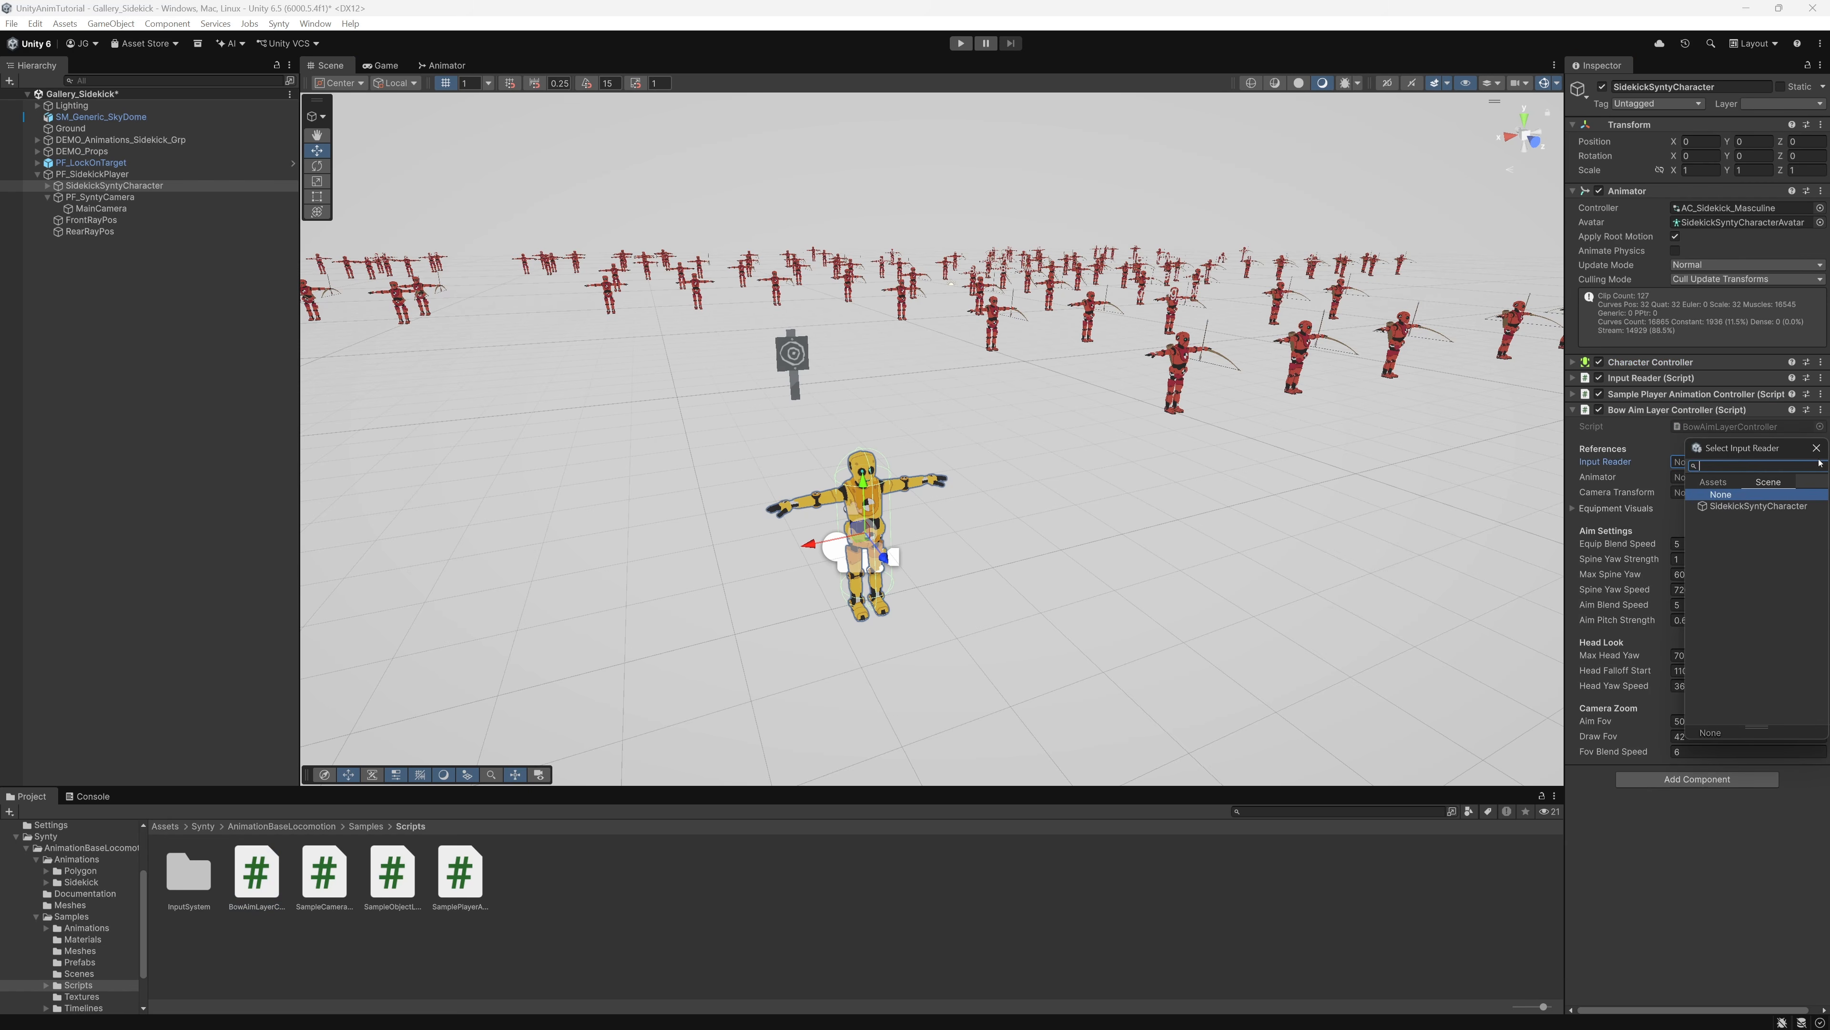
double_click(1762, 505)
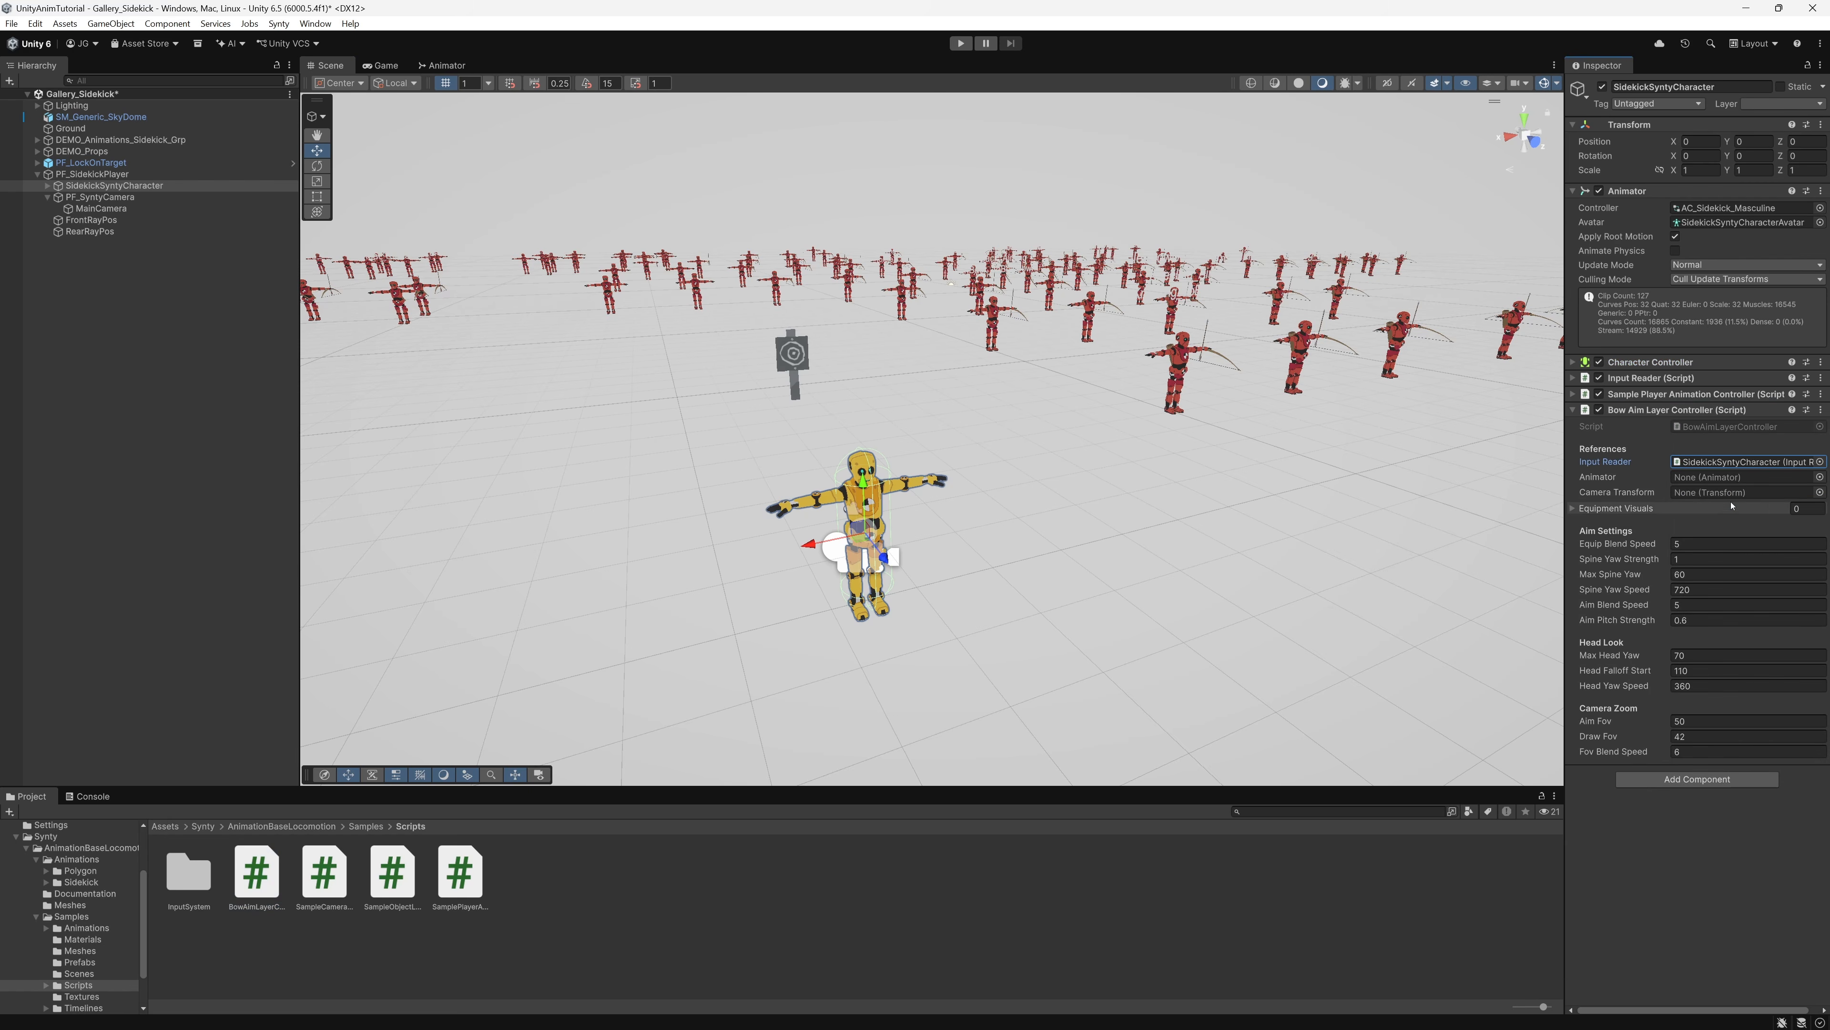
left_click_drag(1527, 486, 1508, 485)
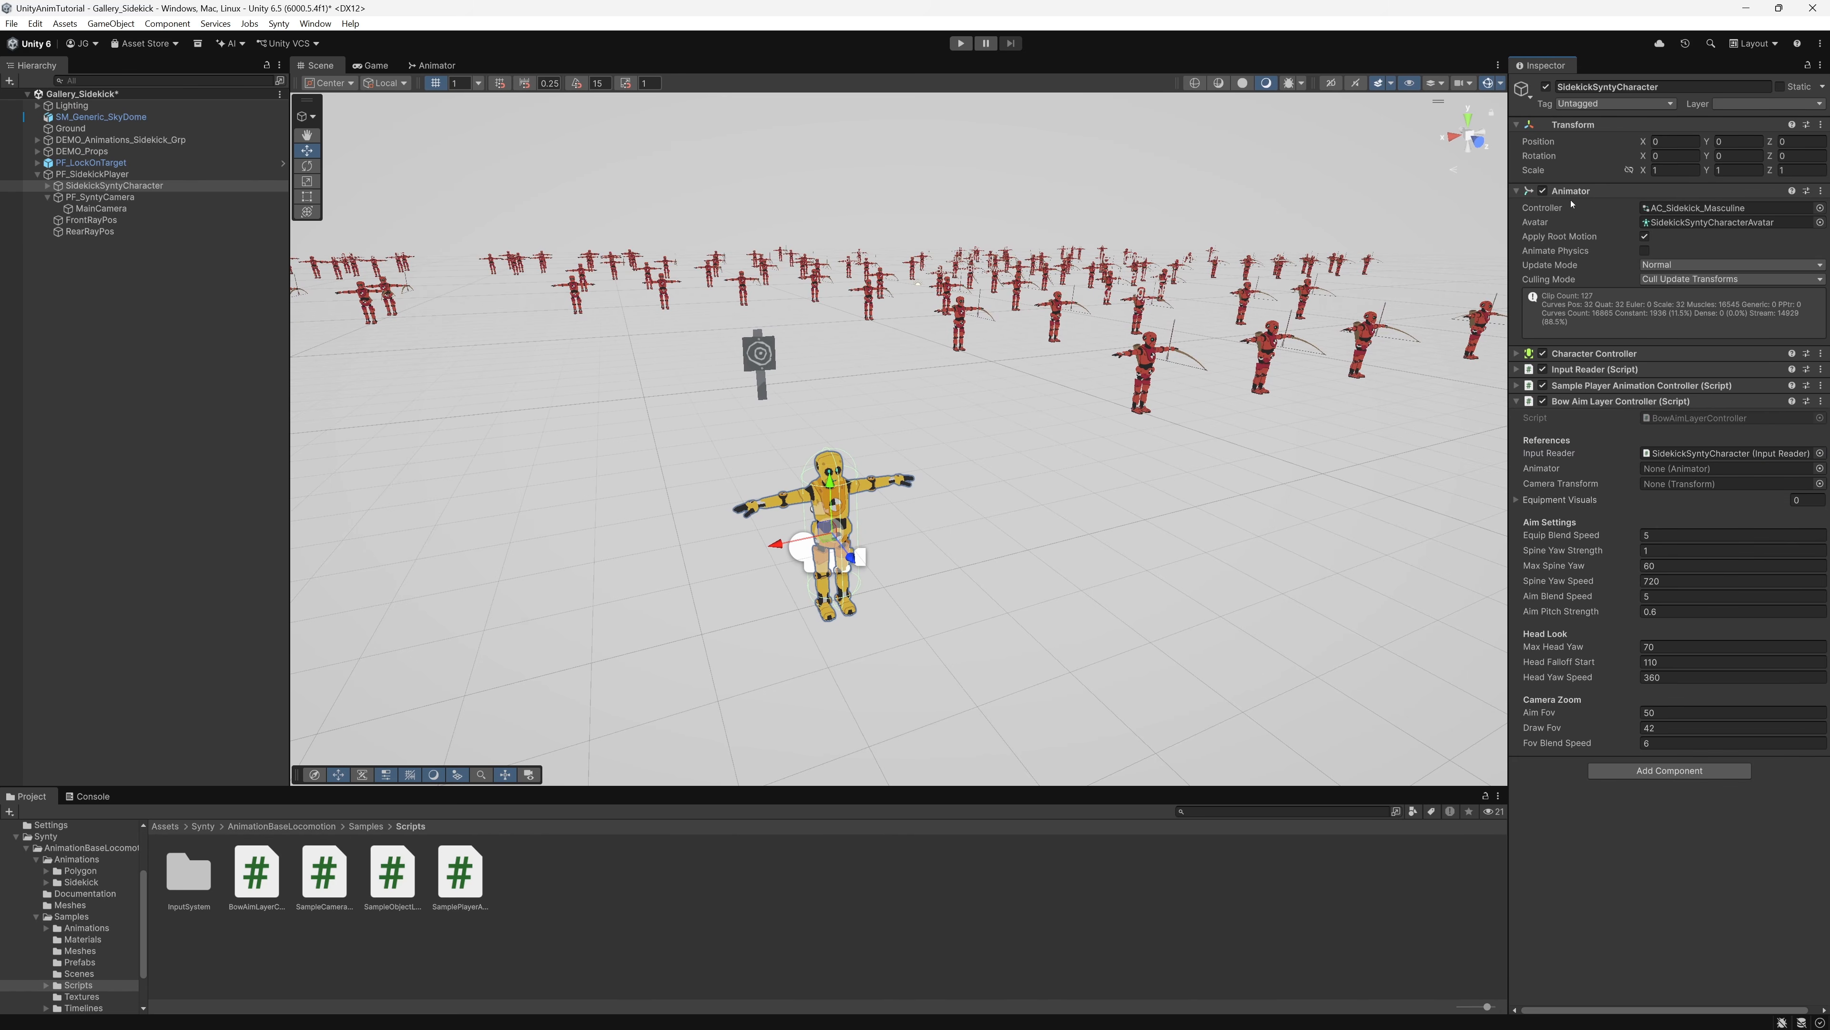
left_click_drag(1570, 192, 1678, 472)
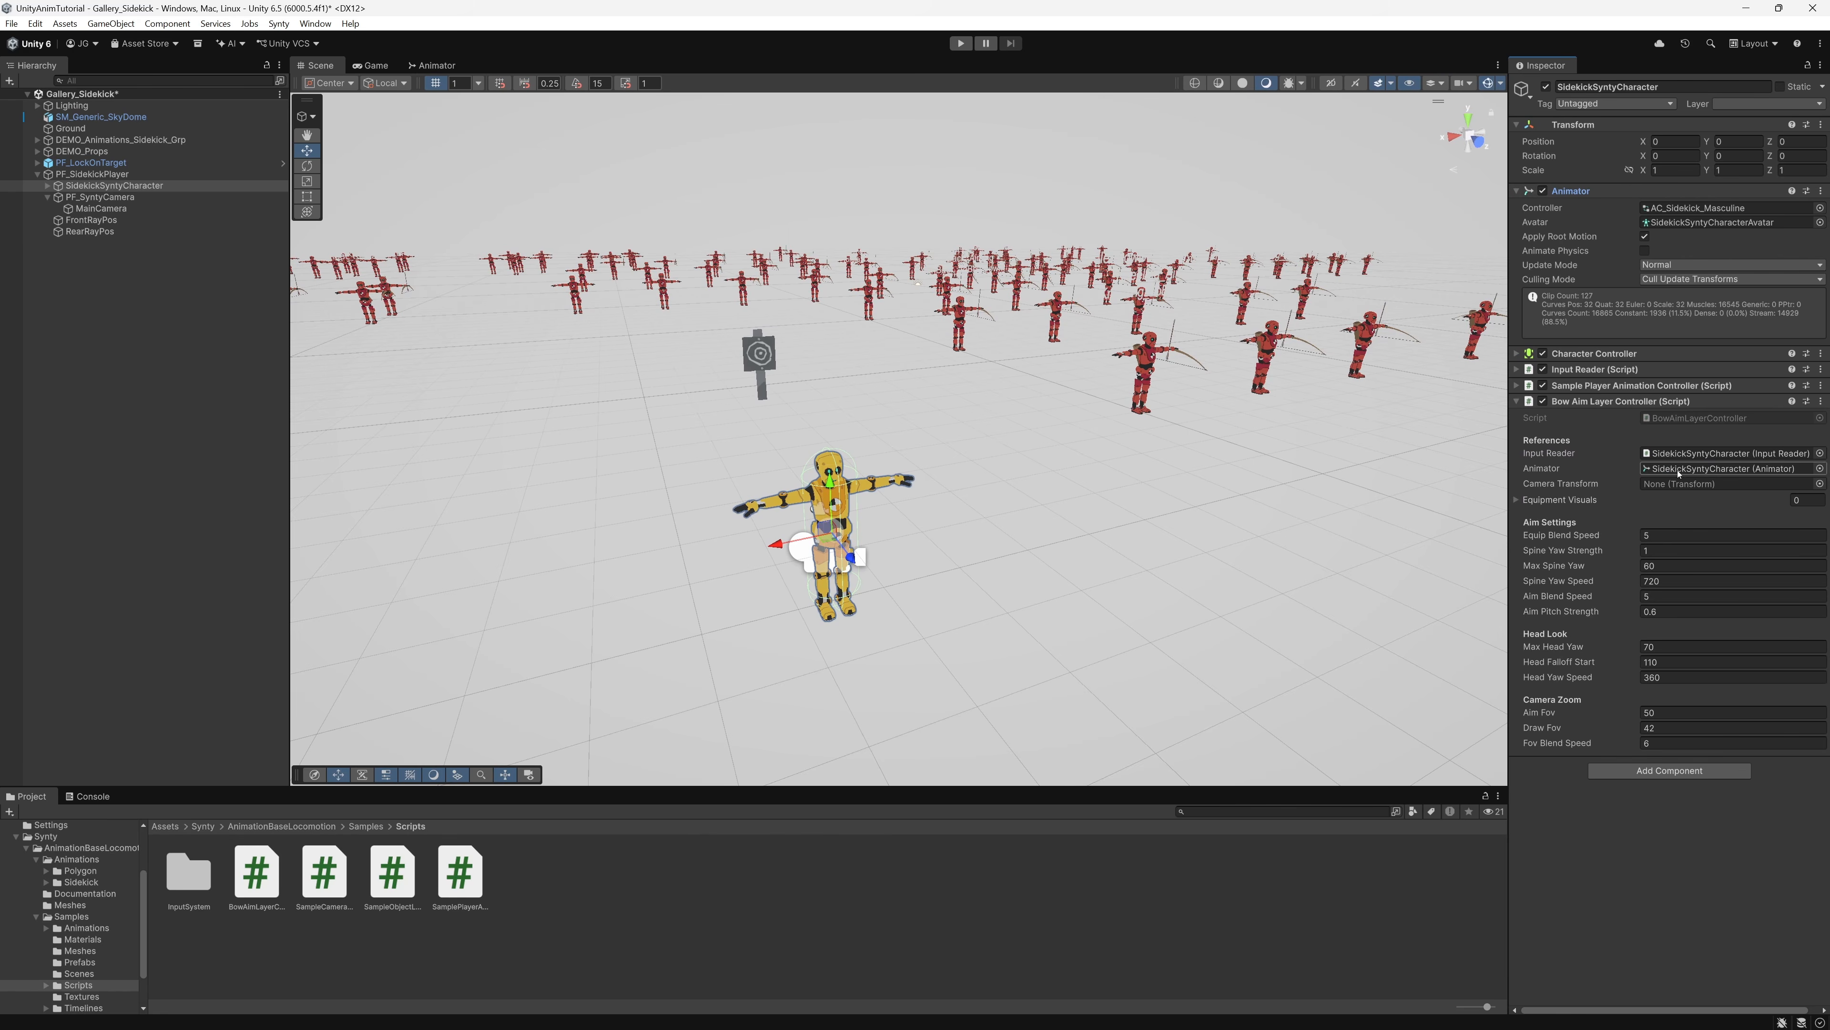
left_click(1661, 486)
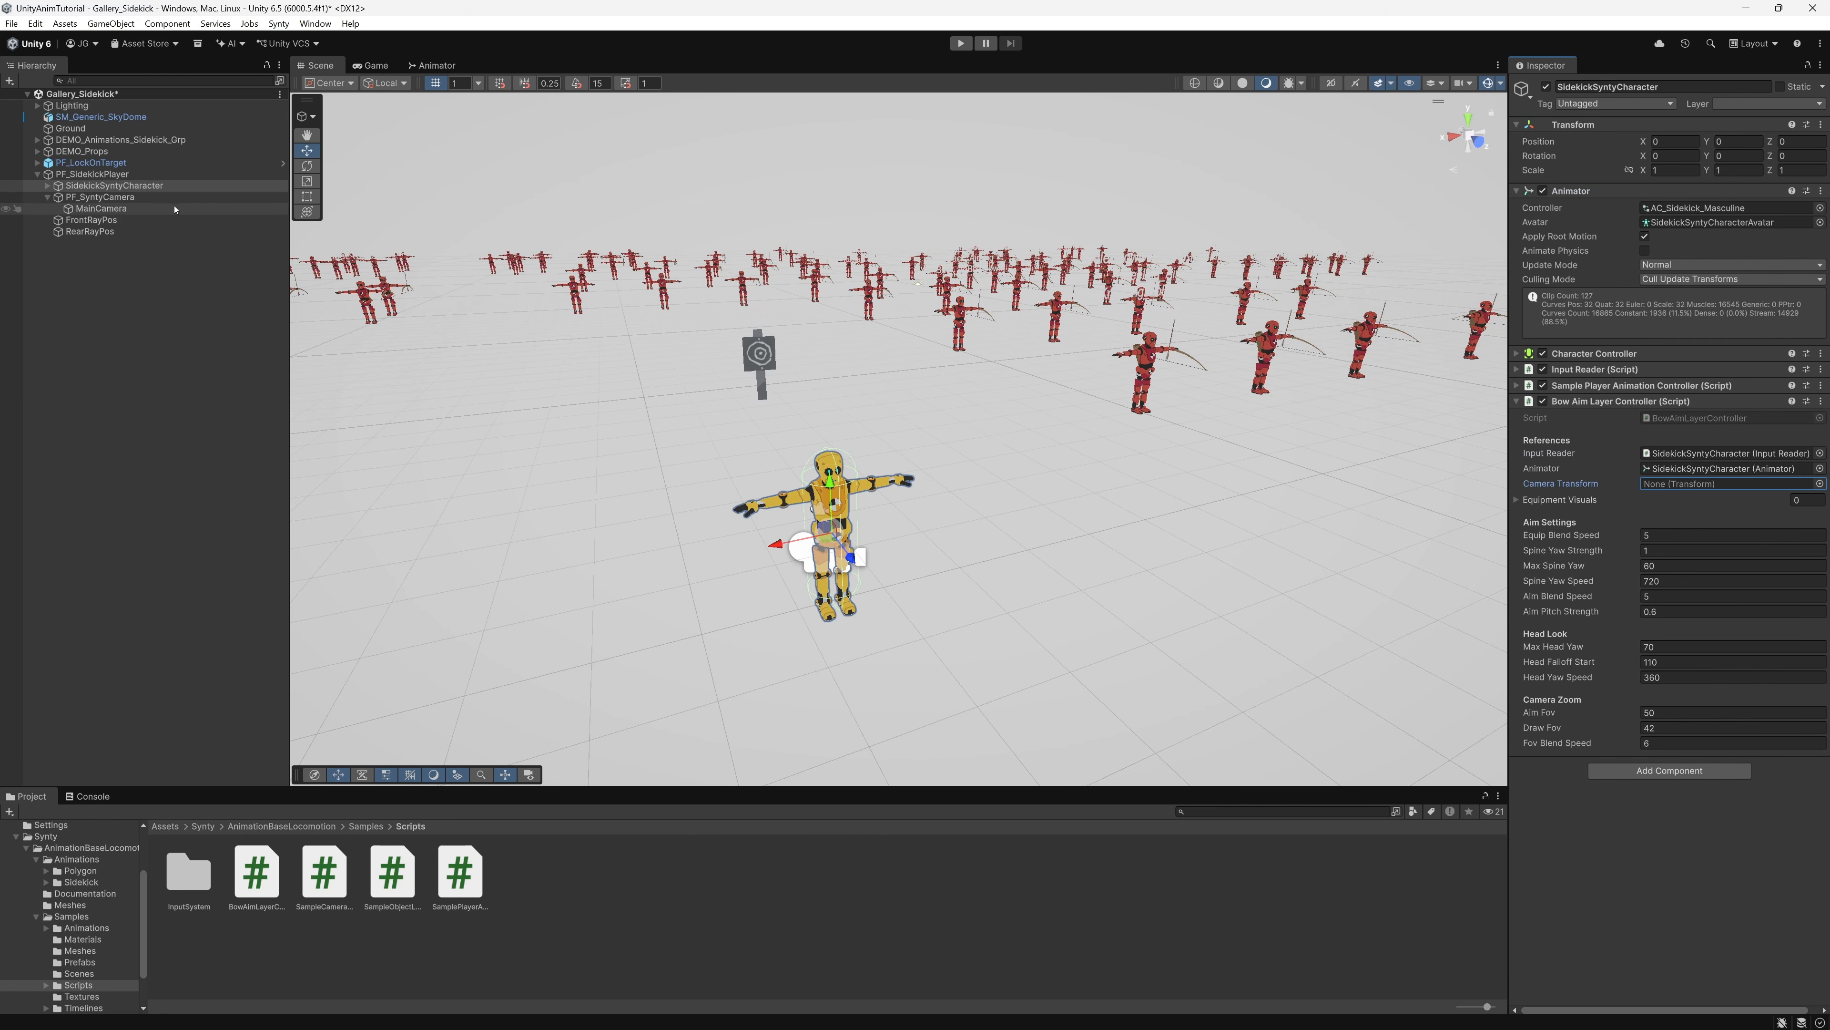
left_click_drag(105, 209, 1687, 487)
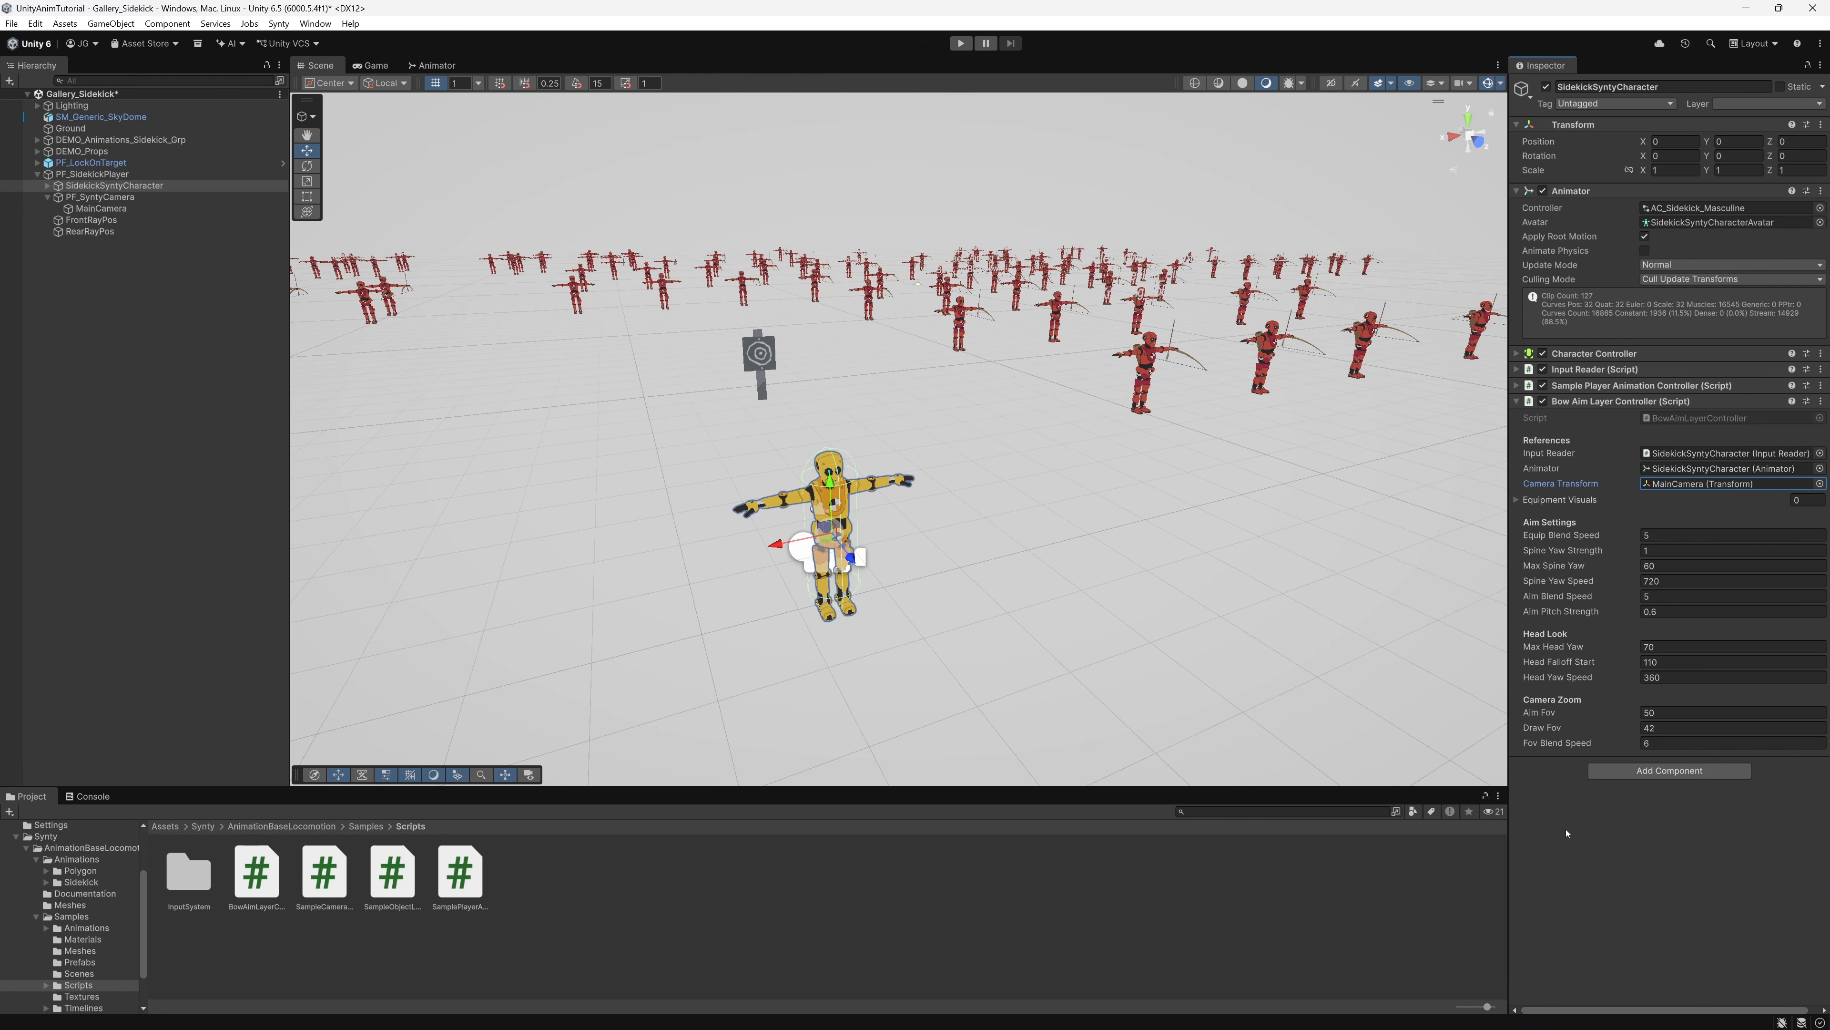
left_click(1554, 895)
Step: Set the BowAim layer's weight to 0 in the AC_Sidekick_Masculine animator controller
left_click(1684, 208)
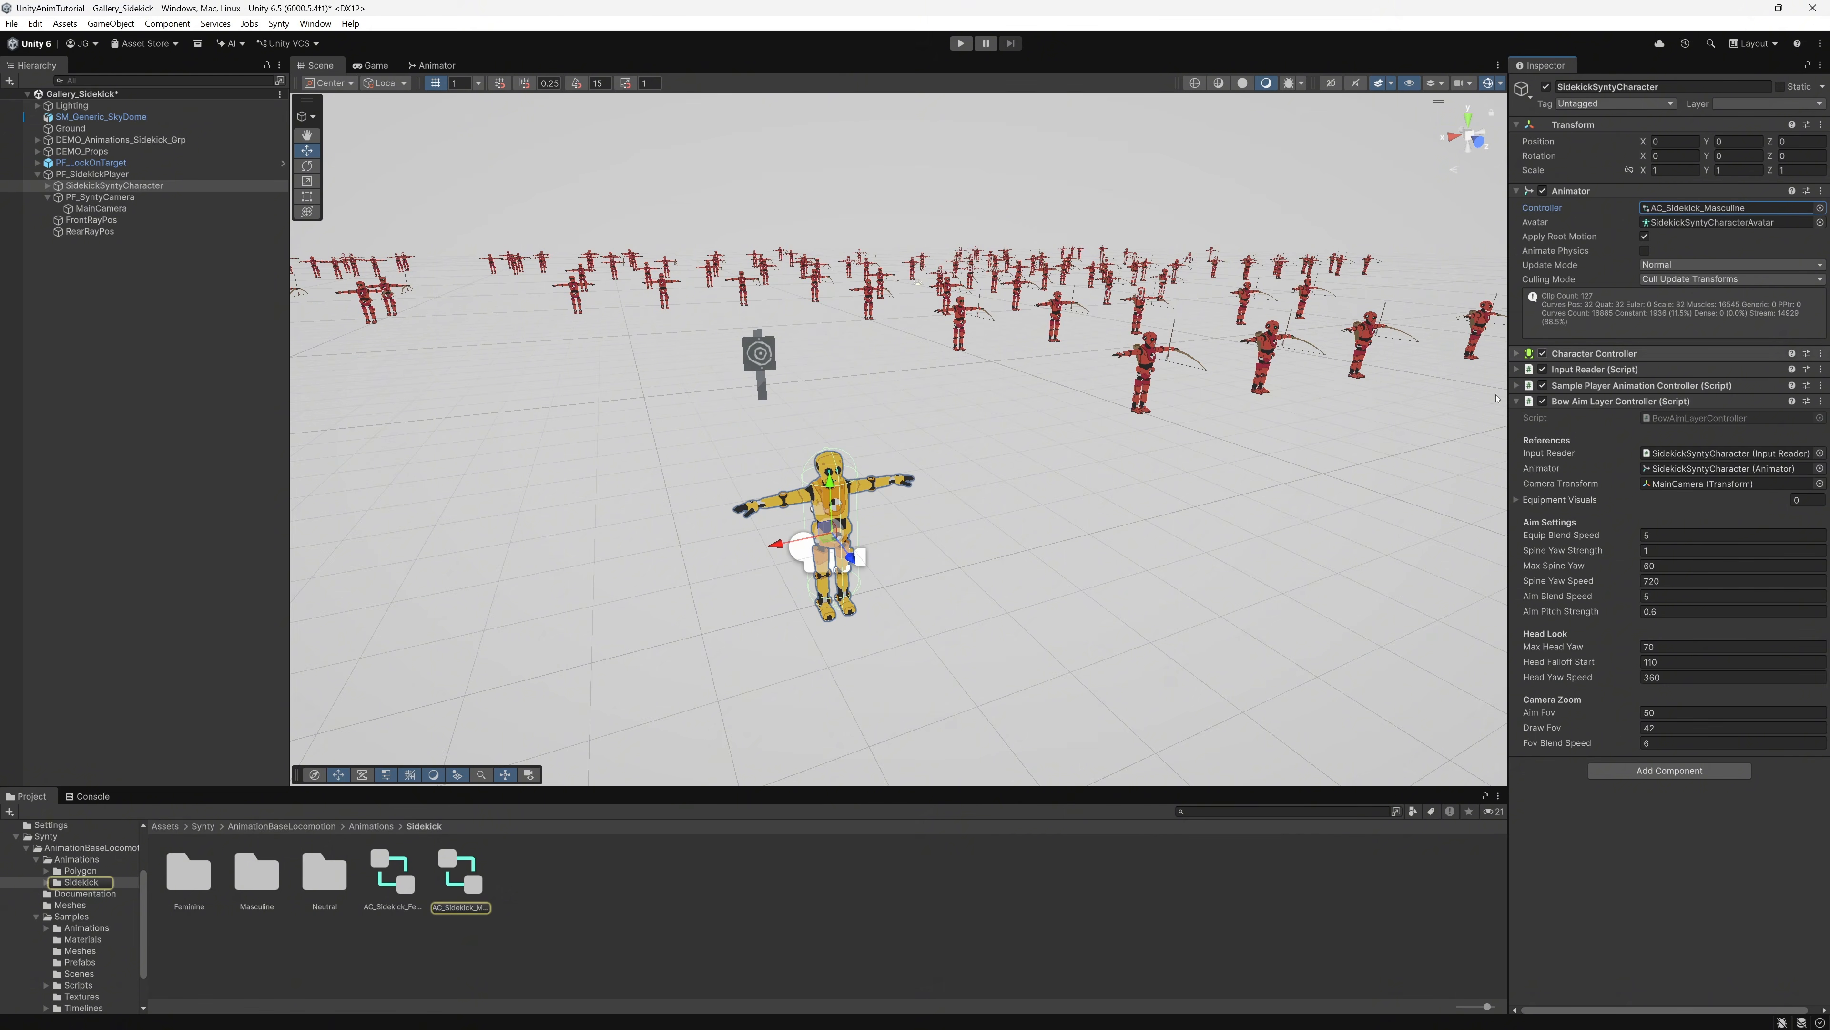
double_click(462, 874)
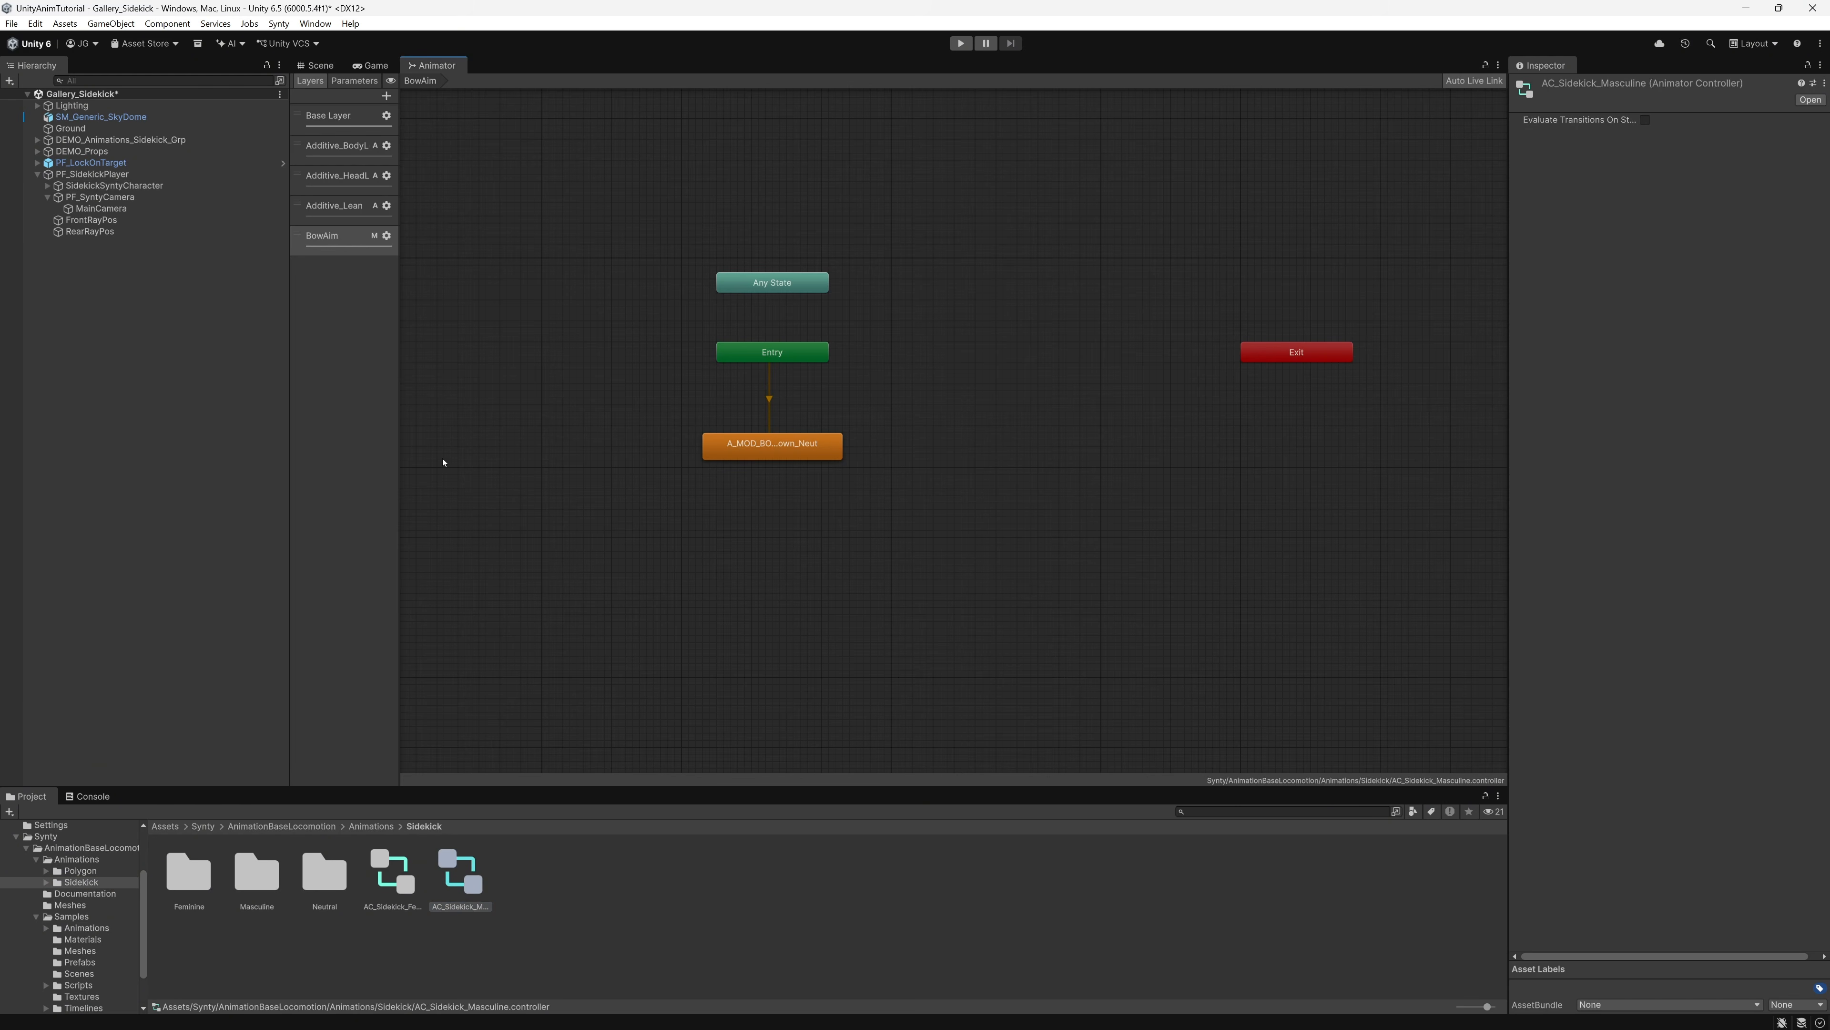
left_click(388, 240)
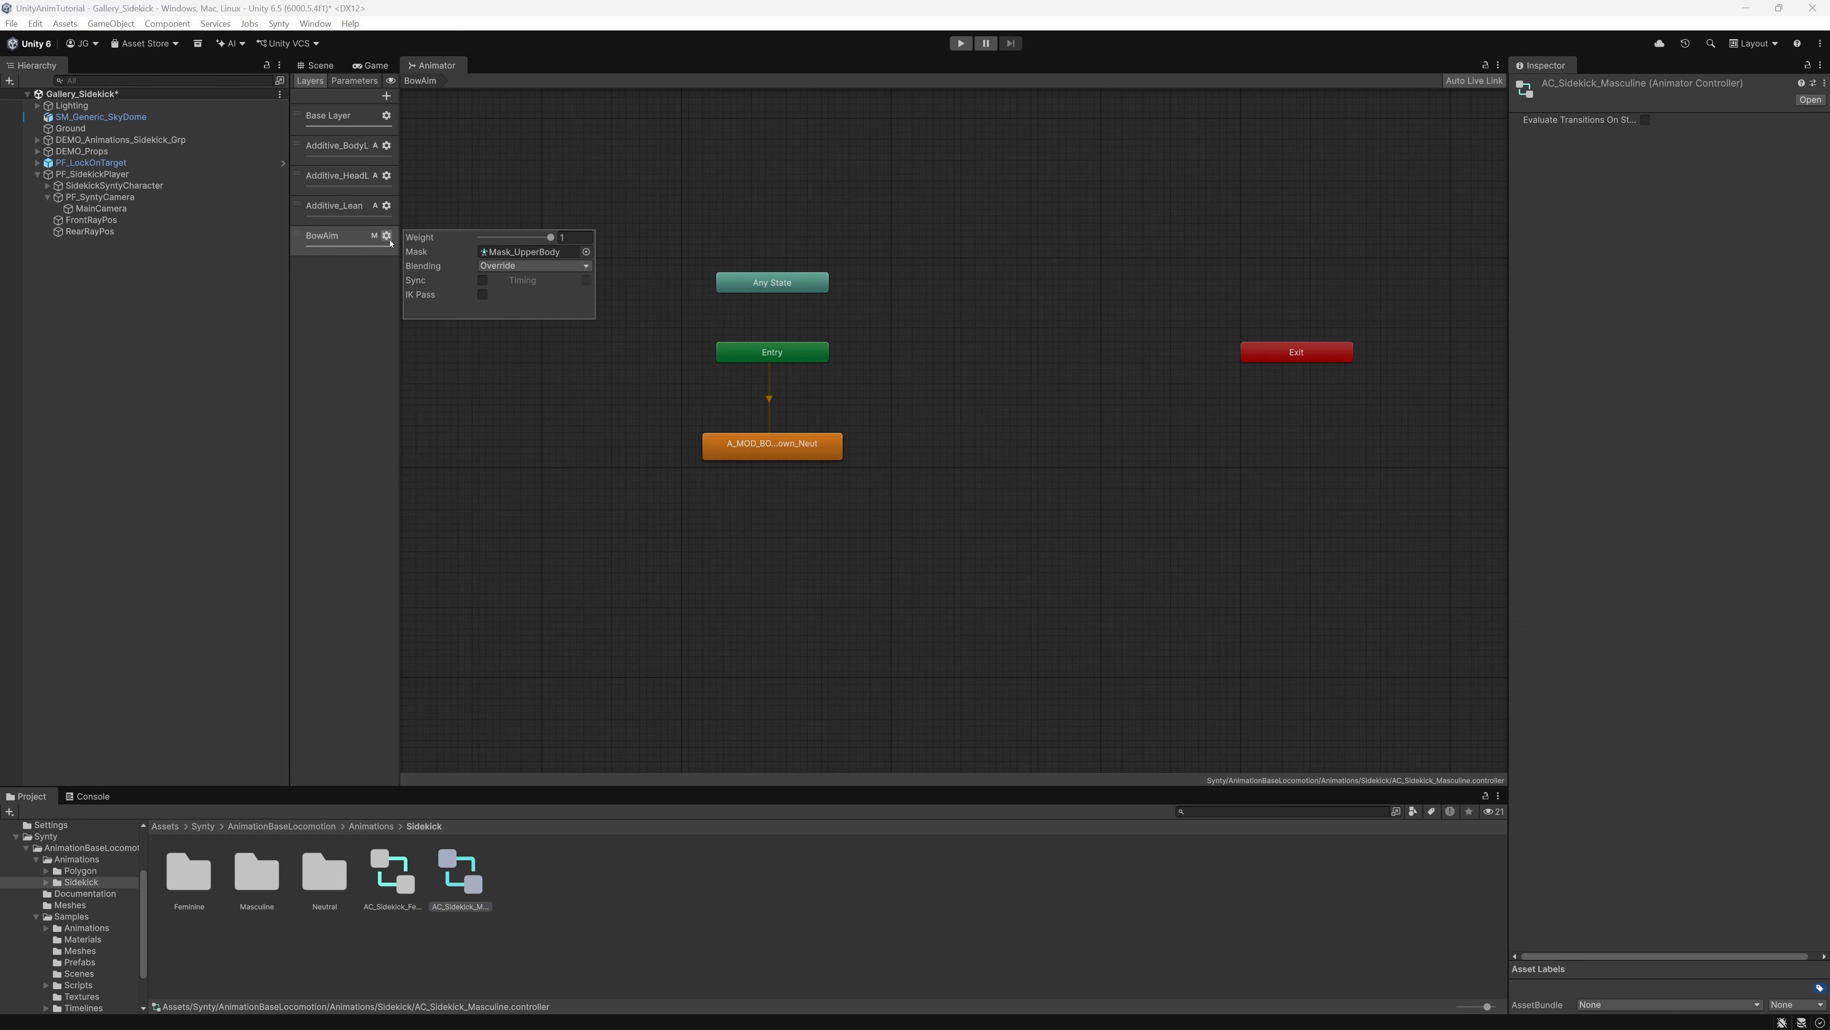
left_click_drag(489, 241, 455, 239)
left_click(374, 371)
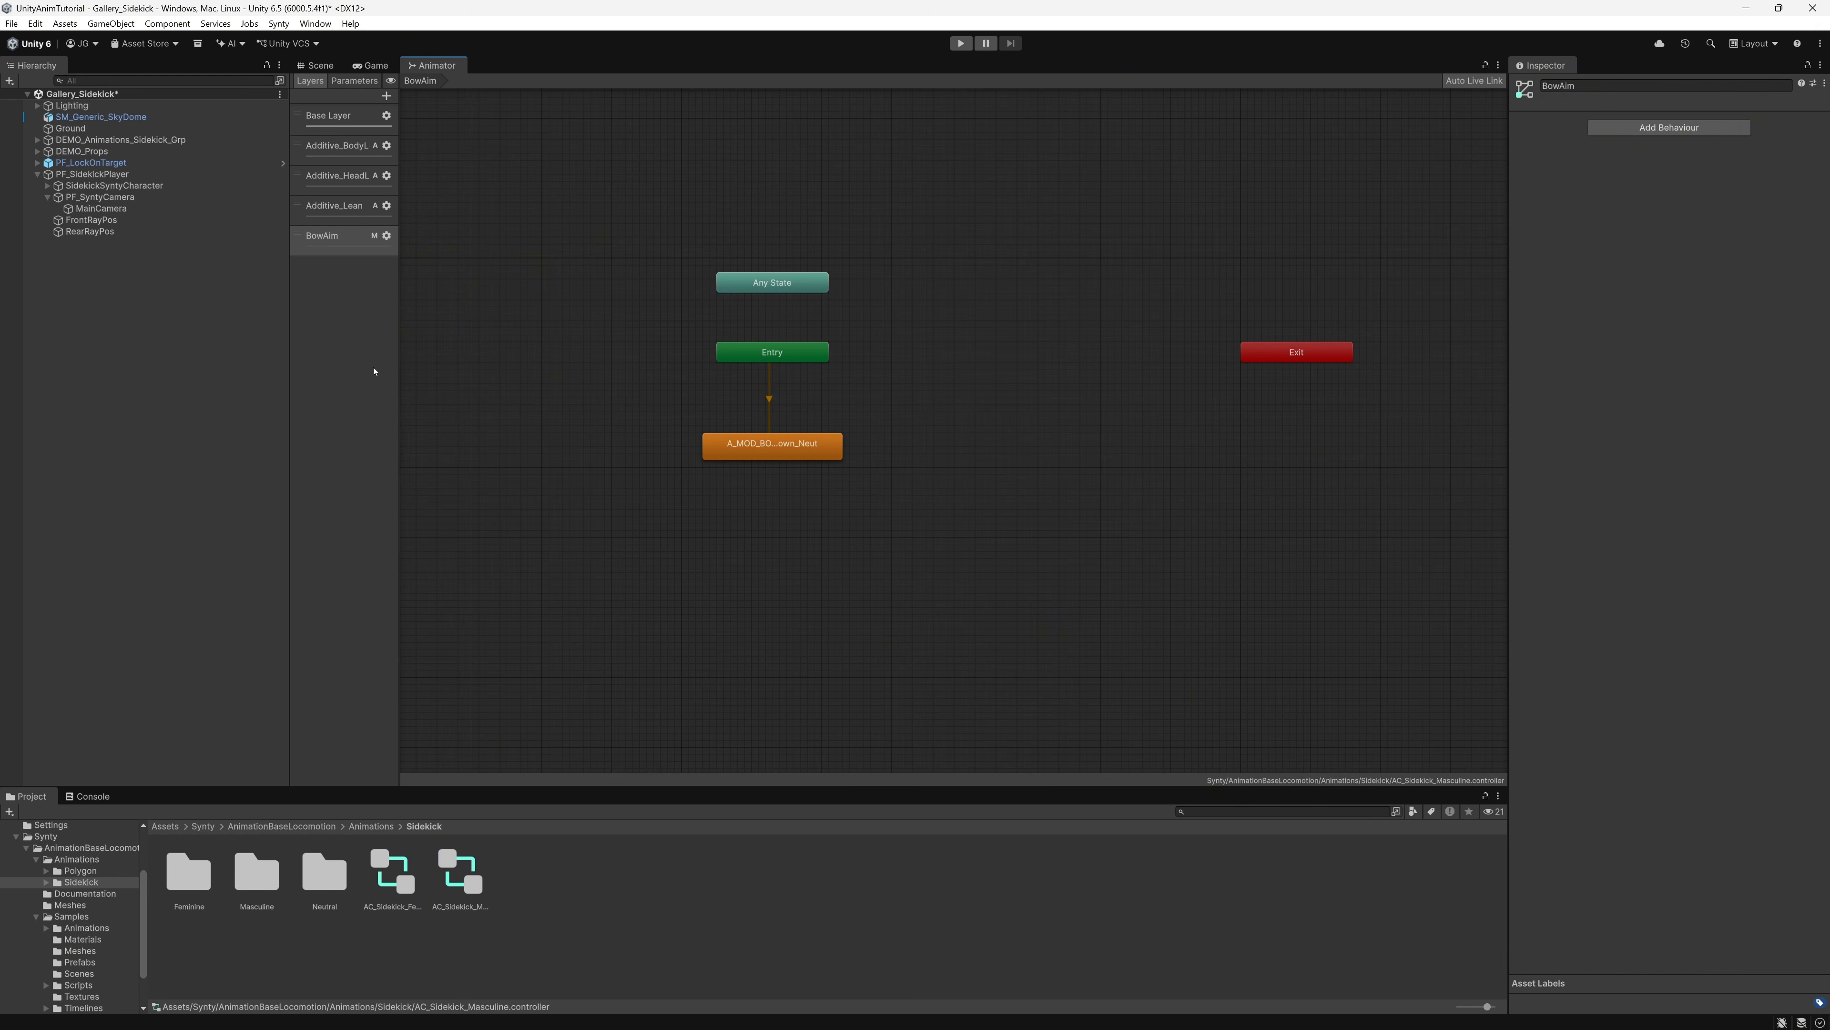
Step: Add two Bool parameters named IsAiming and IsDrawing to the AC_Sidekick_Masculine animator controller
left_click(354, 80)
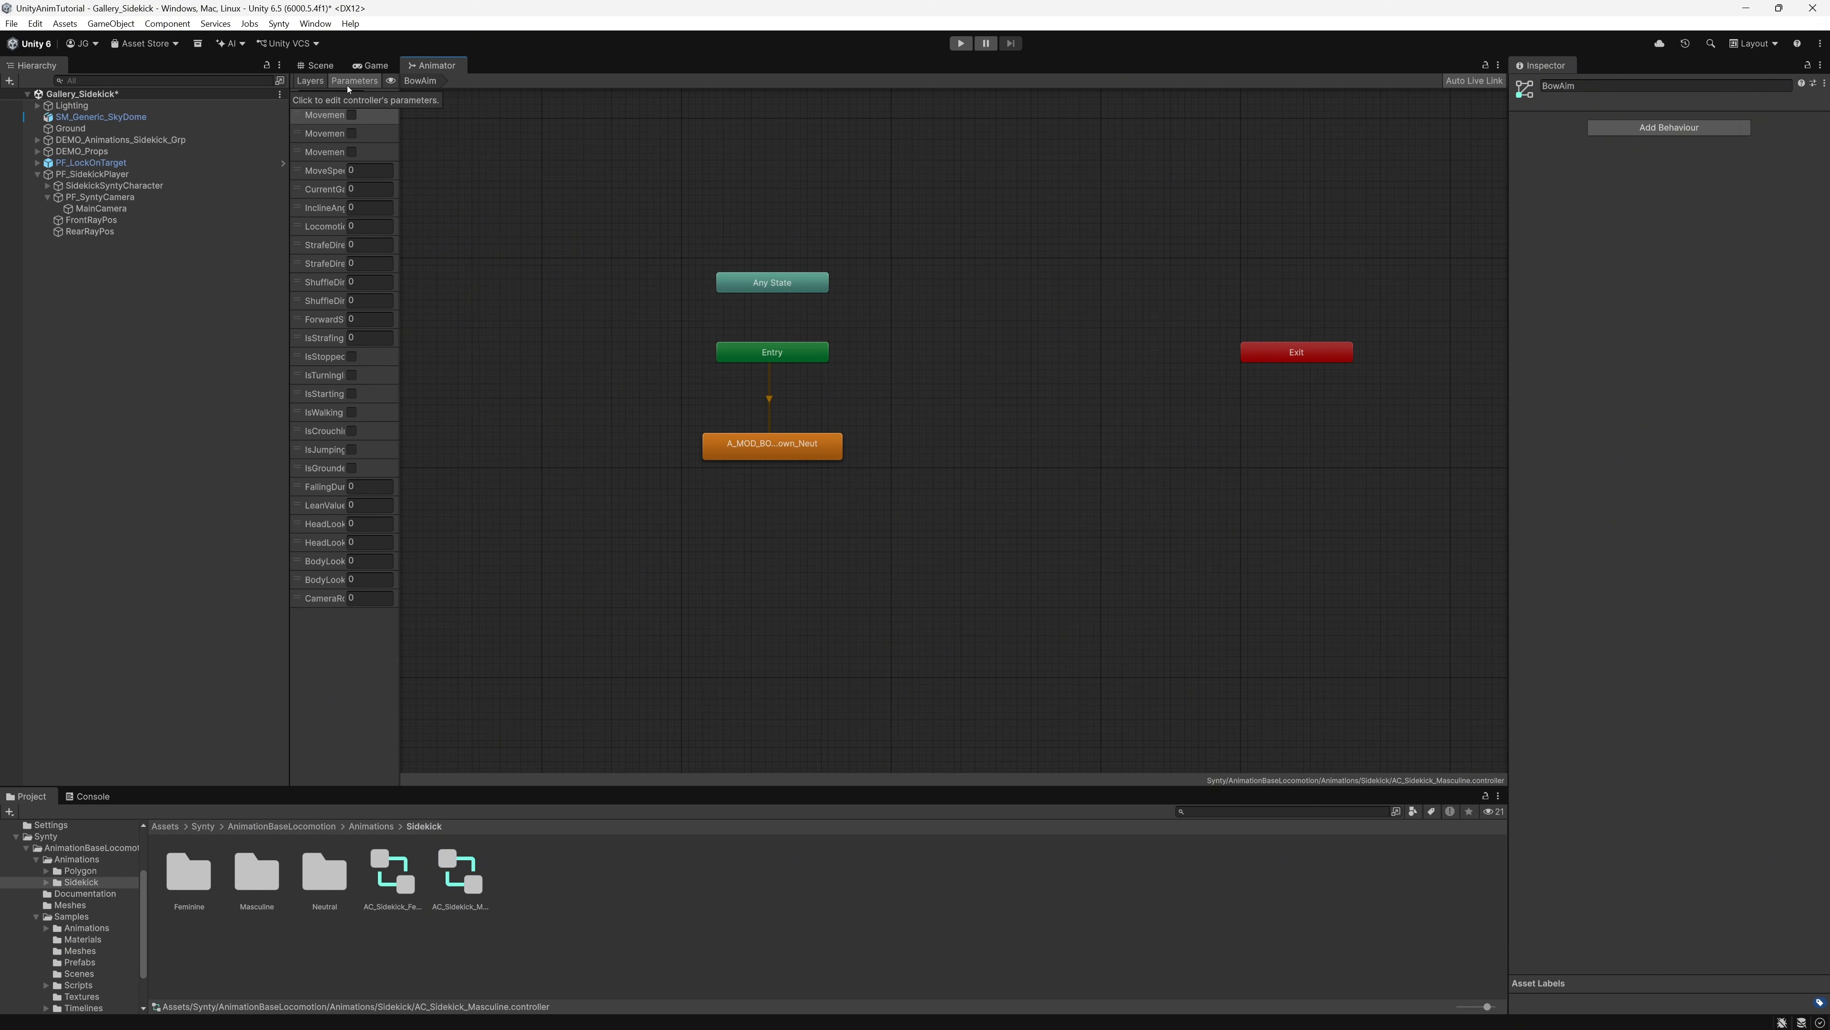
left_click(383, 96)
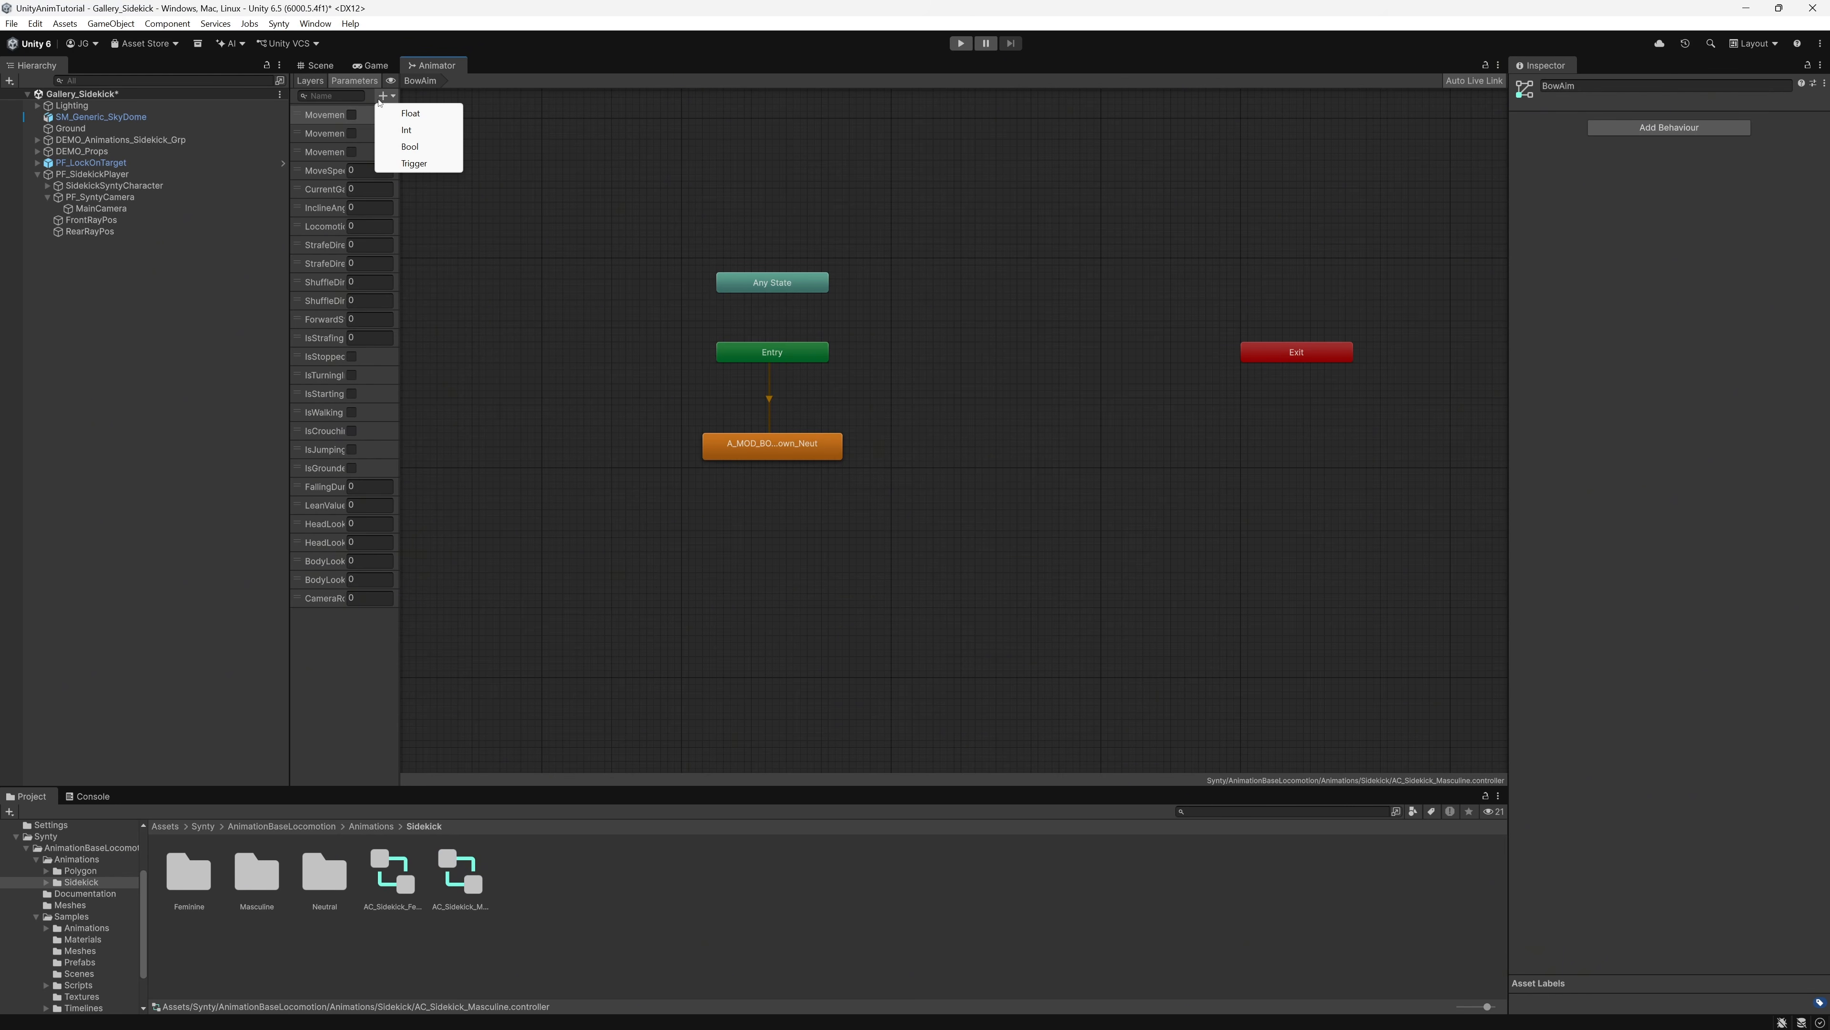
left_click(412, 147)
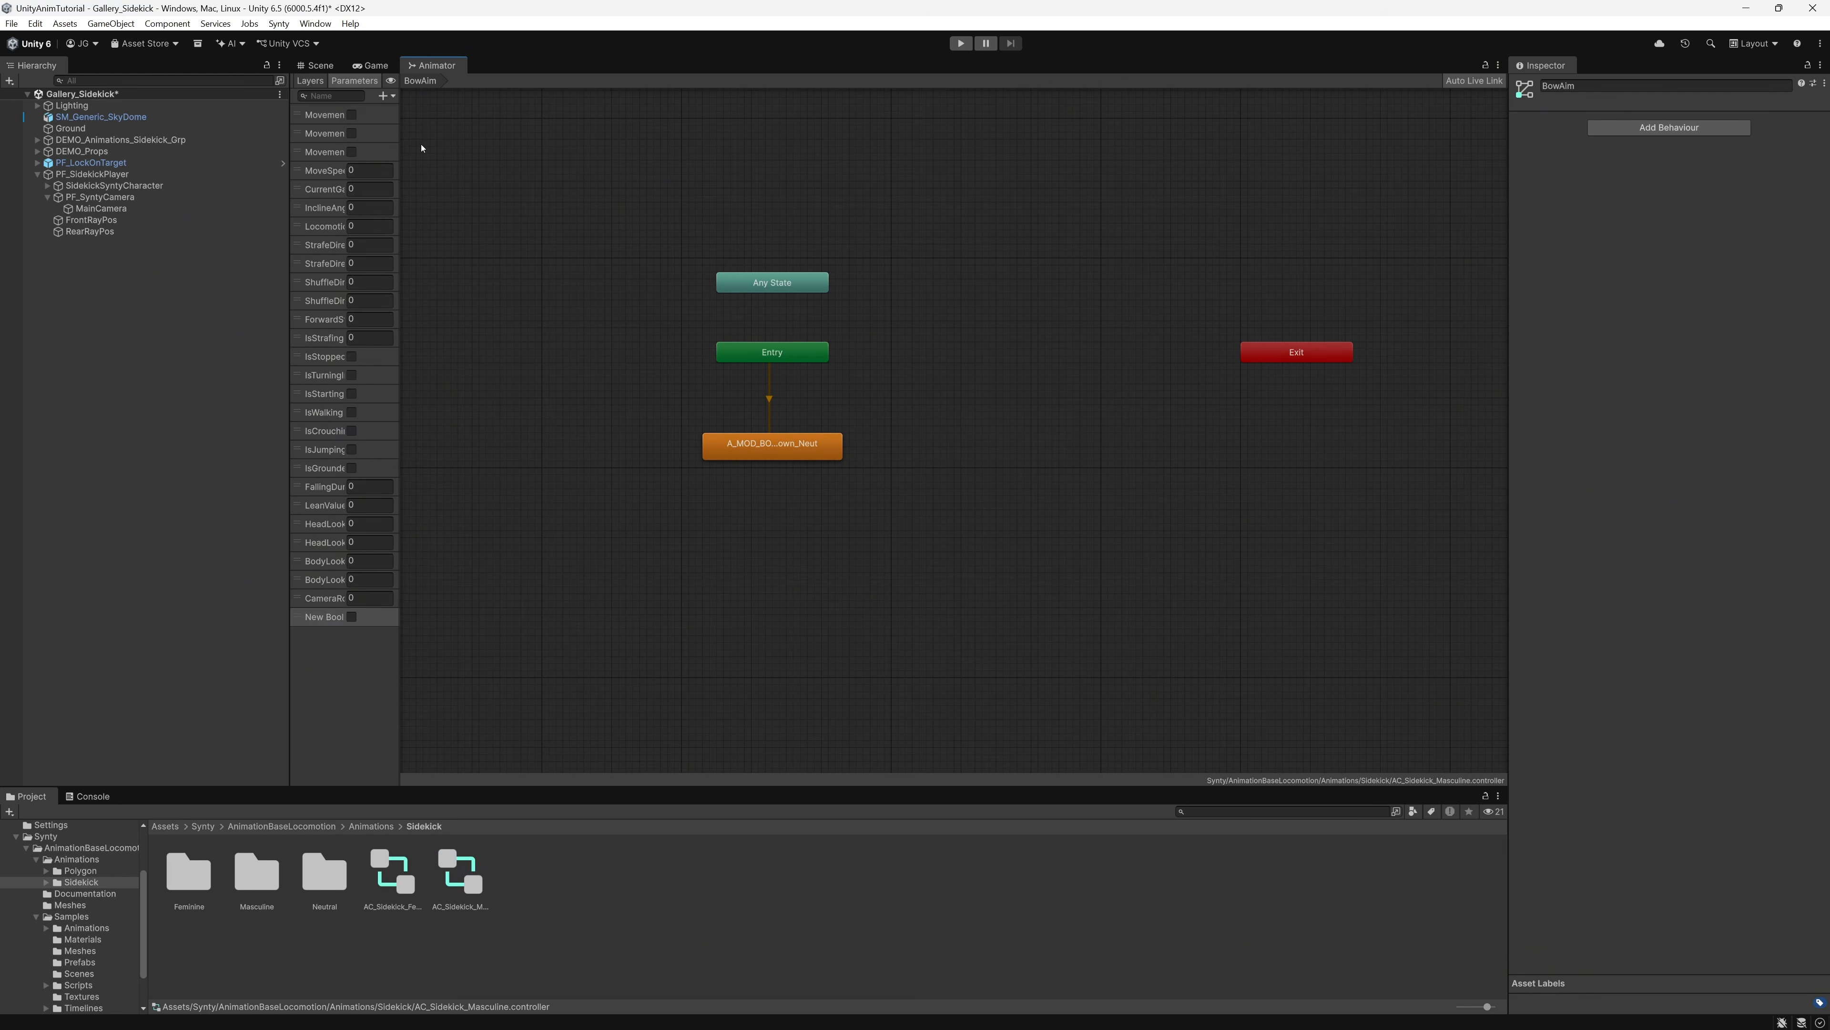
type("IsAiming")
key("Return")
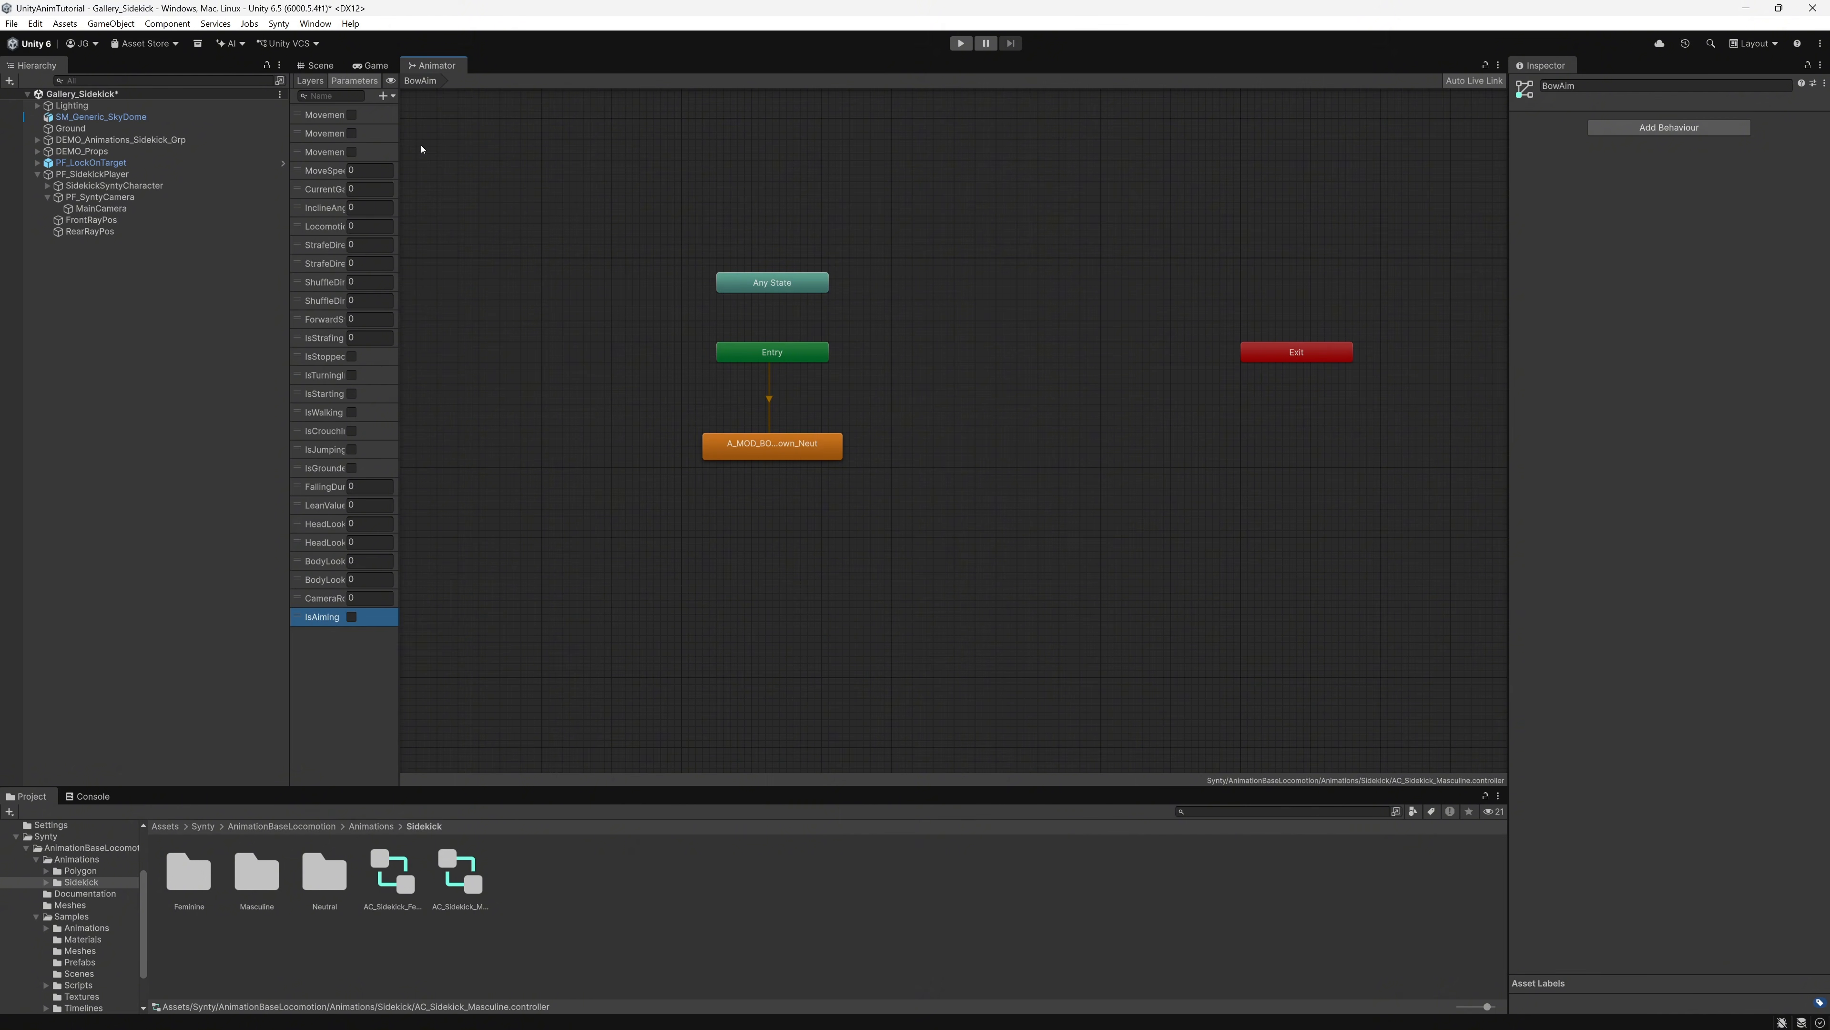
left_click(385, 95)
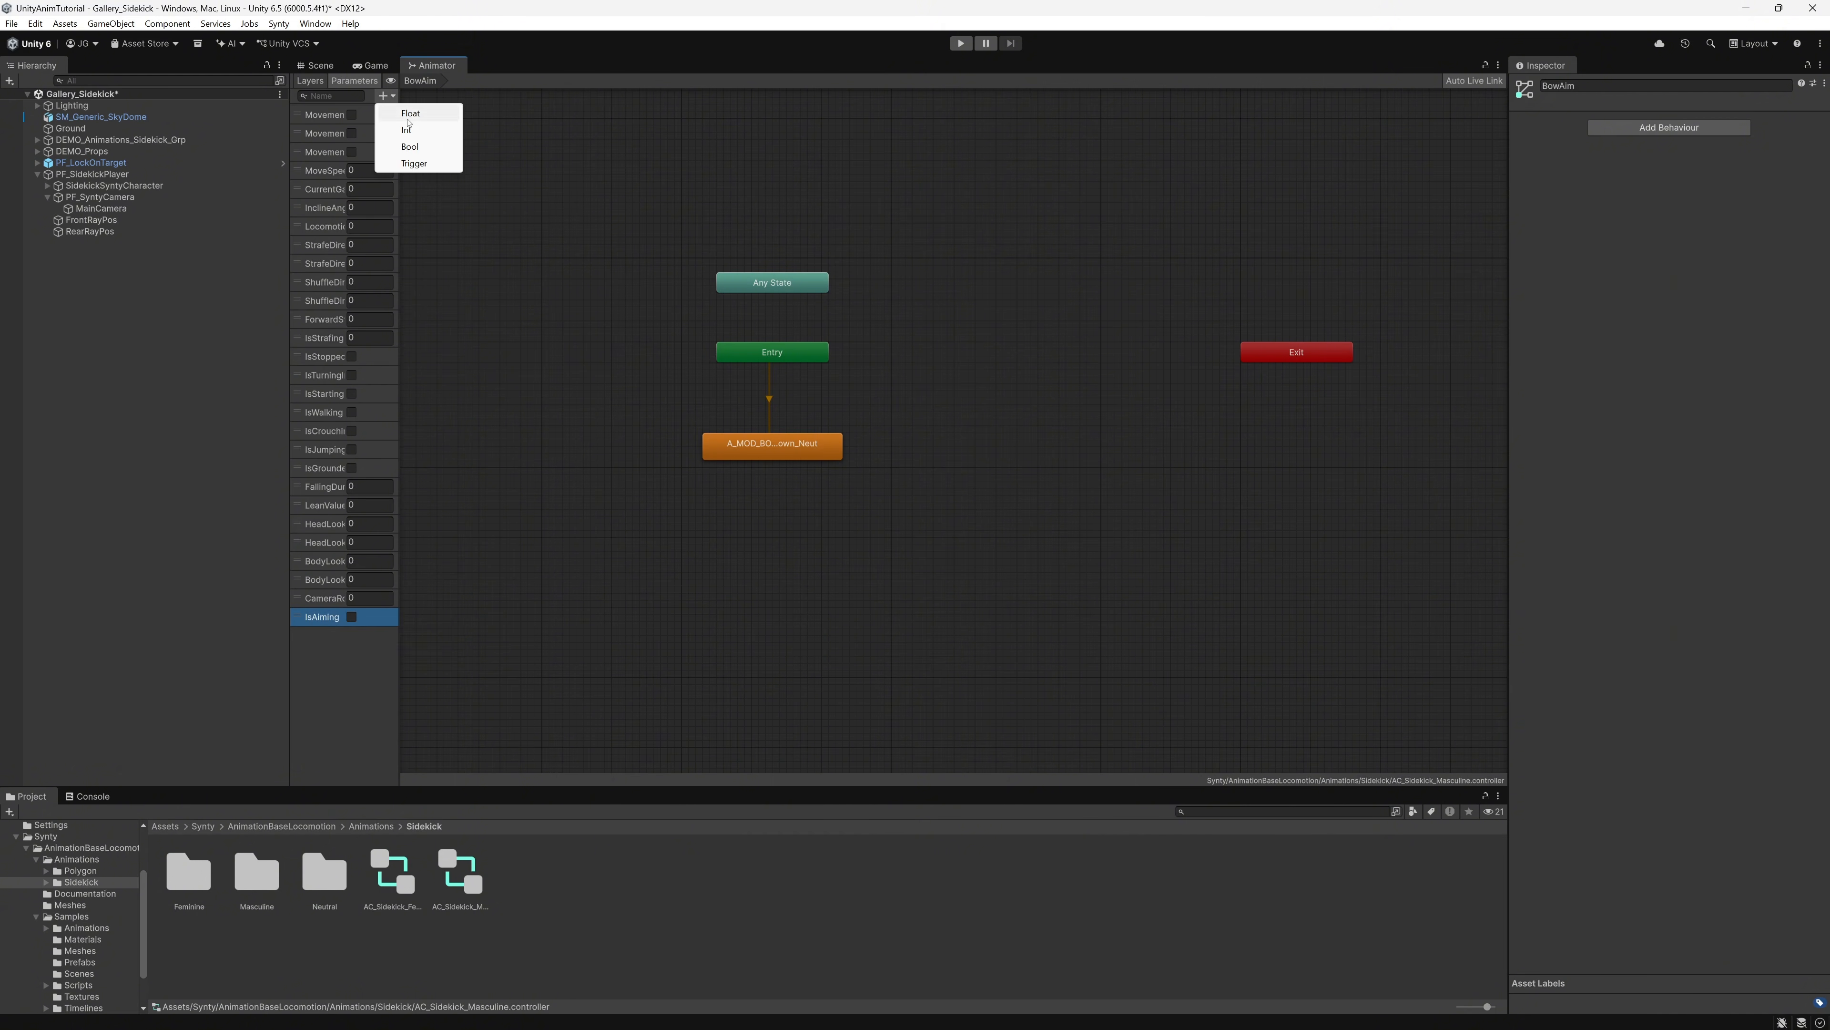
left_click(431, 146)
type("IsDrawing")
key("Return")
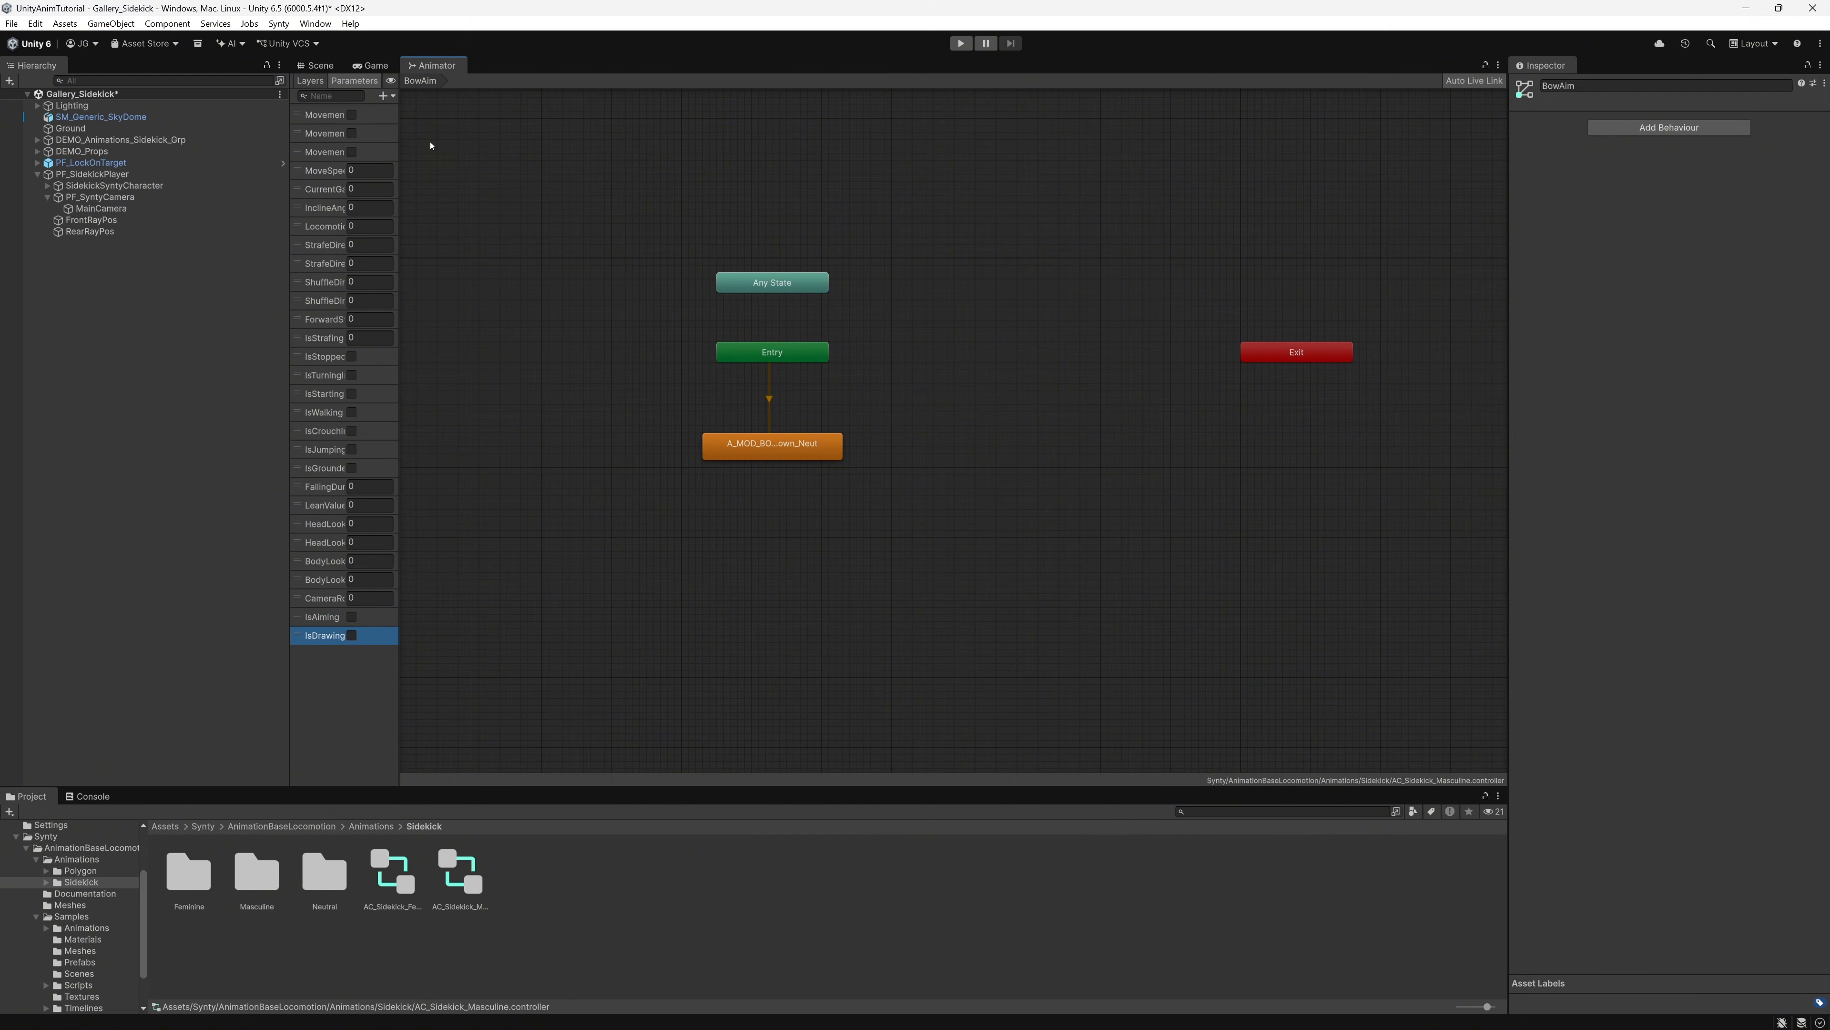
Step: Add a Trigger parameter named Fire to the animator controller
left_click(384, 96)
left_click(428, 162)
type("Fire")
key("Return")
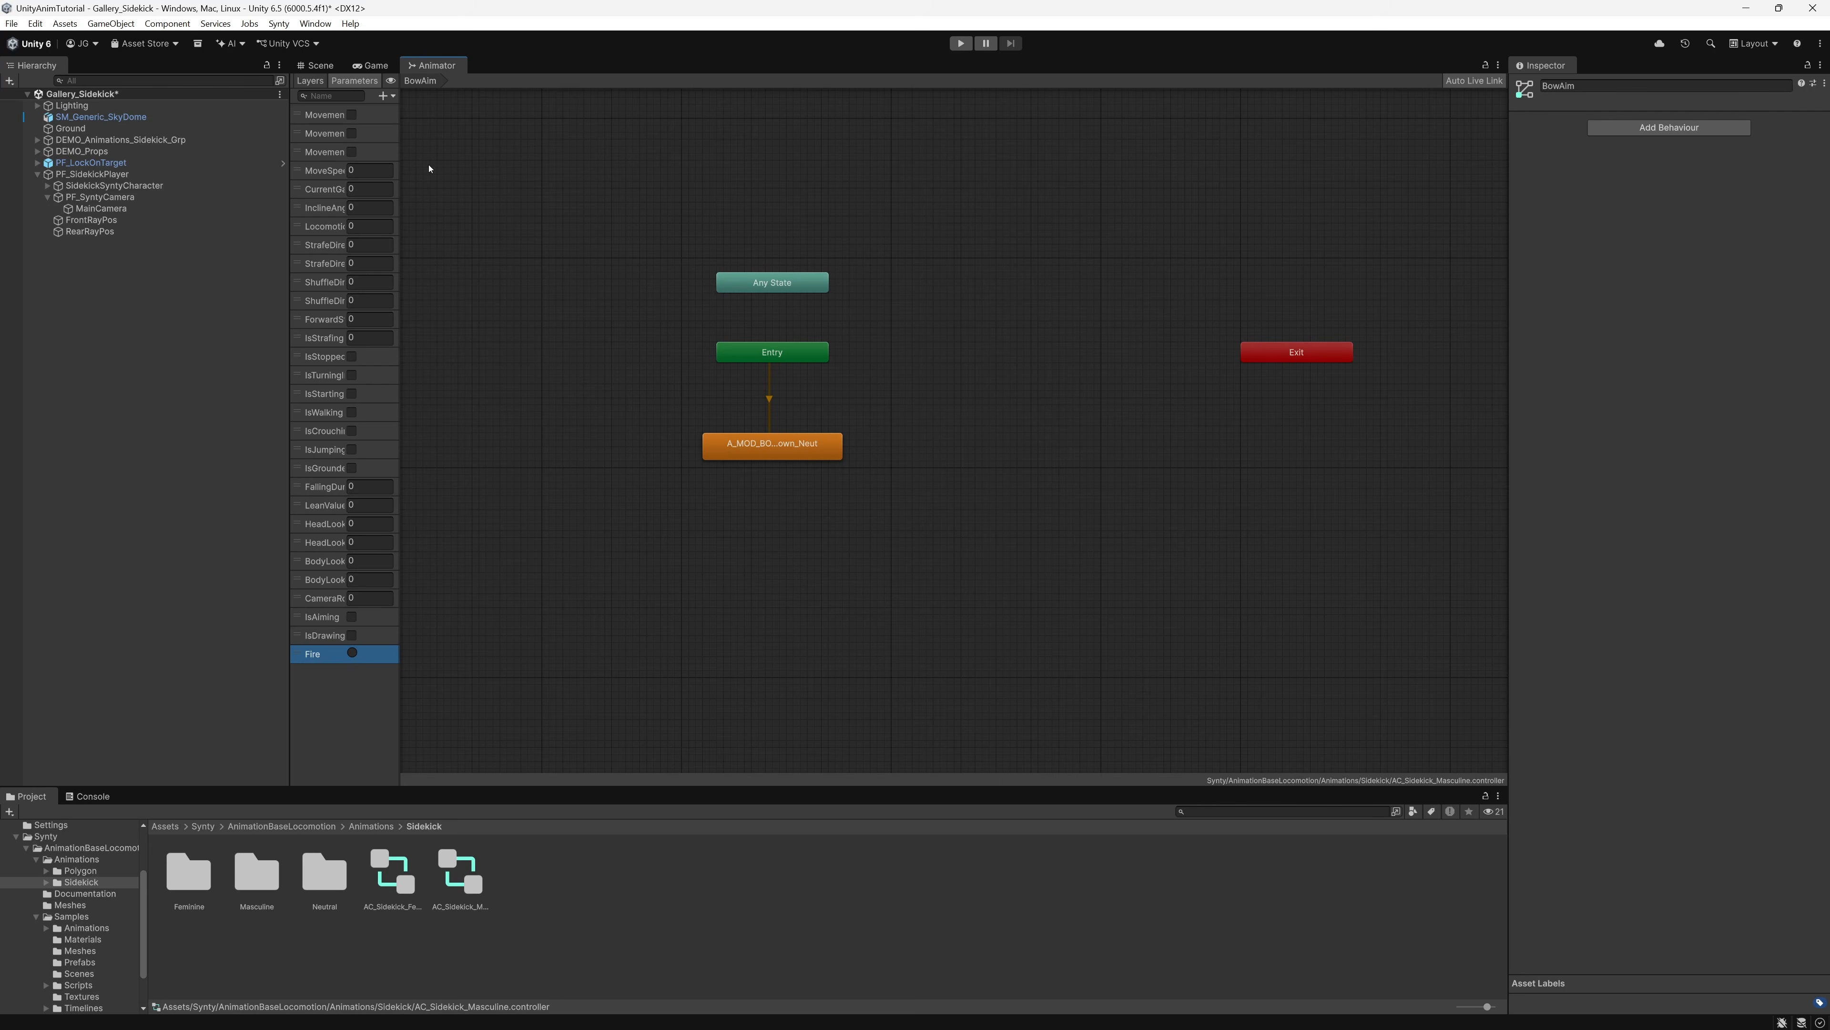
Step: Open the project folder Synty/AnimationBowCombat/Animations/Sidekick/Neutral/Standing/Idle and give the project browser more height
left_click(25, 848)
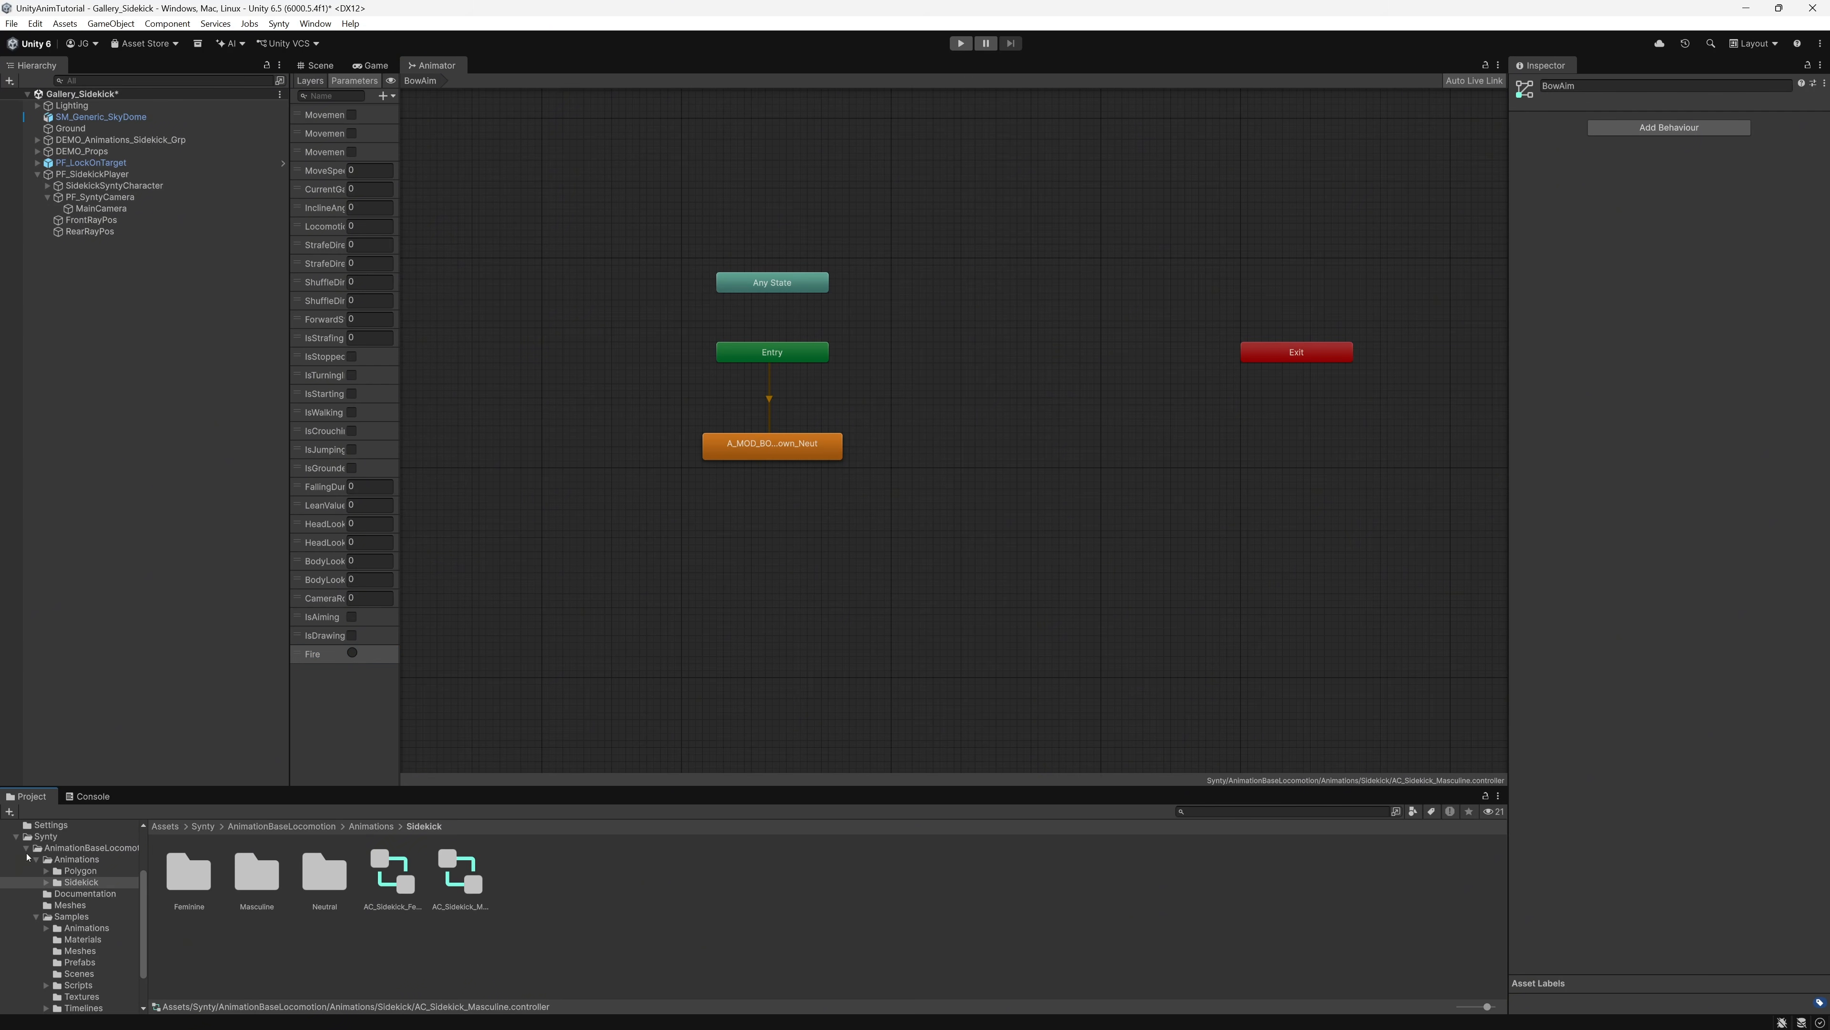
left_click(89, 938)
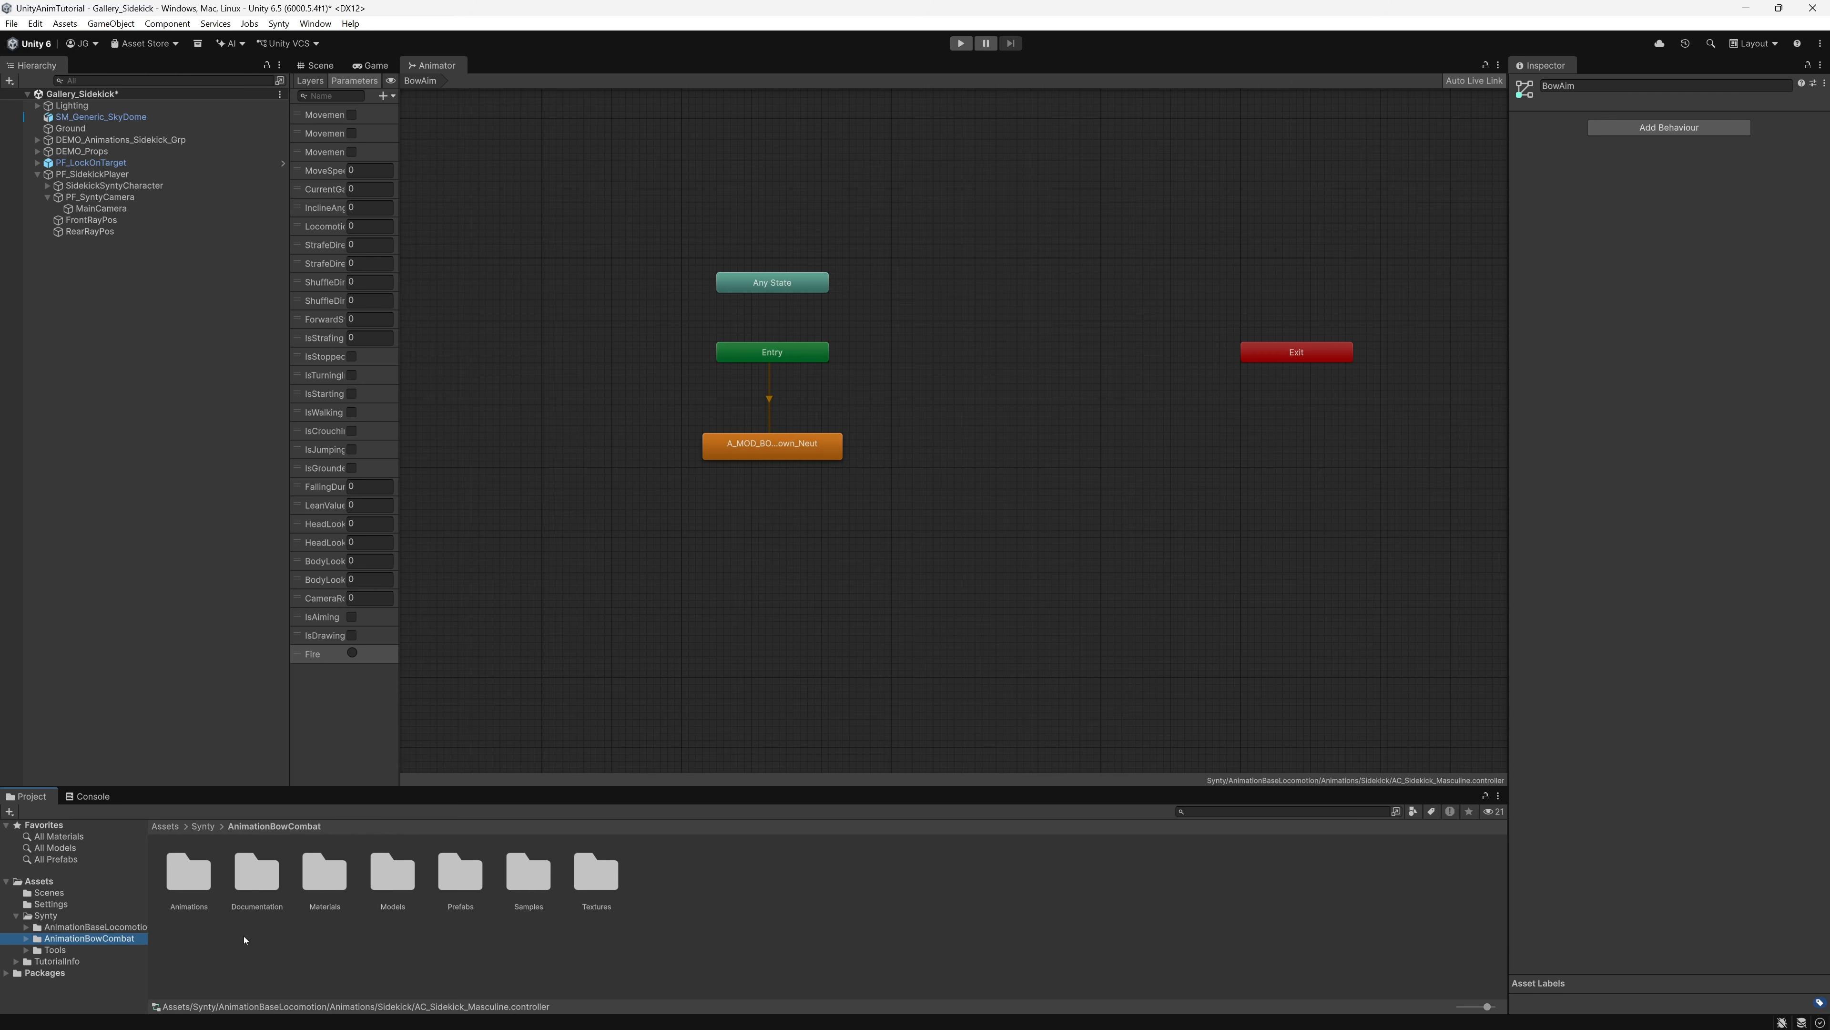
double_click(189, 873)
double_click(264, 878)
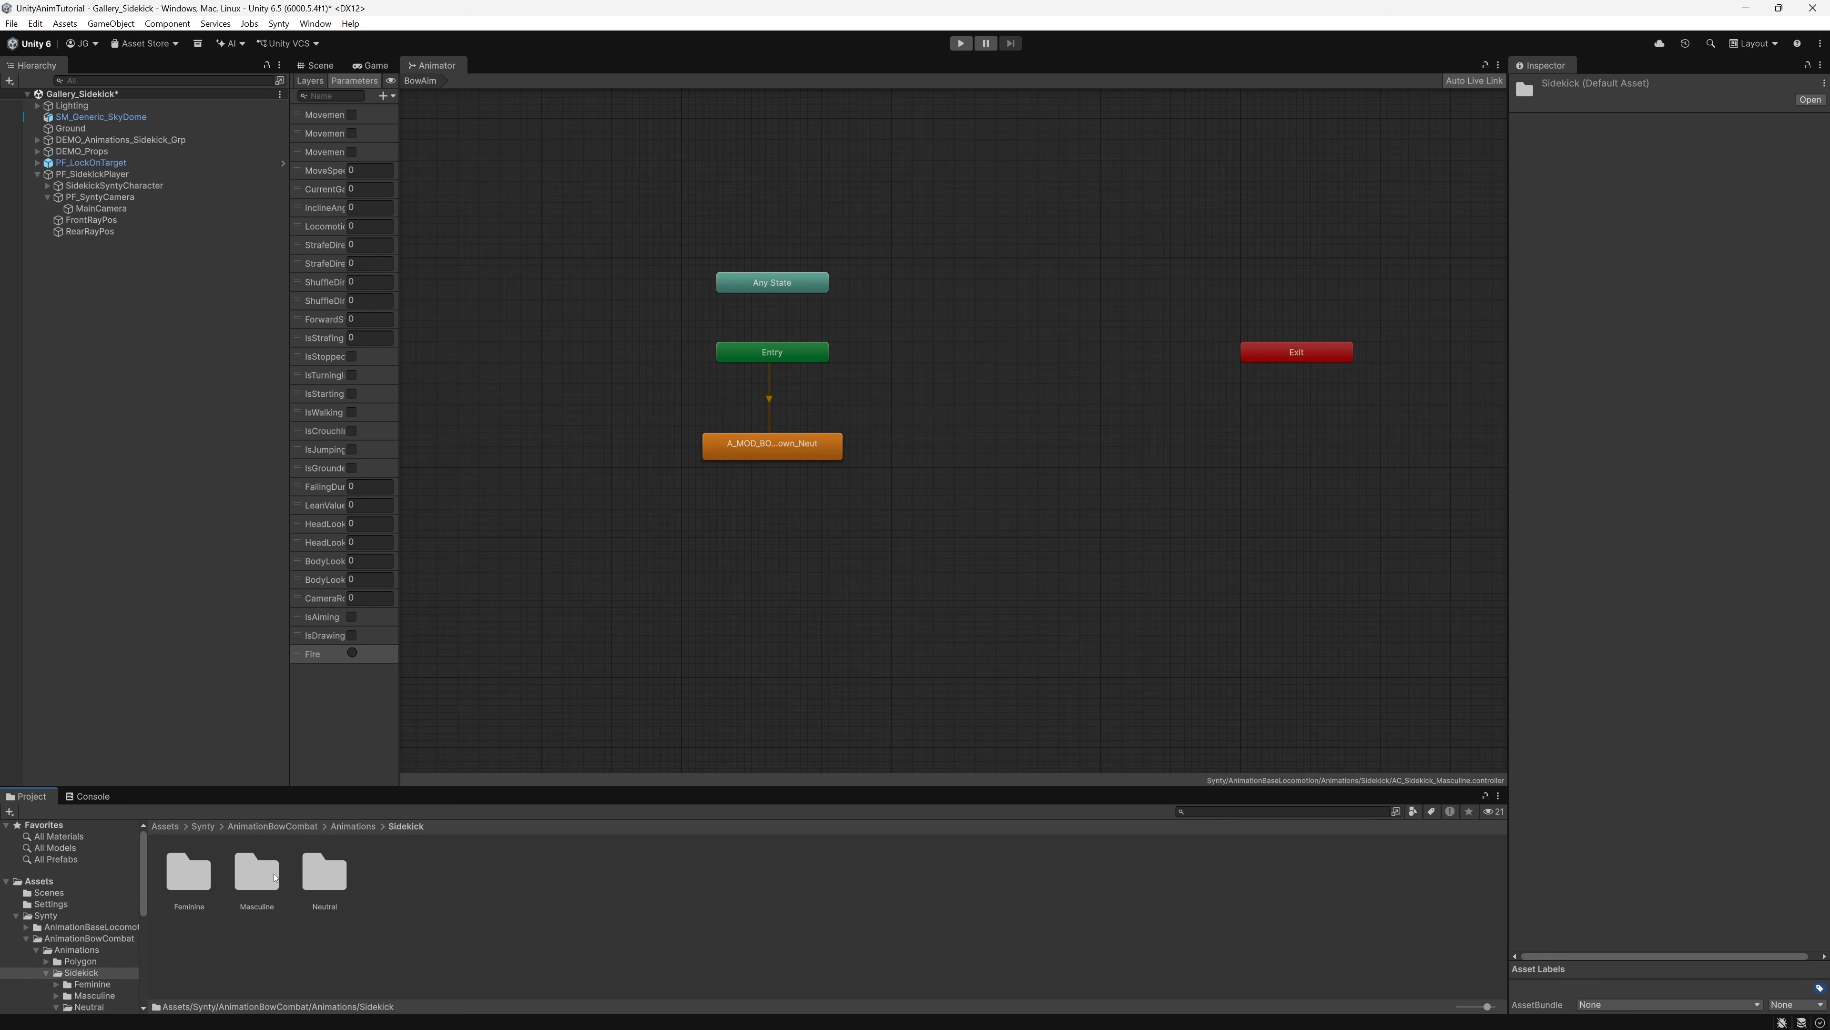
double_click(324, 874)
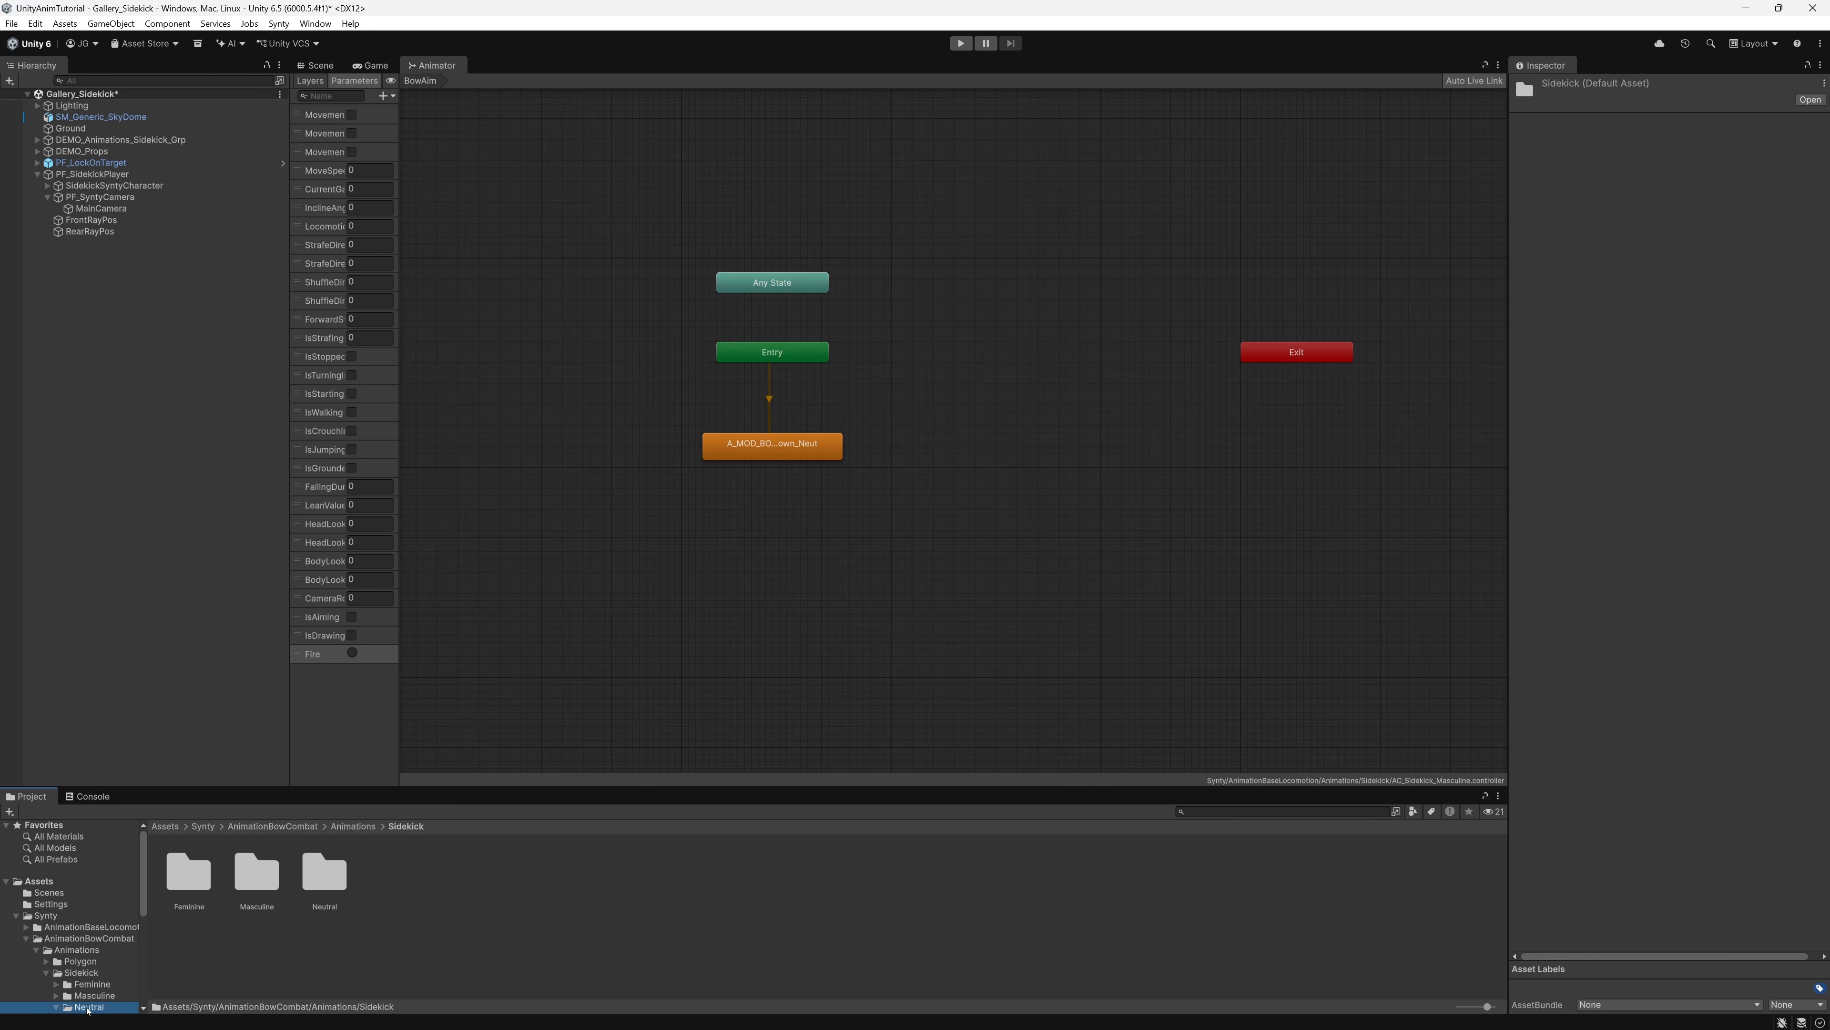
left_click_drag(388, 788, 399, 753)
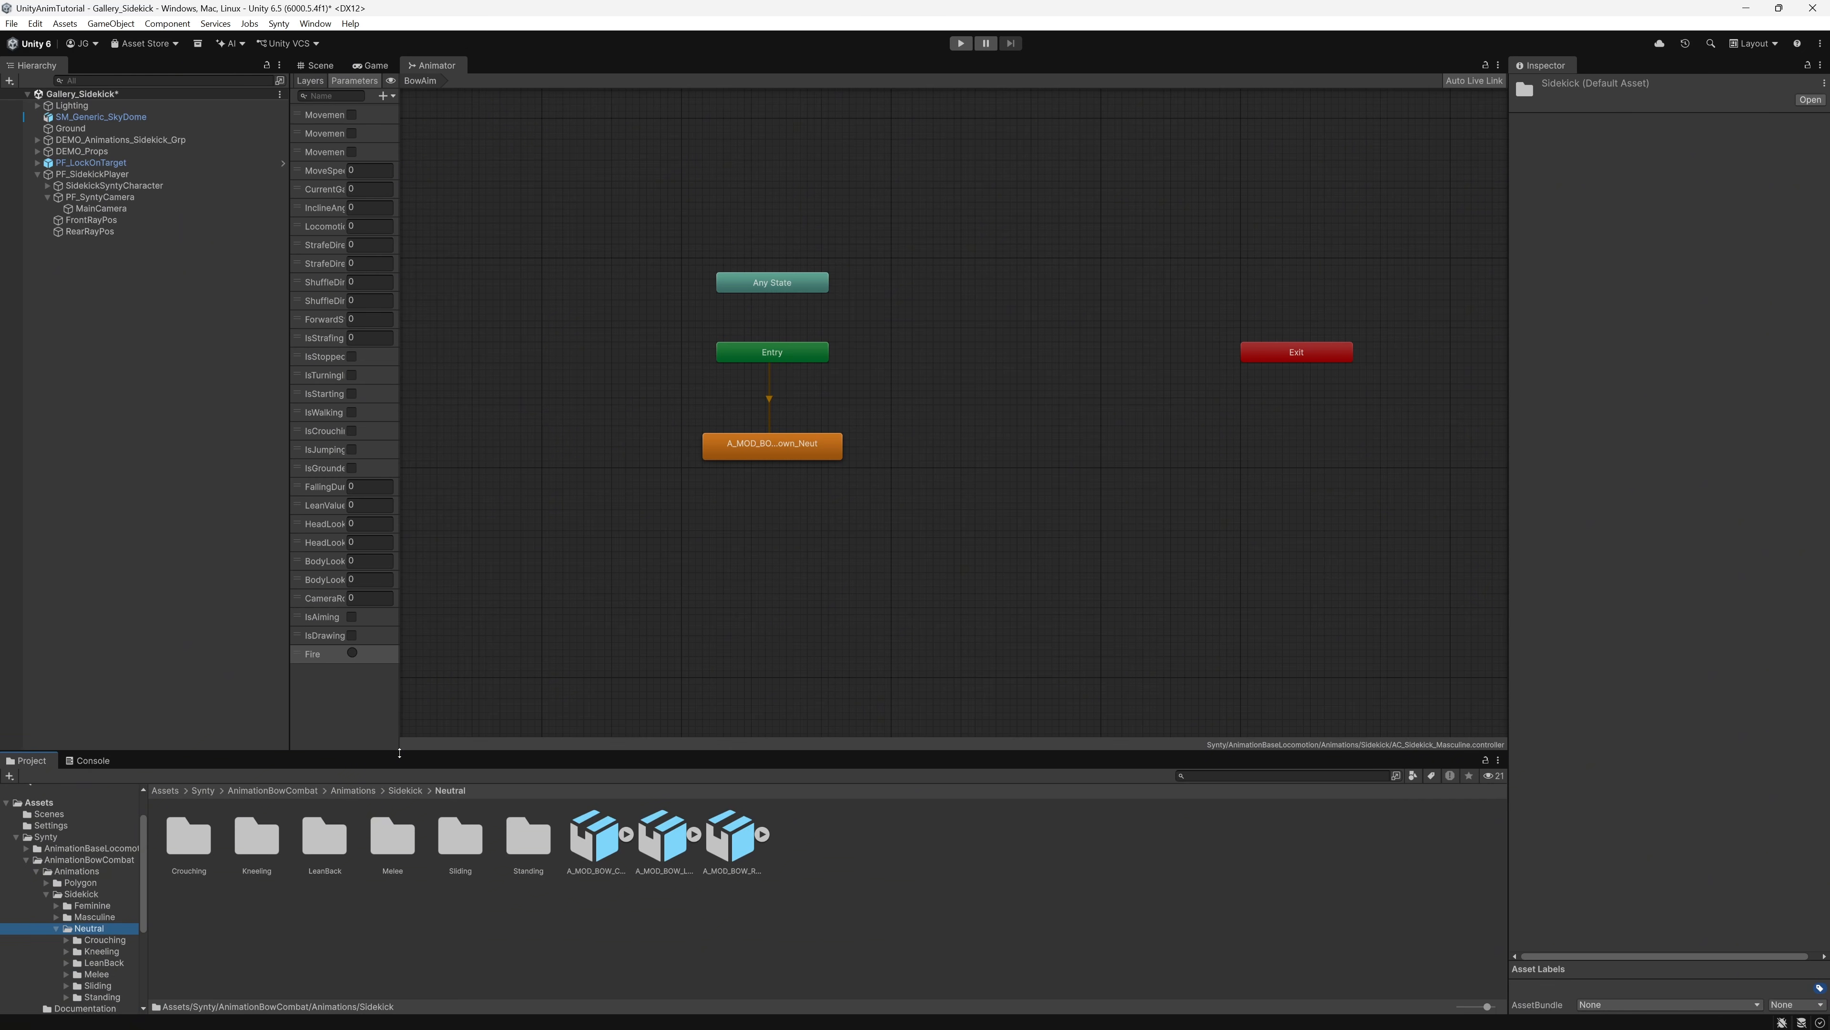
double_click(521, 837)
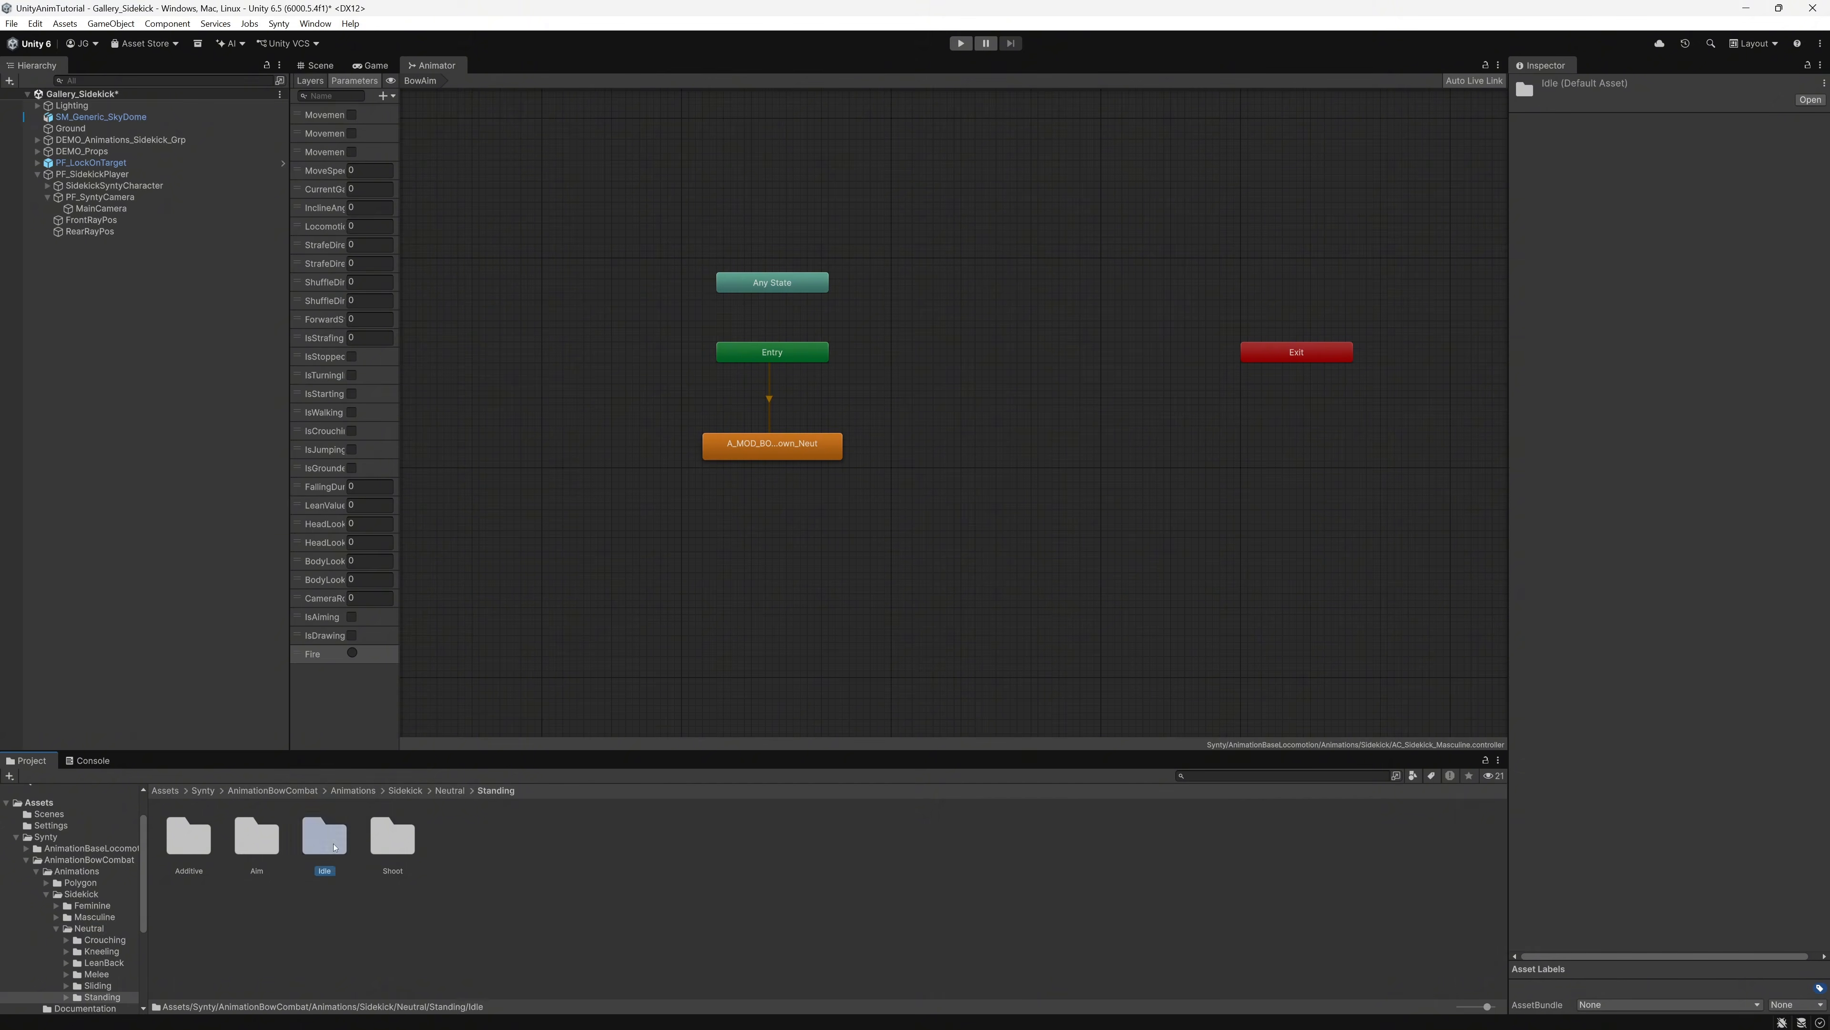
double_click(361, 849)
Step: Go through the standing idle bow animations and preview A_MOD_BOW_Stand_Idle_Turned_Equip_ToBowDown_Neut
left_click(478, 851)
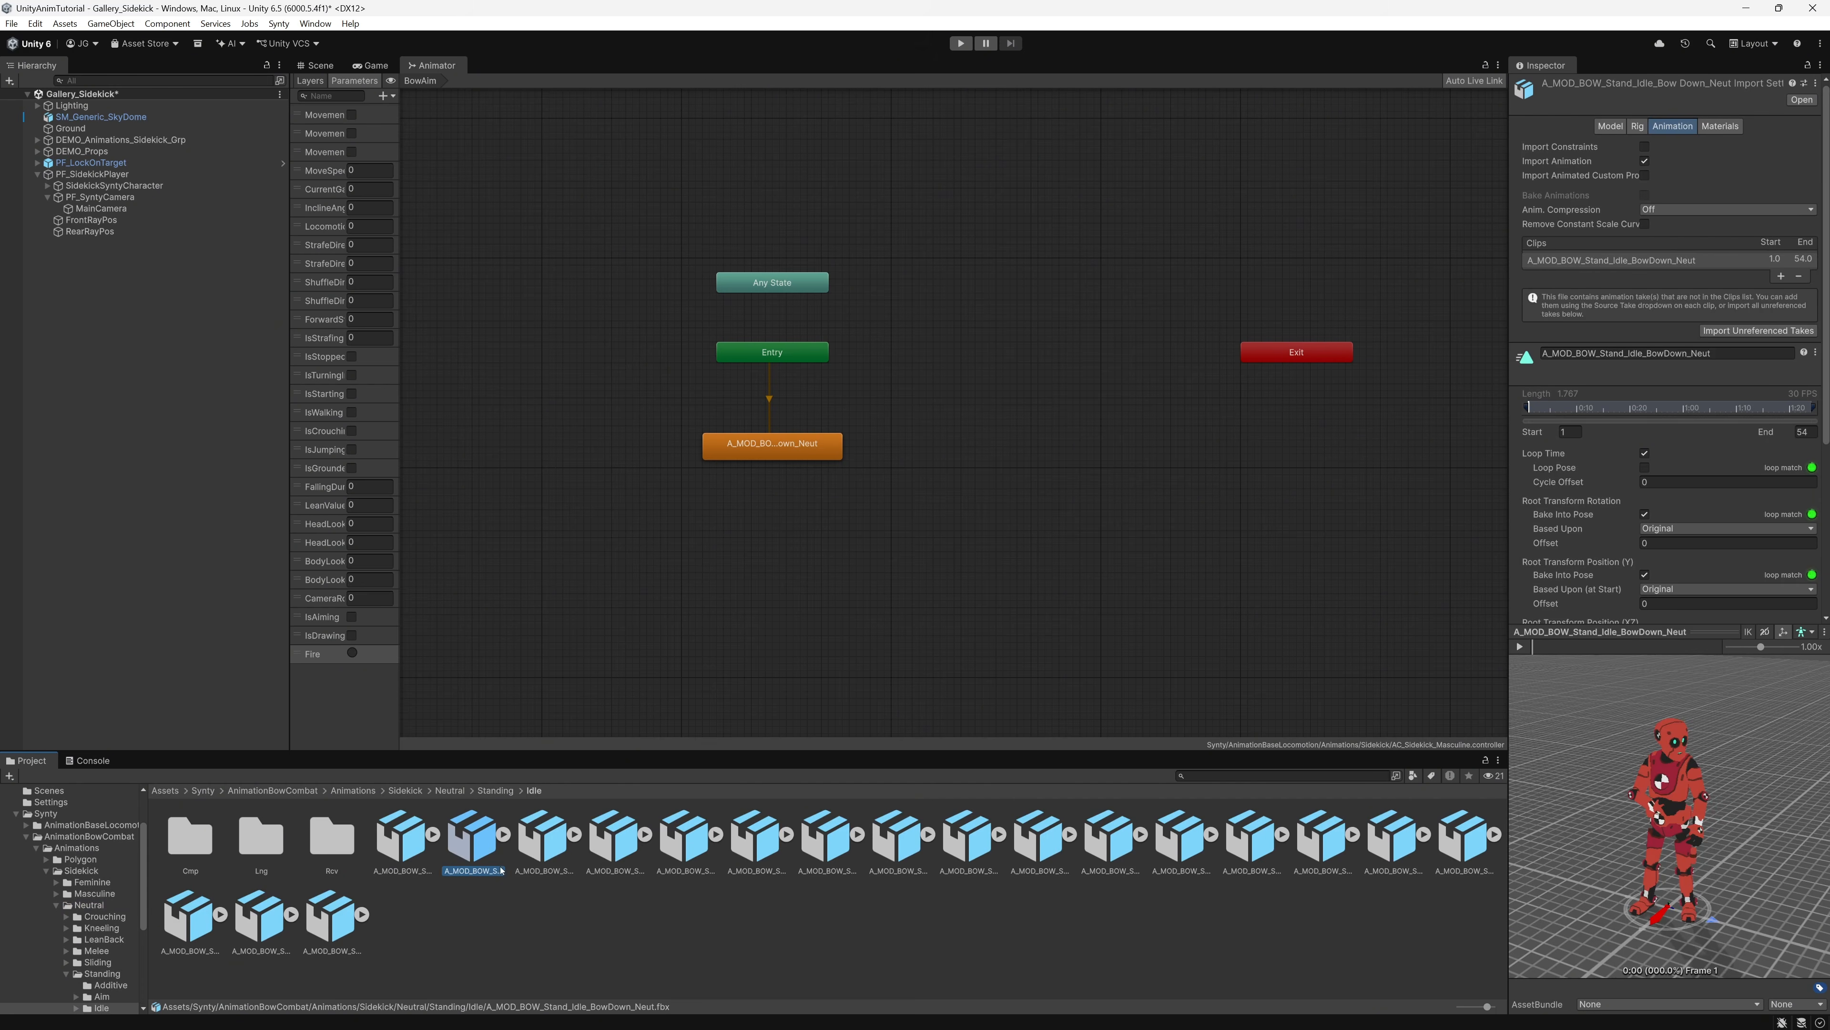
key("Right")
key("Right")
key("Right")
key("Right")
key("Right")
key("Right")
key("Right")
key("Right")
key("Right")
key("Right")
key("Right")
key("Right")
key("Right")
key("Right")
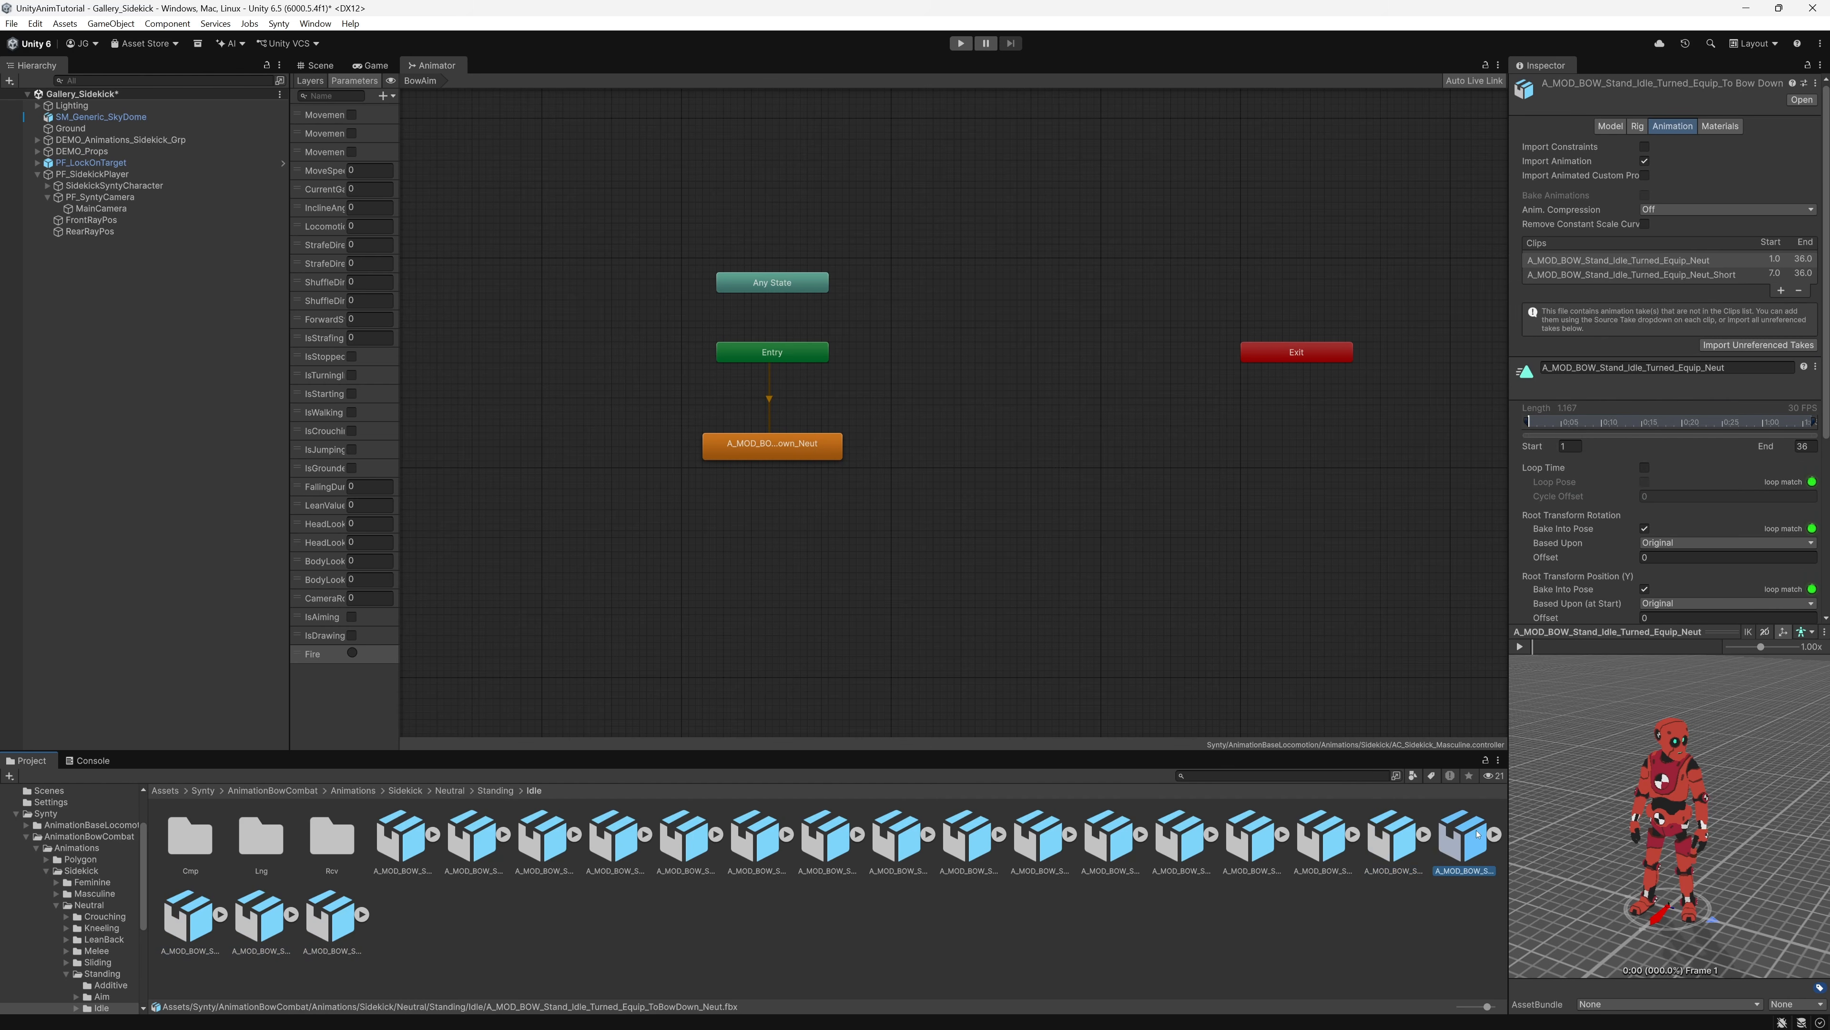
left_click(1520, 647)
left_click(1520, 647)
Step: Add the Turned_Equip_ToBowDown_Neut animation to the BowAim layer, keeping its Equip_Neut state and deleting the Equip_Neut_Short state
left_click(788, 575)
left_click_drag(573, 439, 573, 439)
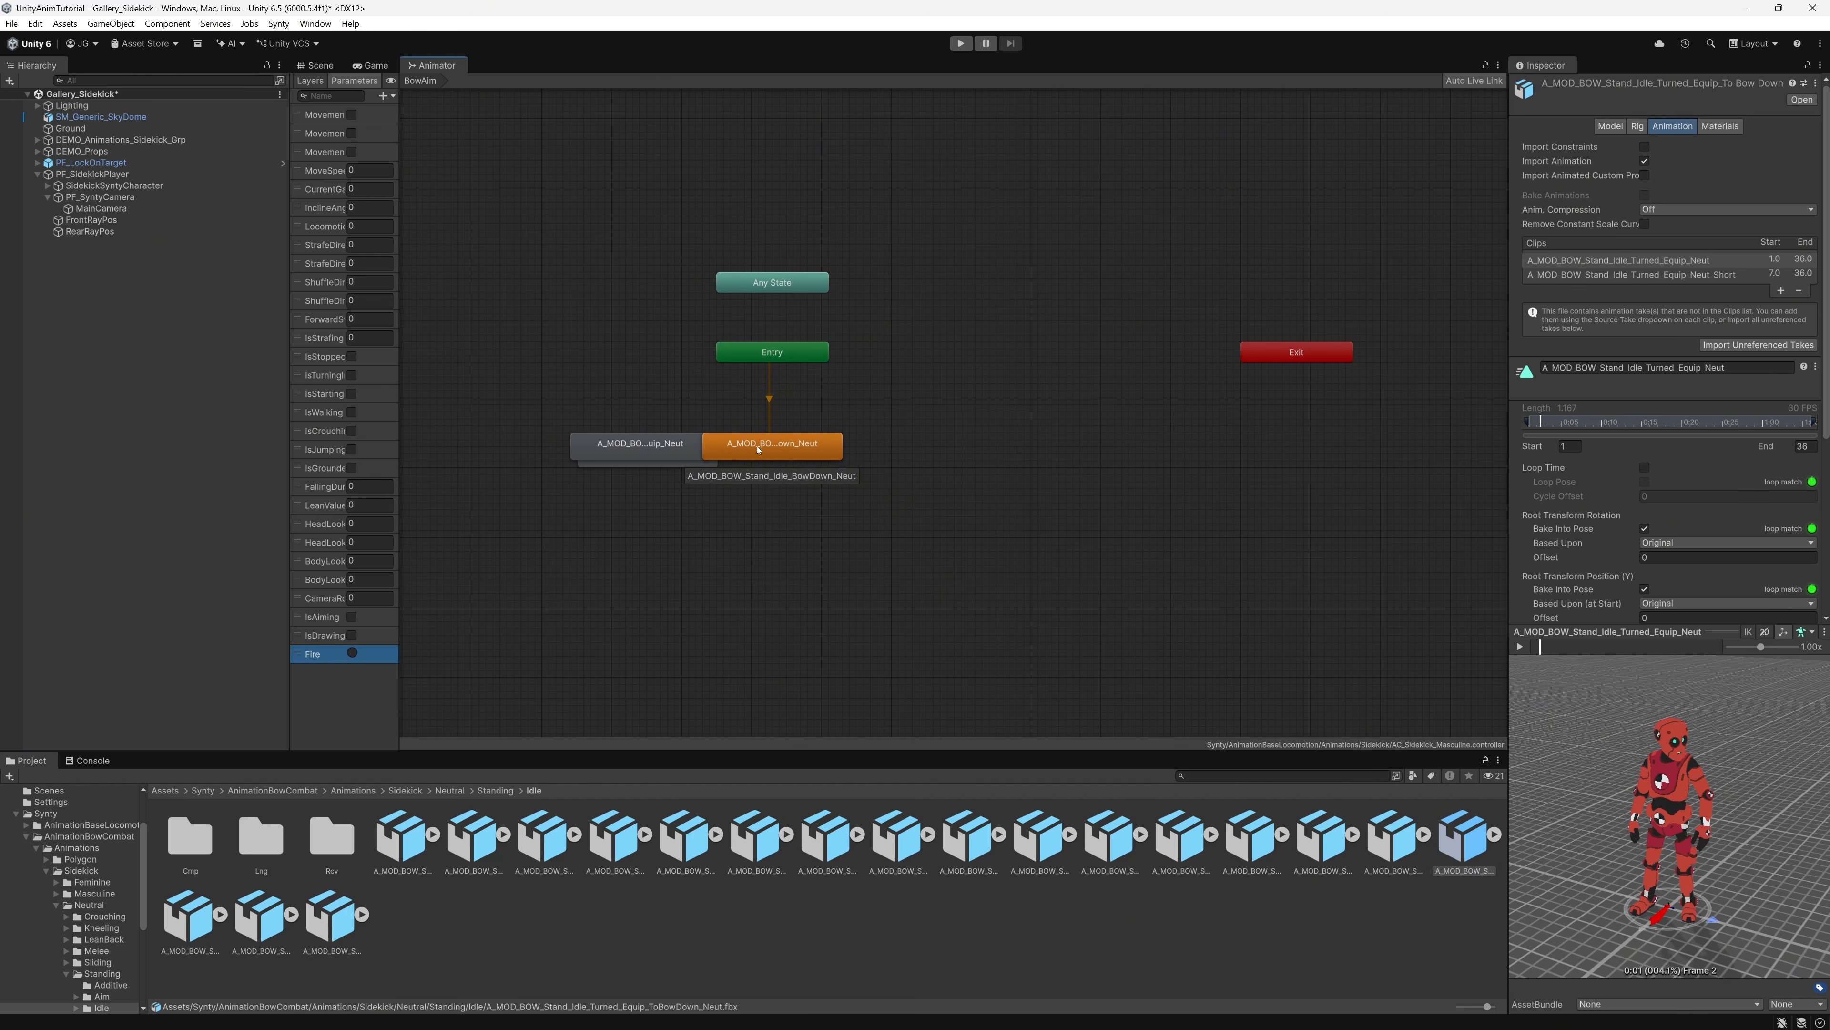
left_click_drag(759, 447, 878, 482)
left_click_drag(698, 466, 759, 536)
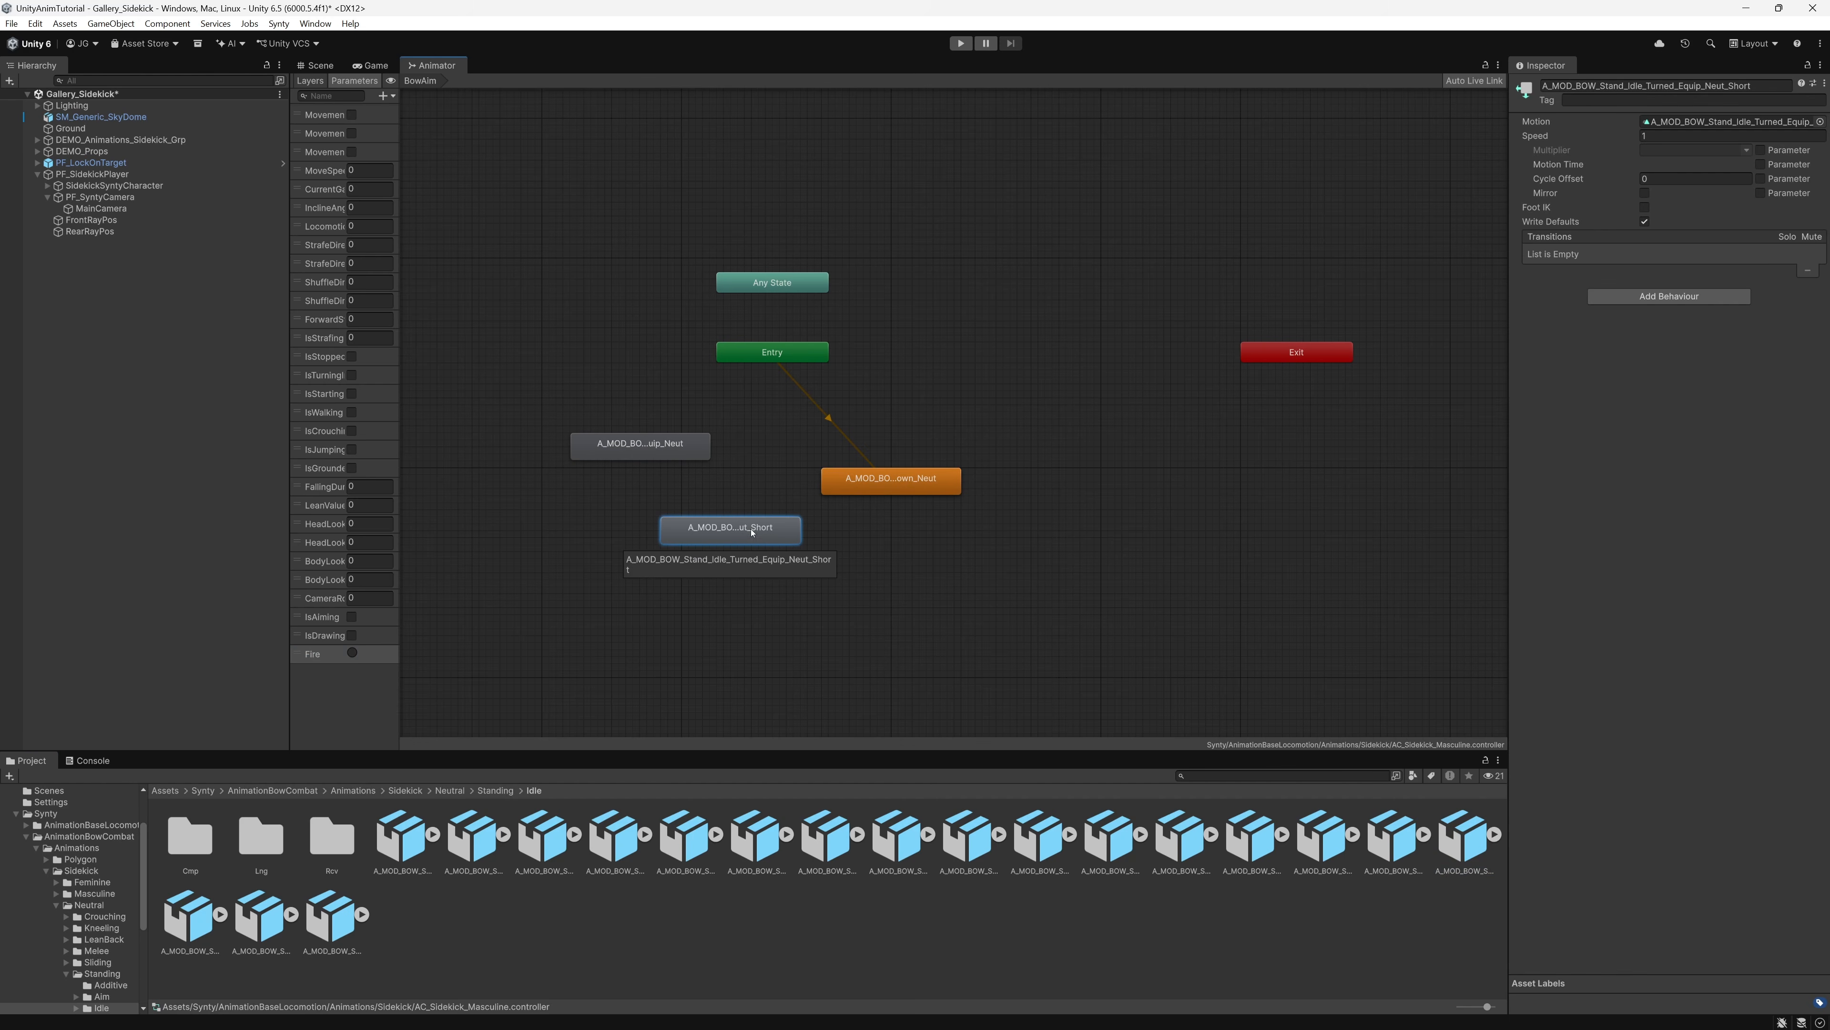
key("Delete")
Step: Make the Turned_Equip_Neut state the BowAim layer's default and create a transition from it to the Idle_BowDown_Neut state
left_click(680, 452)
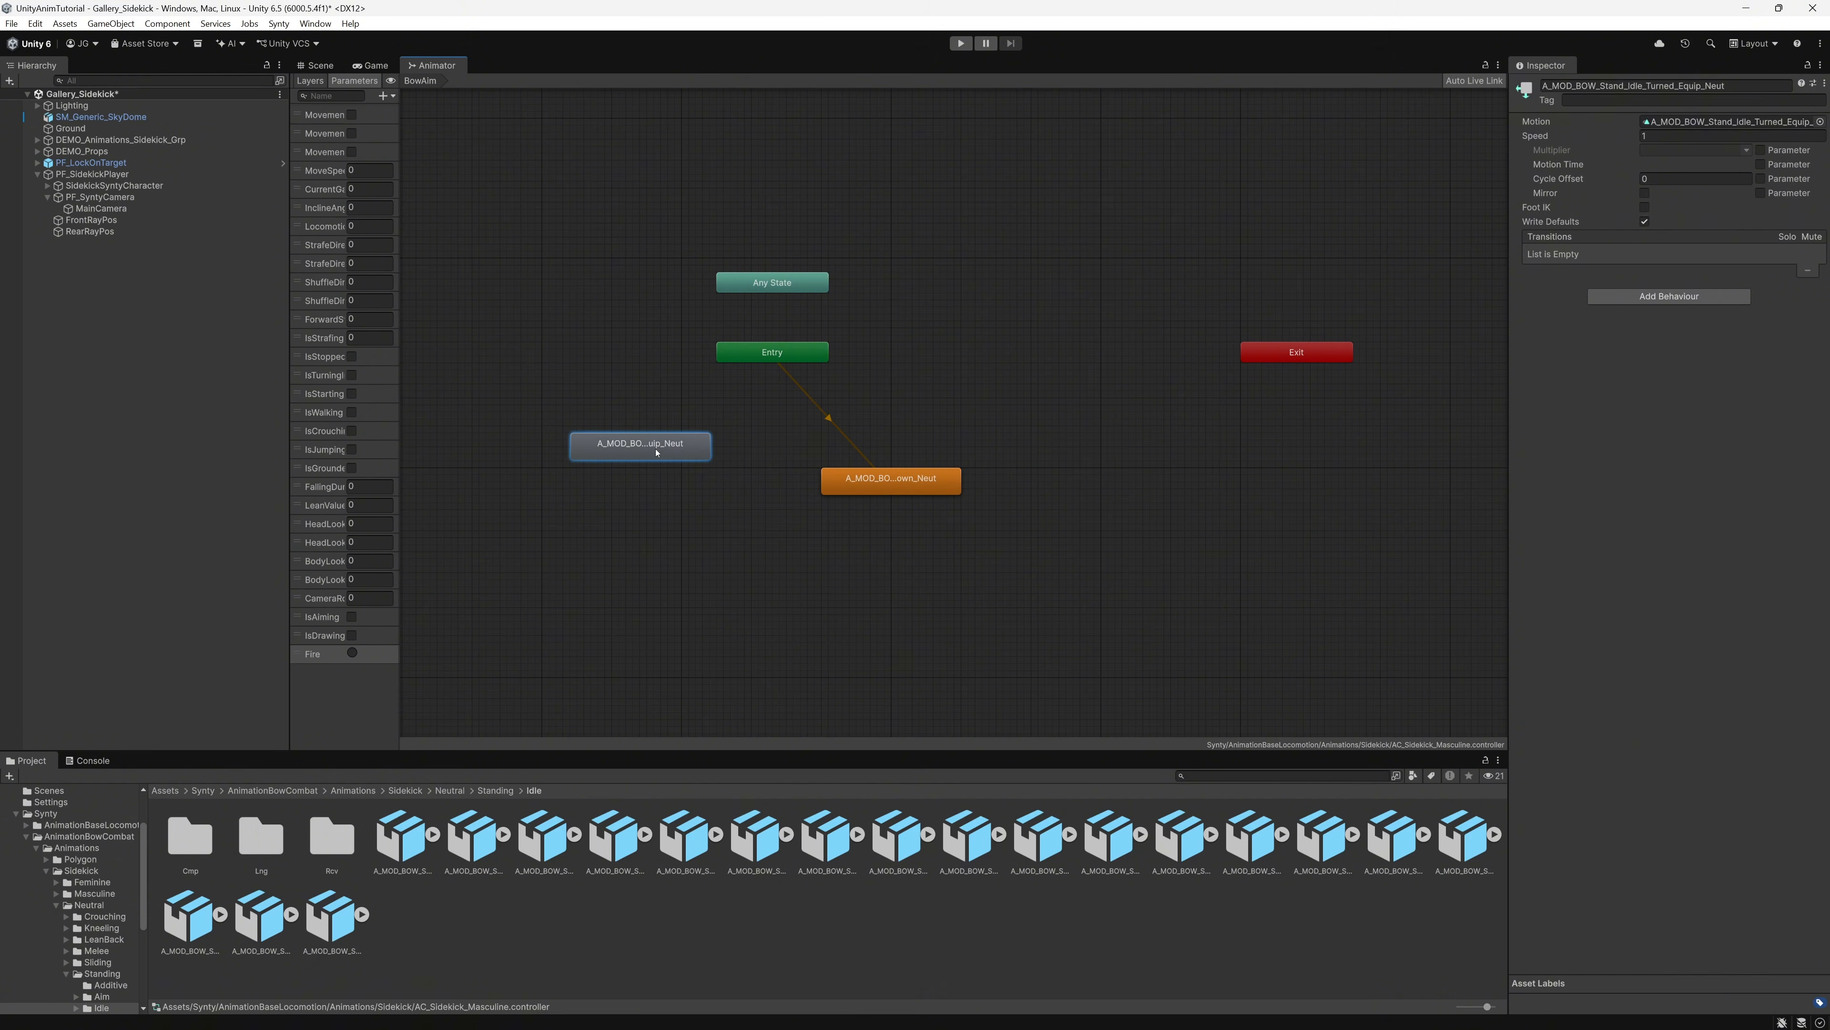
right_click(656, 452)
left_click(728, 476)
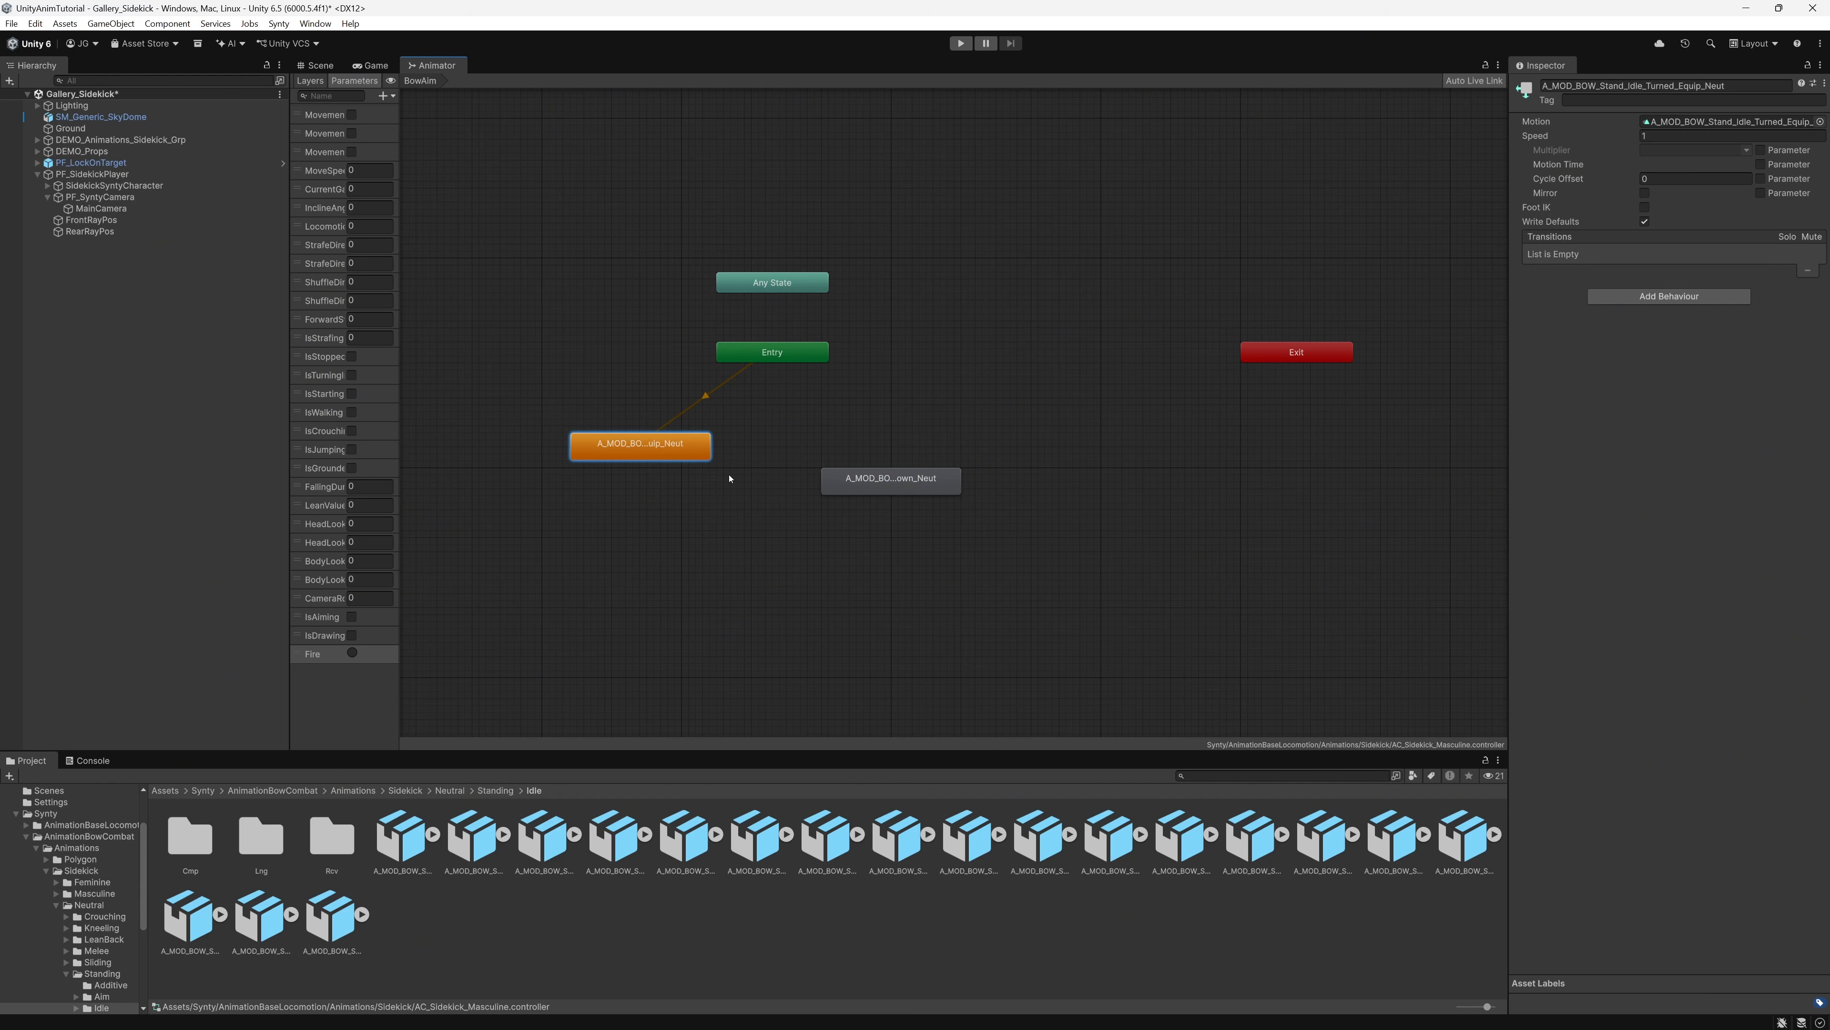
right_click(705, 454)
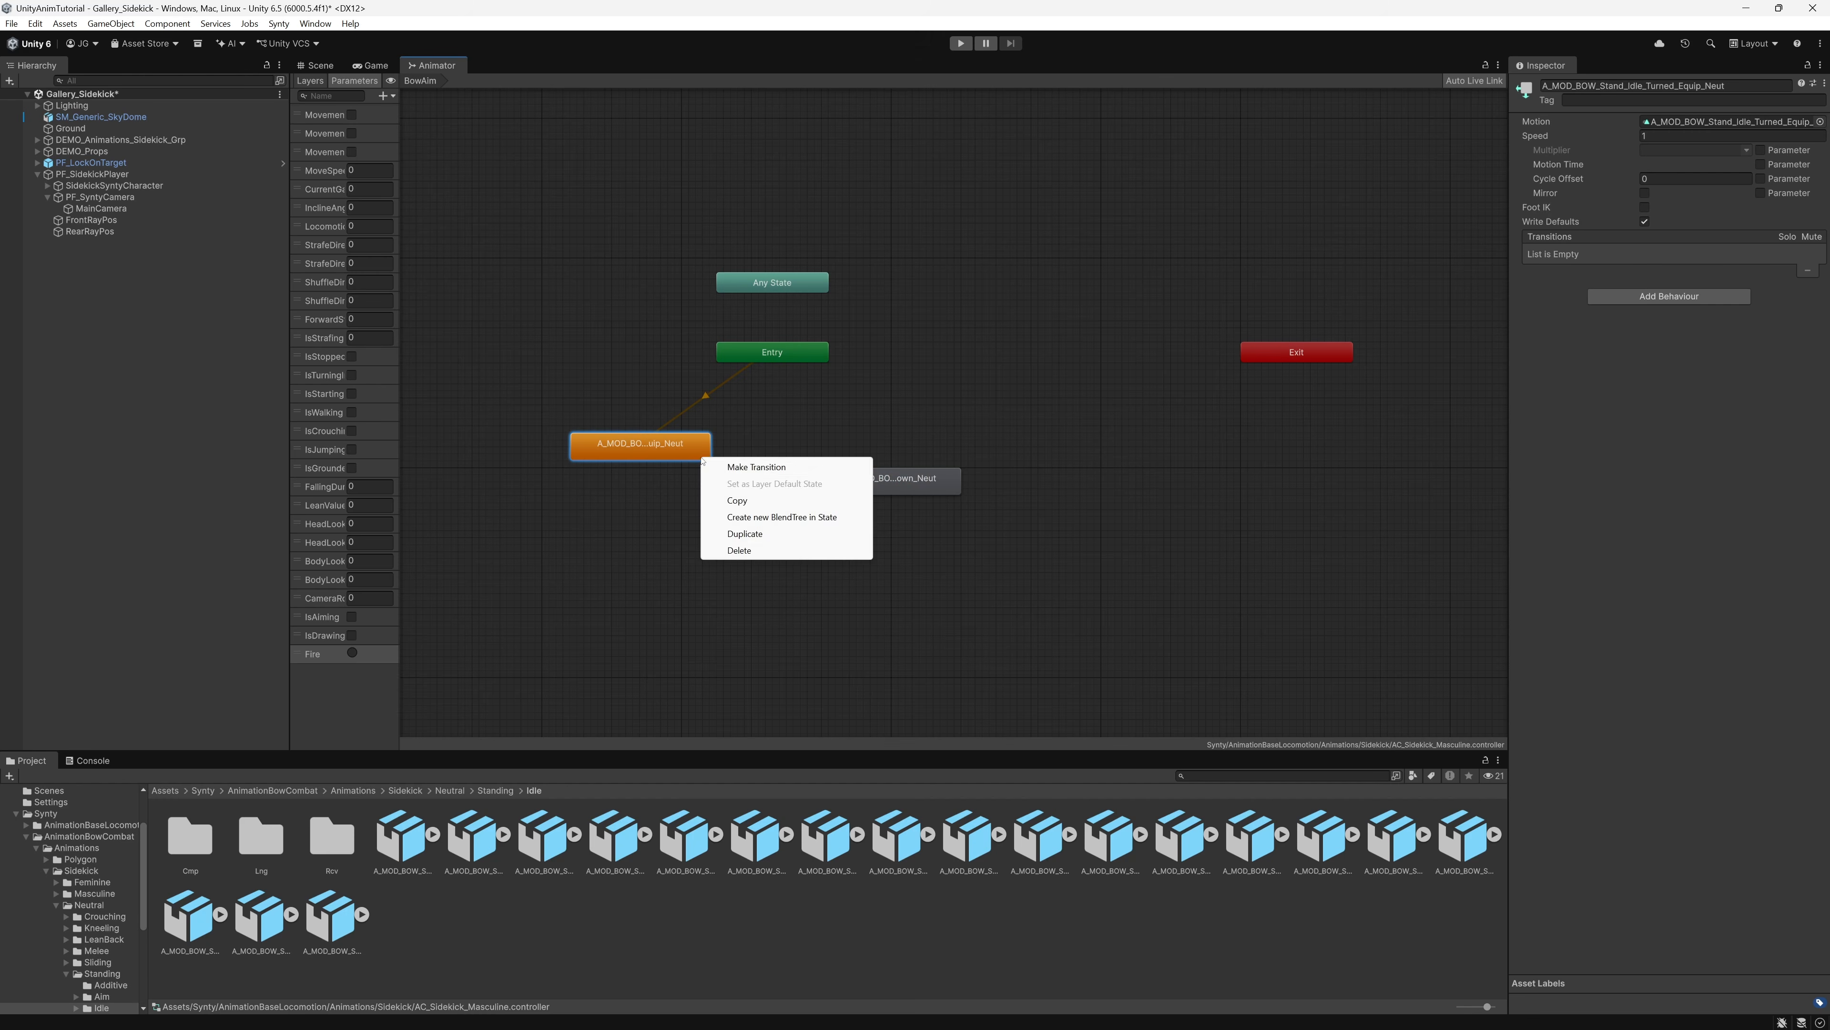
left_click(728, 466)
left_click(857, 488)
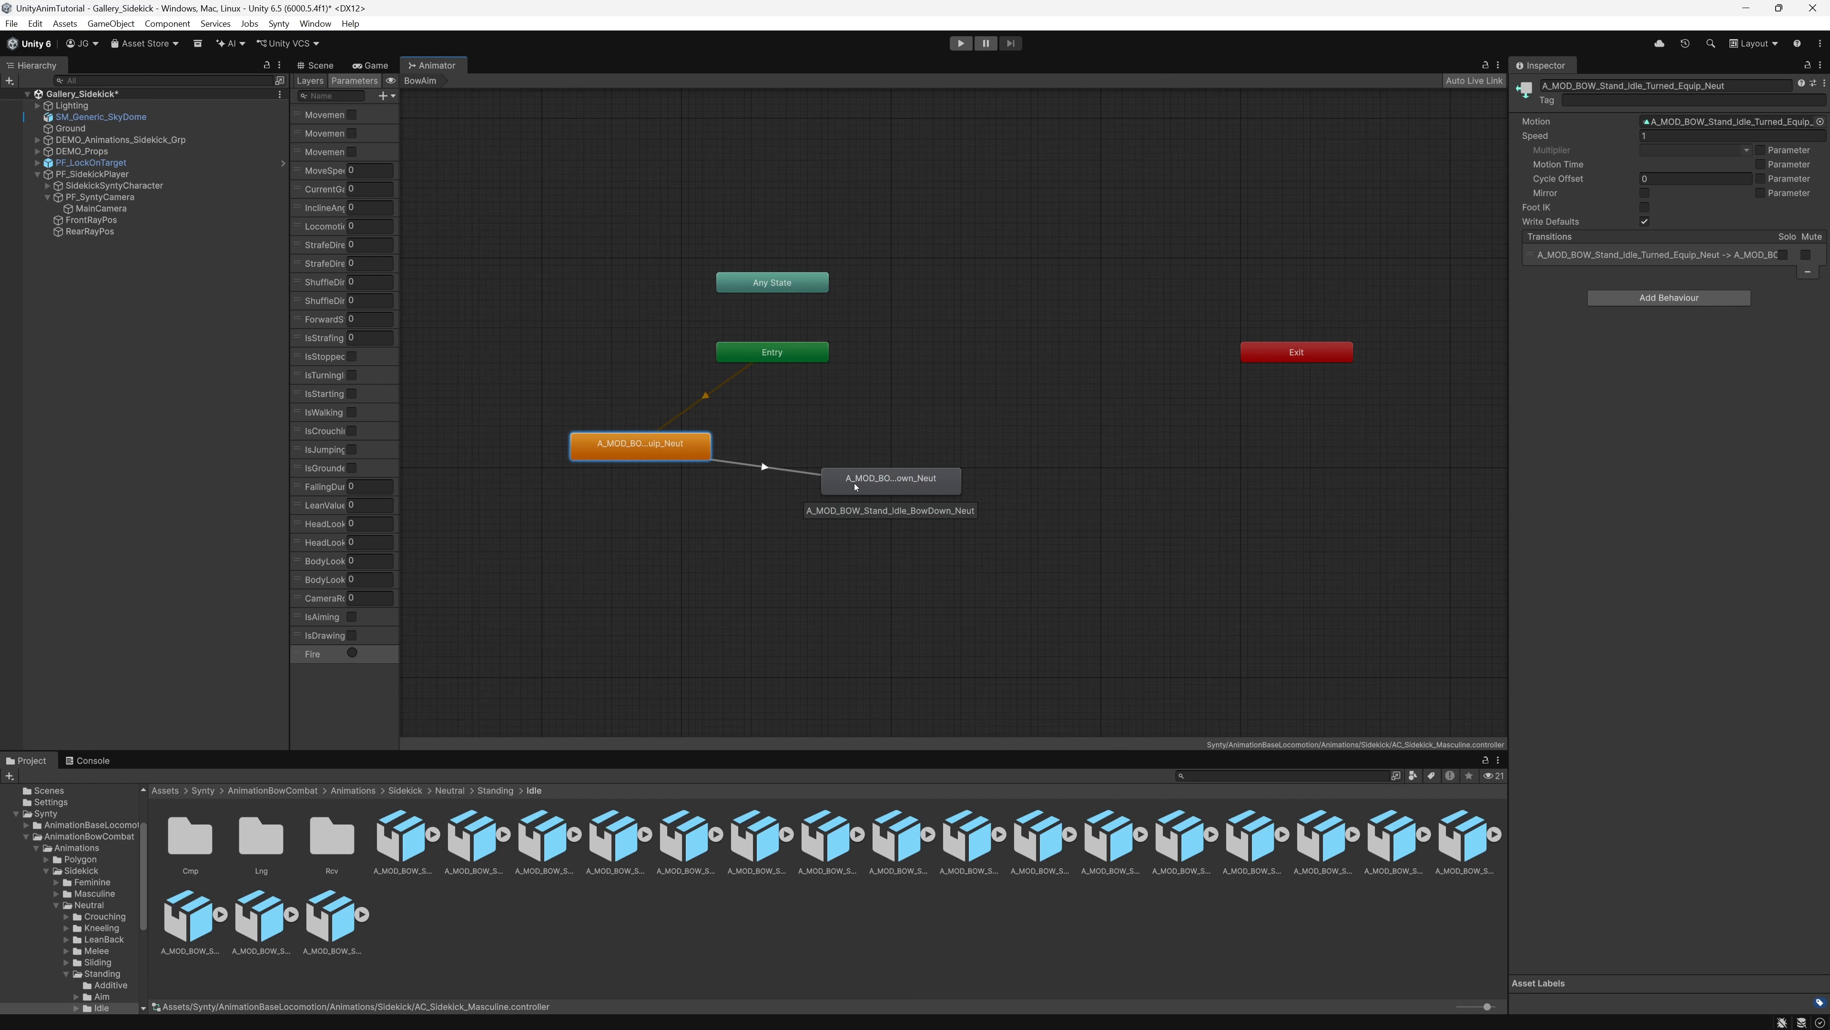
left_click(765, 470)
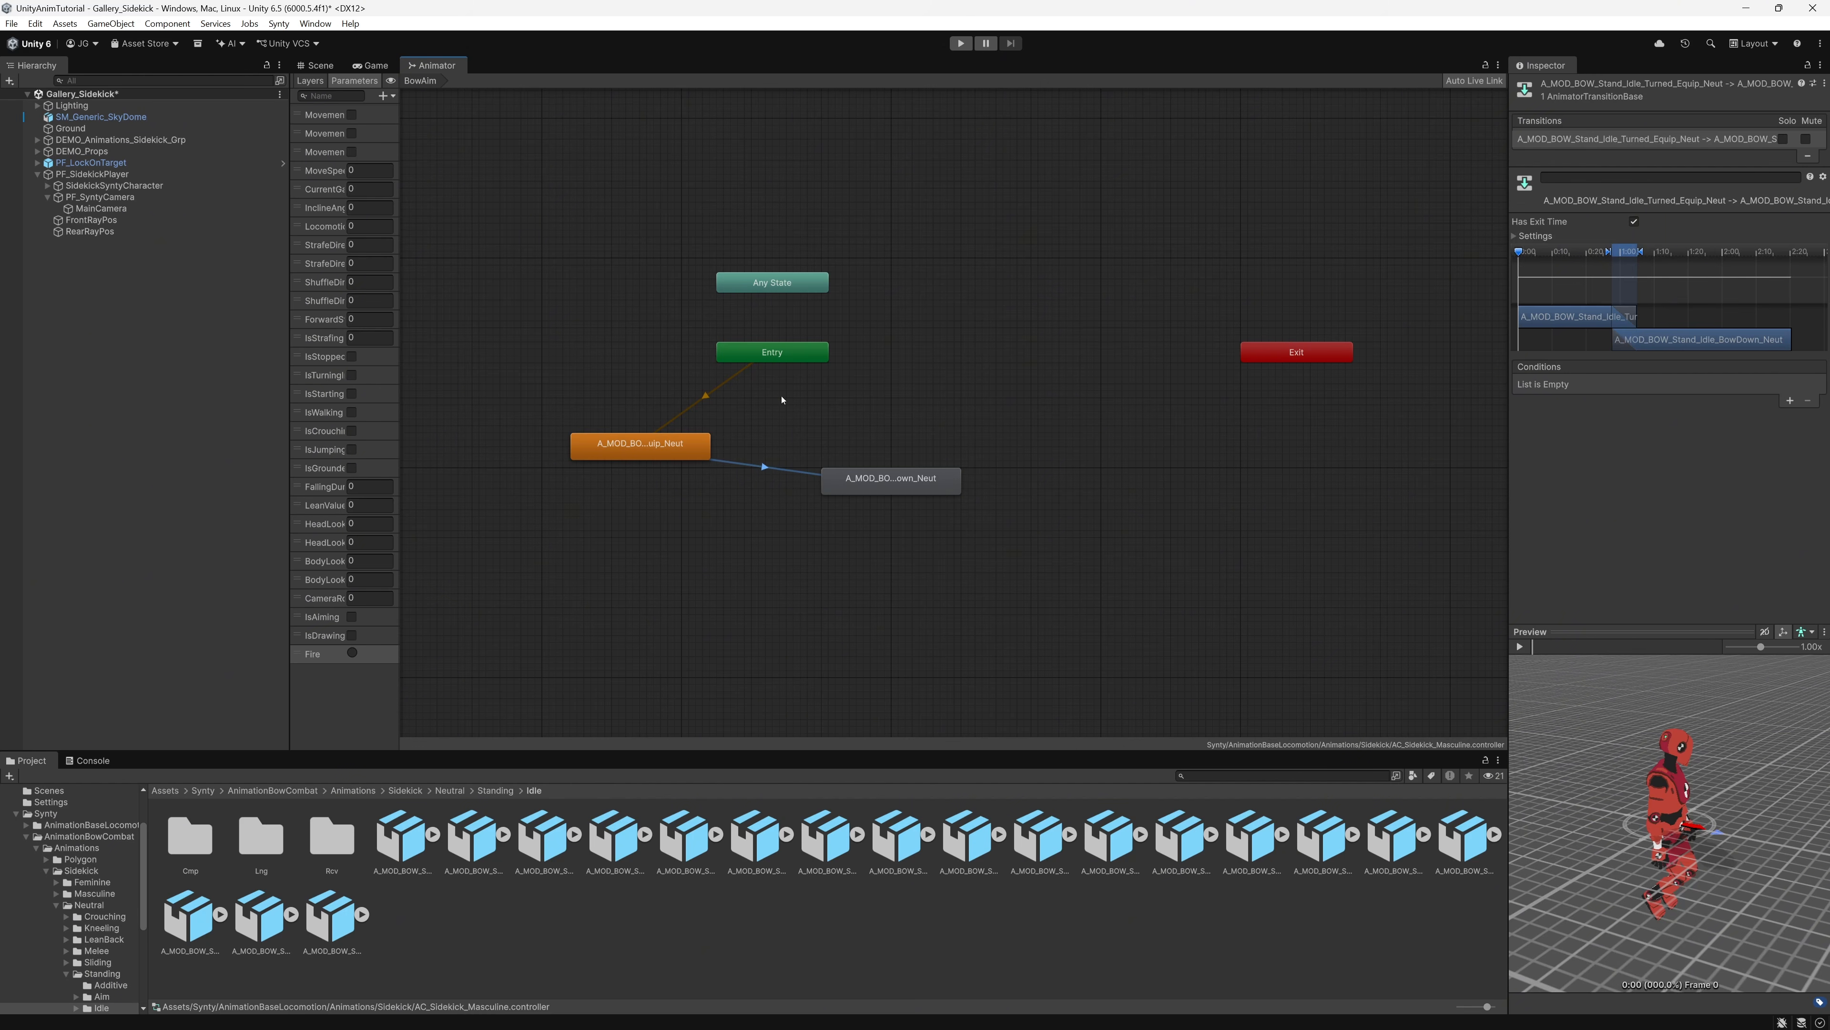
left_click(770, 406)
Step: Rename the BowAim layer's default state to Equip
left_click(647, 451)
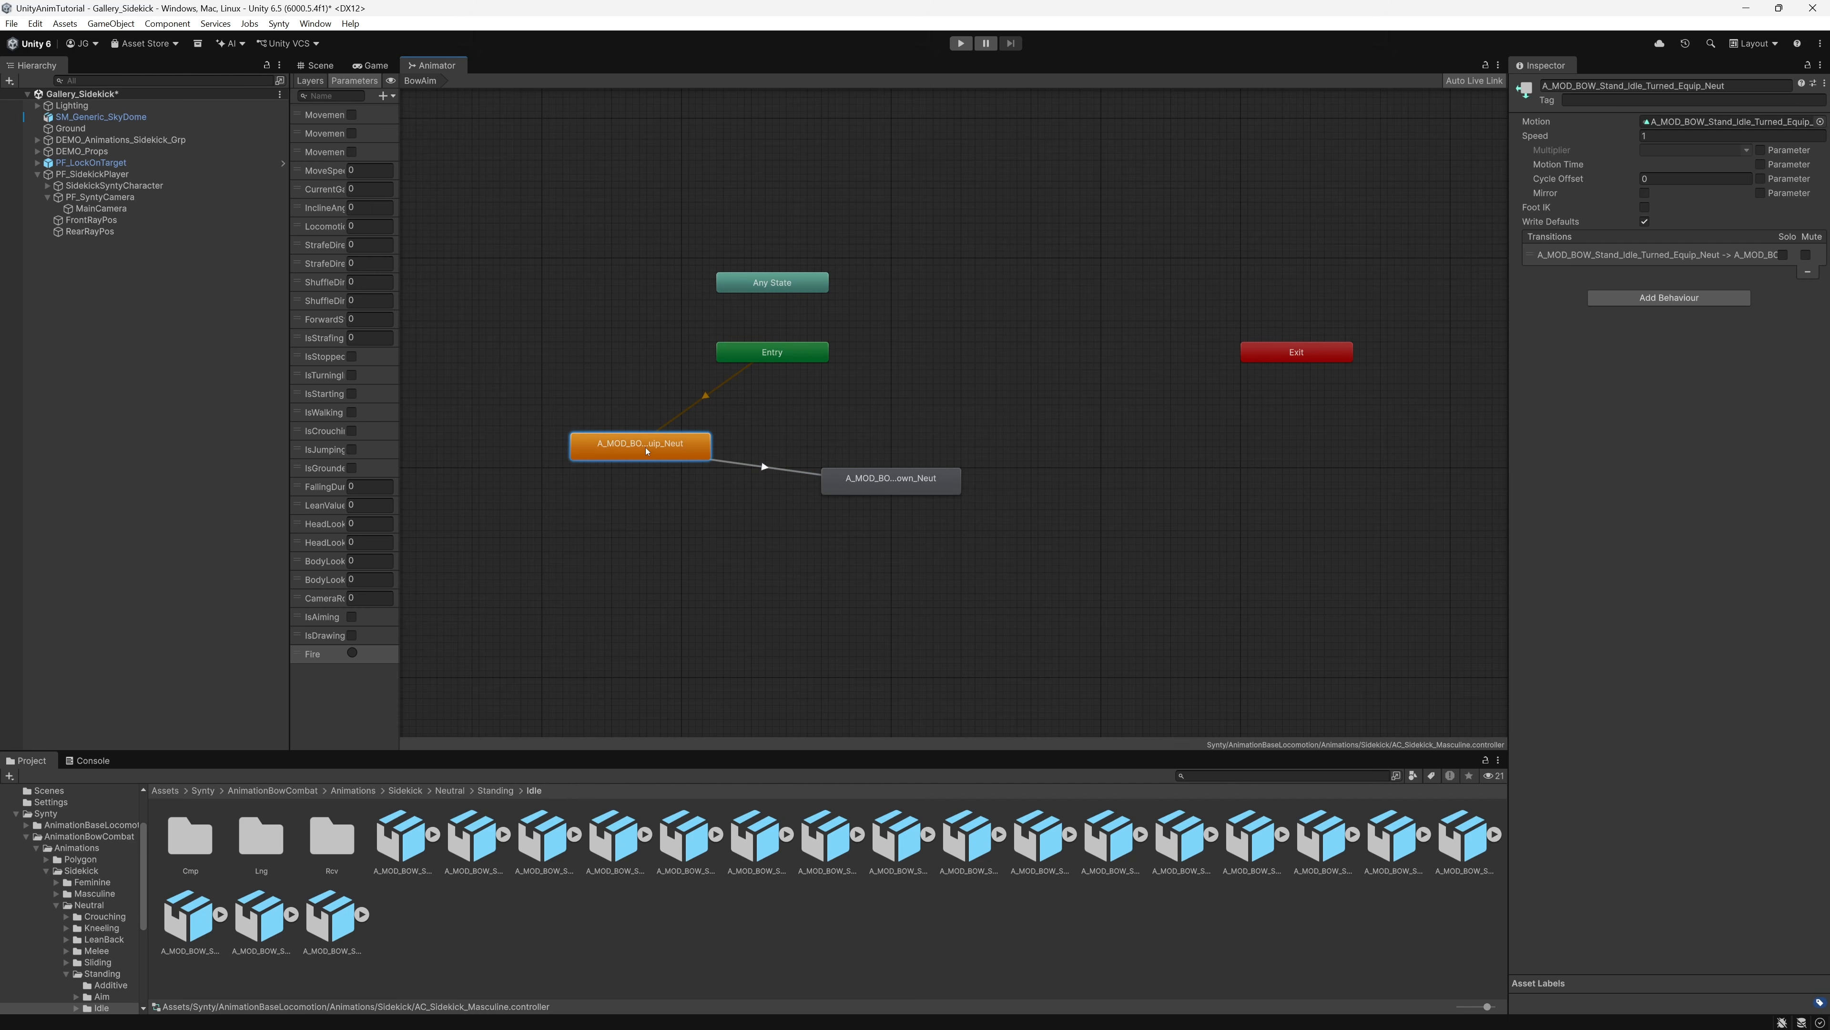
left_click(1567, 88)
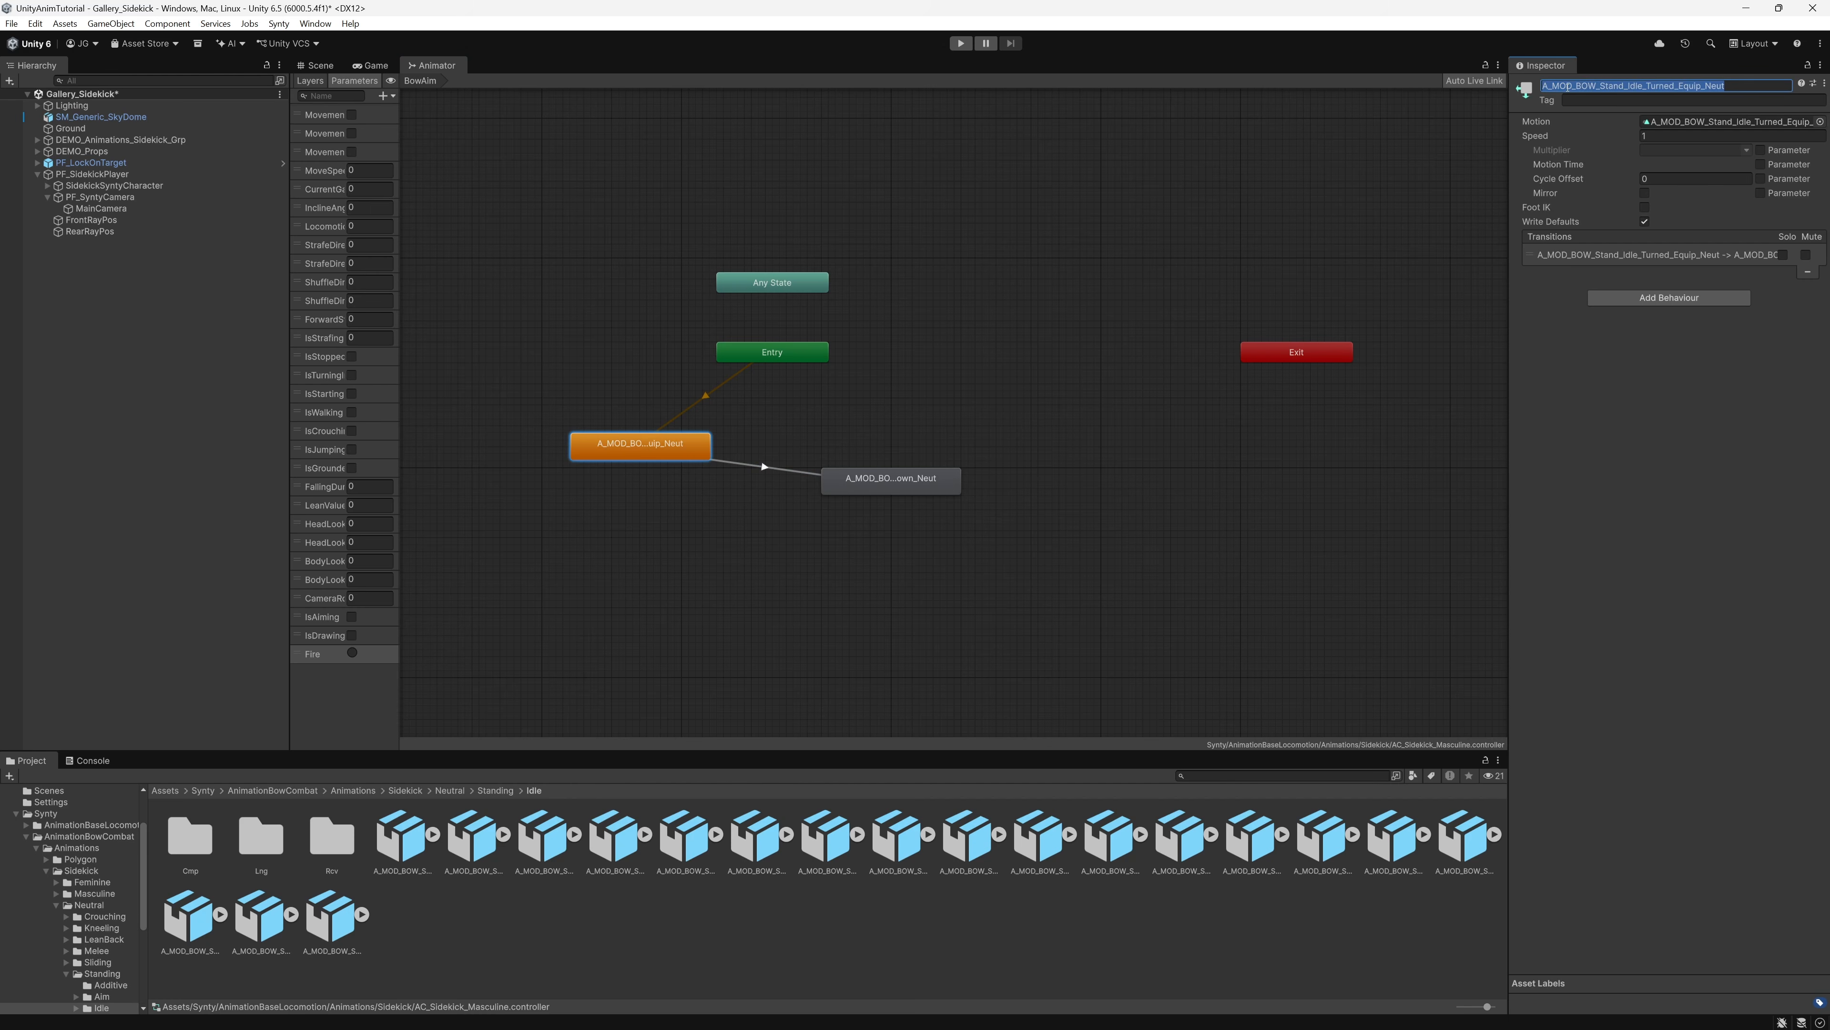
type("Equip")
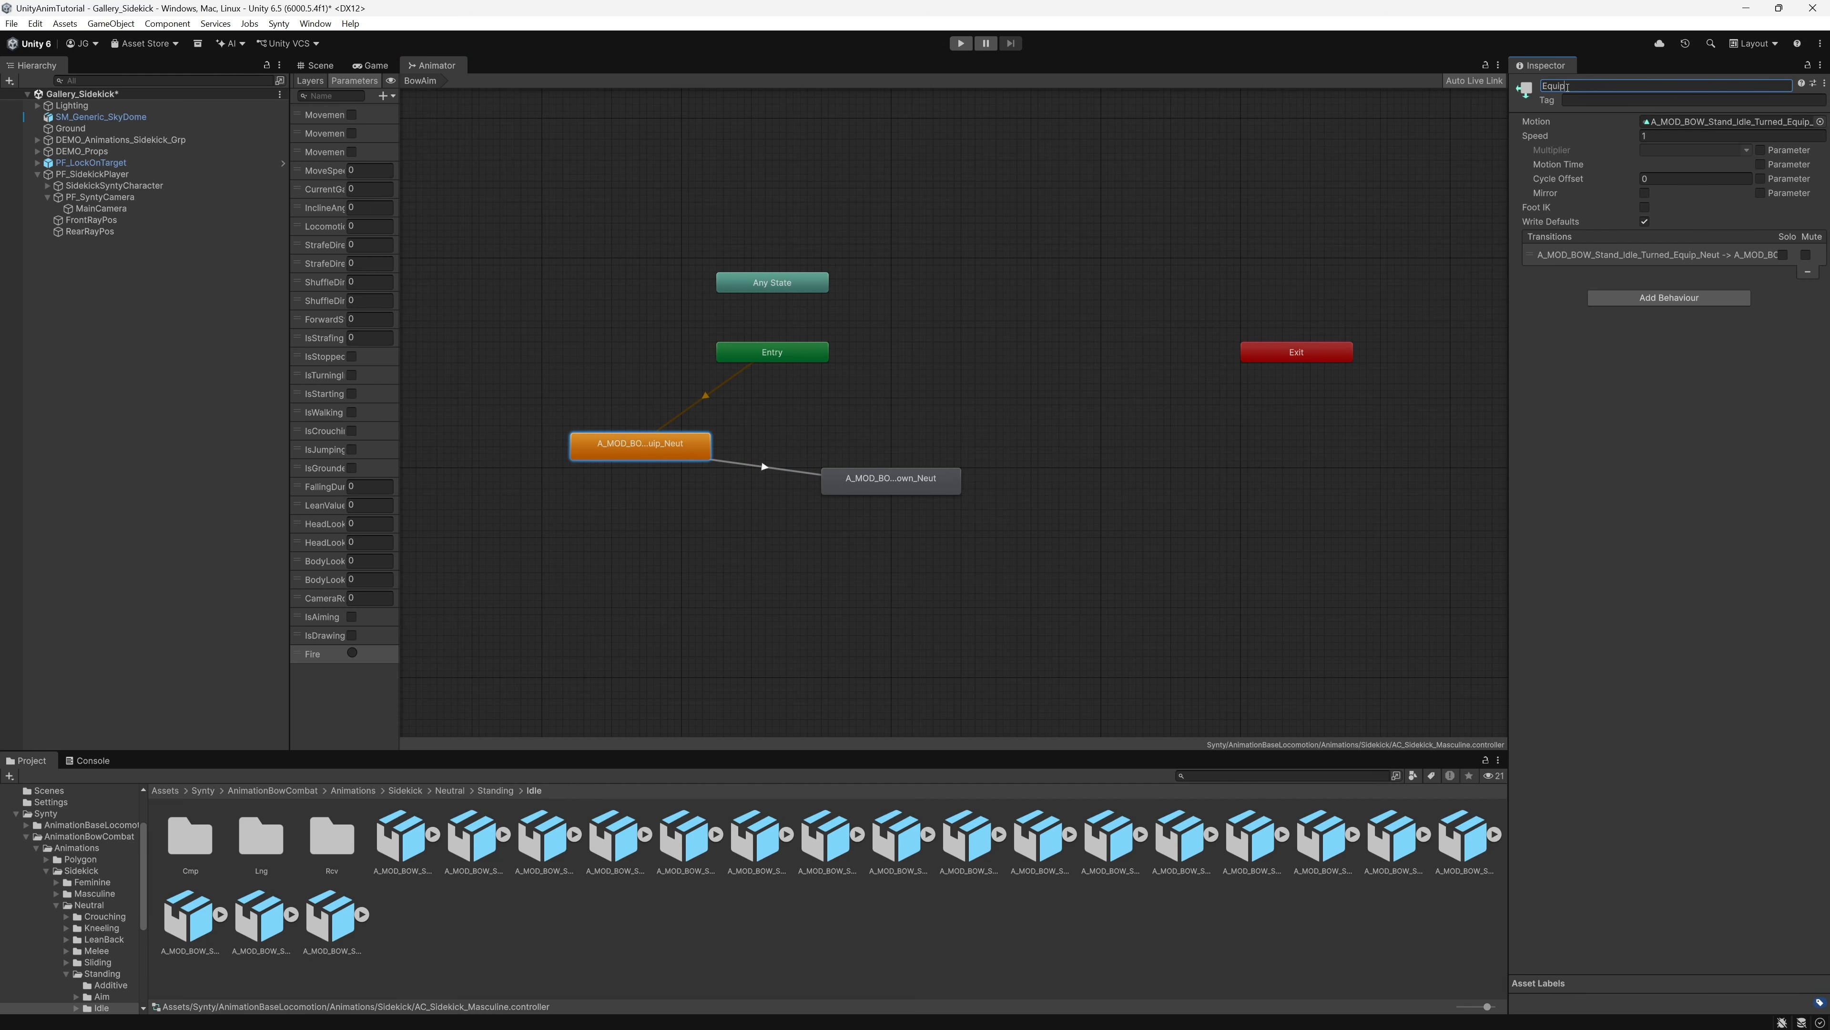
key("Return")
left_click(1039, 373)
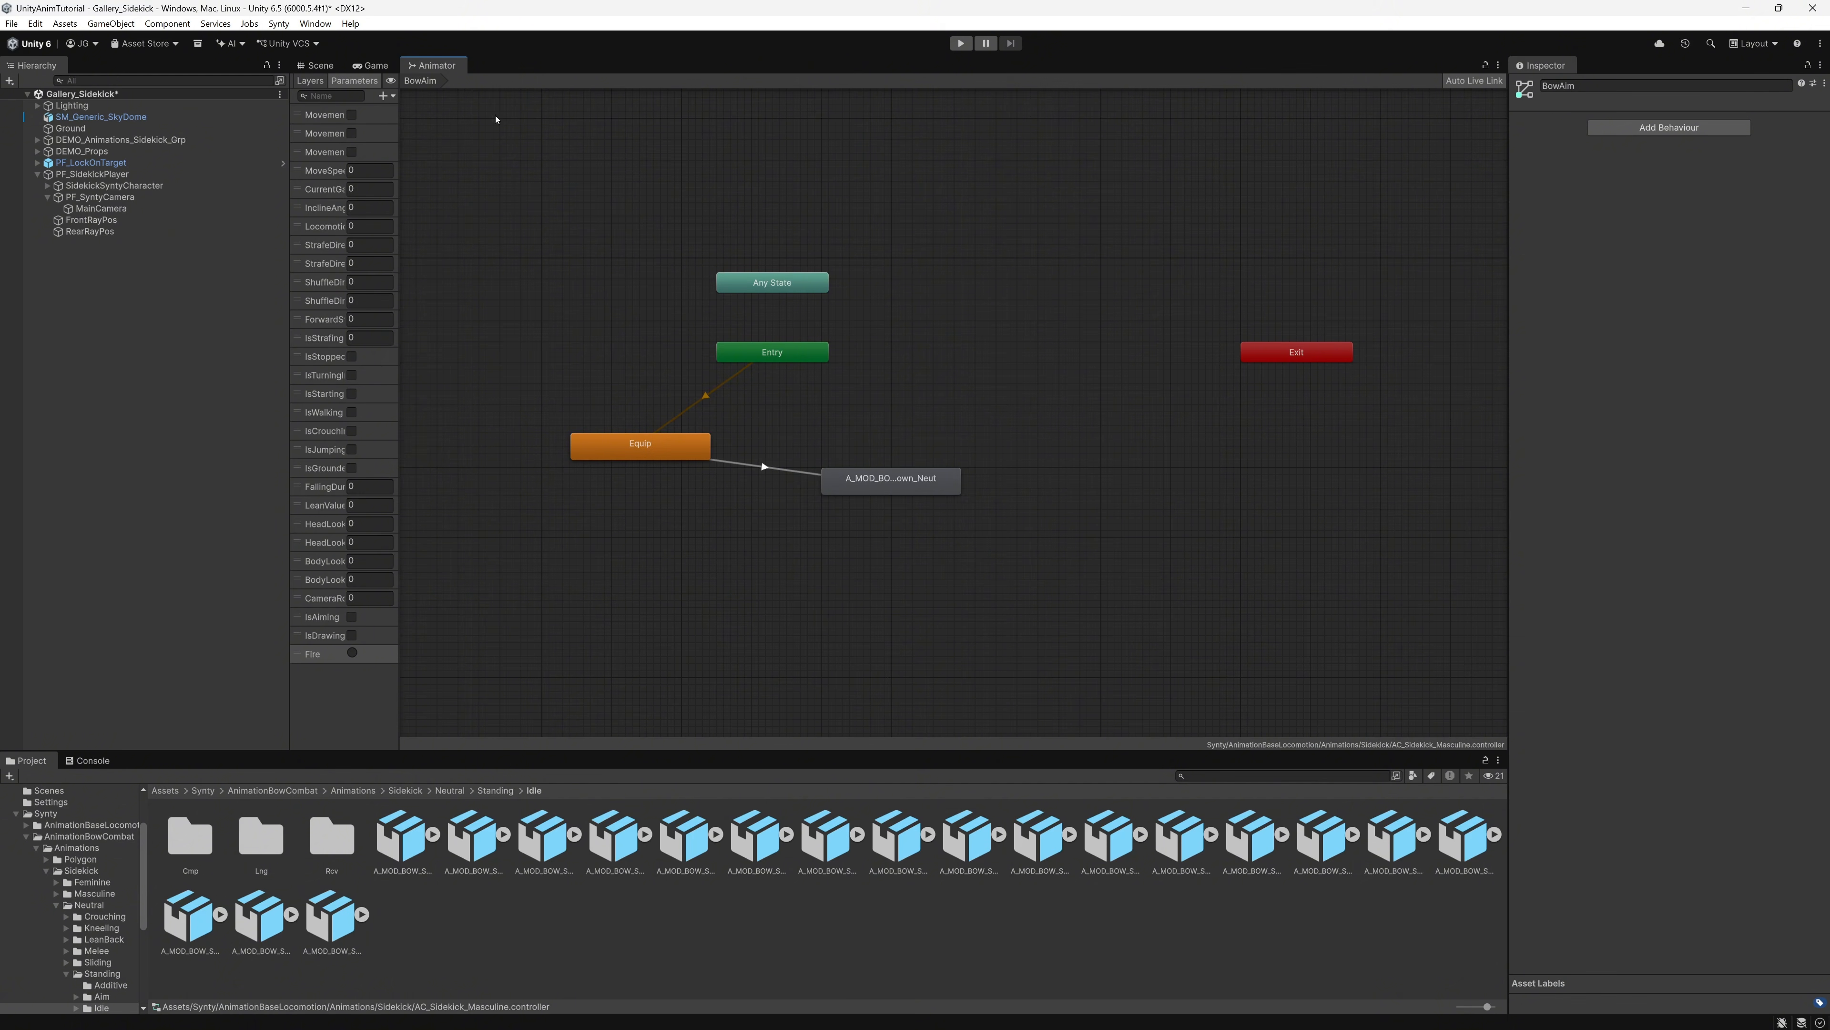
Step: In the scene, select the Wep_LongBow_01 object held in a kneeling demo character's left hand
left_click(320, 66)
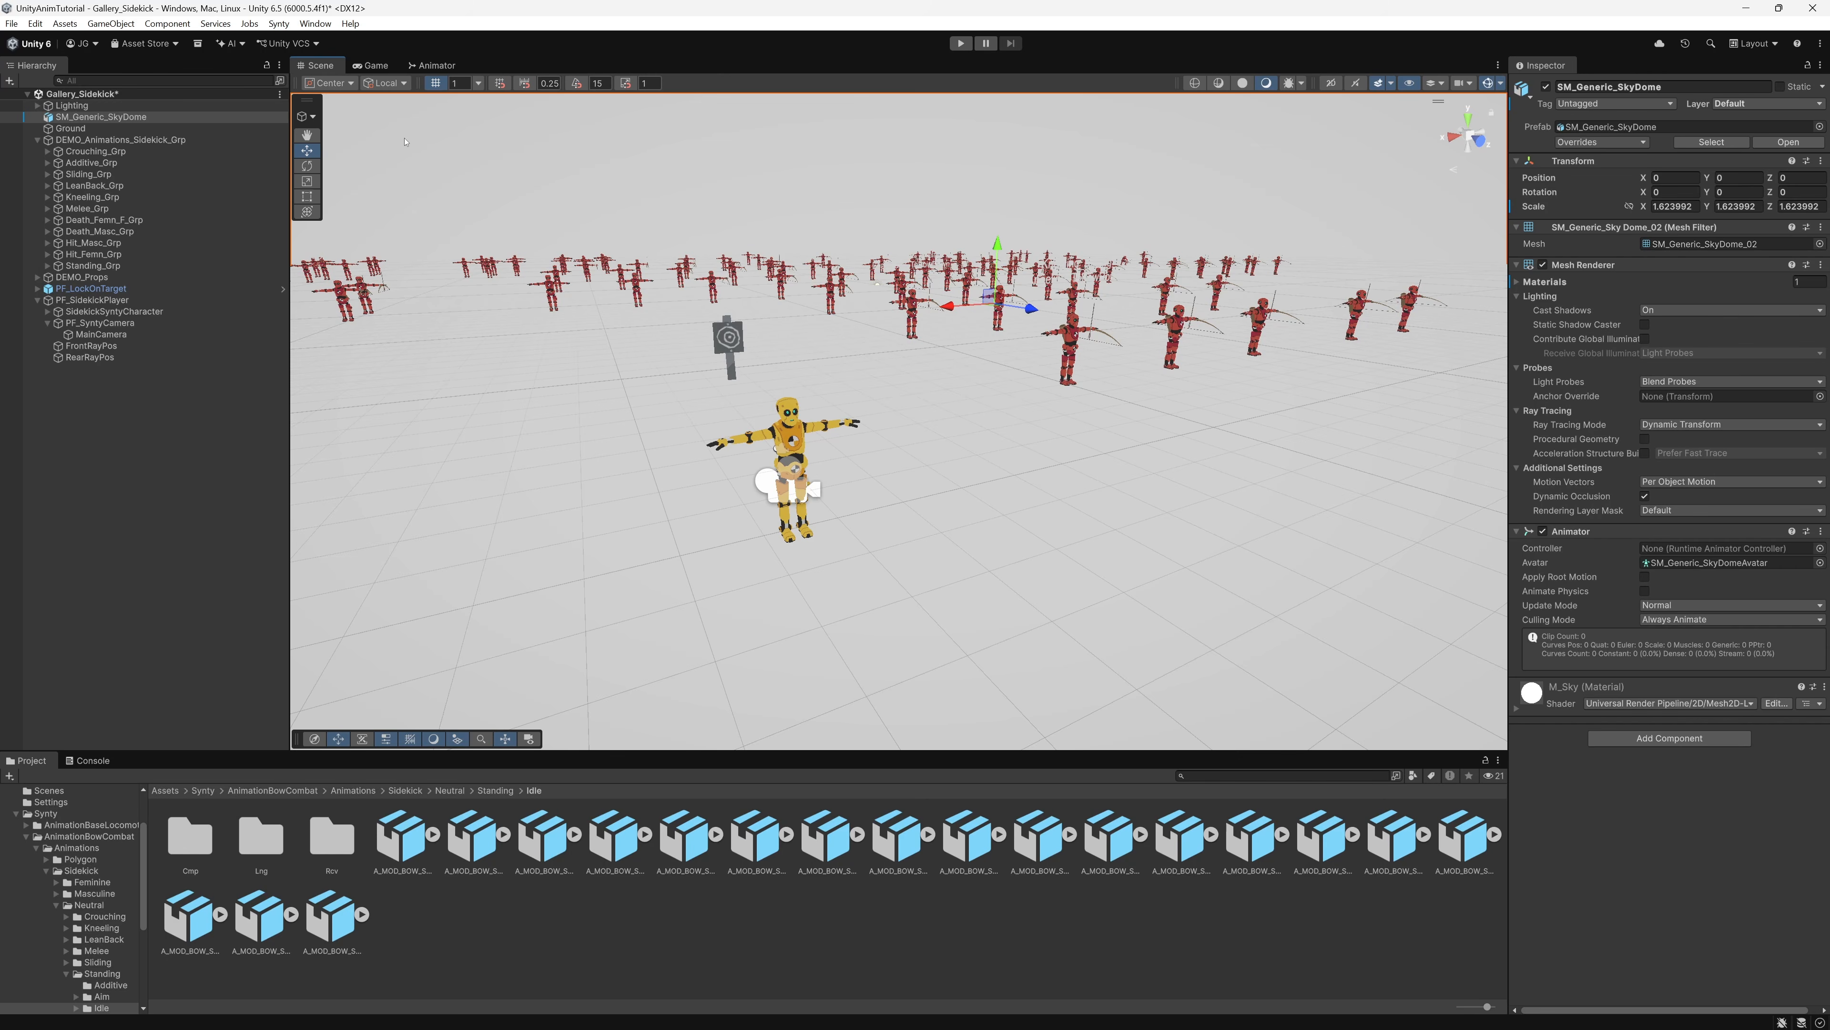
left_click(1103, 337)
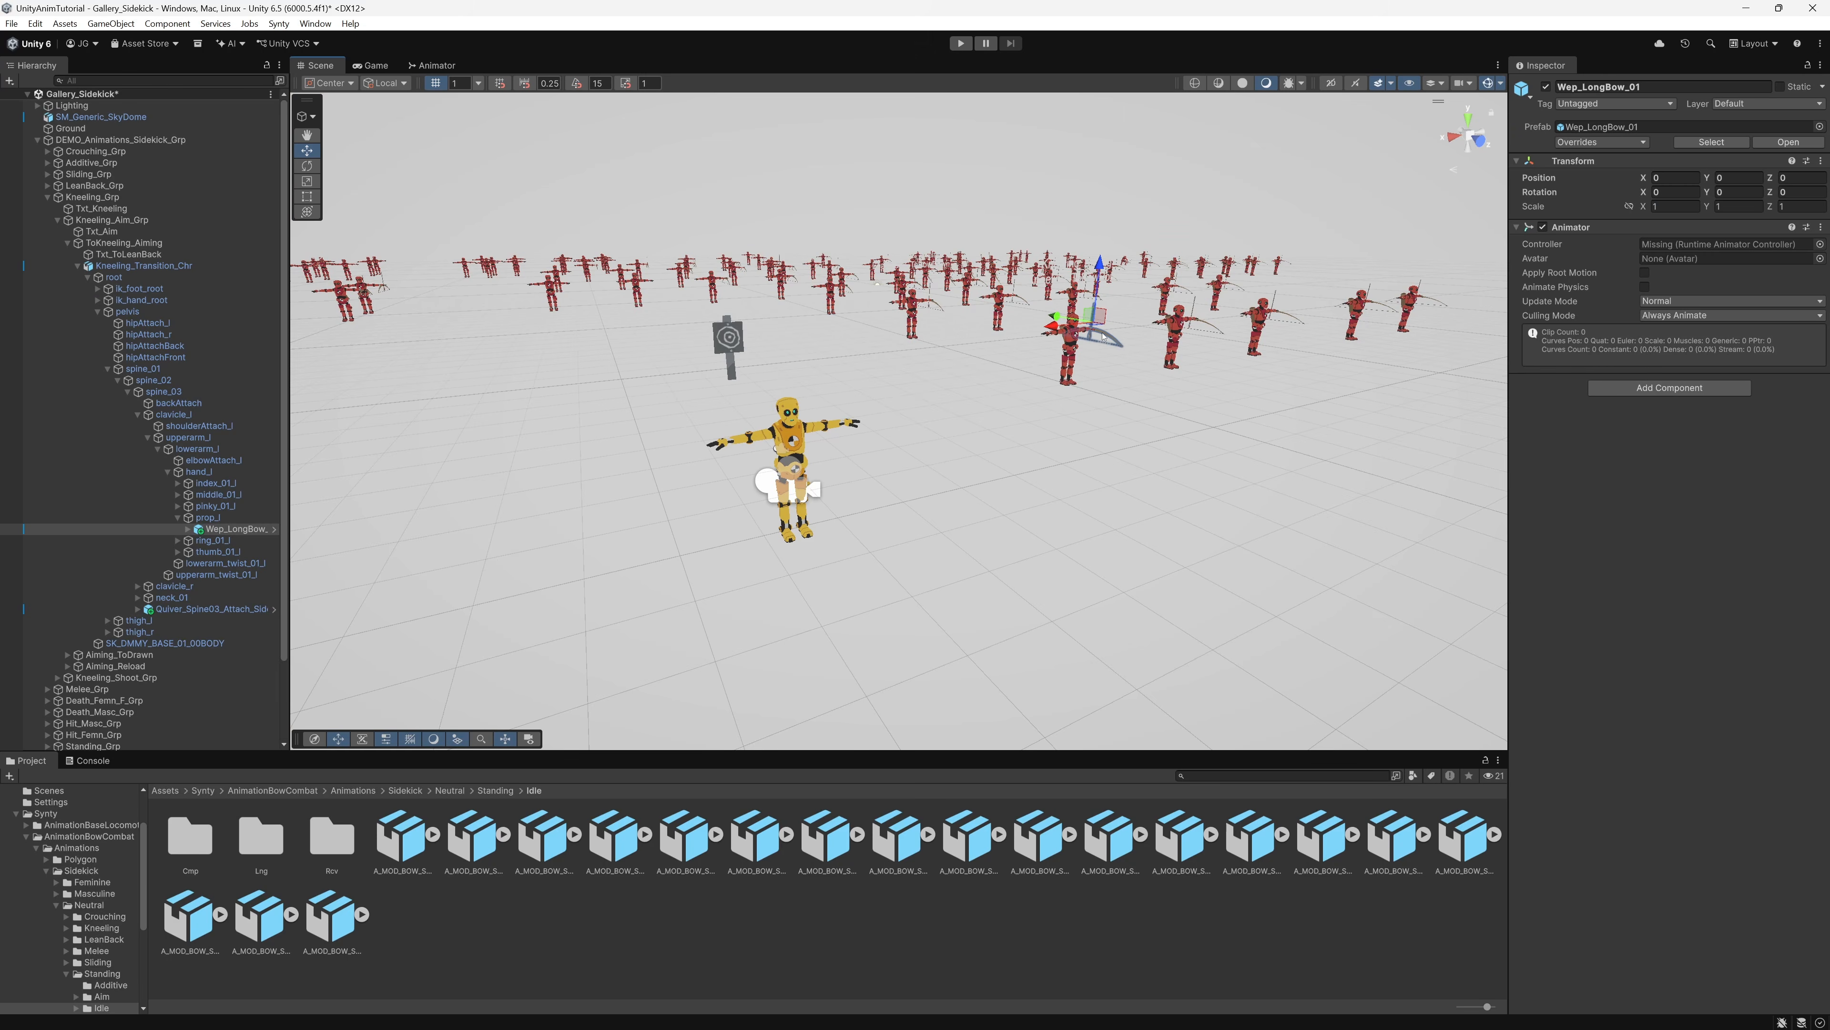
left_click(228, 530)
Step: Expand the playable SidekickSyntyCharacter's bone hierarchy from root through the pelvis, spine and left arm to the left hand's bones
left_click(735, 462)
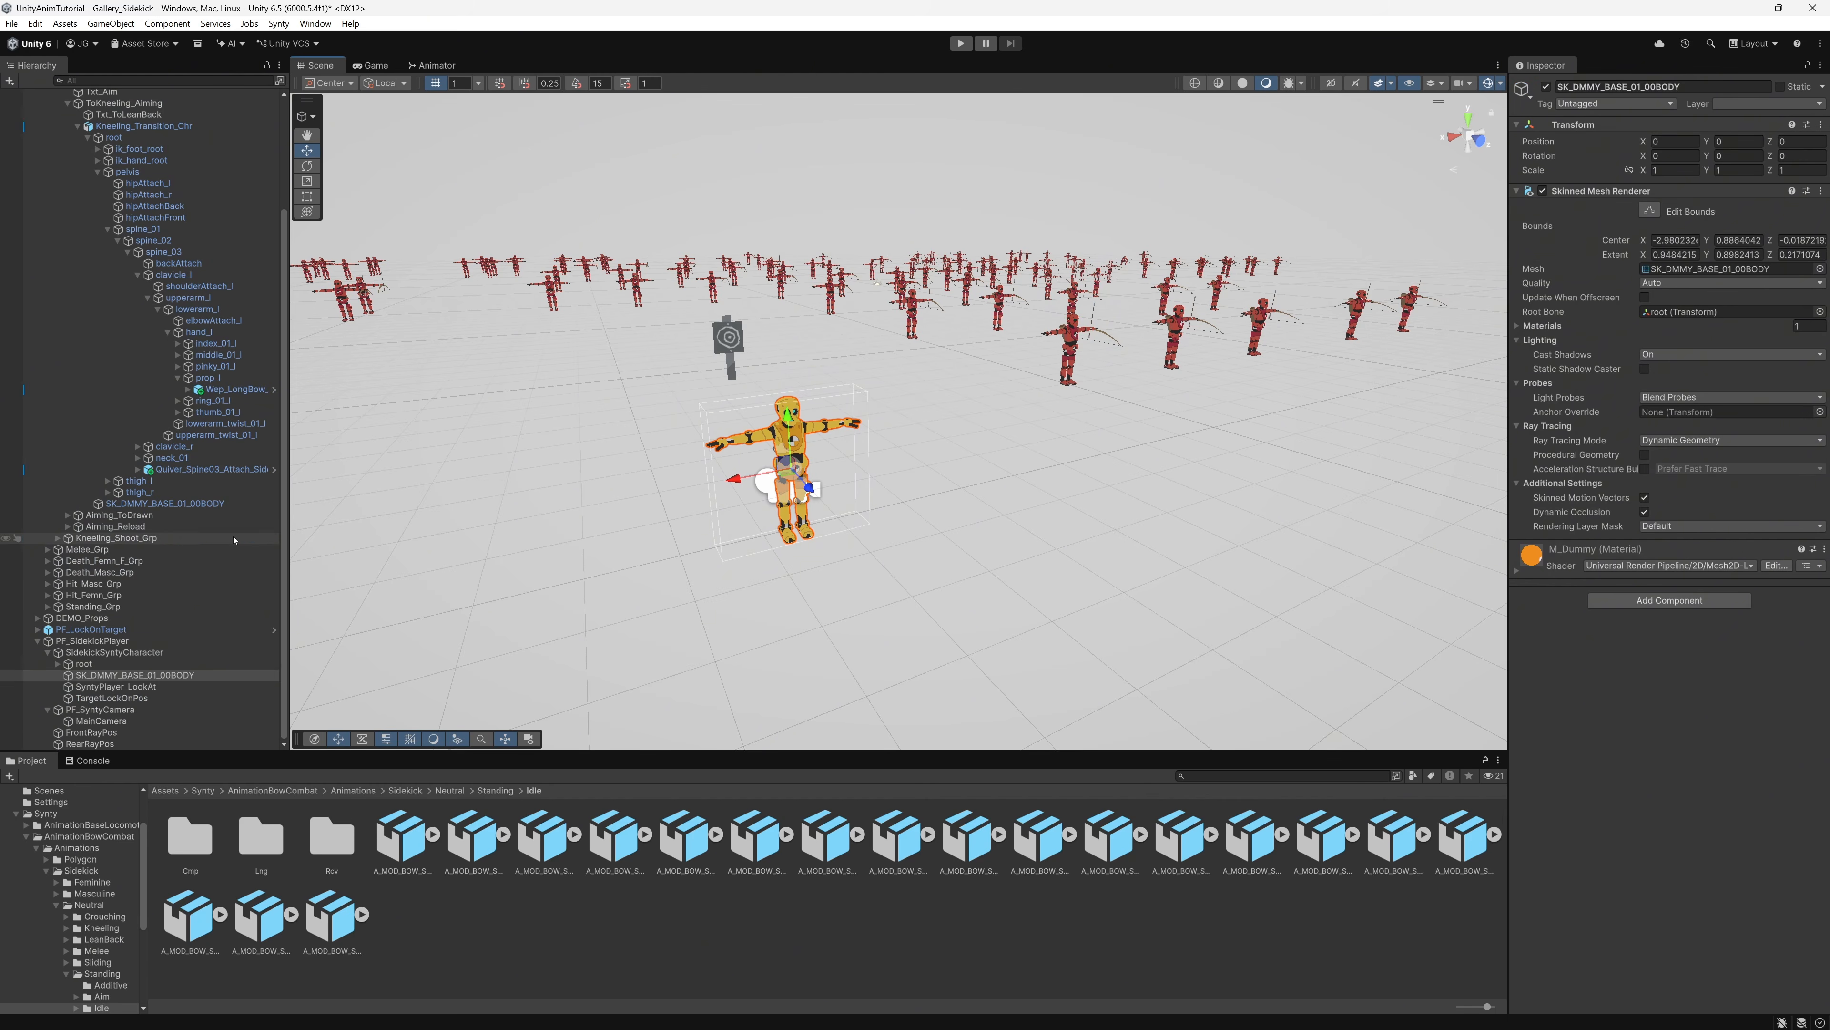
left_click(58, 664)
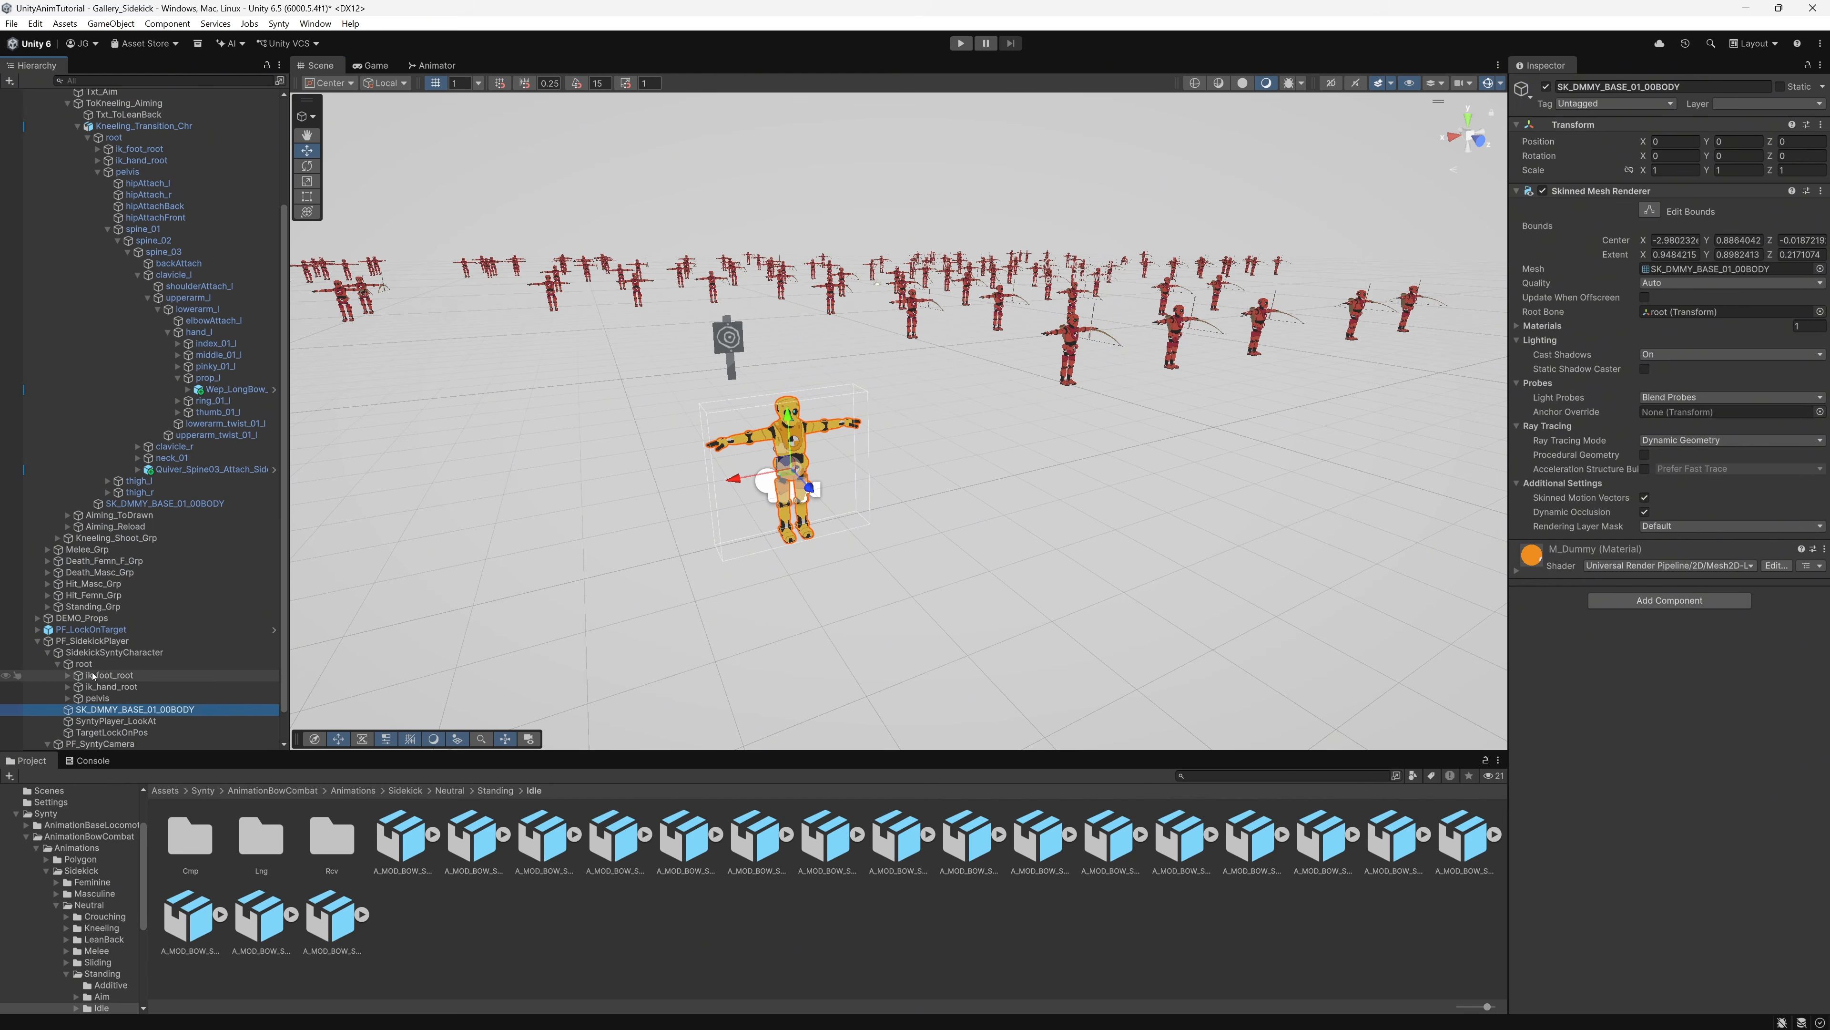
left_click(93, 698)
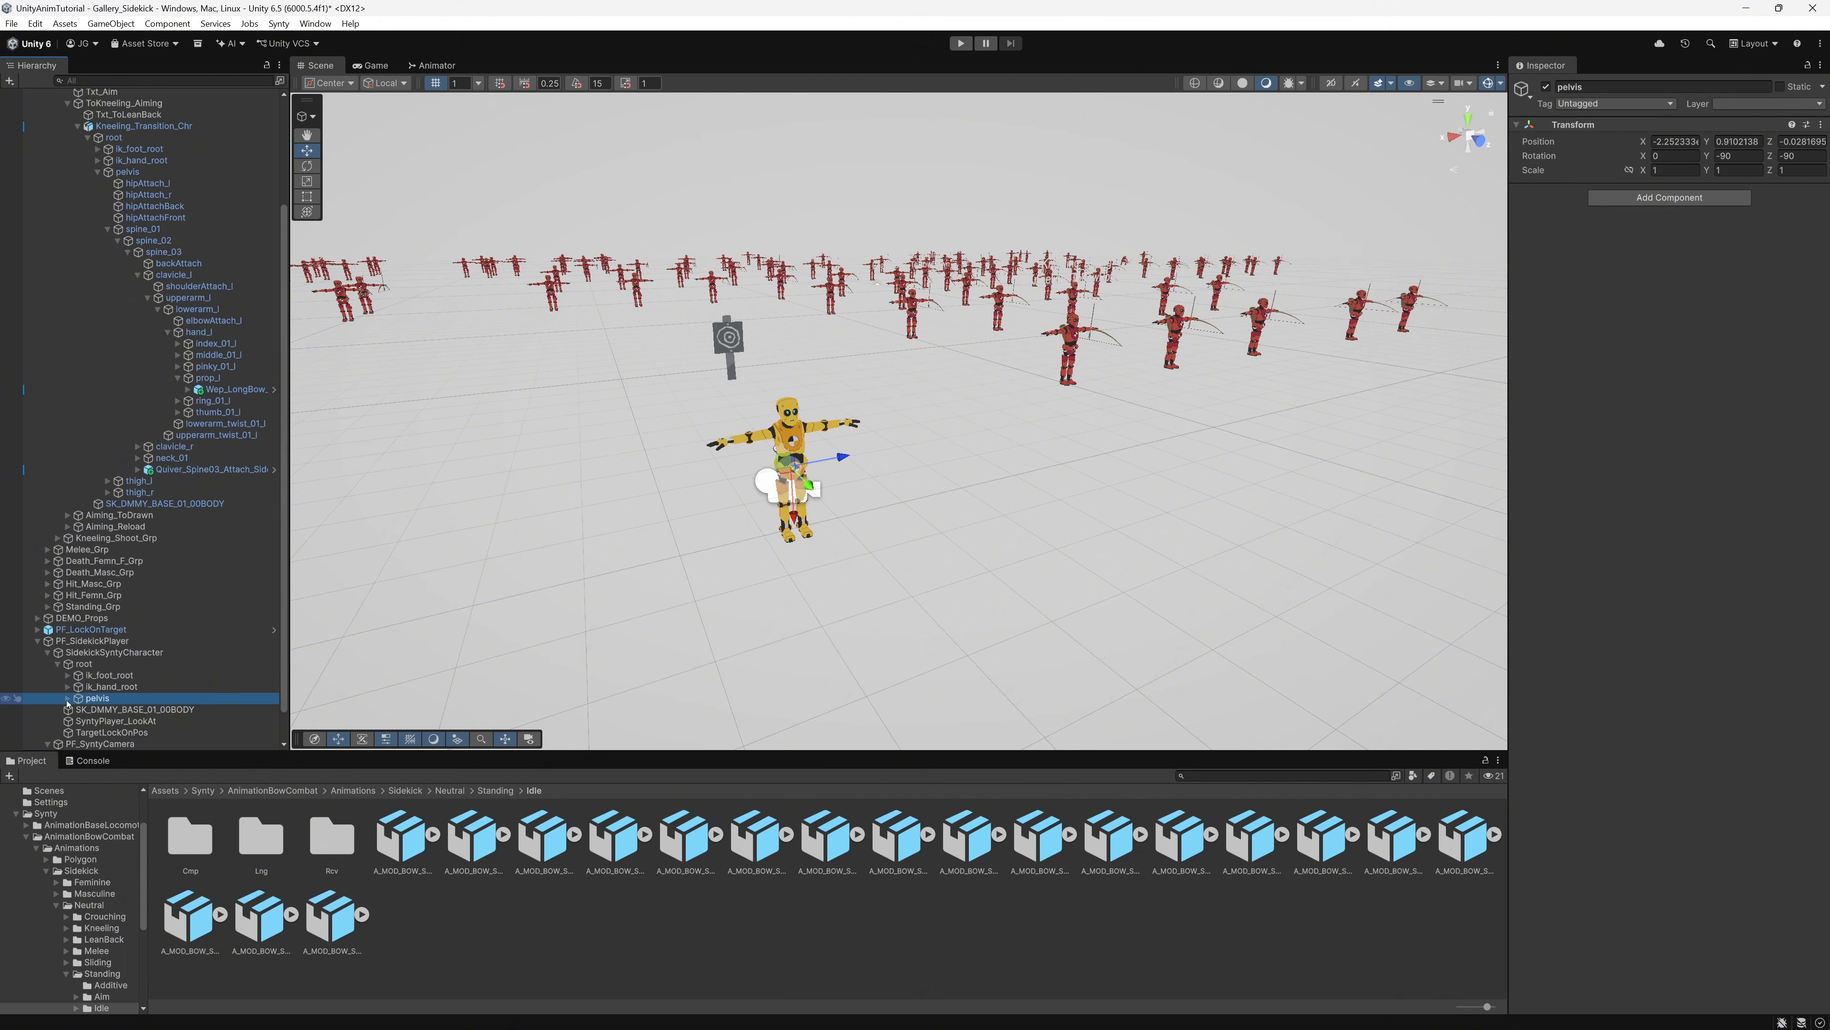
left_click(68, 698)
left_click(72, 644)
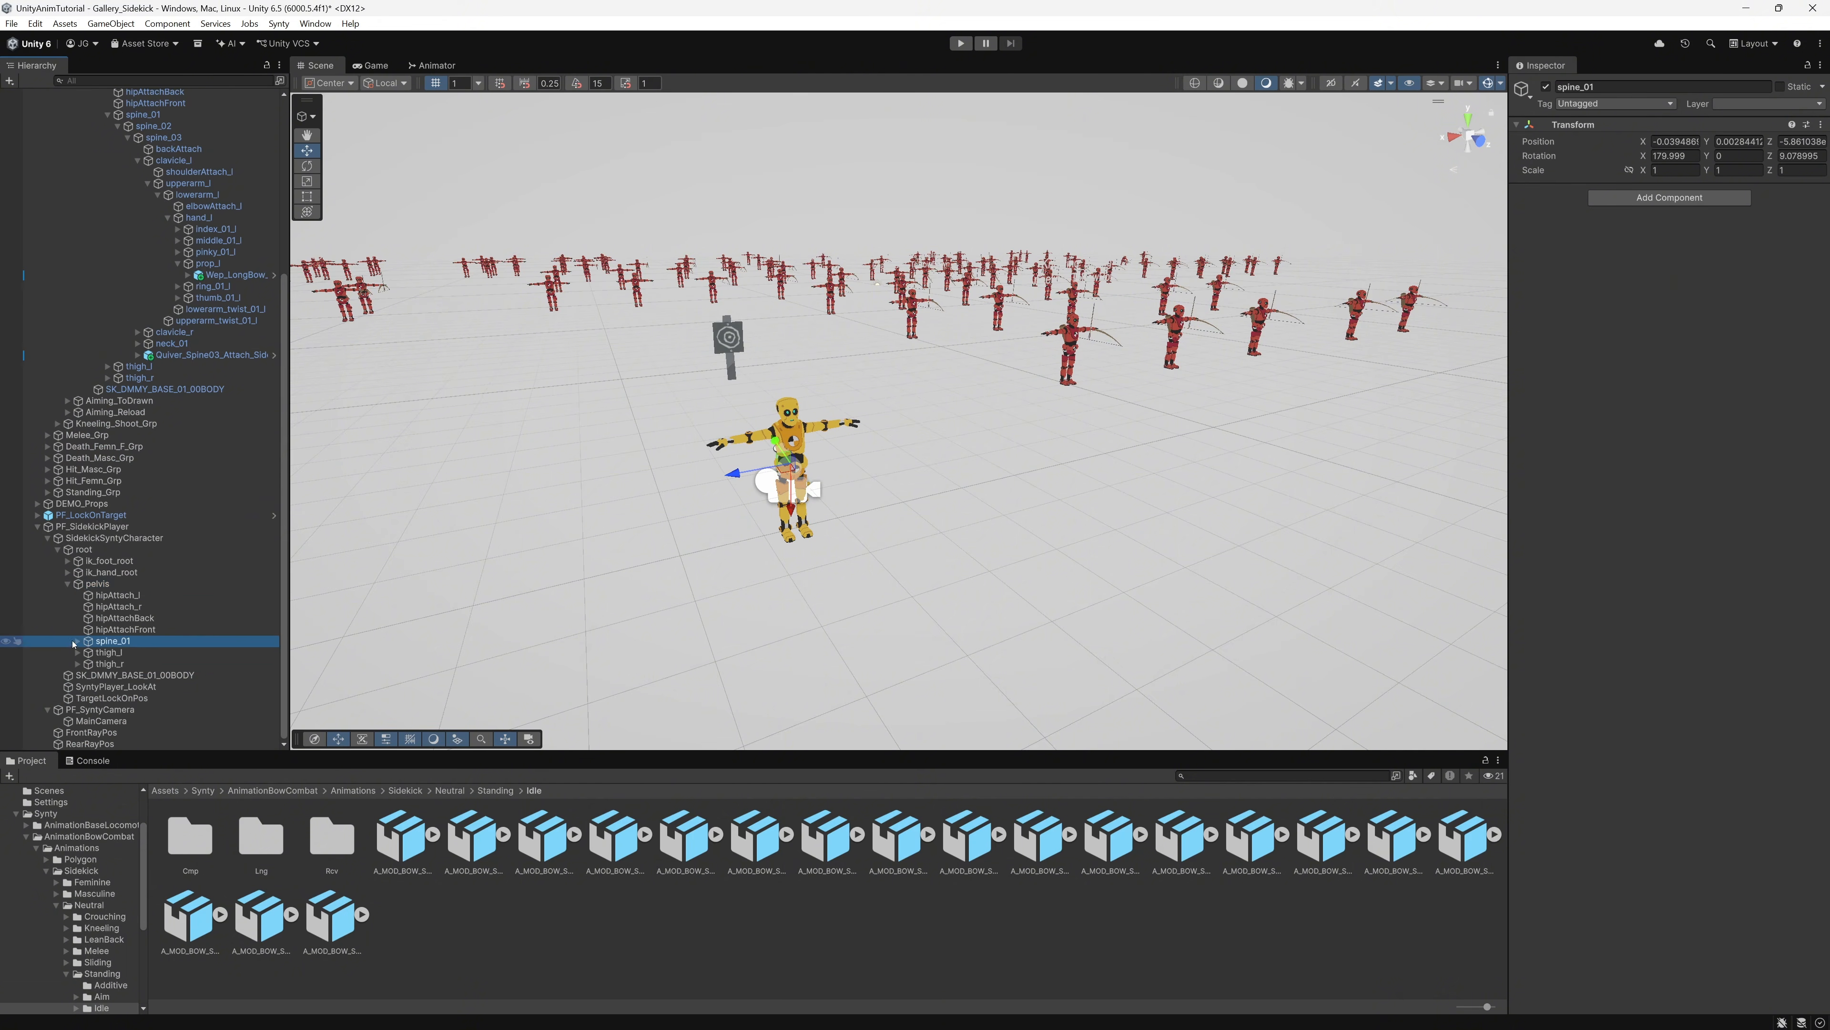
left_click(78, 641)
left_click(87, 642)
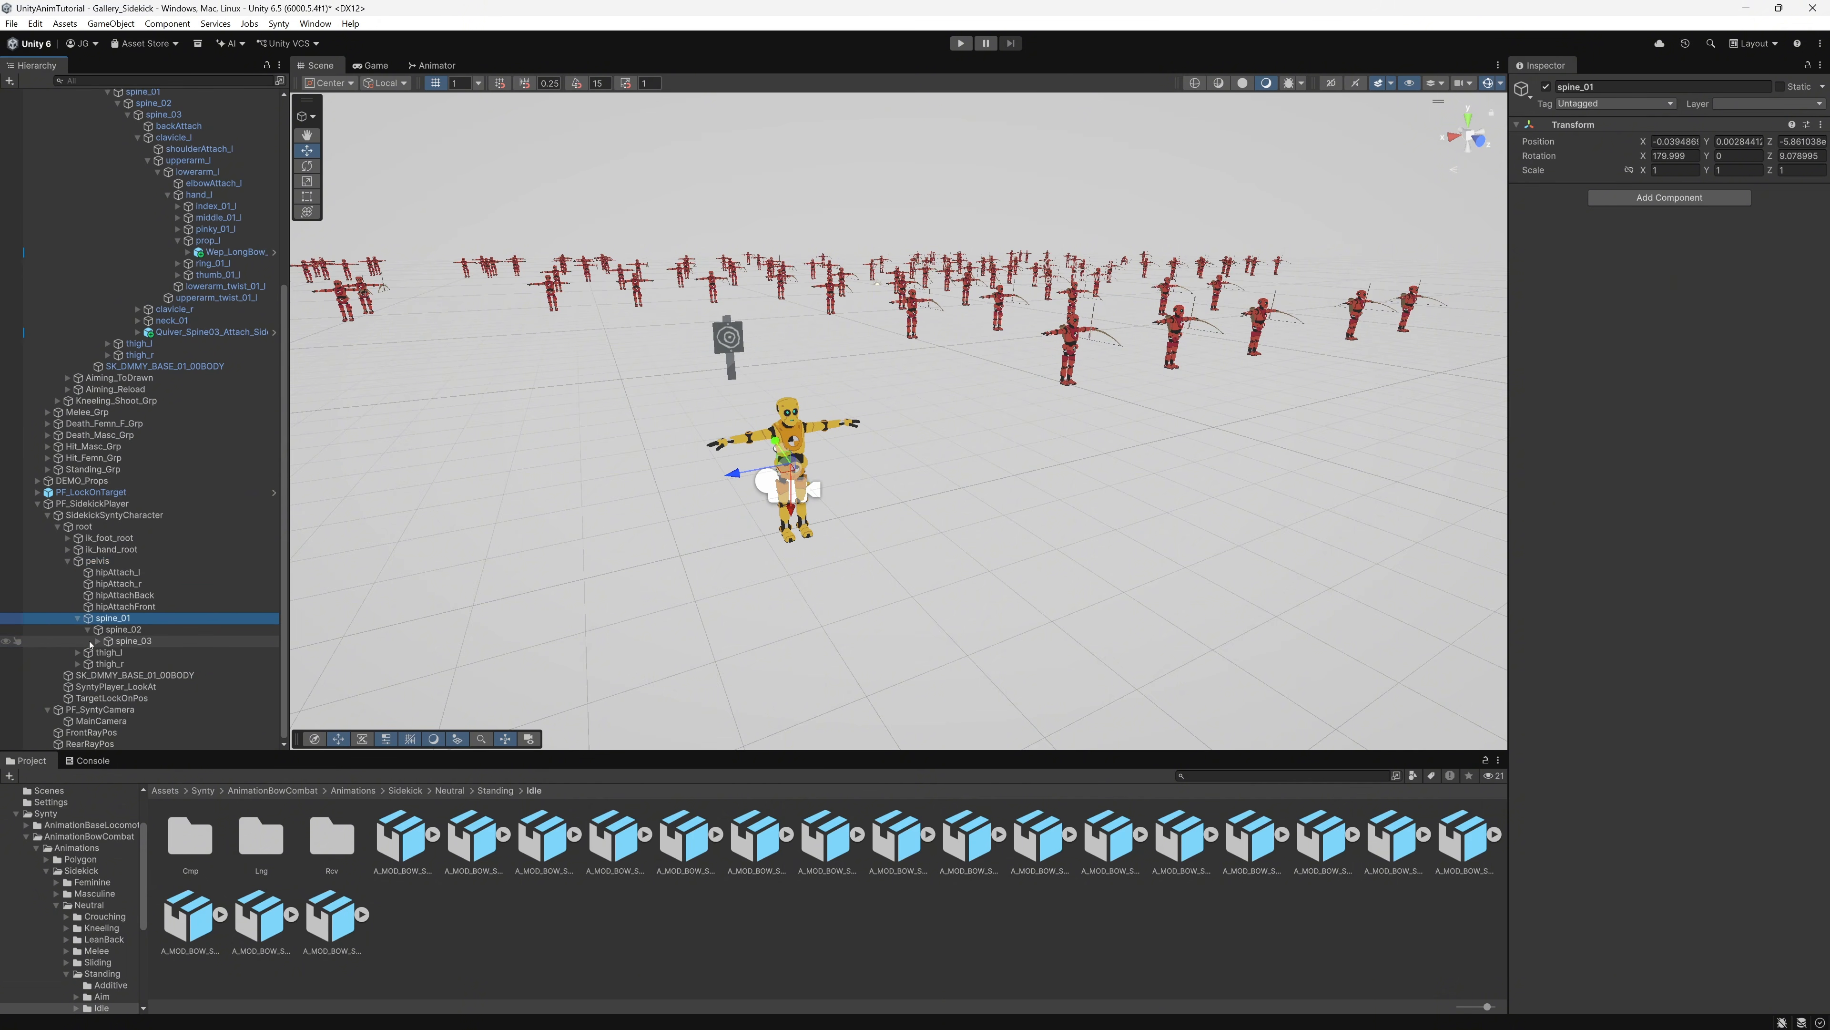
left_click(98, 641)
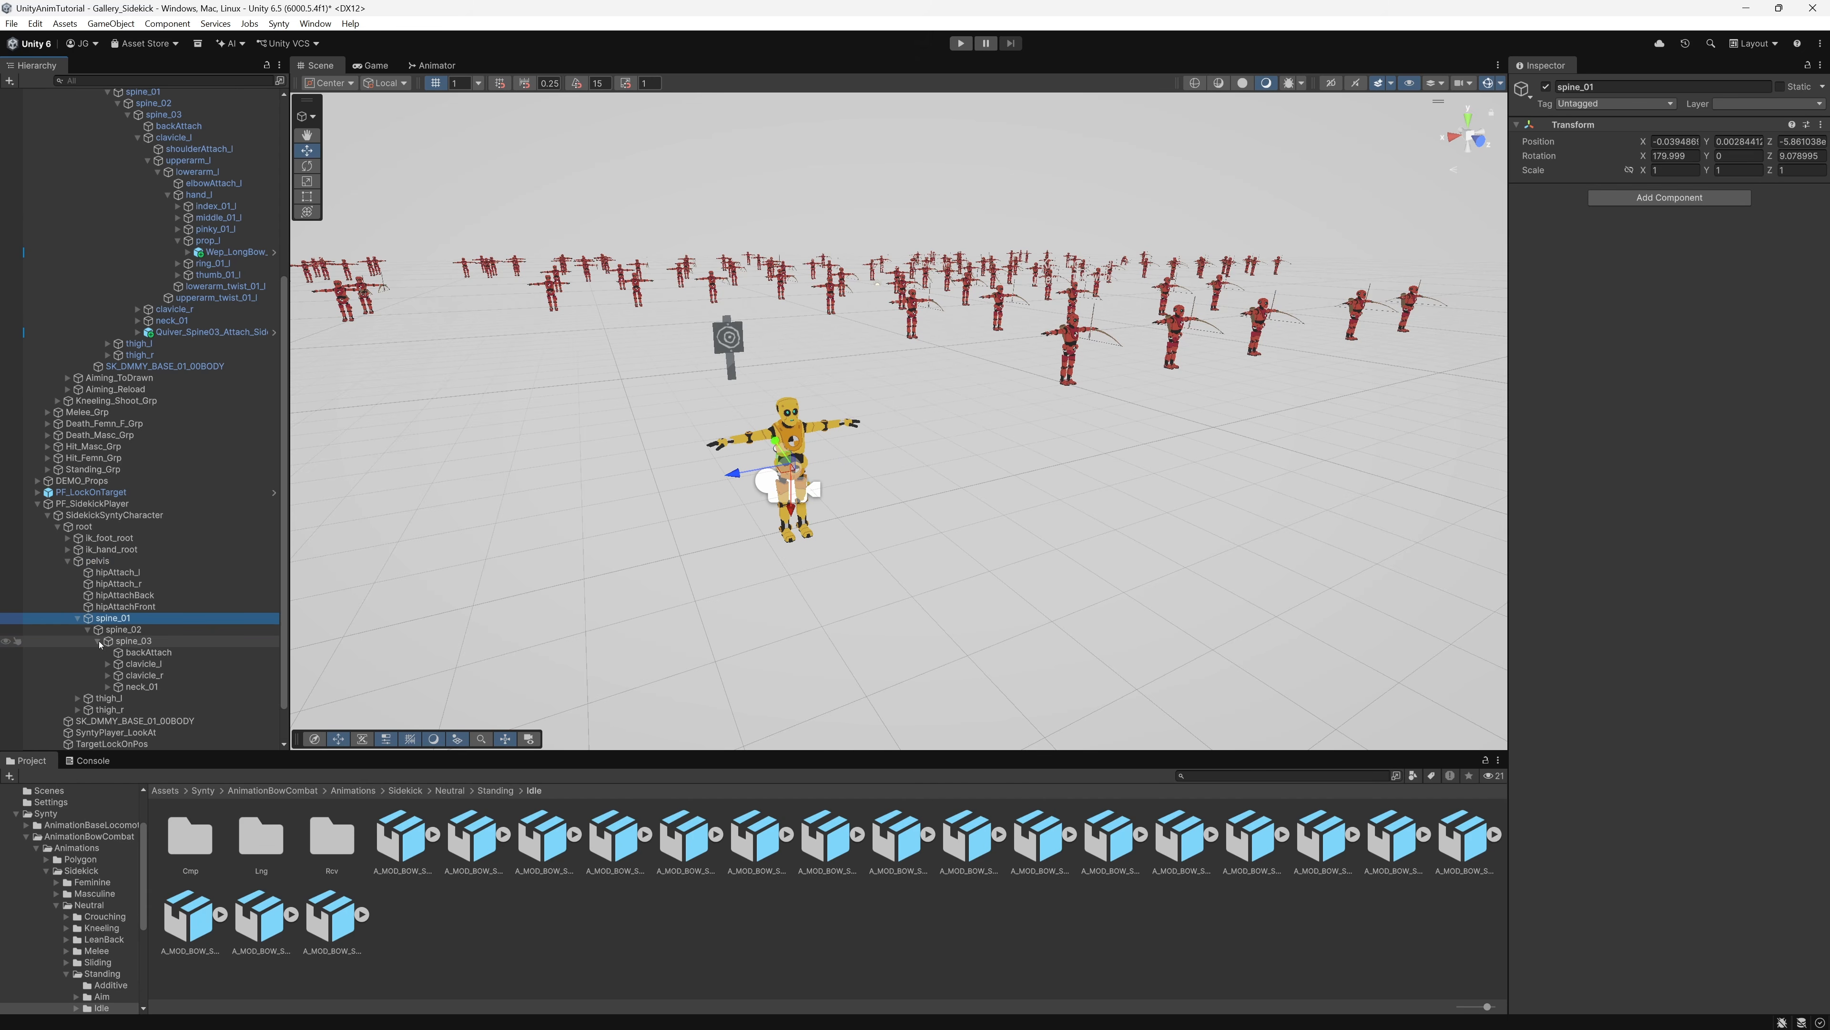
left_click(109, 664)
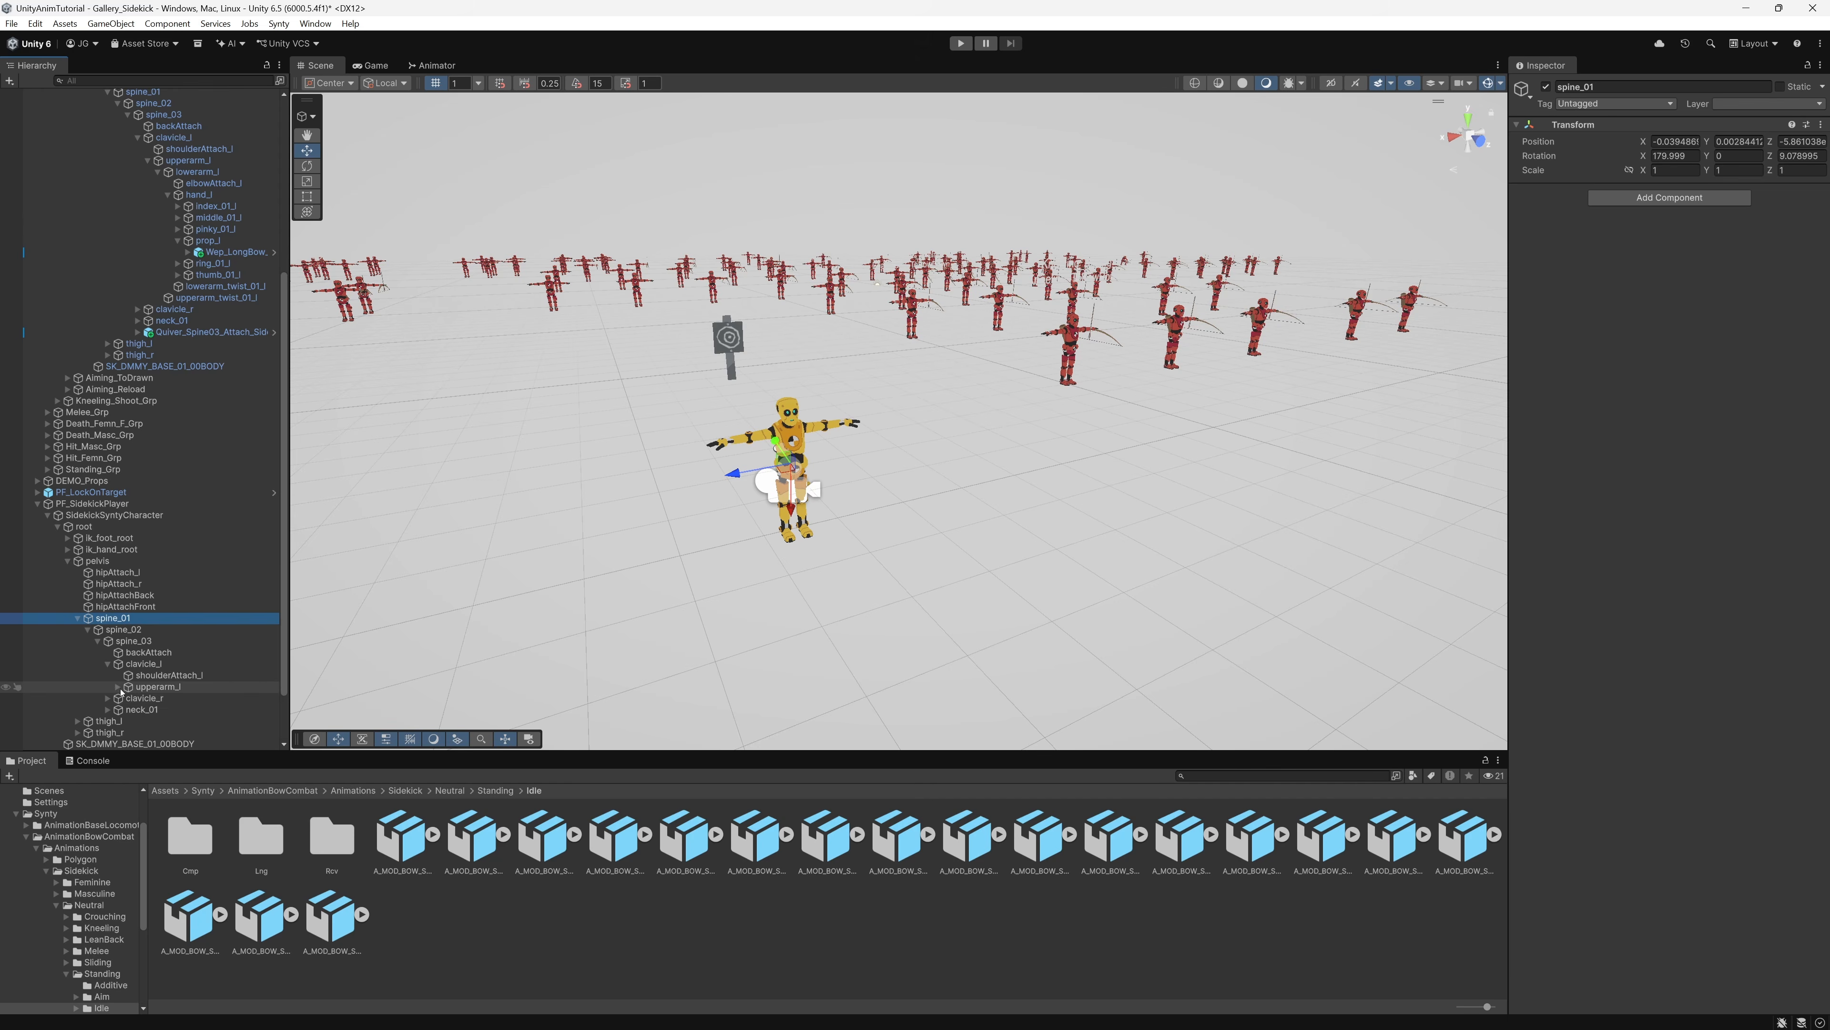
left_click(119, 687, "alt")
scroll(130, 676, "down", 3)
scroll(129, 677, "down", 4)
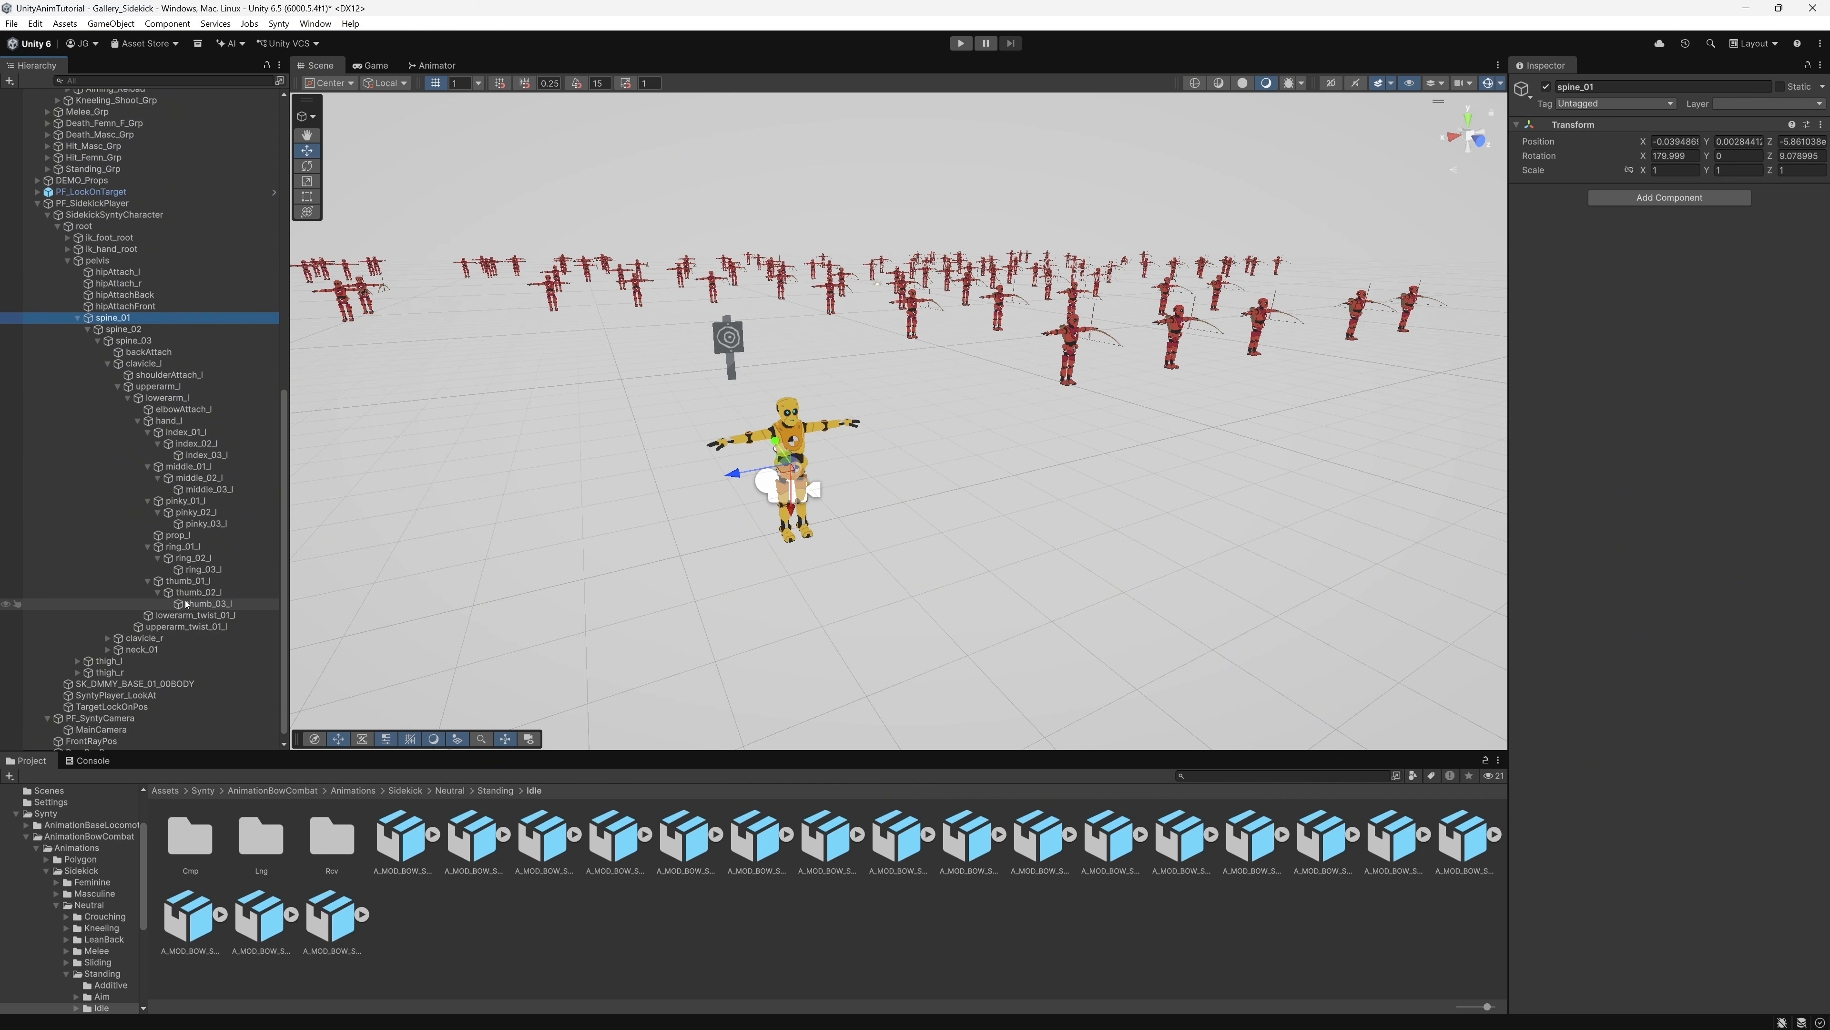
Step: Paste the copied Wep_LongBow_01 into the playable character's left hand and parent it to the prop_l bone
left_click(194, 536)
key("ctrl+v")
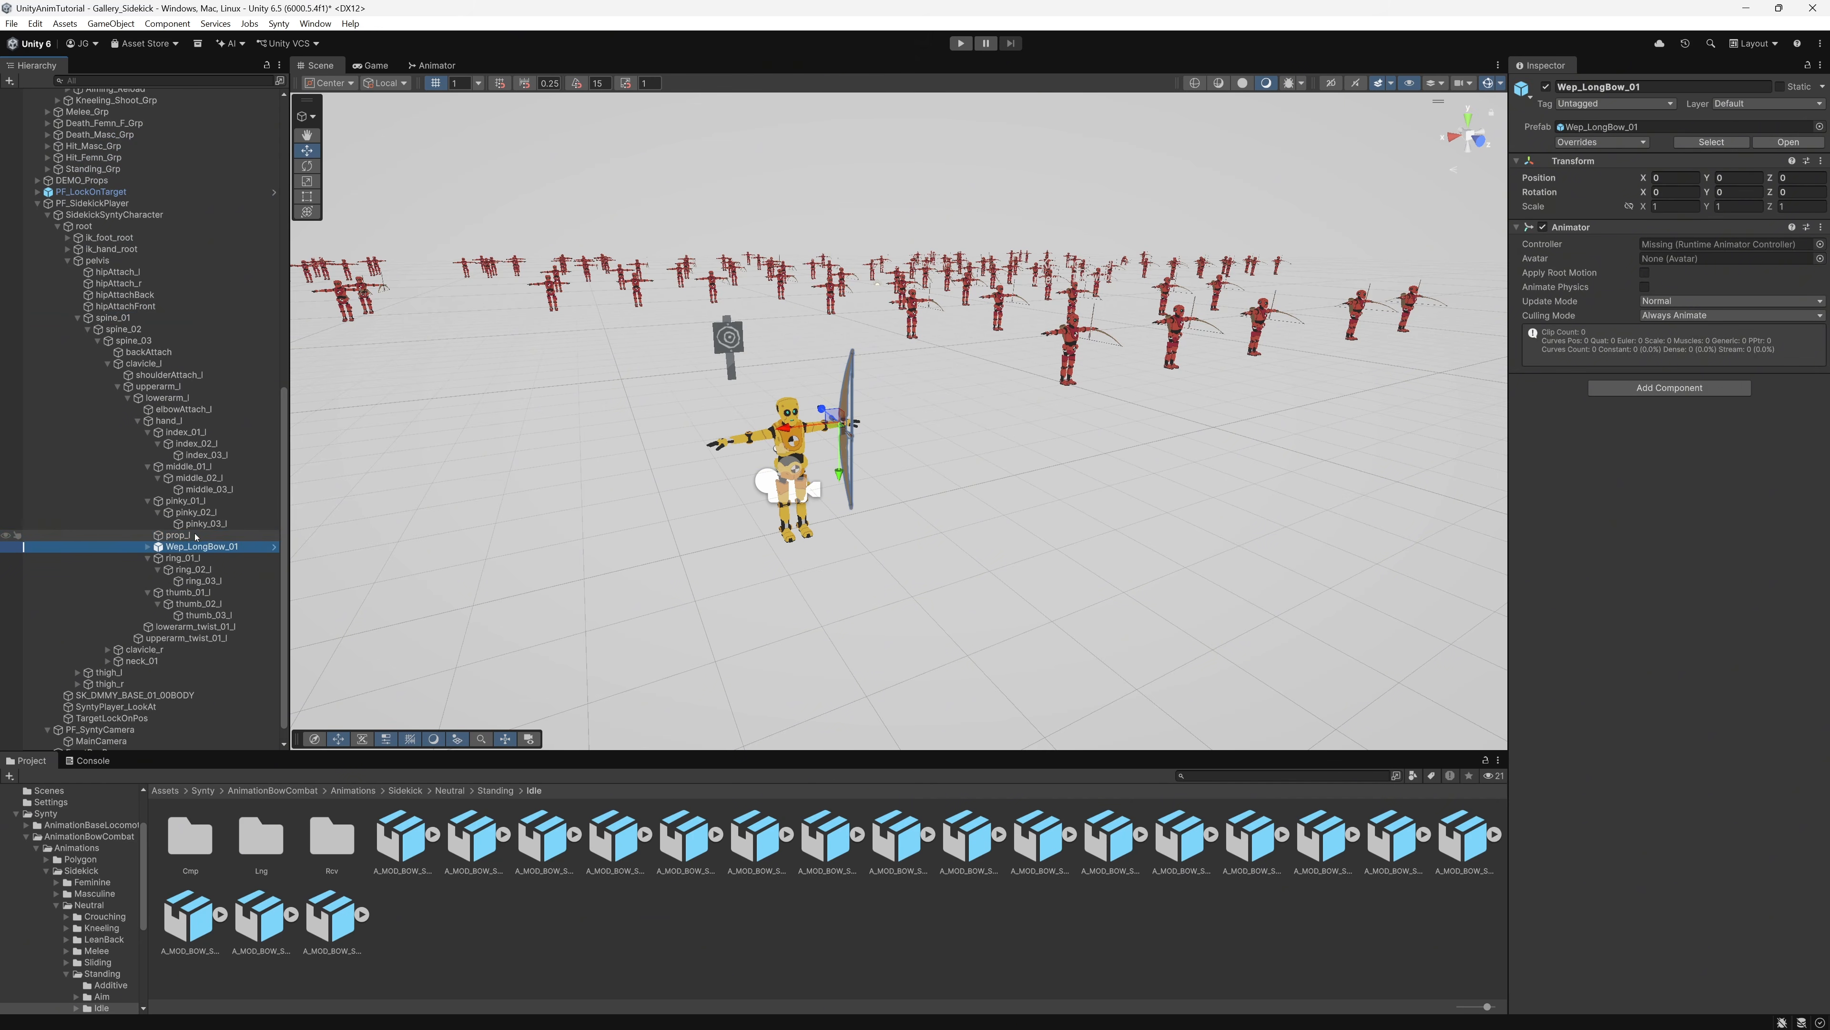
left_click_drag(195, 536, 210, 535)
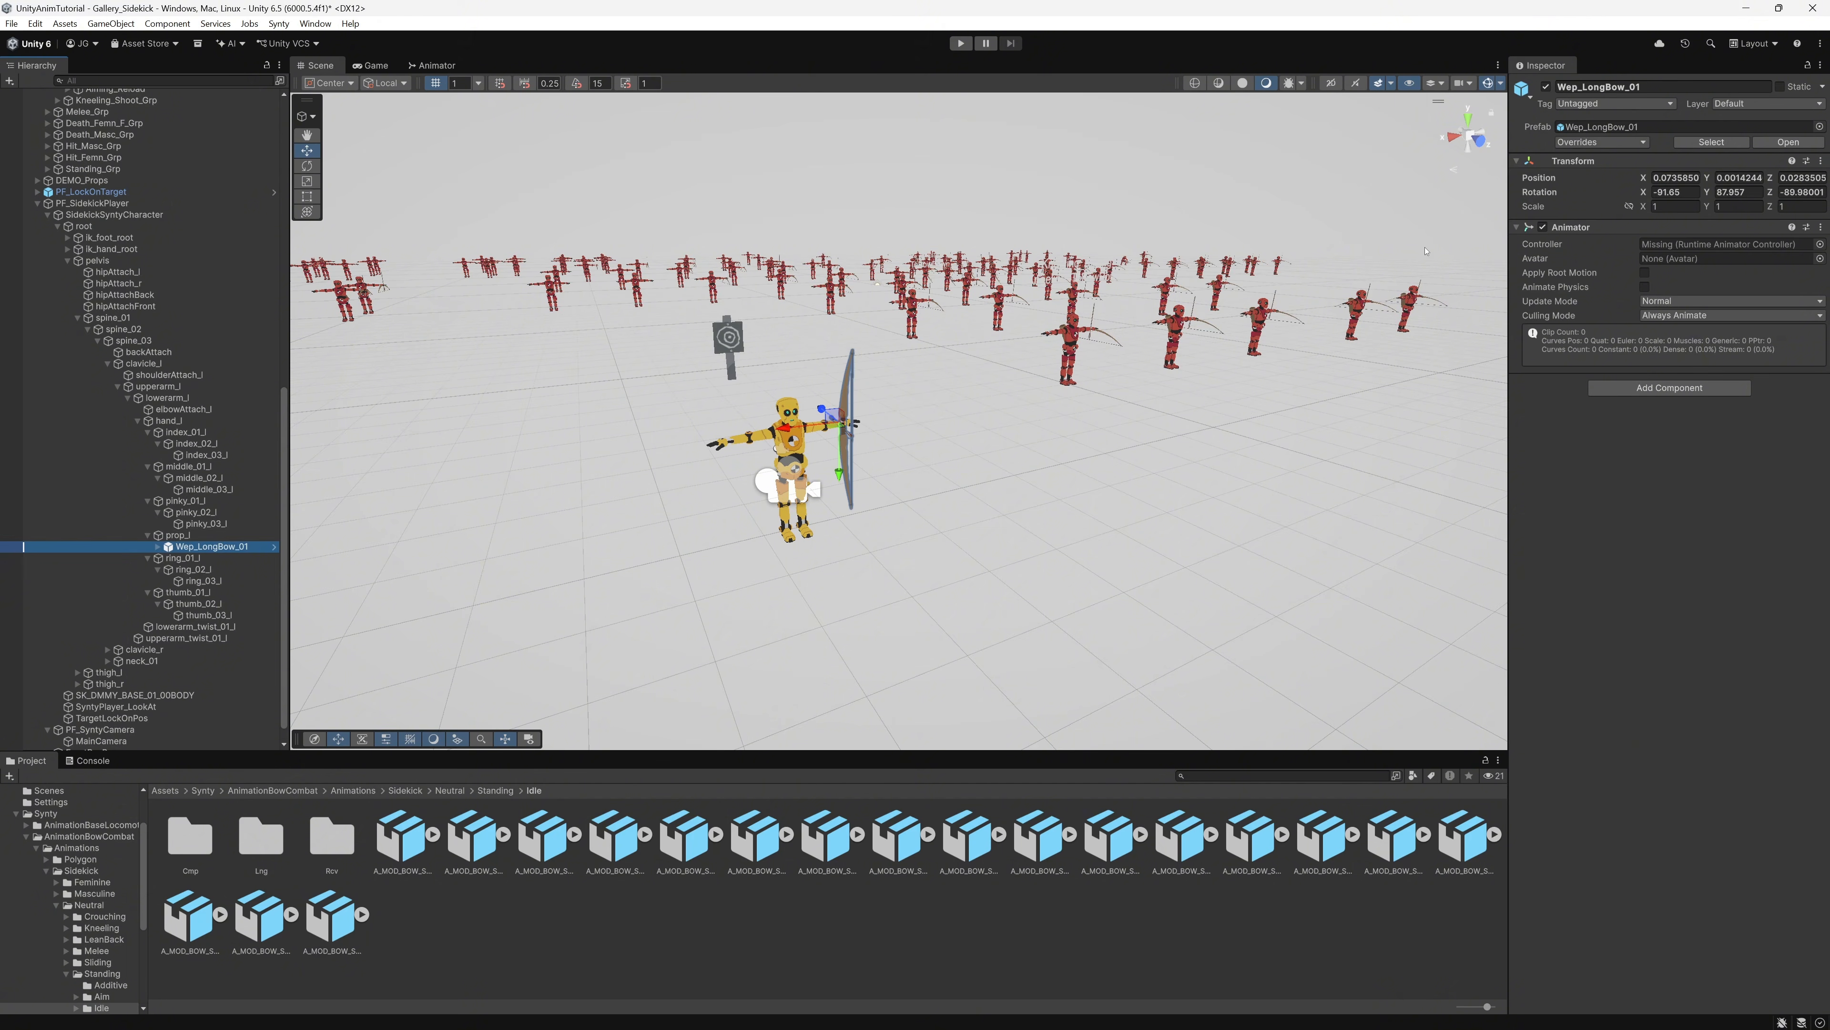
Step: Set the pasted longbow's position and rotation to 0 on all three axes
left_click(1673, 179)
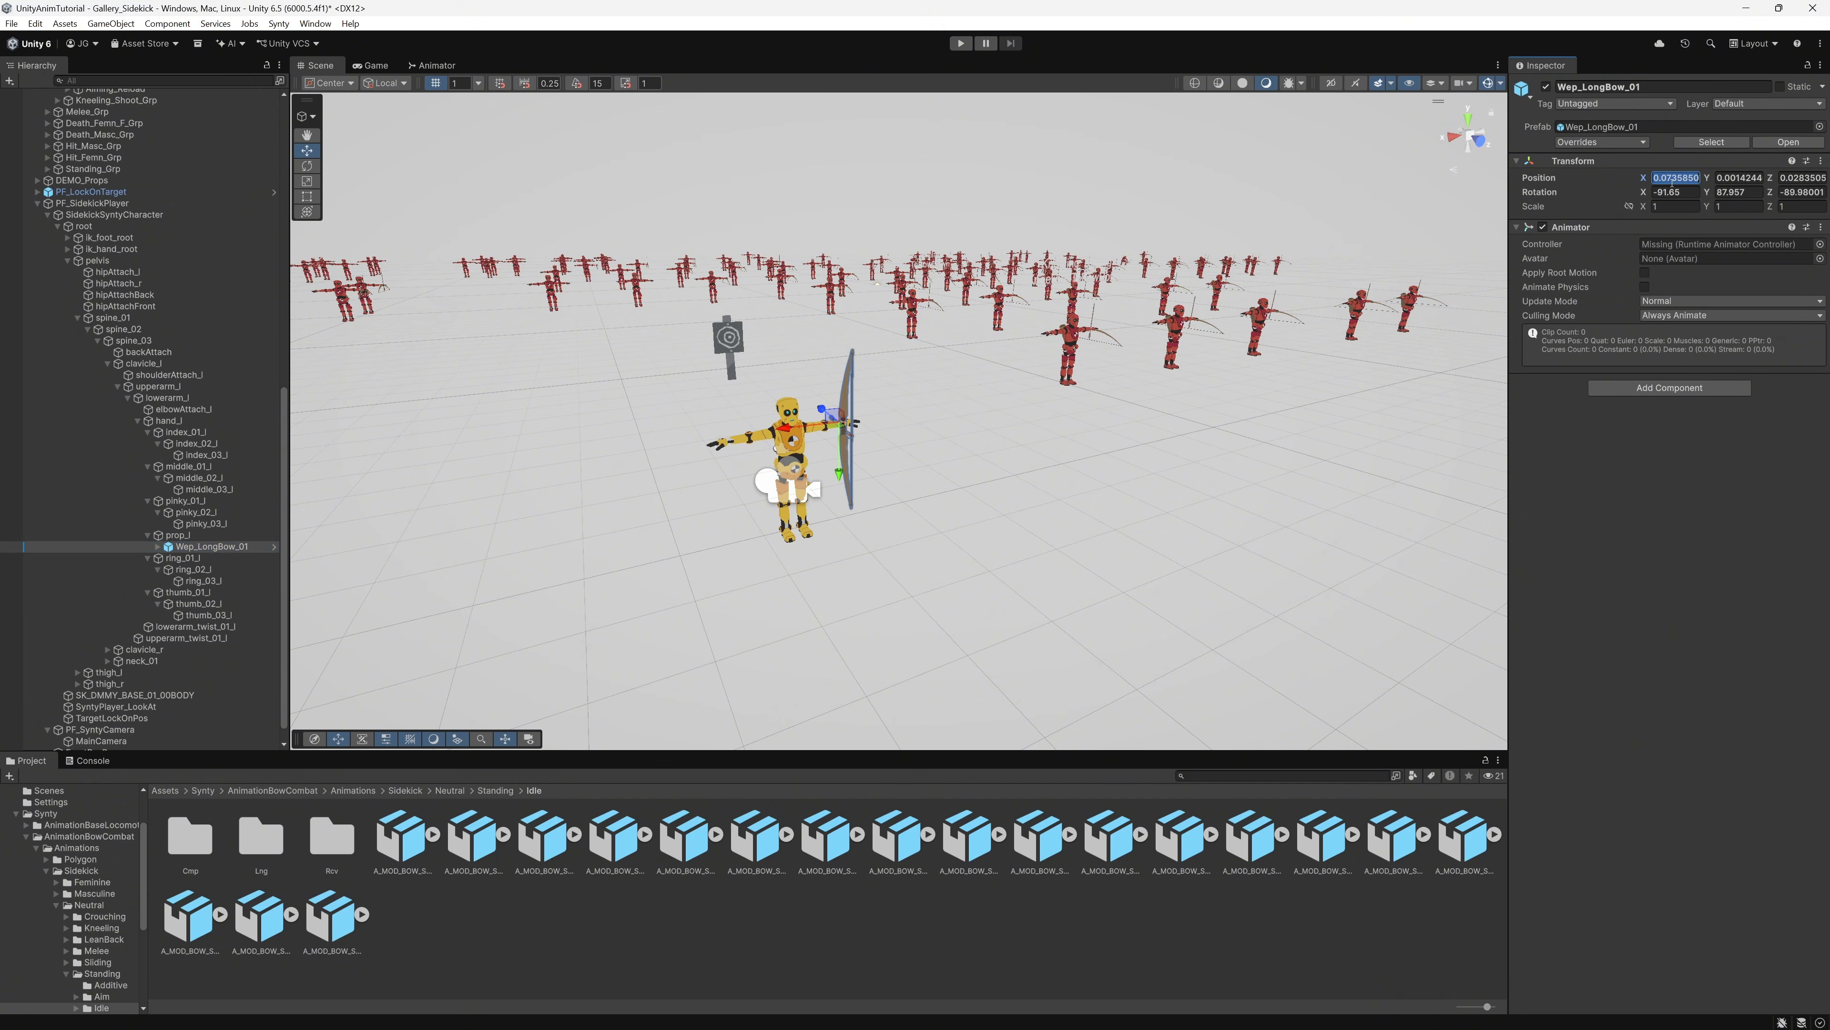
type("0")
key("Tab")
type("0")
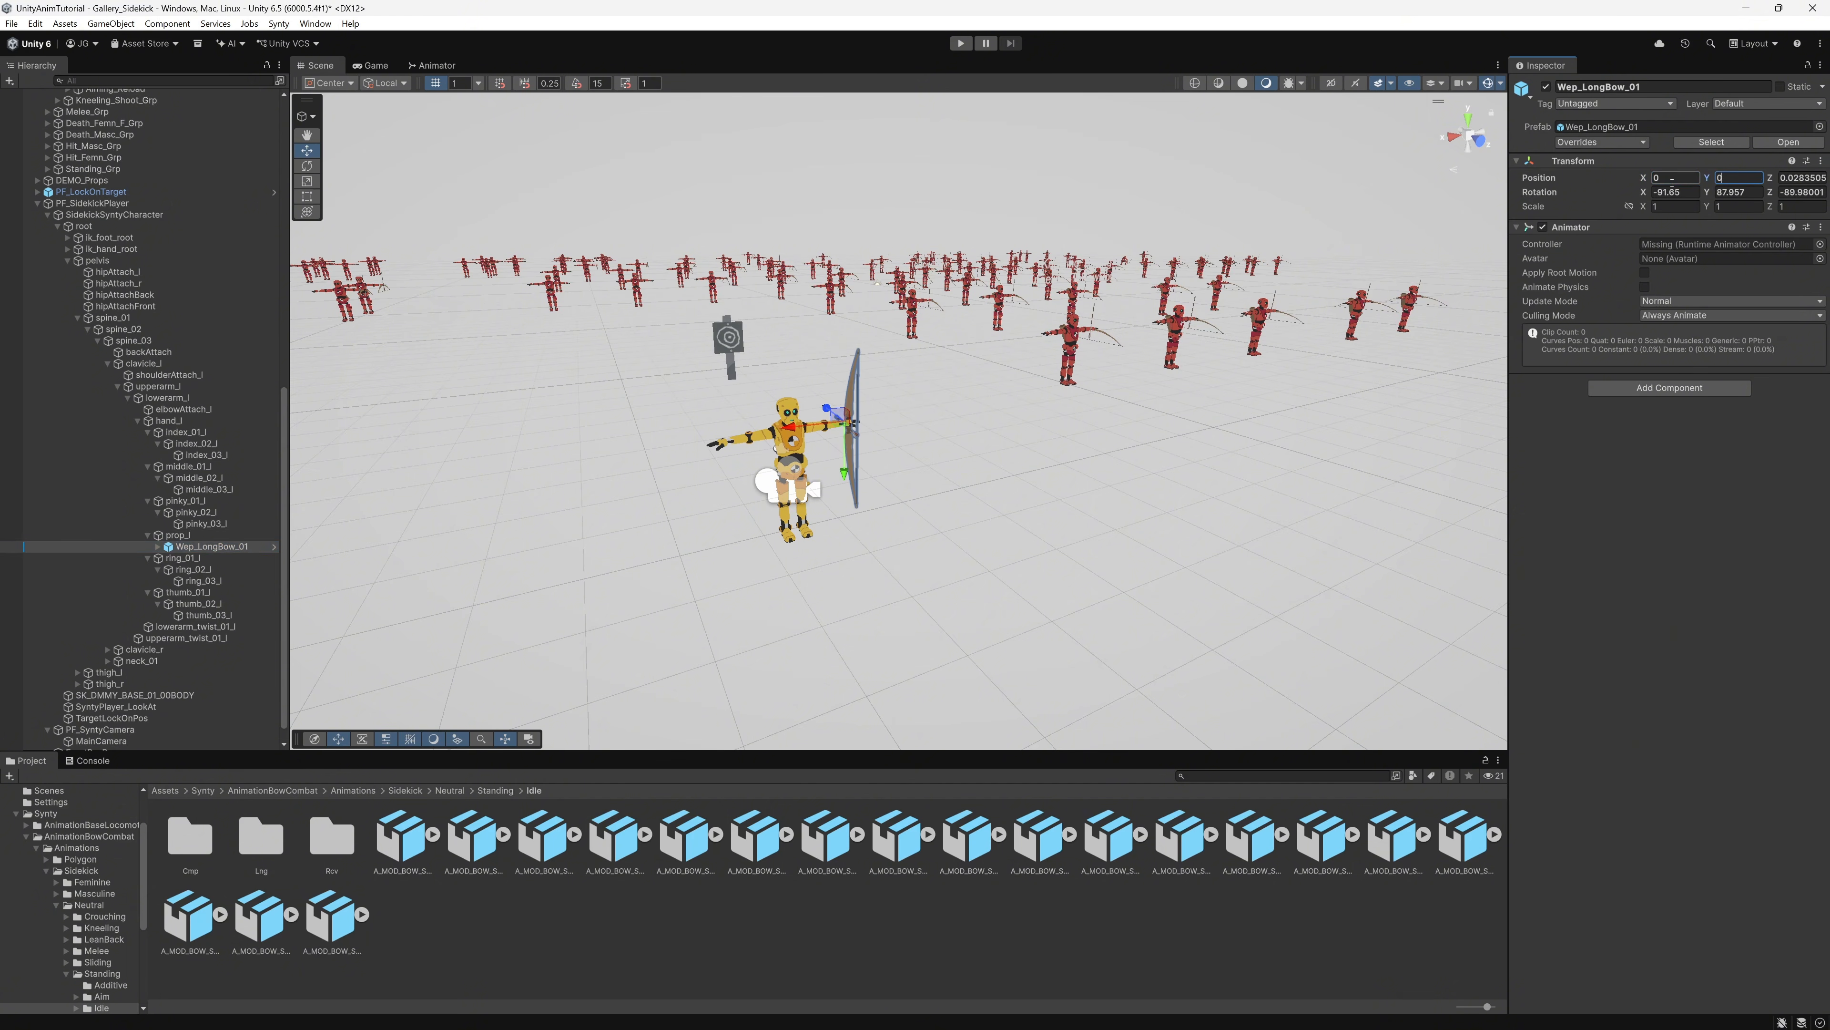
key("Tab")
type("0")
key("Tab")
type("0")
key("Tab")
type("0")
key("Tab")
type("0")
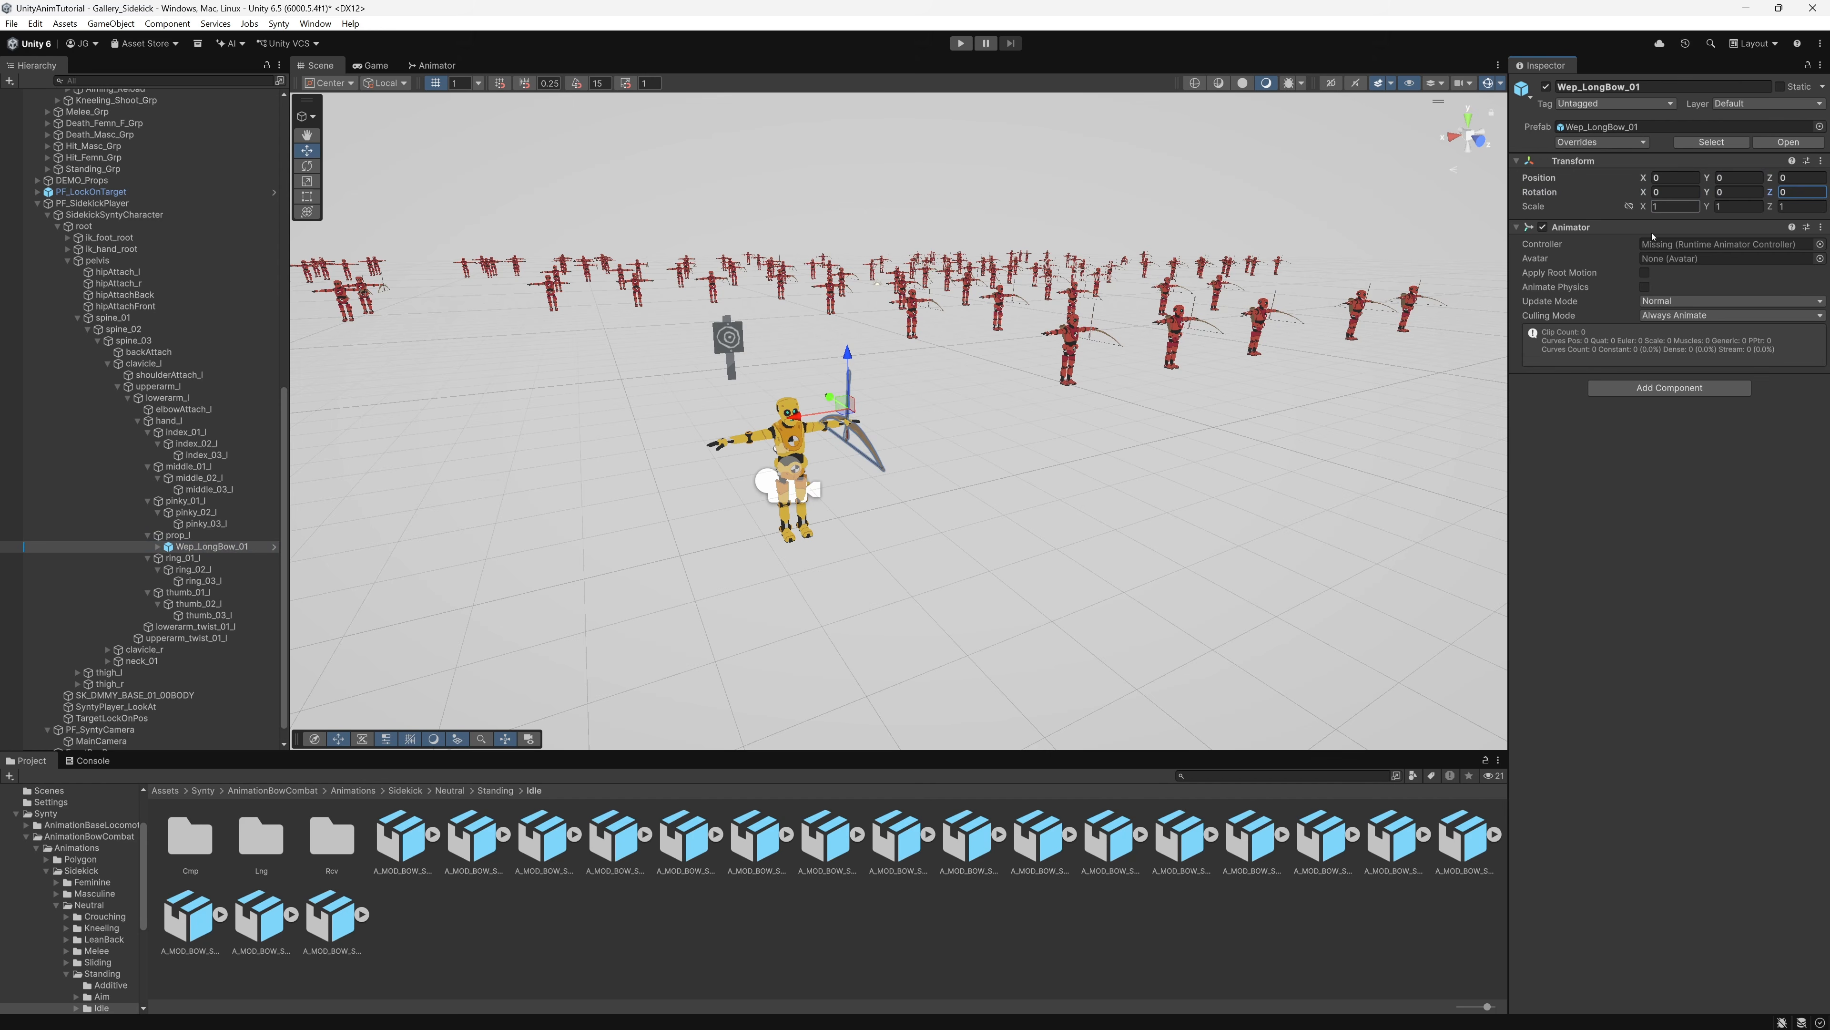
left_click(1655, 467)
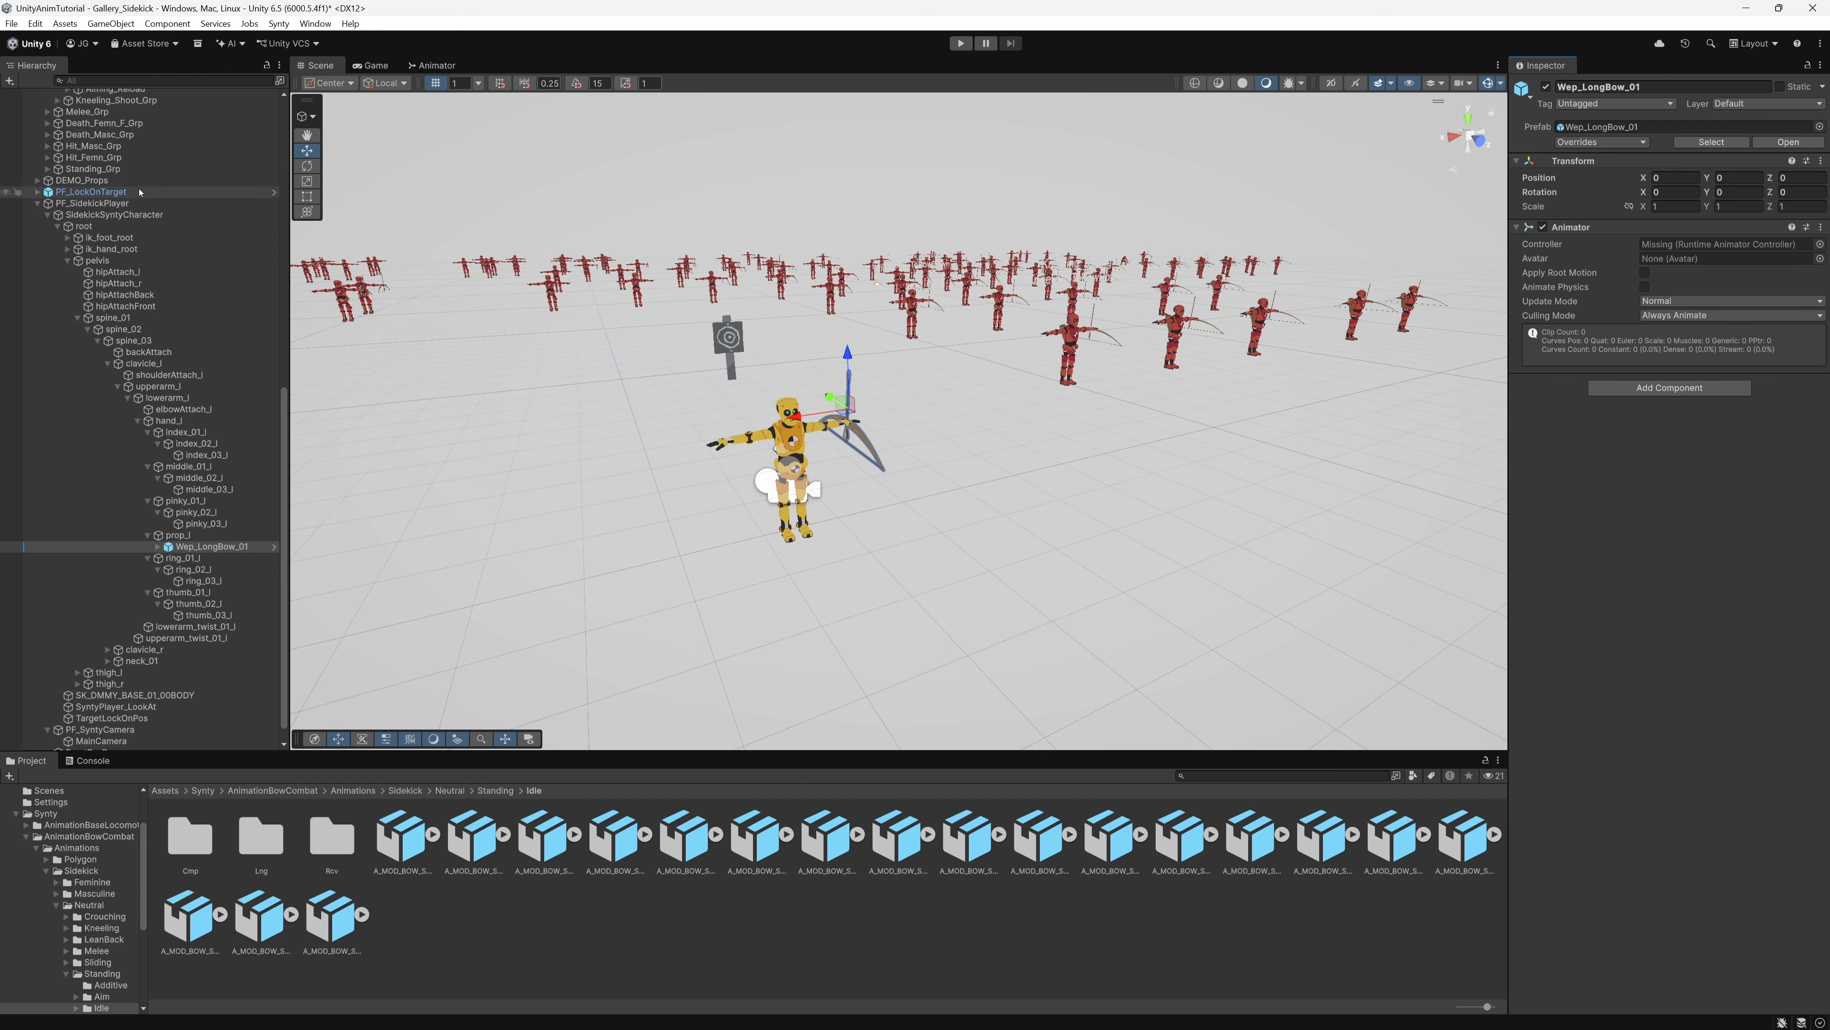
Step: Add the Wep_LongBow_01 under prop_l to the Equipment Visuals list of SidekickSyntyCharacter's Bow Aim Layer Controller
left_click(58, 225)
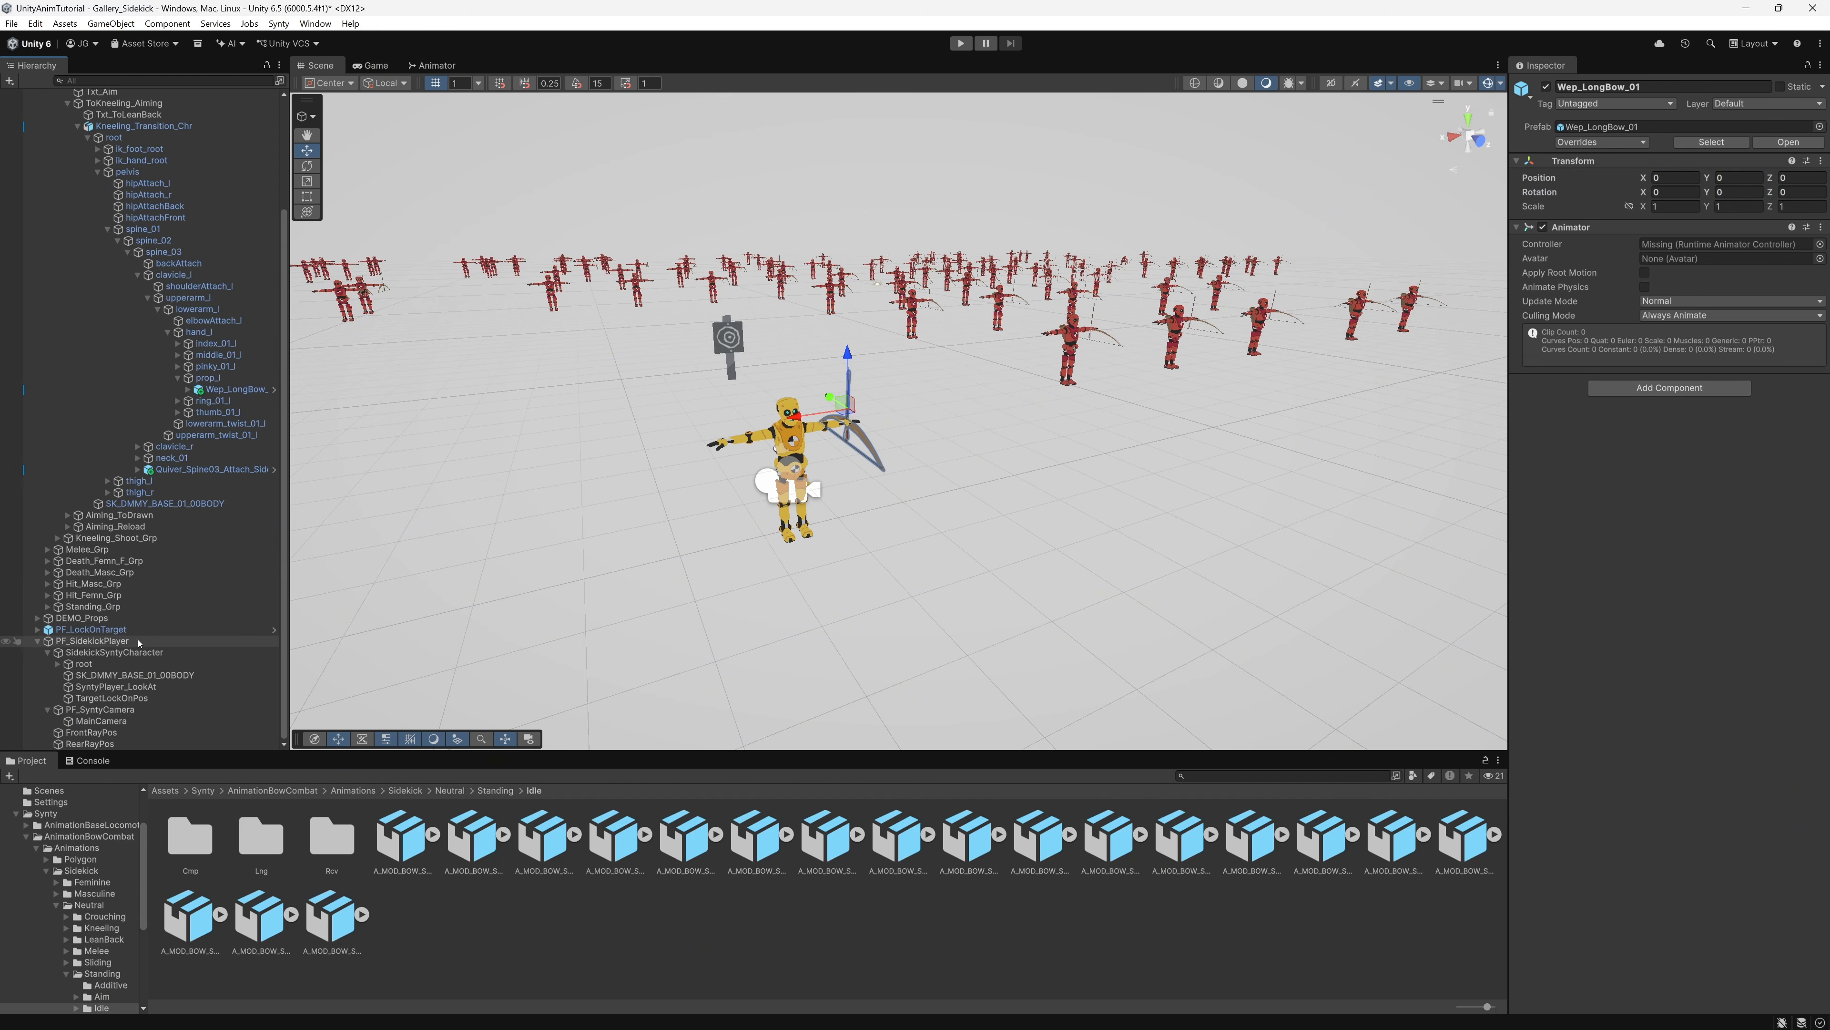
left_click(132, 652)
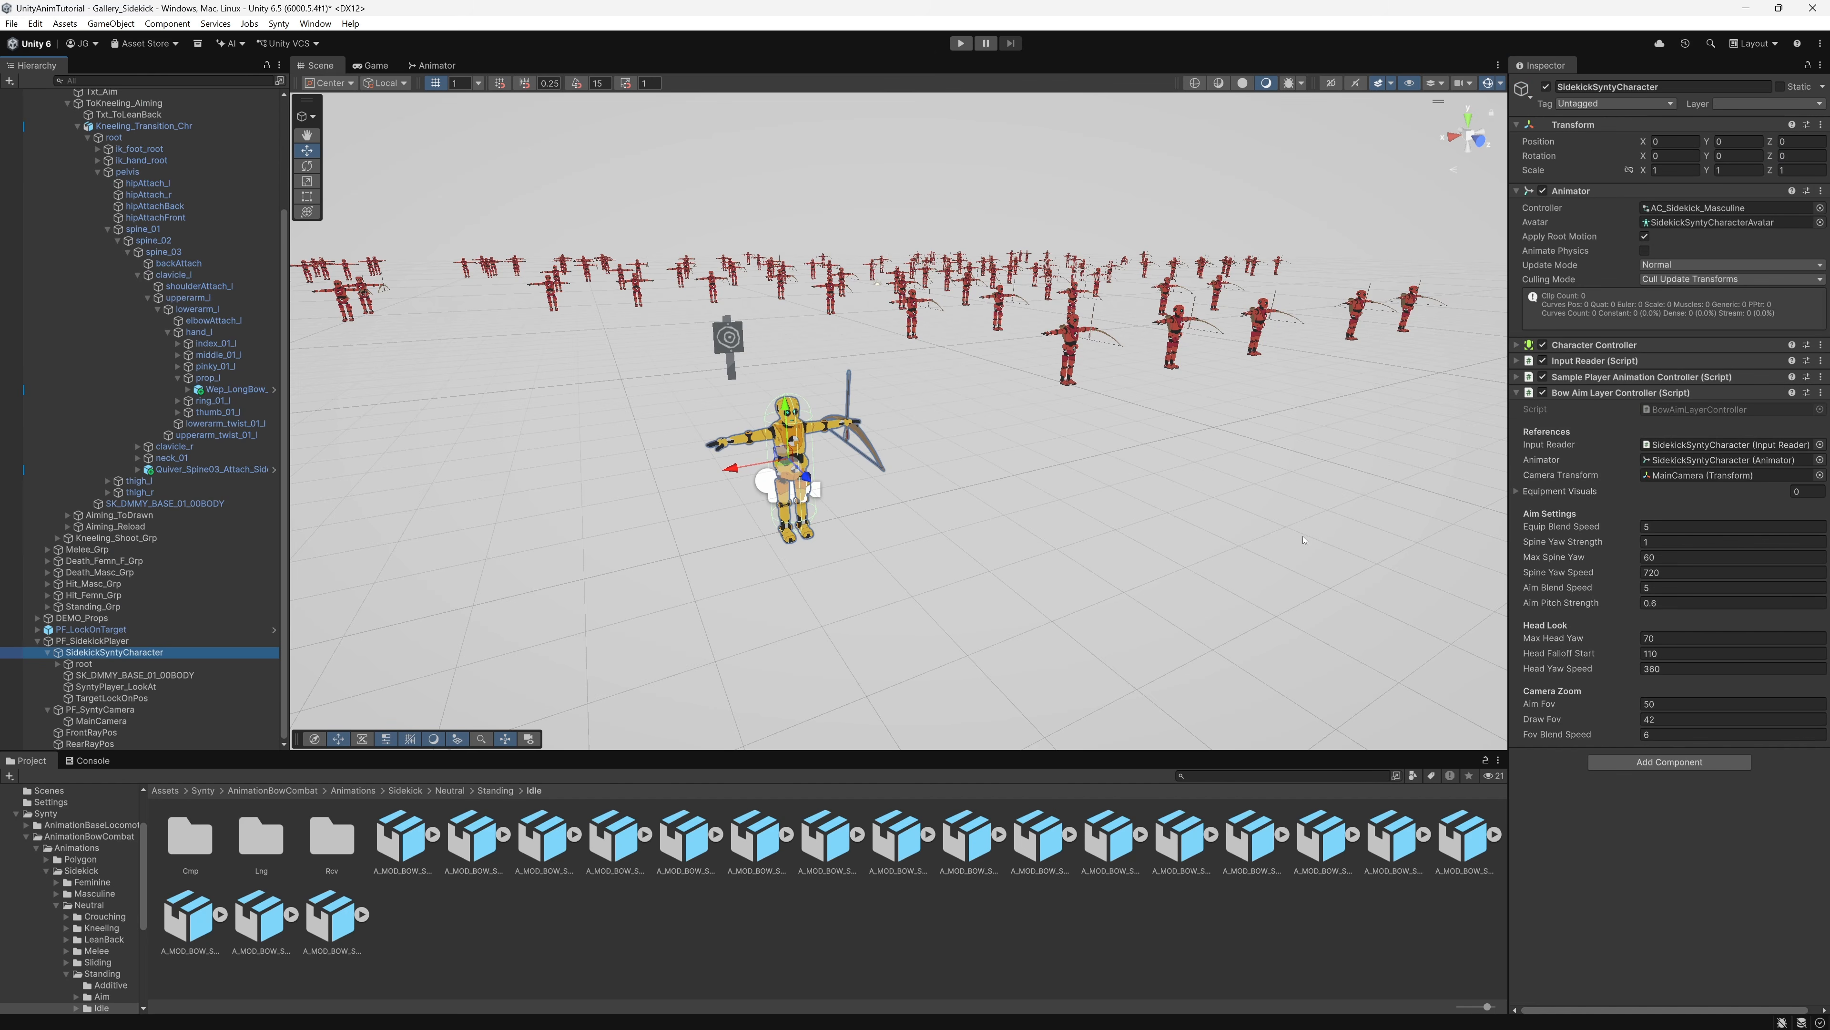
left_click(1518, 492)
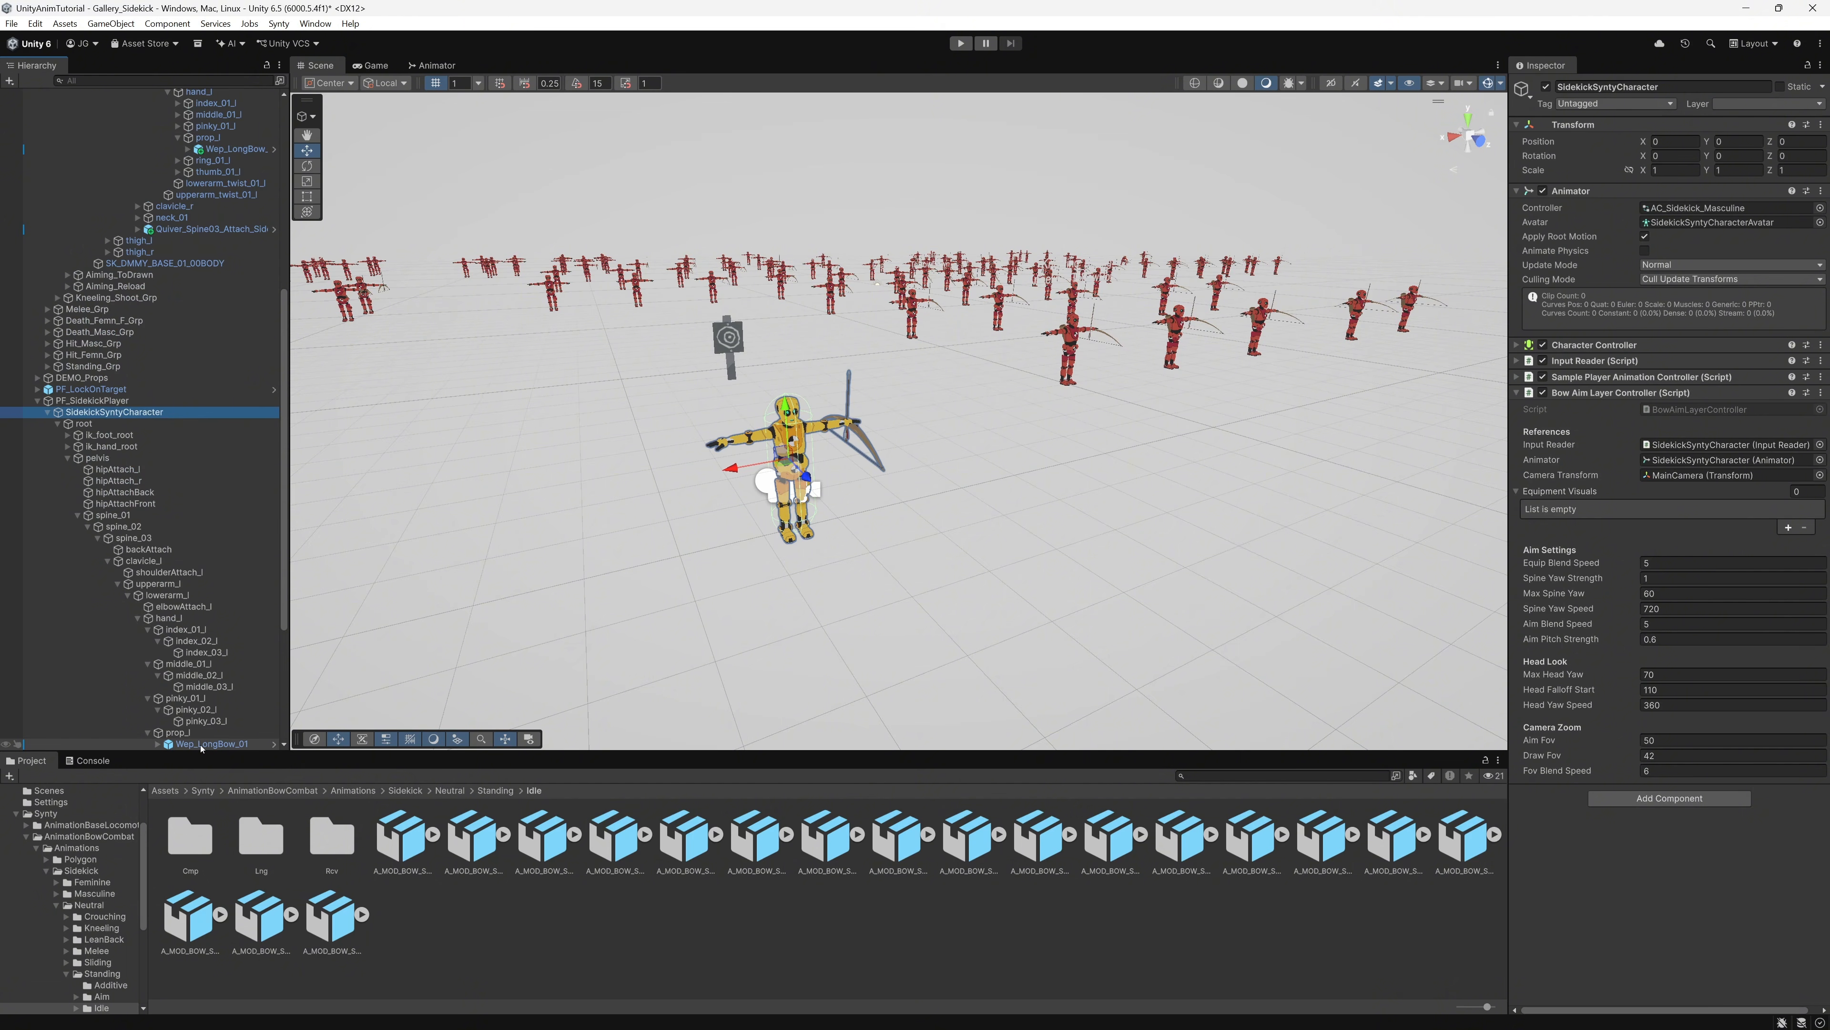
left_click_drag(202, 748, 1568, 495)
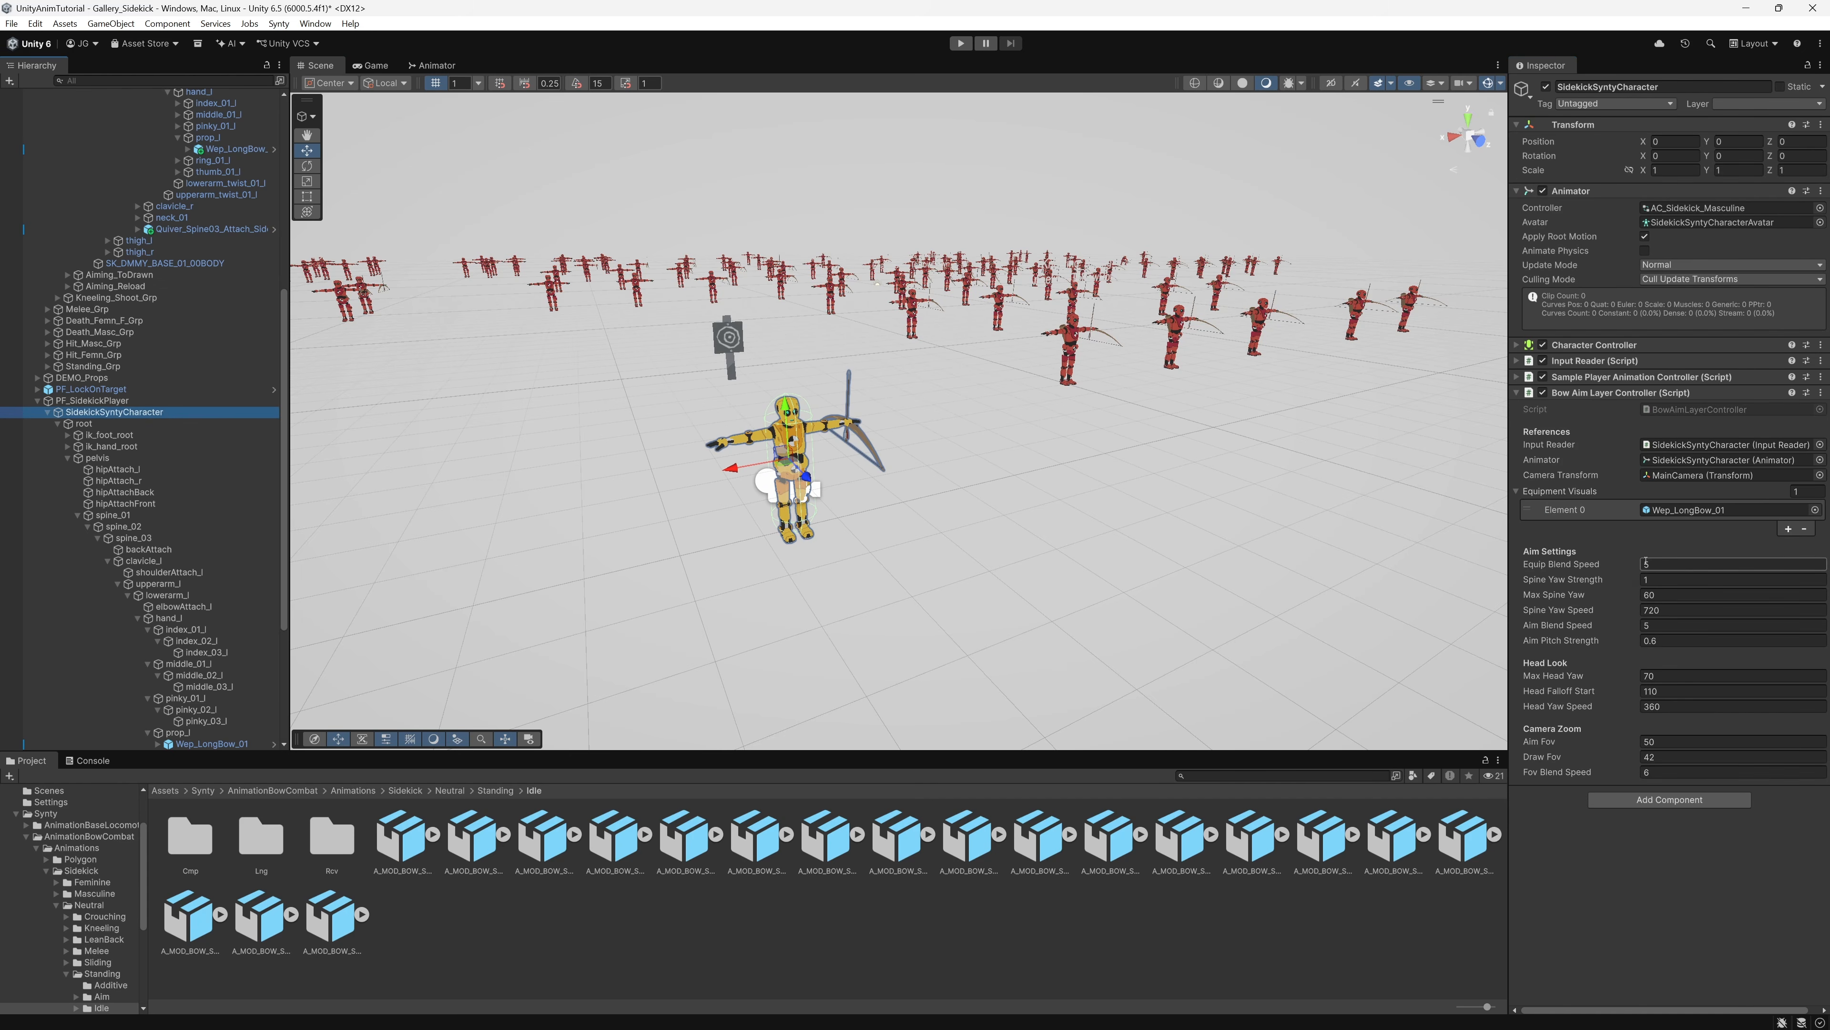
Step: Set the Bow Aim Layer Controller's Equip Blend Speed to 10 and test equipping the bow in play mode
mouse_move(1588, 568)
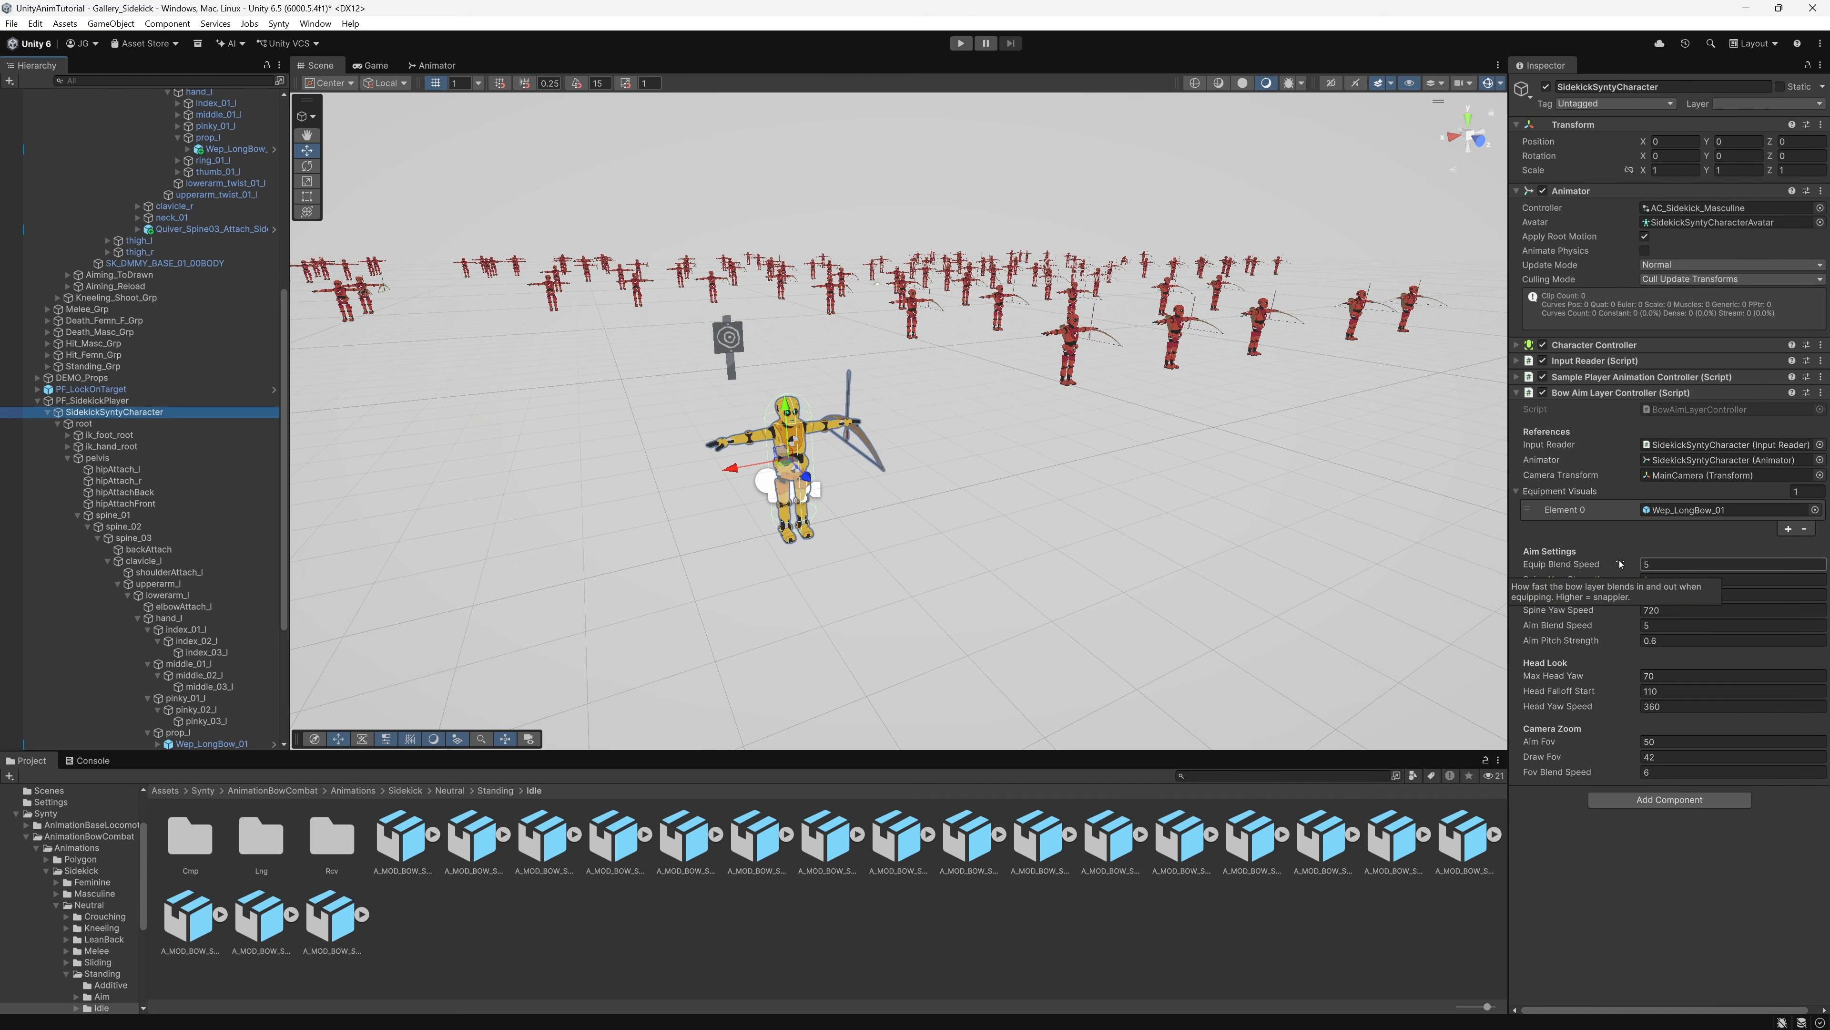
left_click(1679, 564)
type("10")
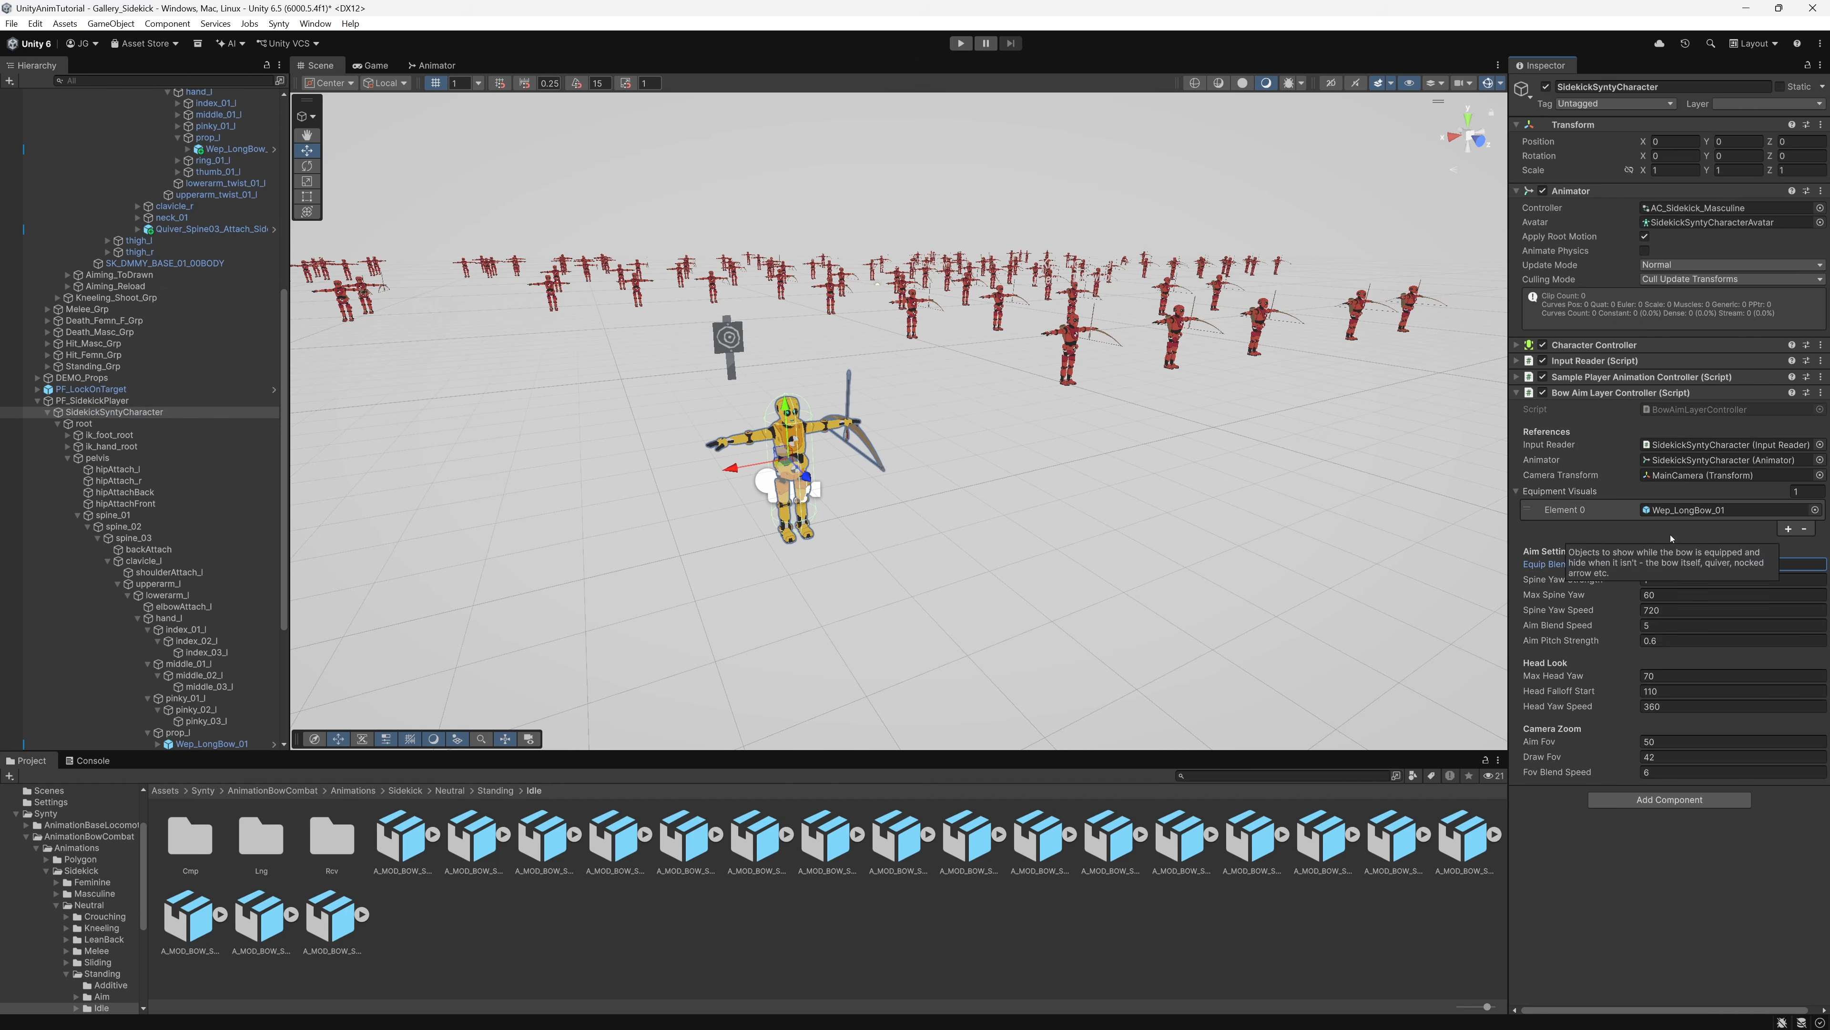
key("Return")
left_click(961, 45)
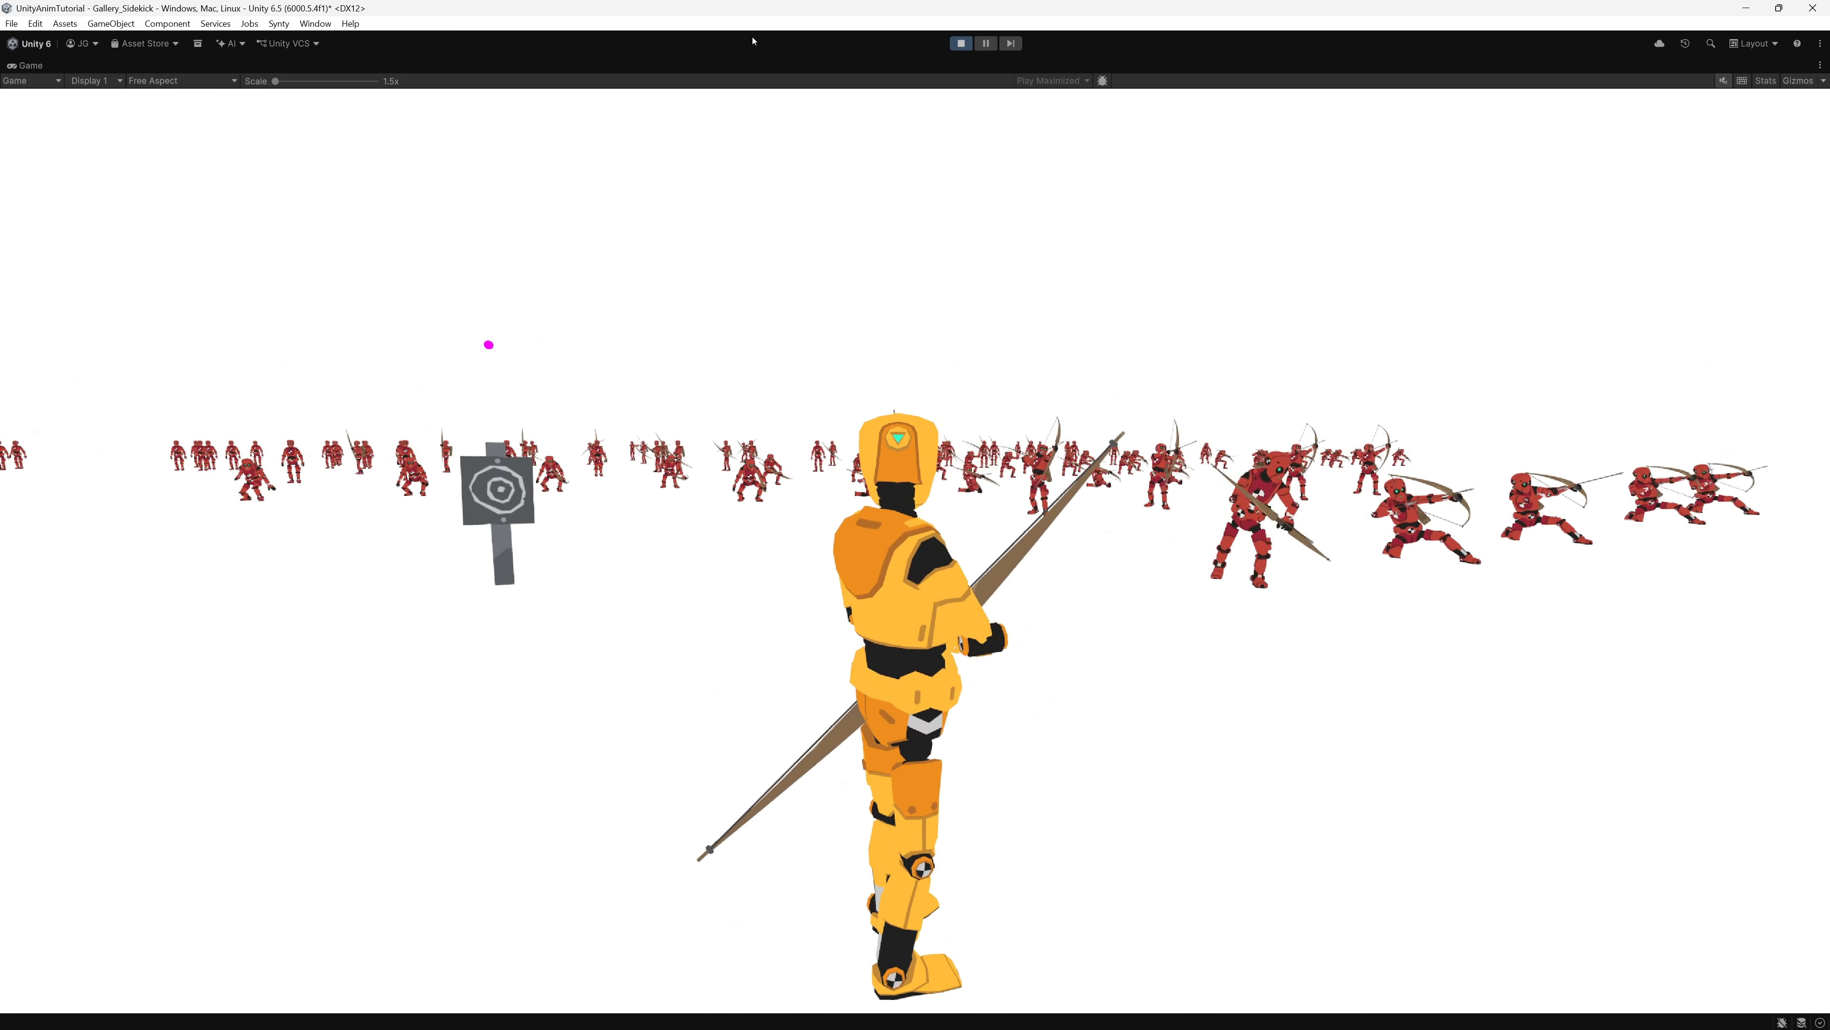
left_click(960, 44)
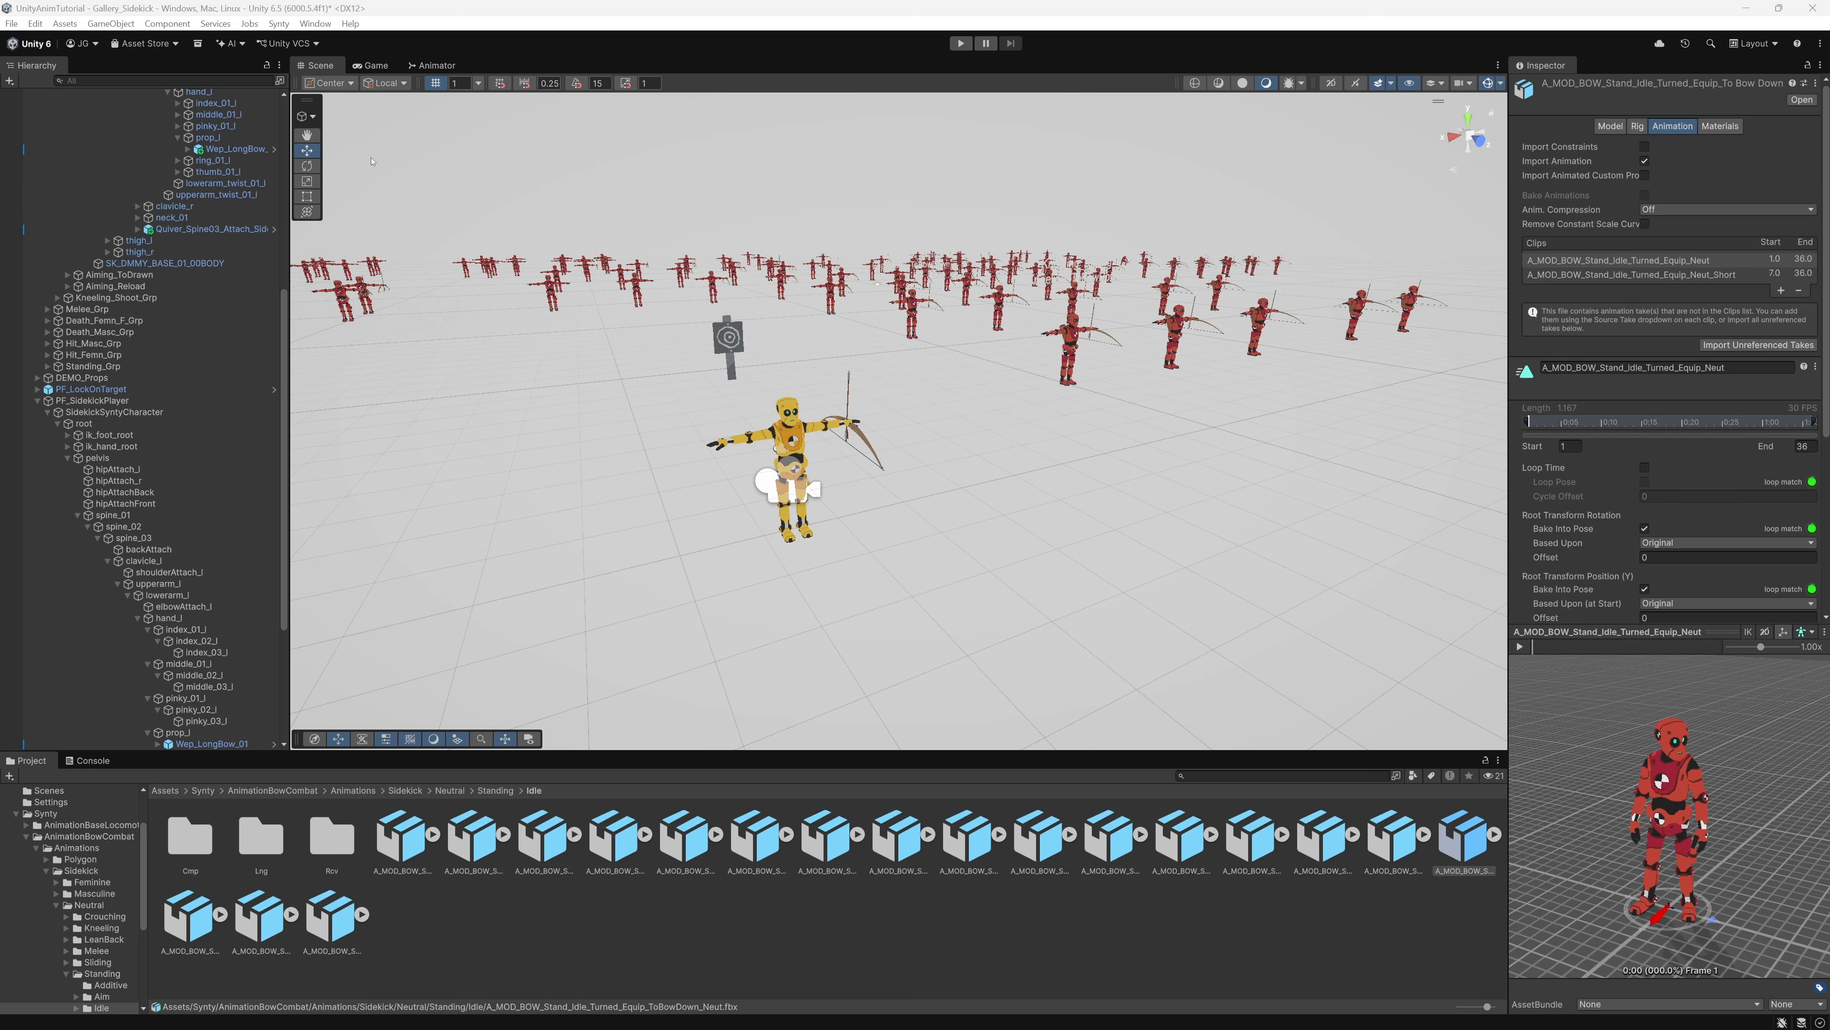
Step: In the character's AC_Sidekick_Masculine controller, rename the BowAim layer's Idle_BowDown_Neut state to Bow Idle
left_click(127, 414)
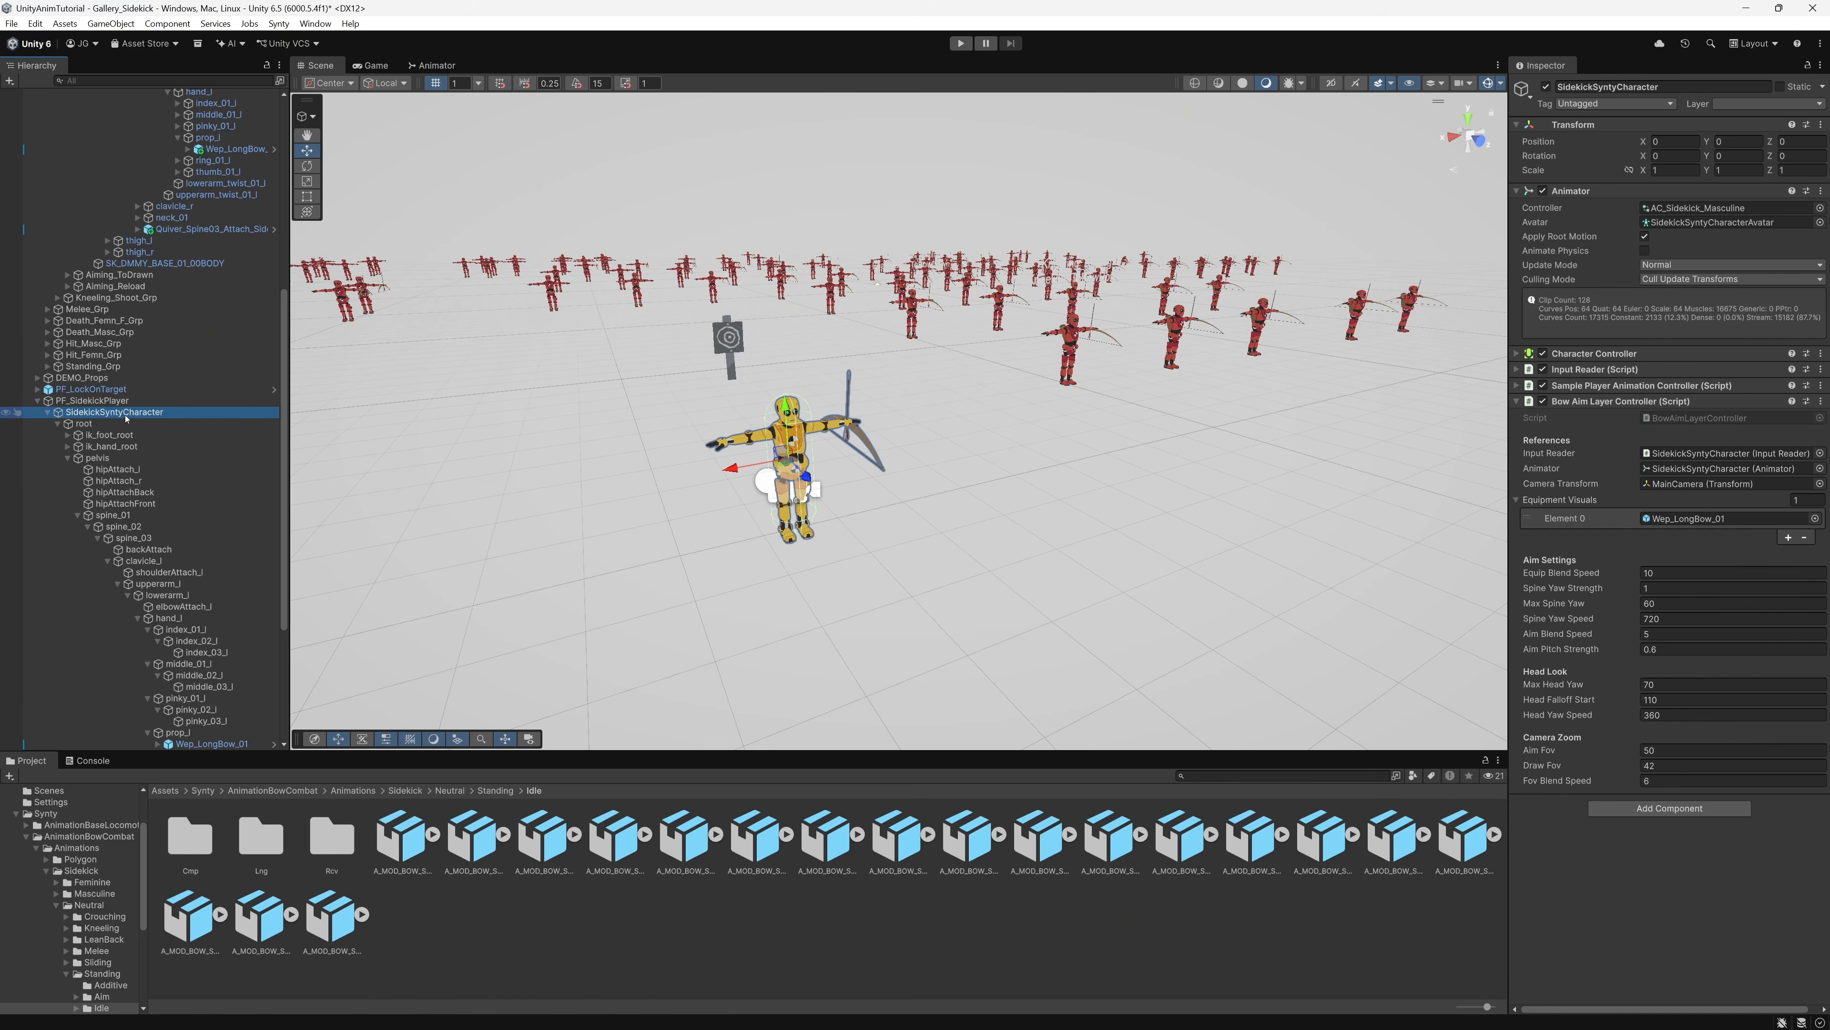
left_click(1706, 208)
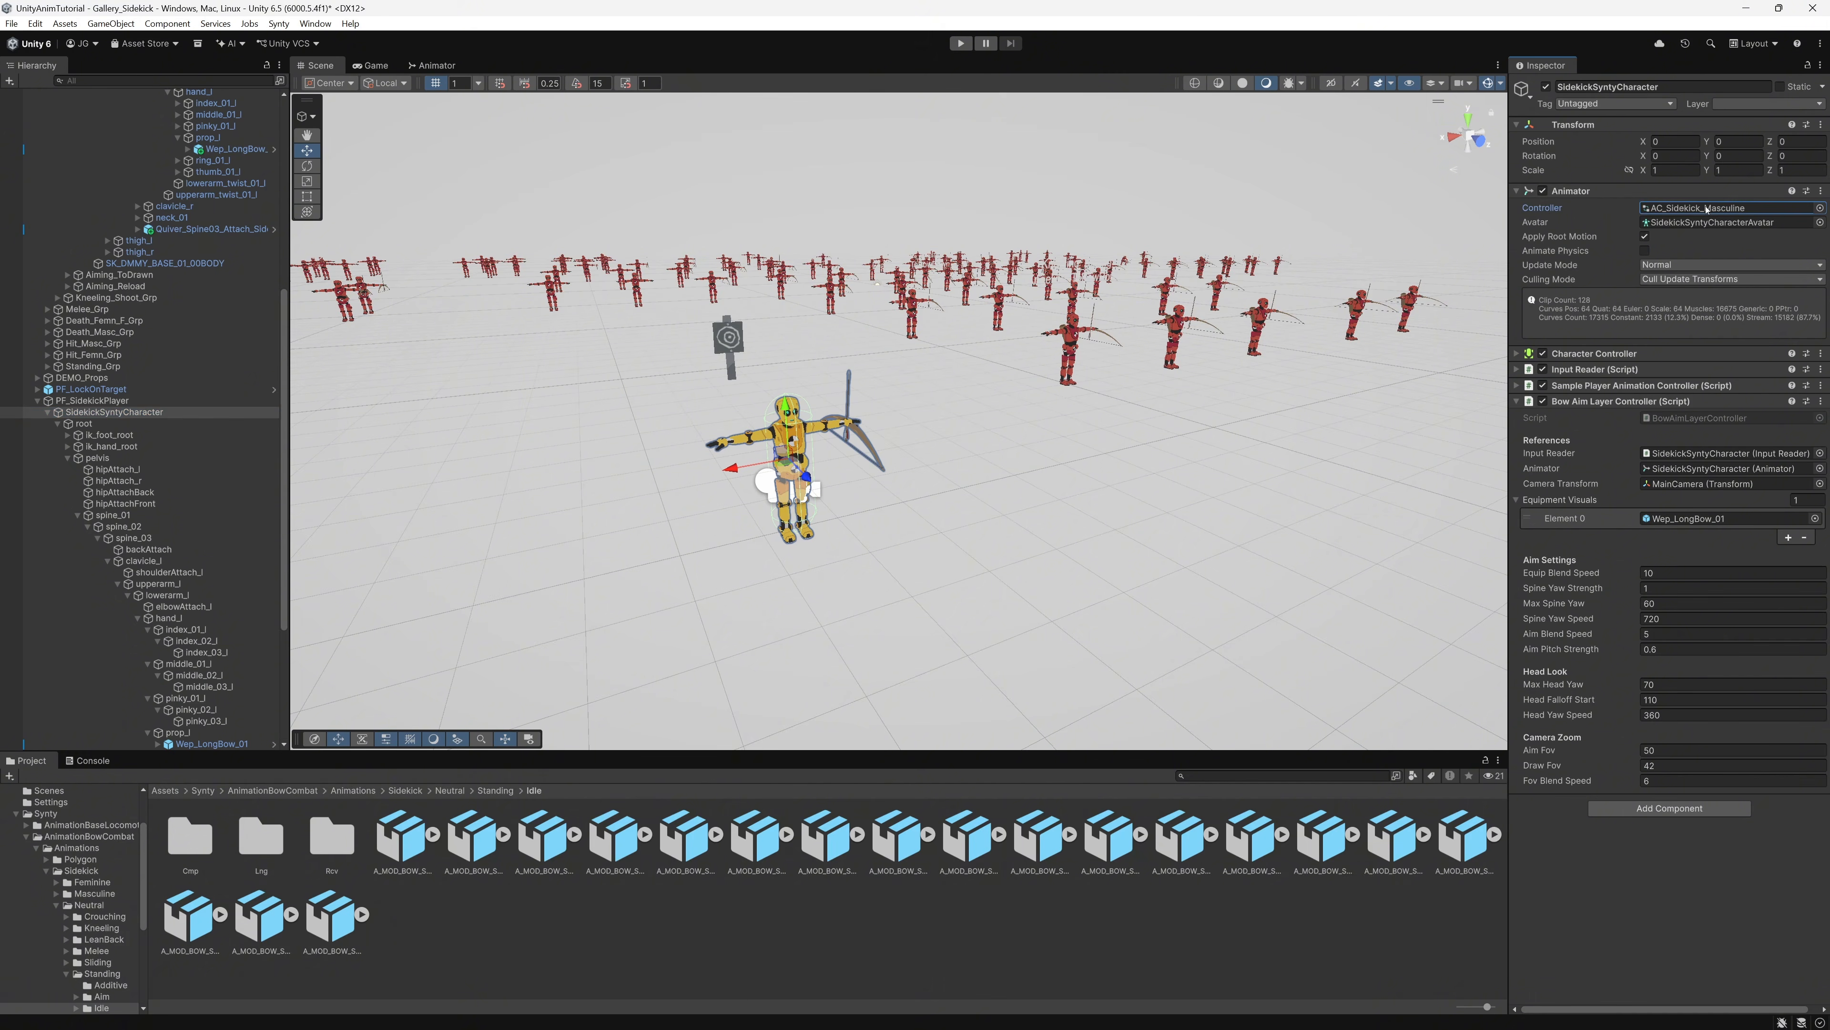
left_click(432, 65)
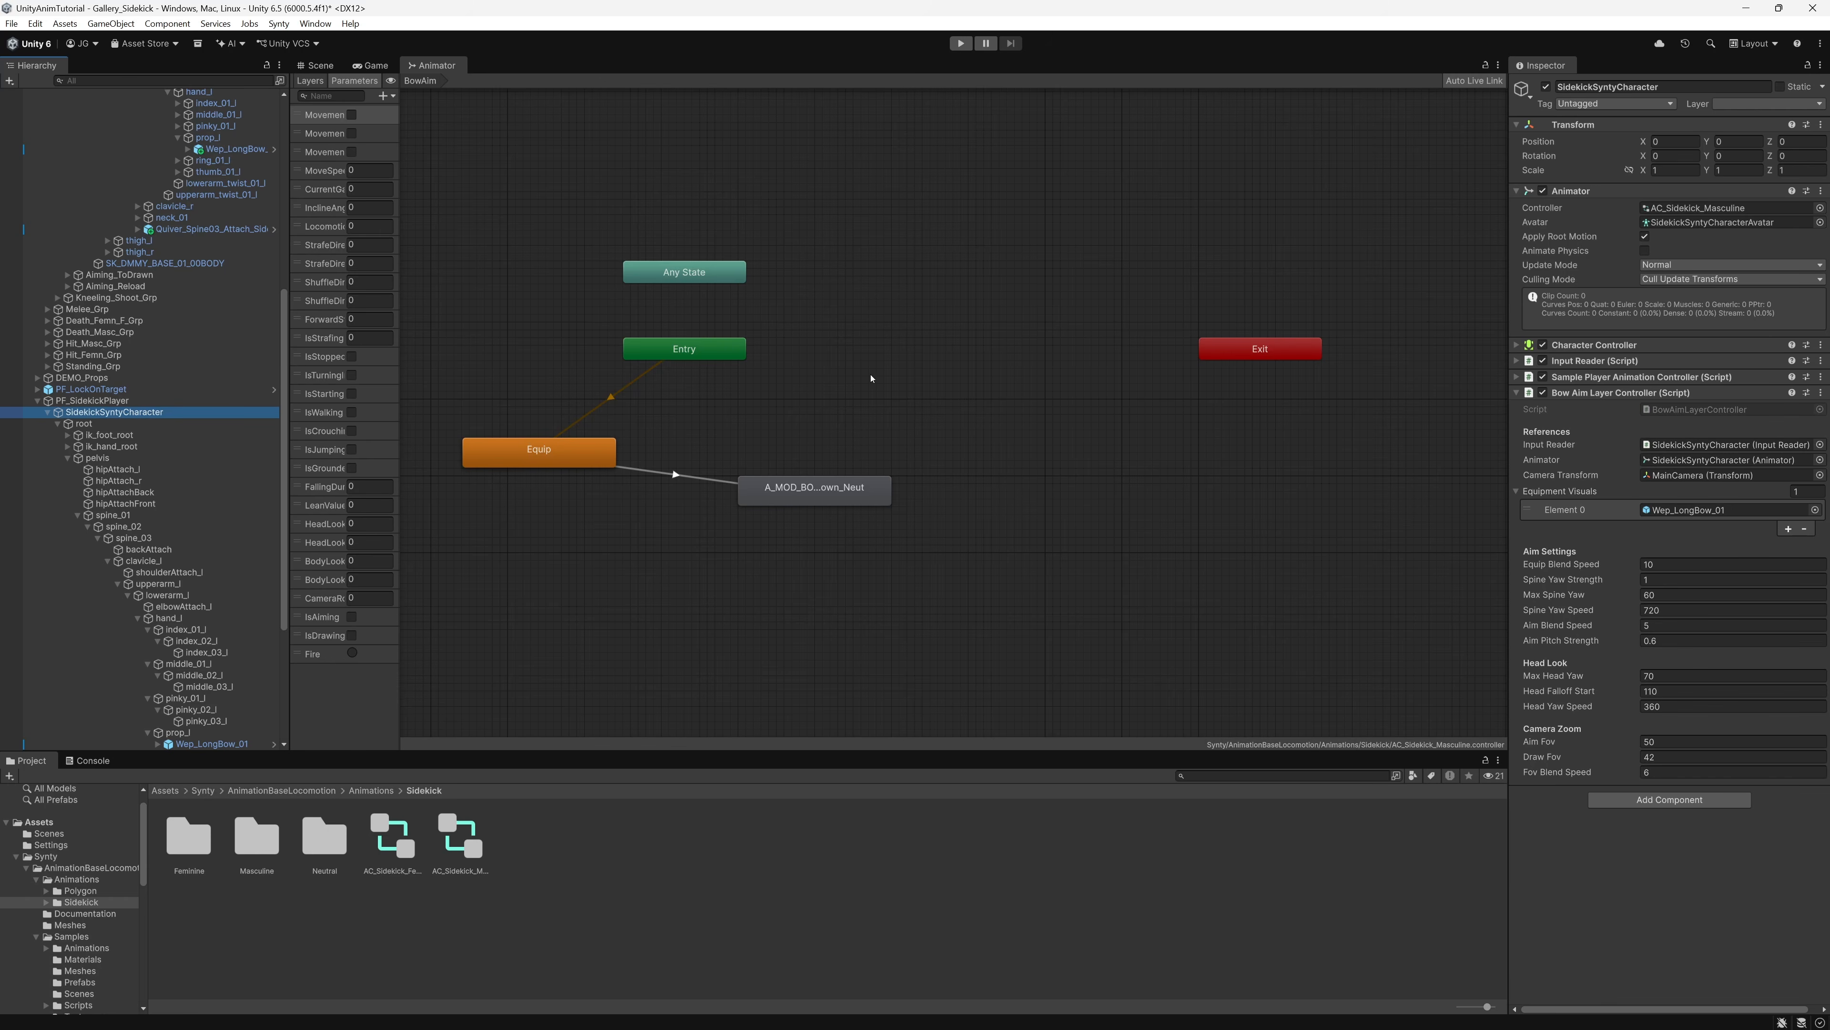
left_click(812, 484)
left_click(1567, 83)
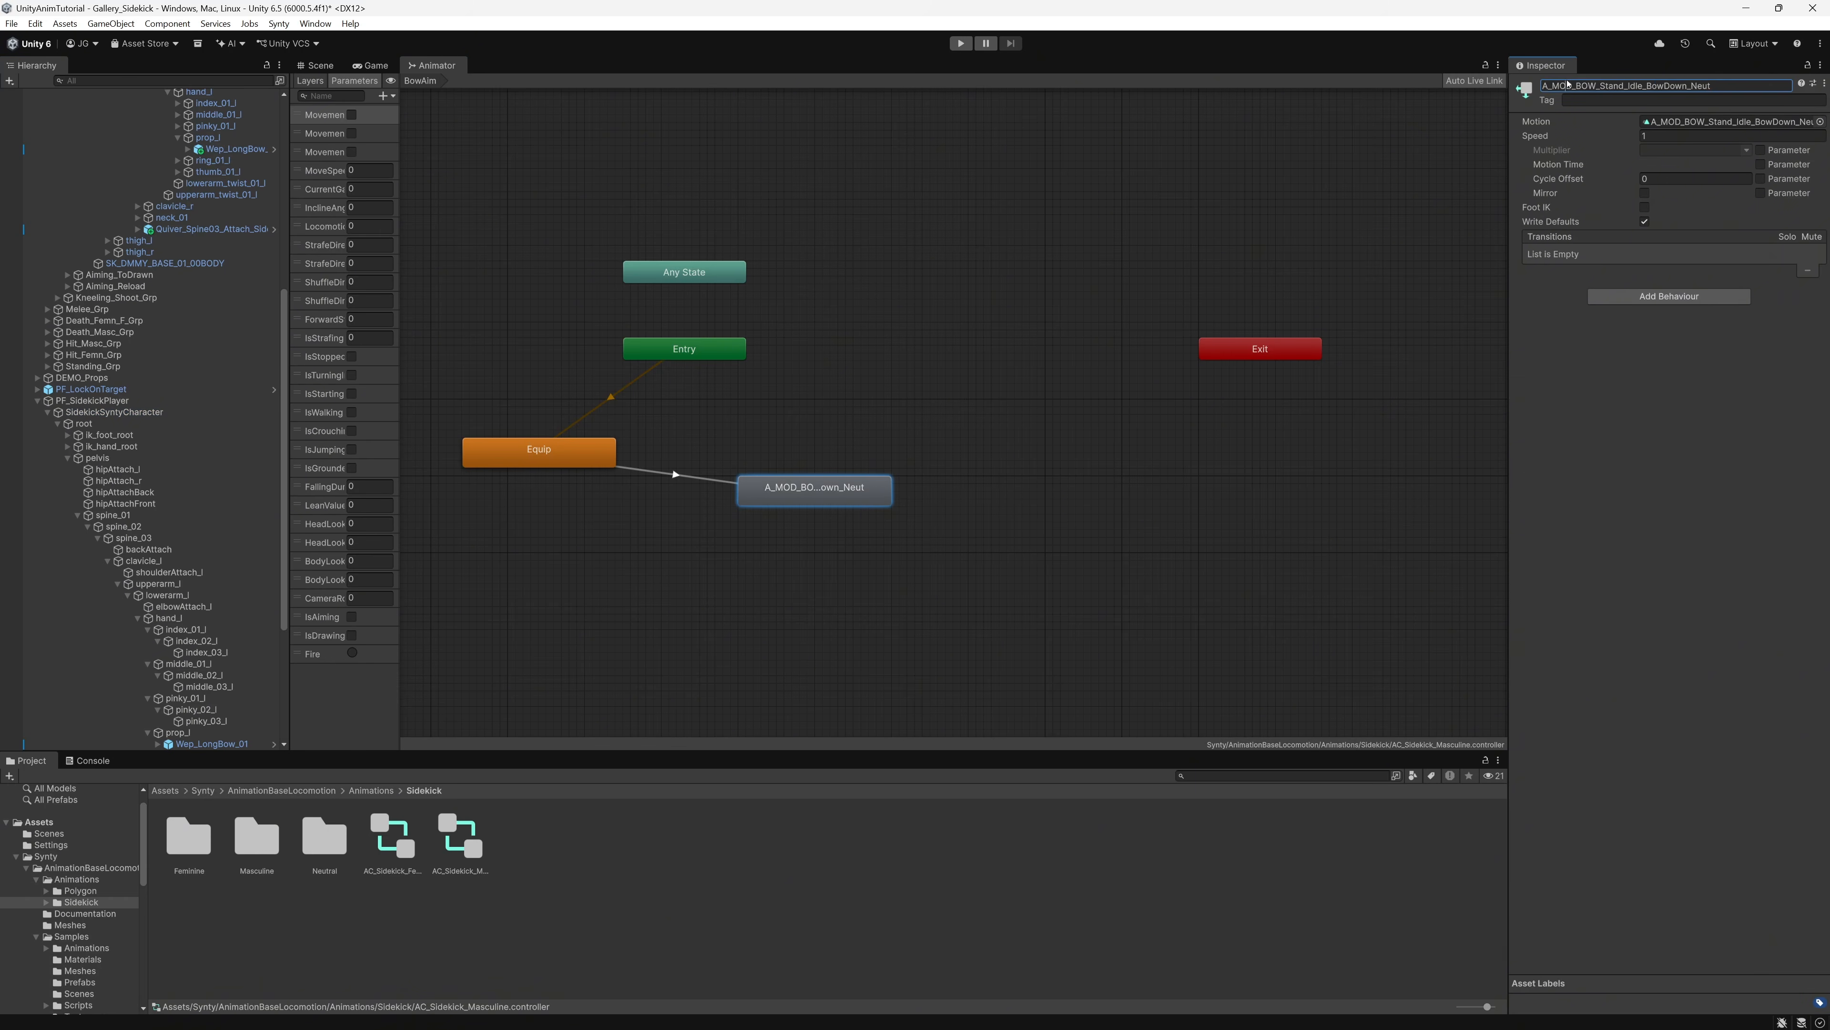
type("Bow Idle")
key("Return")
Step: Open the AnimationBowCombat Aim folder under Animations, Sidekick, Neutral, Standing
scroll(66, 912, "down", 4)
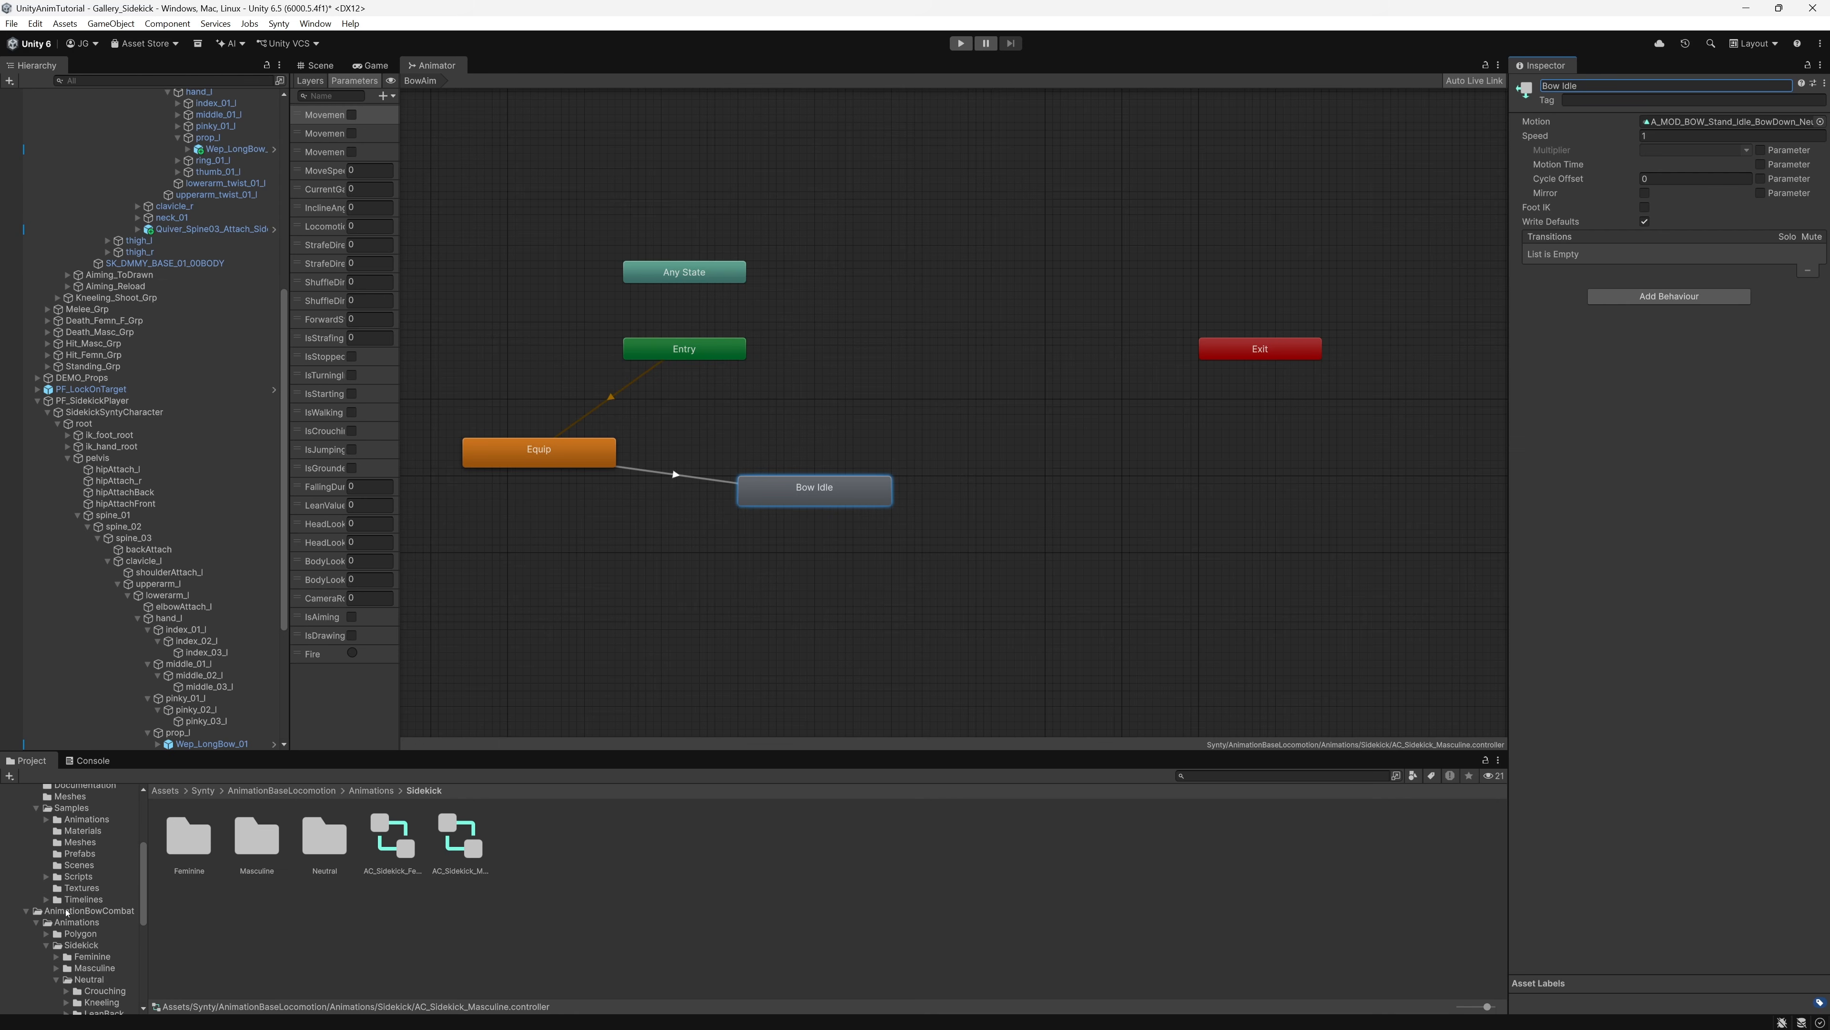
left_click(100, 911)
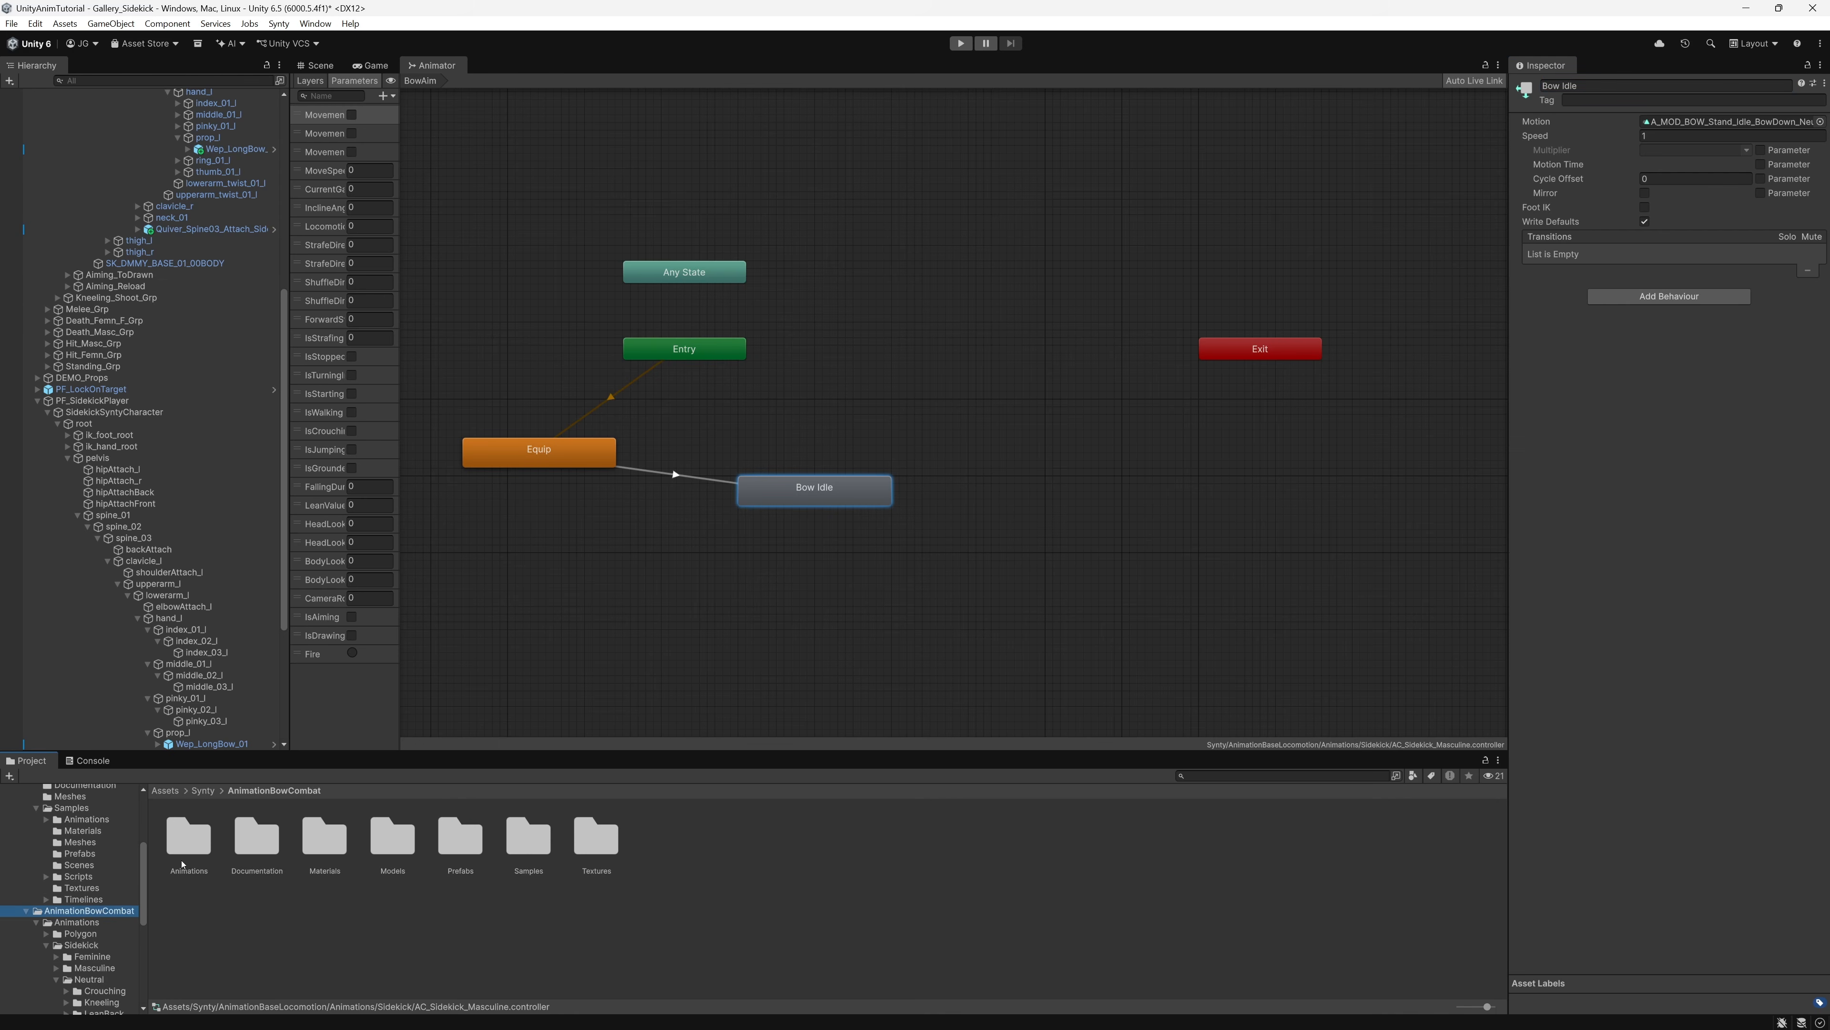
double_click(185, 844)
double_click(258, 835)
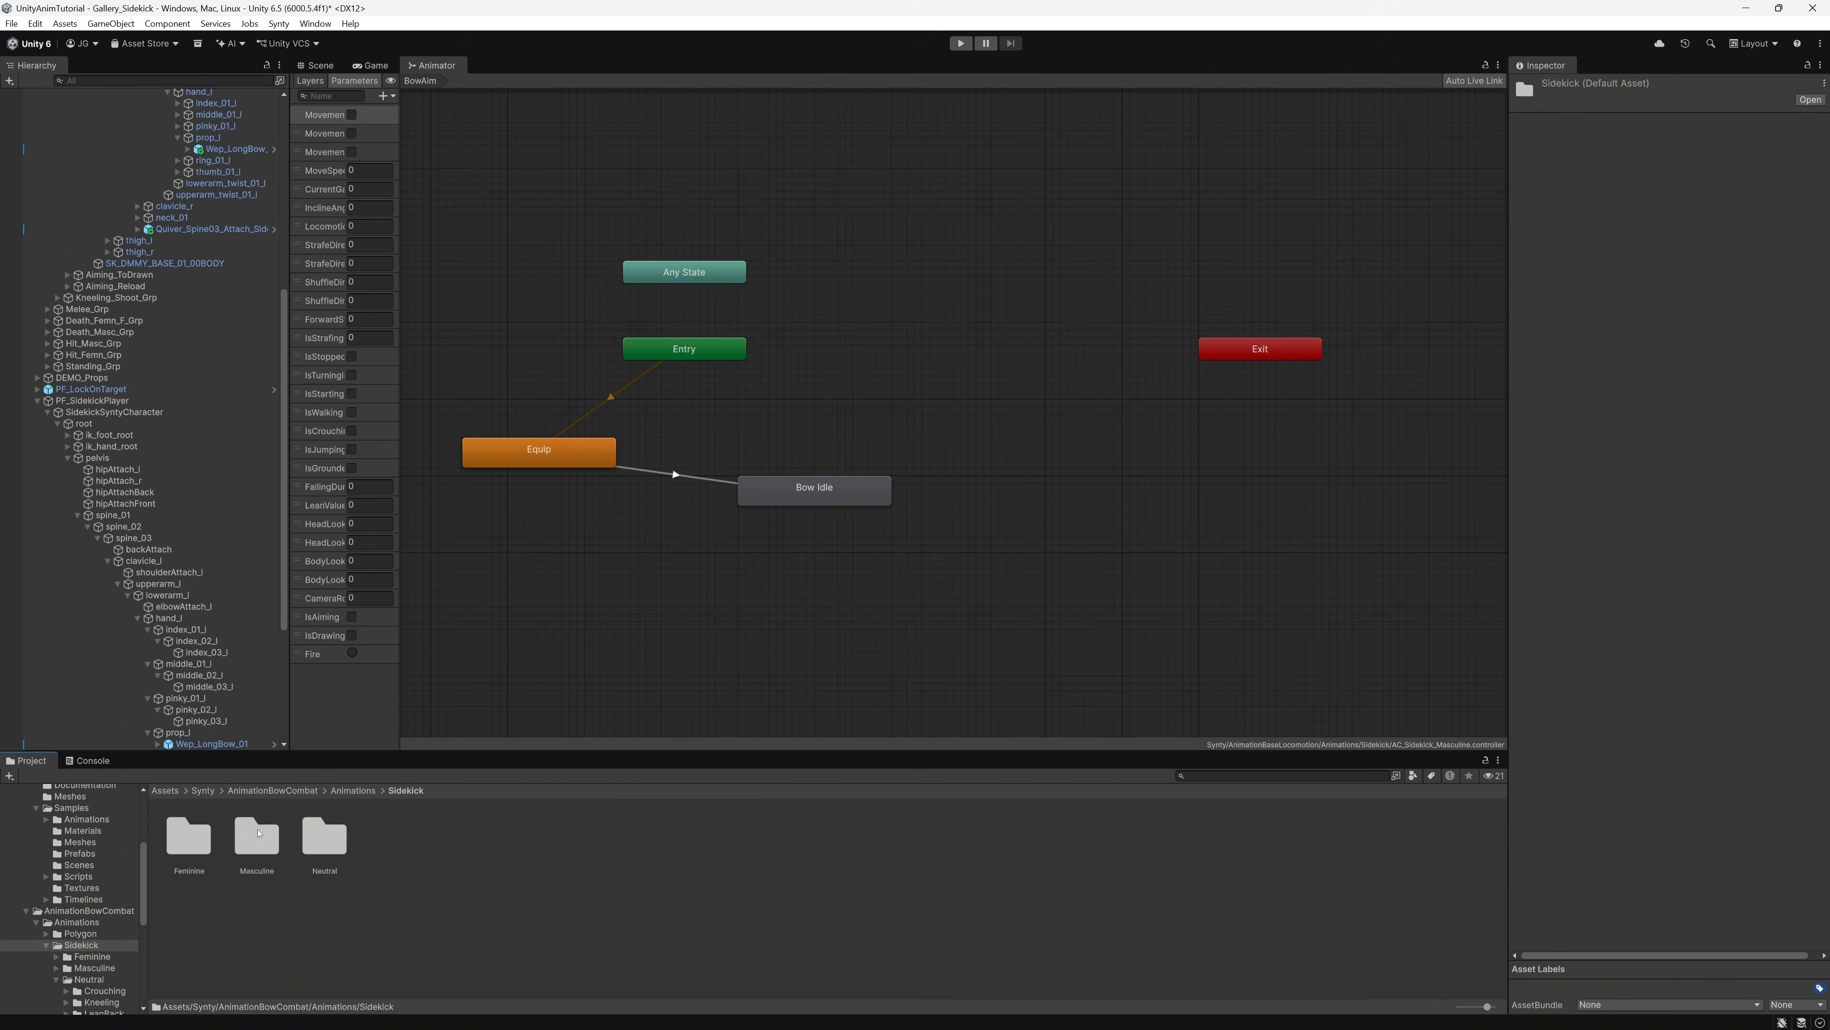
double_click(324, 836)
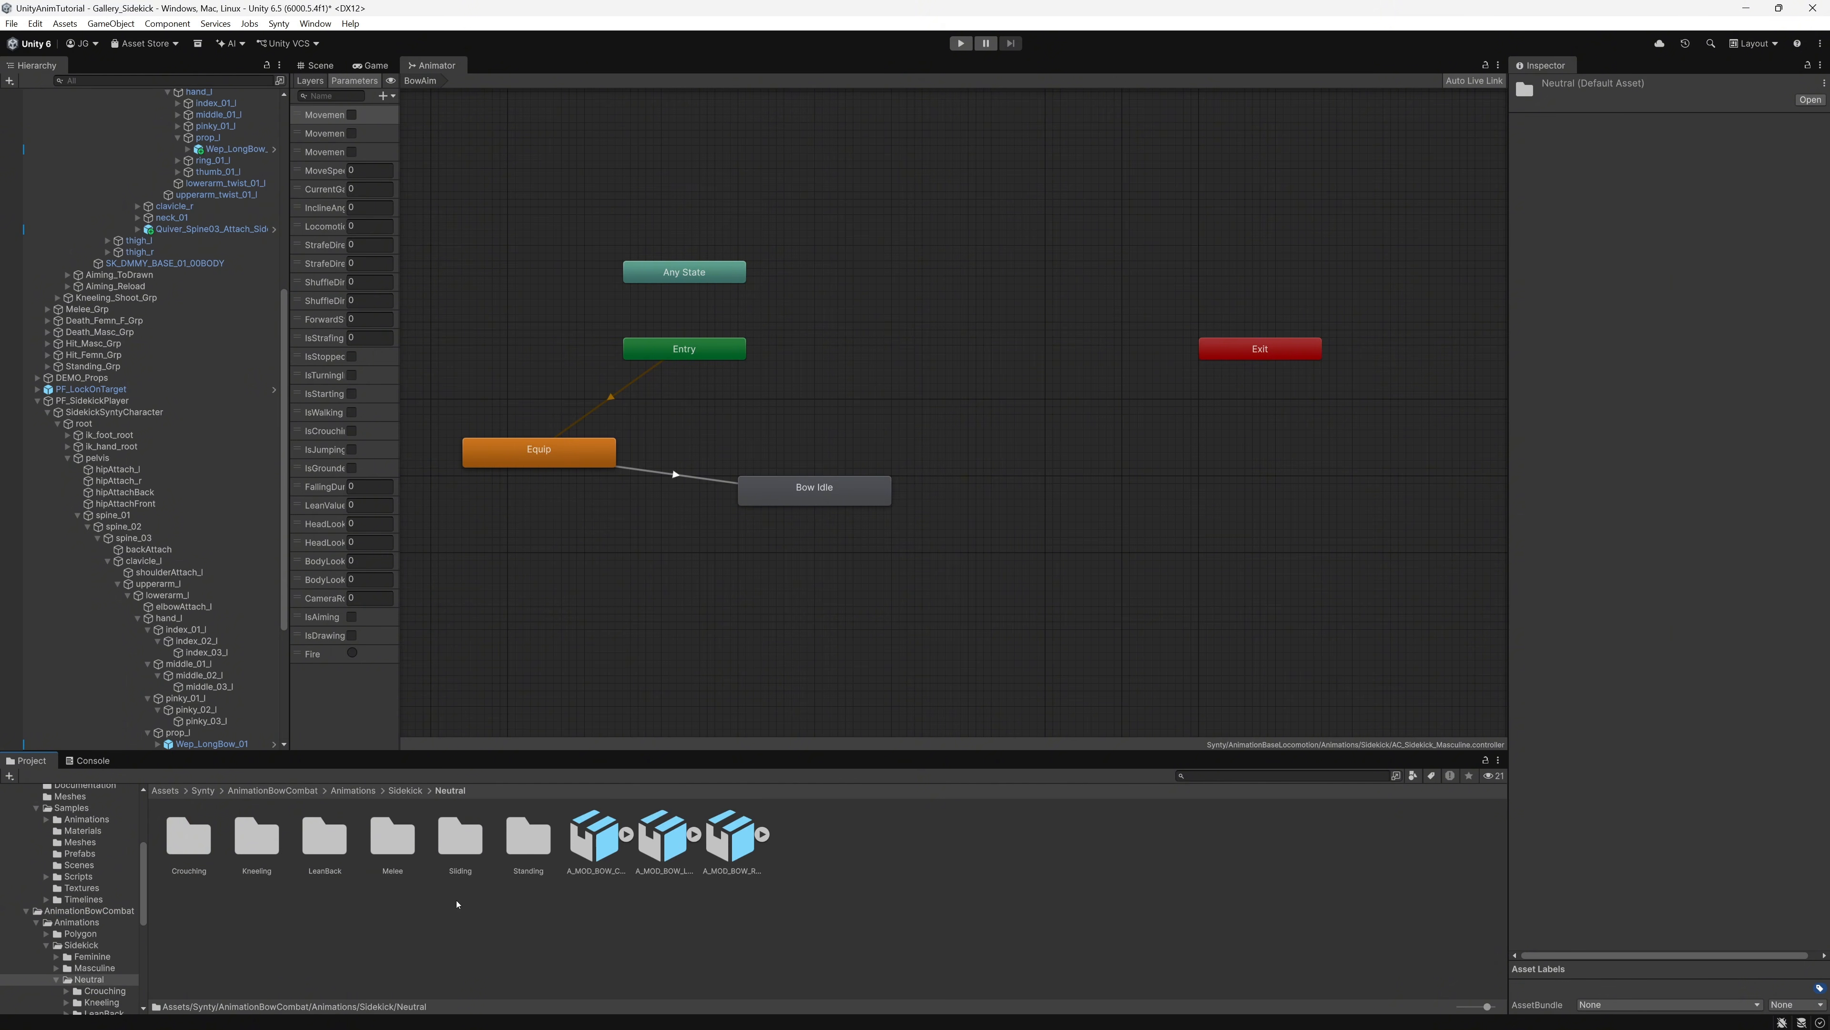
double_click(529, 840)
double_click(257, 838)
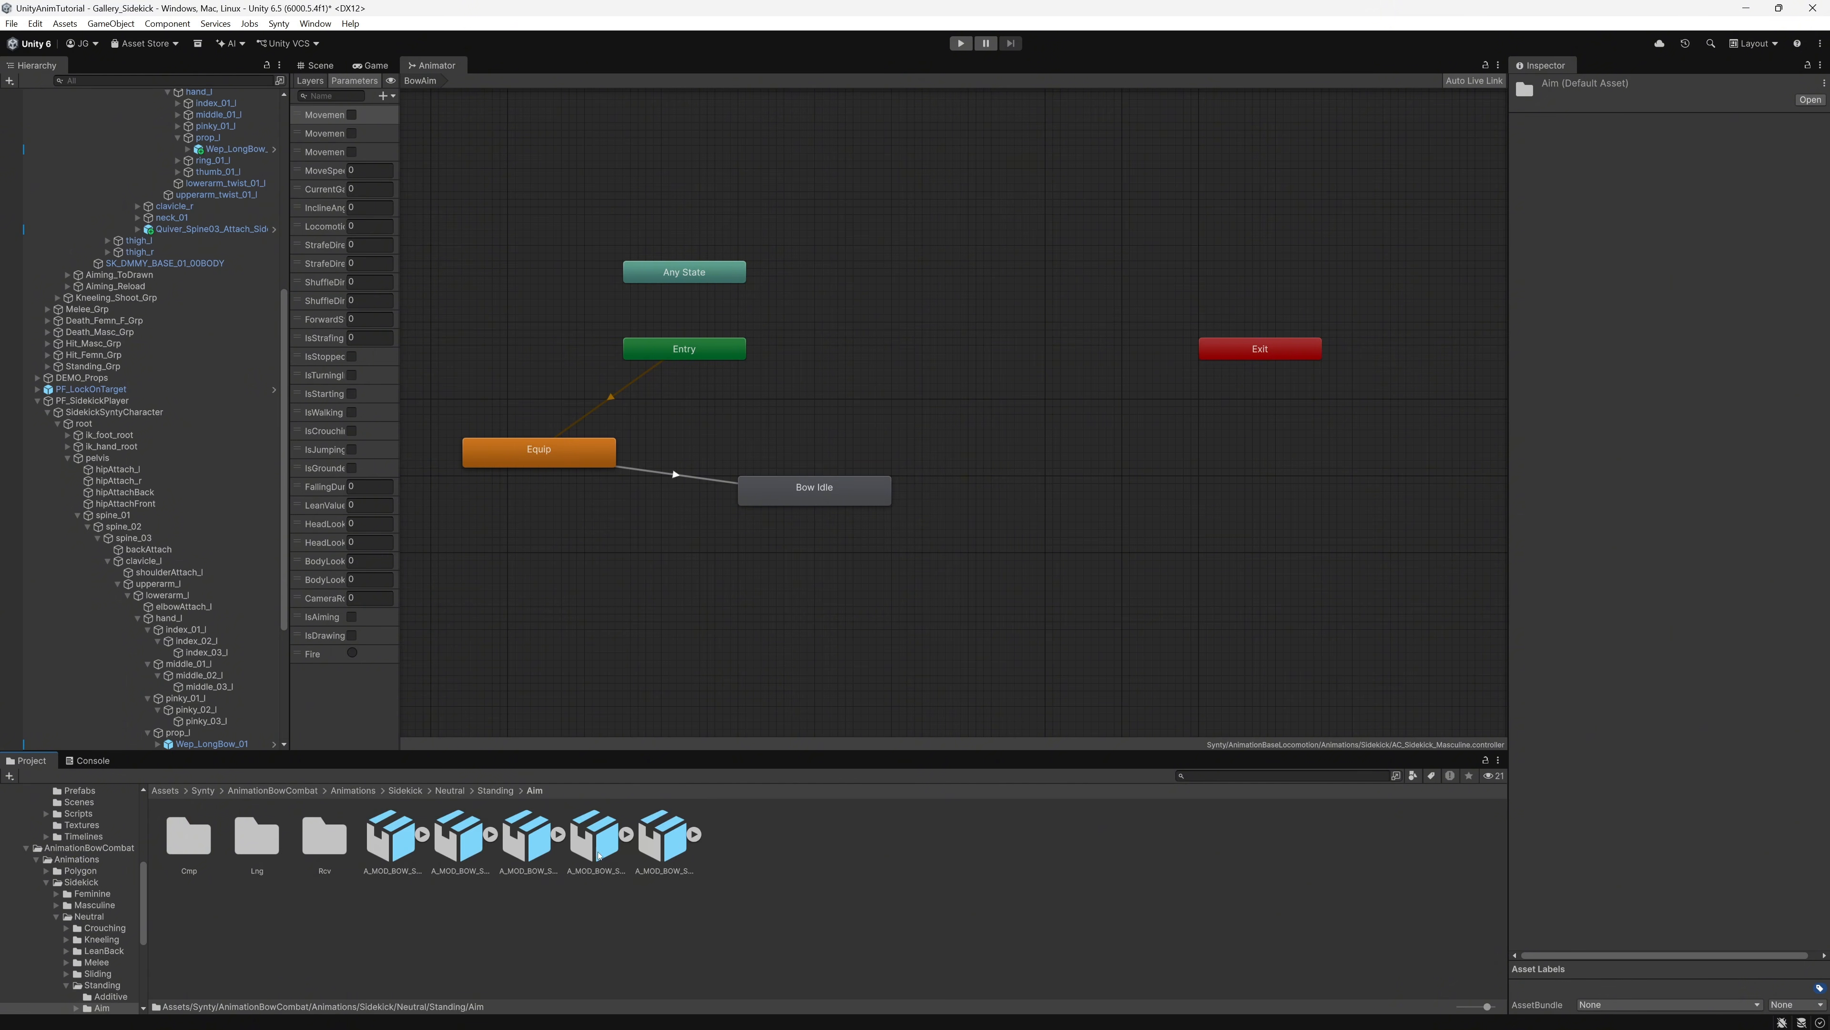
Step: Examine the standing bow aiming animations in the Aim folder one by one, checking their names and previews
left_click(664, 838)
key("Left")
key("Left")
key("Left")
key("Left")
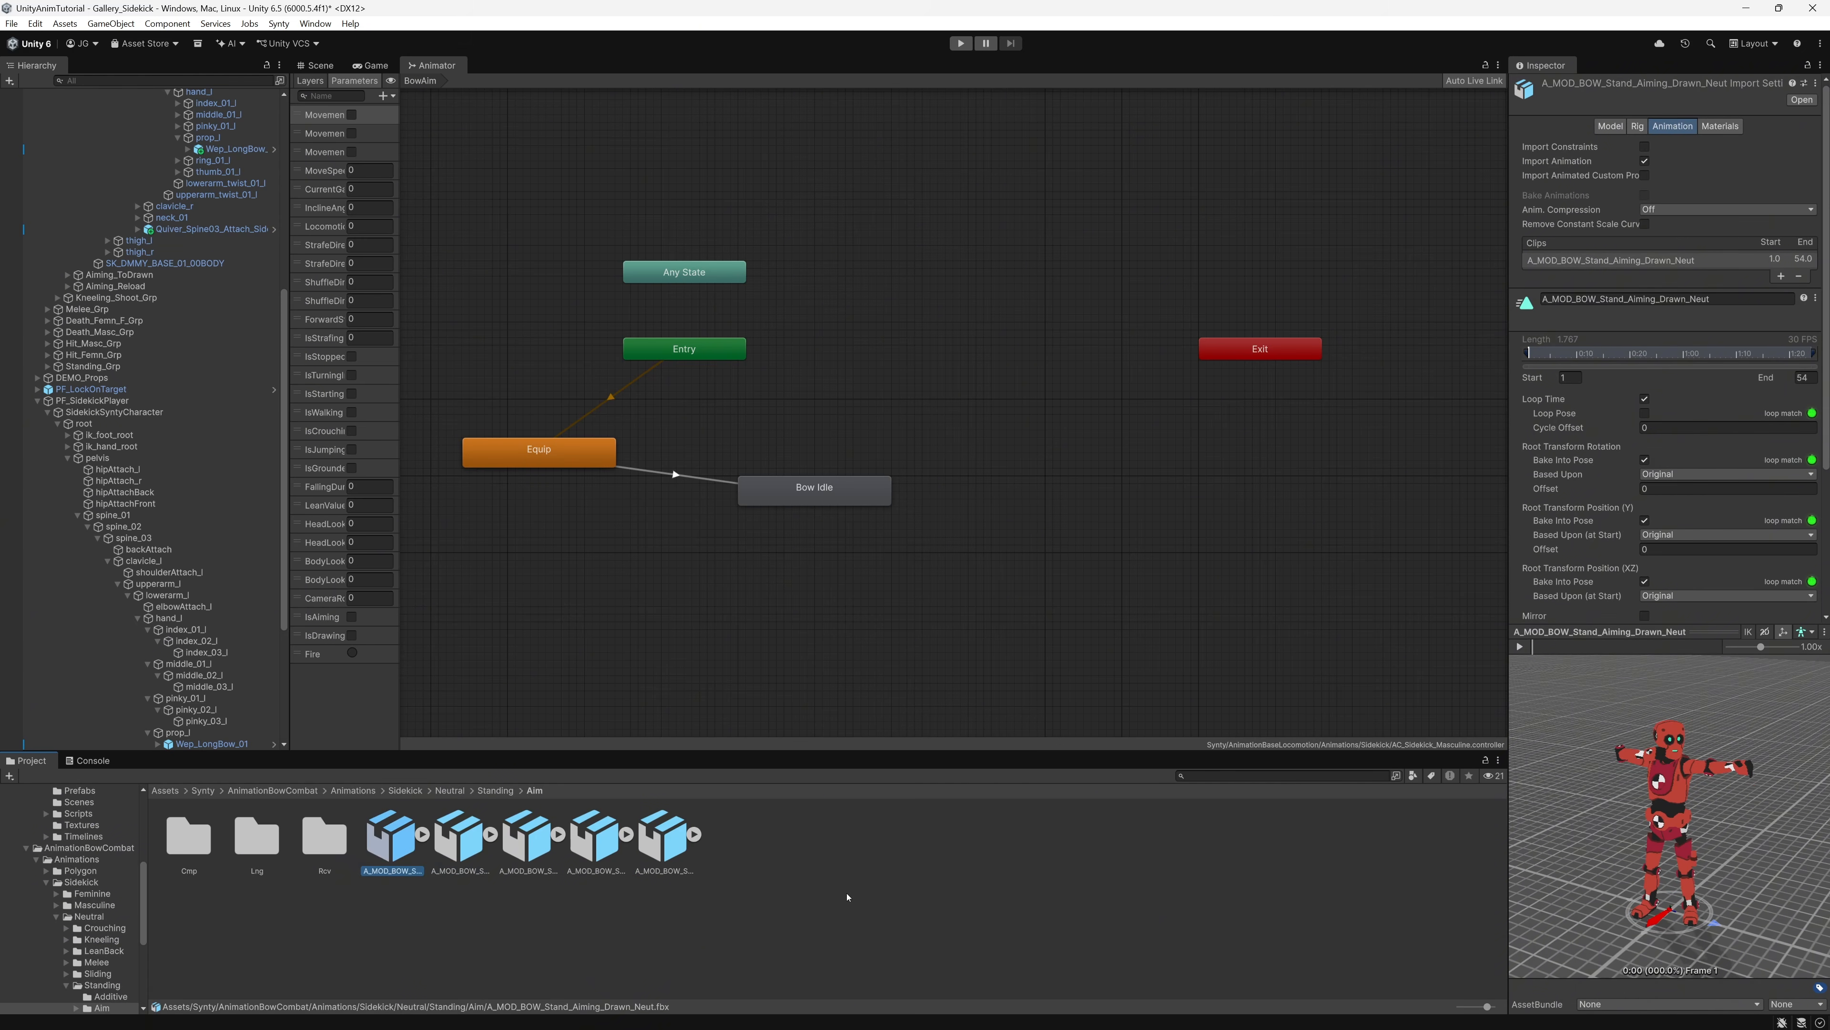
key("Right")
key("Right")
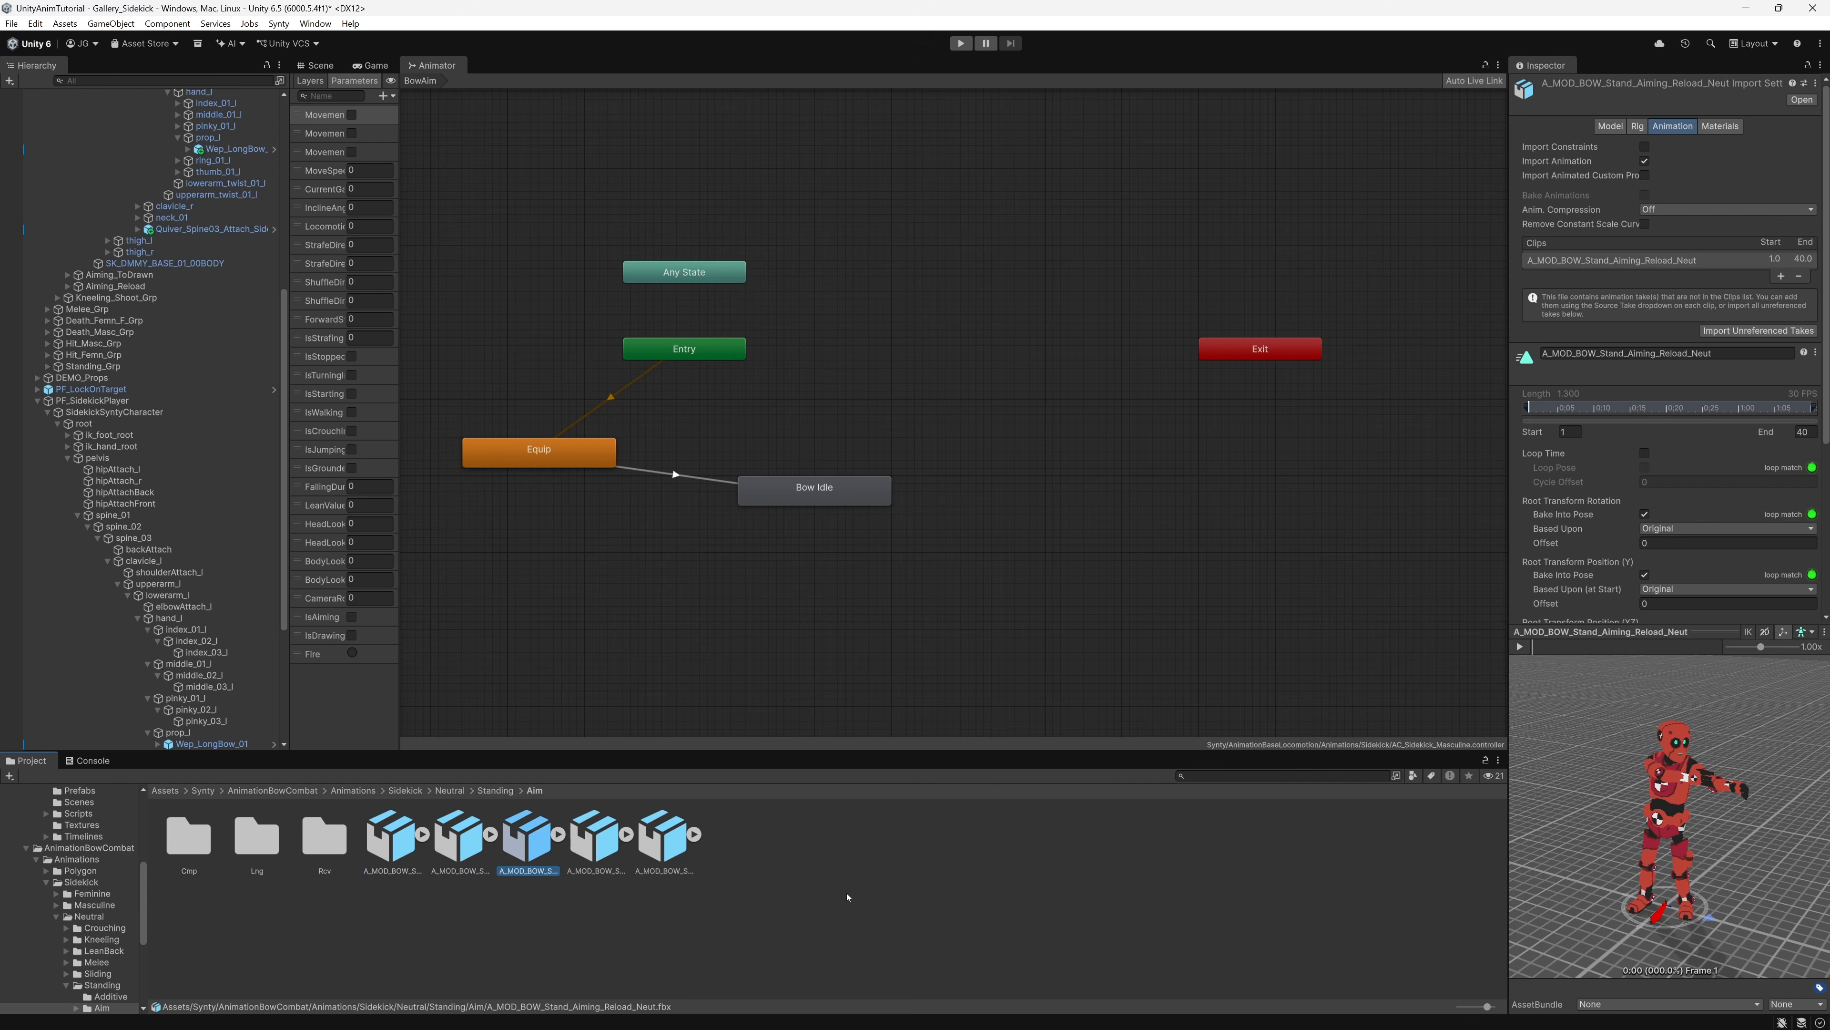
key("Right")
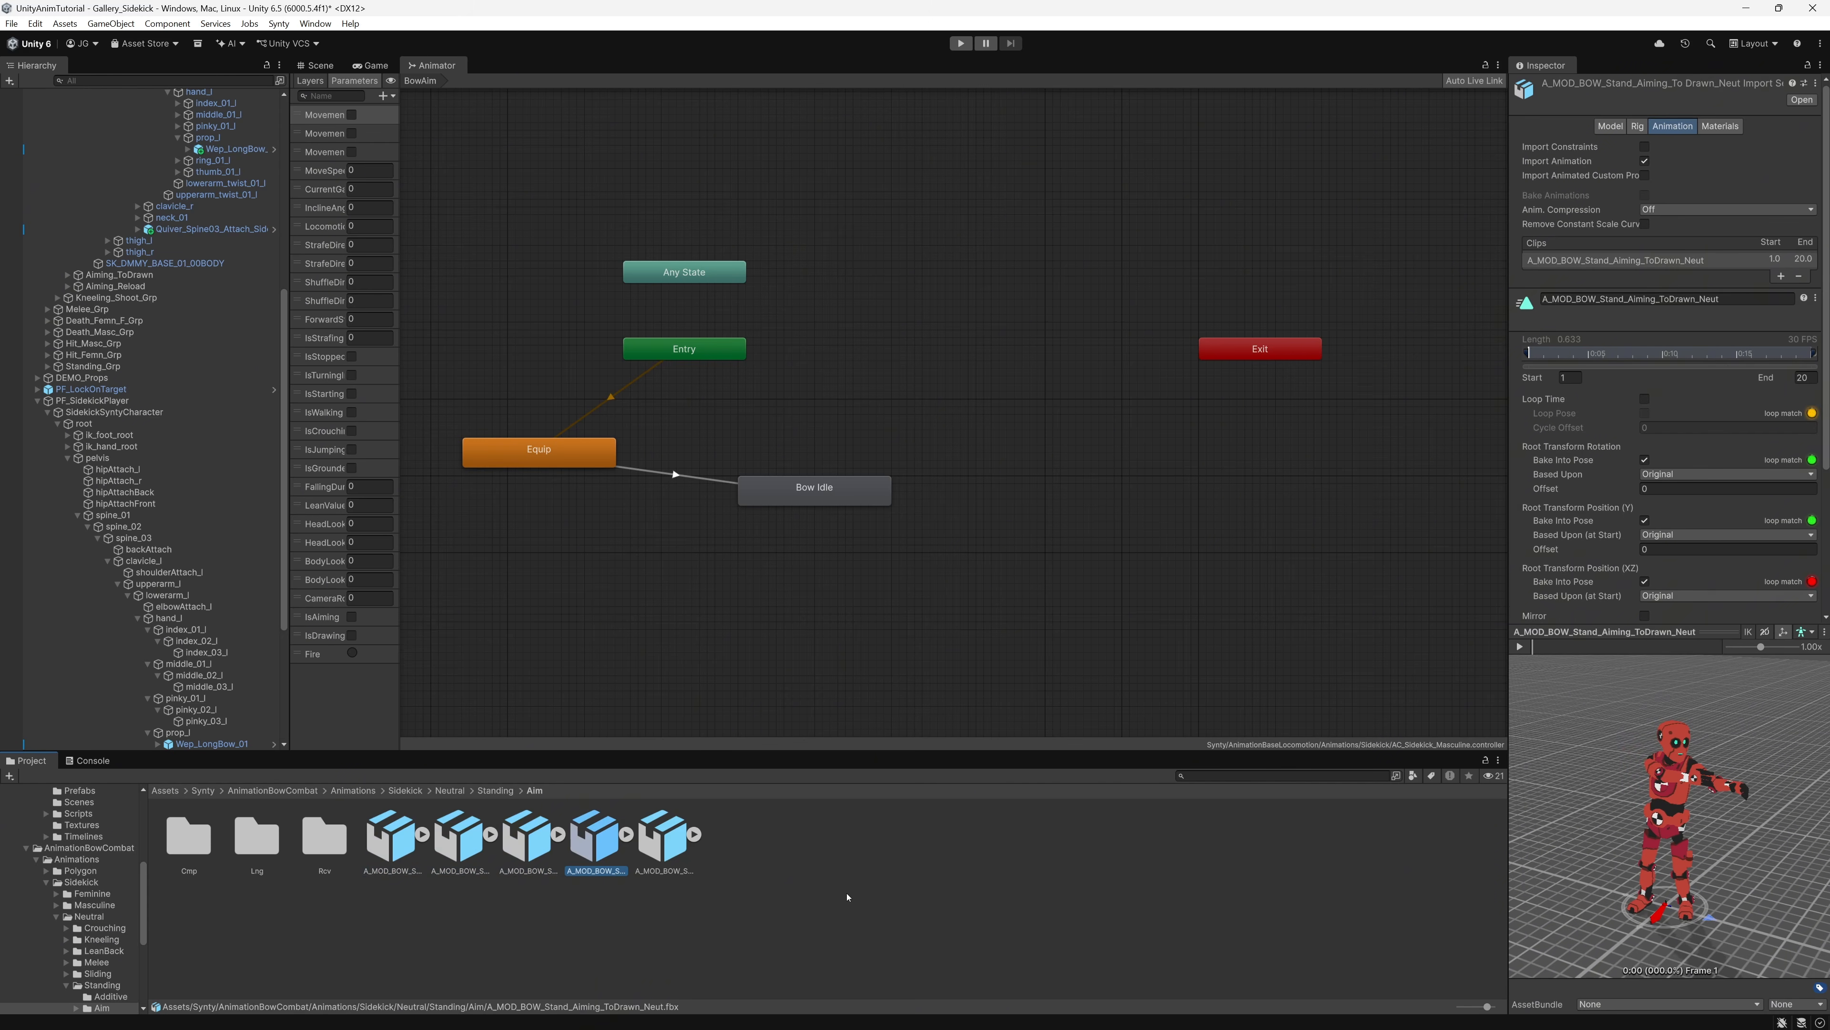
key("Right")
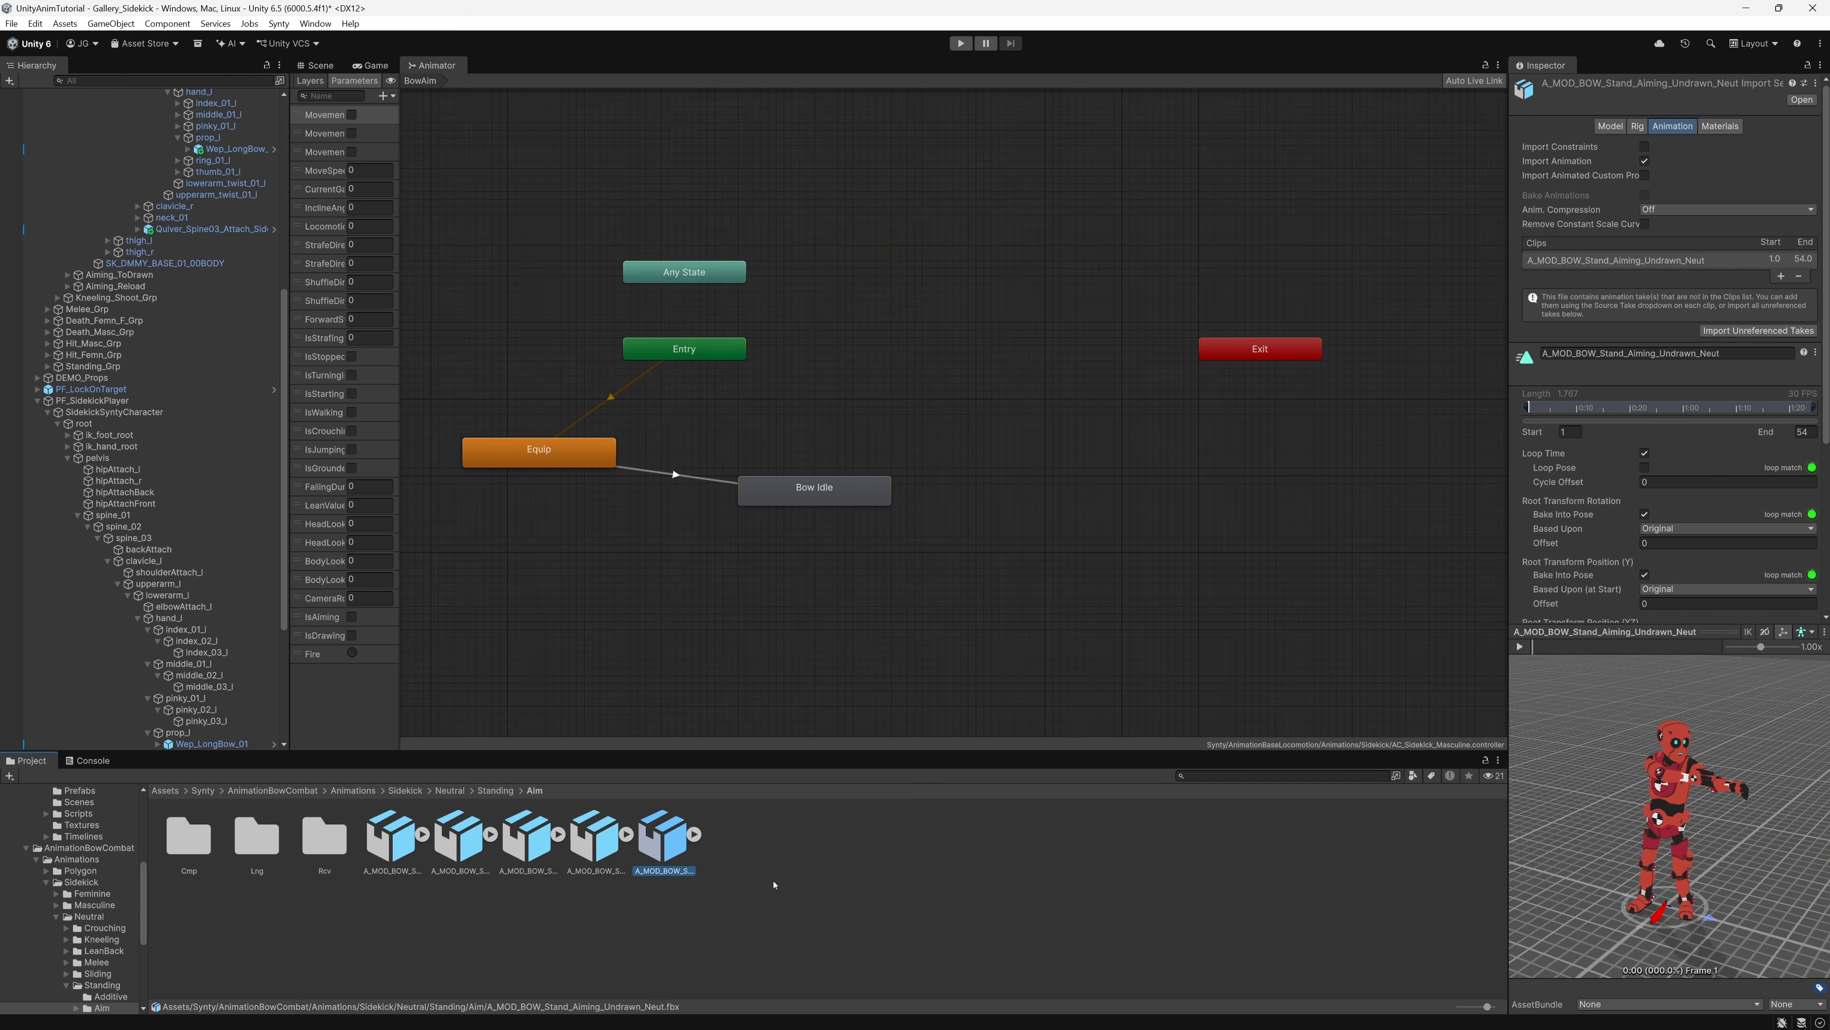
Step: Add the A_MOD_BOW_Stand_Aiming_Undrawn_Neut animation to the BowAim layer as a state named Aim Idle
left_click_drag(657, 838, 828, 627)
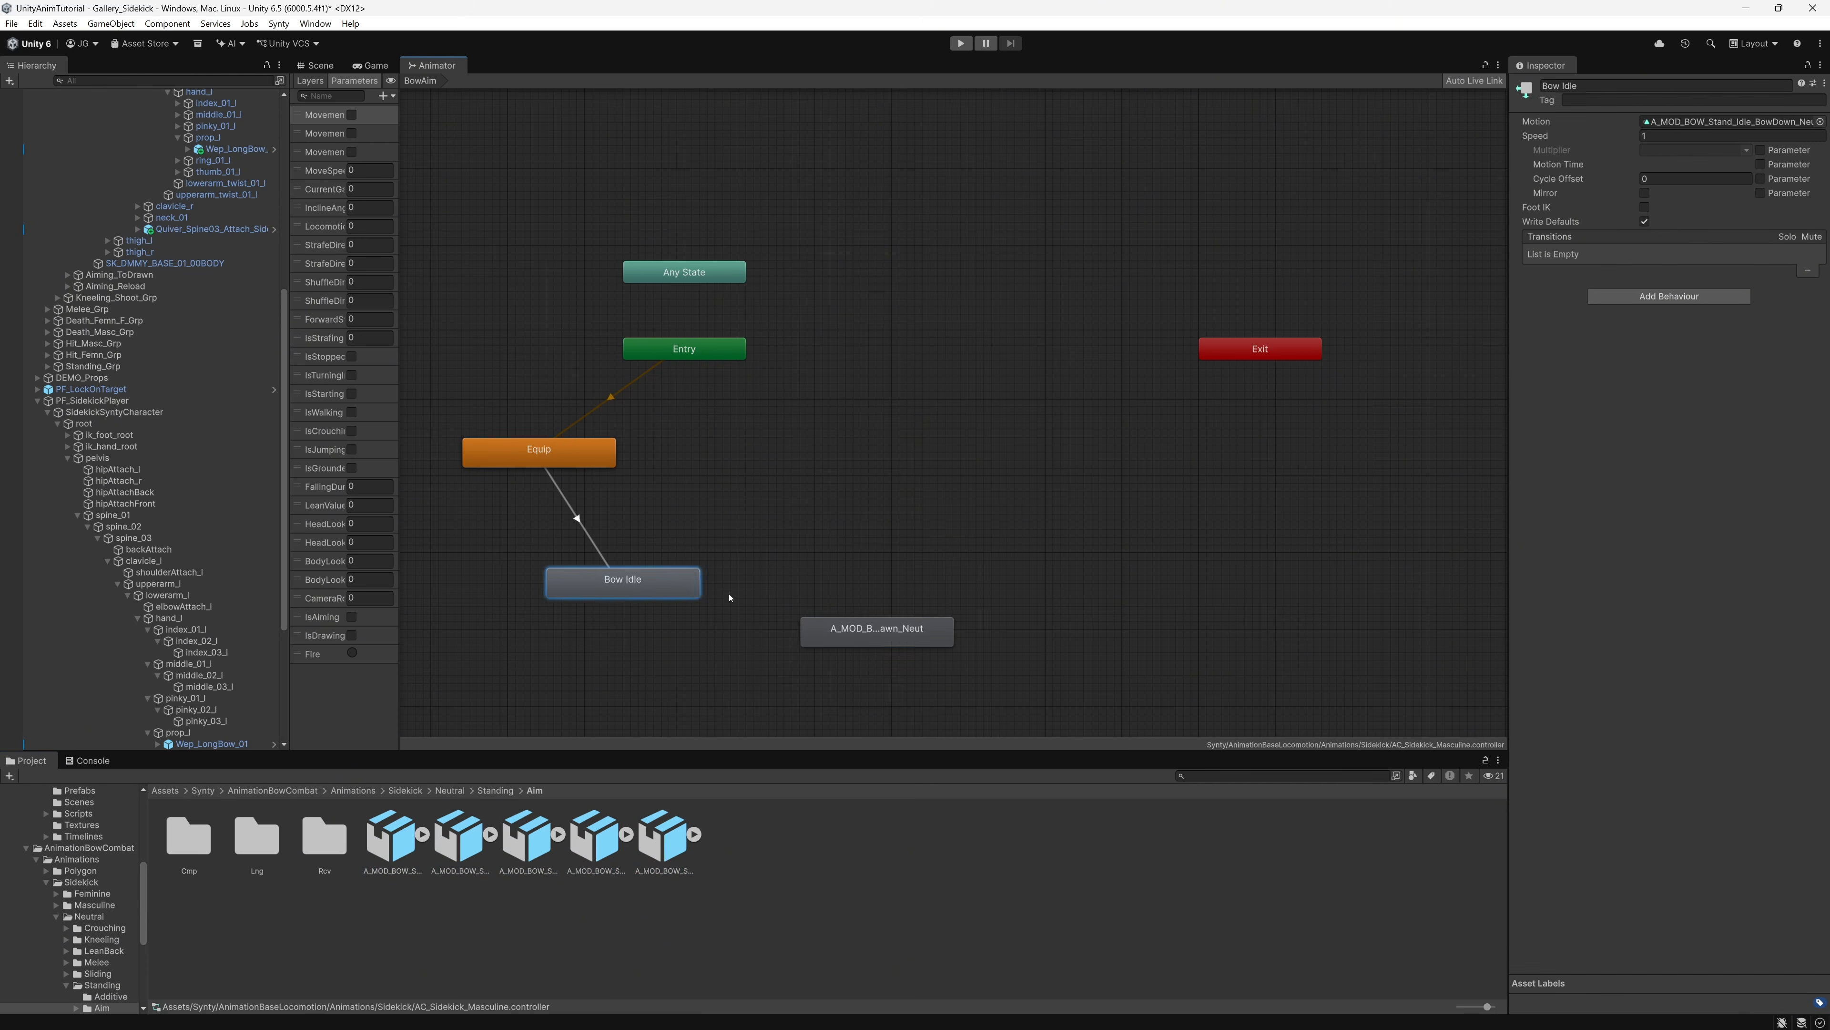
left_click(1575, 85)
type("Aim Idle")
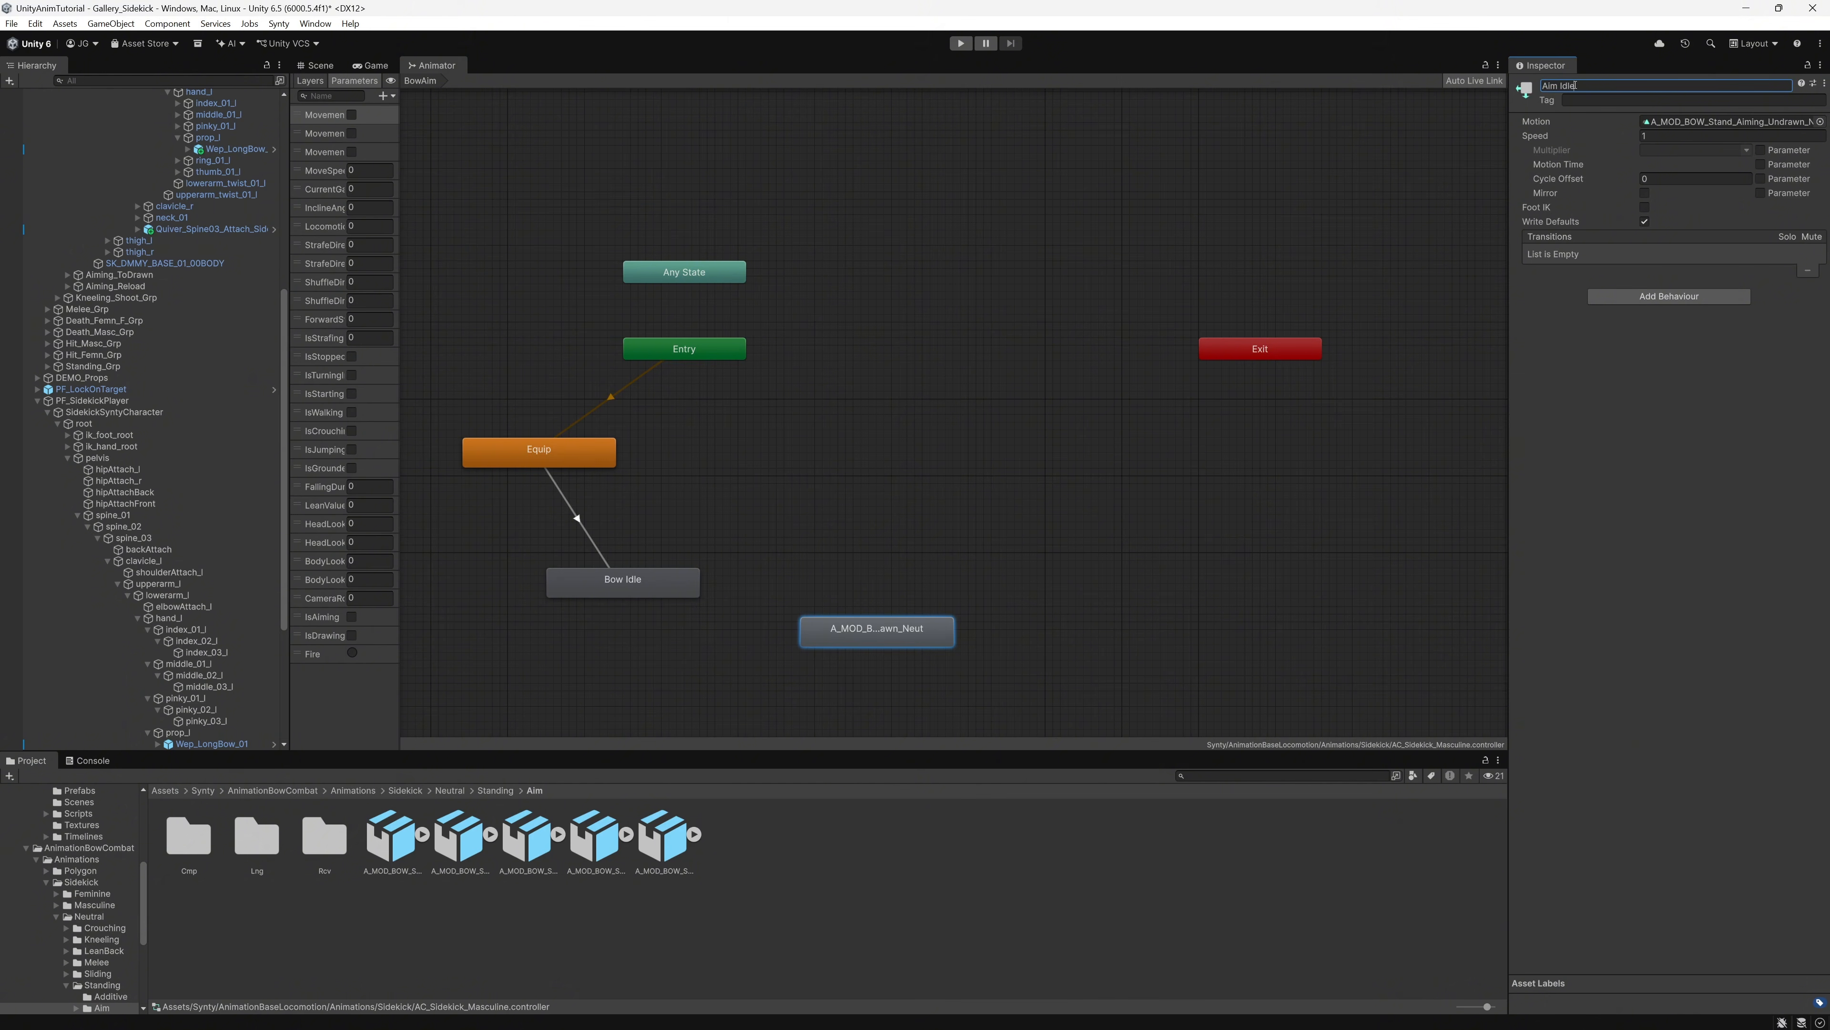
key("Return")
Step: Add the A_MOD_BOW_Stand_Aiming_ToDrawn_Neut animation to the BowAim layer as a state named Draw
left_click(598, 843)
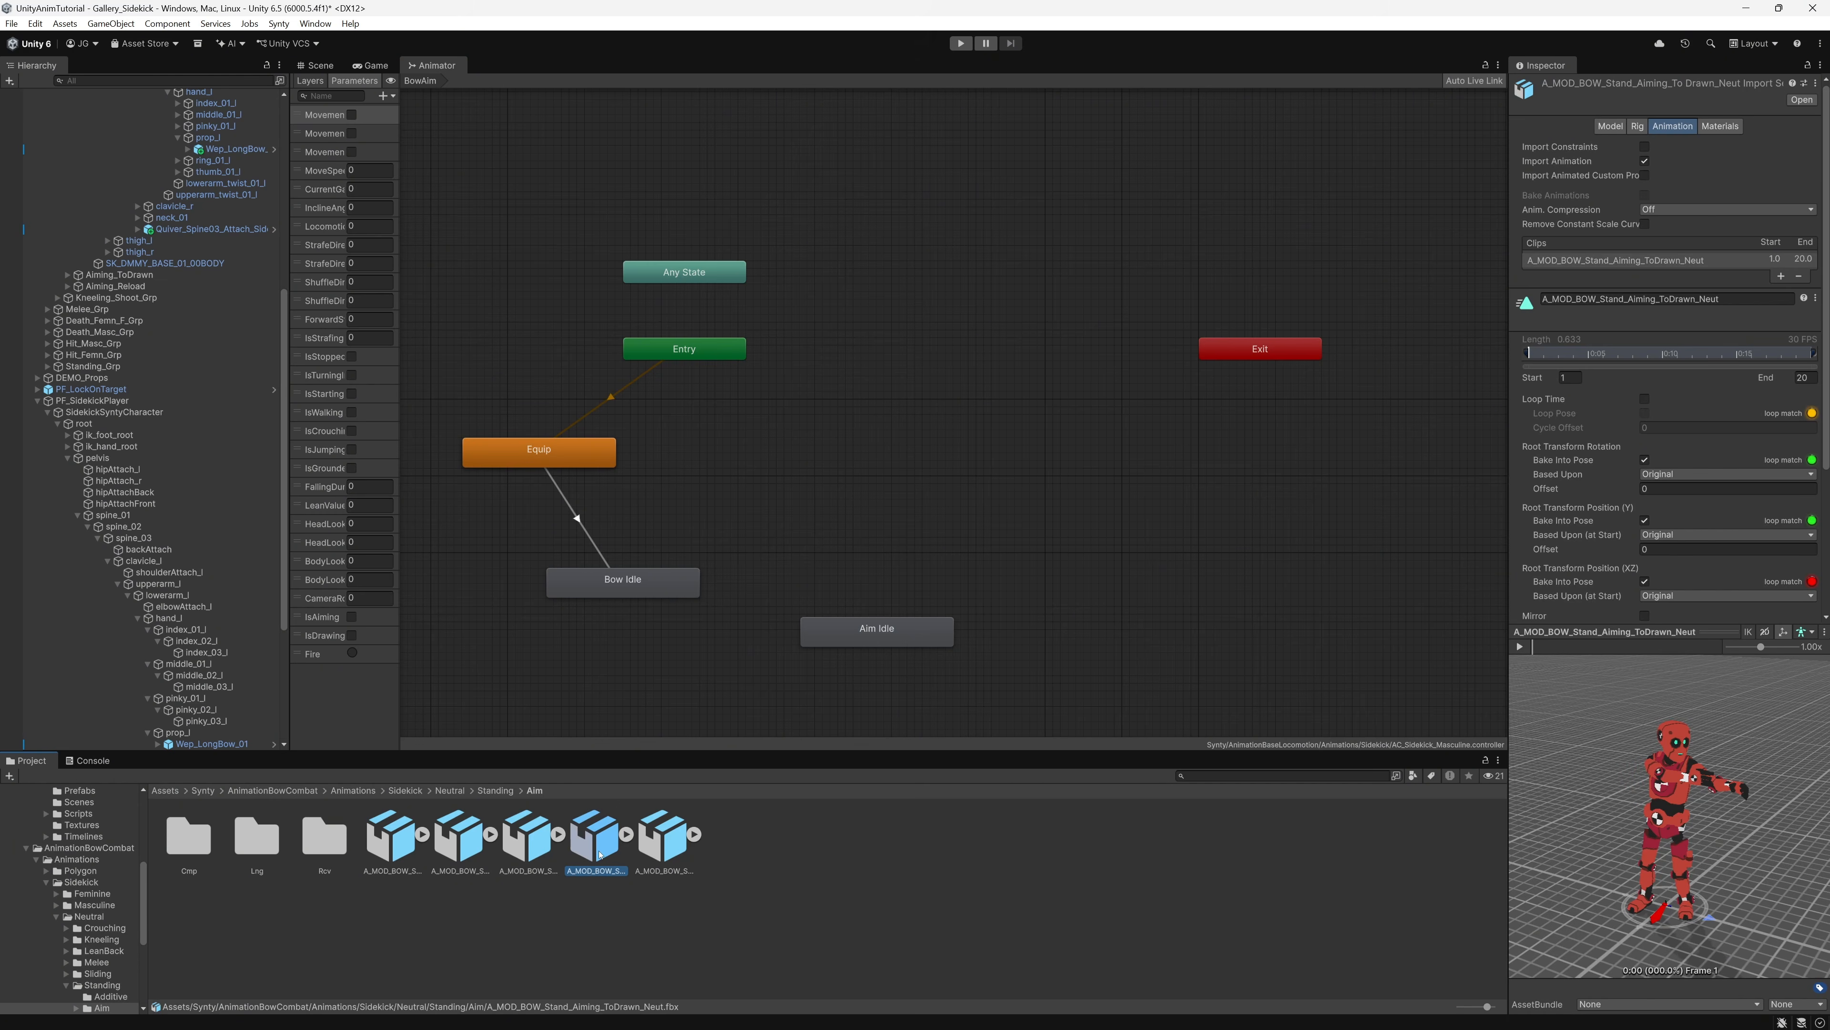
left_click_drag(924, 830, 1104, 661)
left_click(1585, 84)
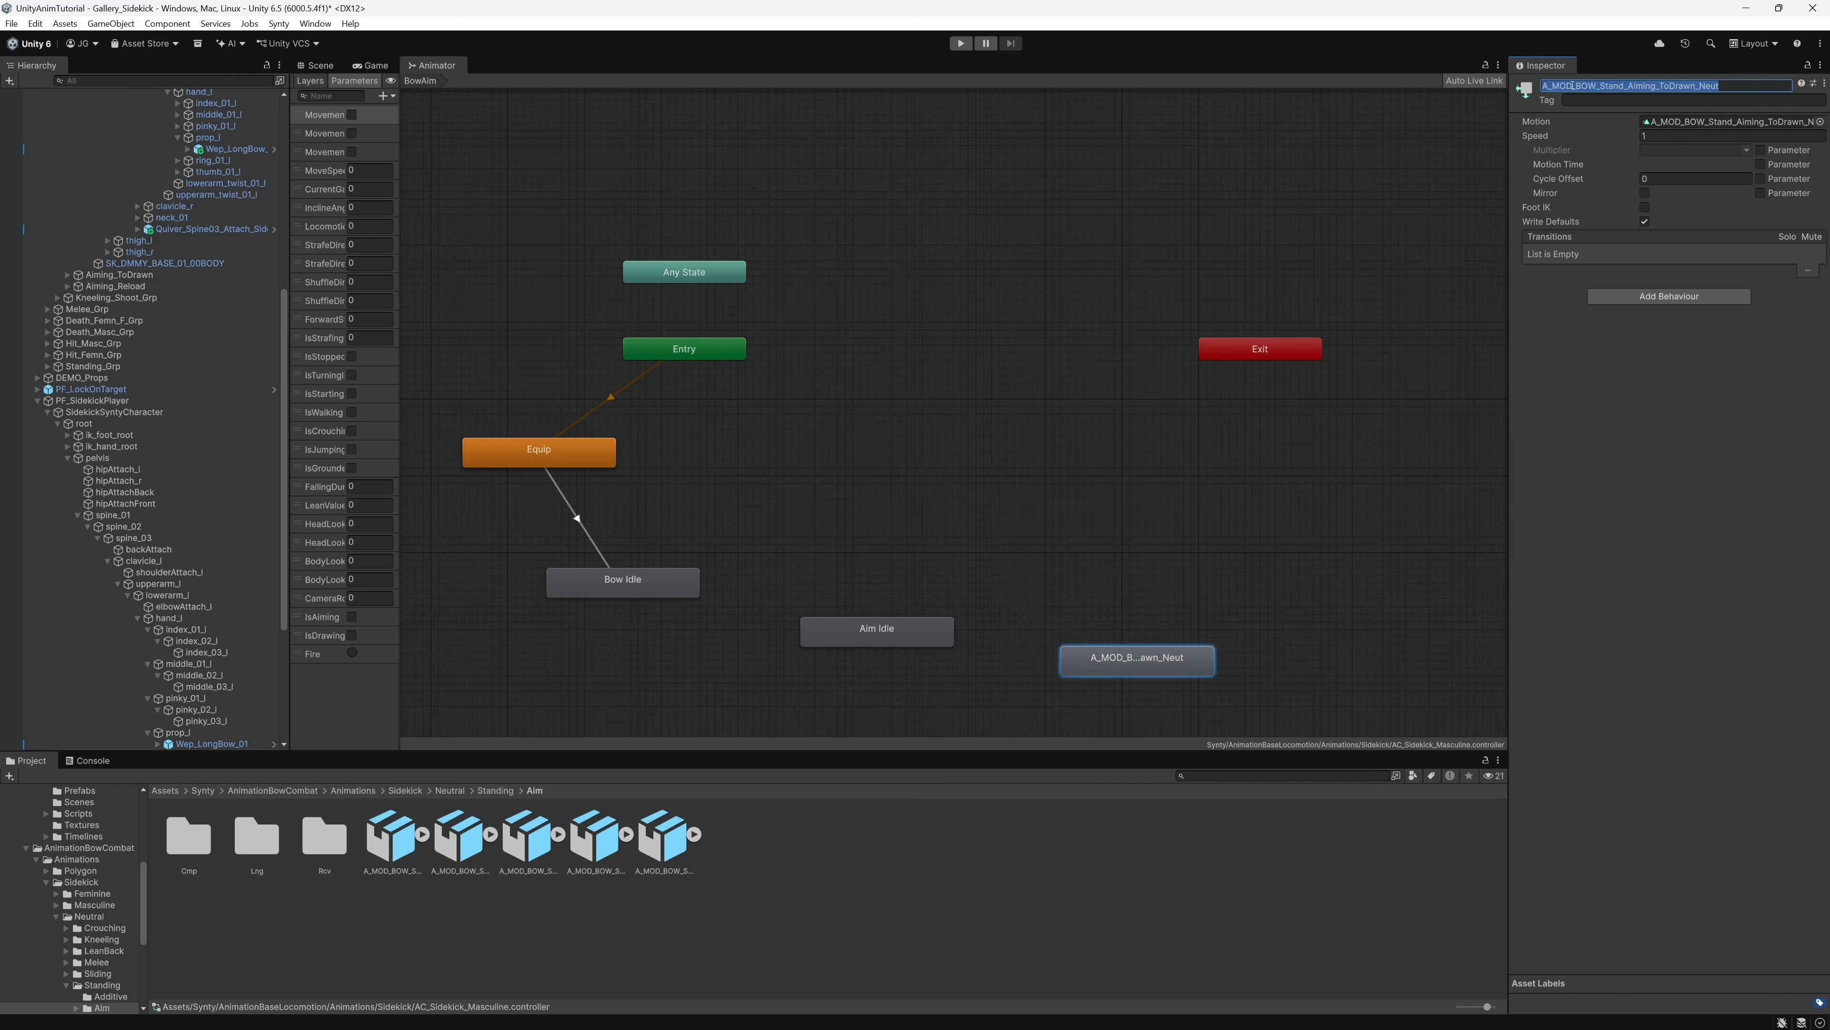
type("Draw")
key("Return")
Step: Add the A_MOD_BOW_Stand_Aiming_Drawn_Neut animation as a state named Drawn, stacking Aim Idle, Draw and Drawn below Bow Idle
scroll(864, 590, "down", 3)
right_click(934, 549)
left_click(390, 843)
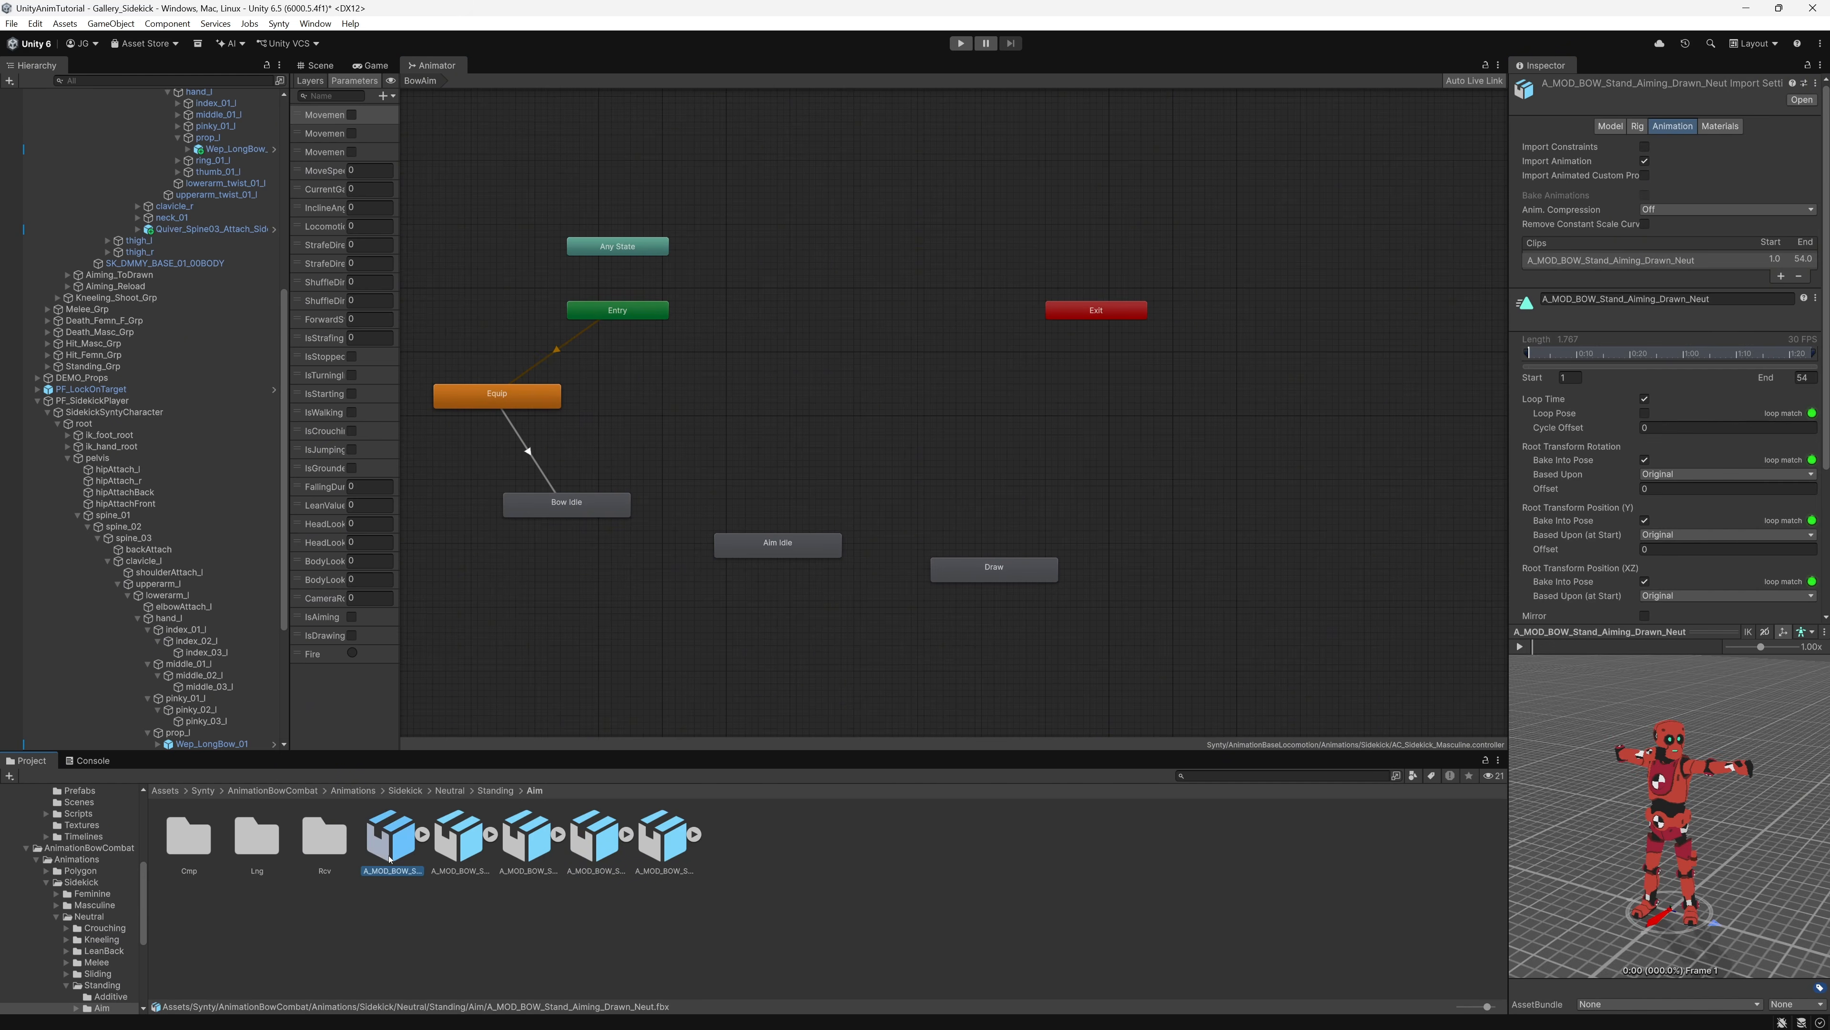
left_click_drag(390, 857, 1182, 595)
left_click_drag(778, 549, 612, 580)
left_click_drag(994, 572, 657, 647)
left_click_drag(1205, 593, 777, 711)
left_click(1559, 85)
type("Drawn")
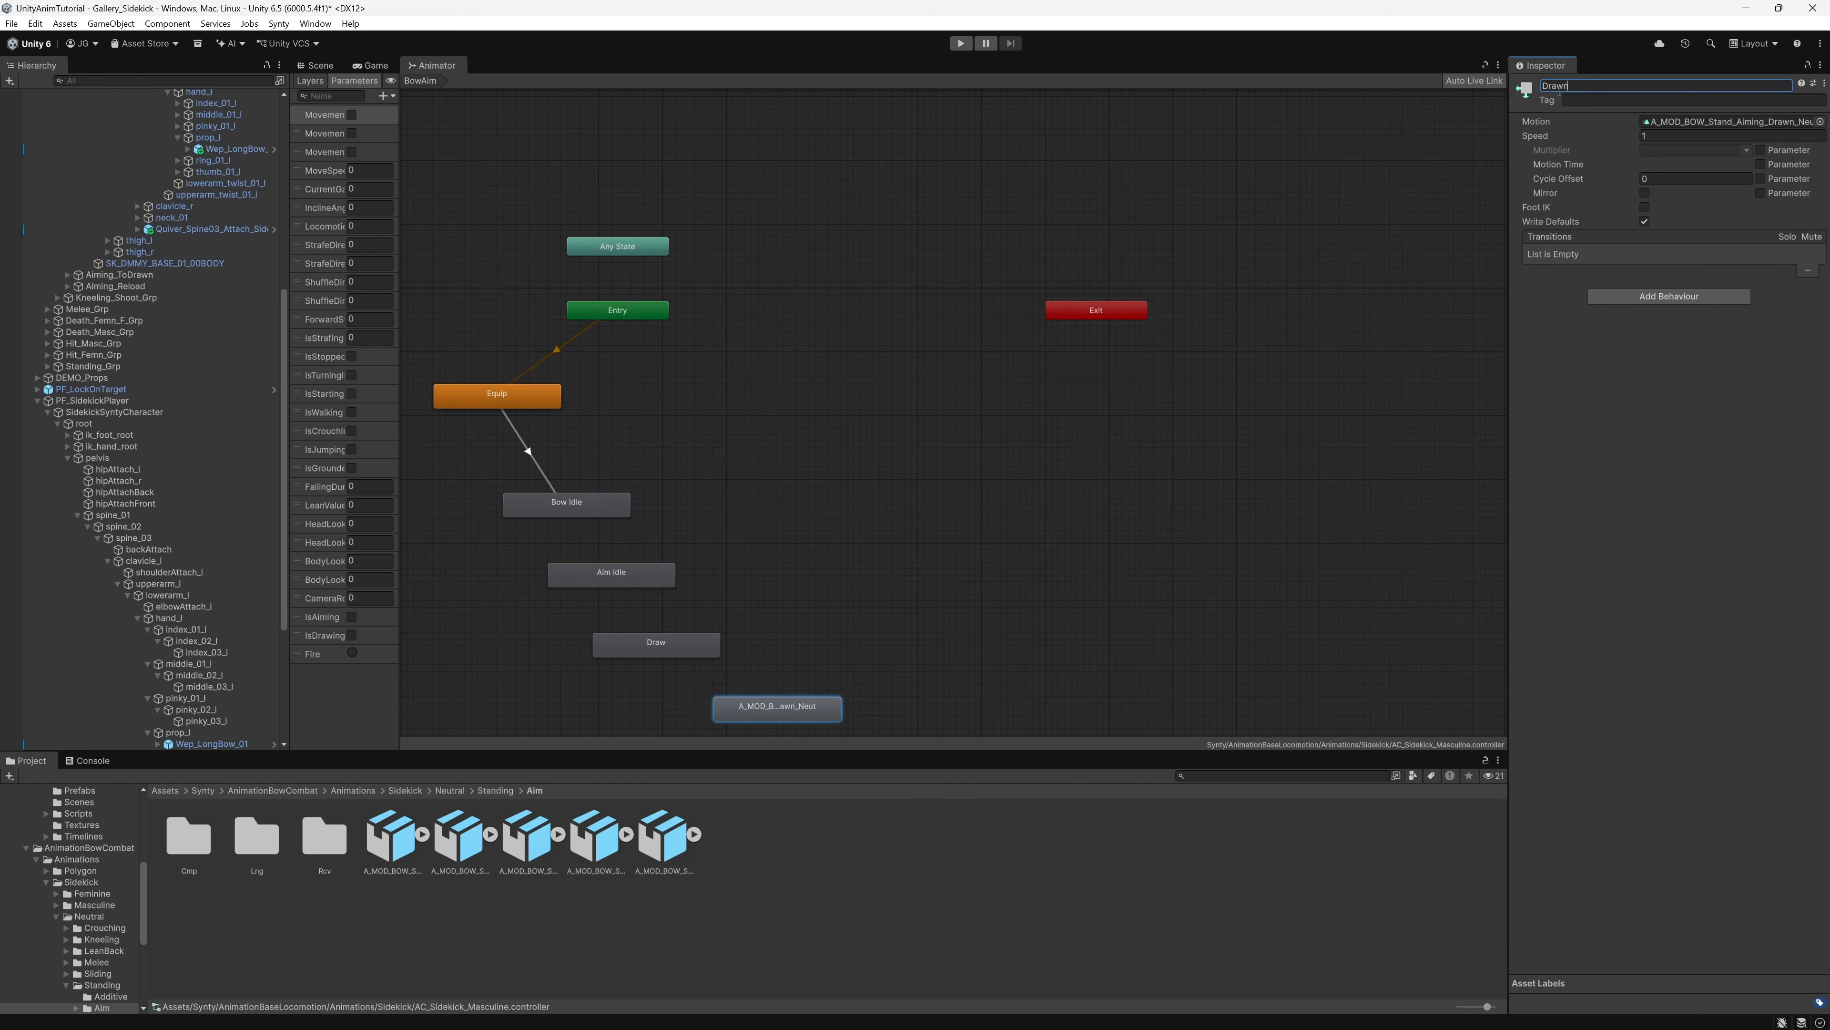
key("Return")
Step: Add the A_MOD_BOW_Stand_Aiming_DrawnShaking_Neut animation to the BowAim layer as a state named Shake
middle_click_drag(789, 615, 863, 453)
left_click(456, 848)
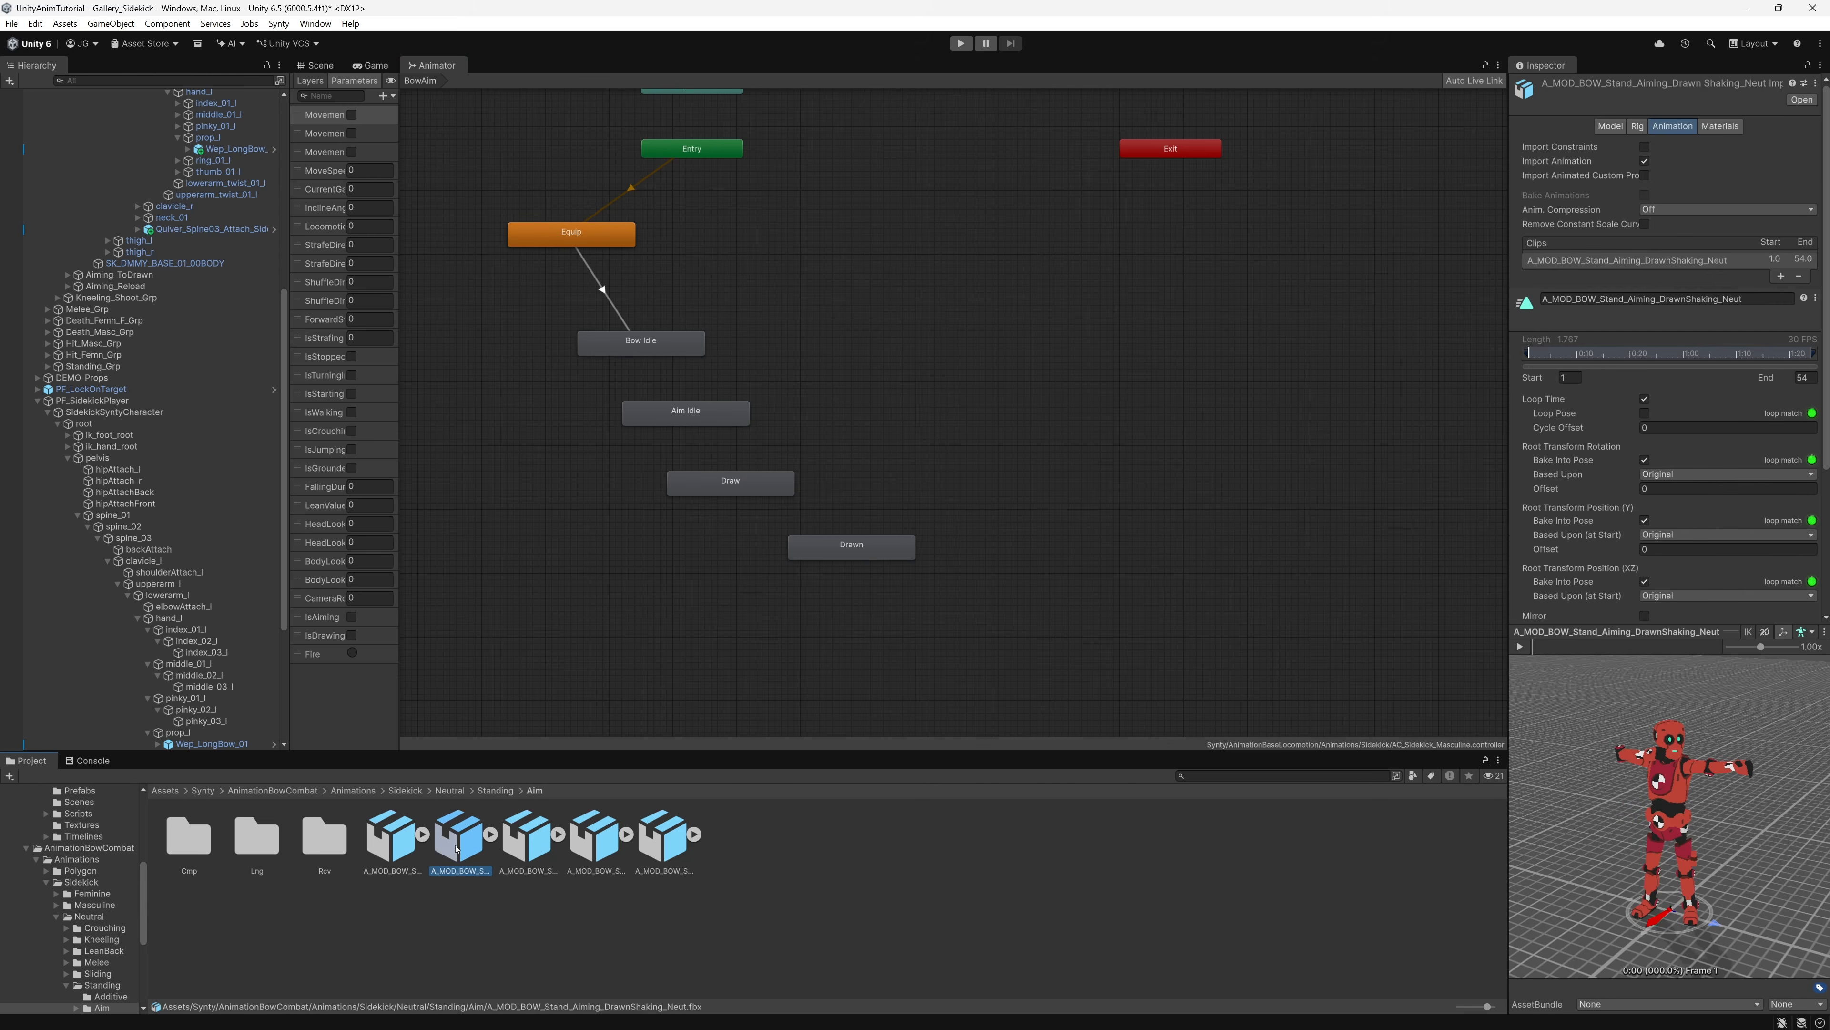
left_click_drag(456, 848, 973, 631)
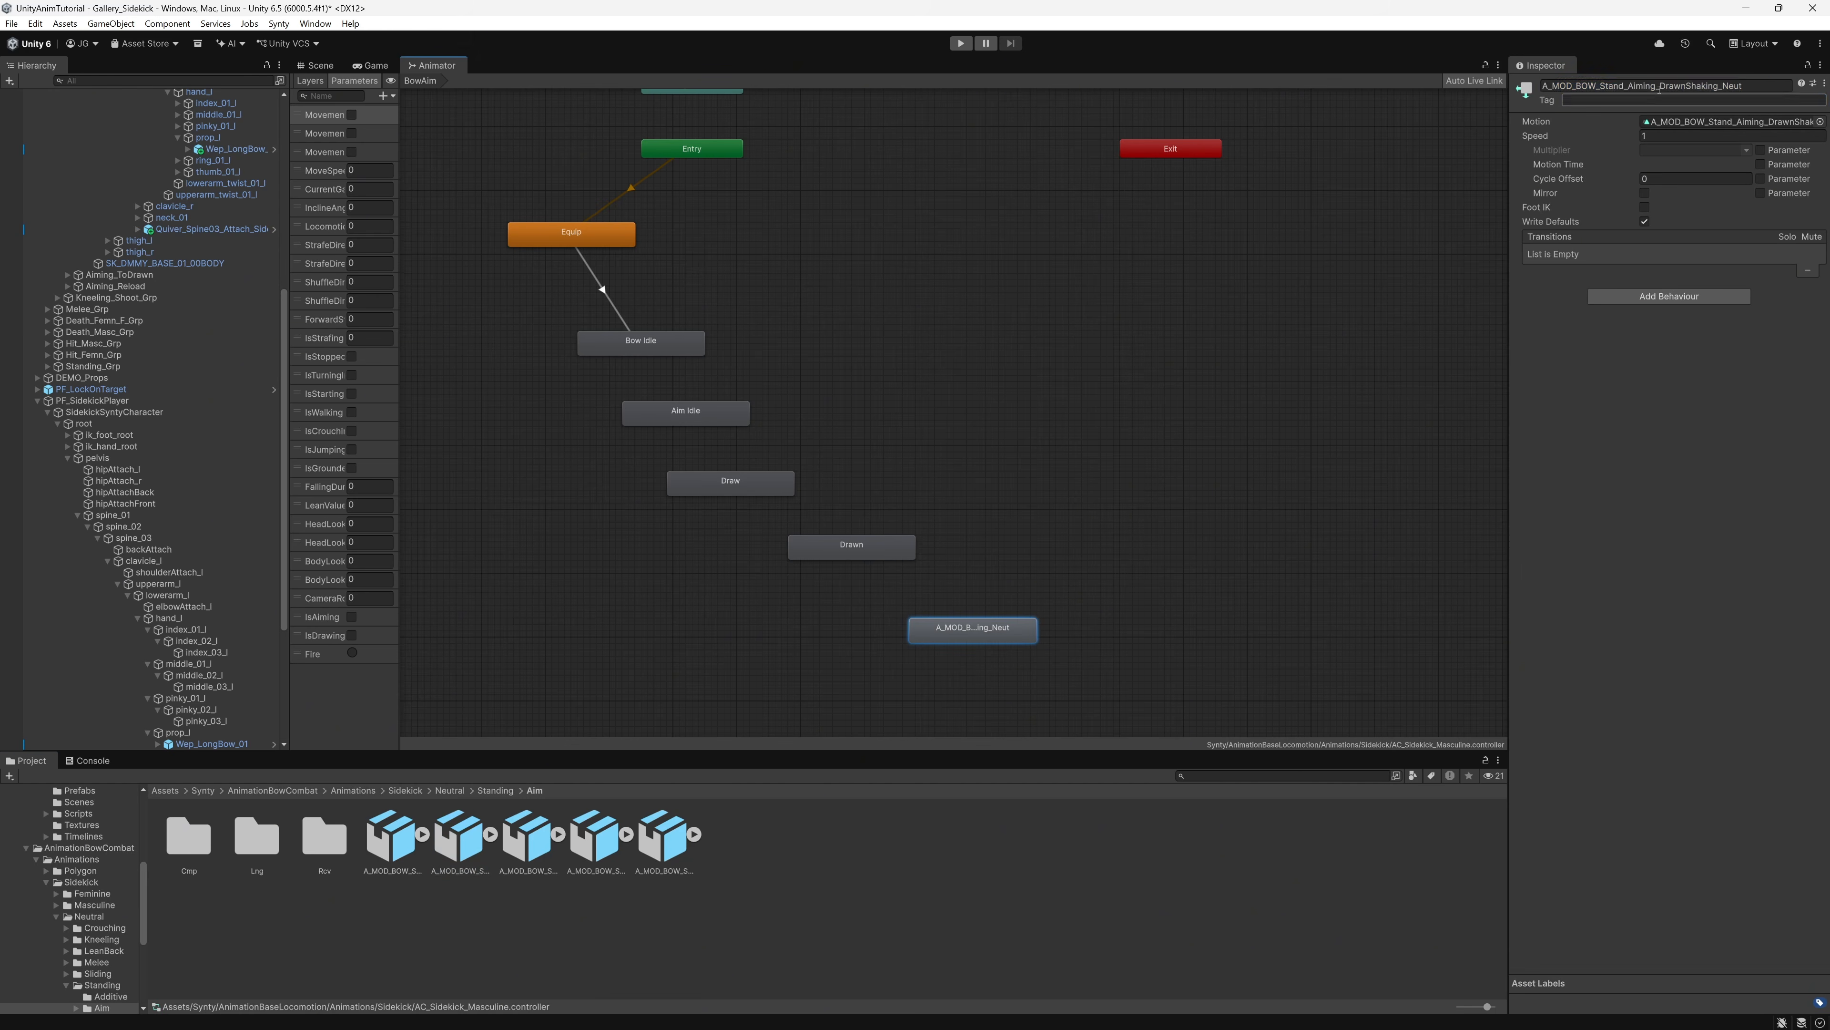
left_click(1659, 88)
type("Shake")
key("Return")
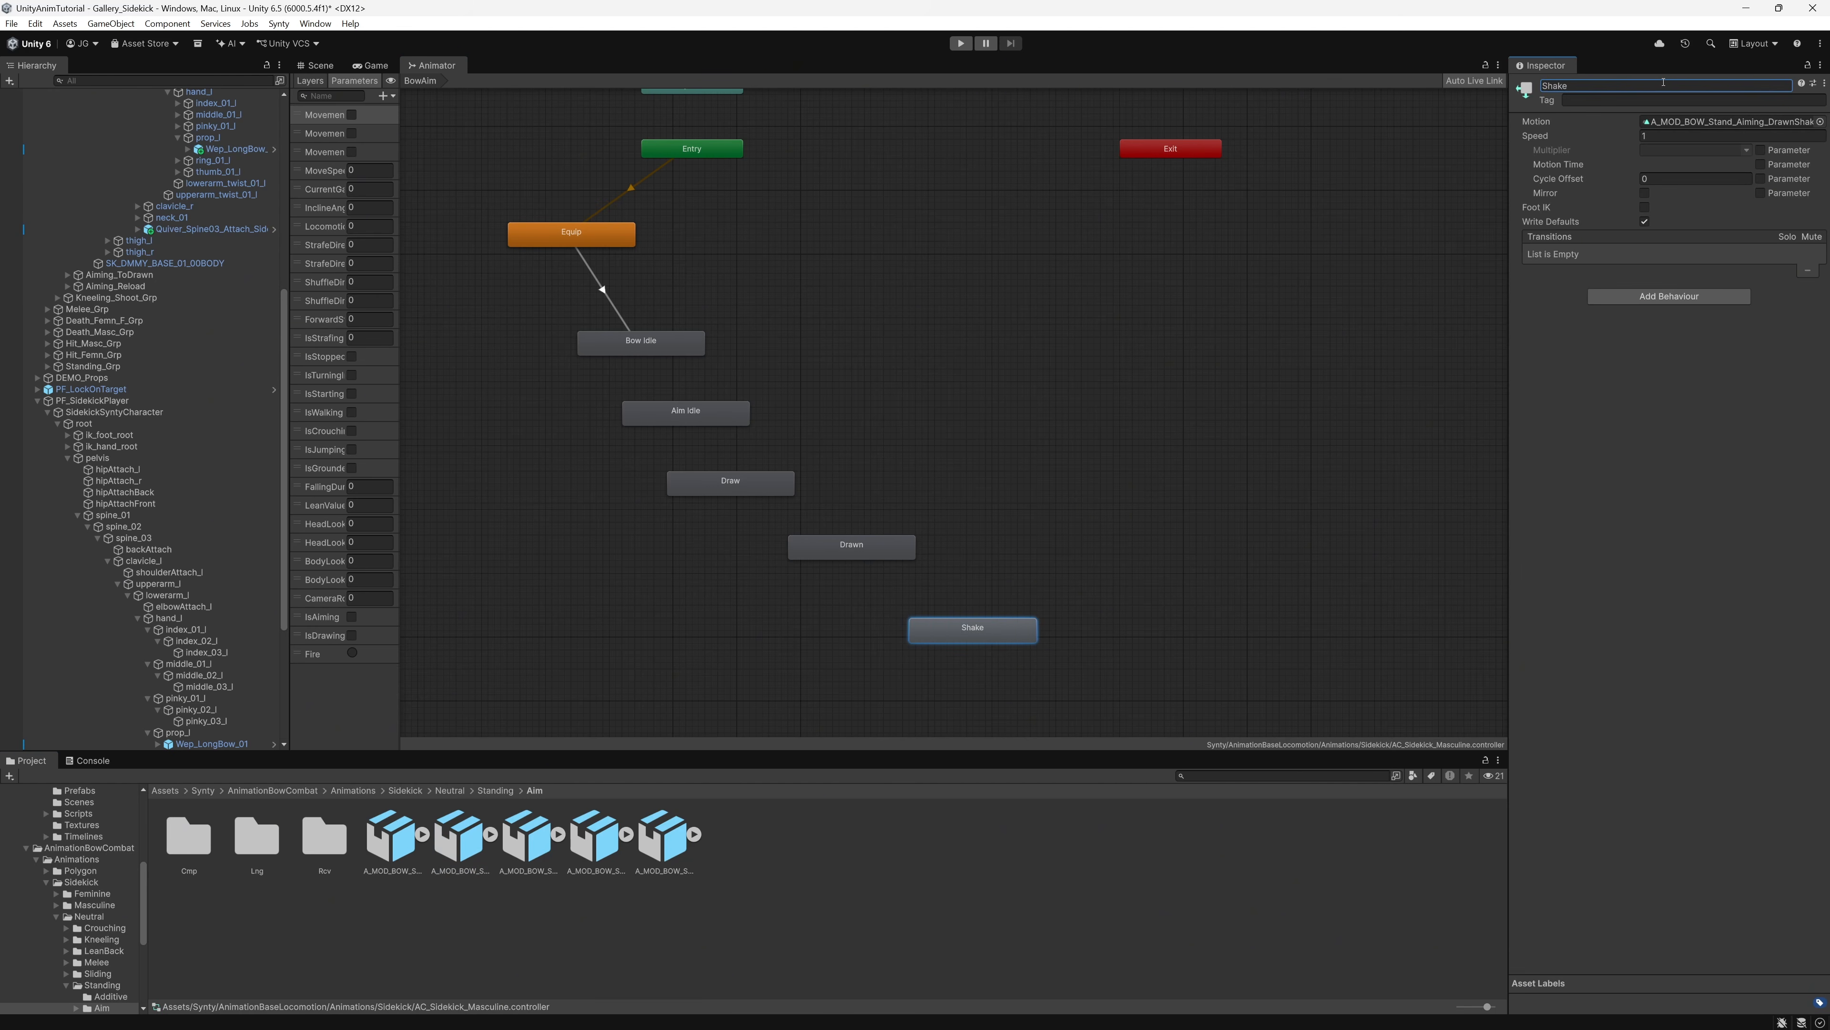
left_click(673, 628)
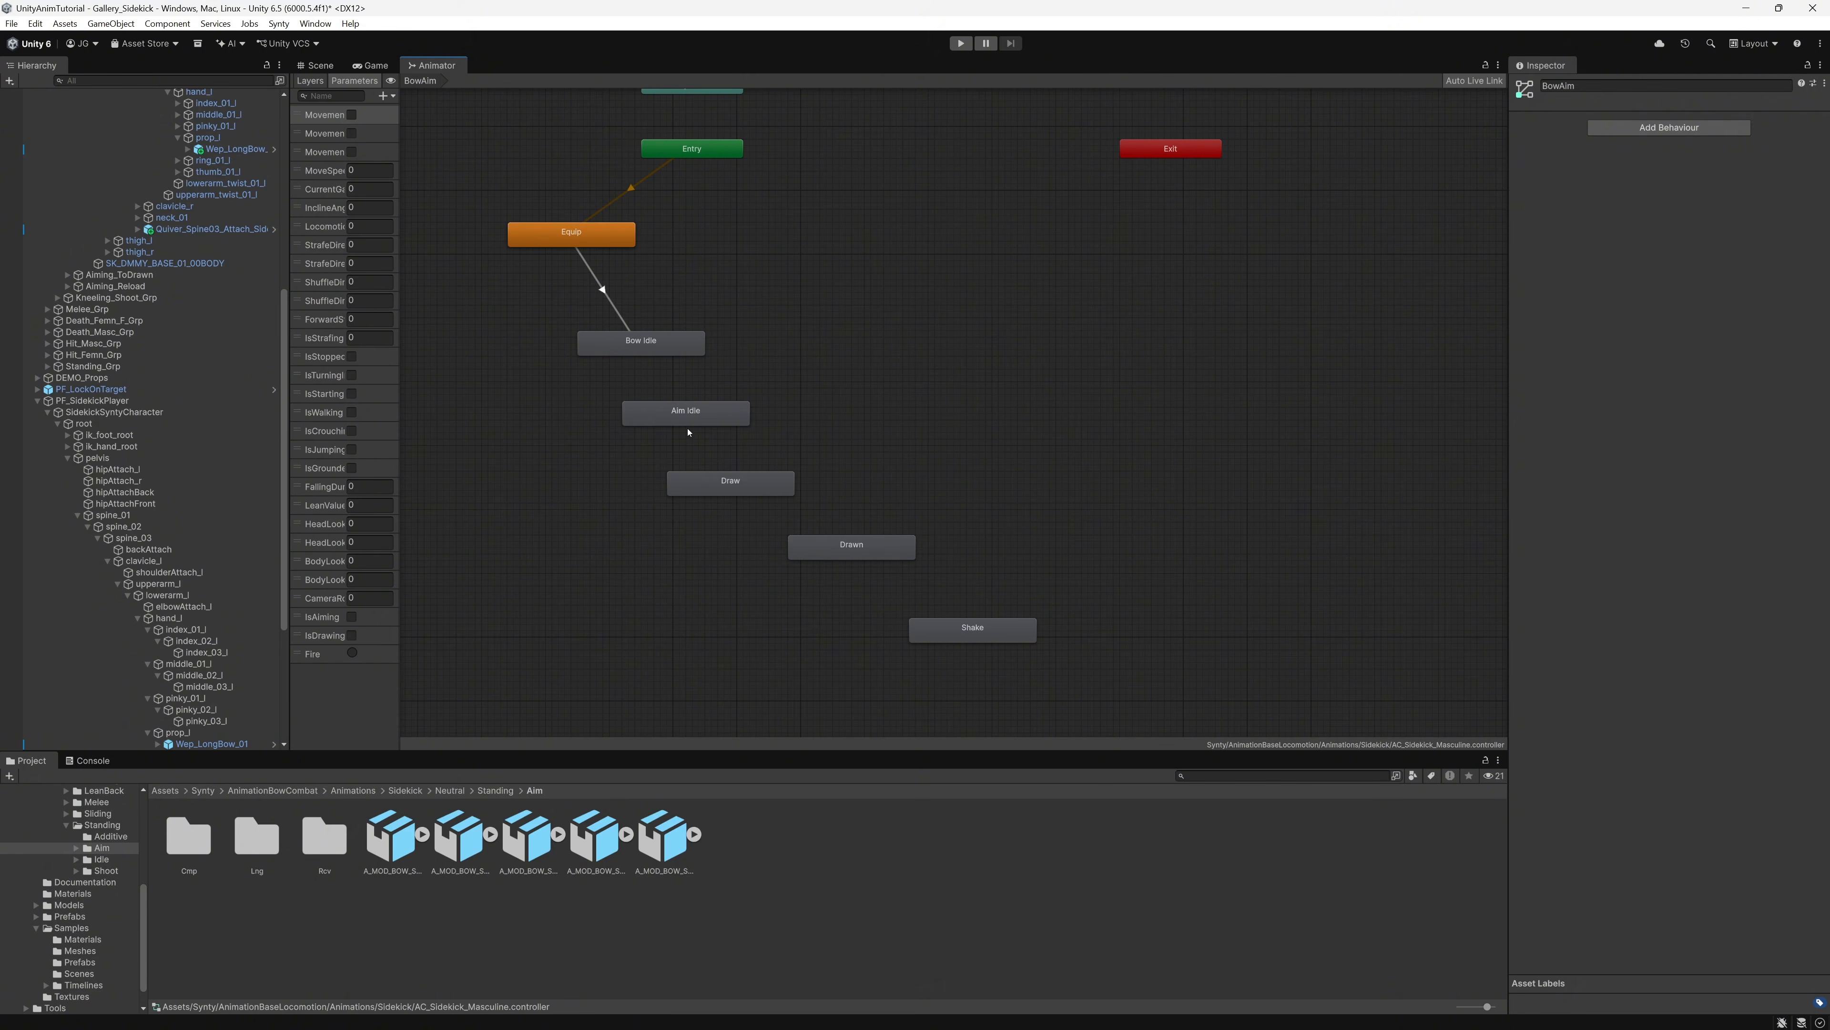
Step: Rearrange the Aim Idle, Draw, Drawn and Shake states into a curved chain below Bow Idle
left_click_drag(687, 422, 731, 415)
left_click_drag(727, 482, 779, 481)
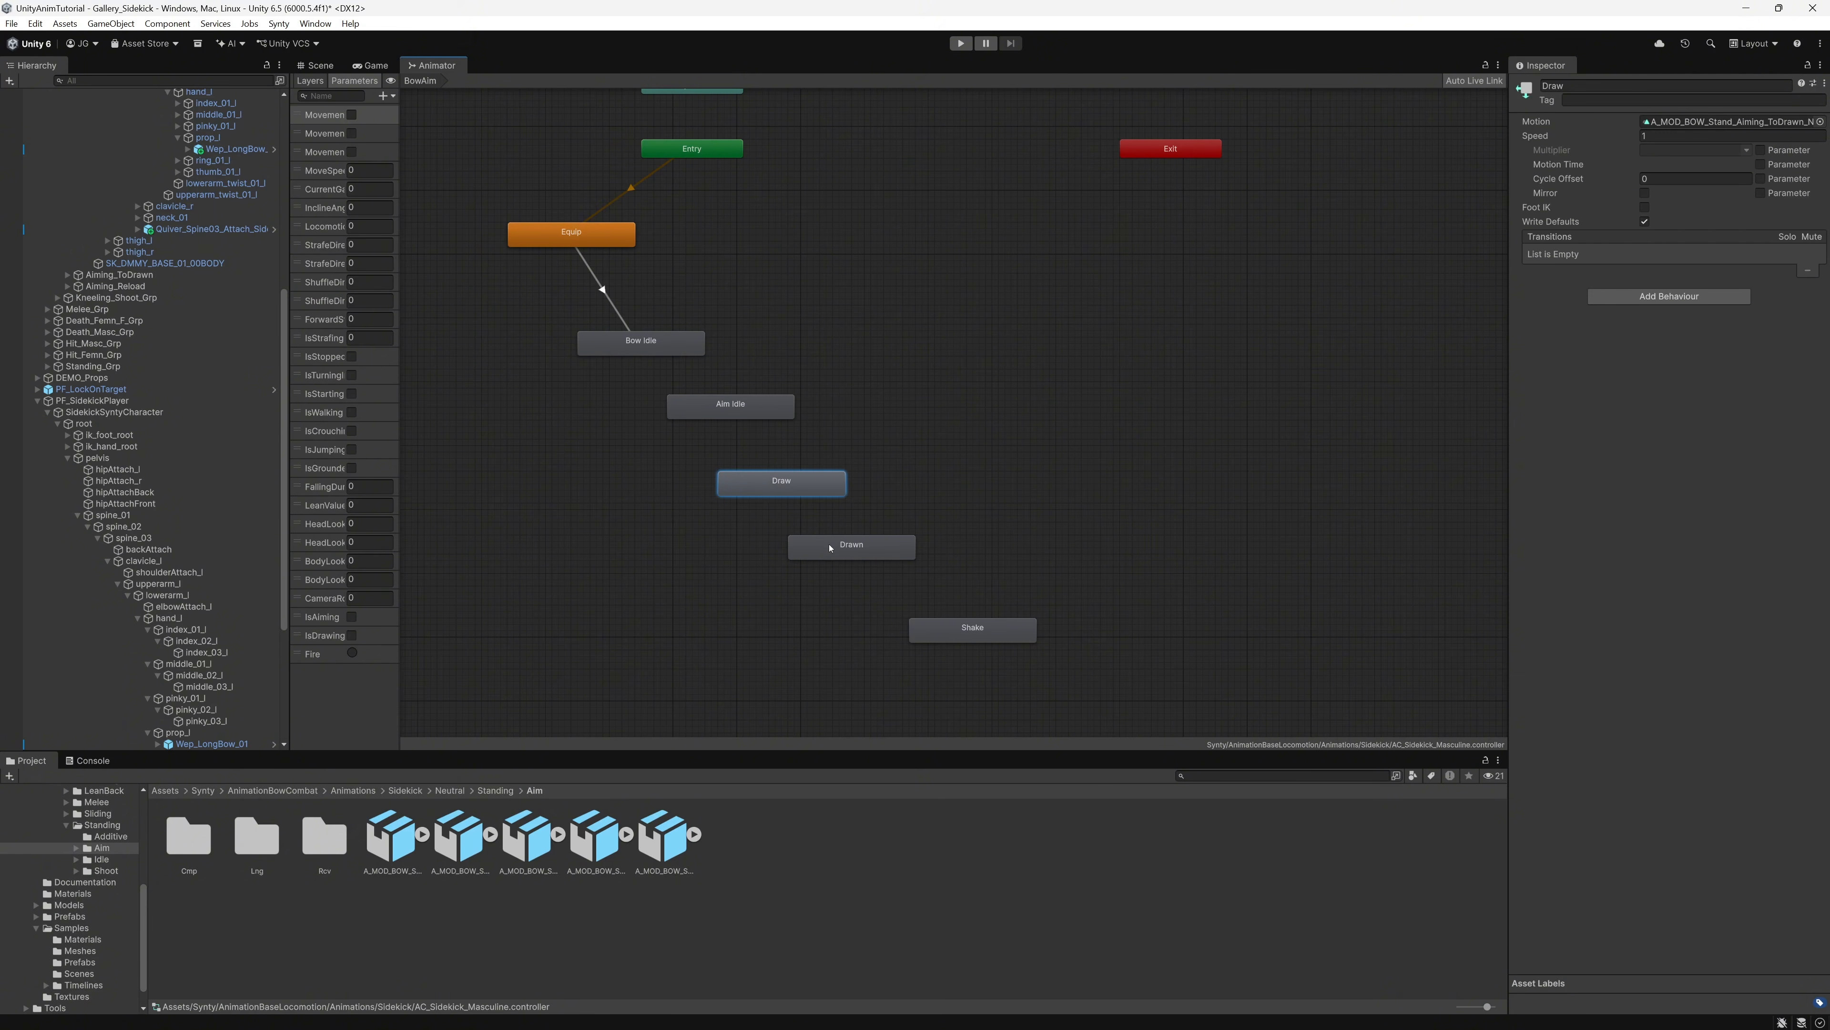
left_click_drag(830, 549, 715, 566)
mouse_move(948, 633)
left_mouse_down()
mouse_move(642, 637)
mouse_move(597, 654)
left_mouse_up()
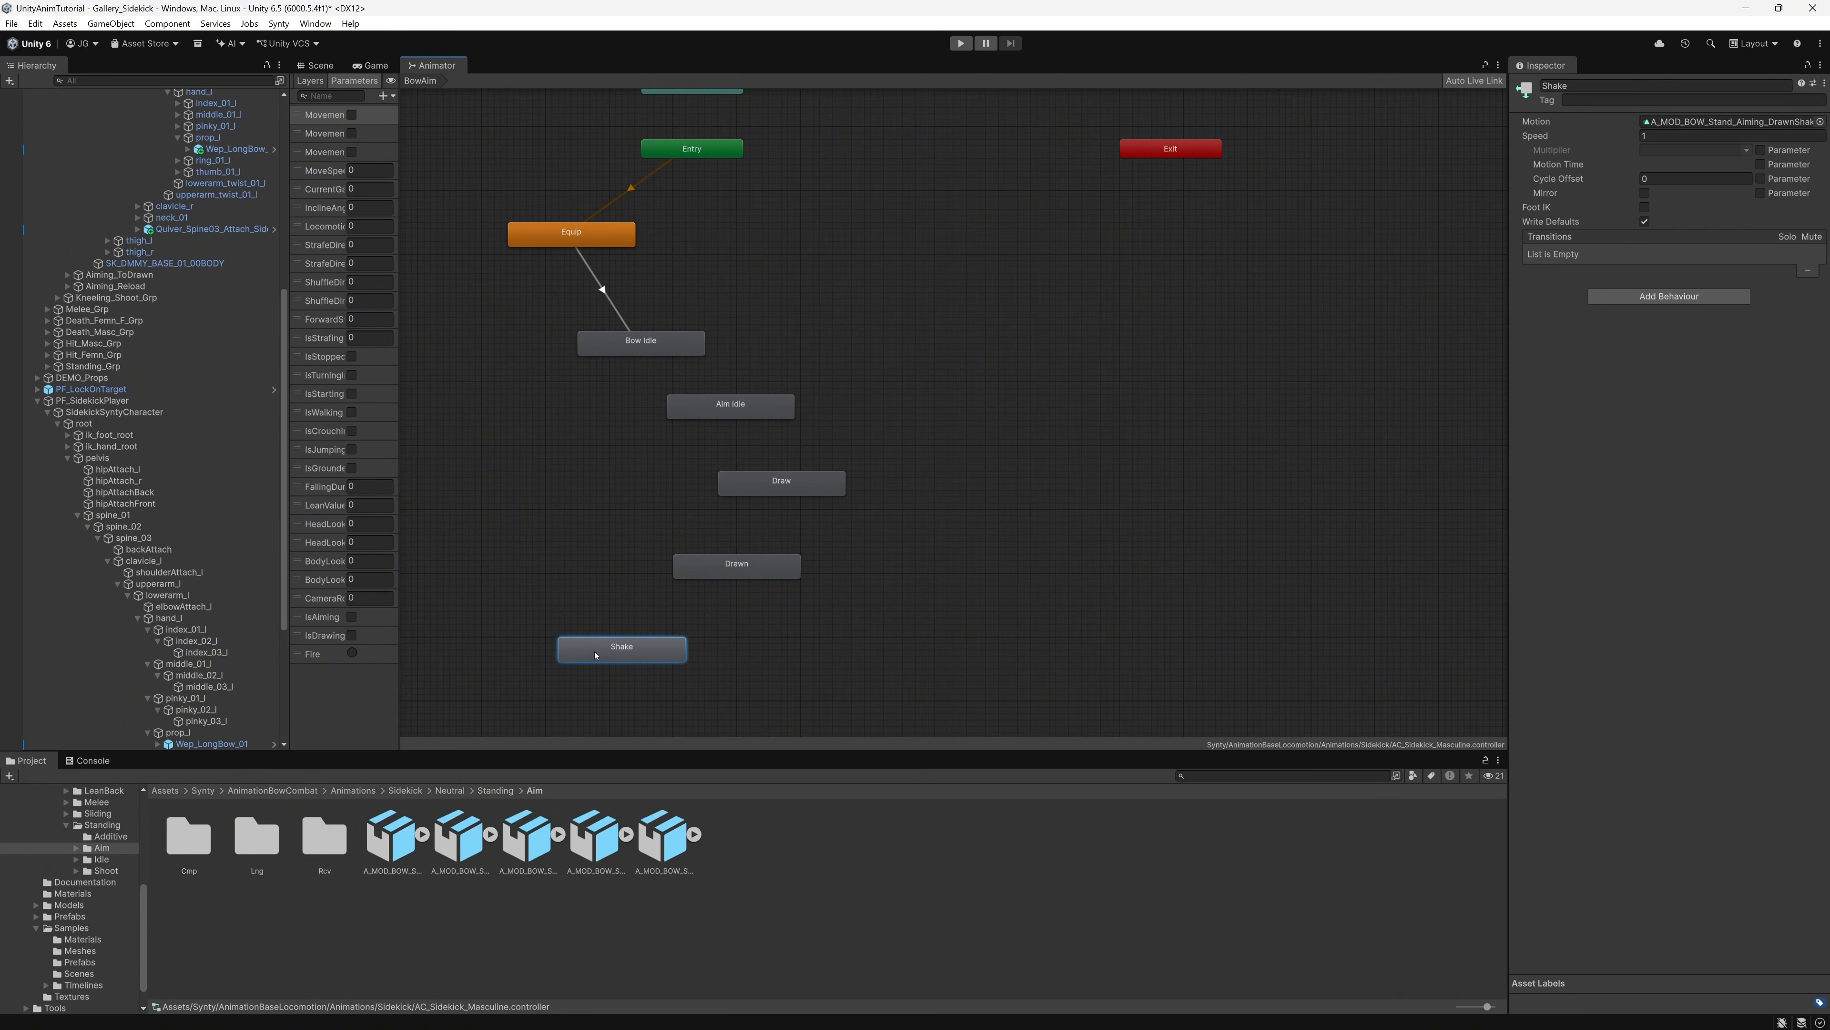
left_click(624, 416)
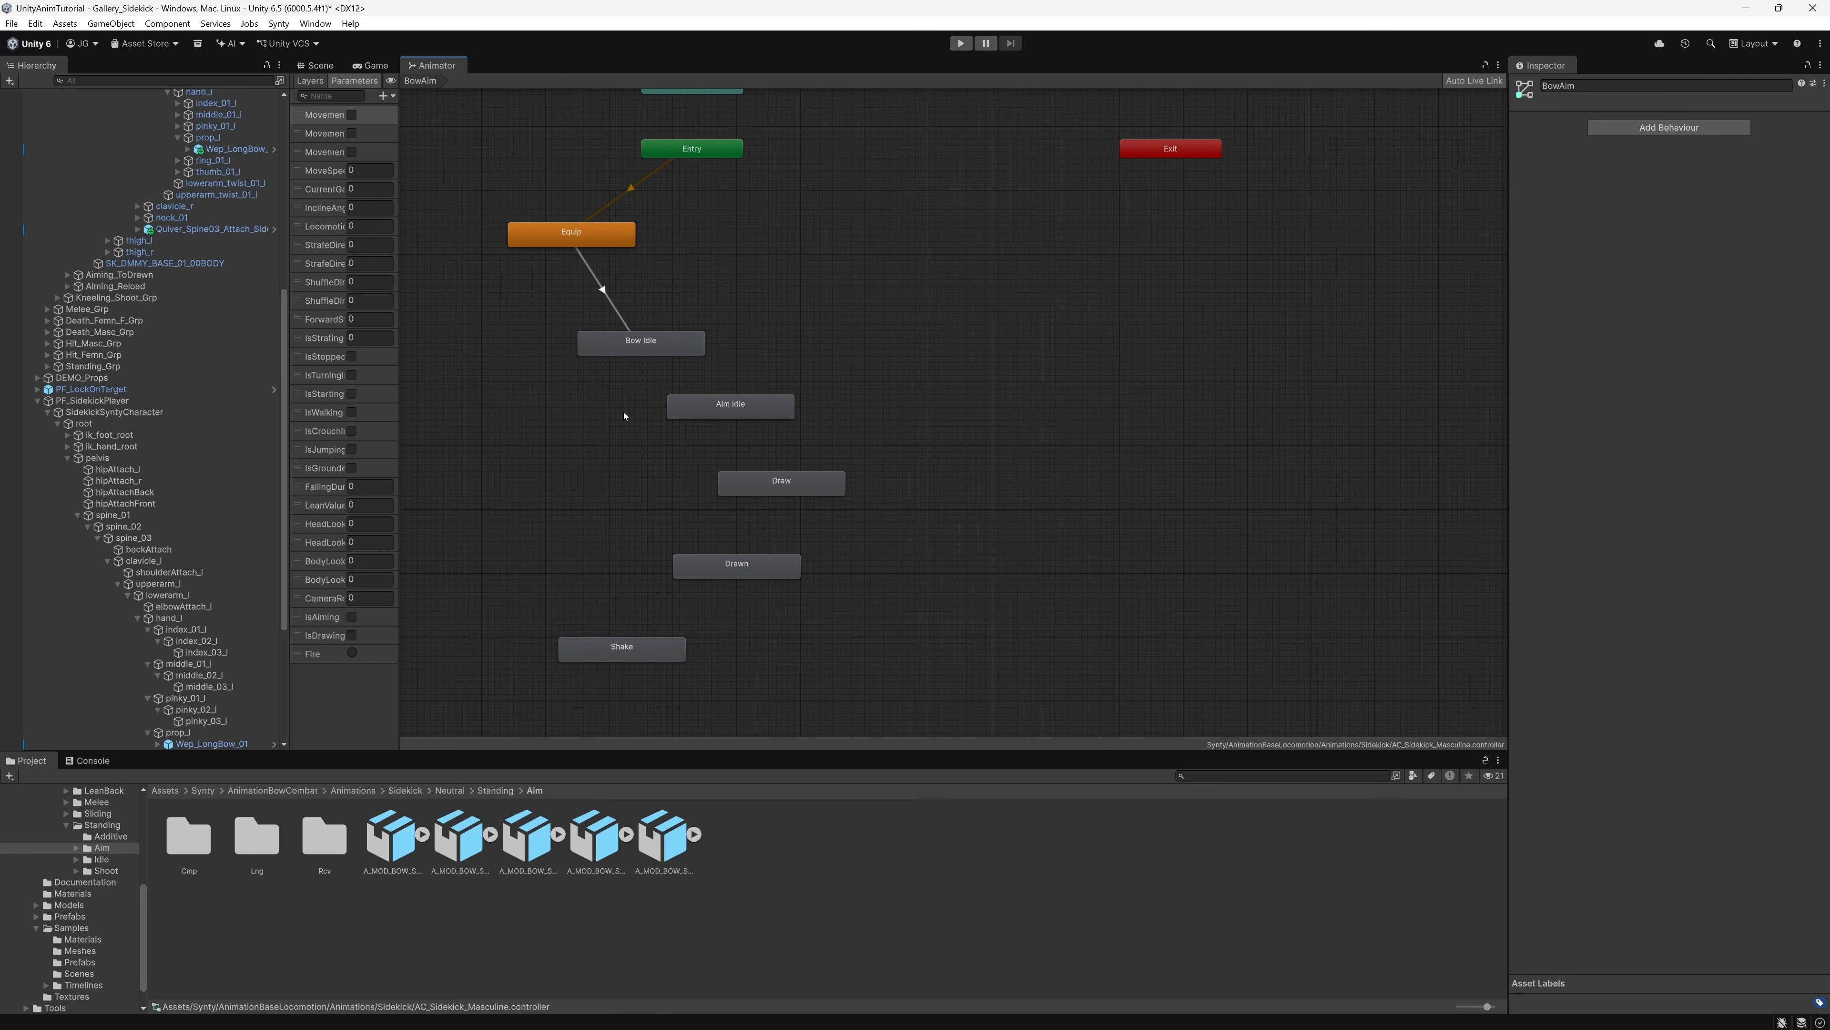
Step: Create a transition from Bow Idle to Aim Idle with the condition IsAiming true and Has Exit Time off
right_click(649, 346)
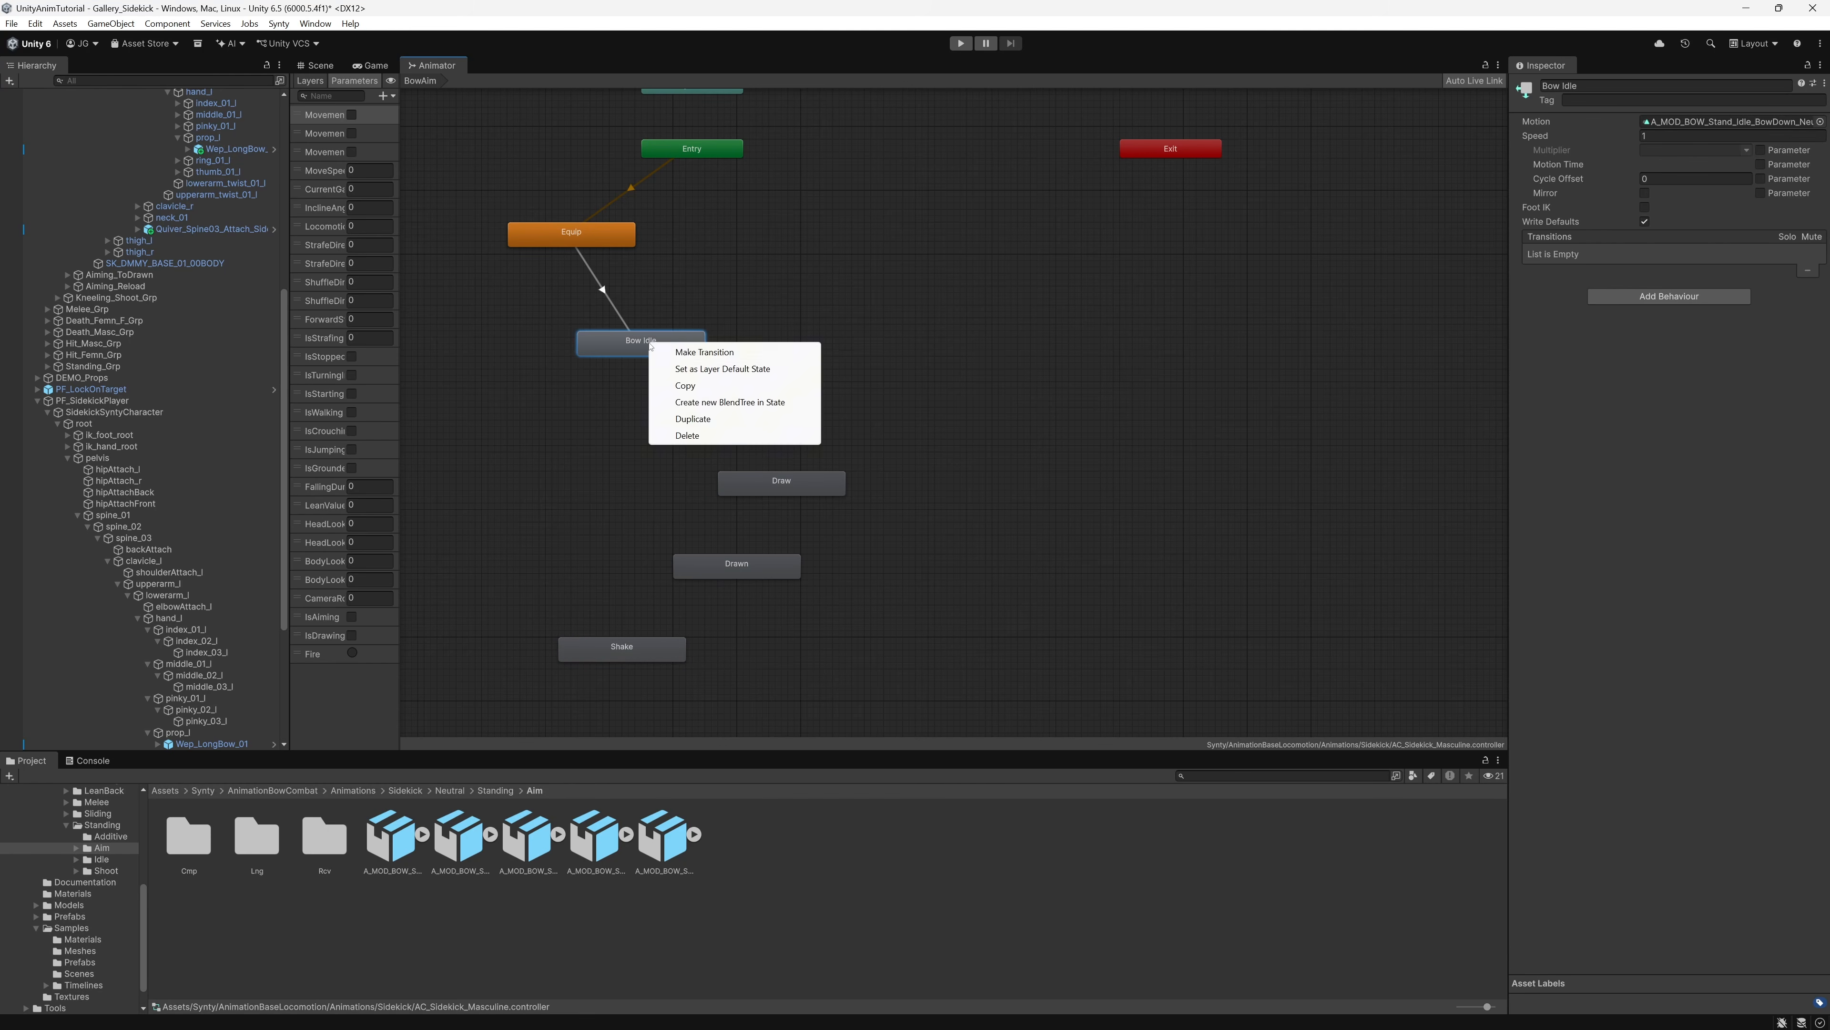
left_click(688, 356)
left_click(738, 411)
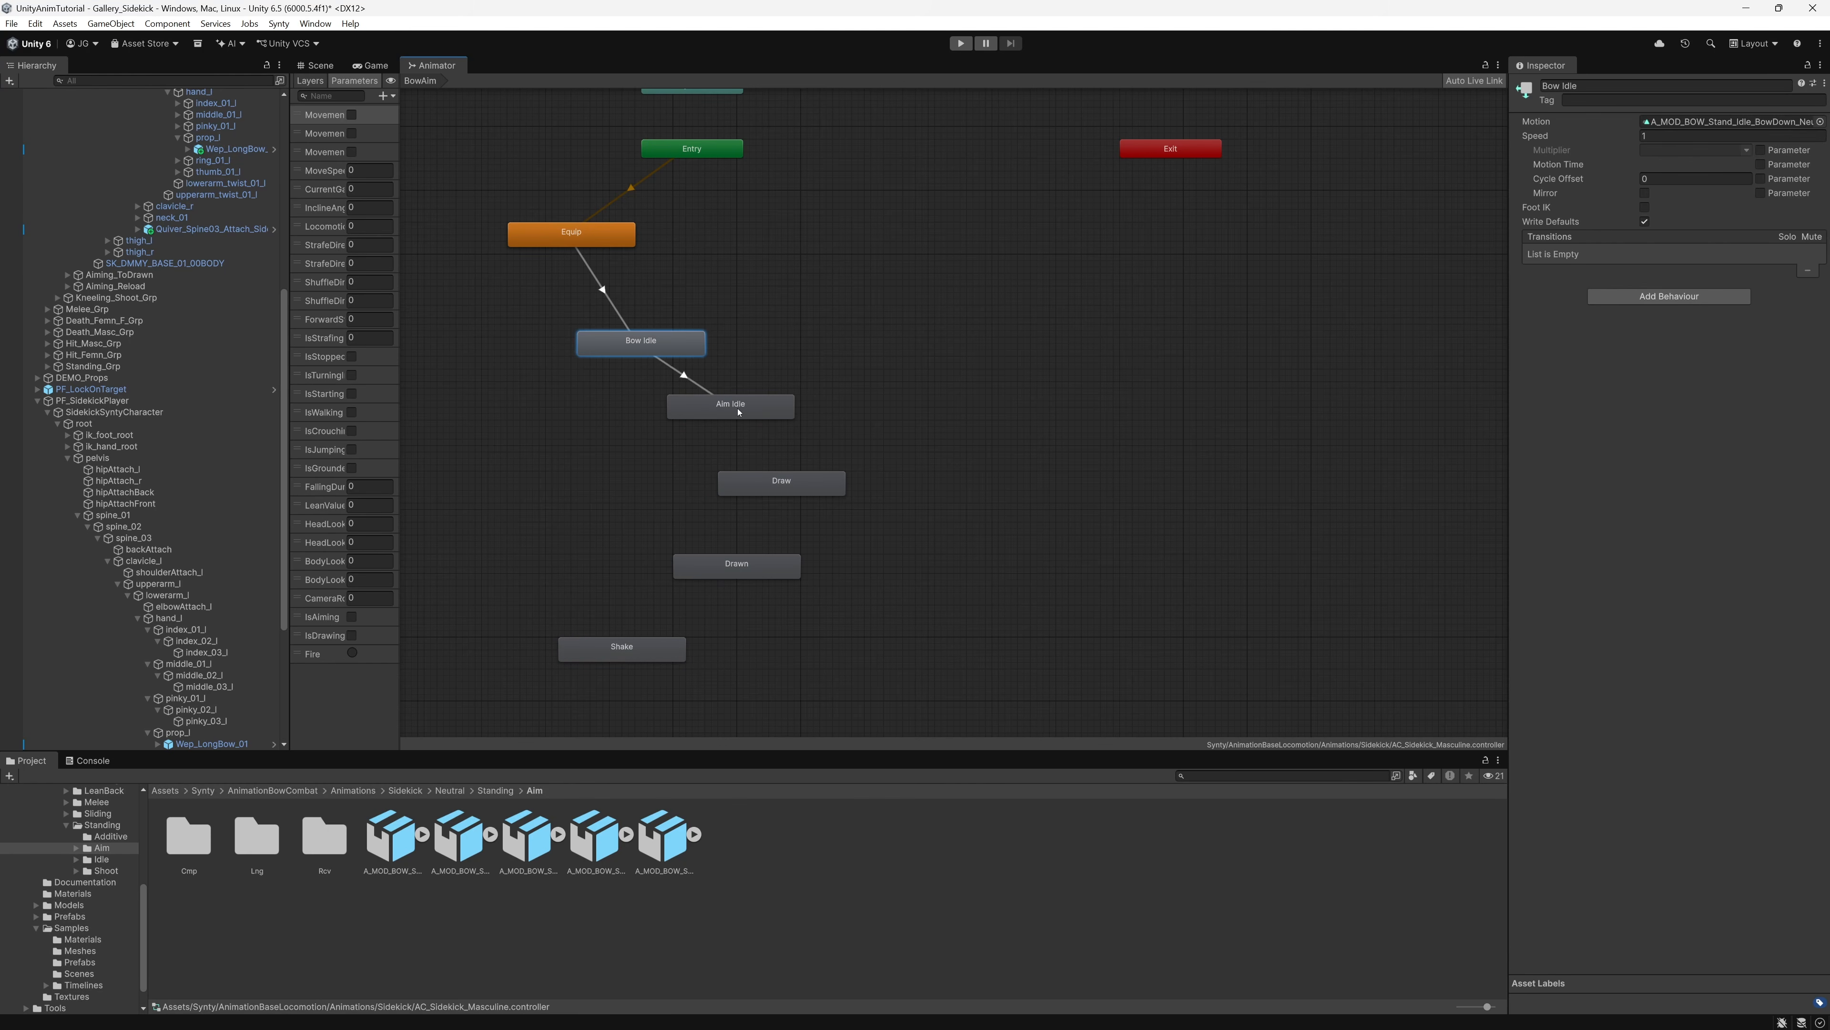
left_click(682, 382)
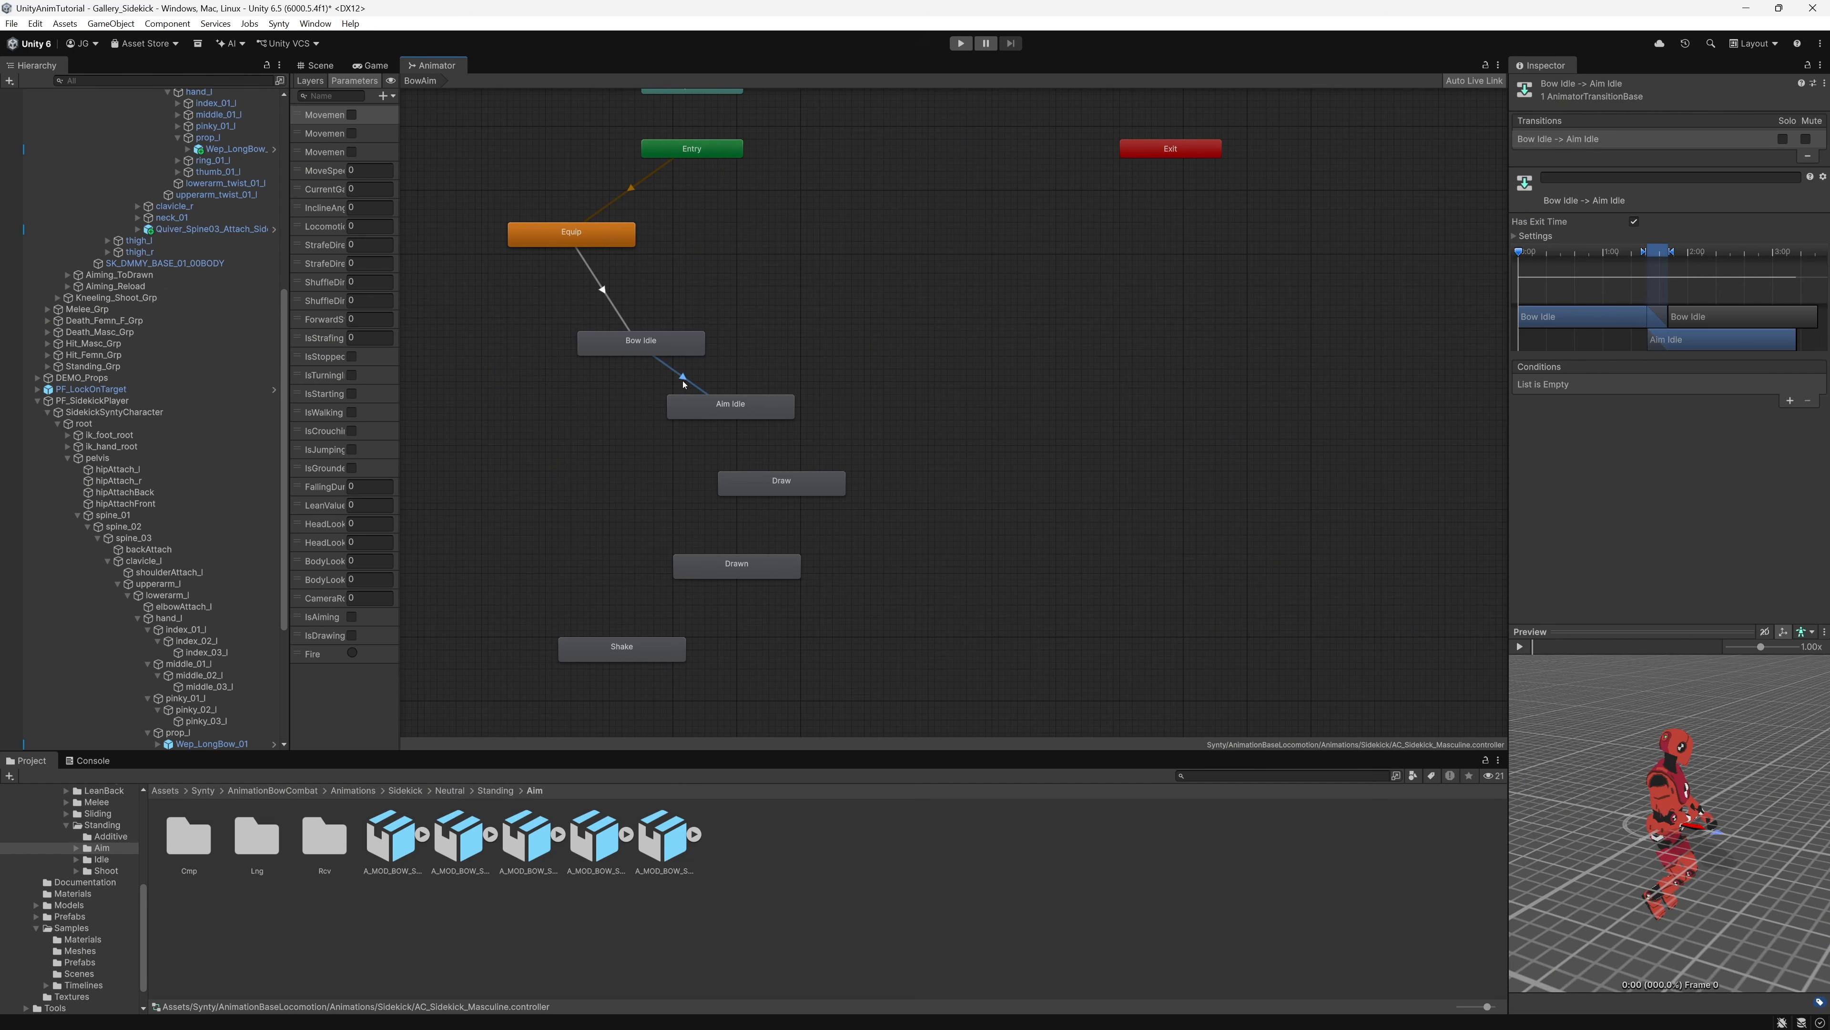
left_click(1790, 401)
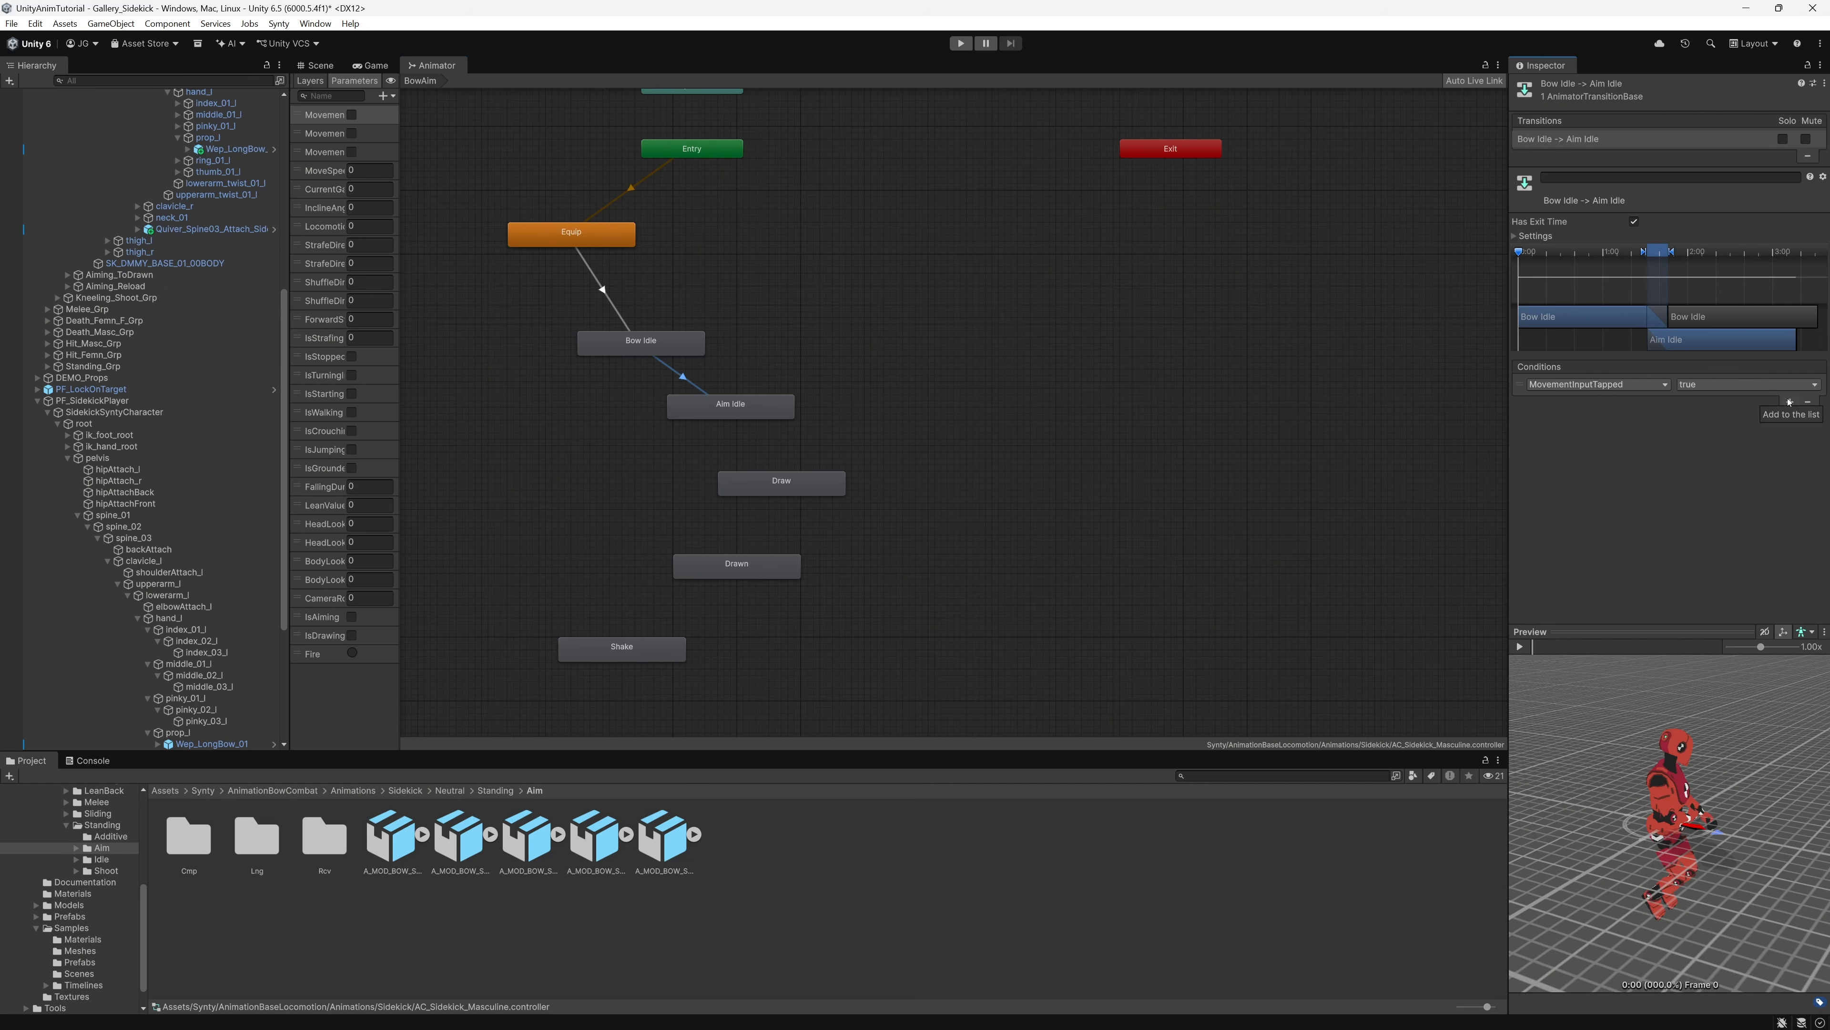
left_click(1659, 387)
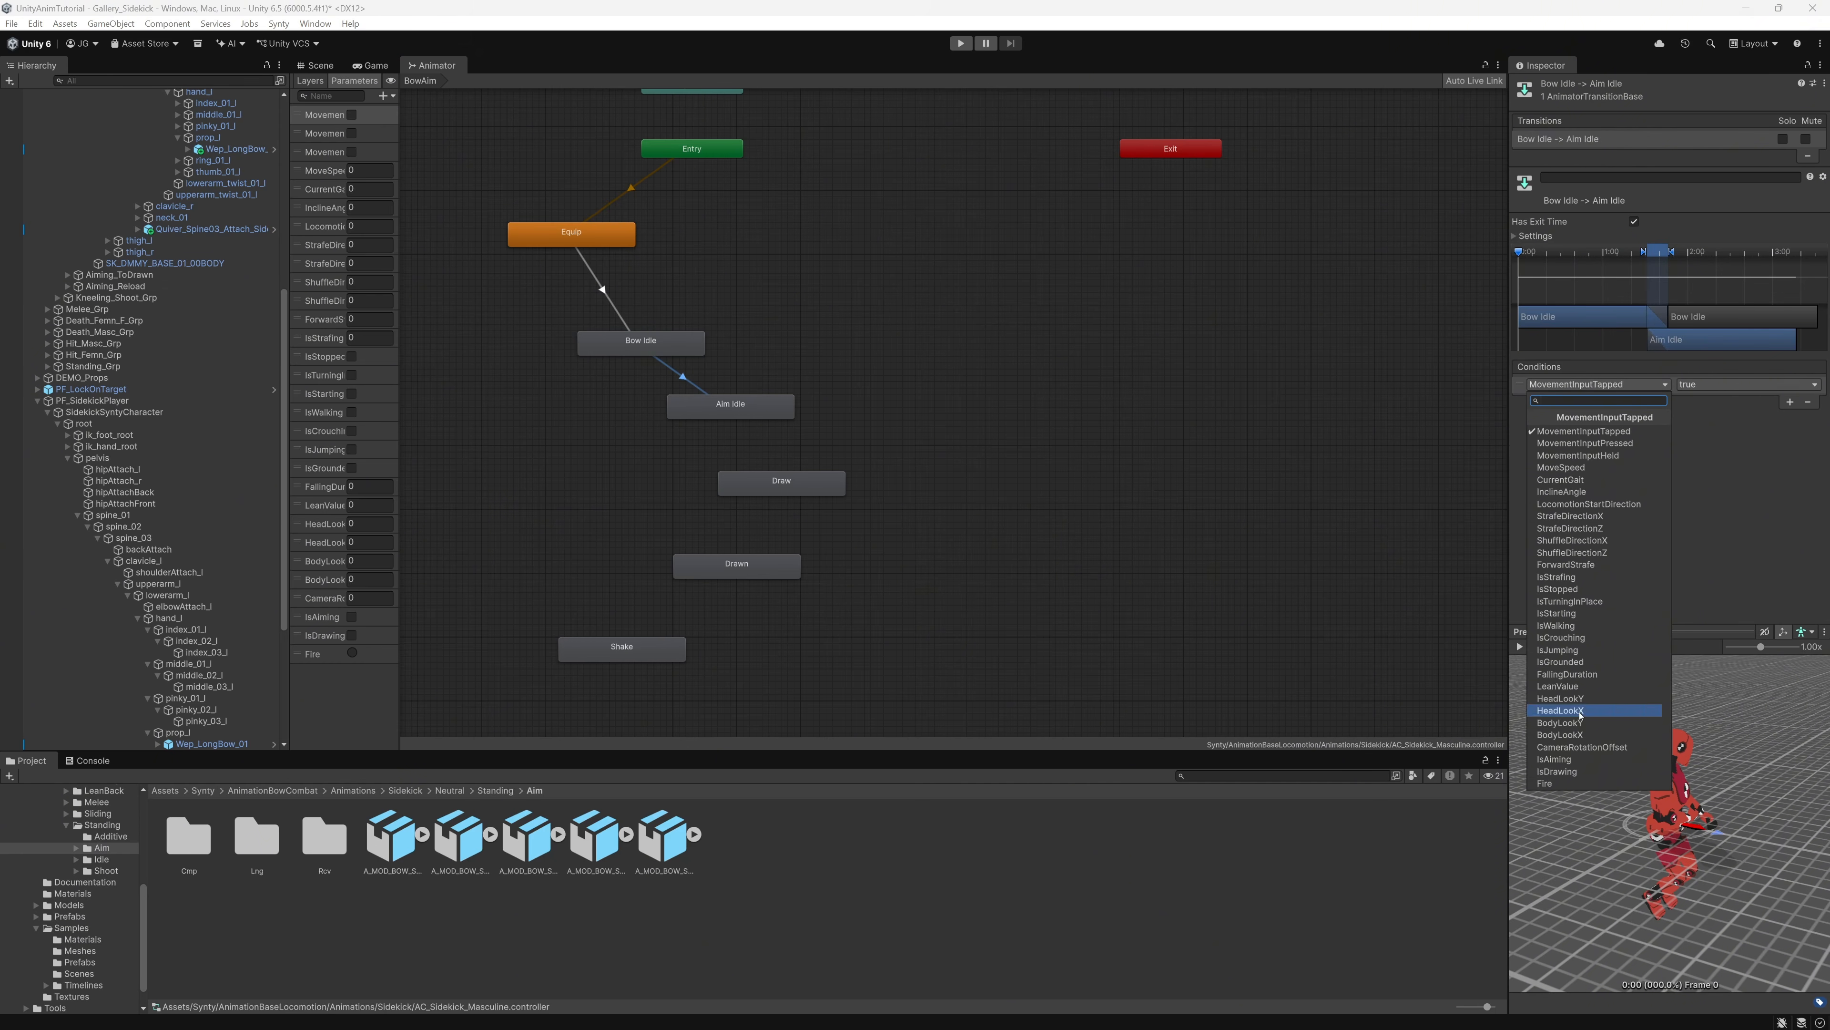
left_click(1562, 757)
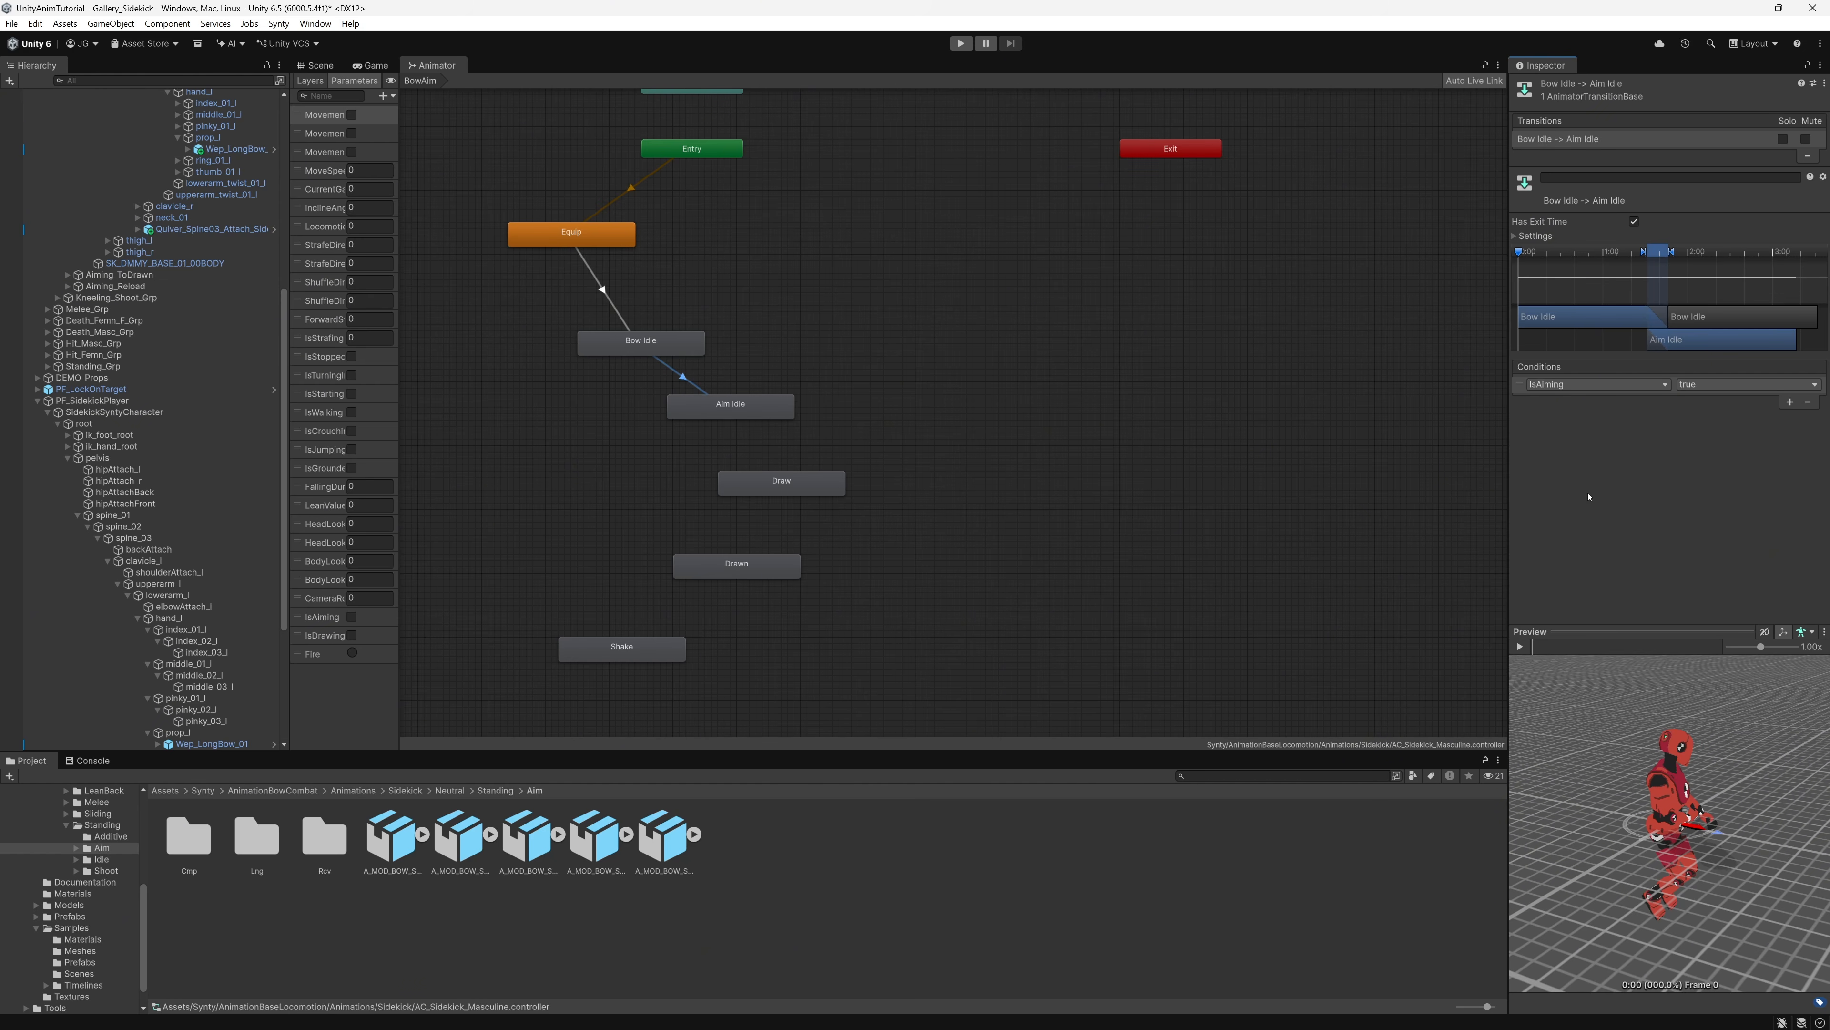
left_click(1635, 222)
left_click(914, 402)
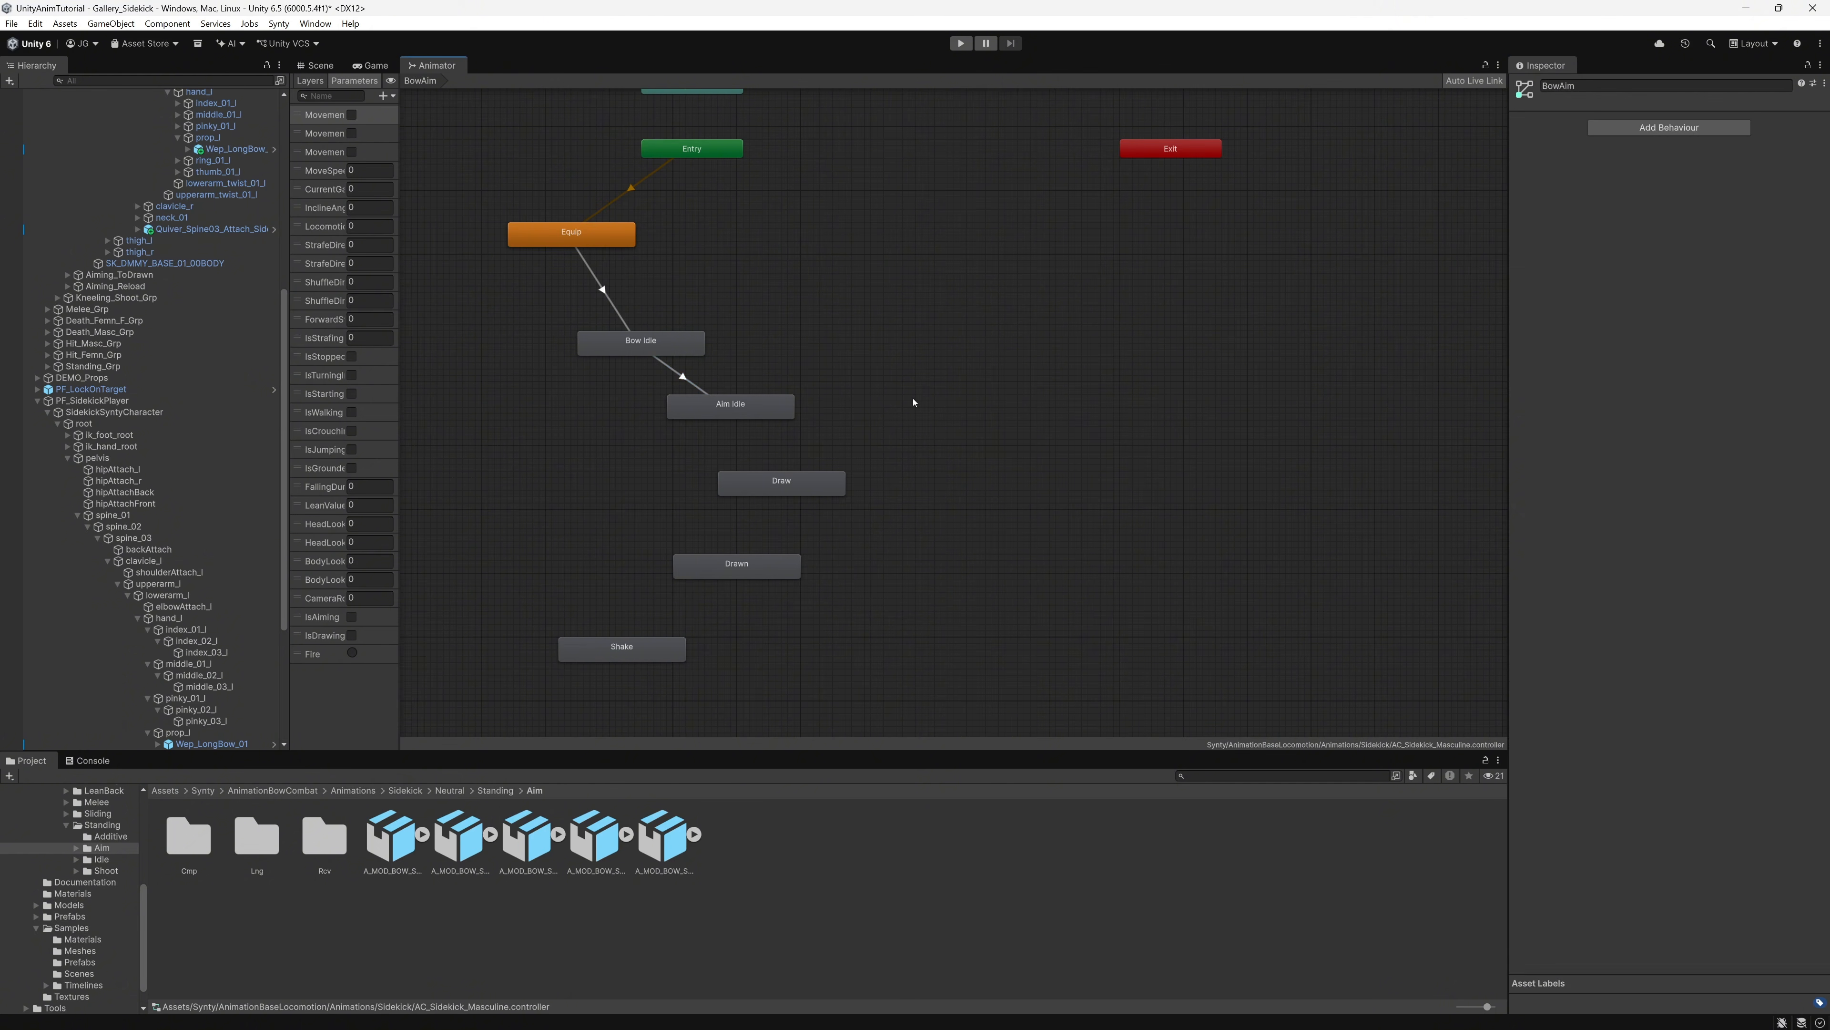
Step: Create a return transition from Aim Idle to Bow Idle with the condition IsAiming false and Has Exit Time off
right_click(737, 399)
left_click(765, 406)
left_click(676, 350)
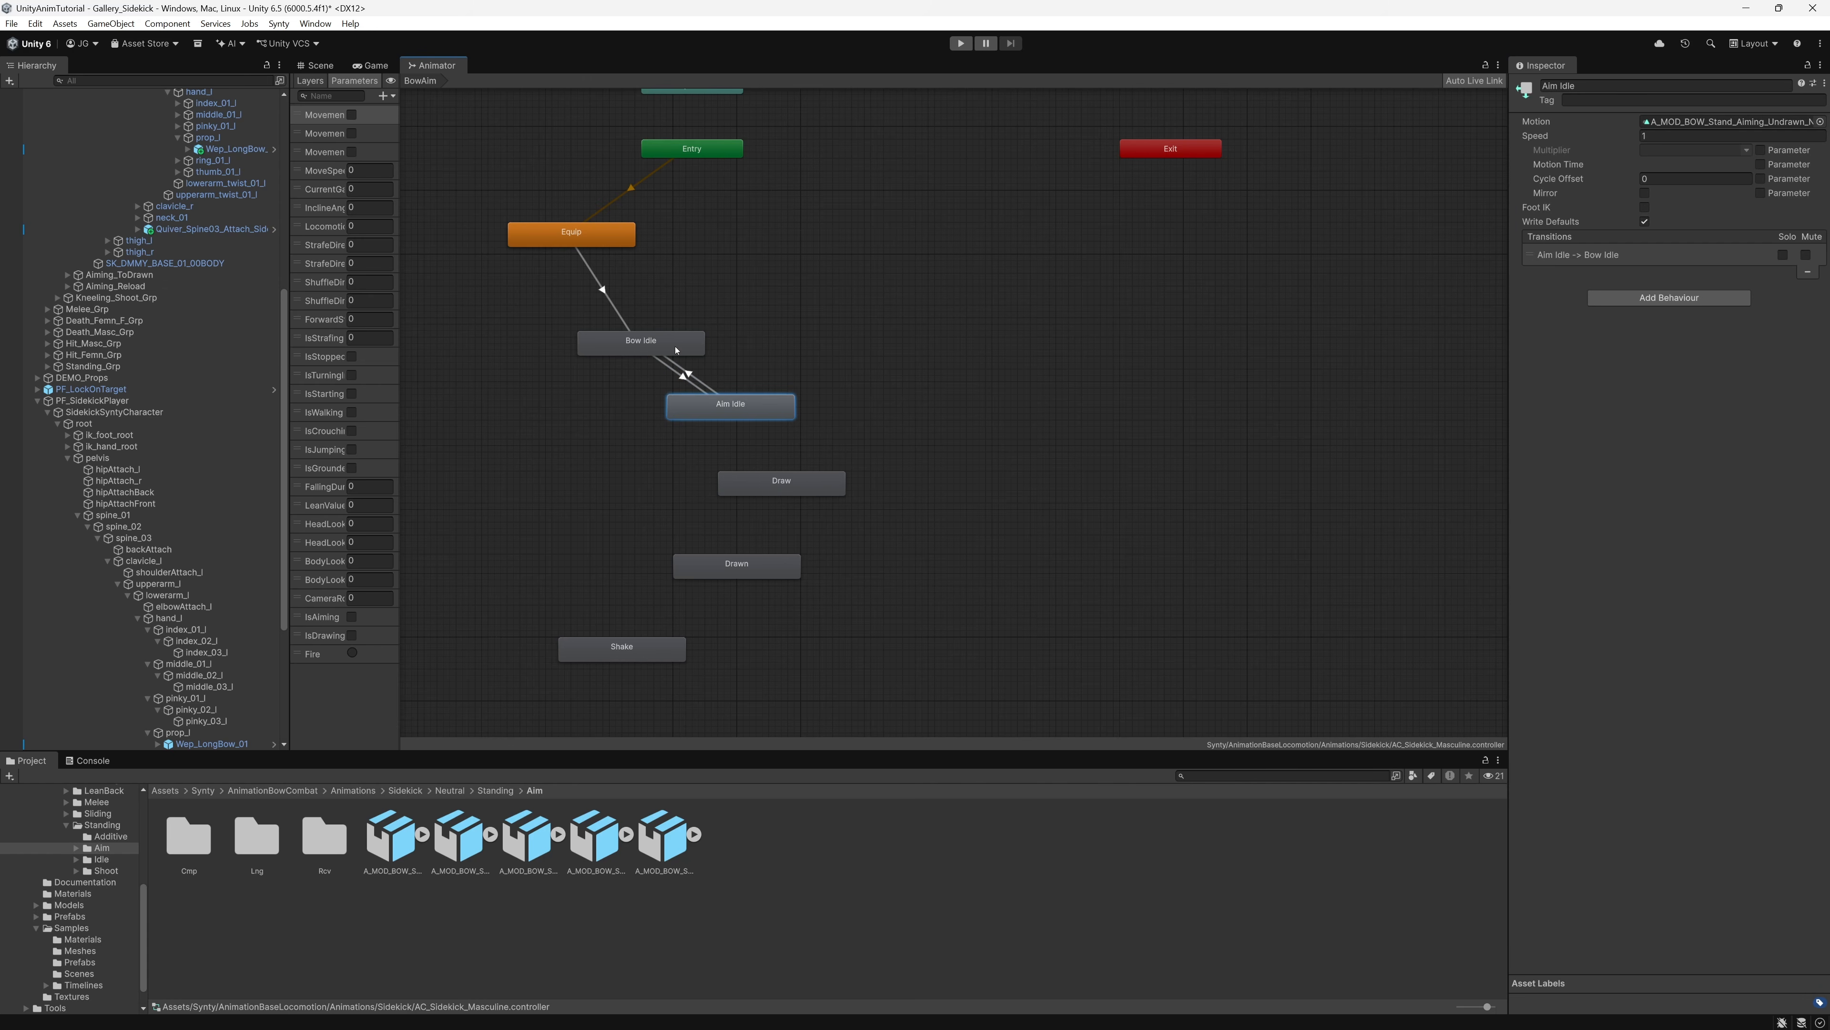
left_click(688, 375)
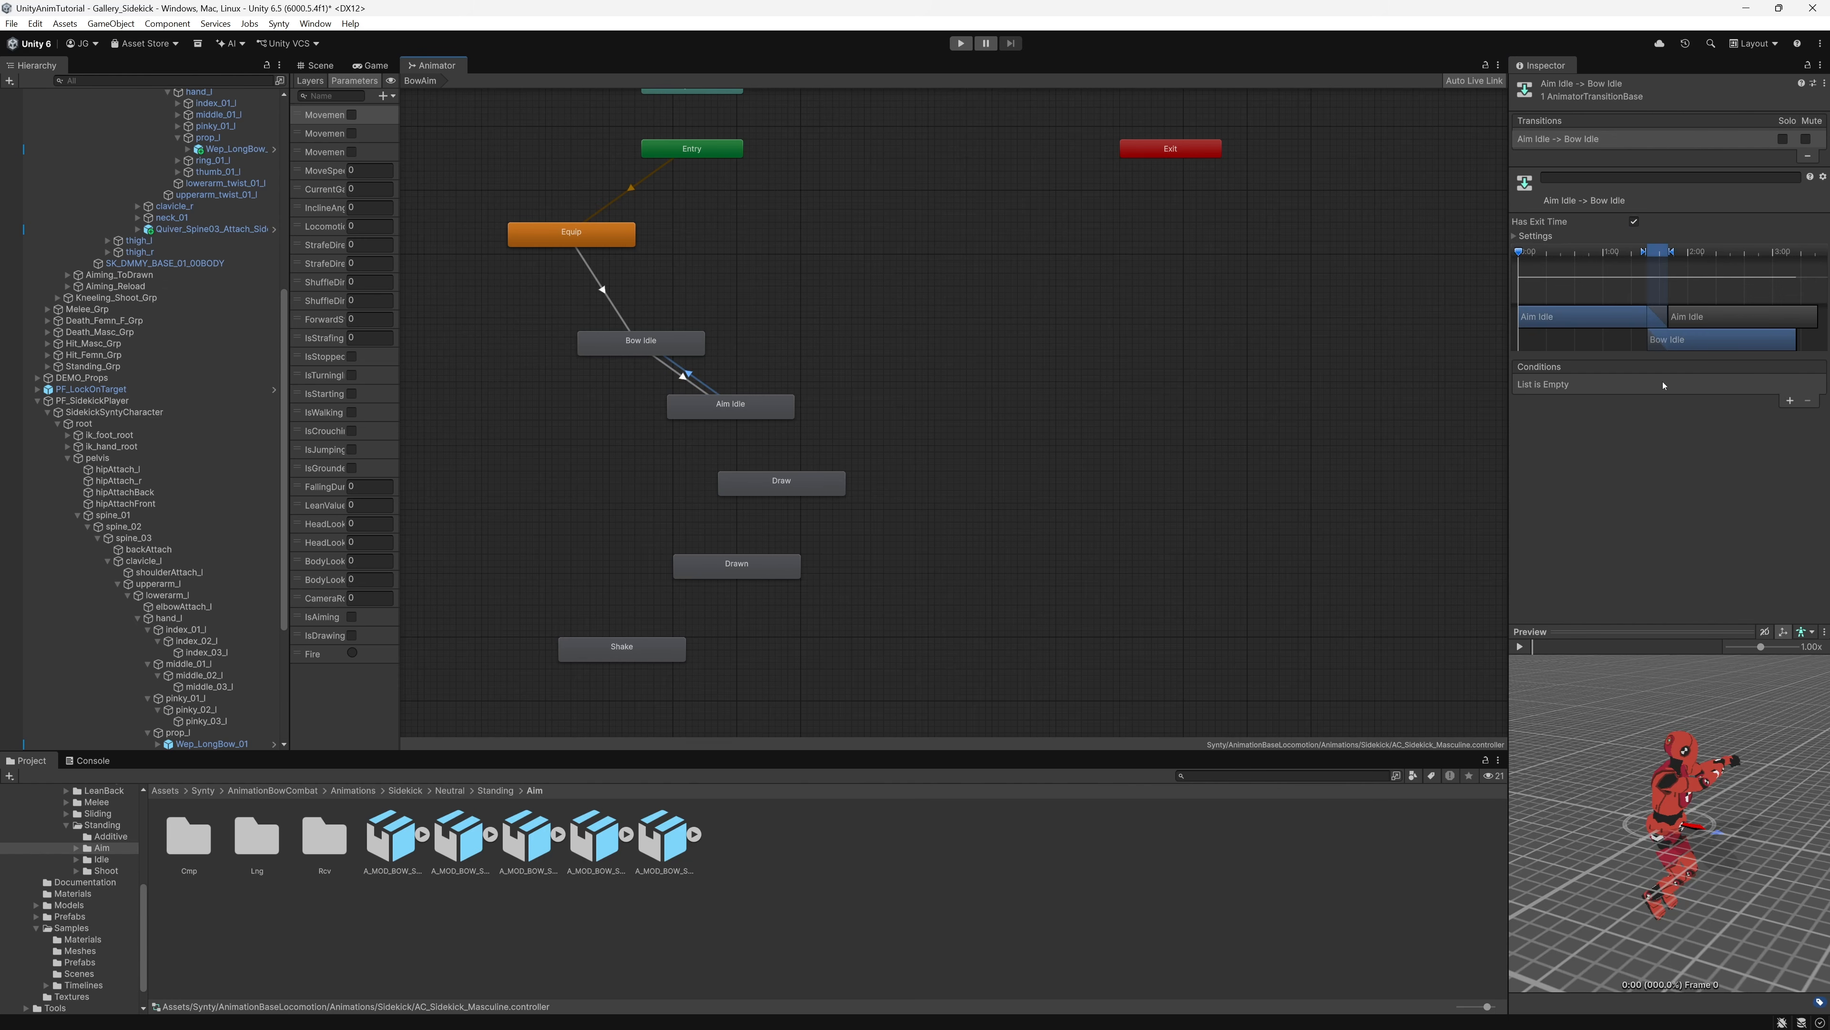
left_click(1789, 399)
left_click(1597, 384)
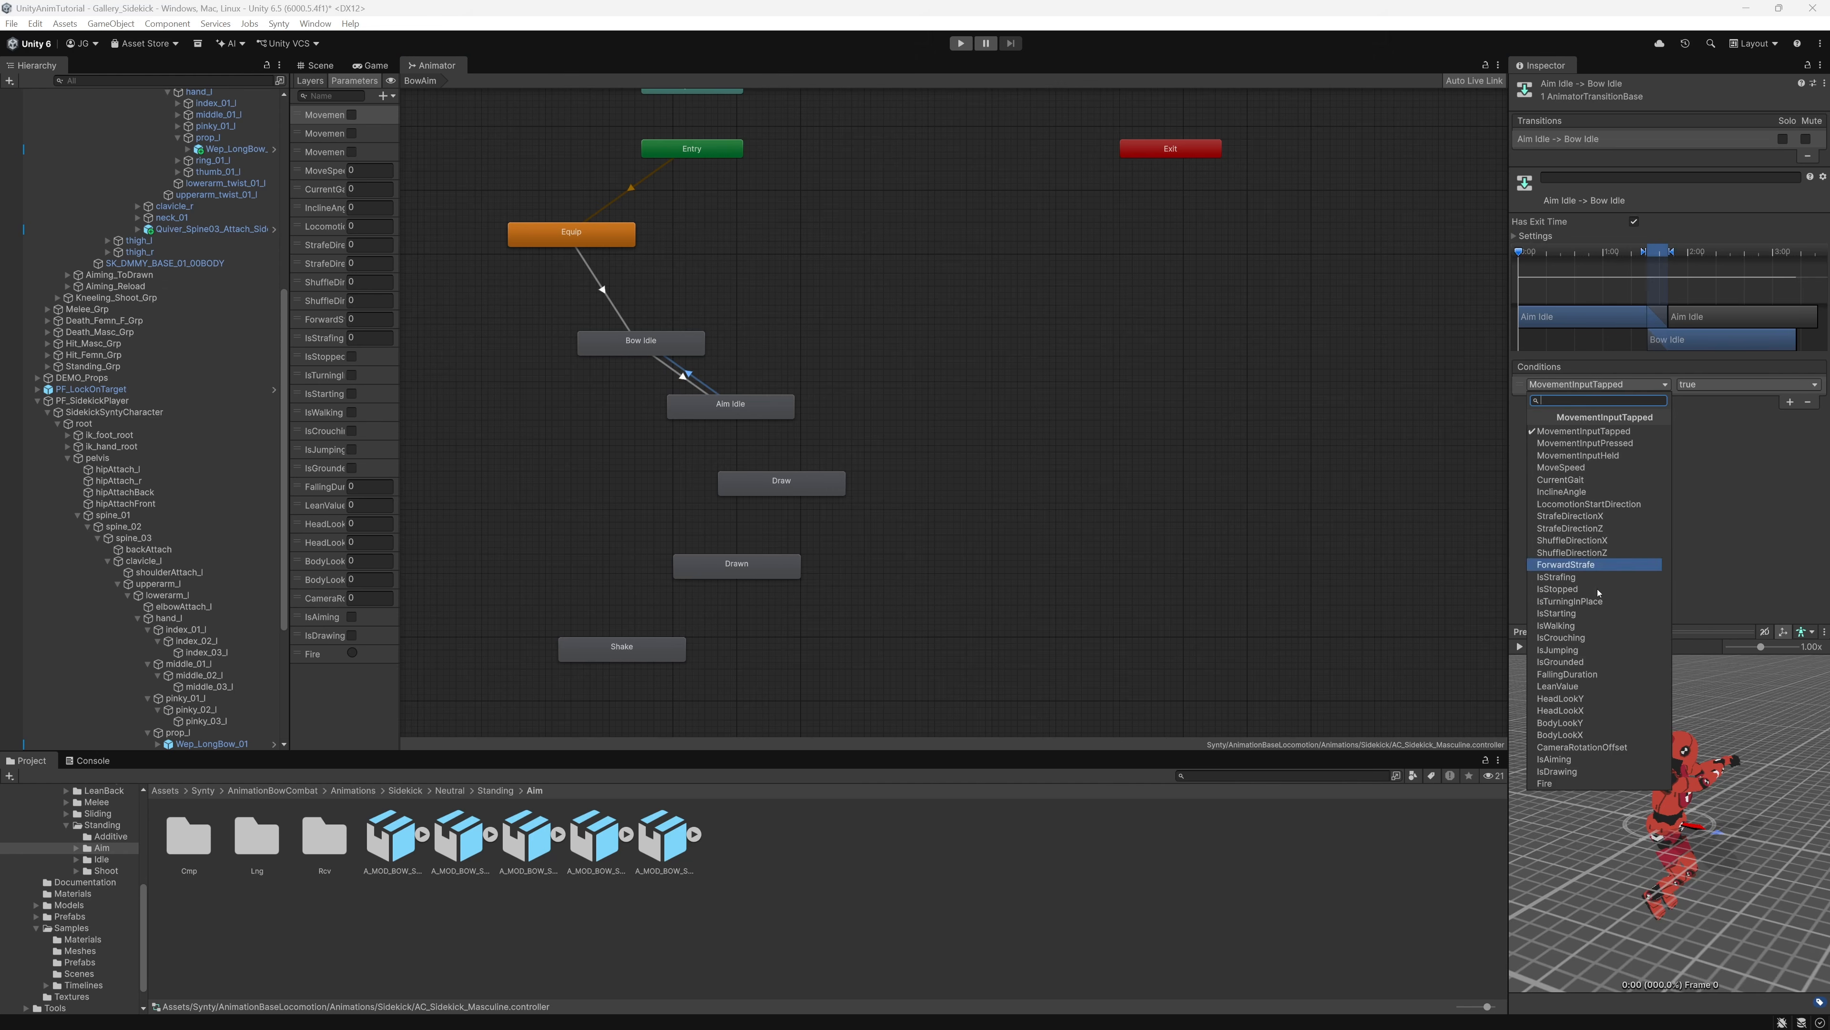
left_click(1565, 760)
left_click(1698, 387)
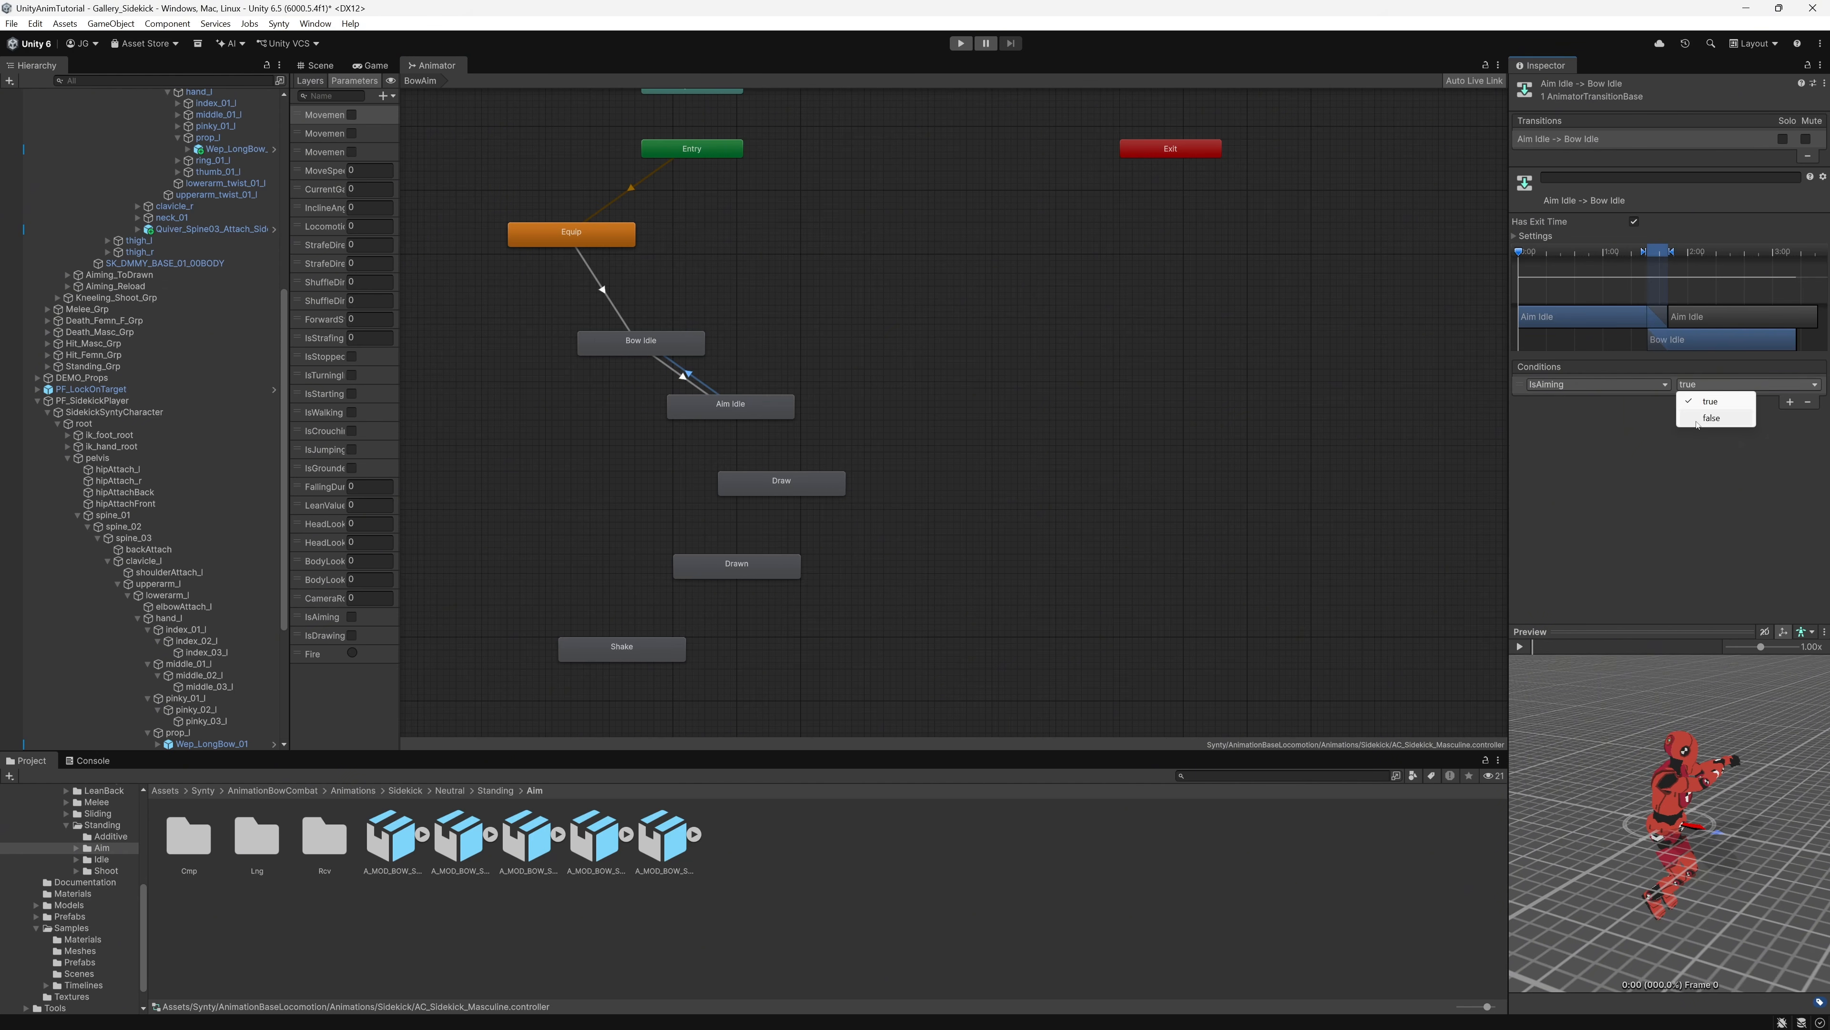
left_click(1705, 420)
left_click(1634, 223)
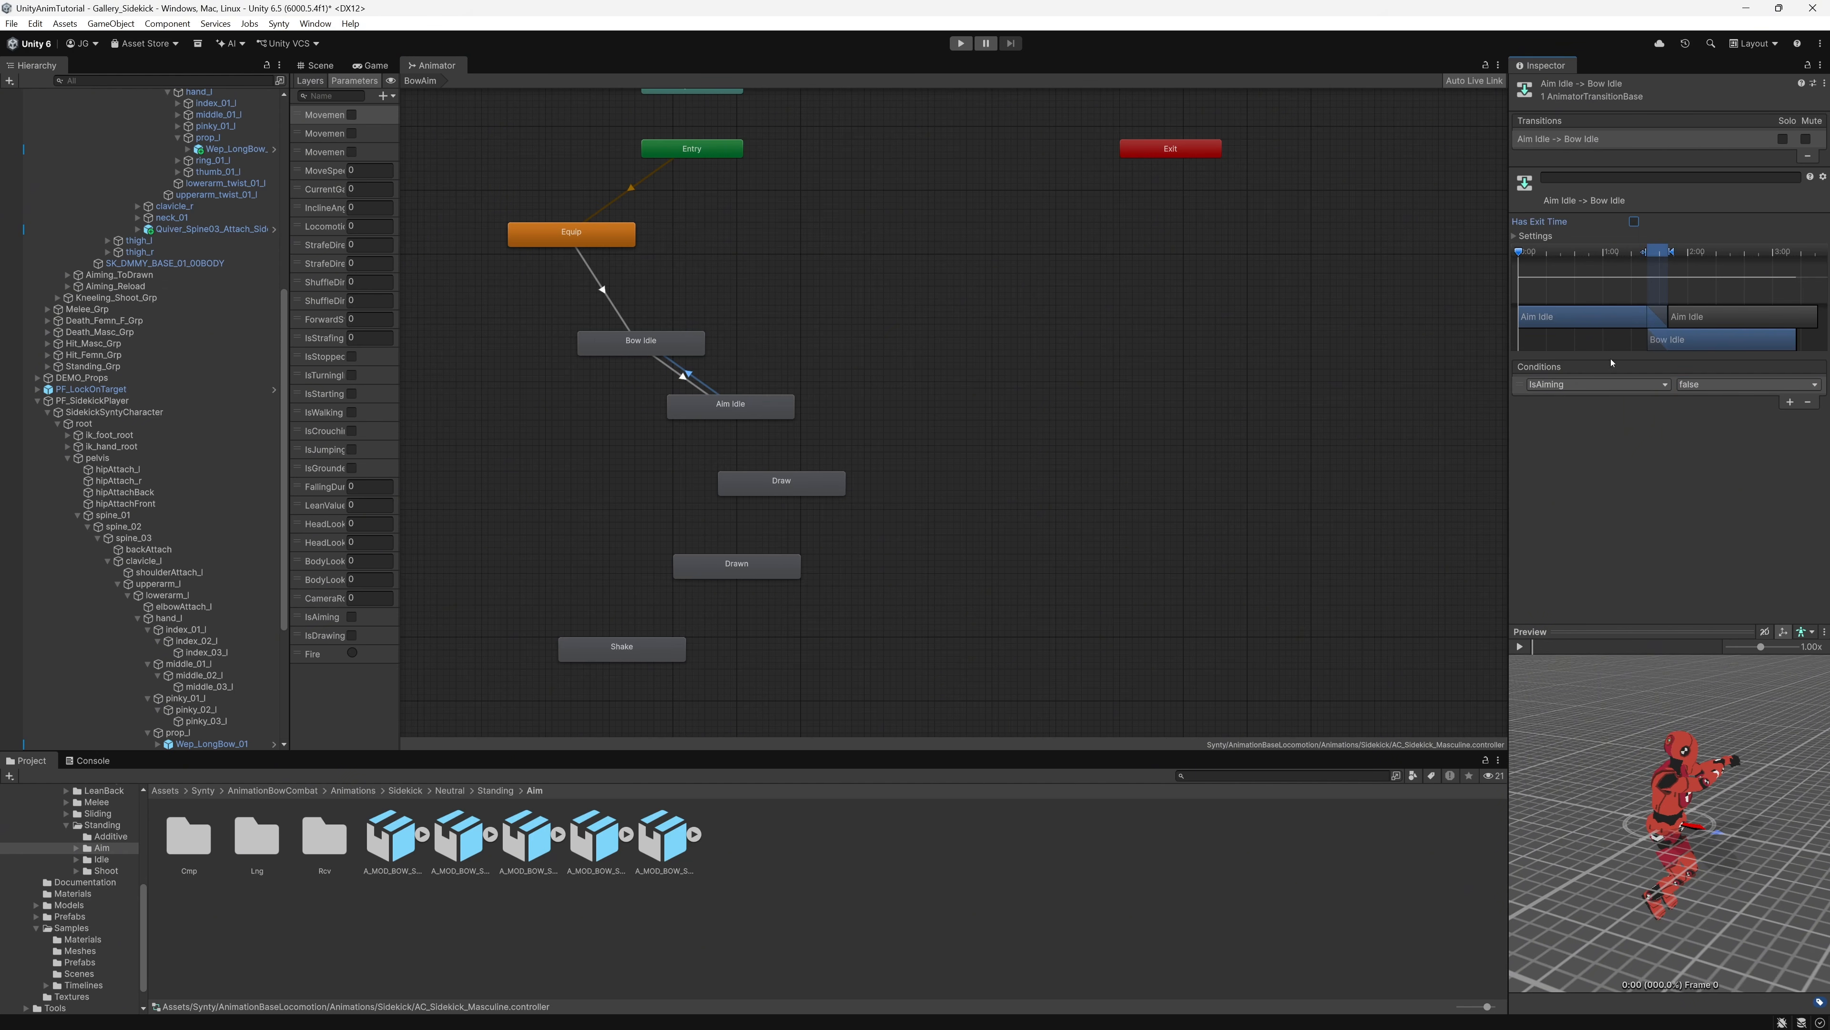
left_click(851, 463)
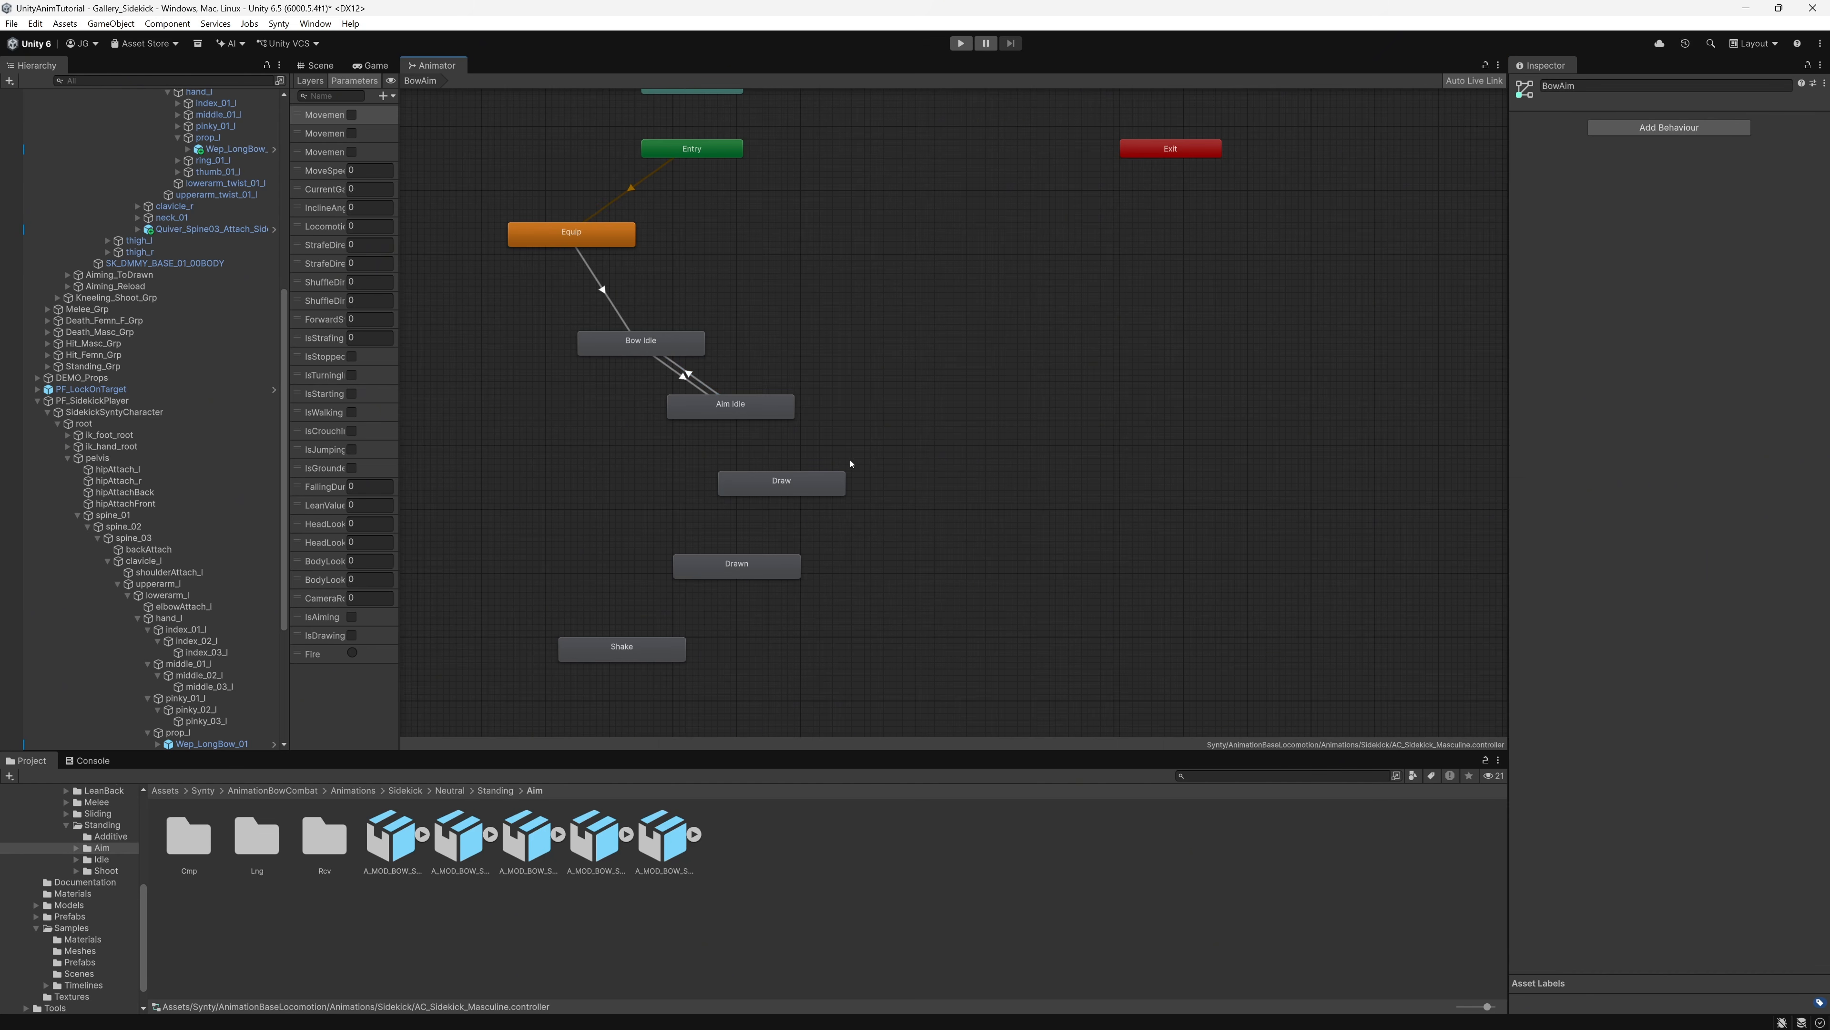
Step: Create a transition from Aim Idle to Draw with the condition IsDrawing true and Has Exit Time off
left_click(730, 405)
right_click(725, 407)
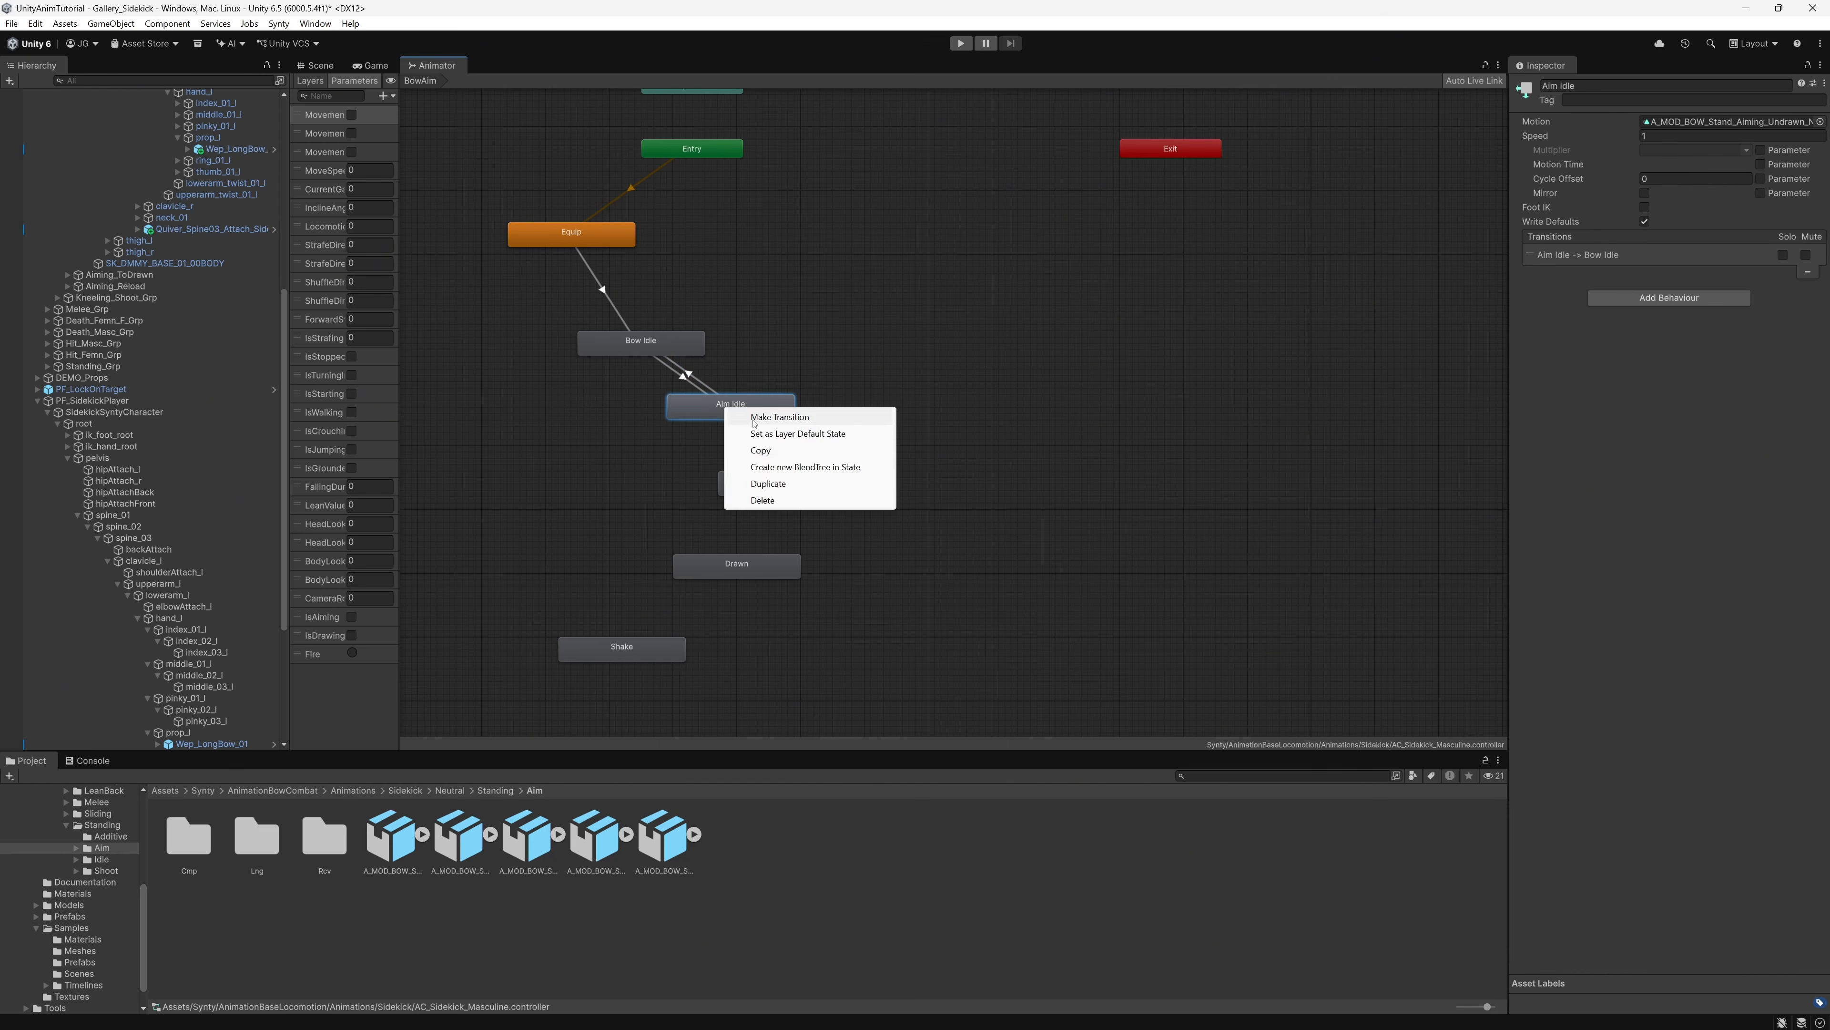
left_click(754, 416)
left_click(794, 492)
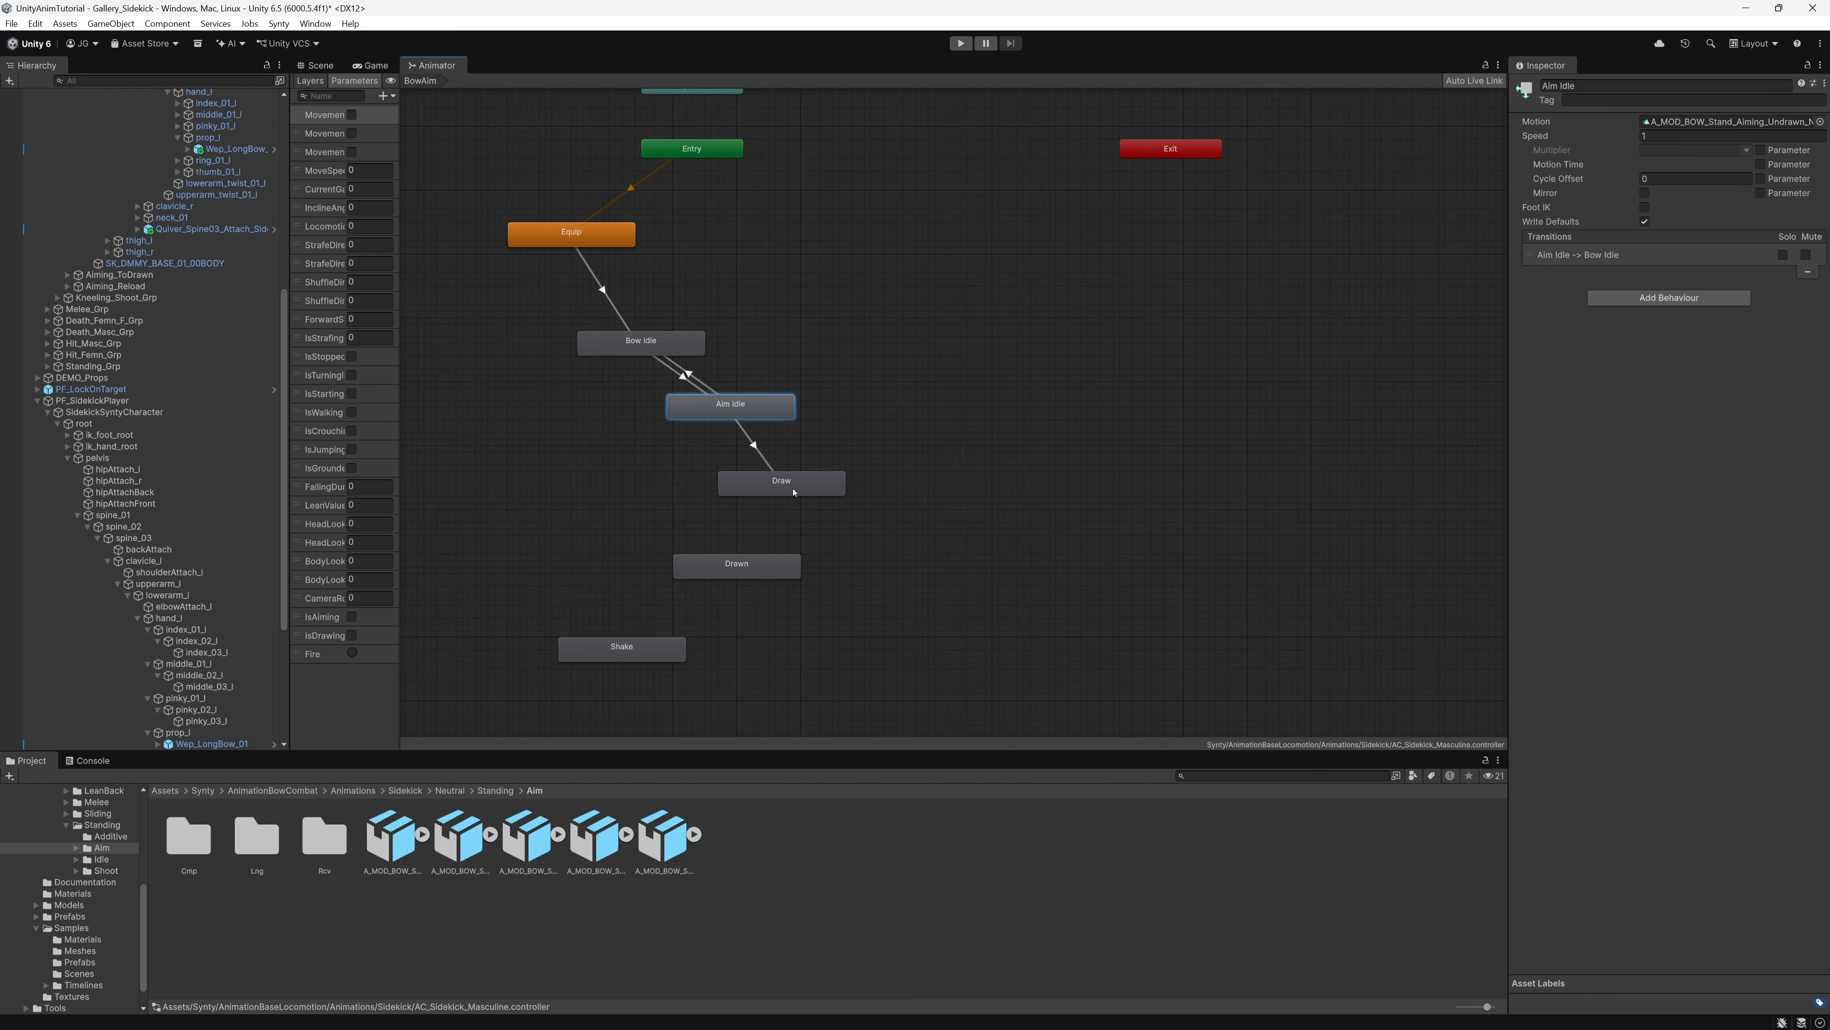
left_click(754, 445)
left_click(1790, 401)
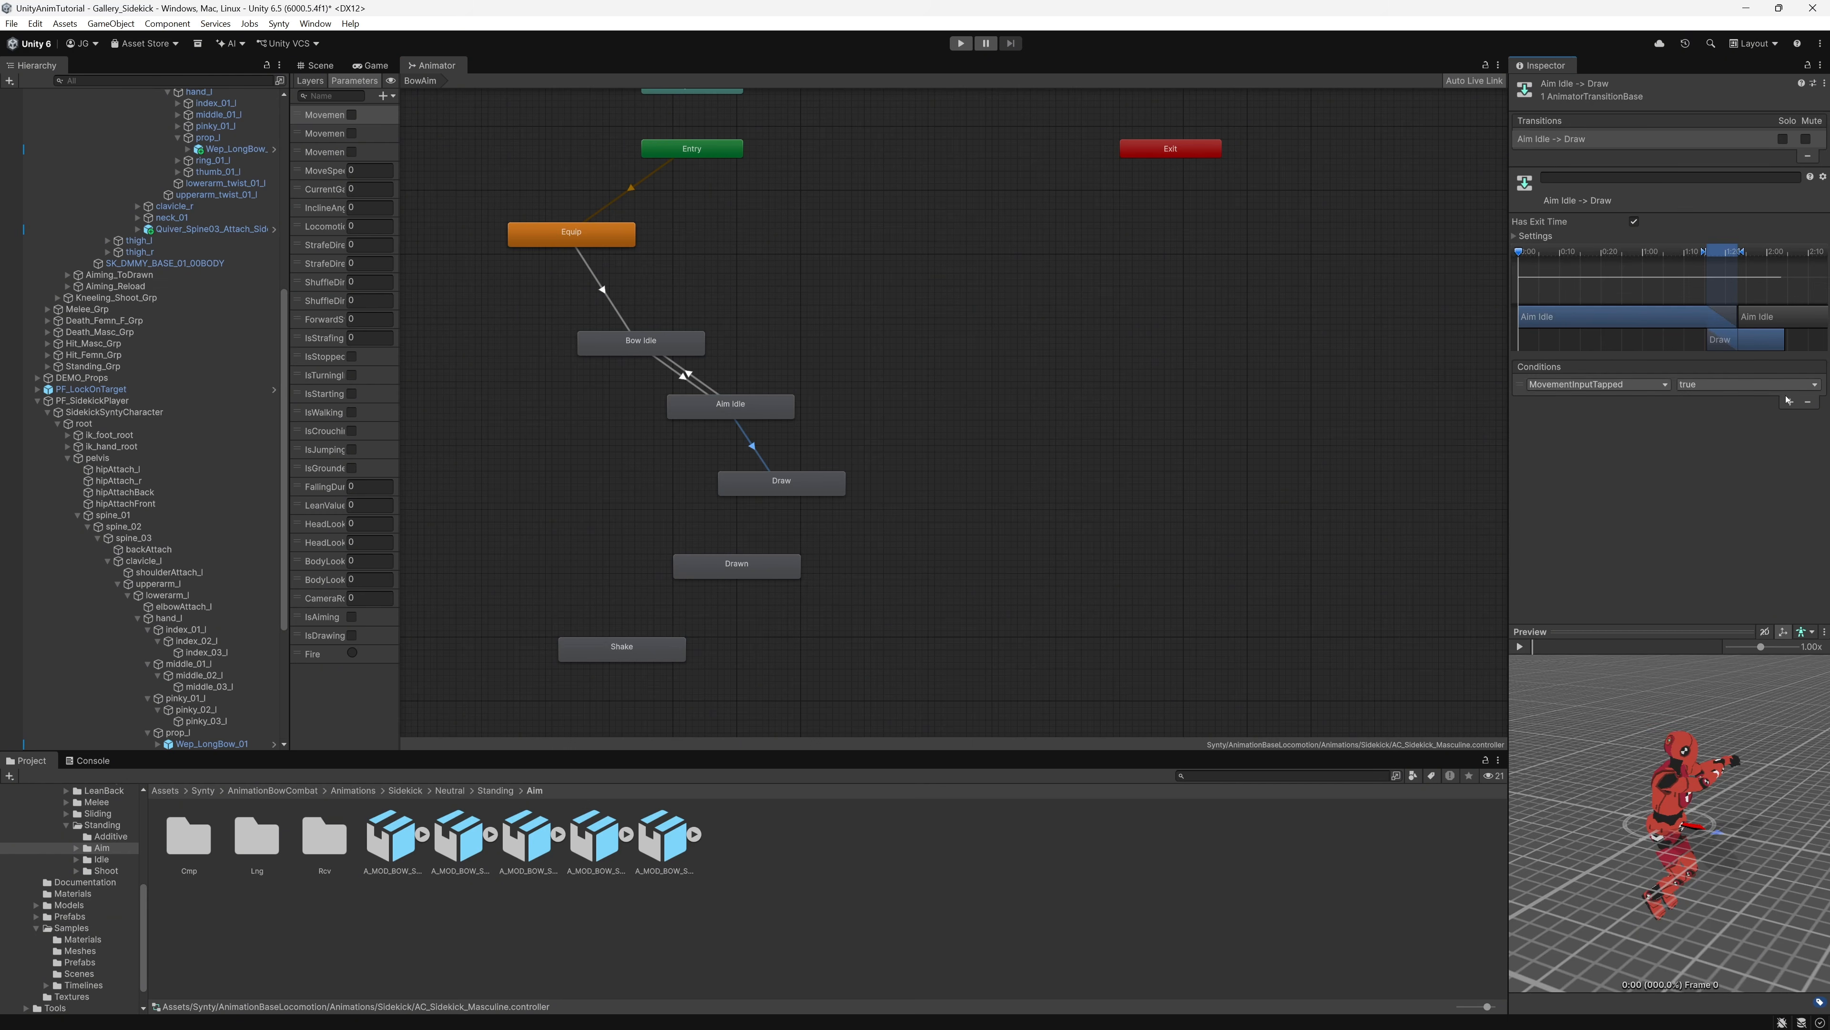
left_click(1621, 387)
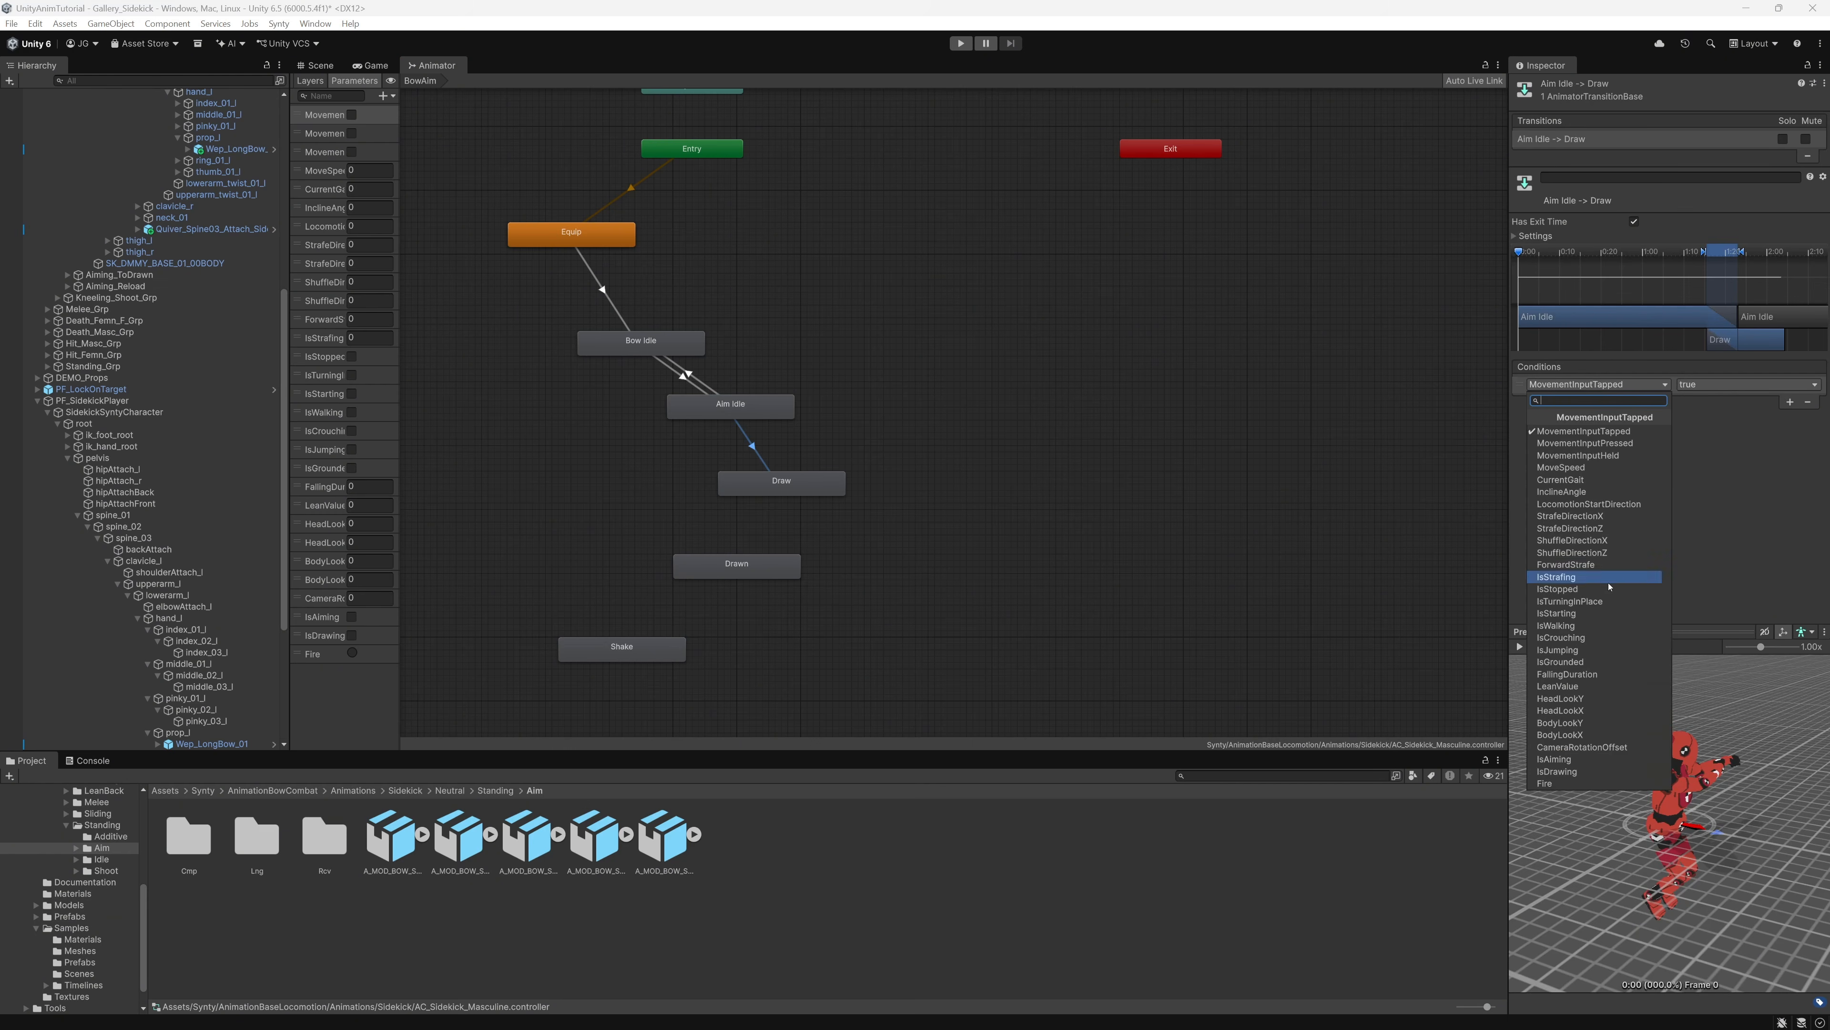
left_click(1585, 771)
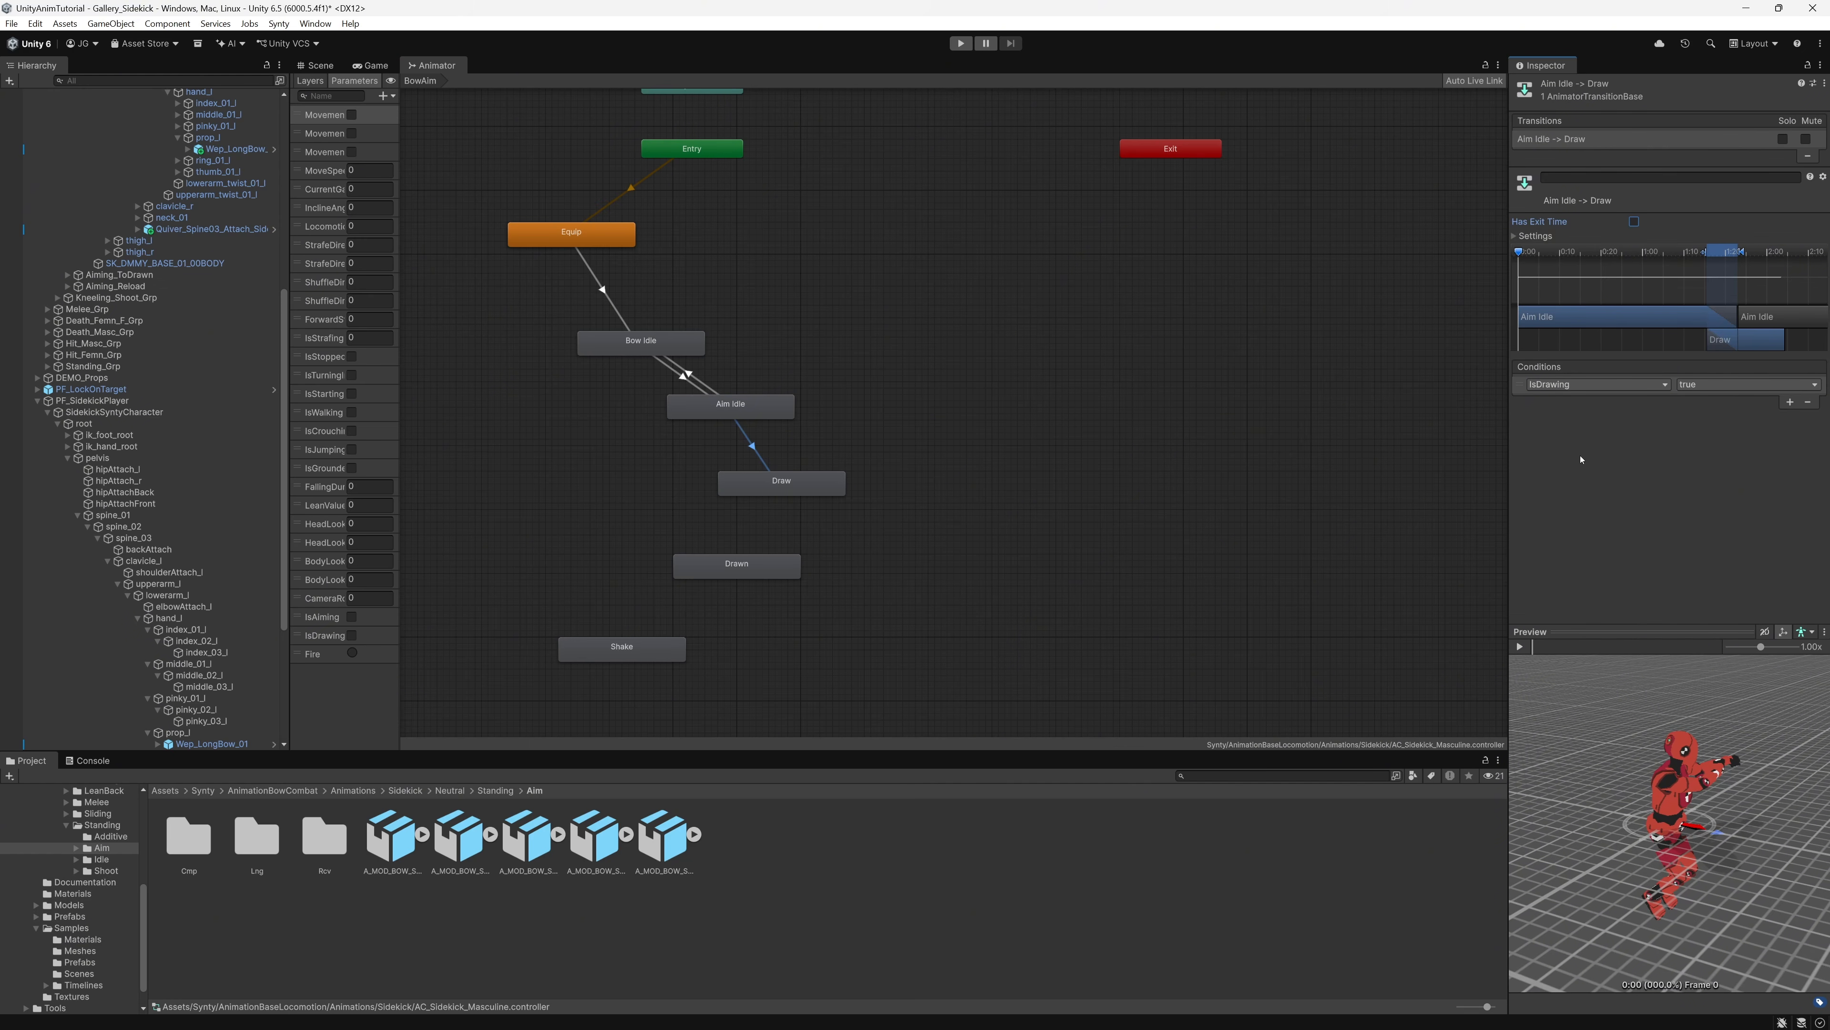
left_click(841, 553)
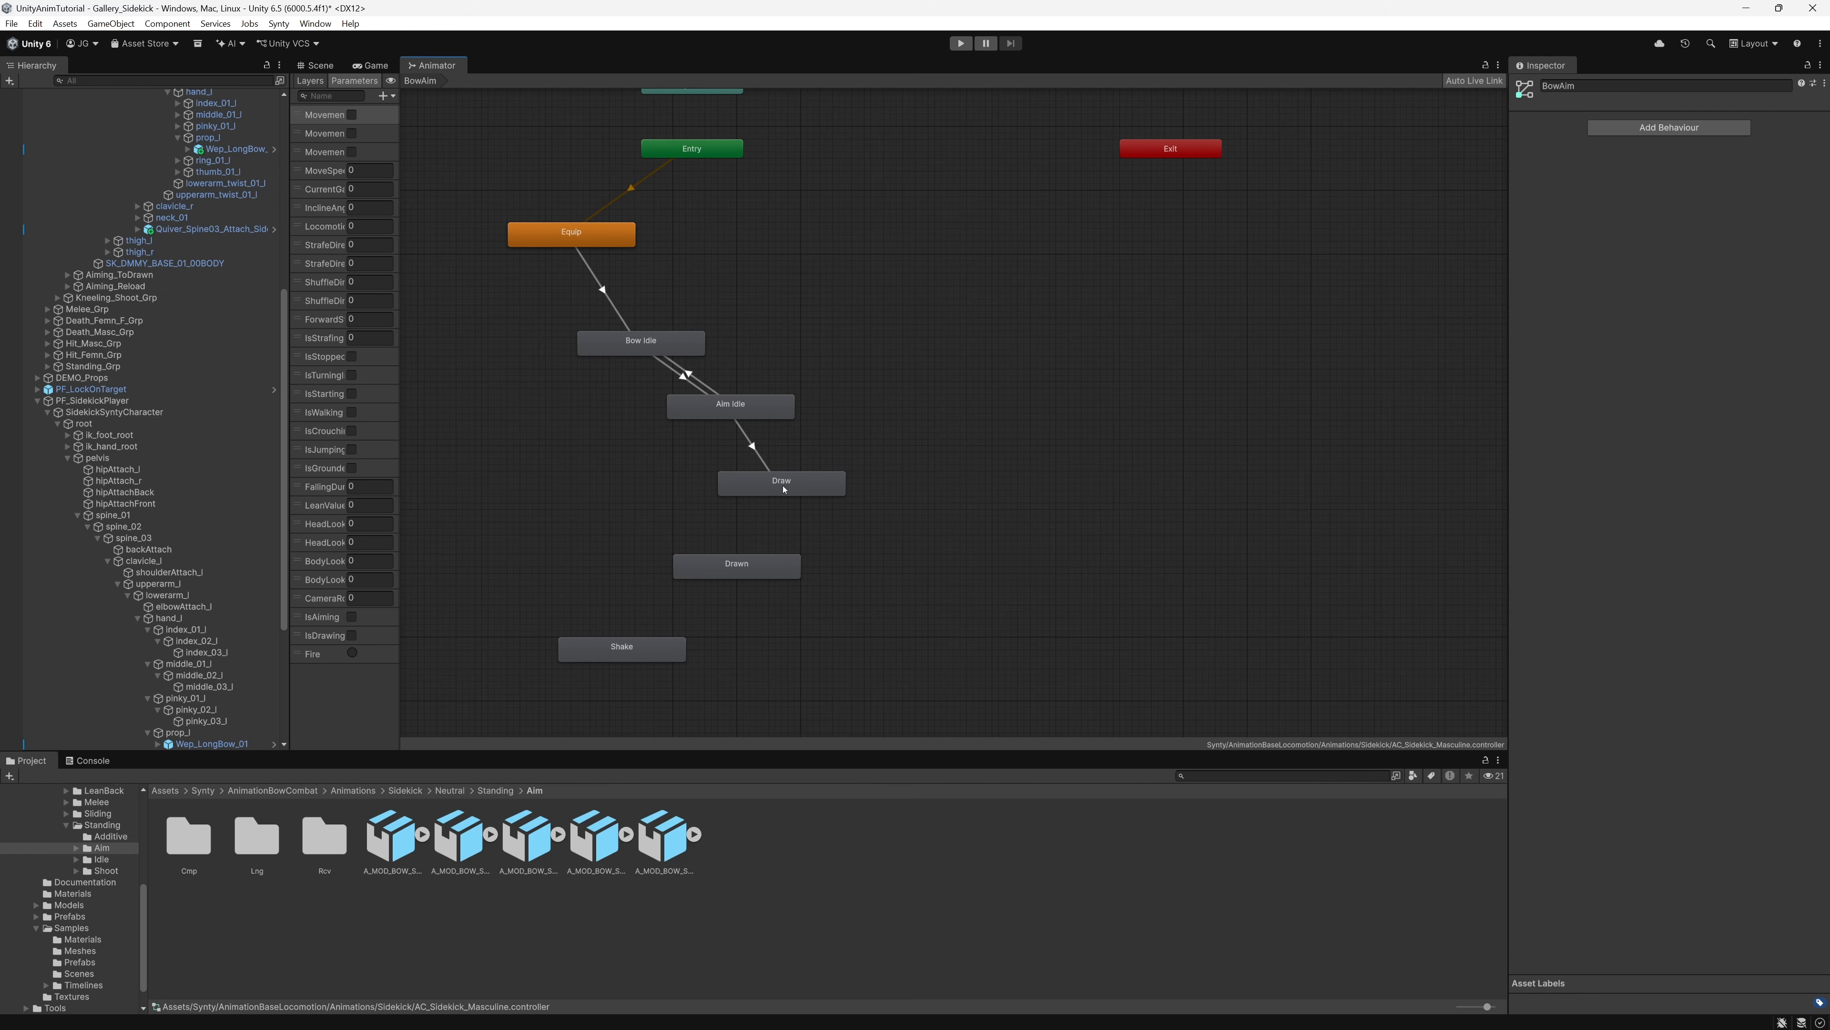
Step: Create a transition from Draw to Drawn, leaving Has Exit Time on and adding no conditions
left_click(783, 489)
right_click(781, 485)
left_click(803, 493)
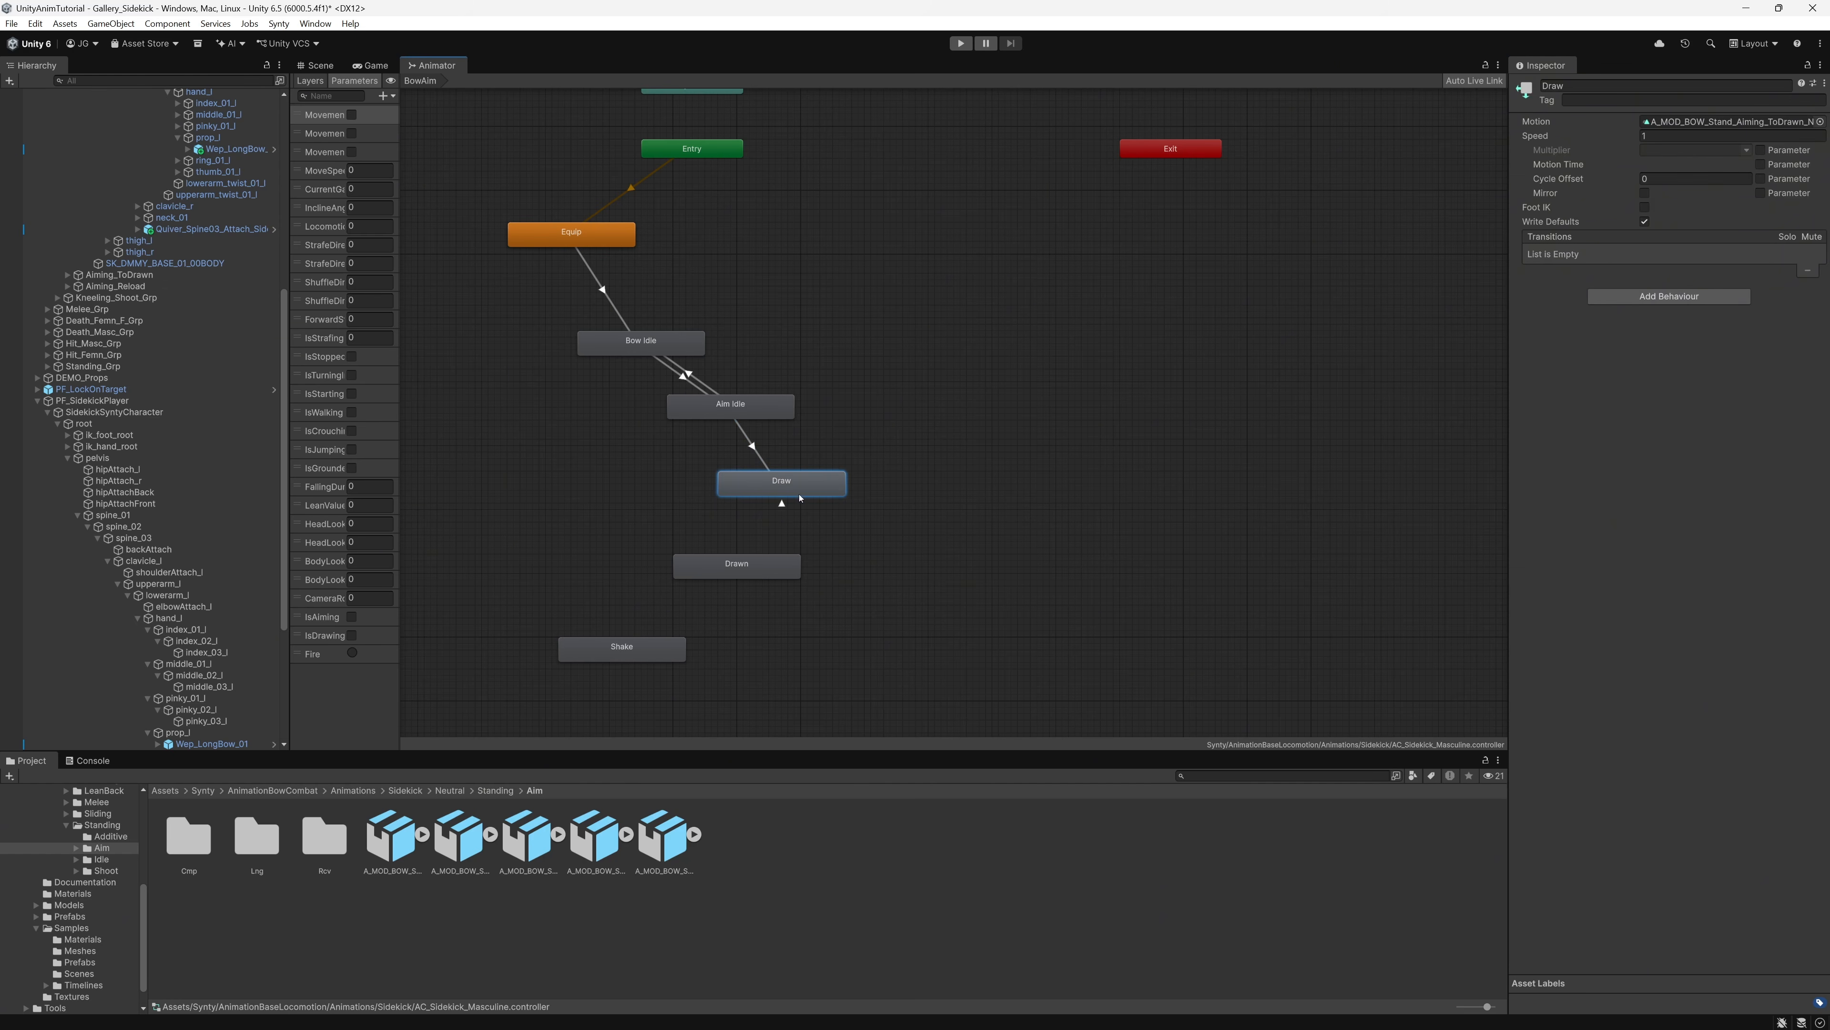
left_click(749, 570)
left_click(758, 524)
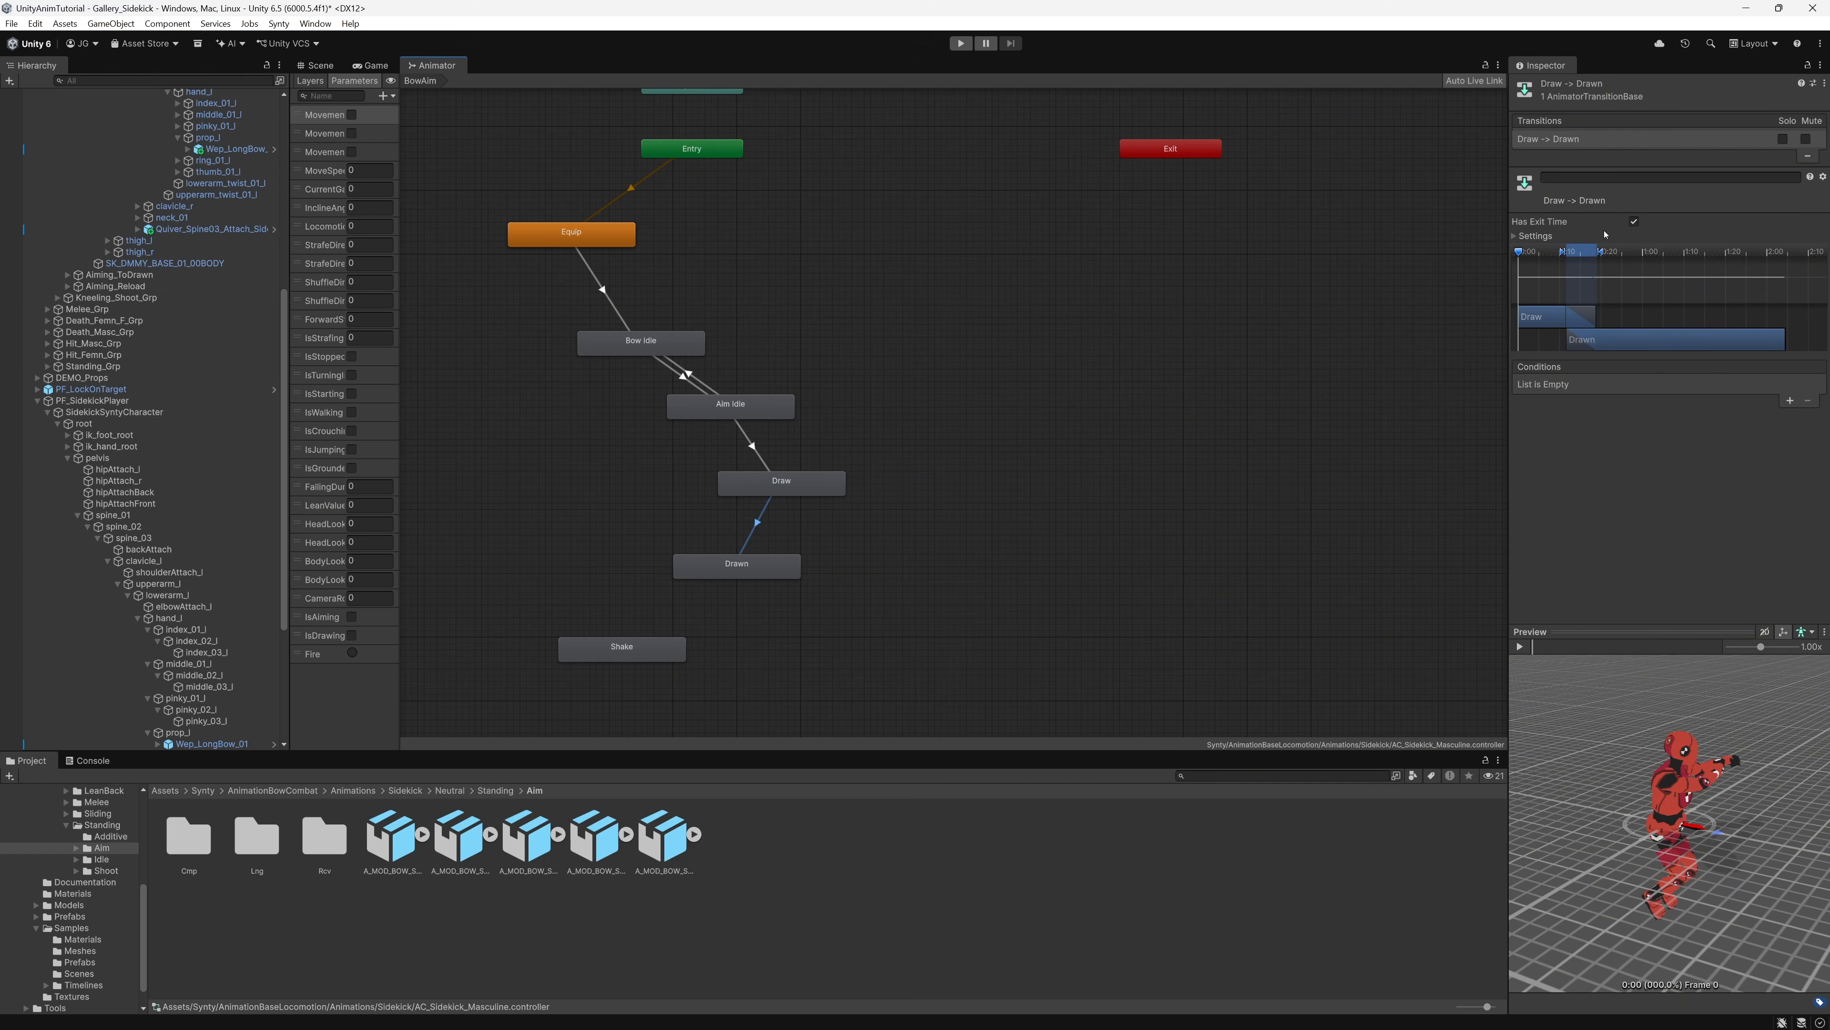
left_click(829, 485)
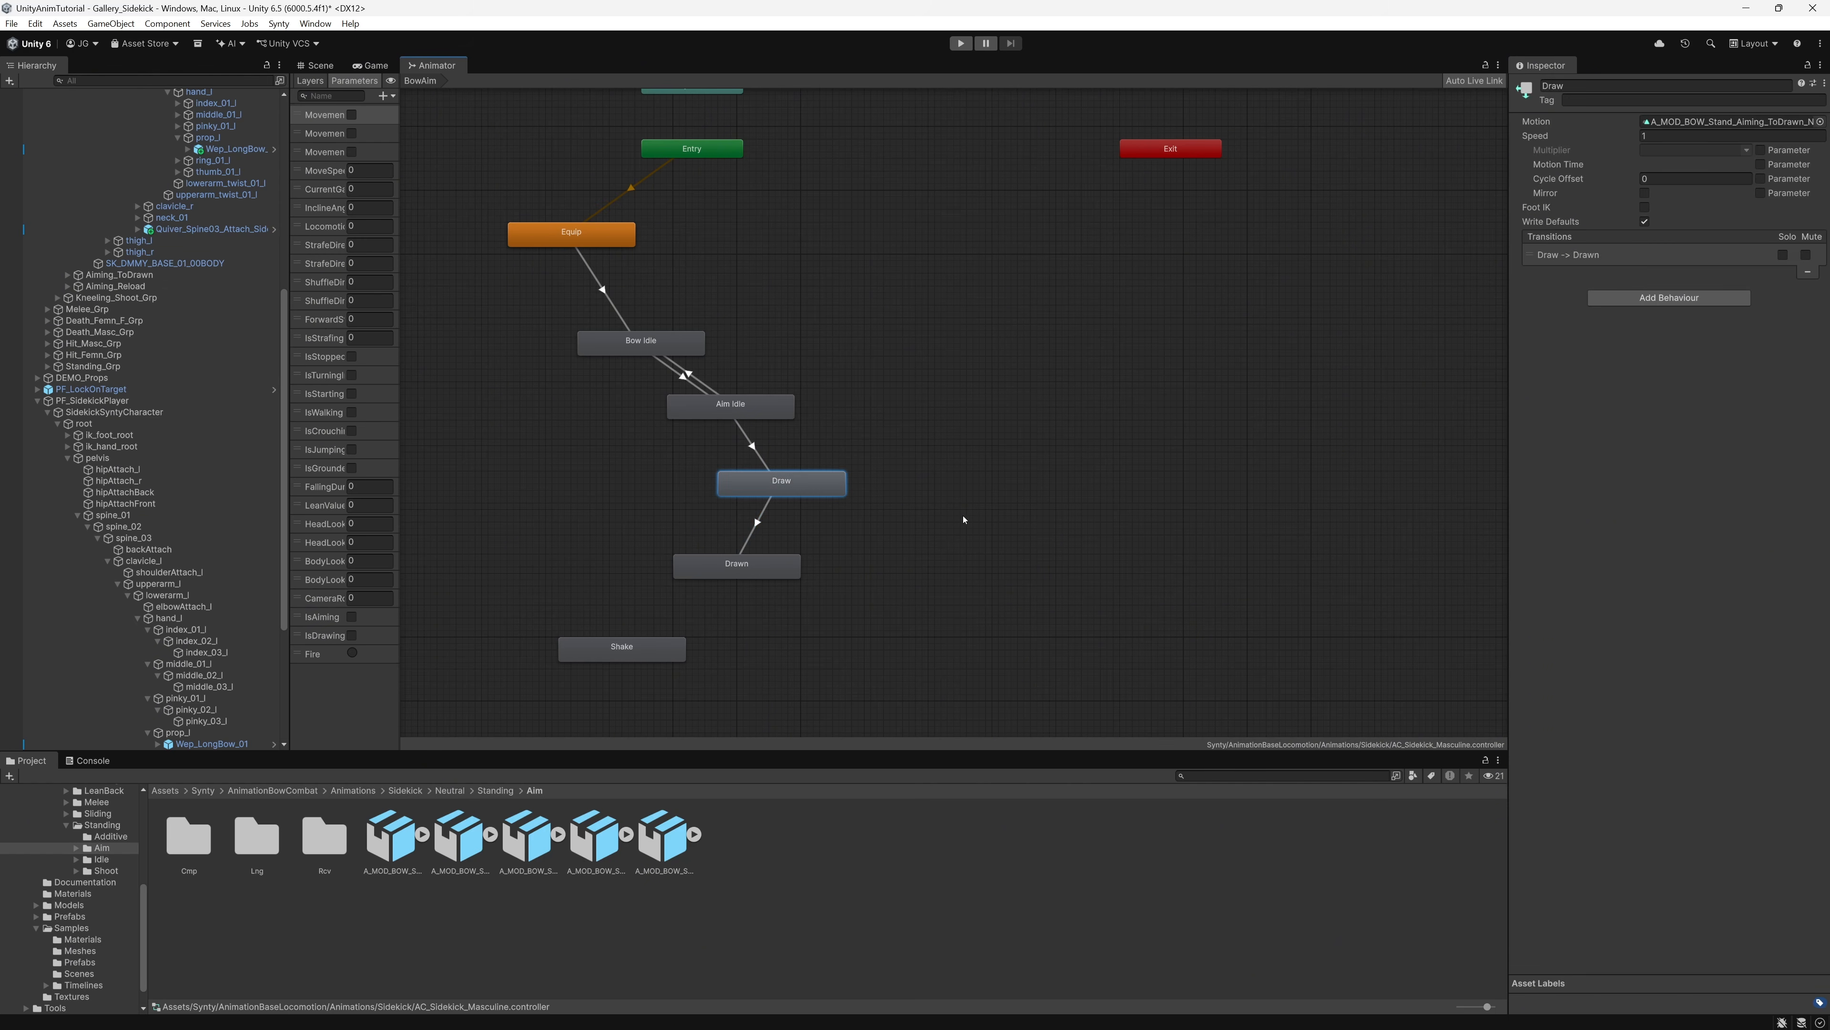
Step: Create a transition from Drawn to Shake, leaving Has Exit Time on and adding no conditions
left_click(773, 565)
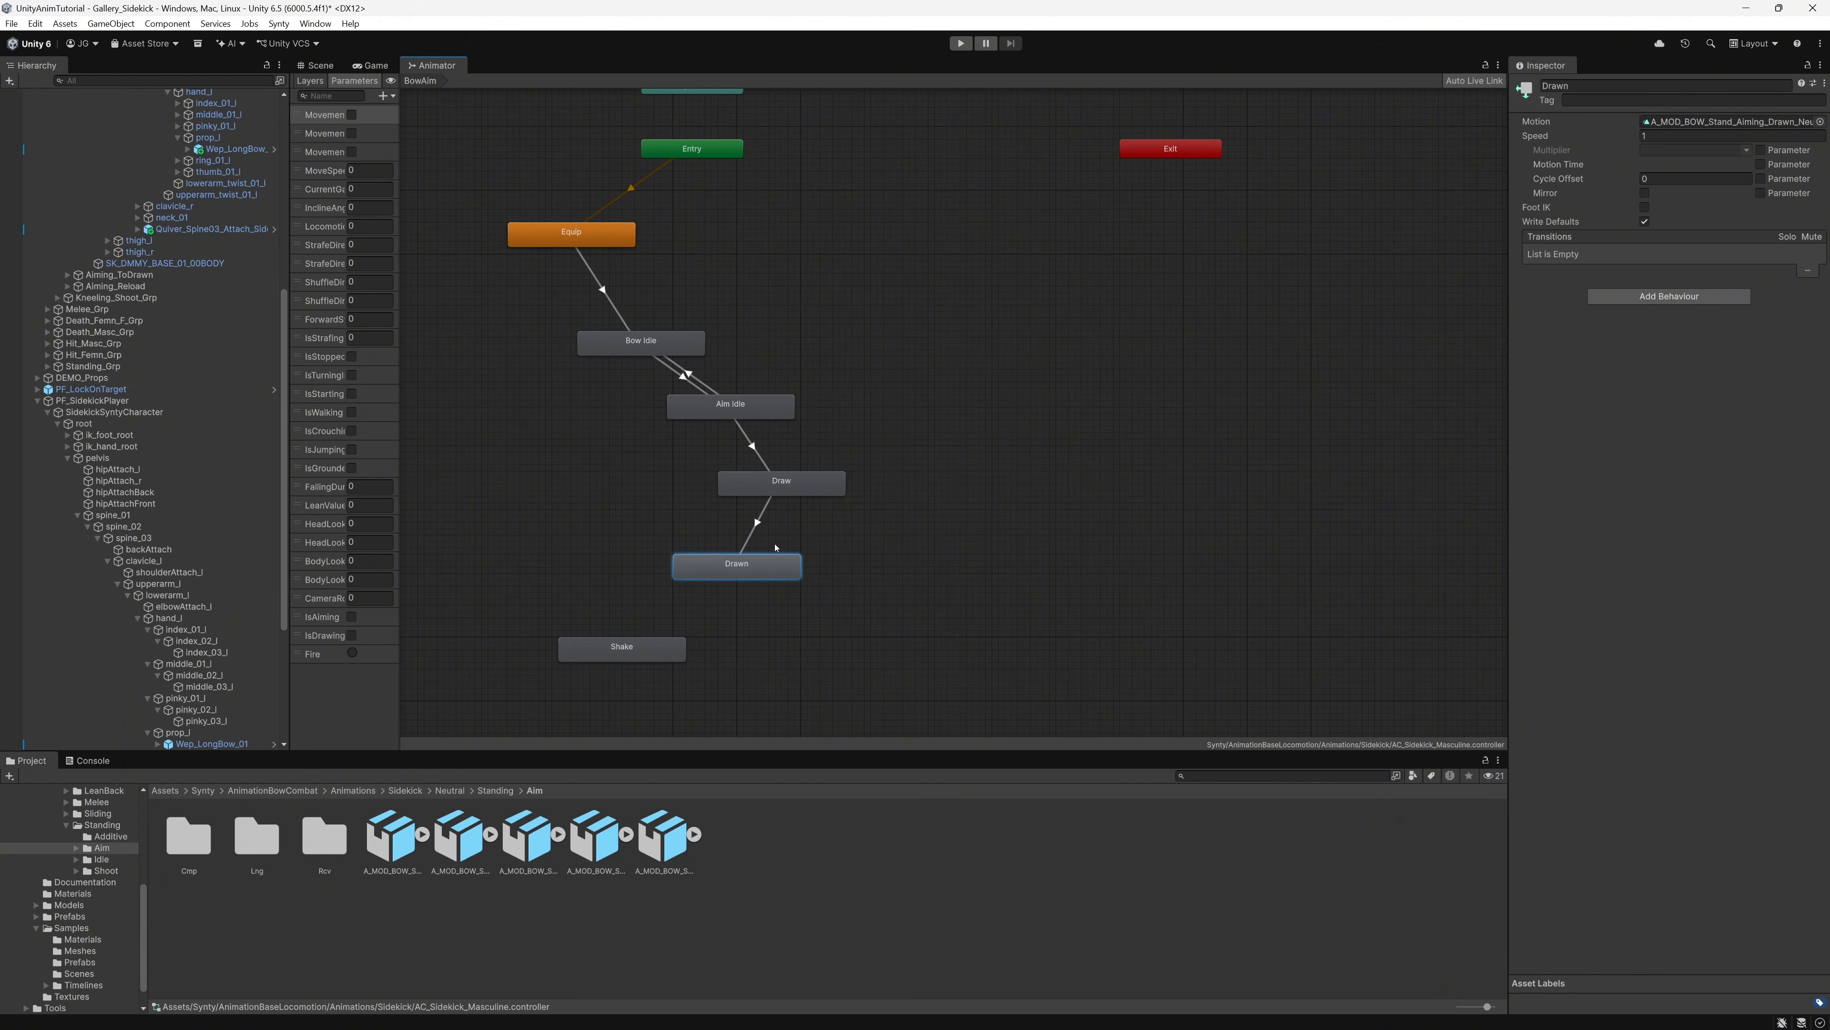
right_click(704, 577)
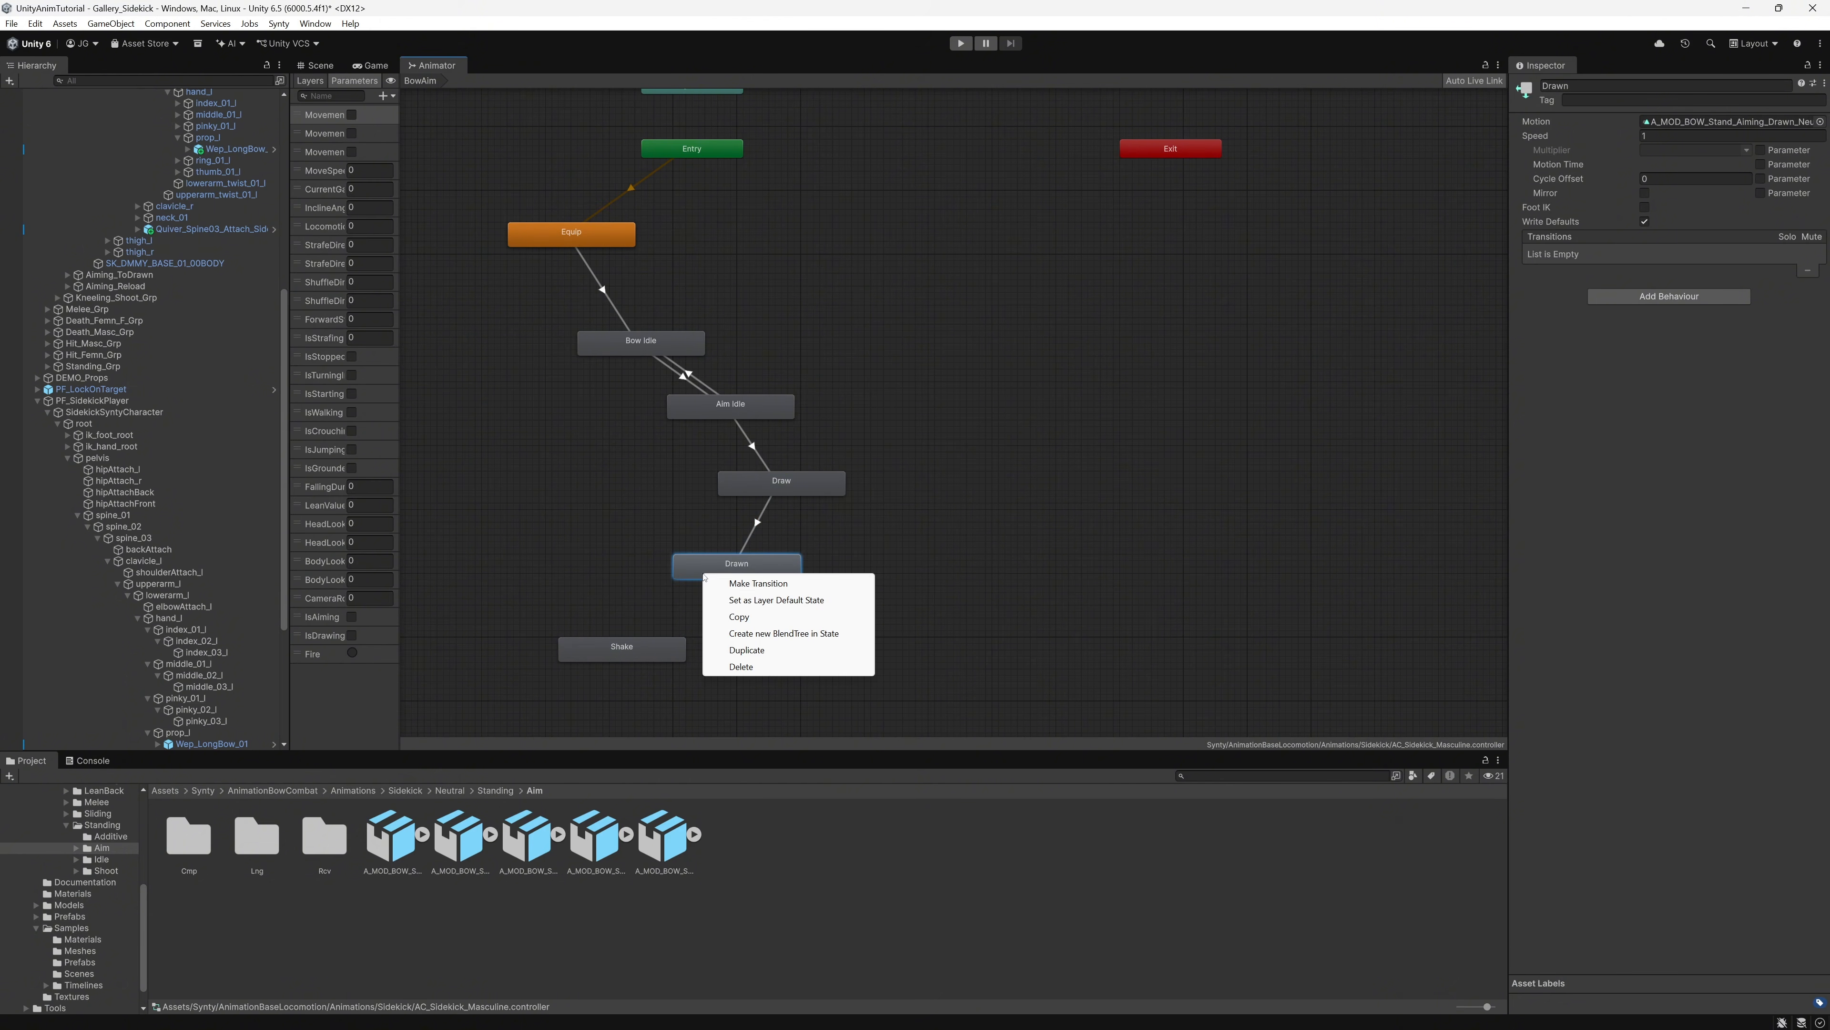
left_click(720, 582)
left_click(631, 648)
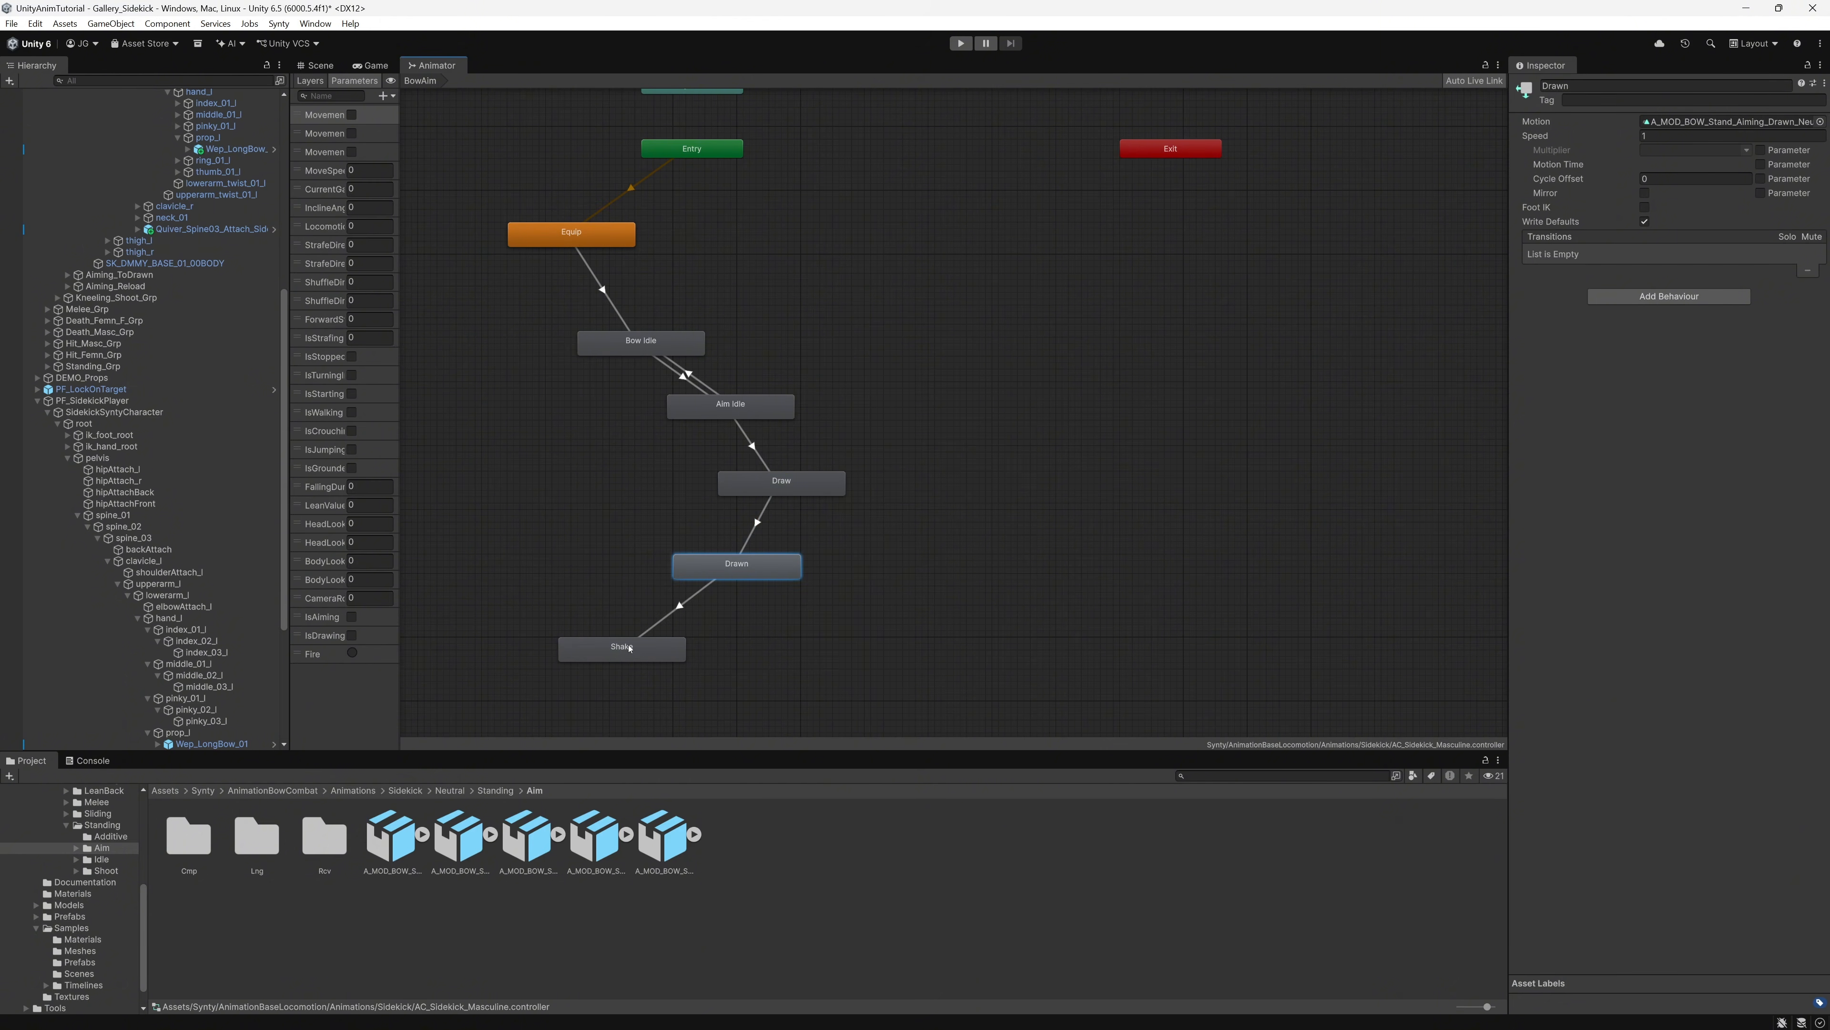
left_click(677, 607)
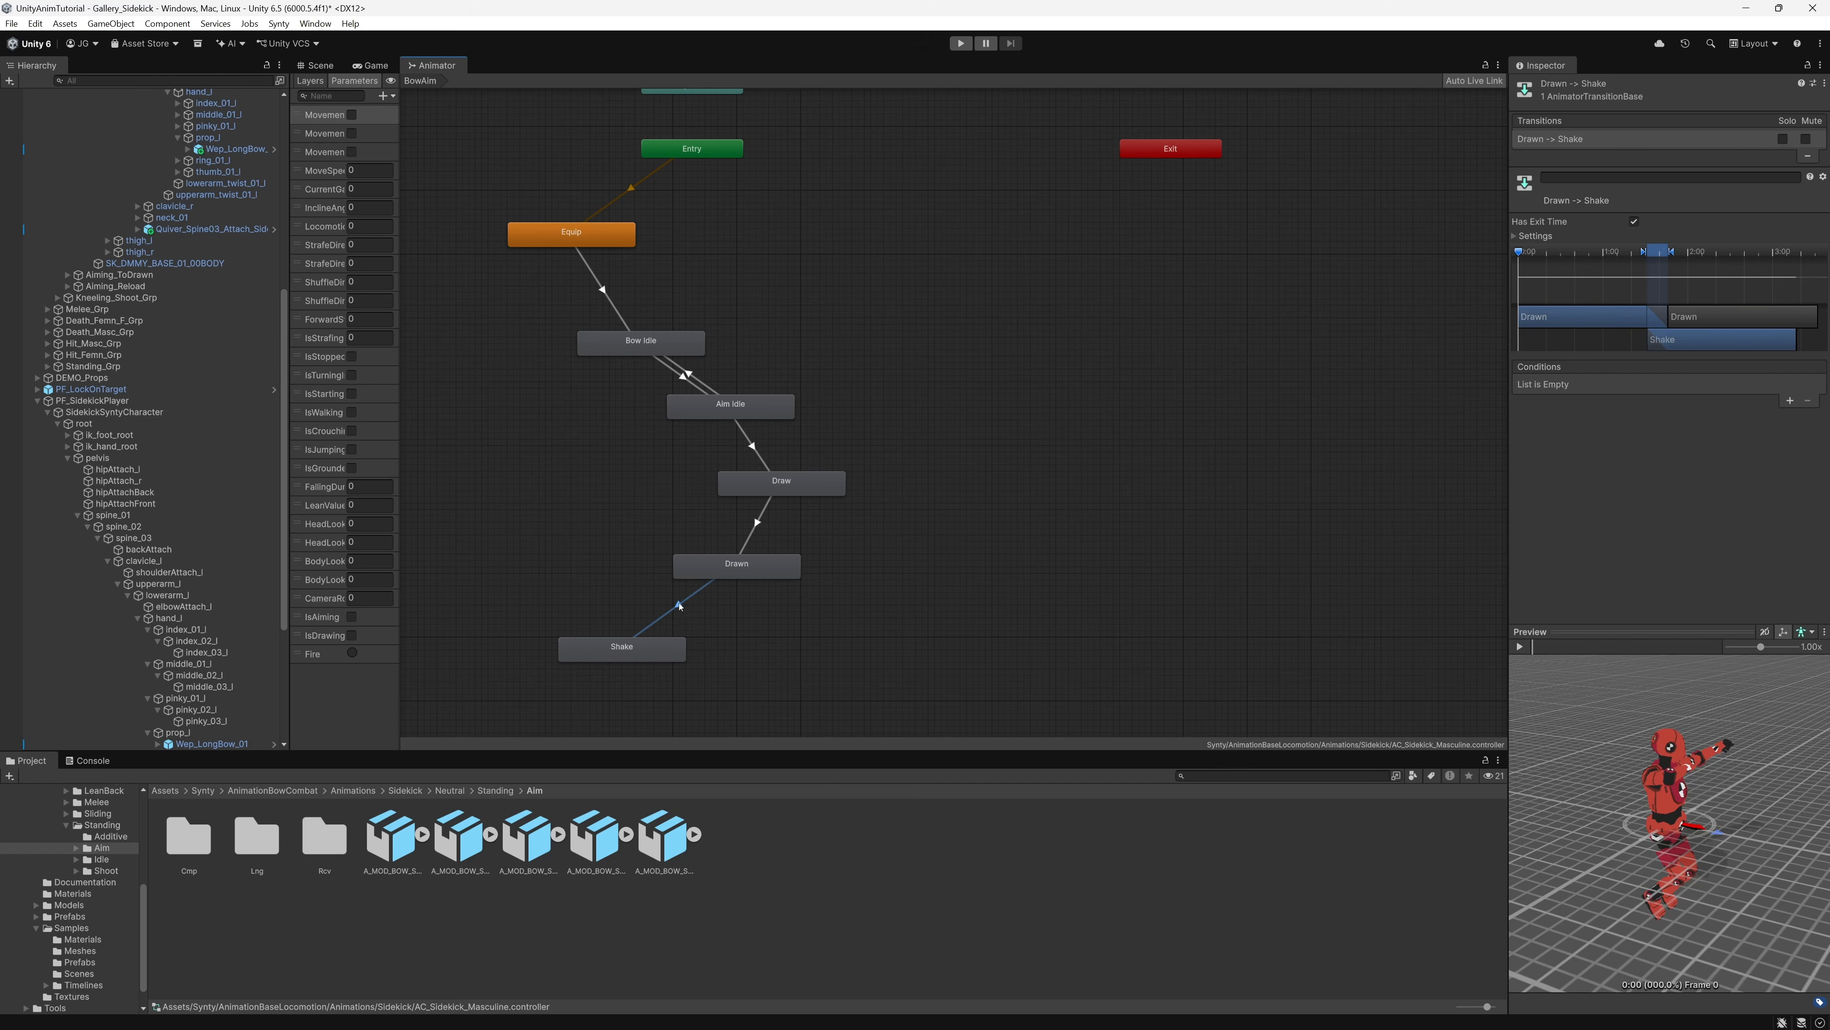
Step: Create a transition from Shake to Bow Idle with the condition IsDrawing false and Has Exit Time off
left_click(622, 642)
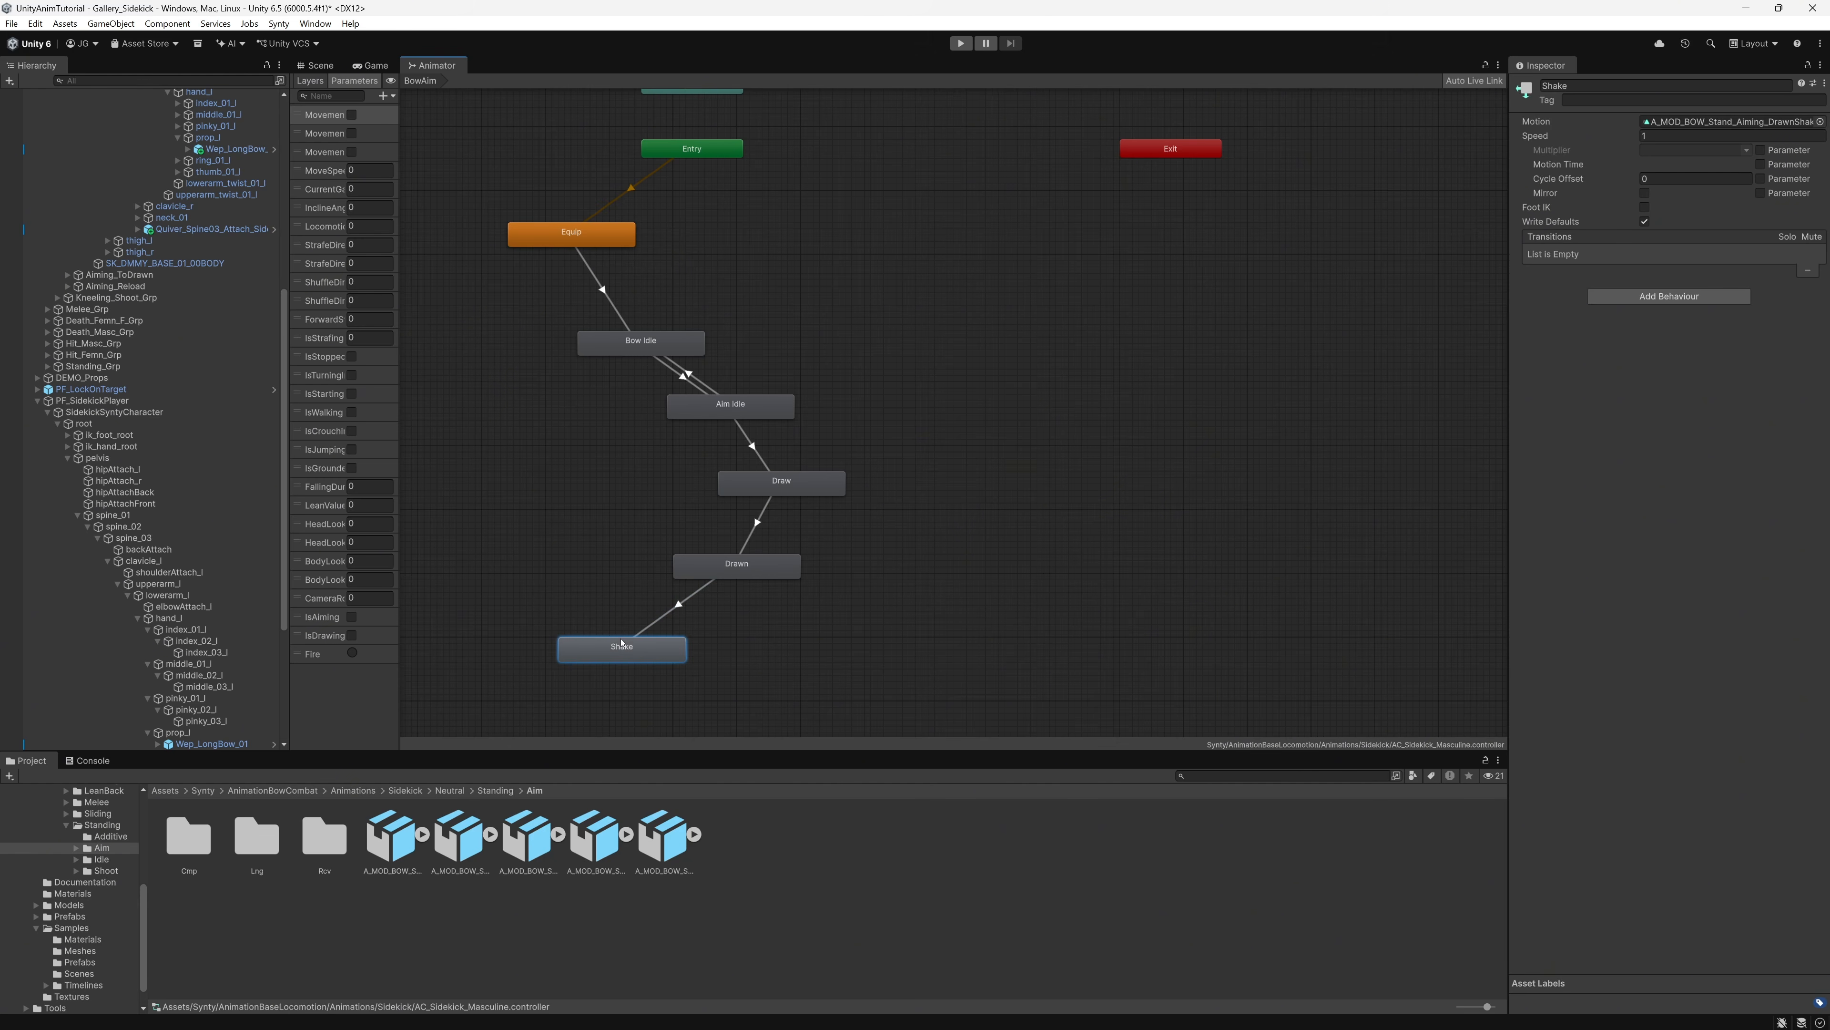
right_click(622, 642)
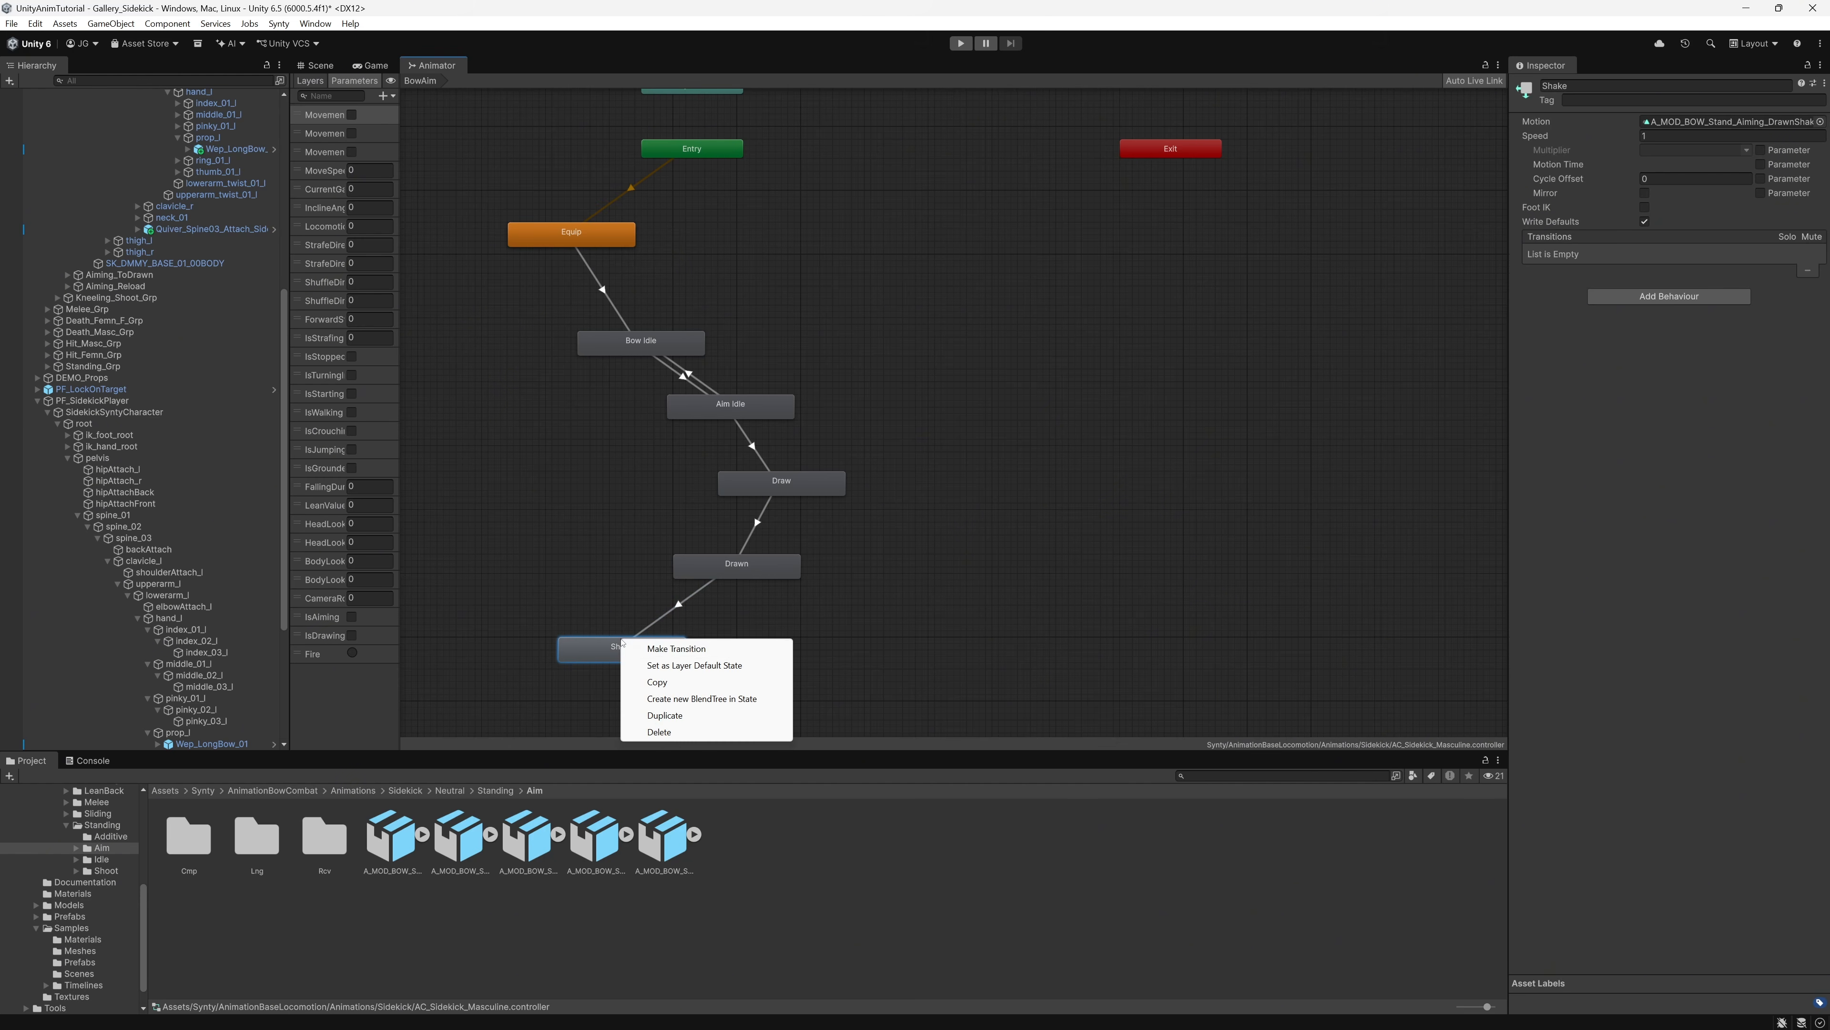
left_click(634, 647)
left_click(622, 353)
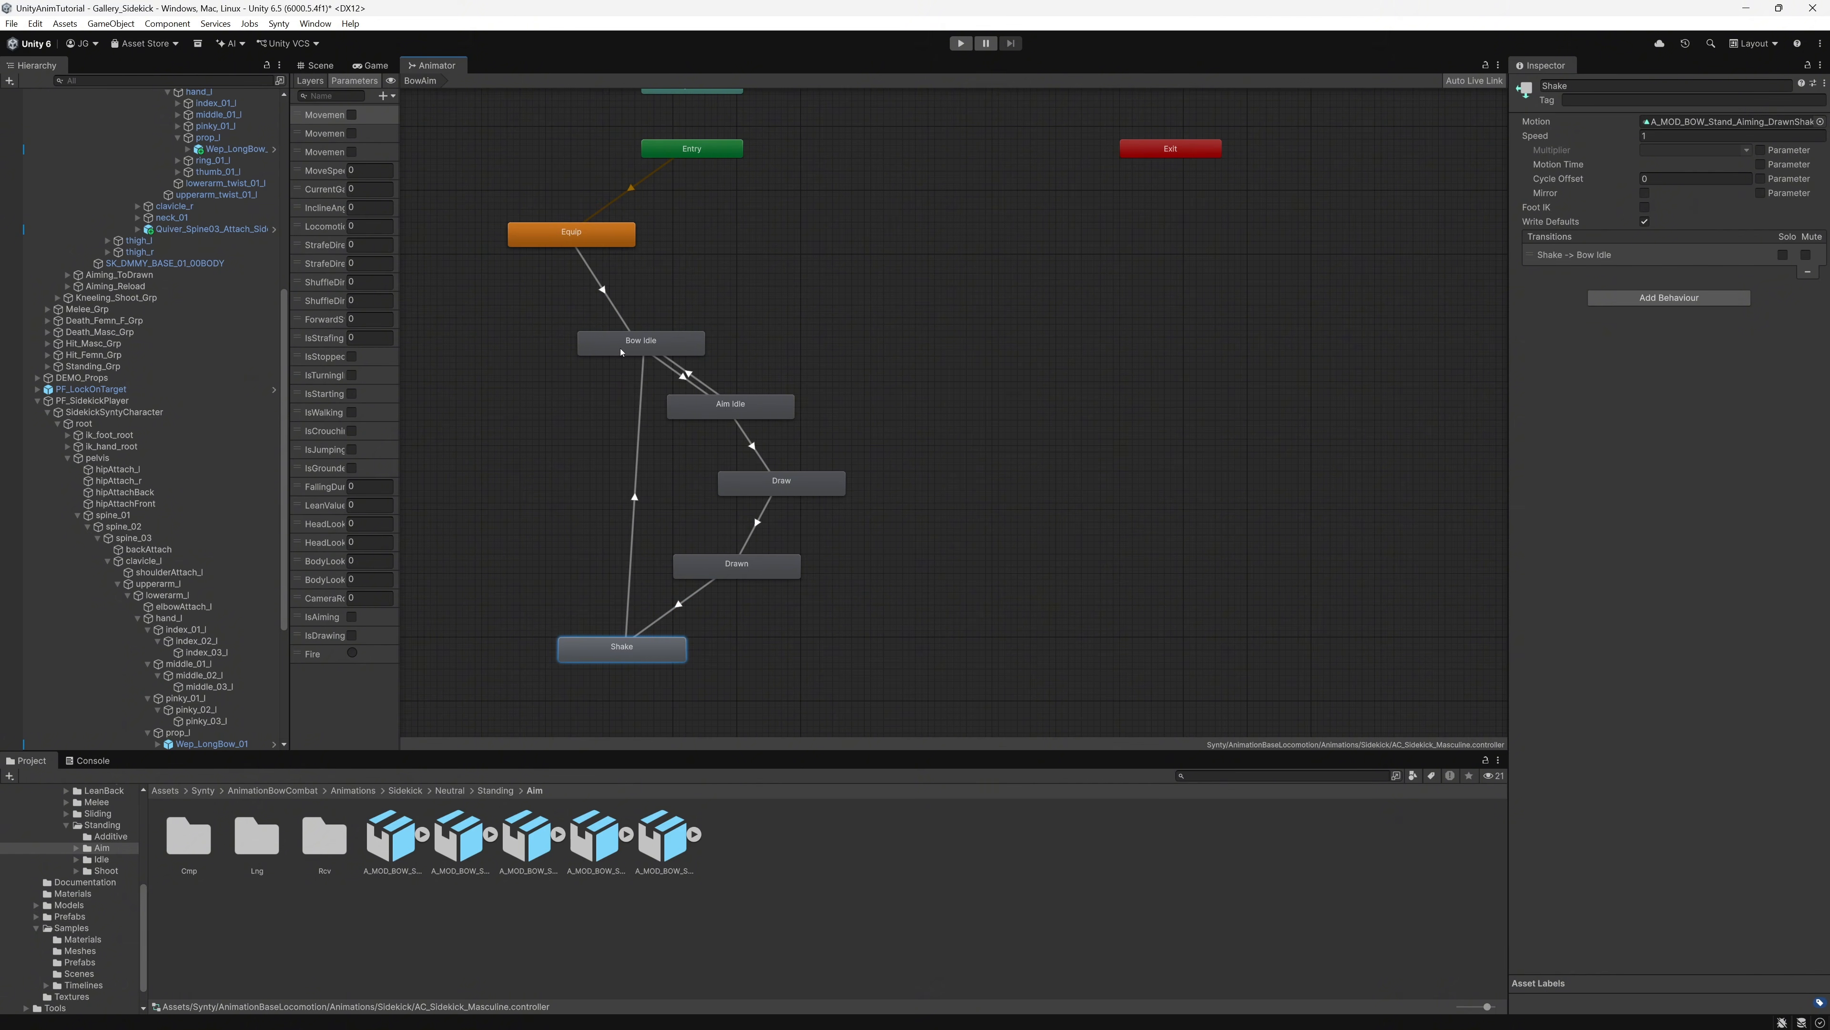
left_click(634, 500)
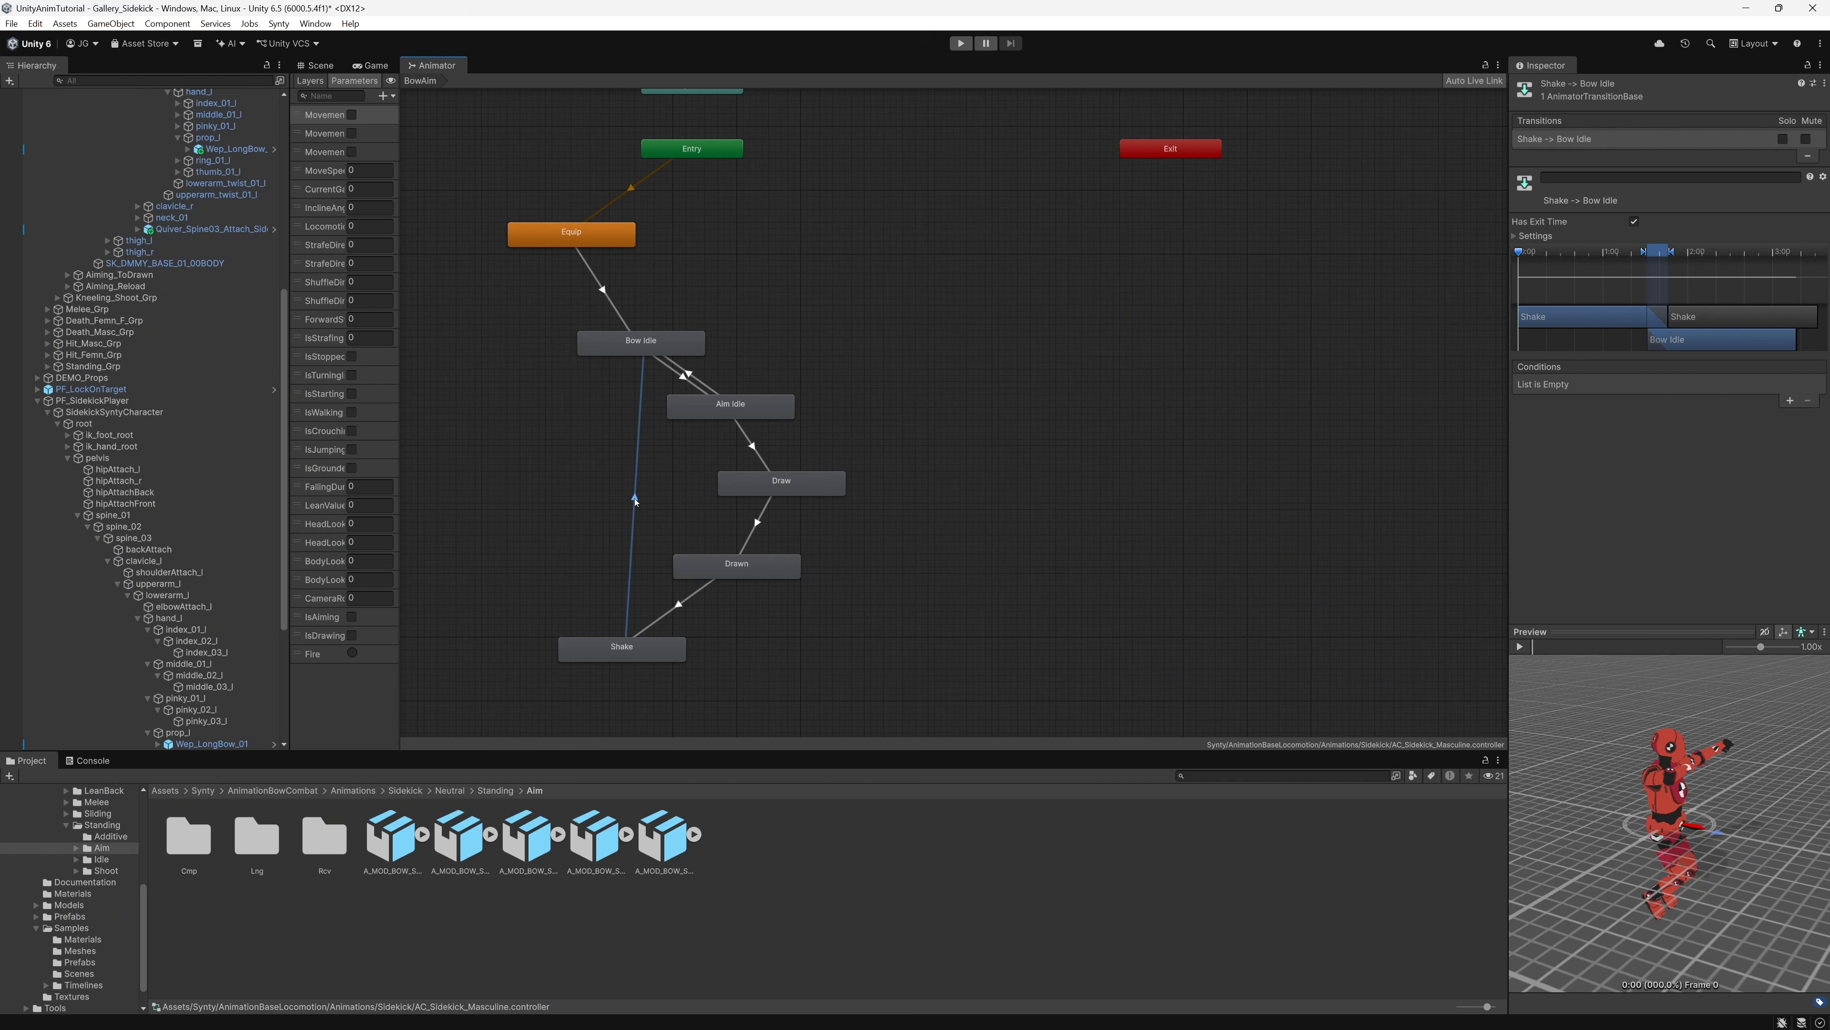
left_click(1790, 400)
left_click(1597, 384)
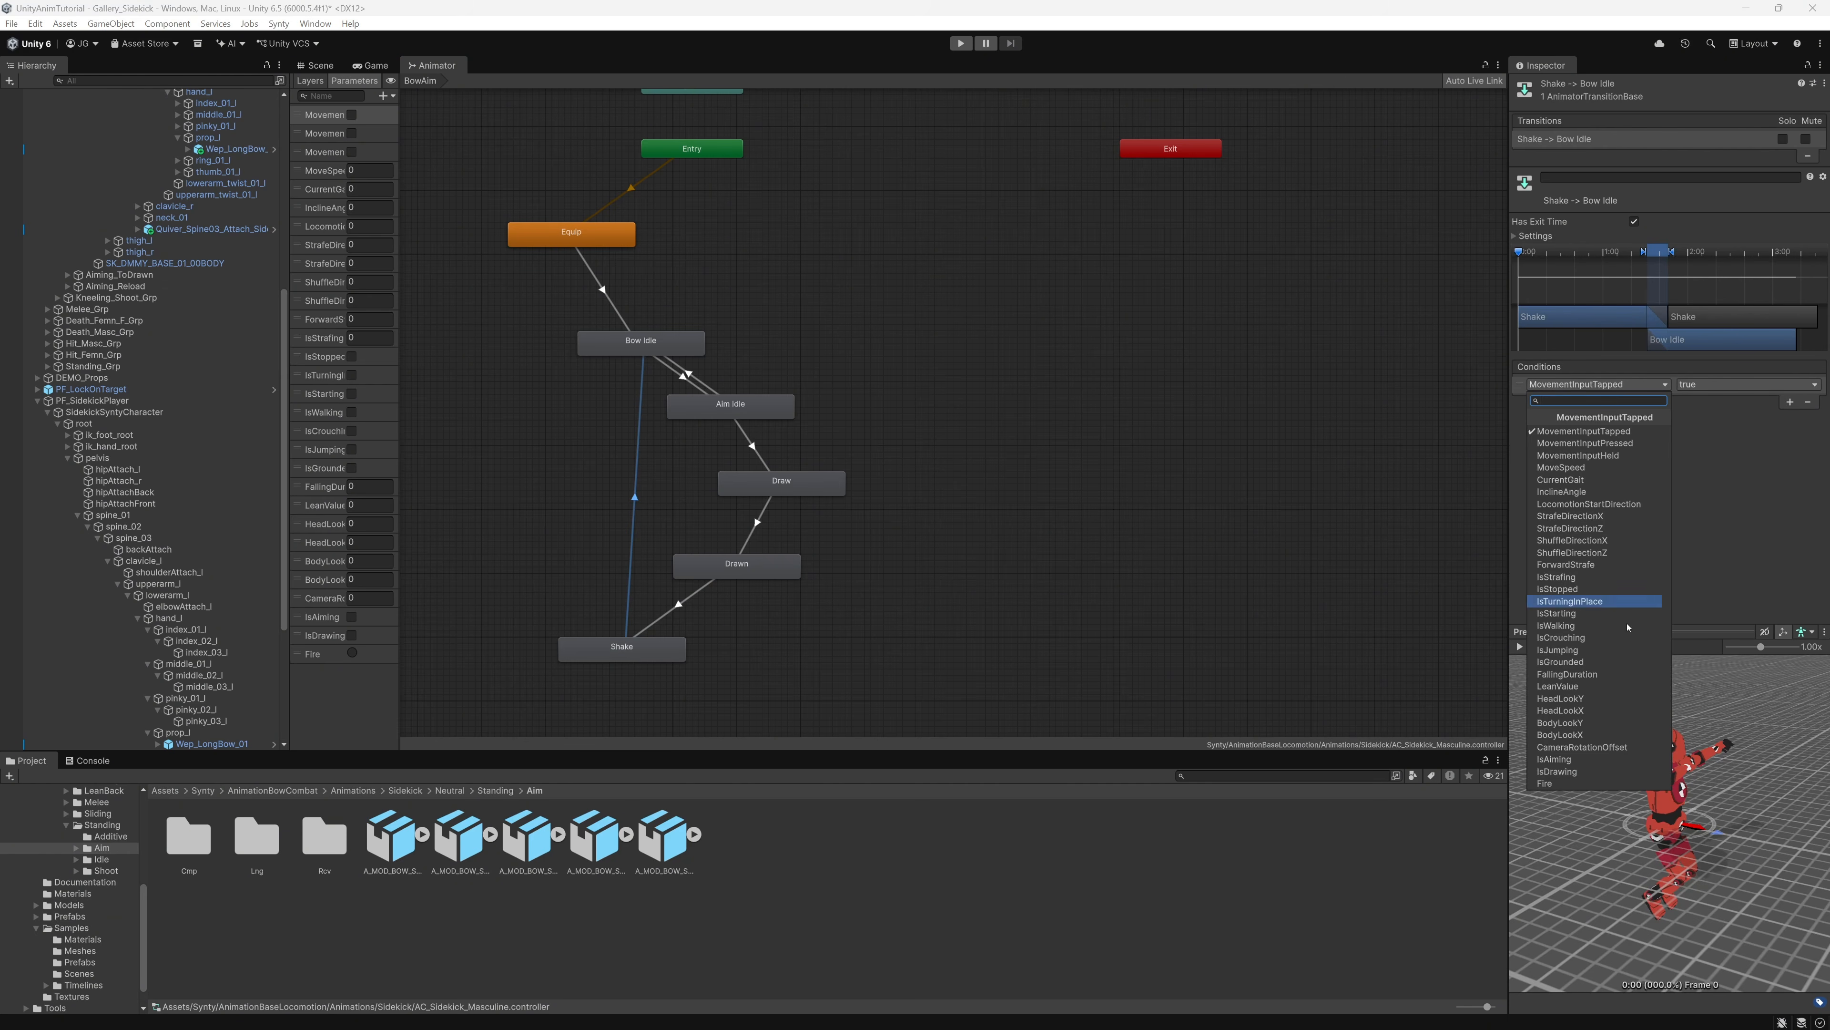
left_click(1577, 773)
left_click(1711, 384)
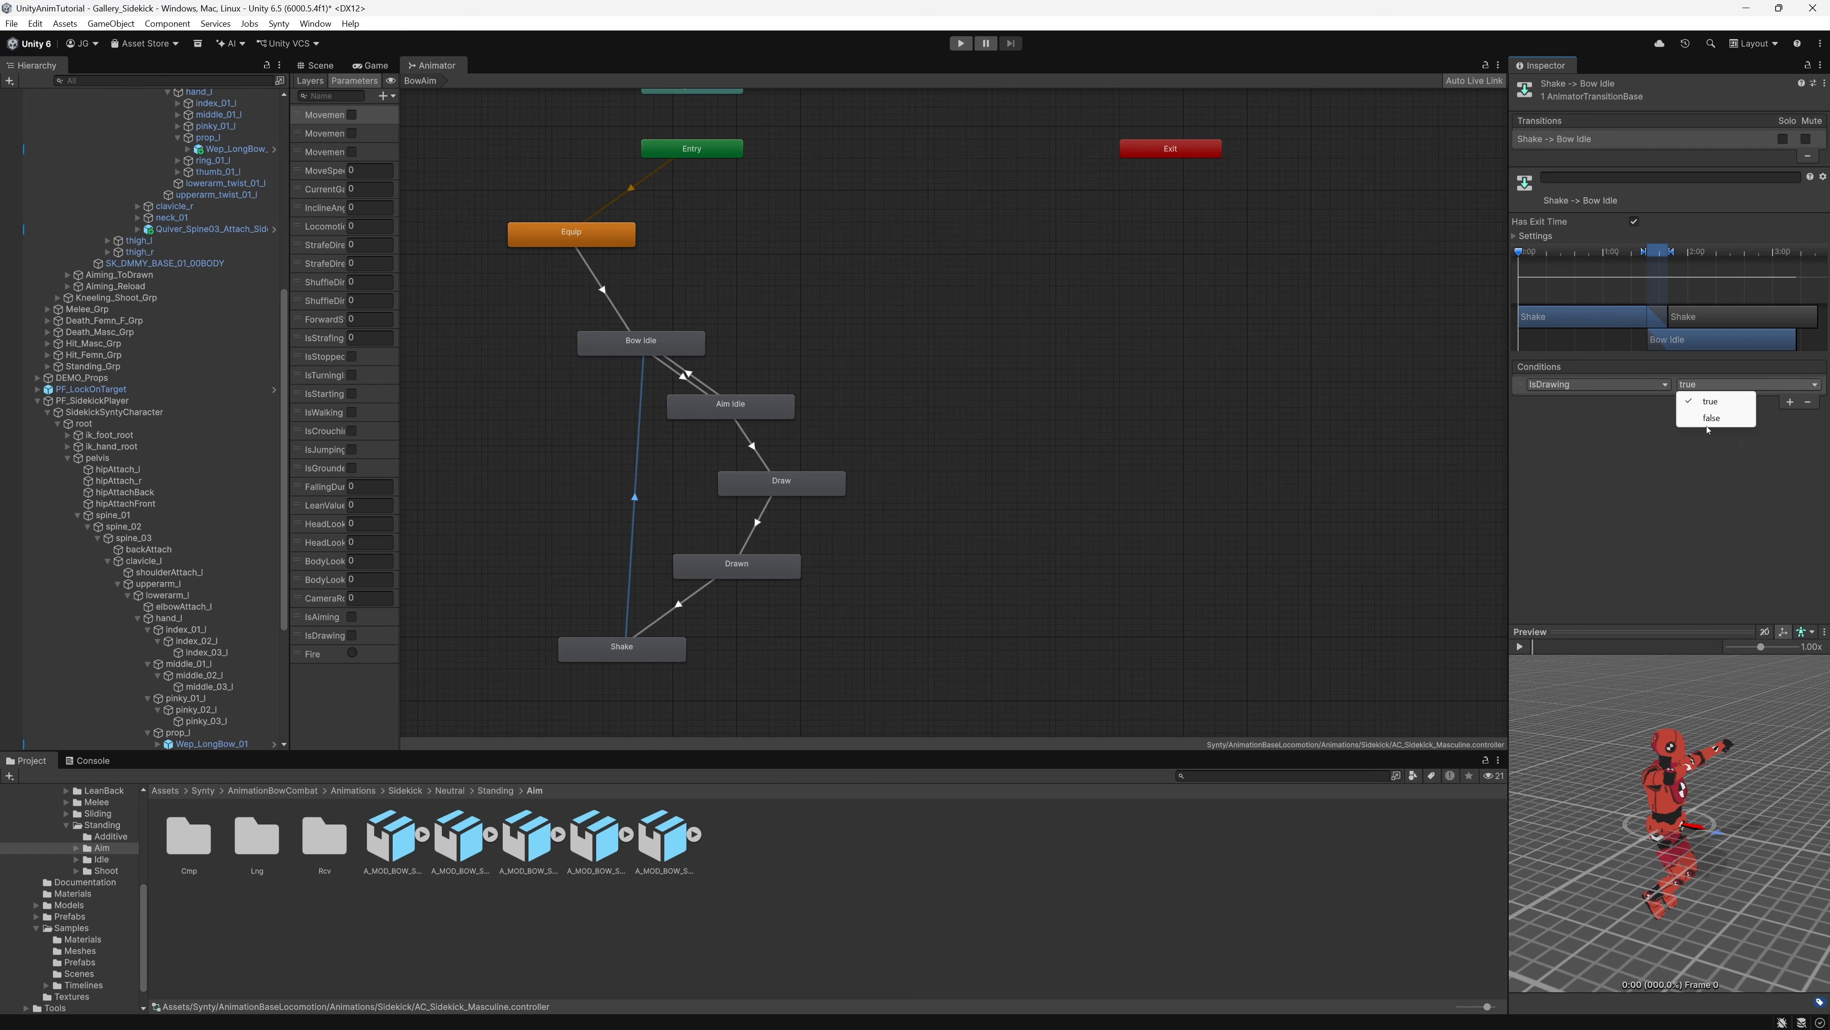
left_click(1707, 425)
left_click(1635, 221)
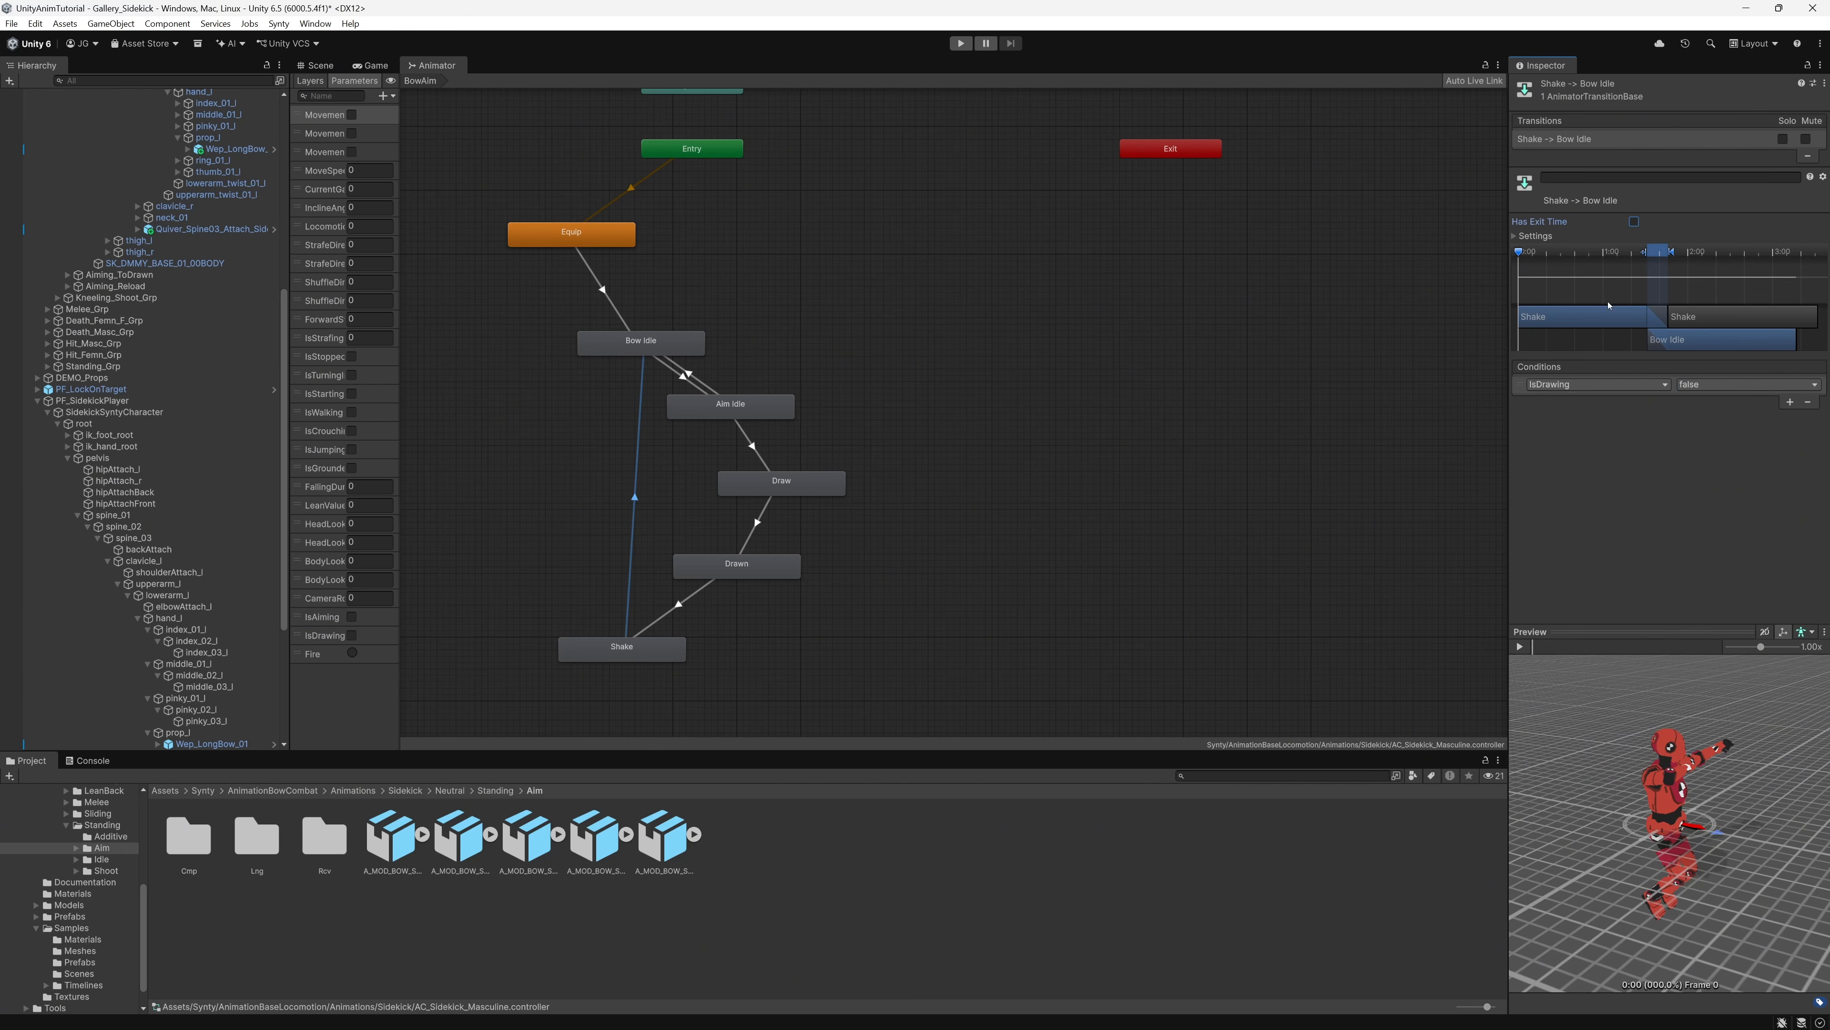
left_click(997, 565)
Step: Spread out the Draw, Aim Idle and Drawn states in the graph, away from the Shake to Bow Idle transition
left_click_drag(782, 482, 806, 488)
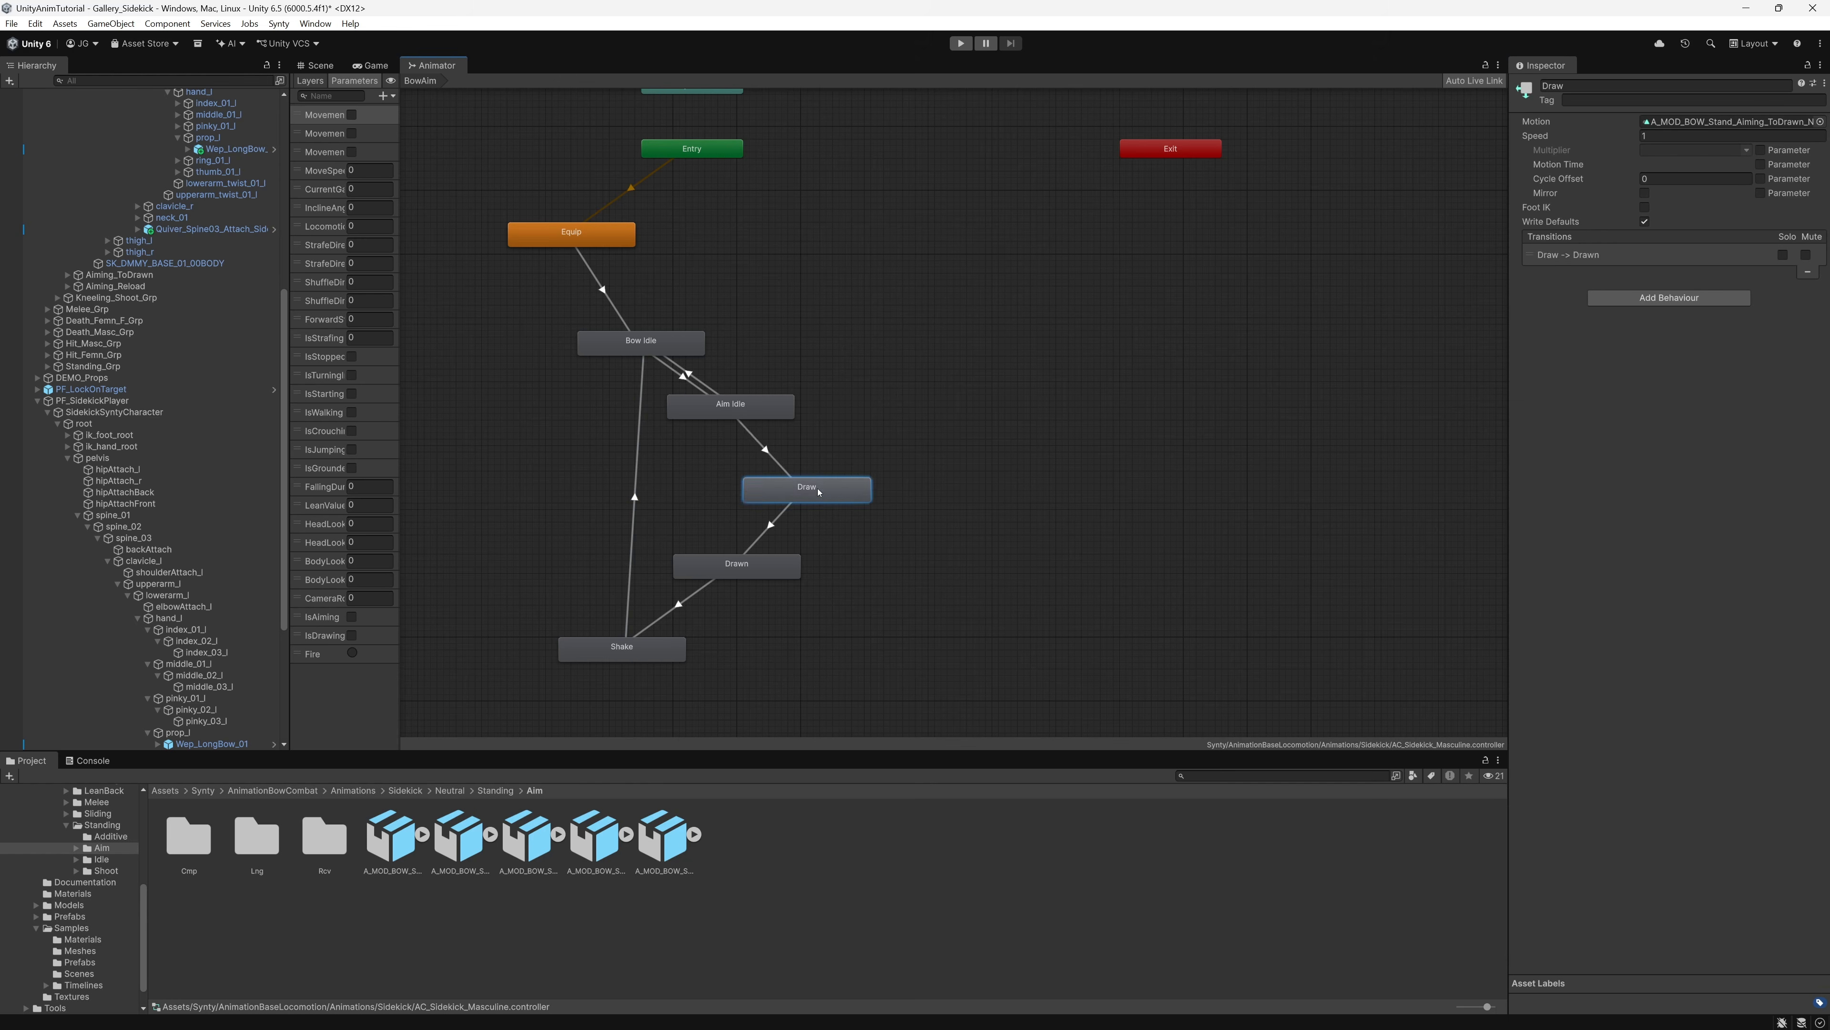
left_click_drag(730, 406, 749, 405)
left_click_drag(759, 568, 772, 581)
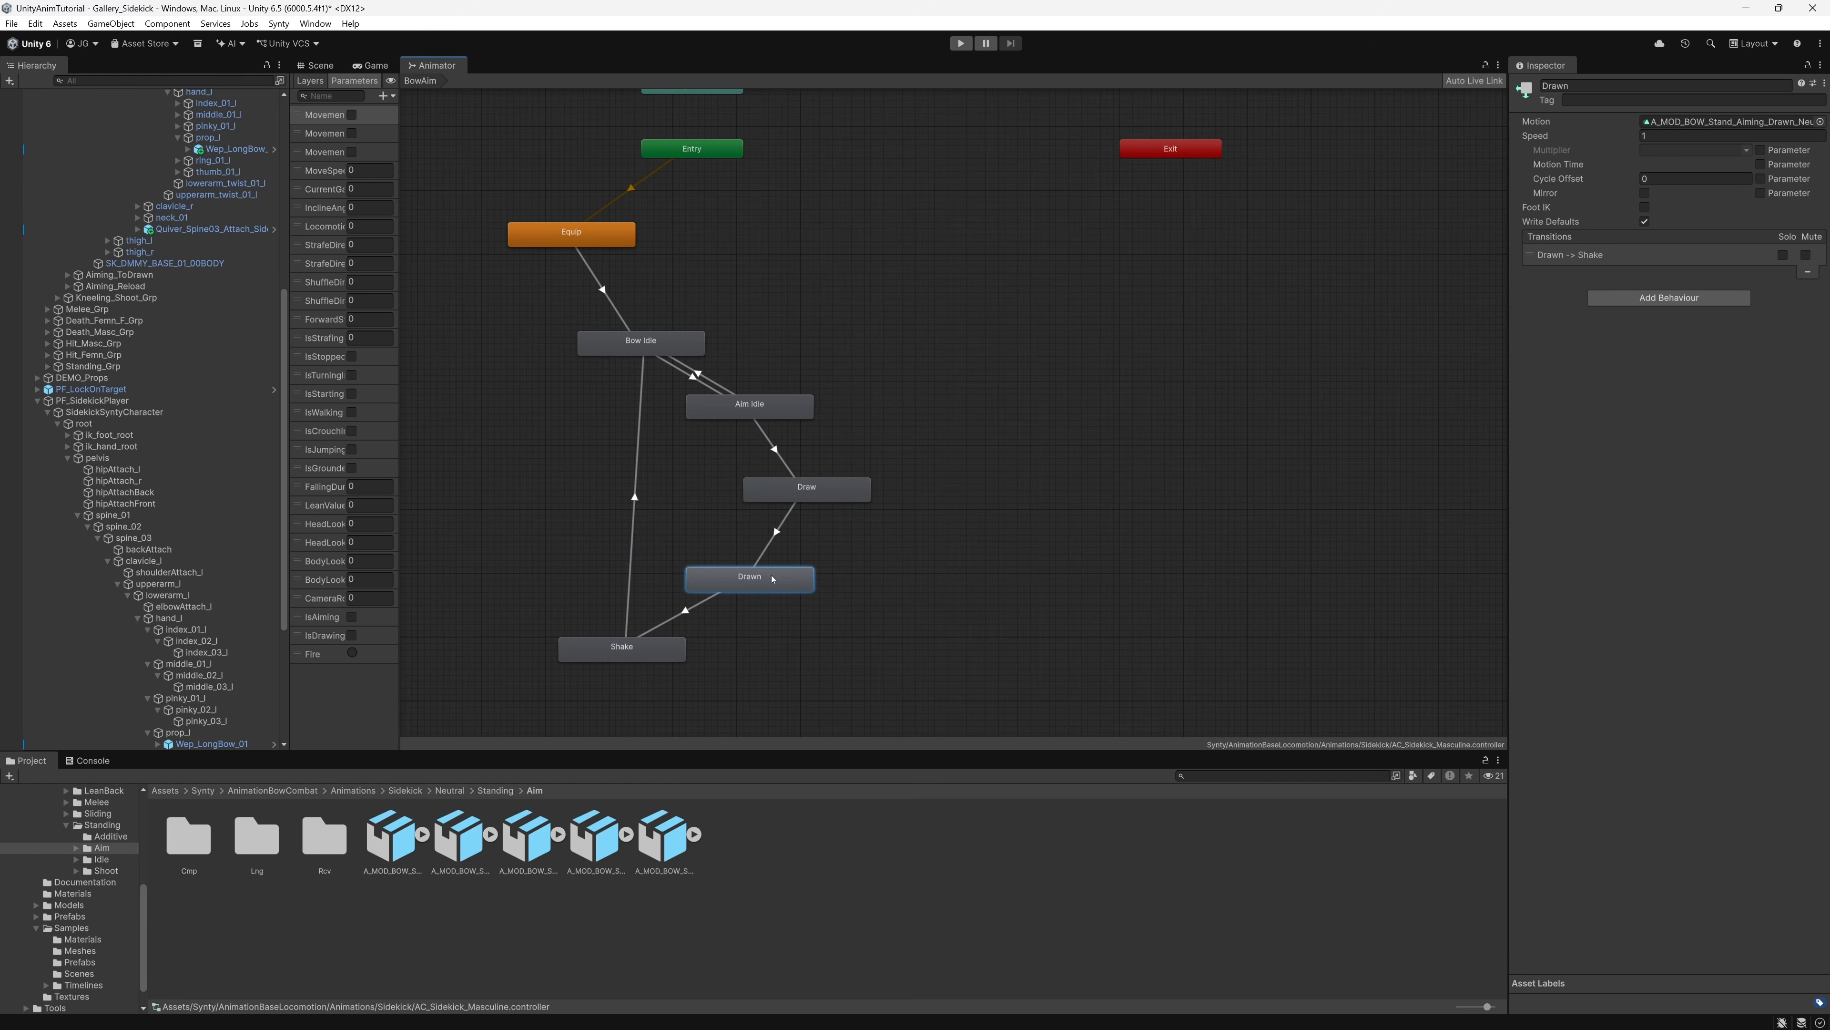
Step: Create a transition from Drawn to Bow Idle with the condition IsDrawing false
right_click(737, 575)
left_click(779, 584)
left_click(633, 347)
left_click(696, 456)
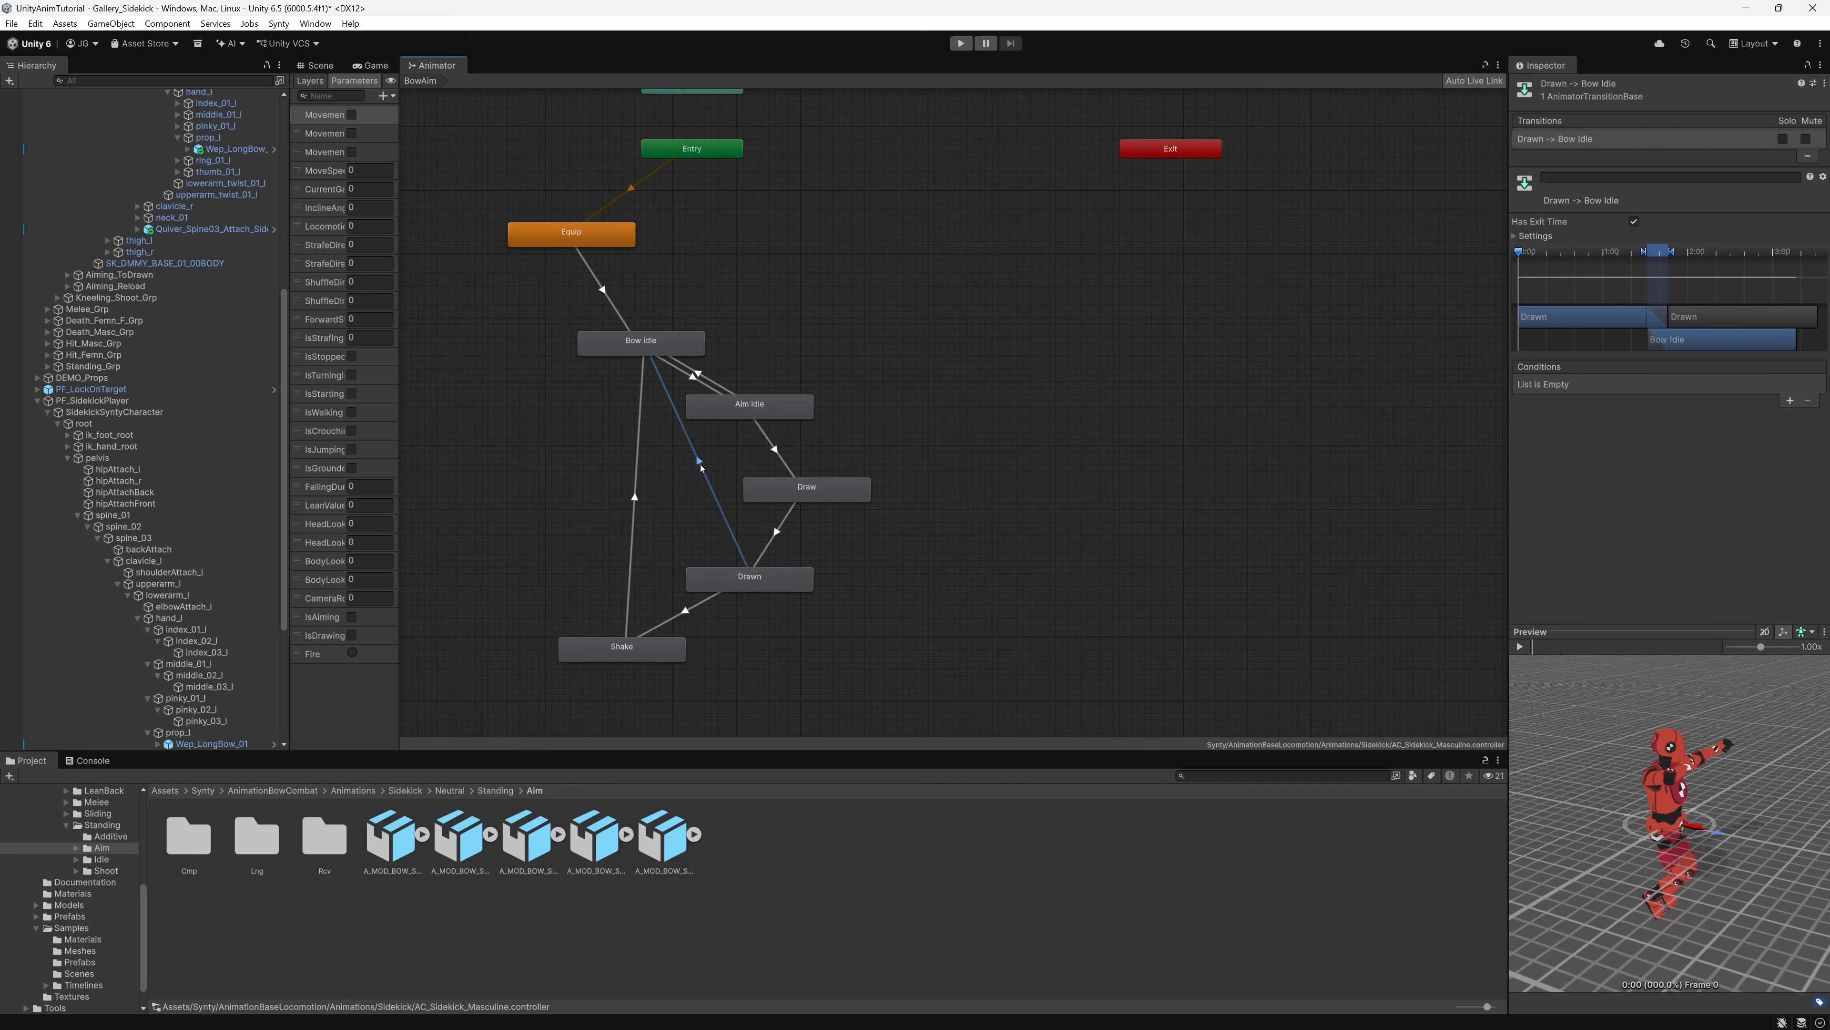
left_click(1789, 402)
left_click(1596, 384)
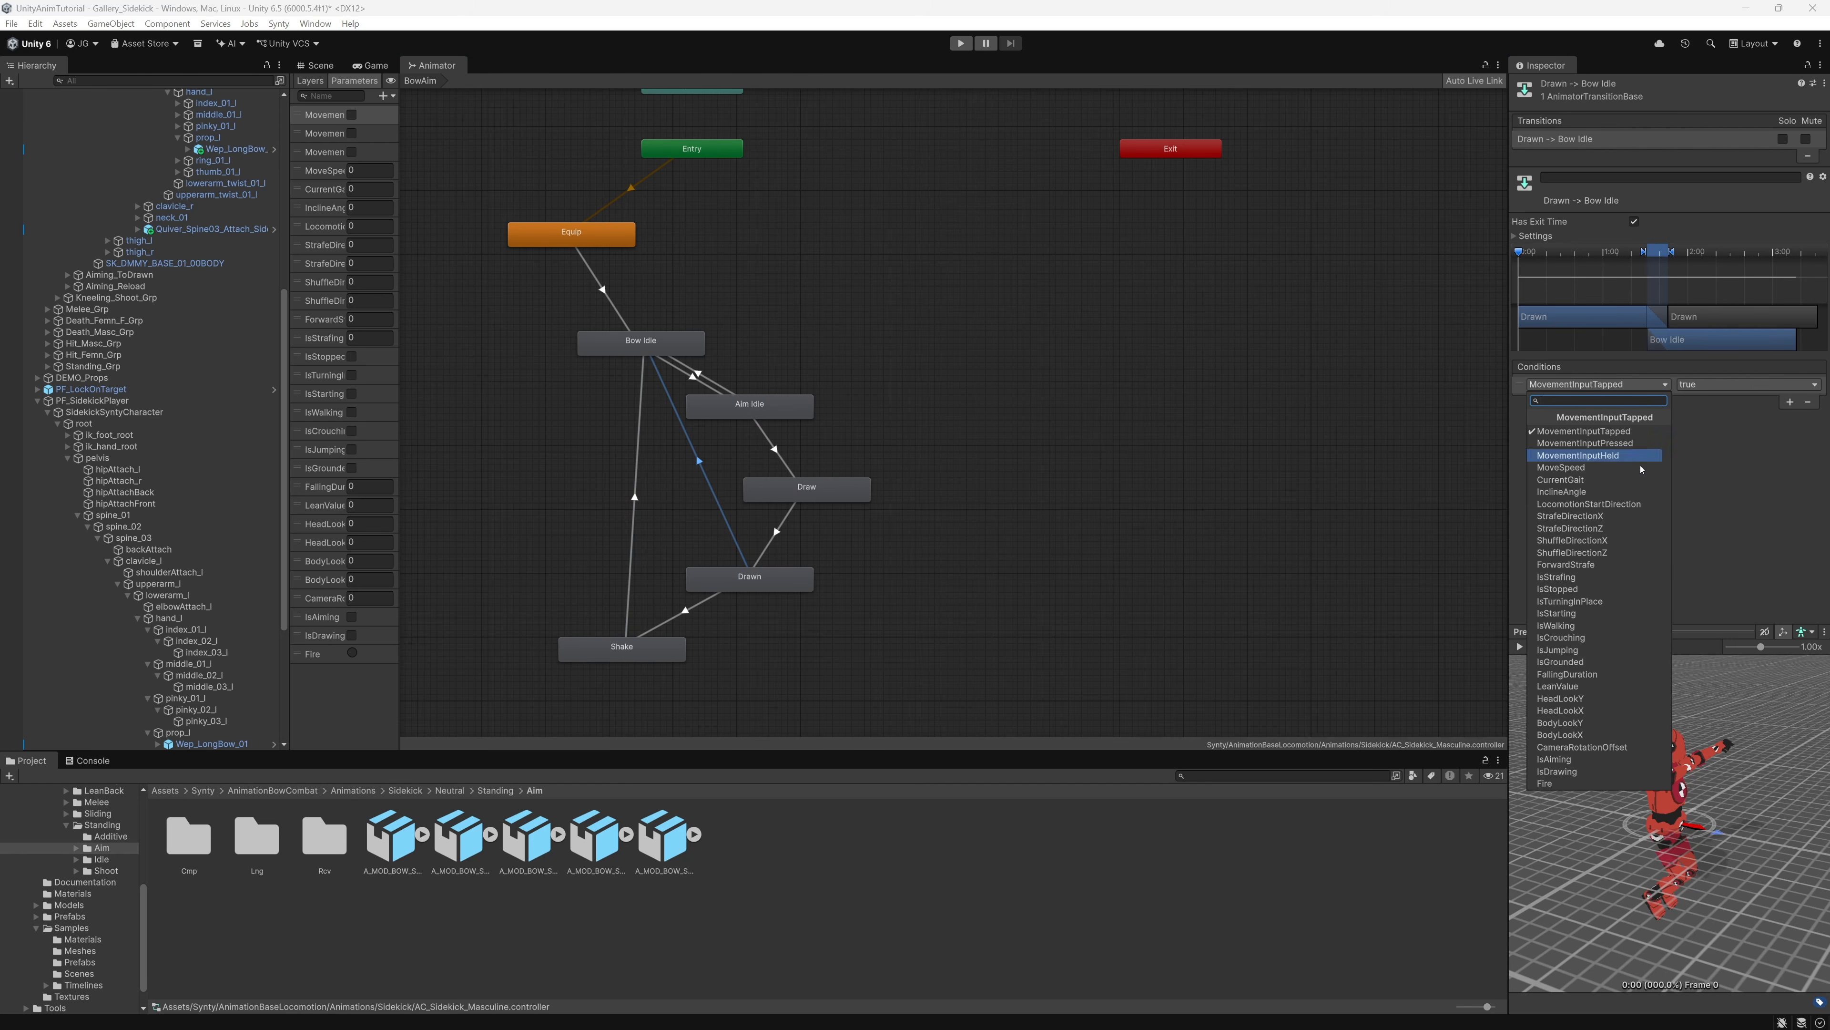
left_click(1579, 767)
left_click(1744, 383)
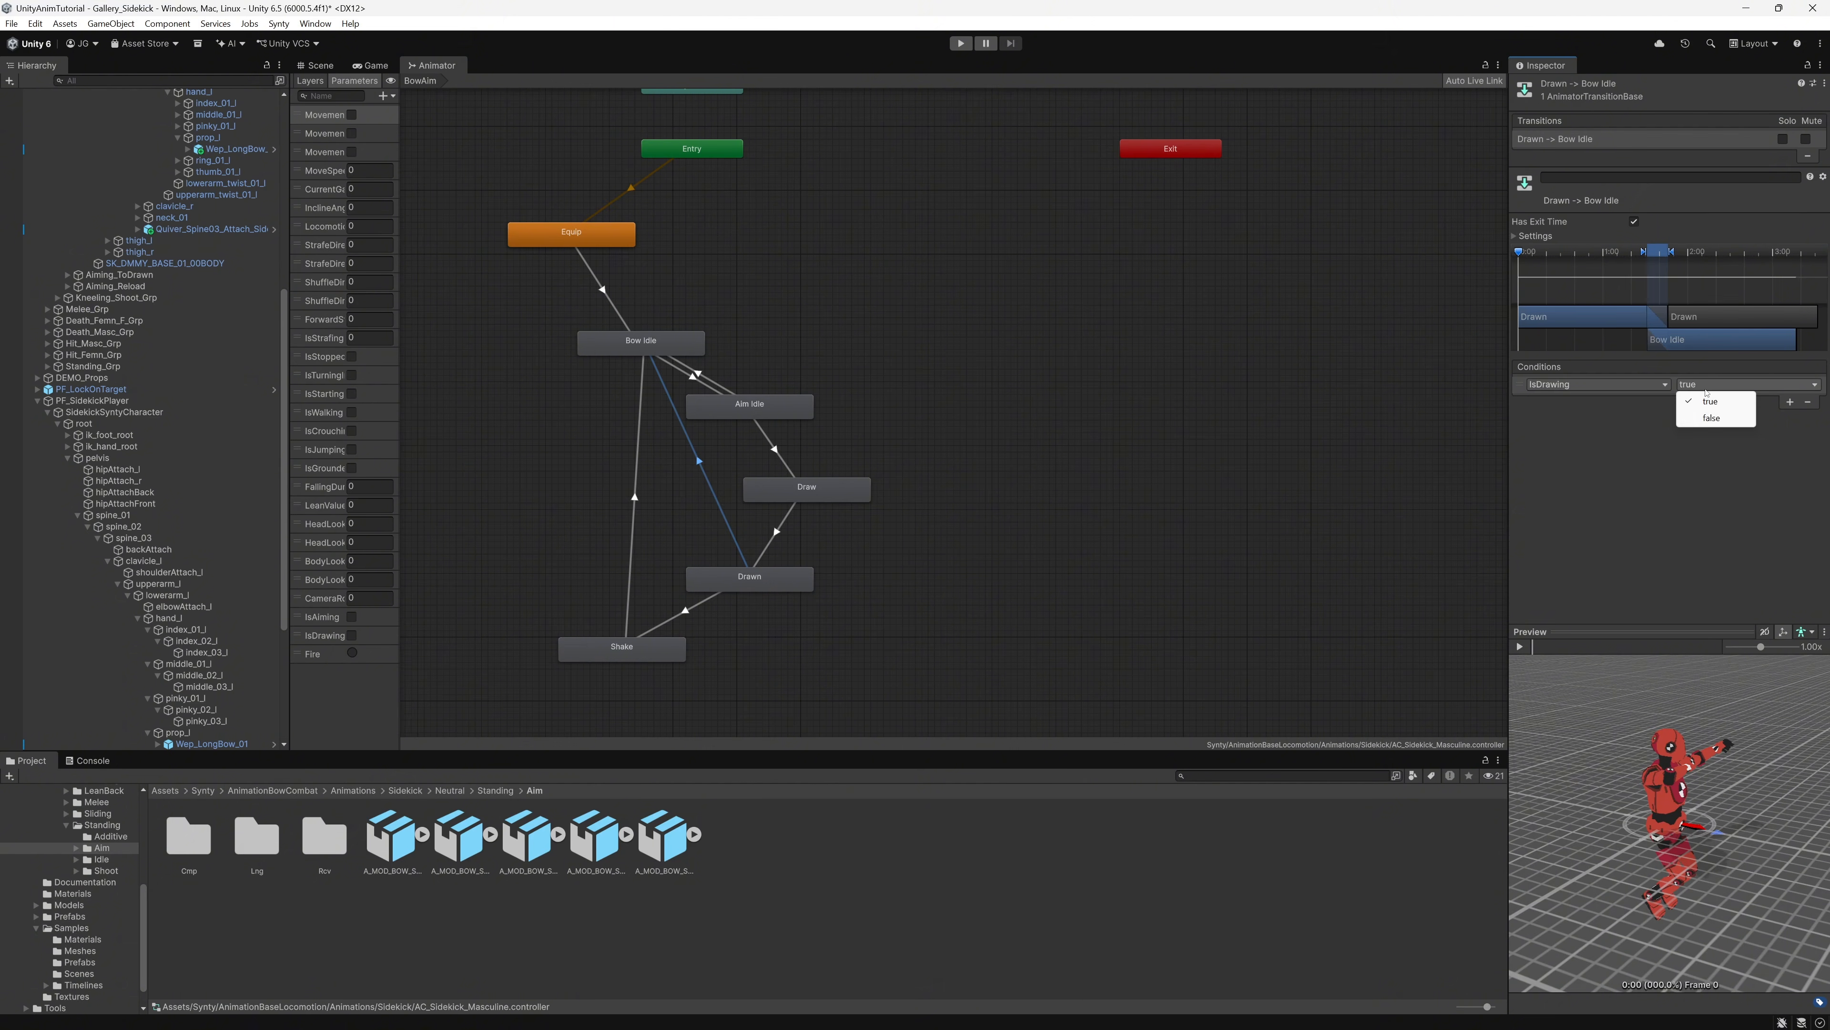
left_click(1697, 413)
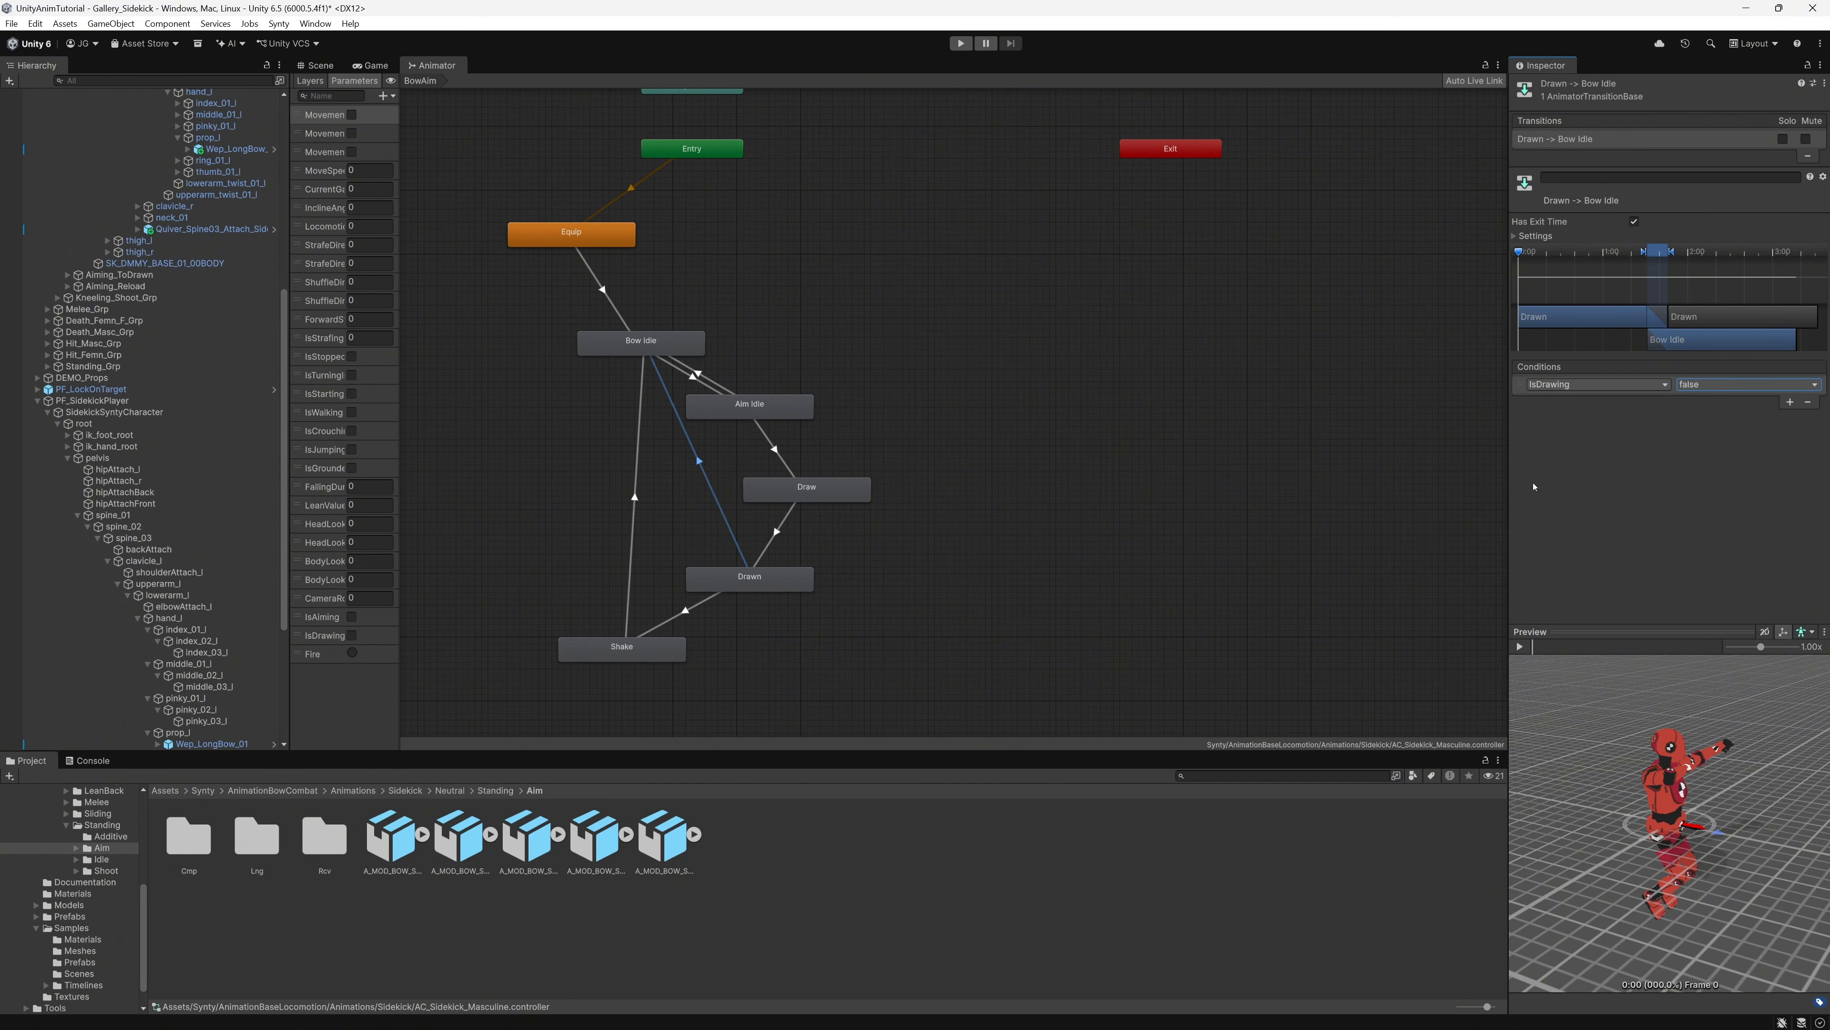
left_click(927, 538)
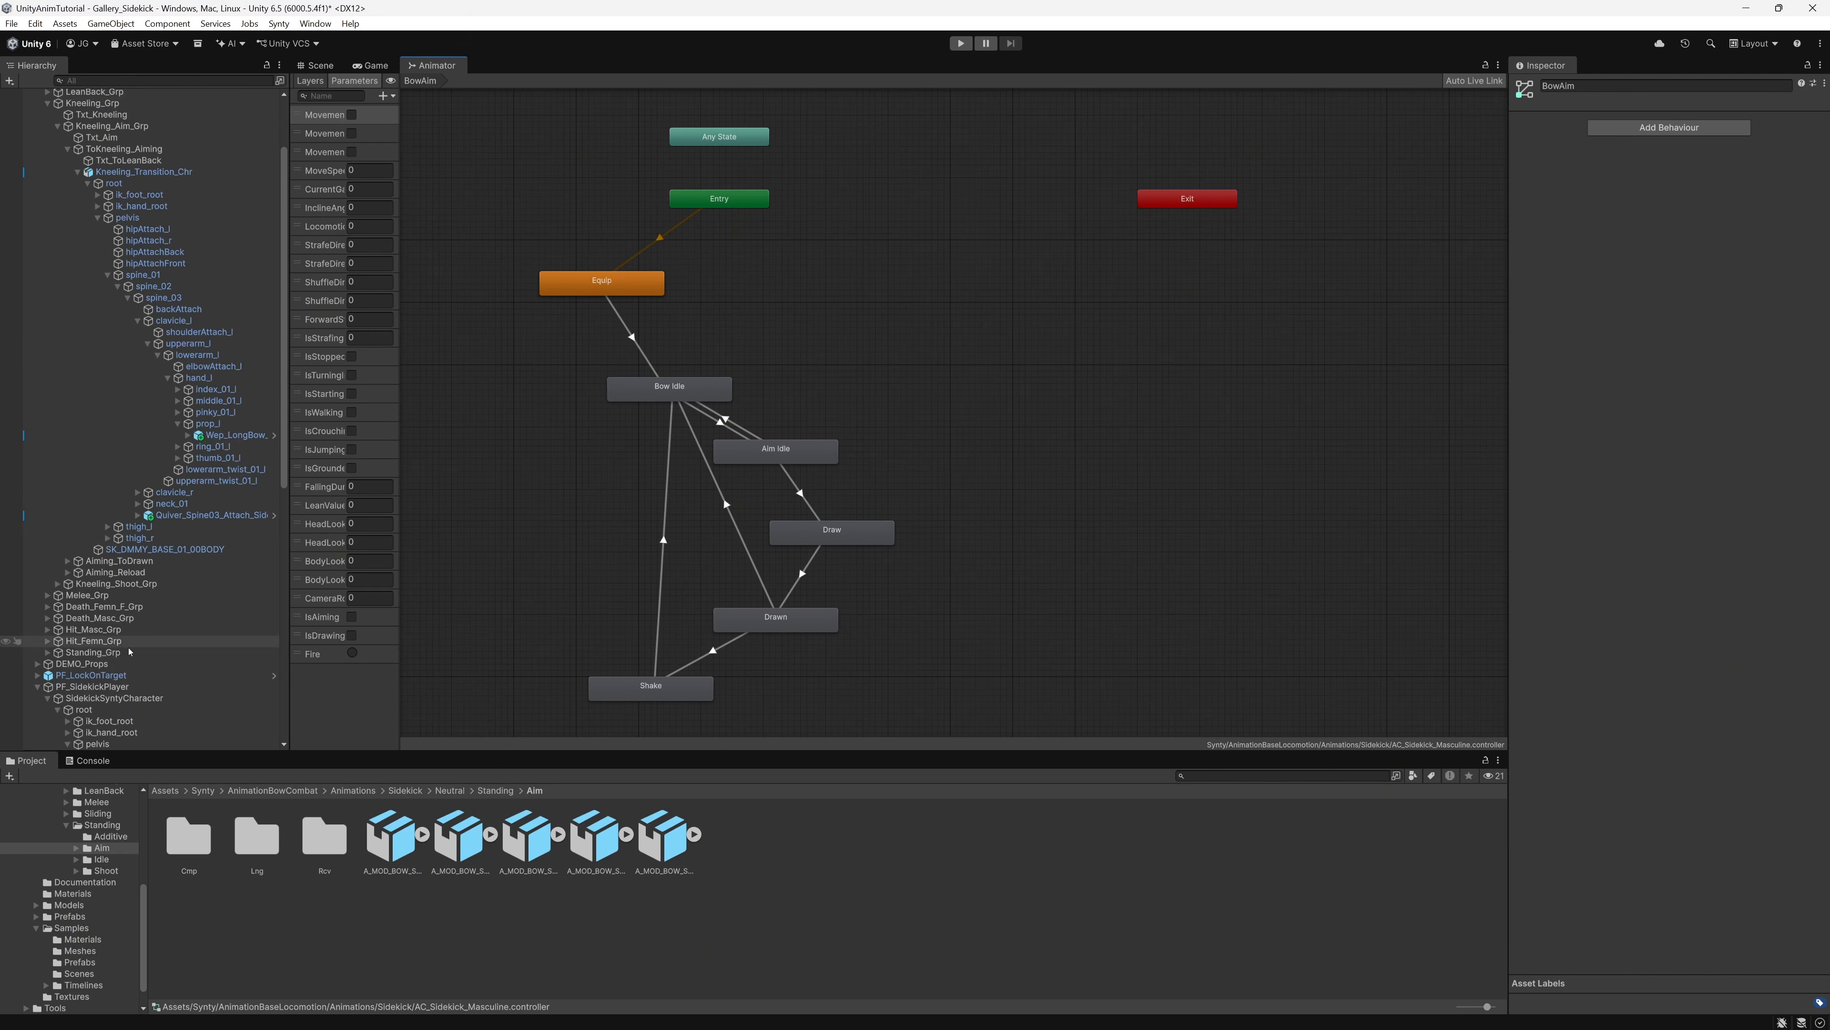
Step: On PF_SyntyCamera, set the Camera Horizontal Offset to 0.35 and enable Hide Cursor
left_click(49, 698)
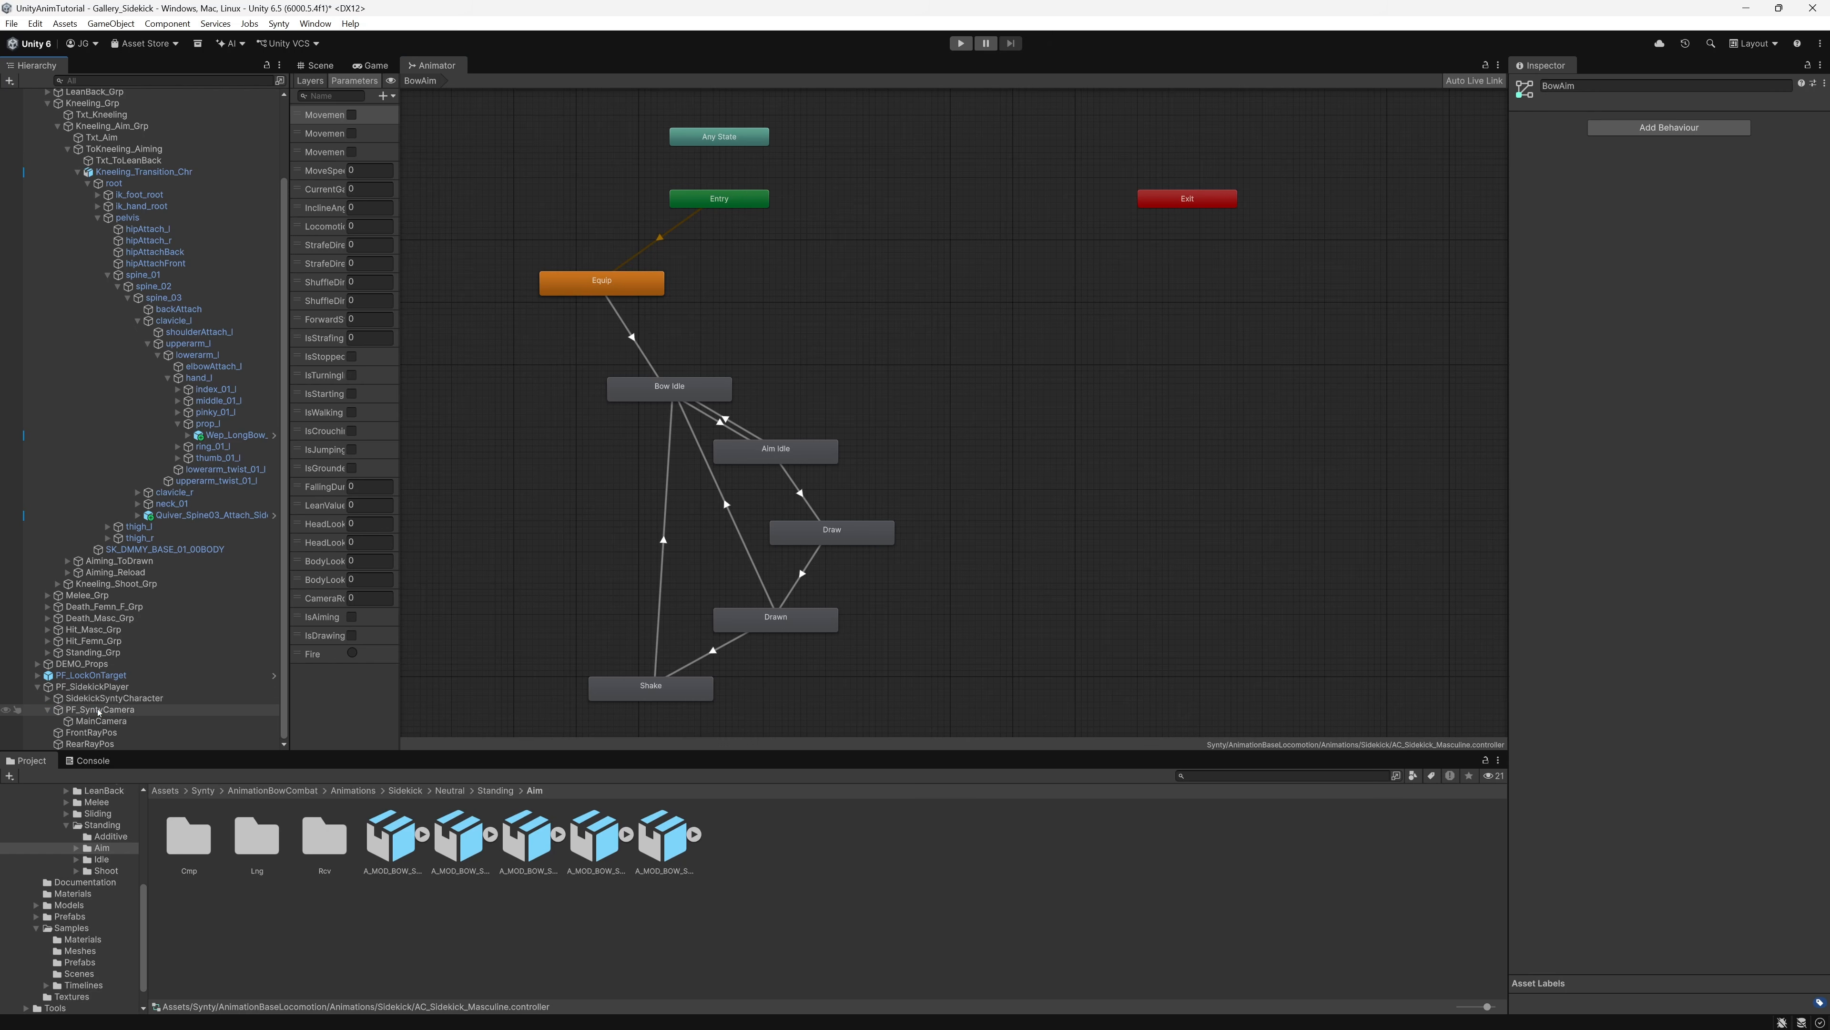
left_click(99, 710)
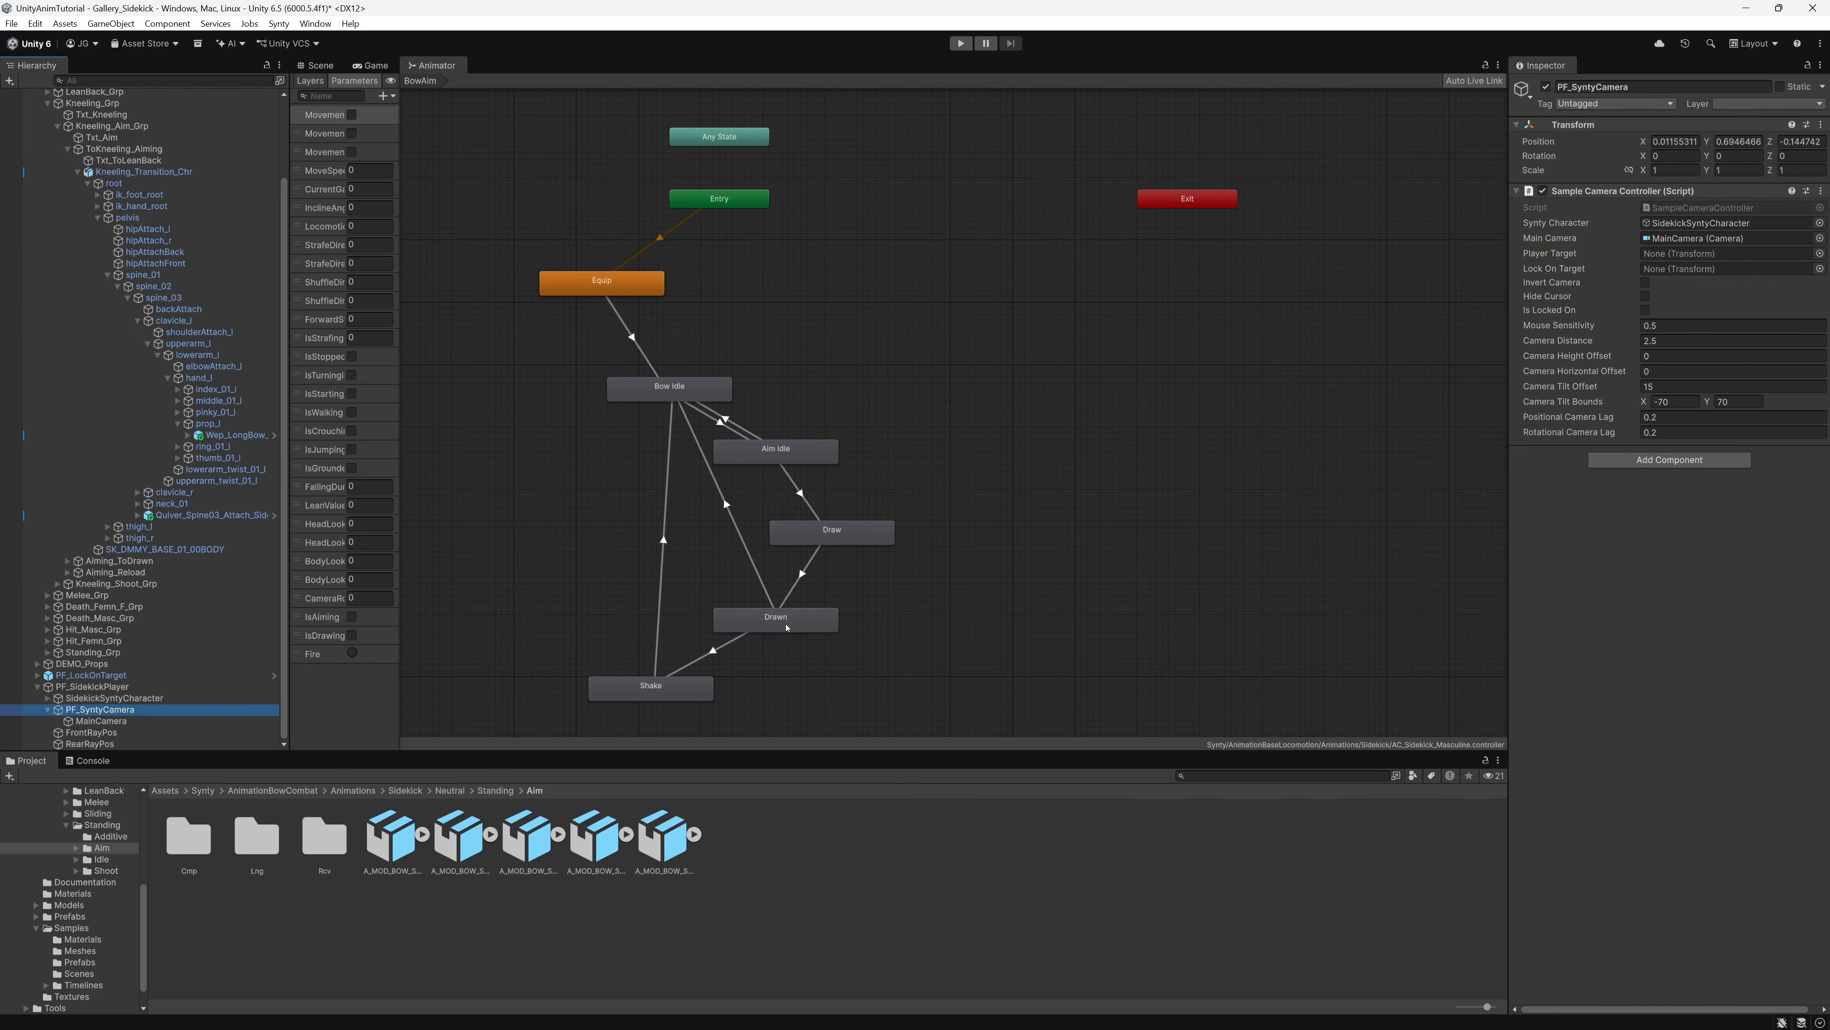
left_click(1661, 370)
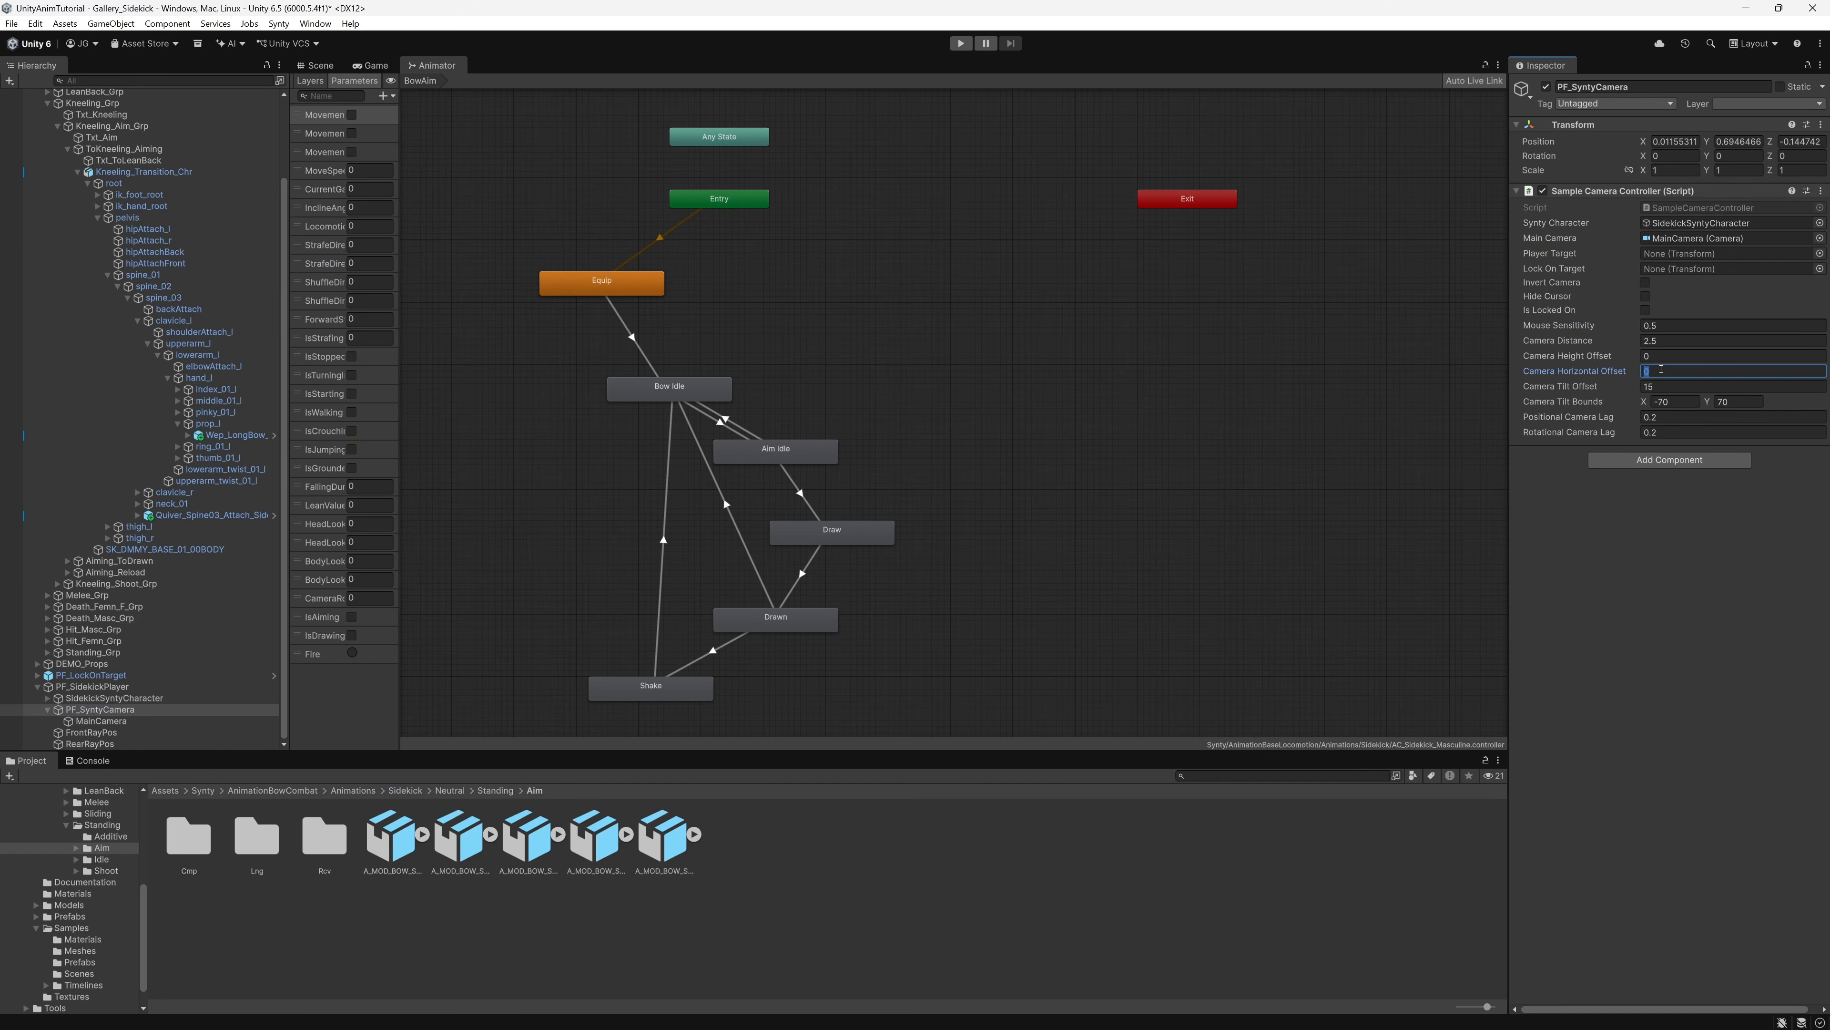
type("0.35")
left_click(1645, 297)
Step: Run the game, equip the bow and walk the character around to check the equip and bow idle animations
left_click(960, 43)
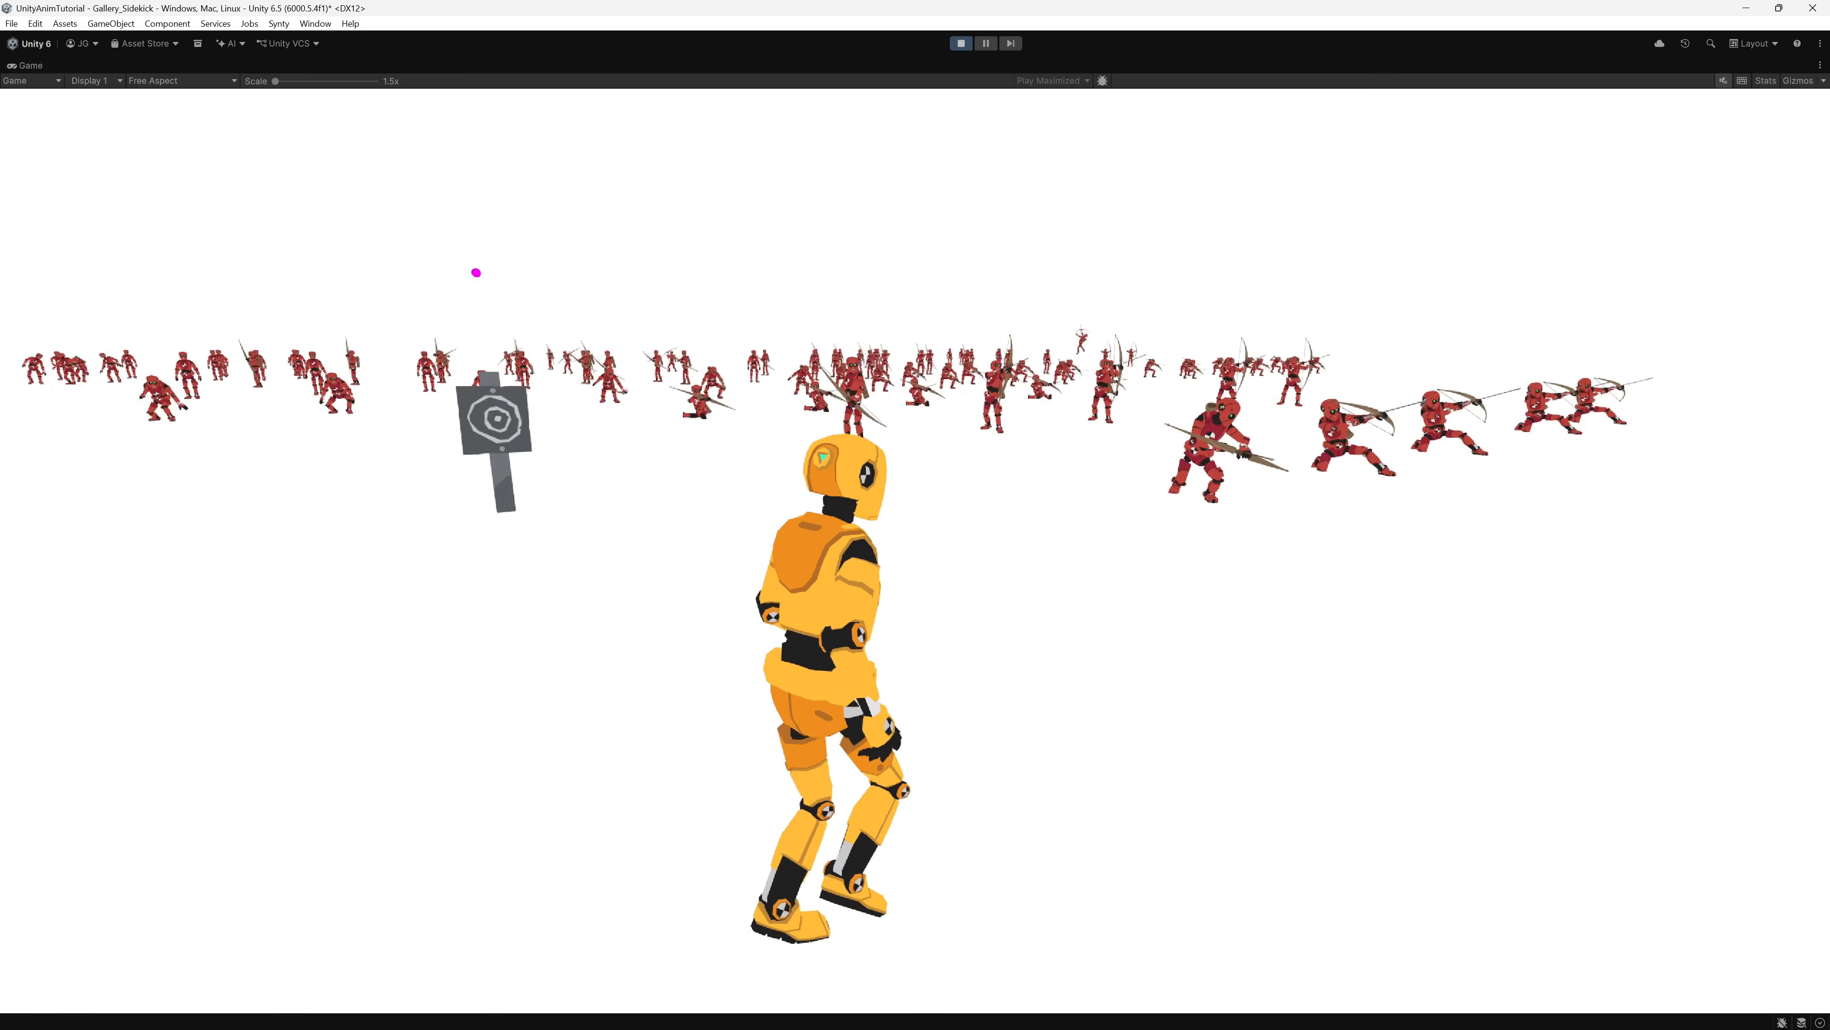
key("s")
key("1")
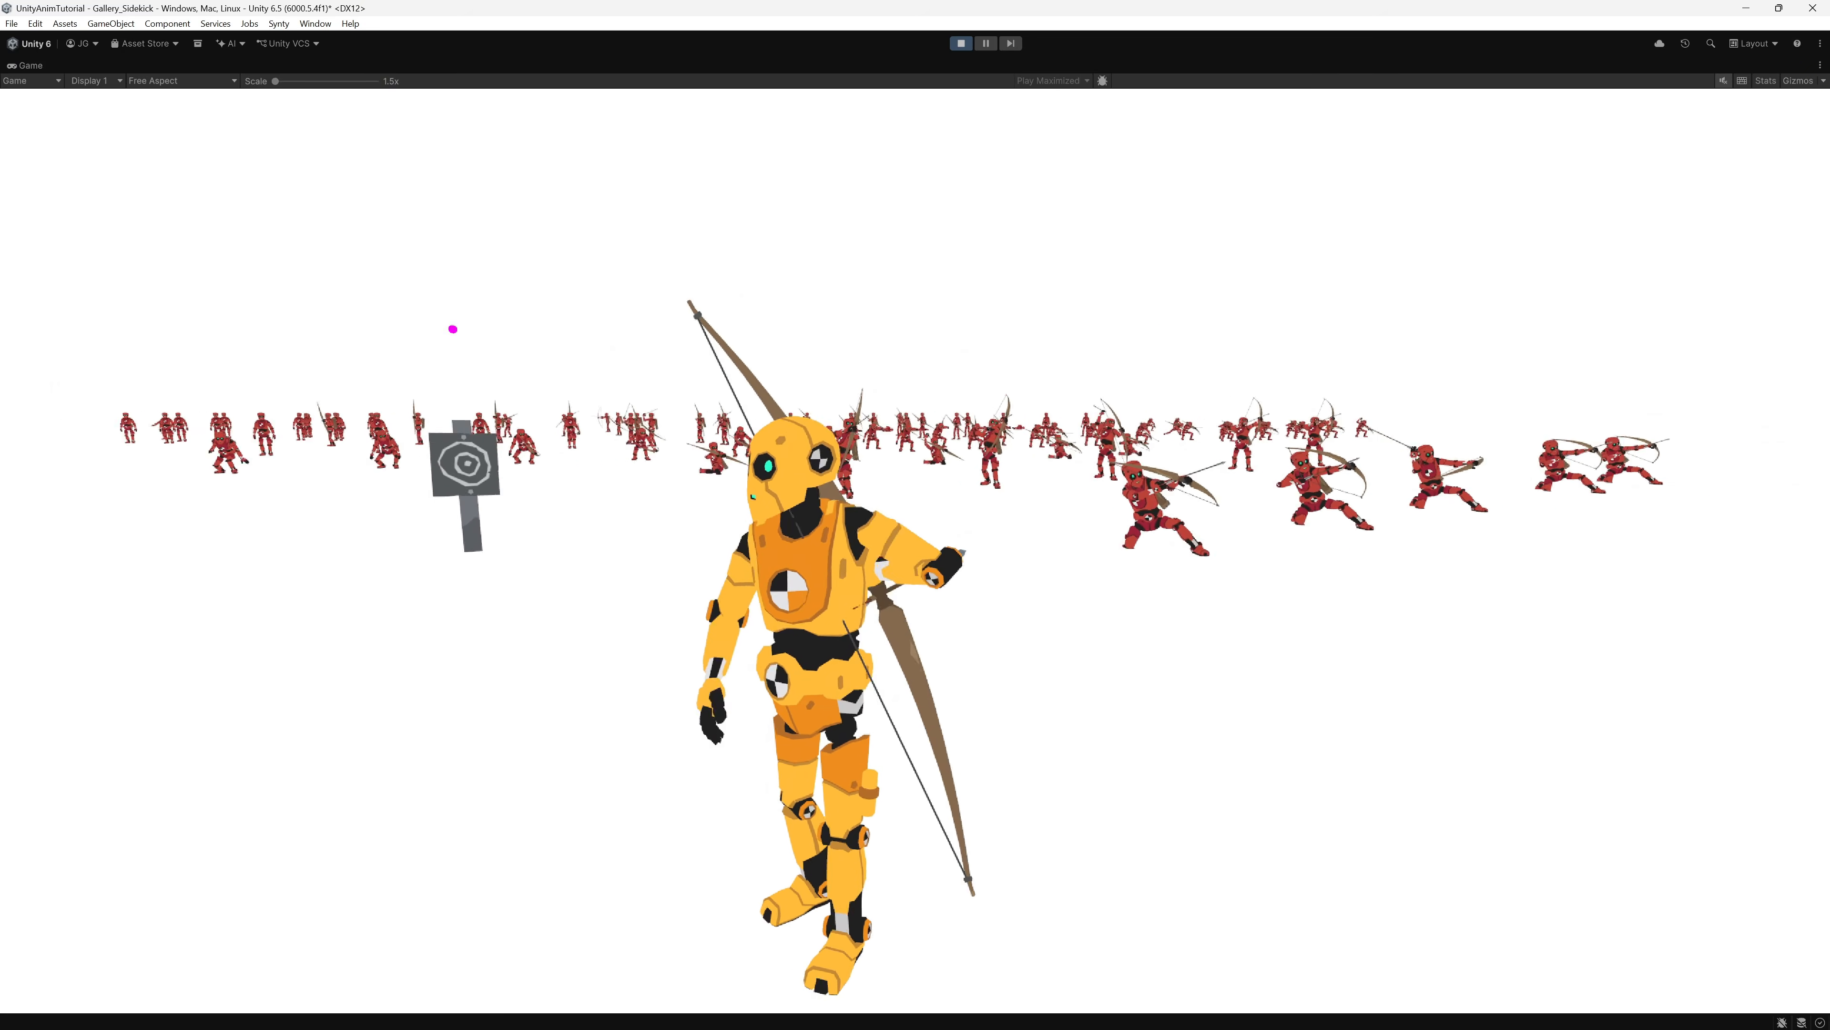
key("w")
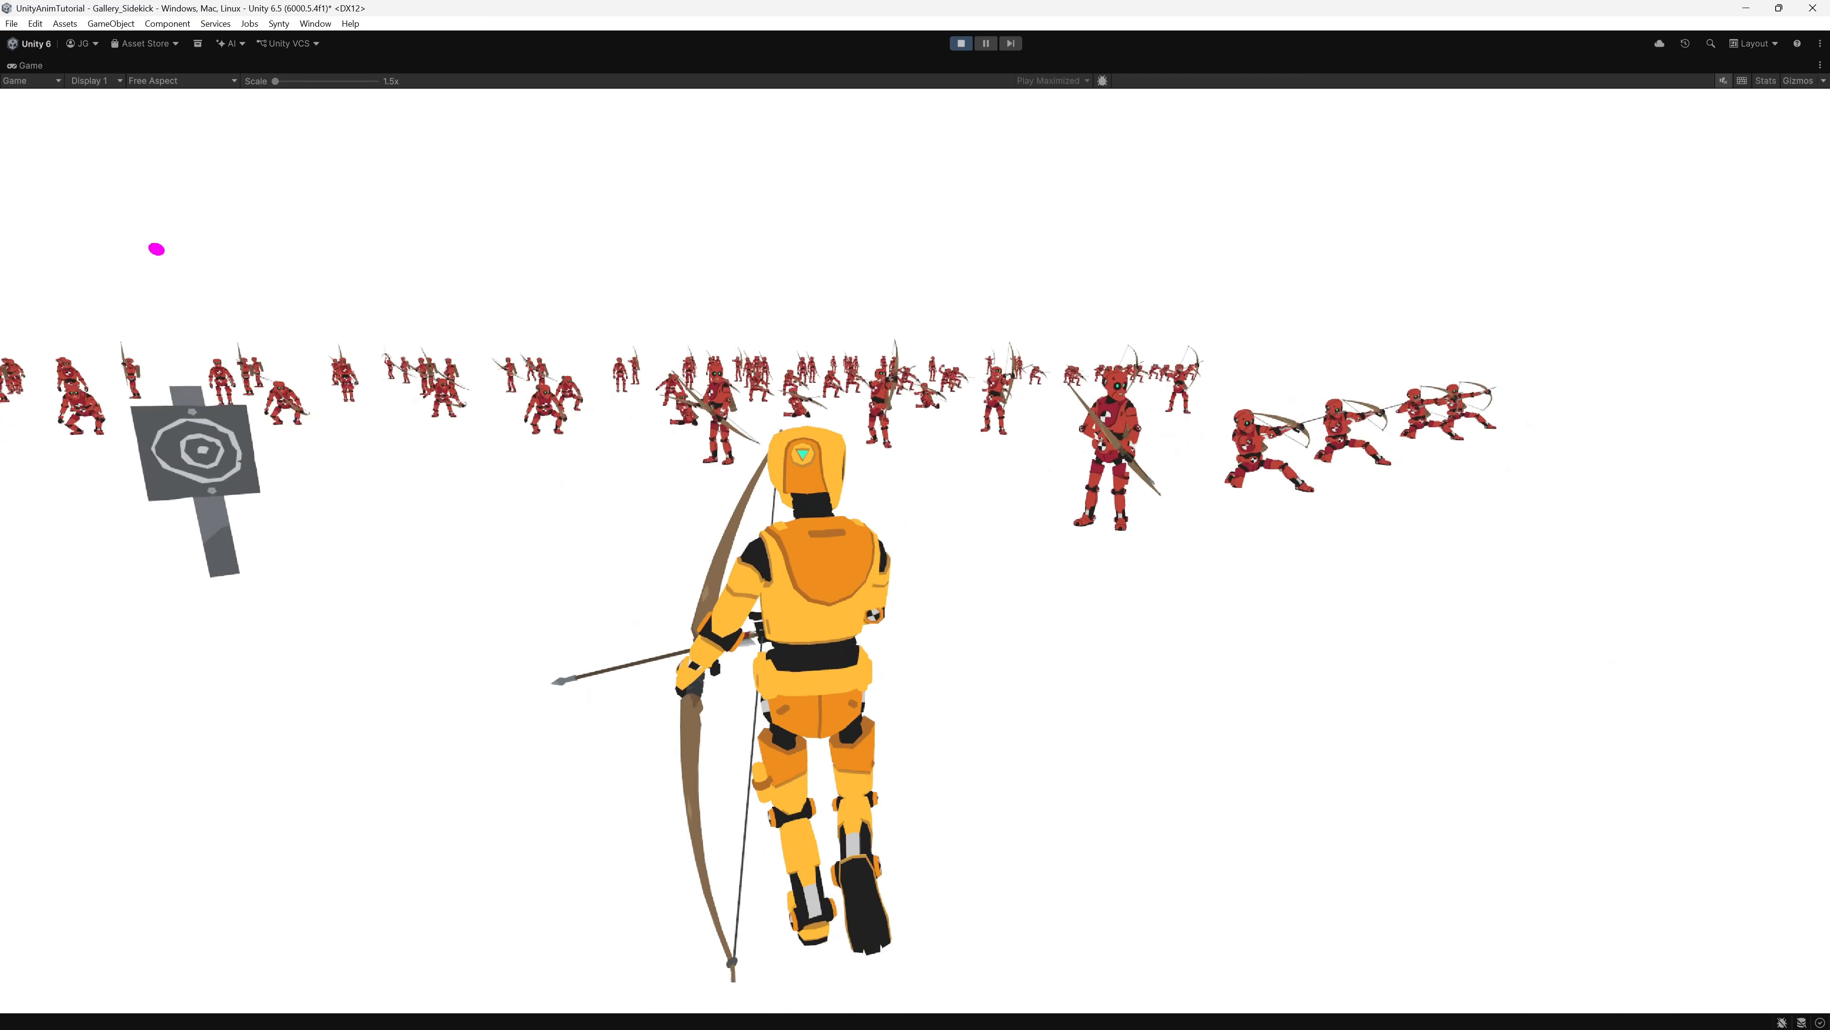
key("s")
key("d")
key("w")
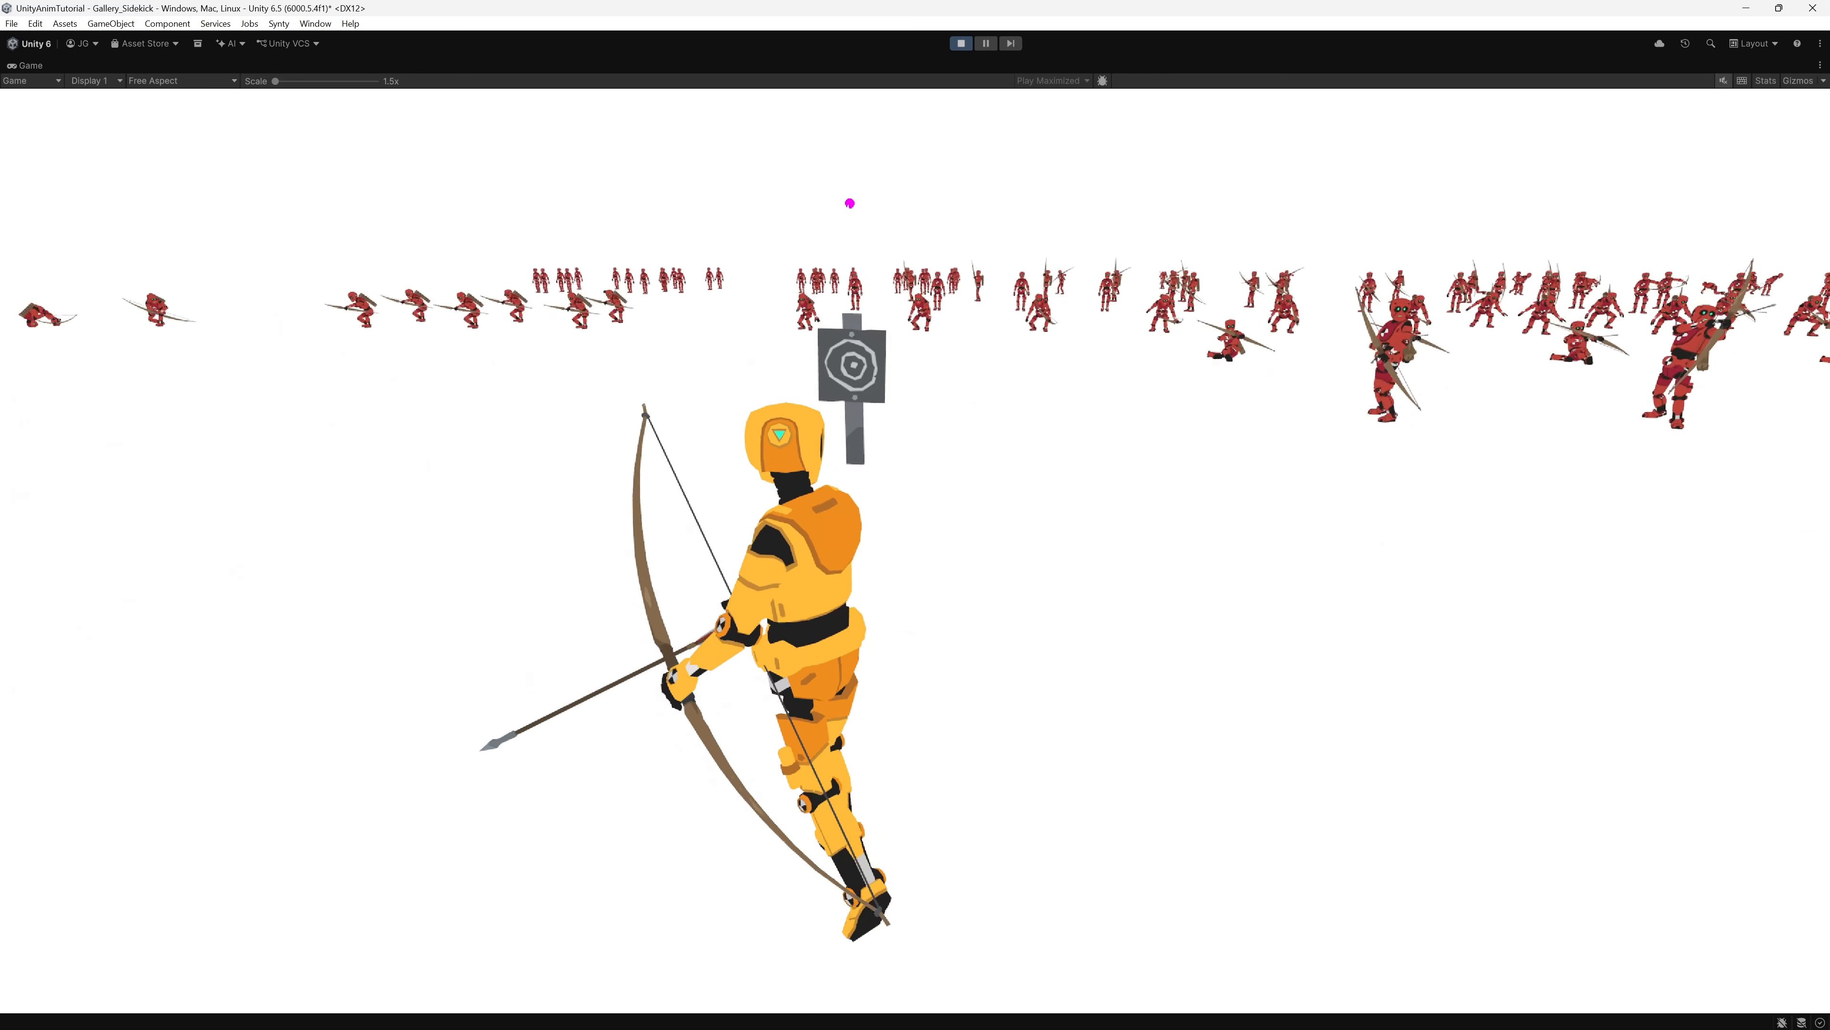
Step: Test aiming and drawing the bow while moving the character in several directions near the target
key("d")
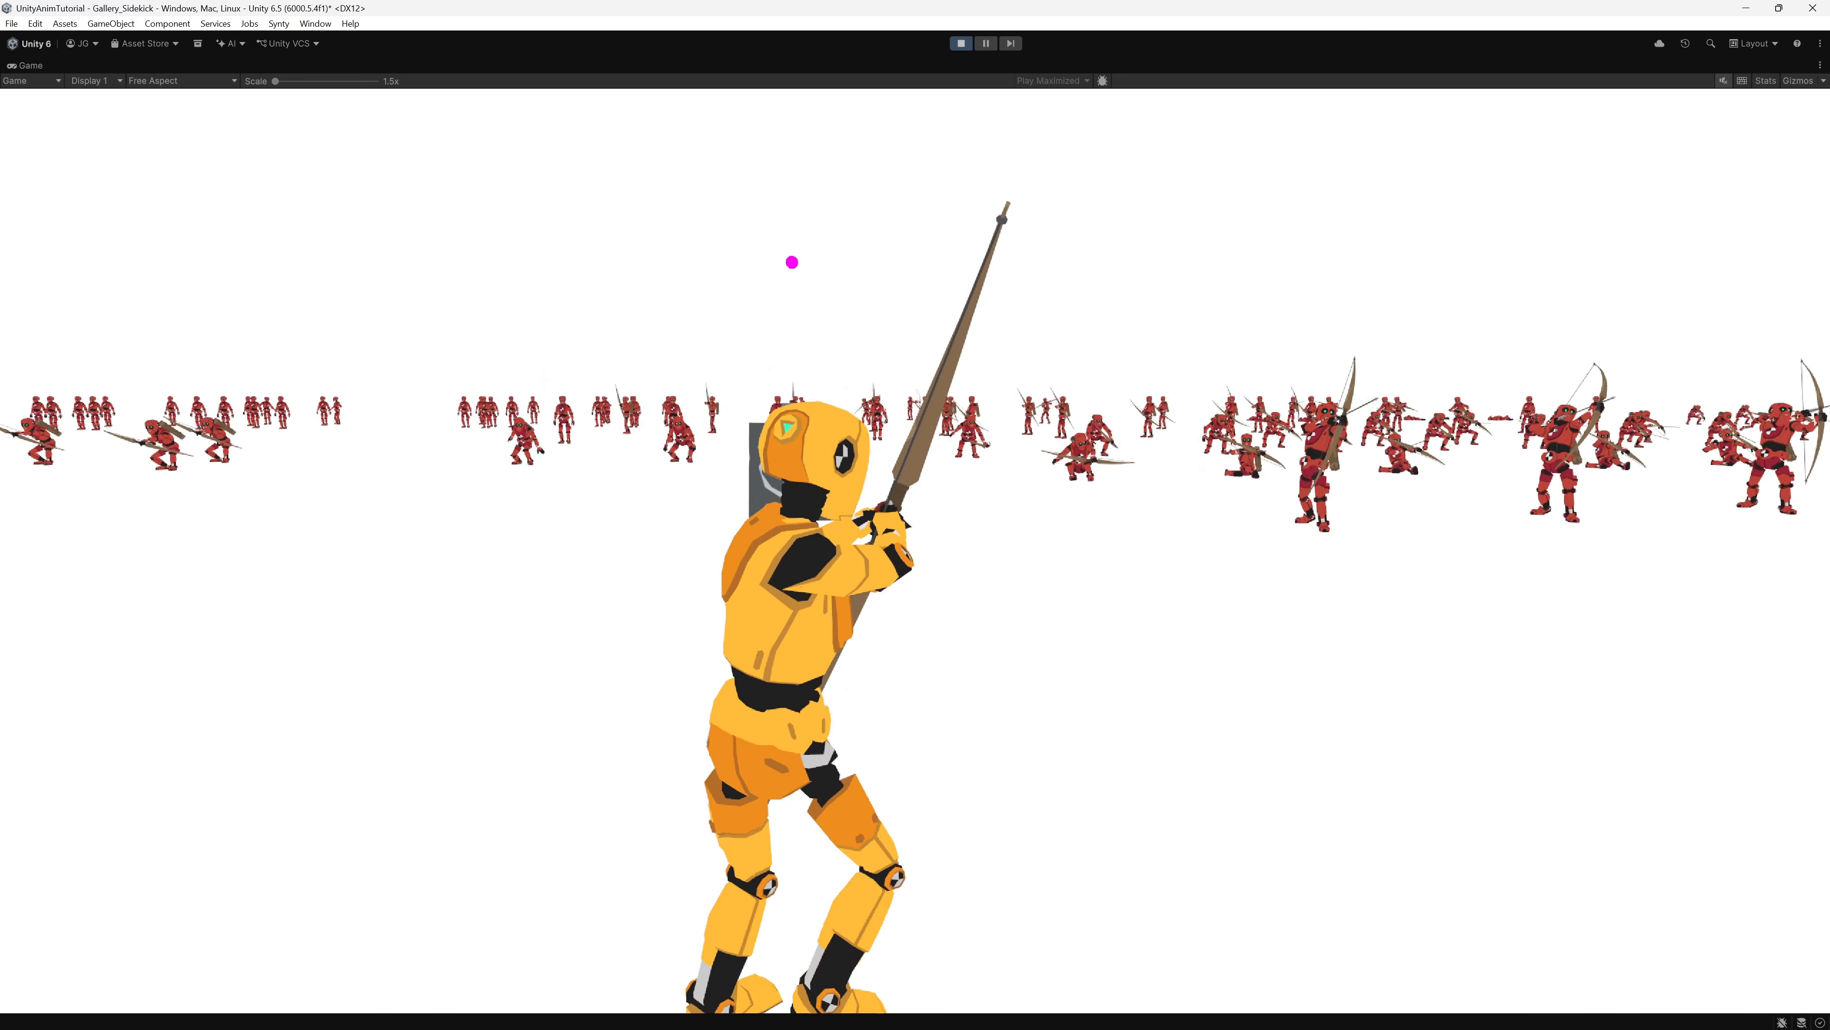
key("d")
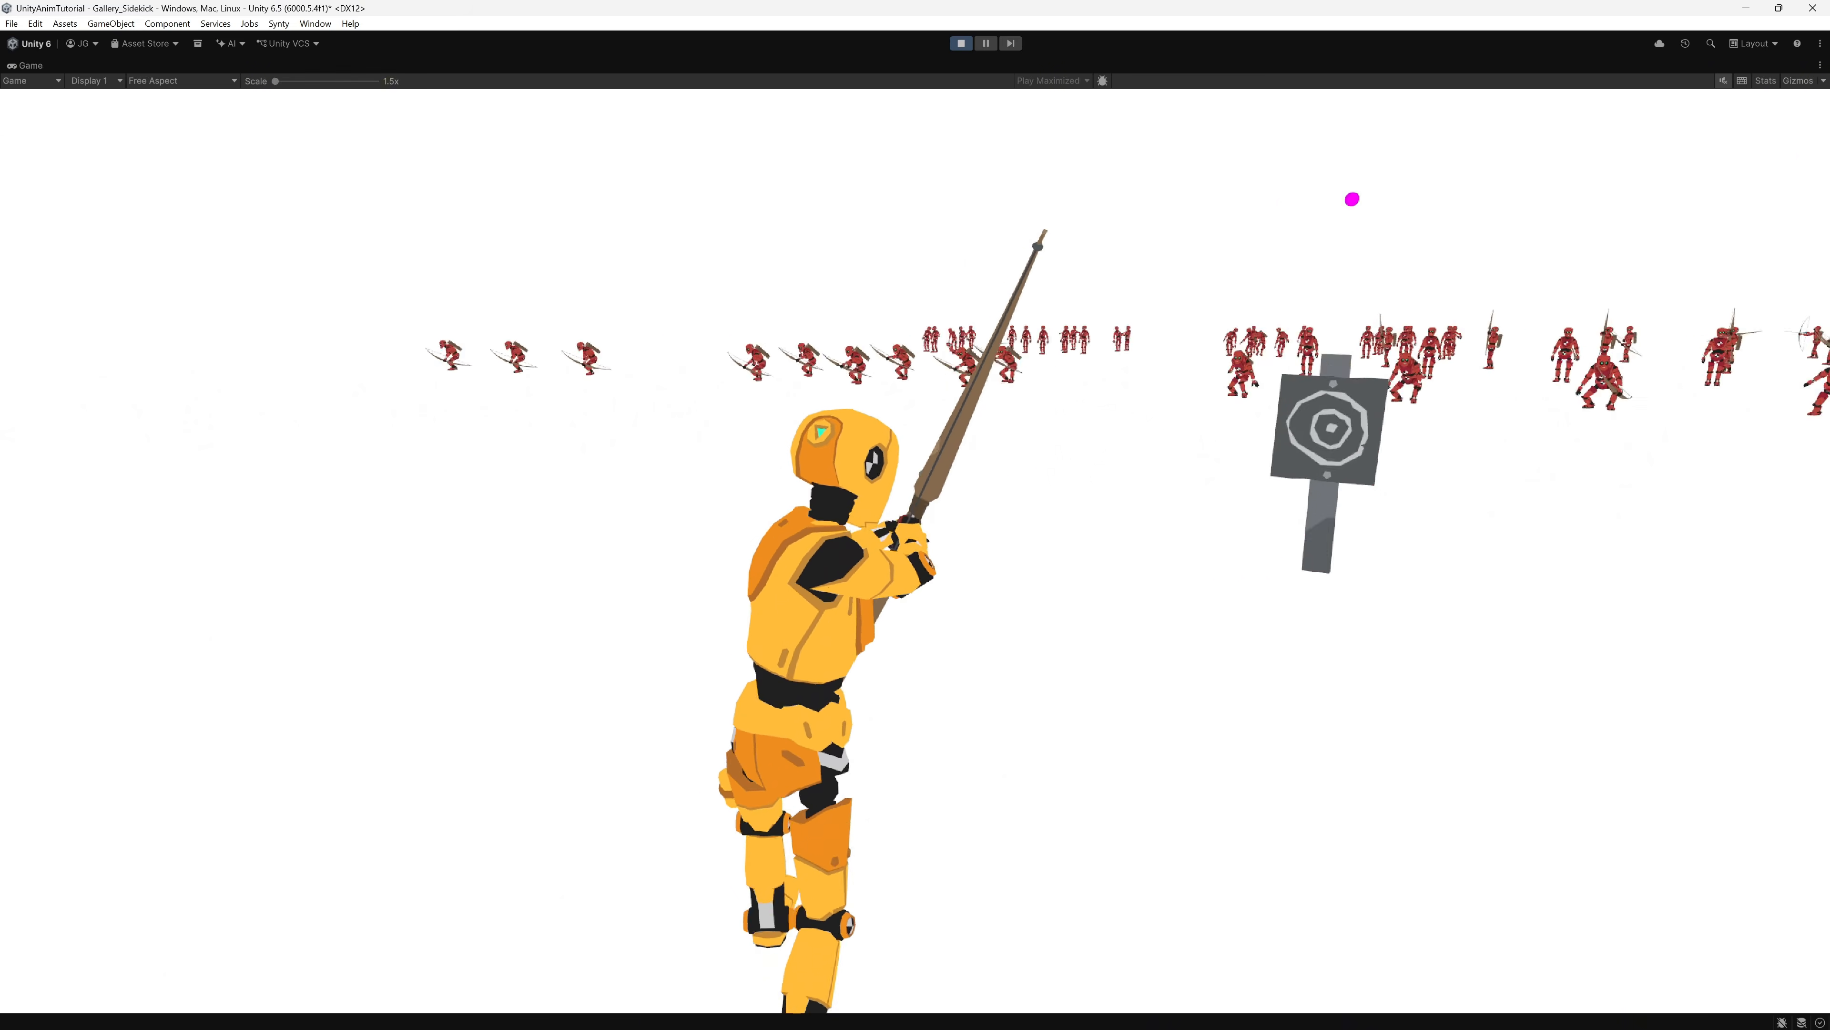
key("a")
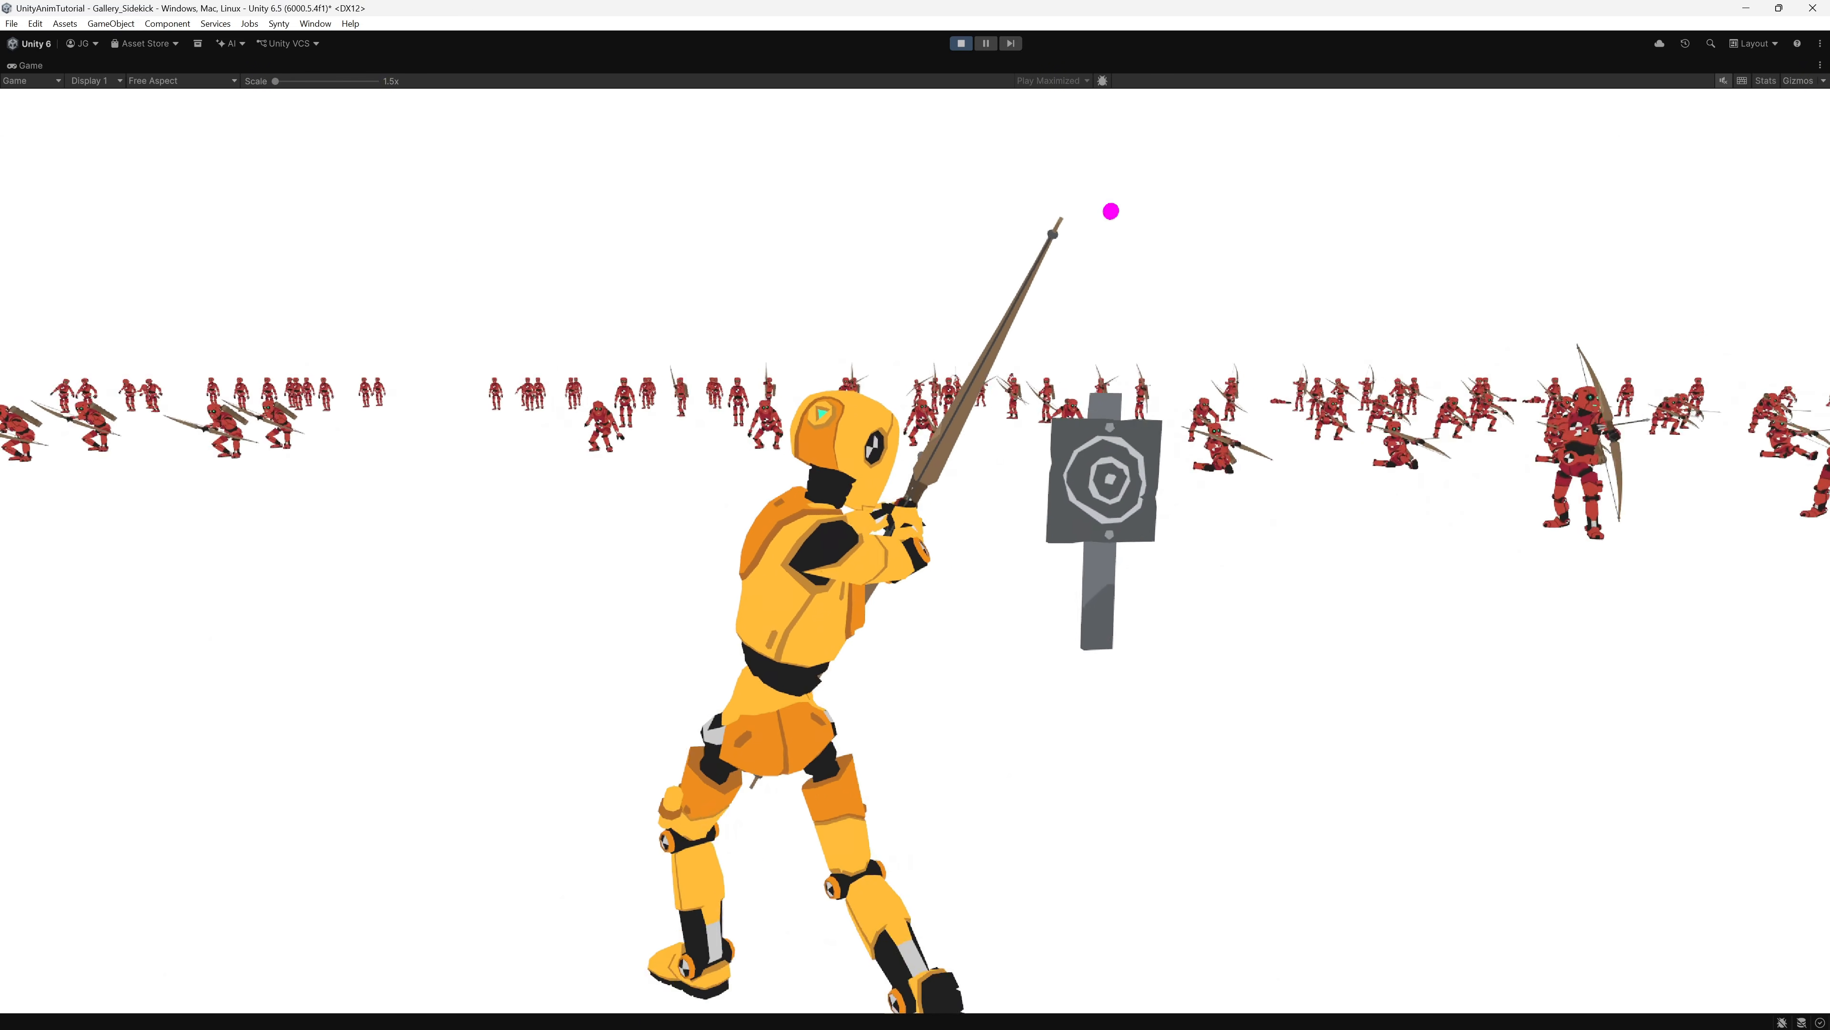
key("a")
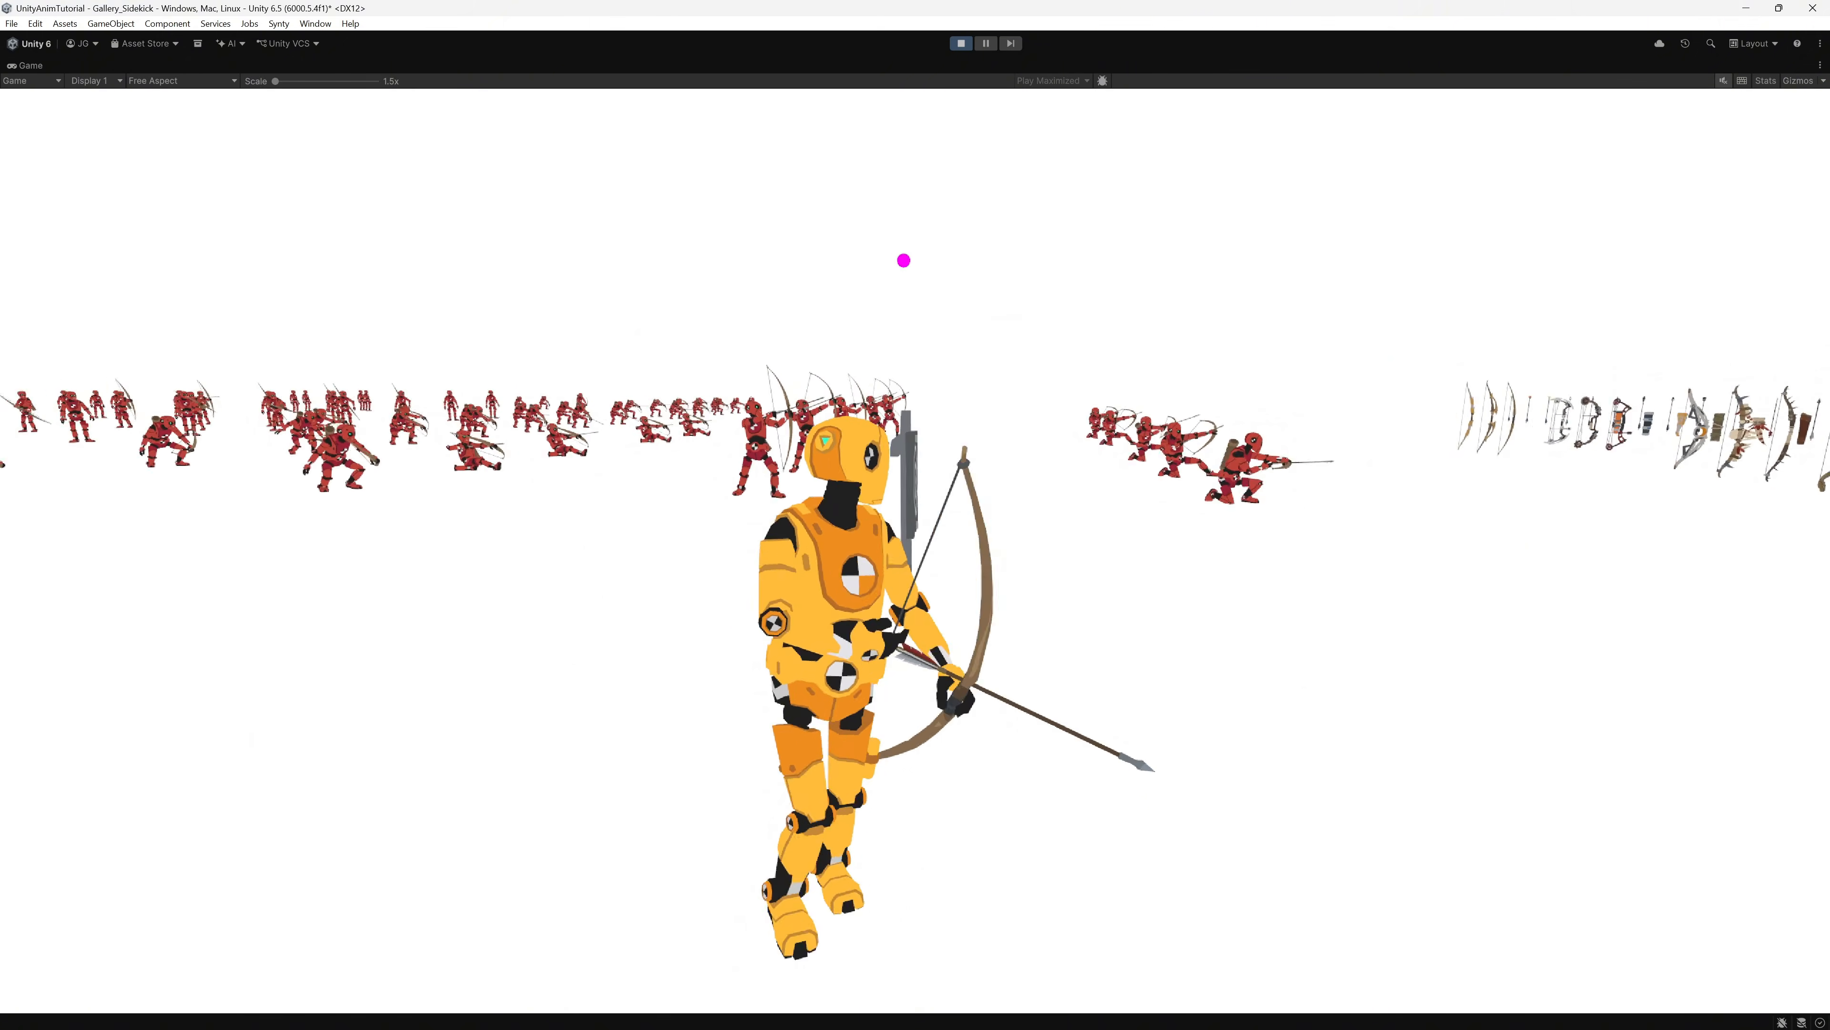
key("w")
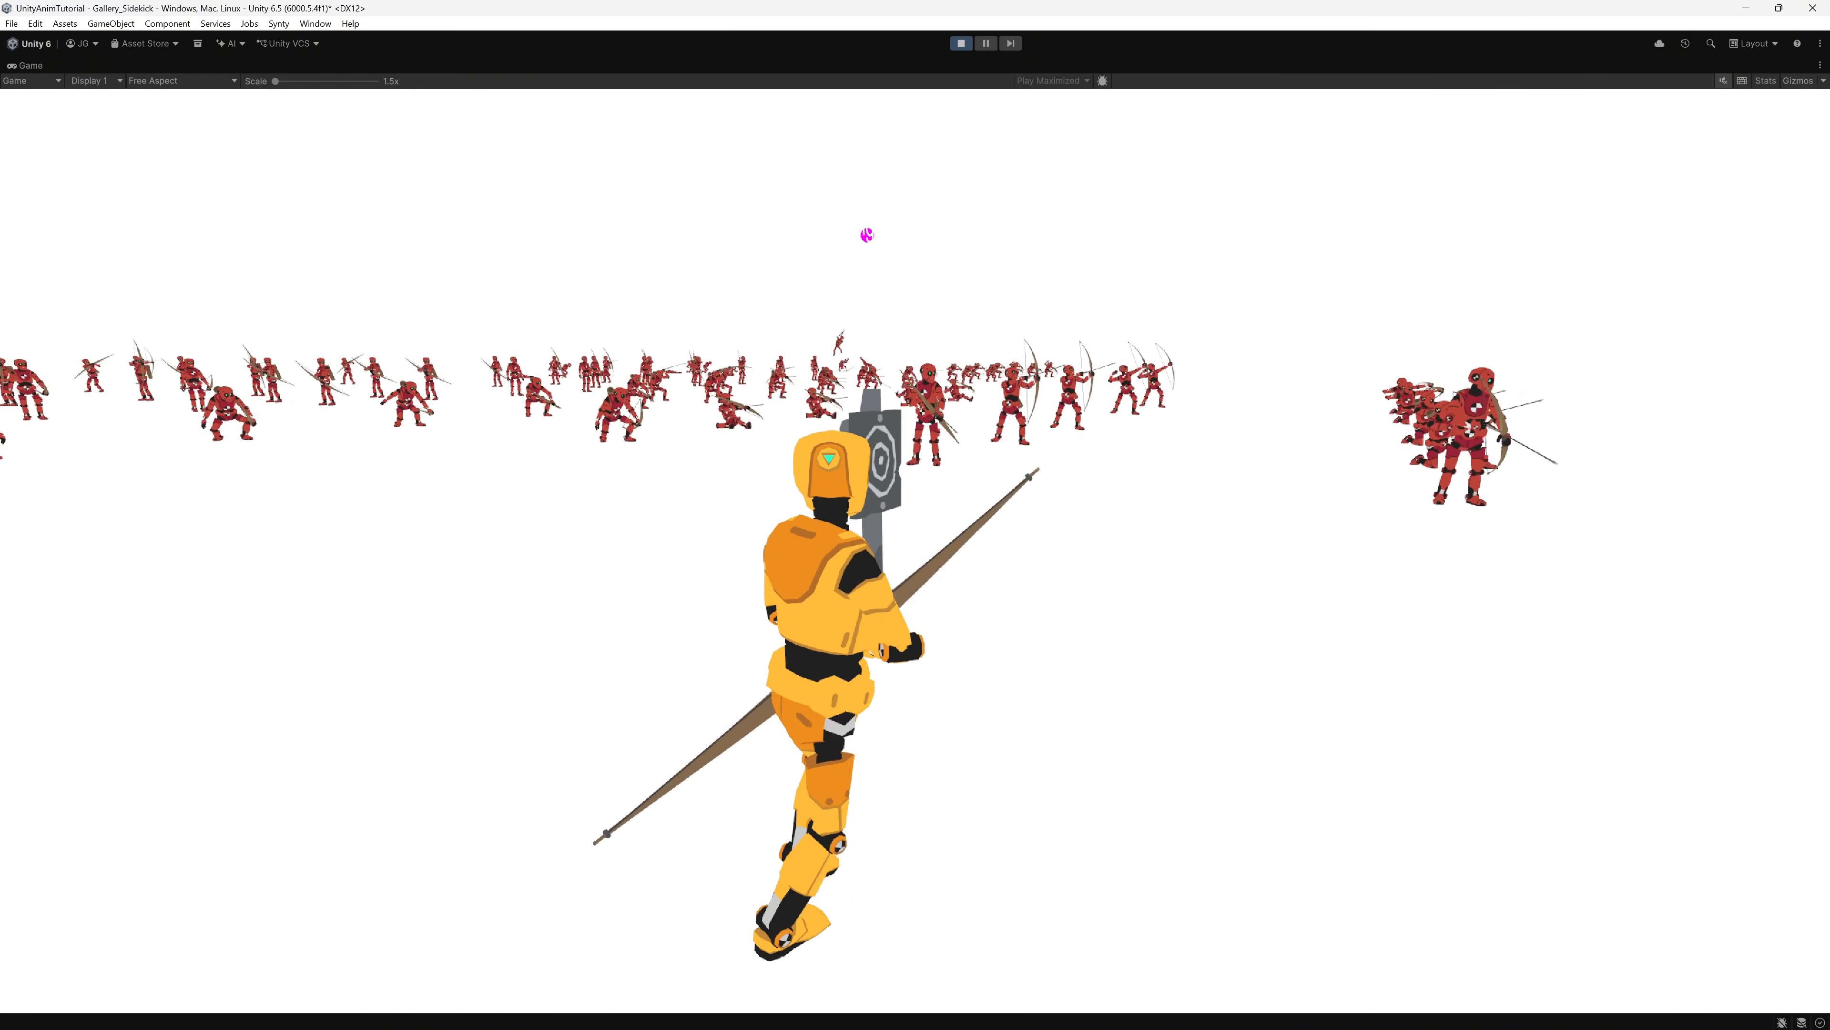
key("w")
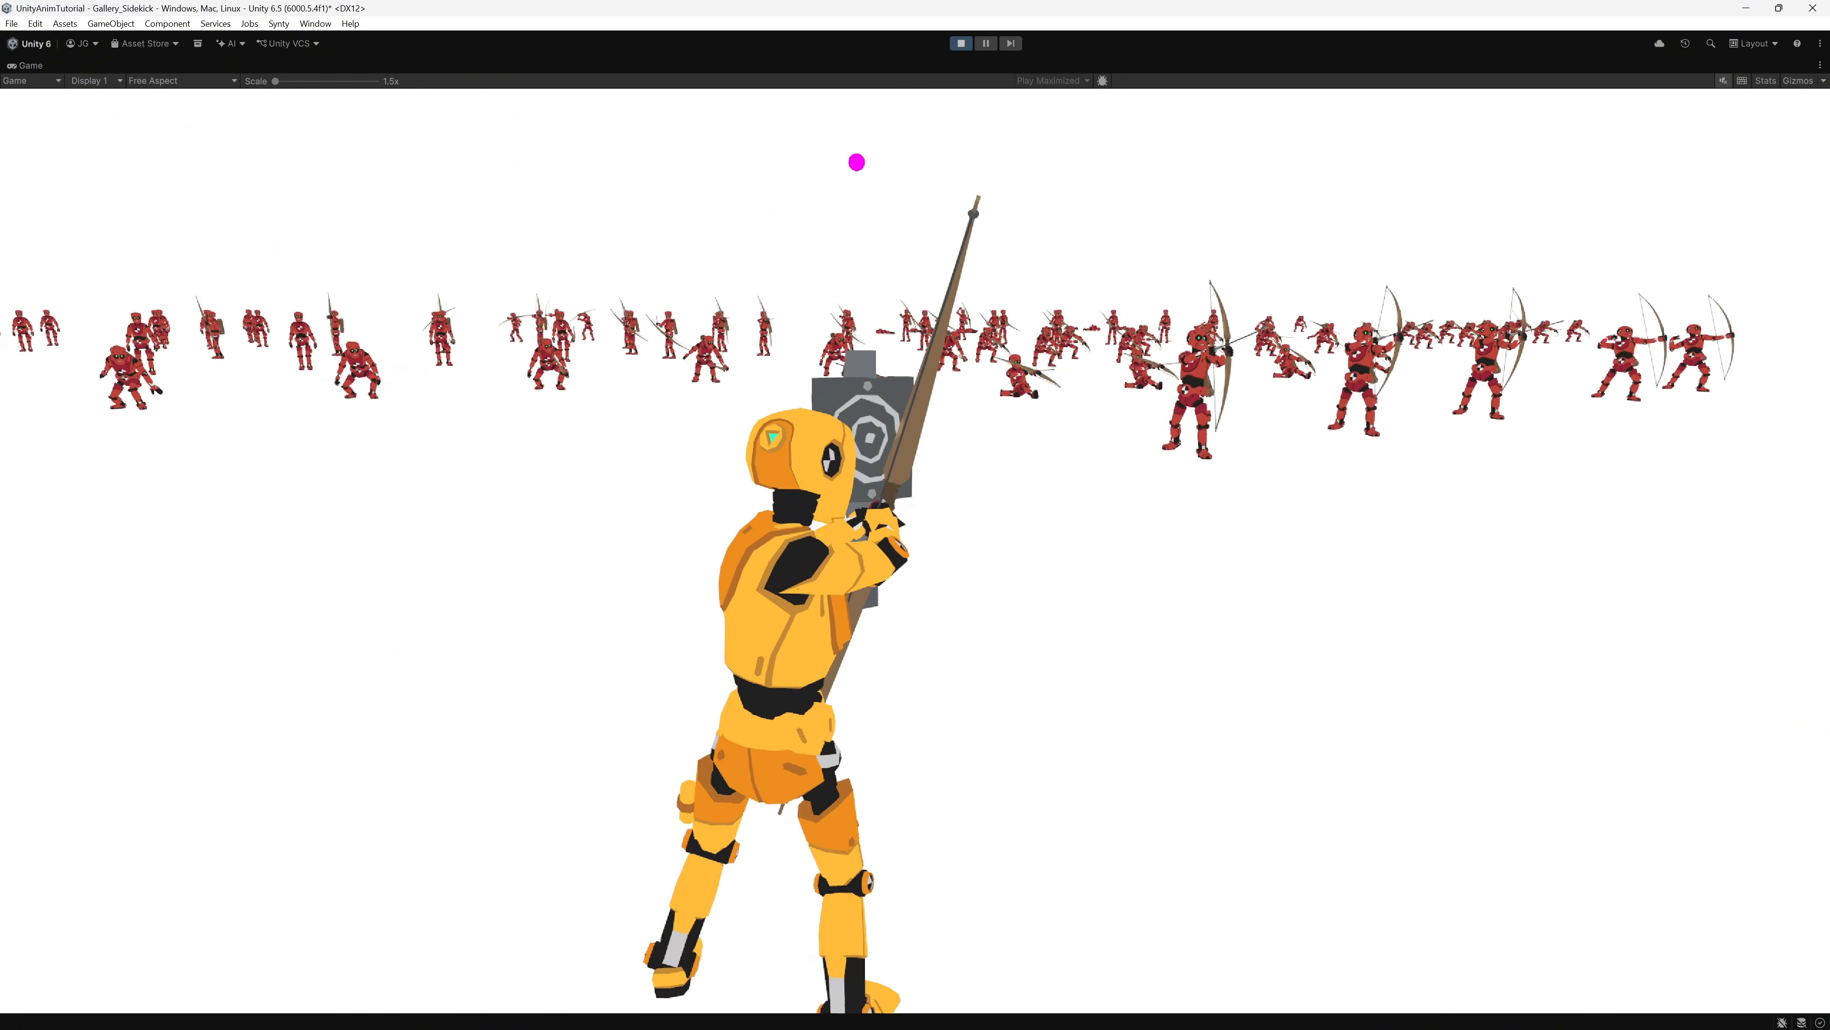
key("a")
key("d")
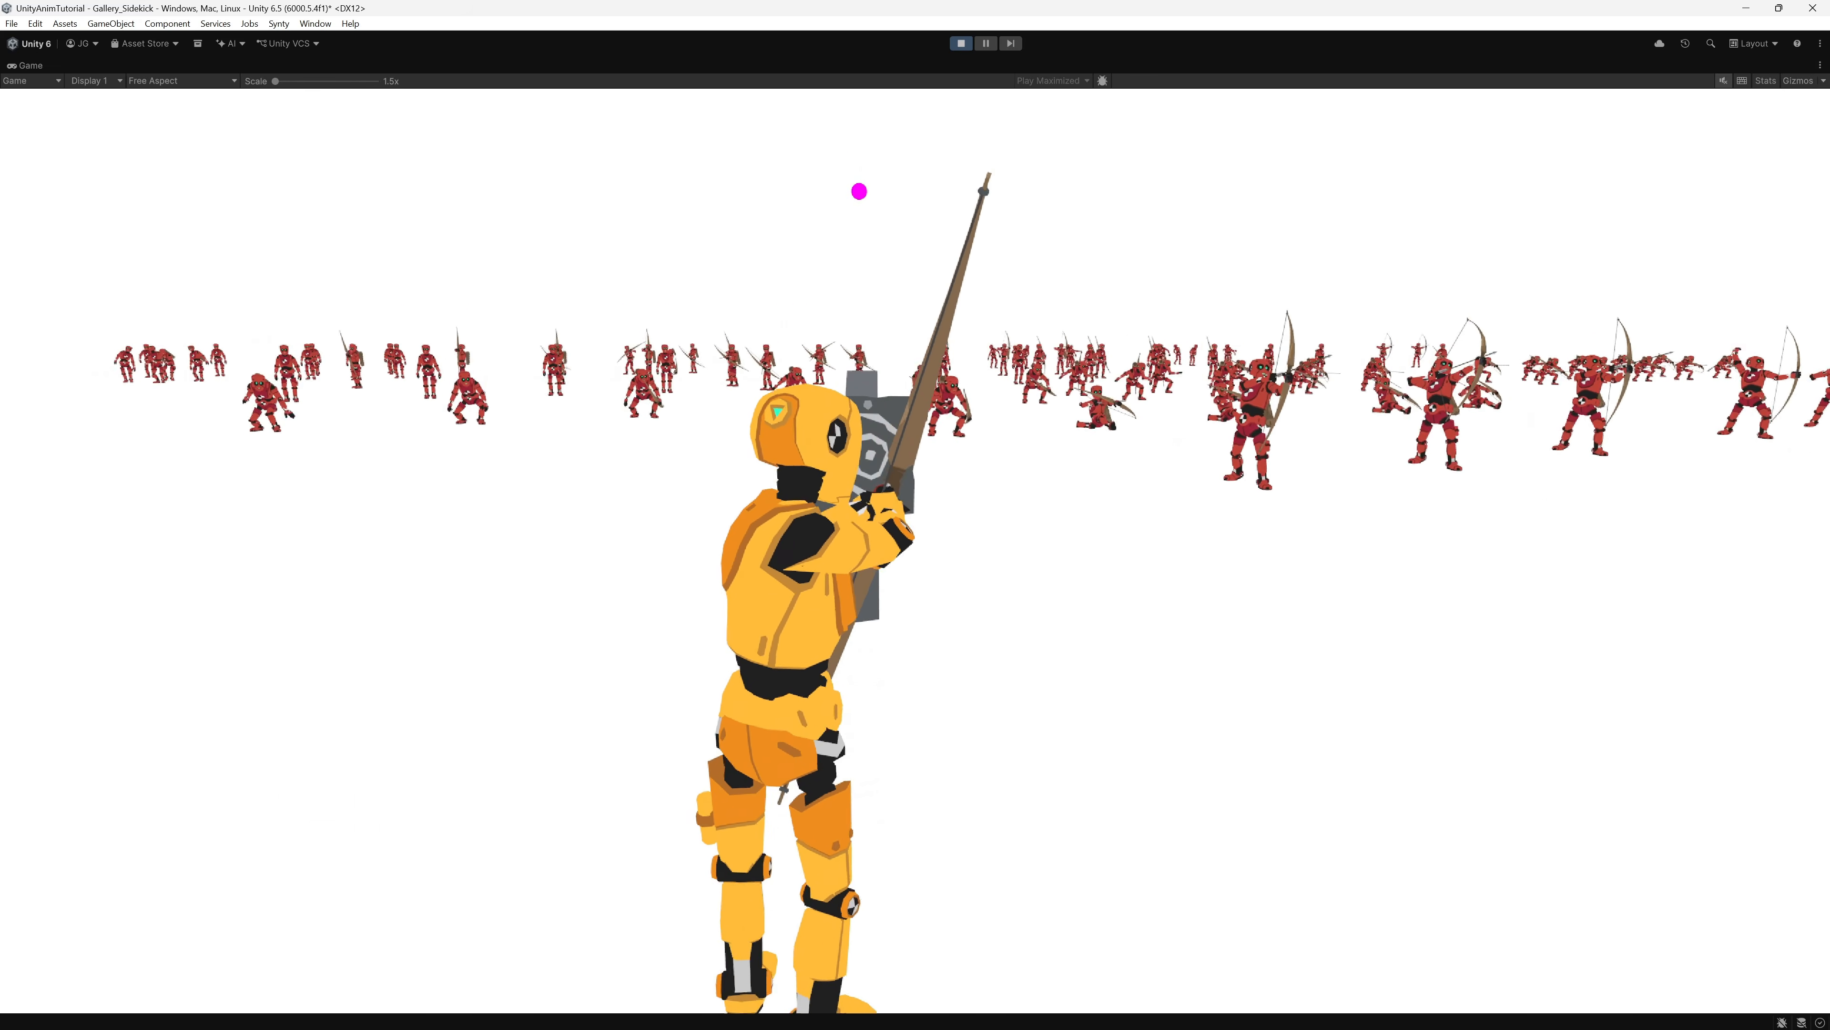
key("w")
key("s")
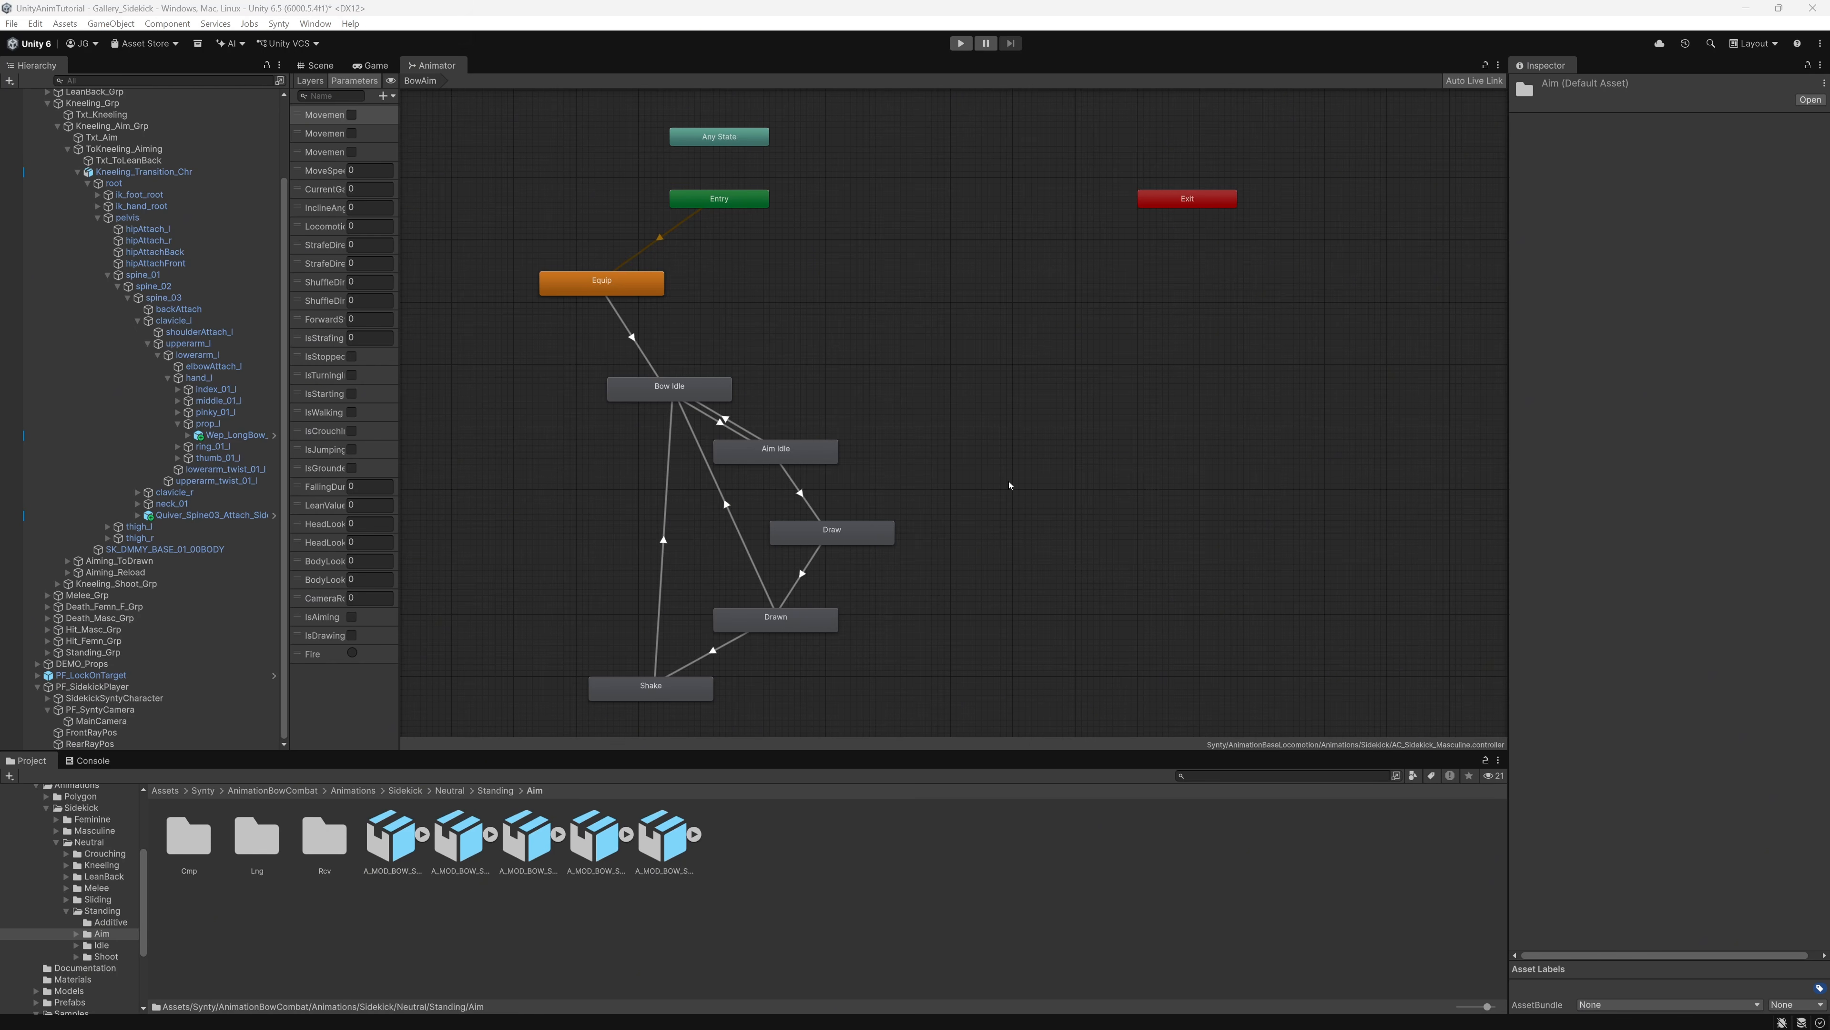
Step: Add A_MOD_BOW_Stand_Shoot_ToAiming_Neut from the Standing/Shoot folder to the BowAim layer and delete the extra state ending in _End
left_click(96, 956)
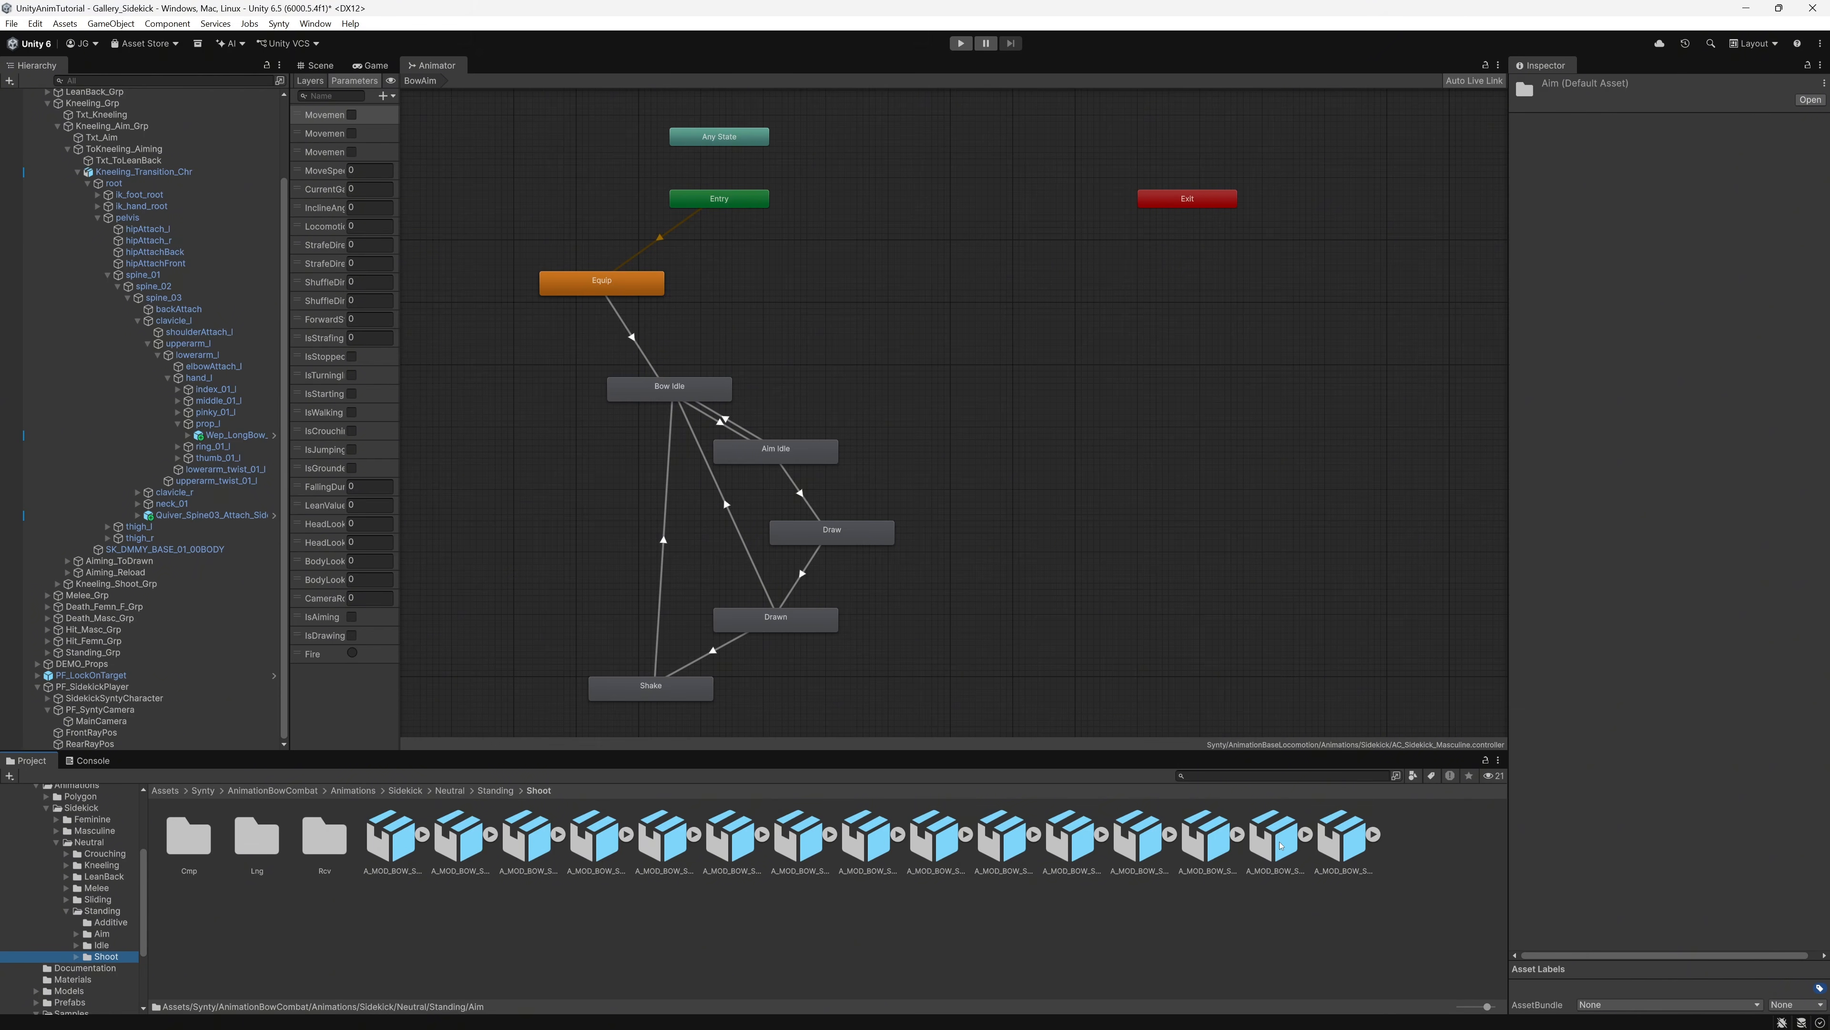
left_click(1277, 839)
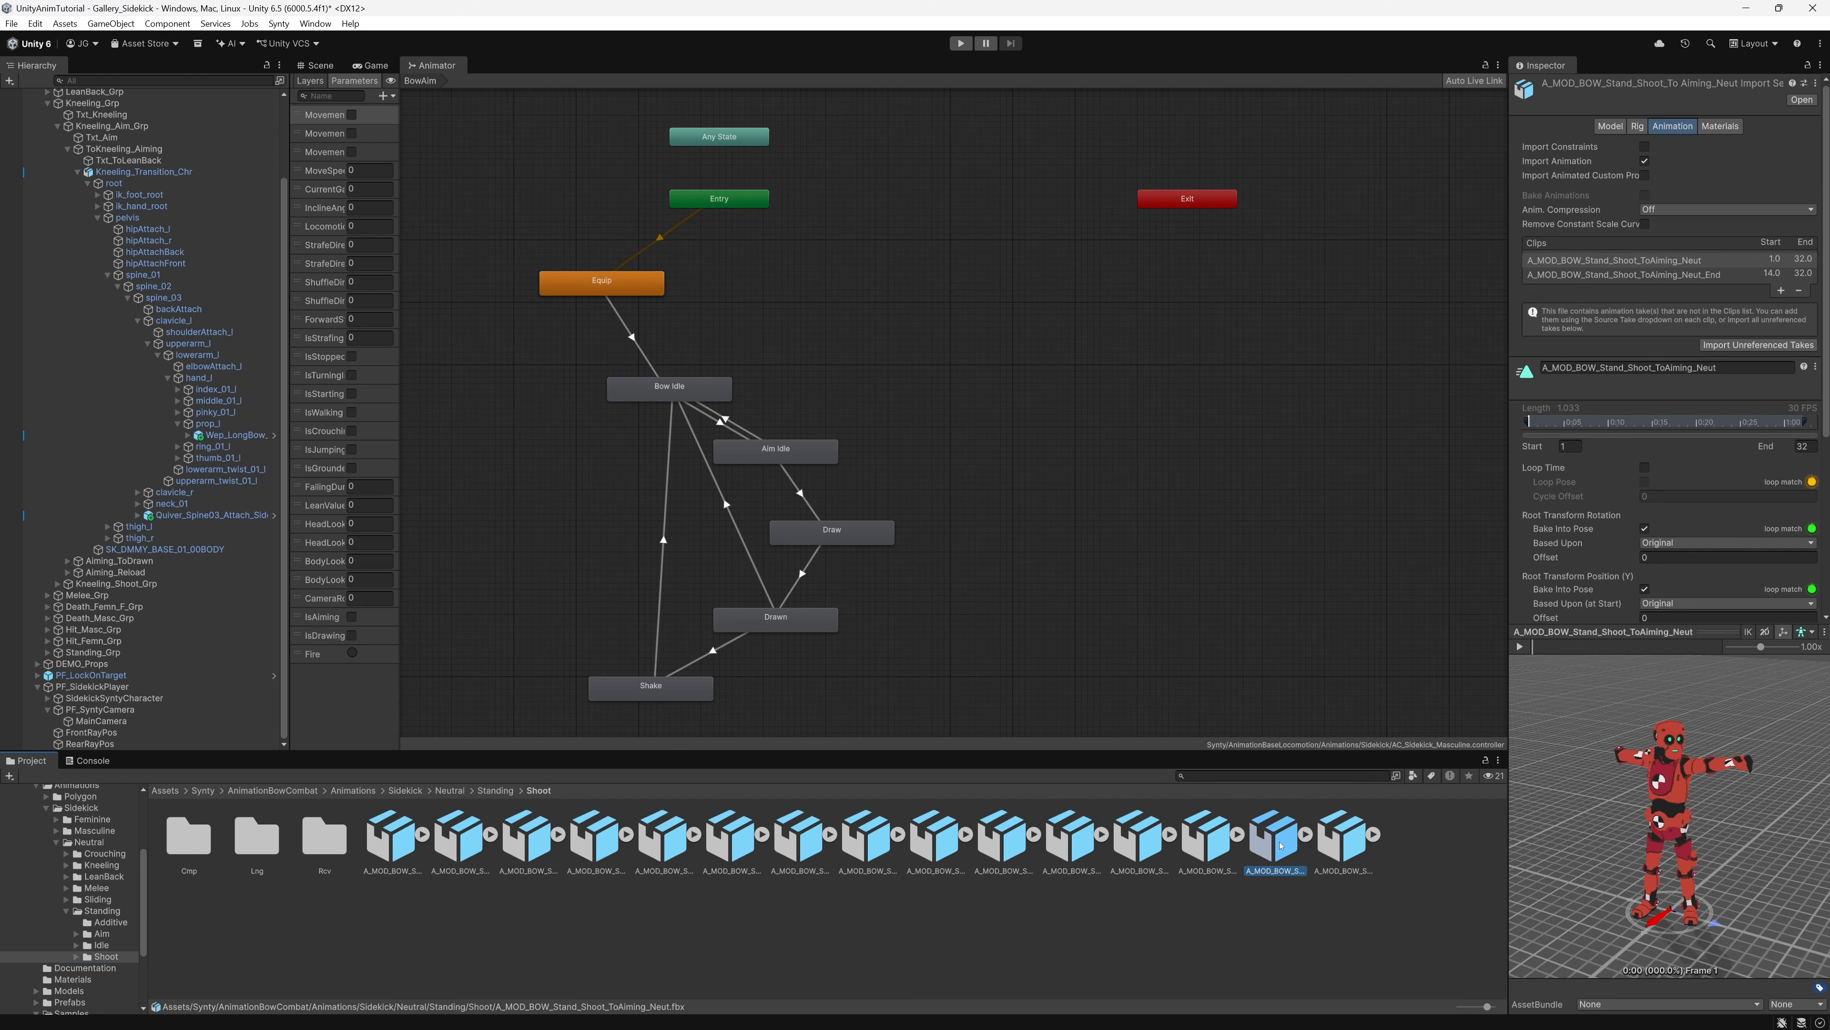
key("Right")
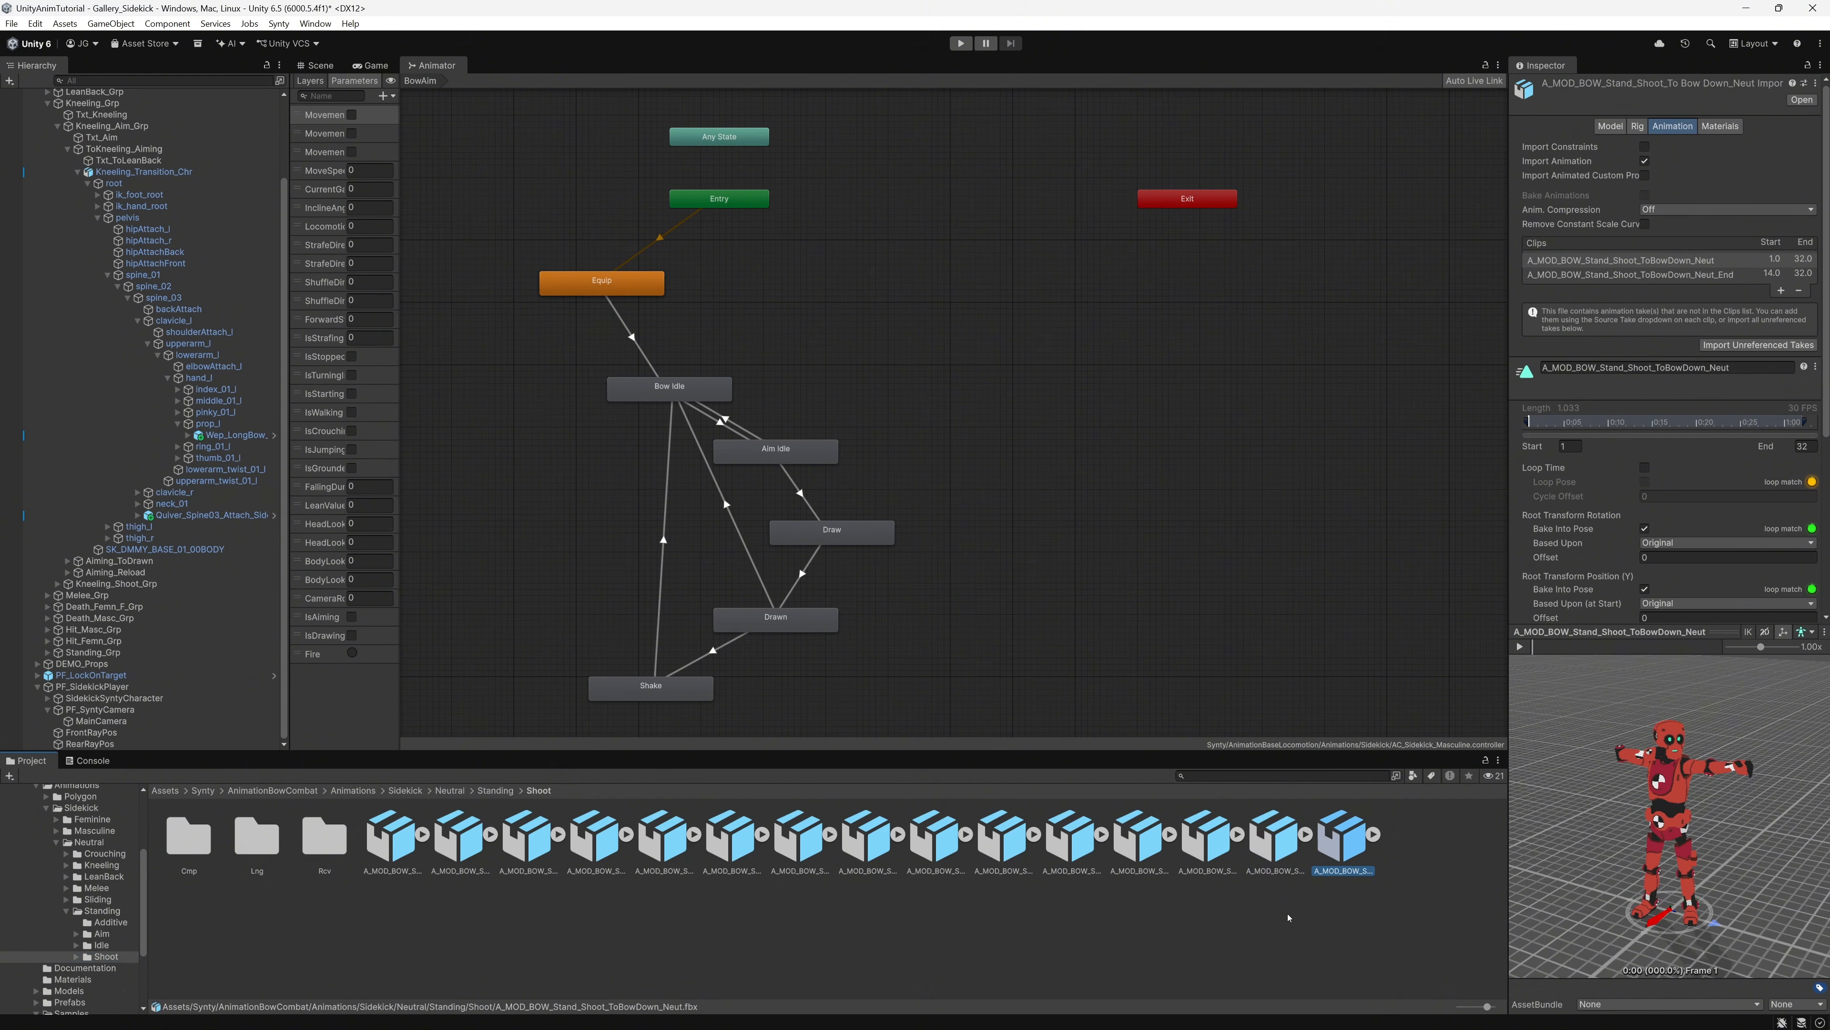
key("Left")
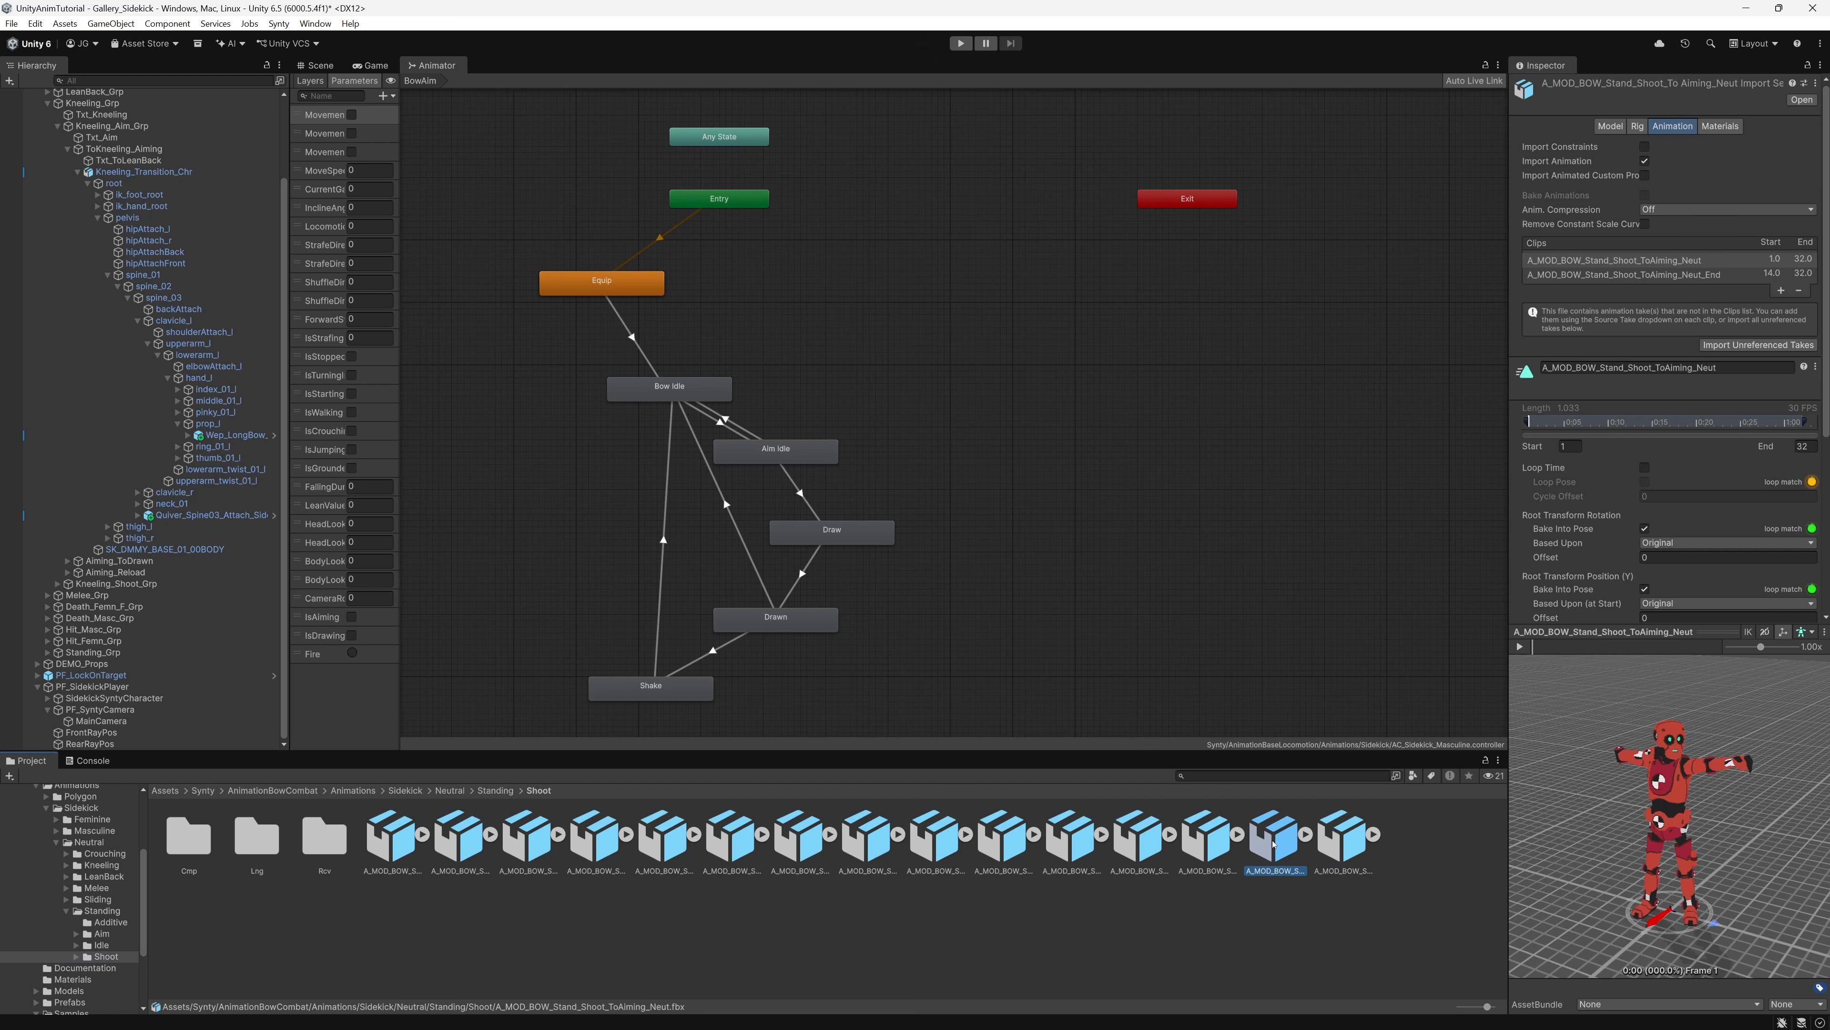
left_click(719, 709)
left_click_drag(436, 657, 486, 648)
left_click(531, 667)
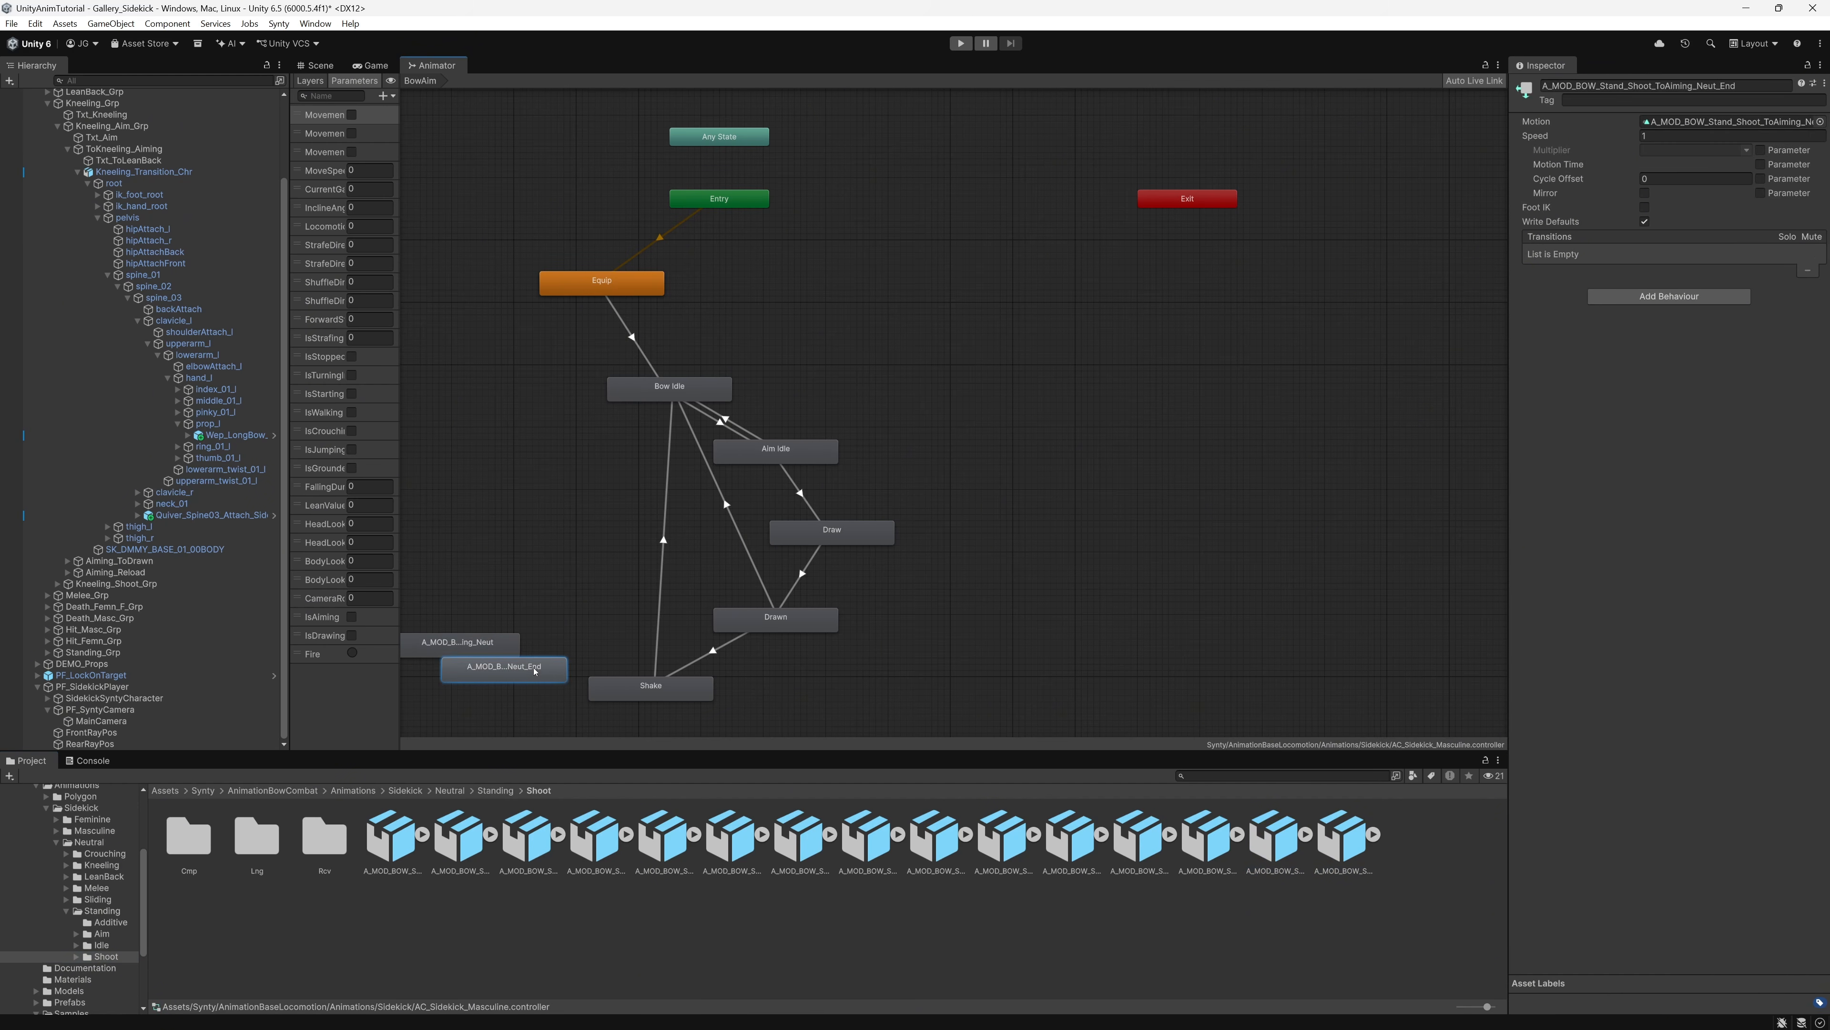
key("Delete")
Step: Rename the new A_MOD_BOW_Stand_Shoot_ToAiming_Neut state as Shoot
scroll(1123, 597, "down", 2)
scroll(540, 638, "up", 3)
left_click(733, 637)
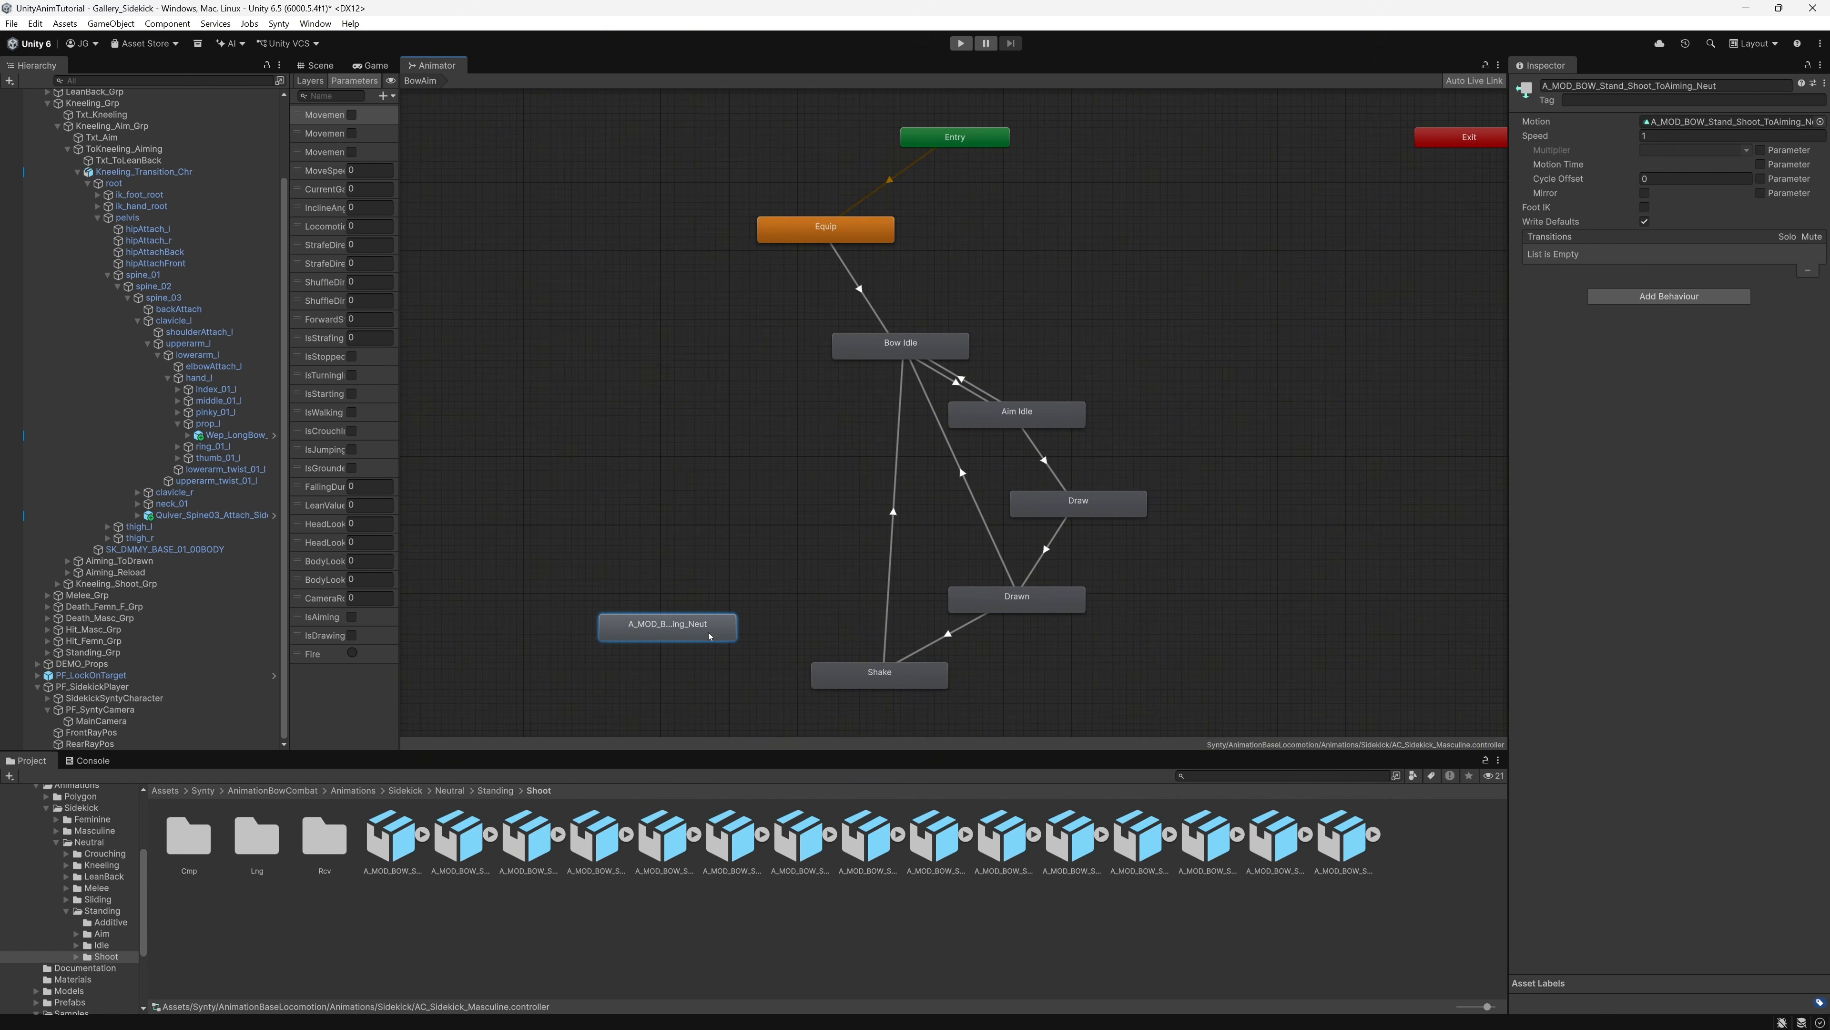
left_click(1600, 85)
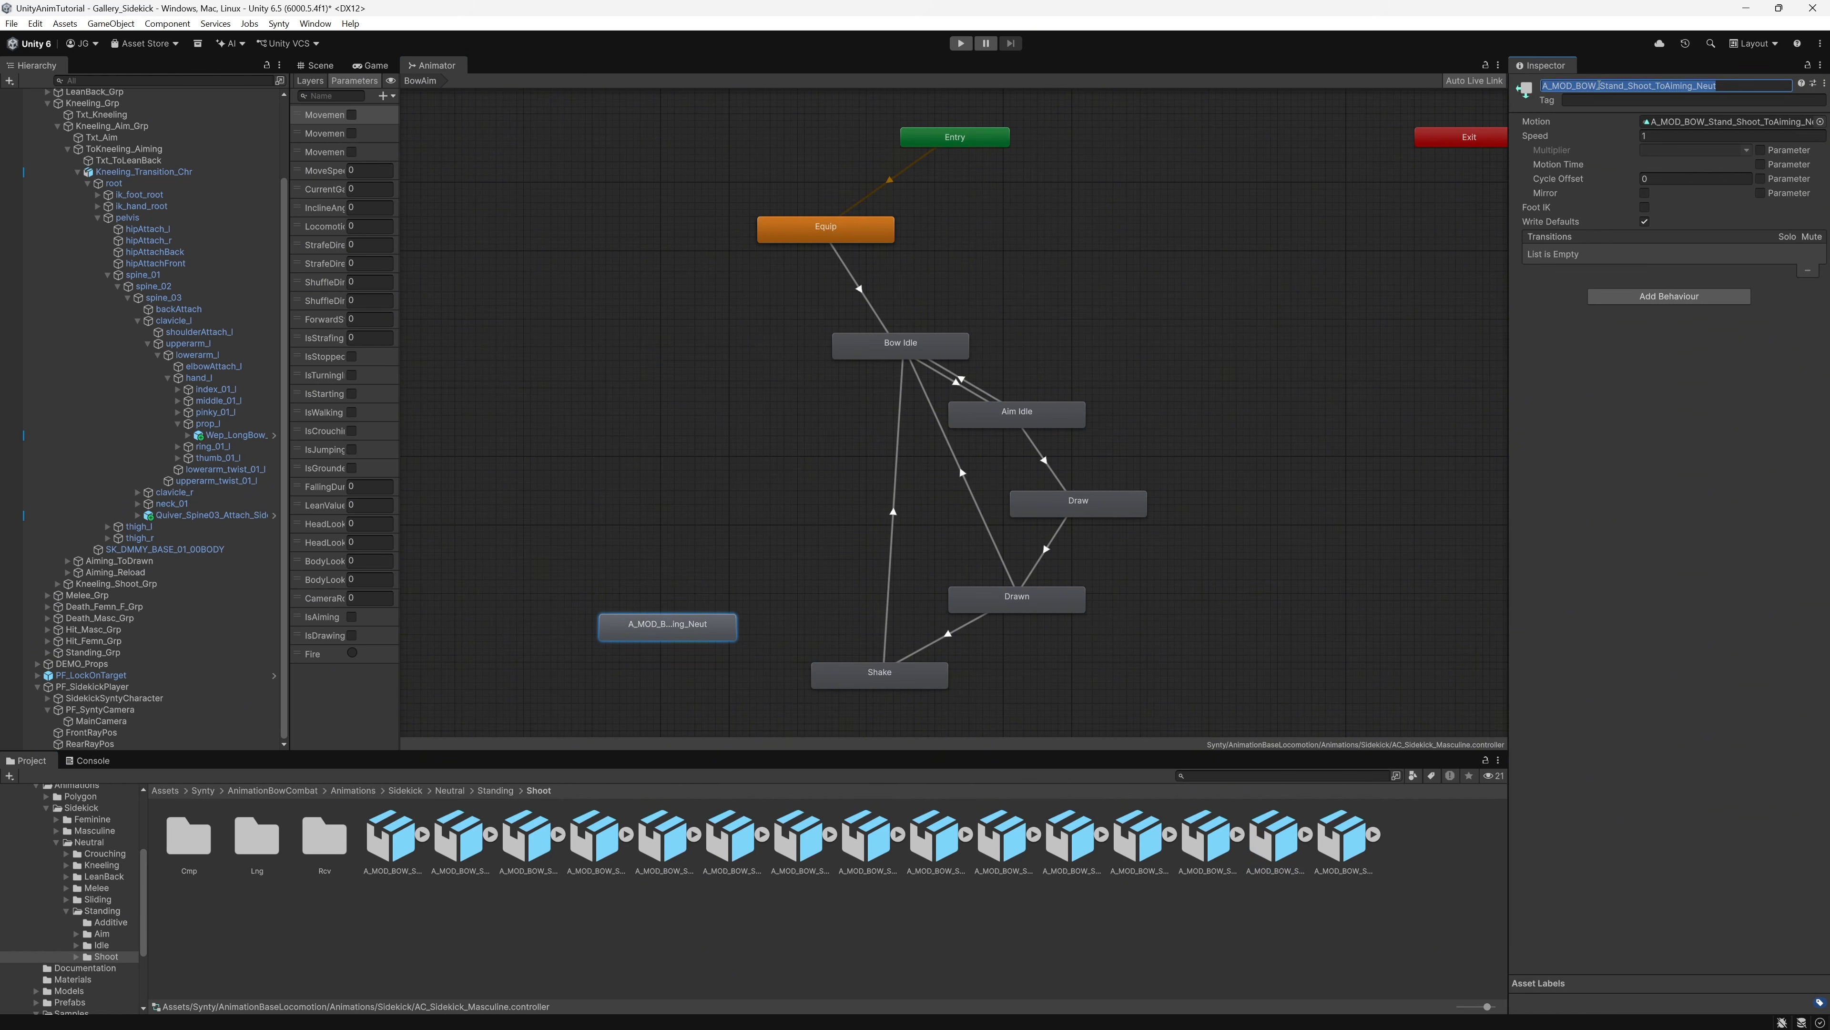
type("Shoot")
key("Return")
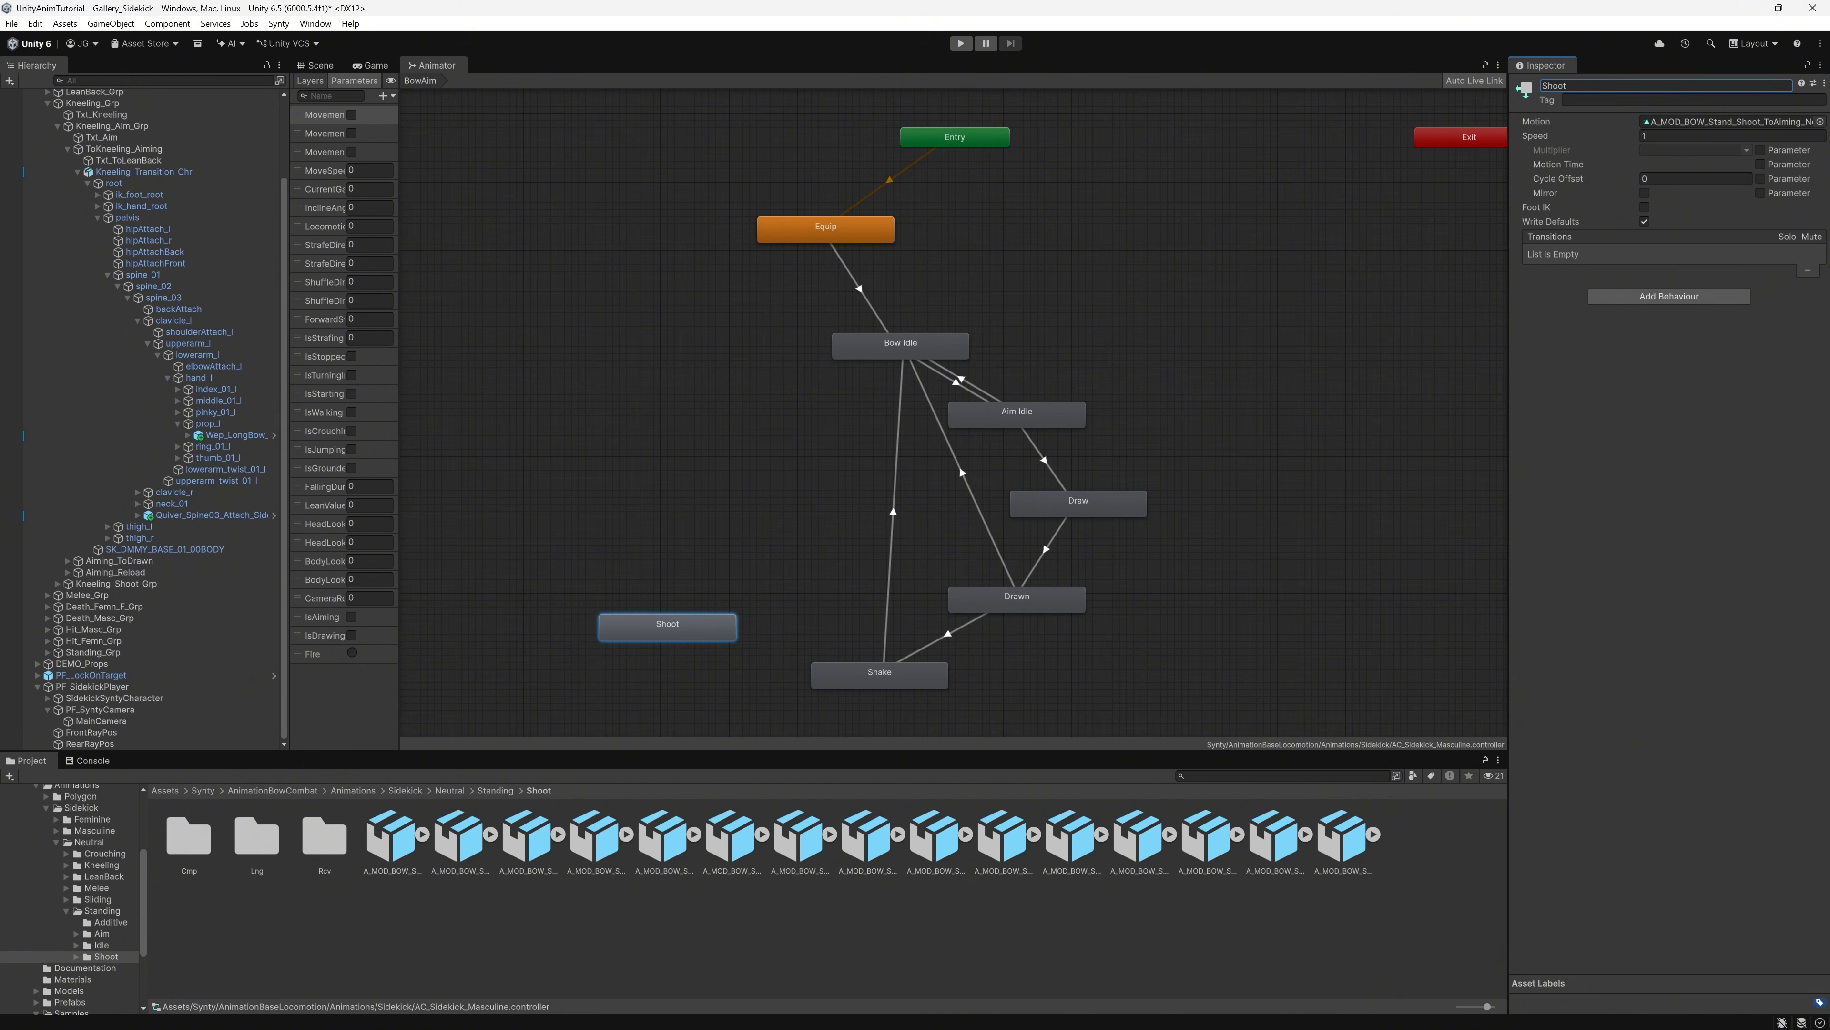
left_click(839, 593)
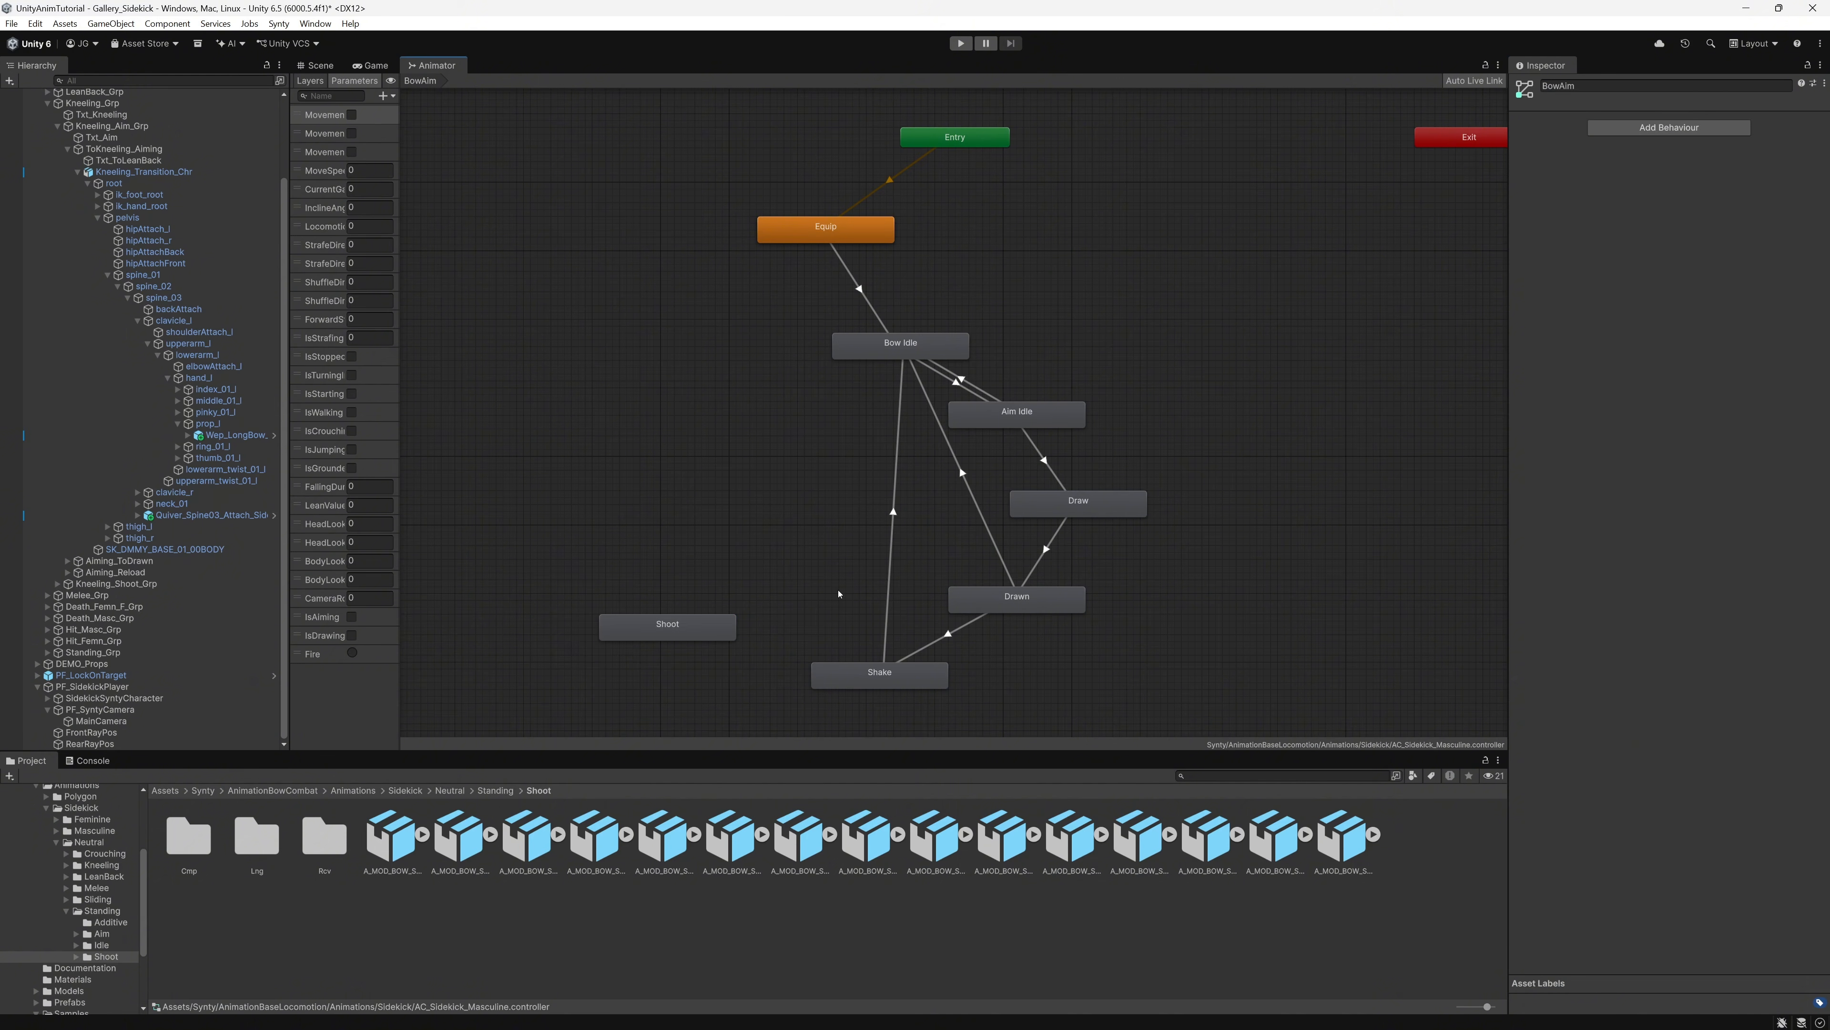
Step: Create a transition from Shake to Shoot with exit time disabled and the Fire trigger as its condition
right_click(856, 663)
left_click(888, 672)
left_click(724, 633)
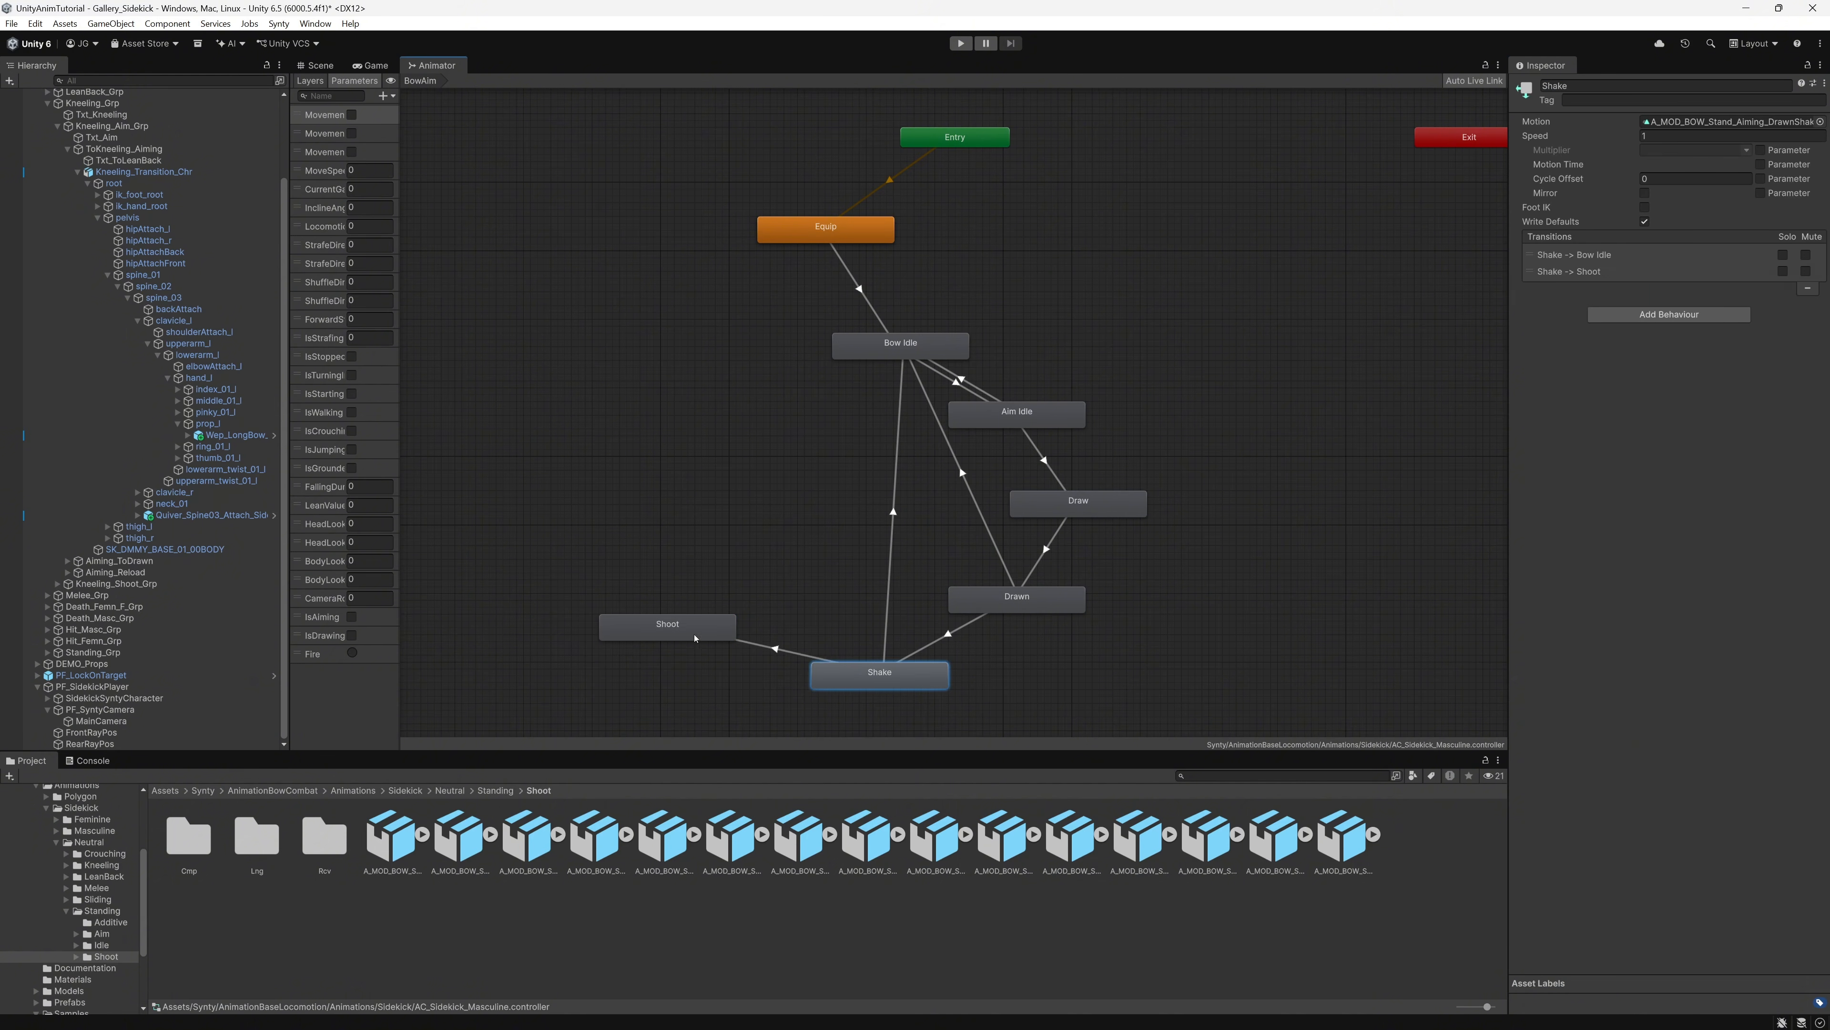
left_click(775, 650)
left_click(1635, 221)
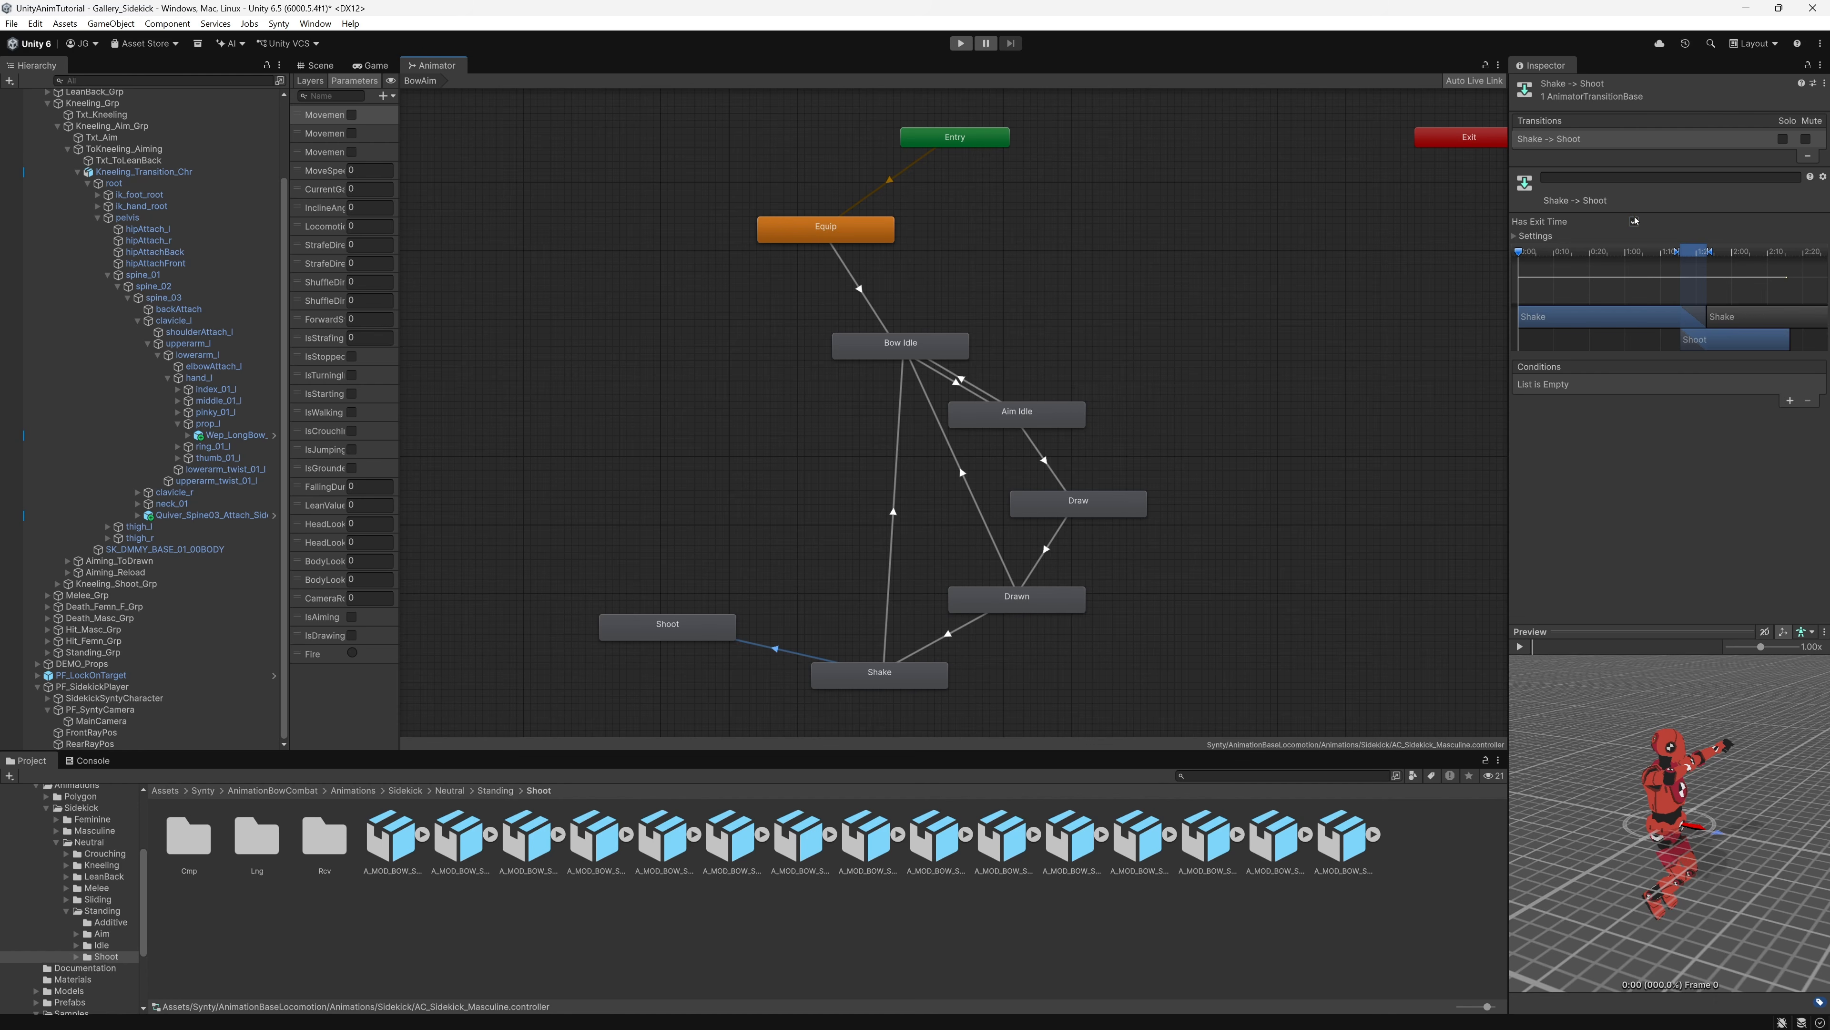
left_click(1789, 401)
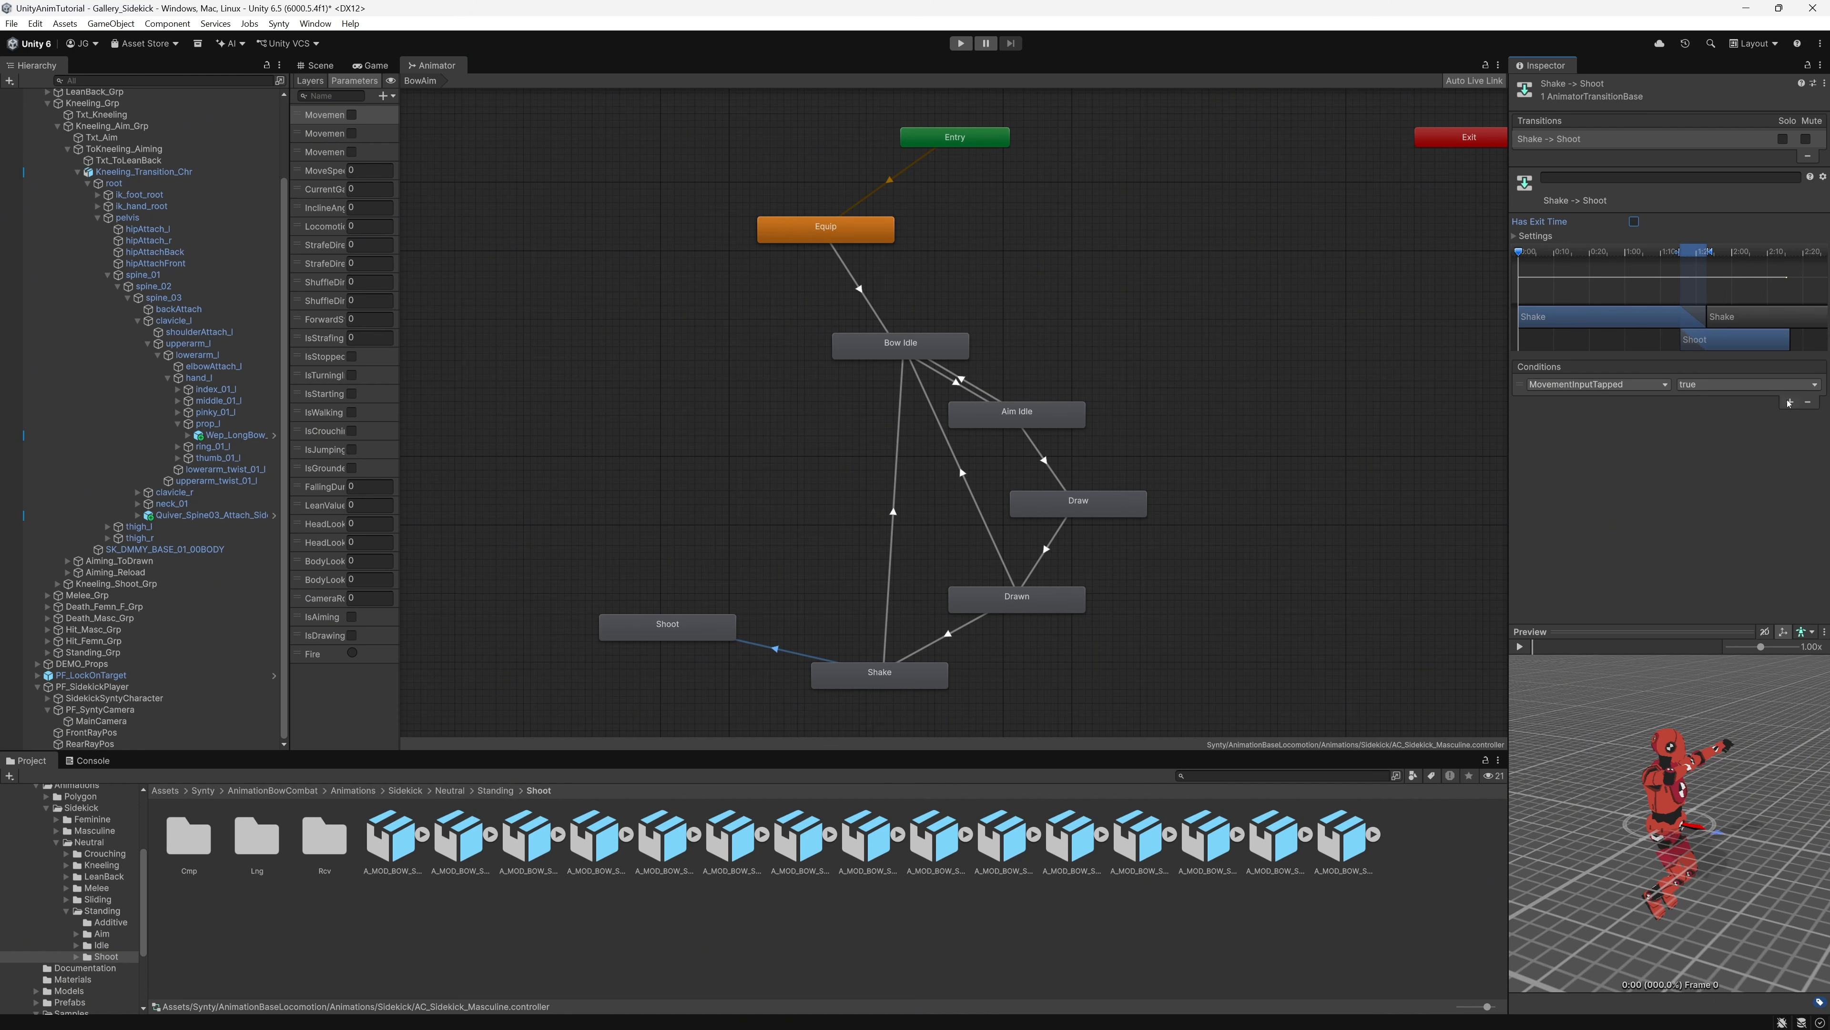
left_click(1598, 384)
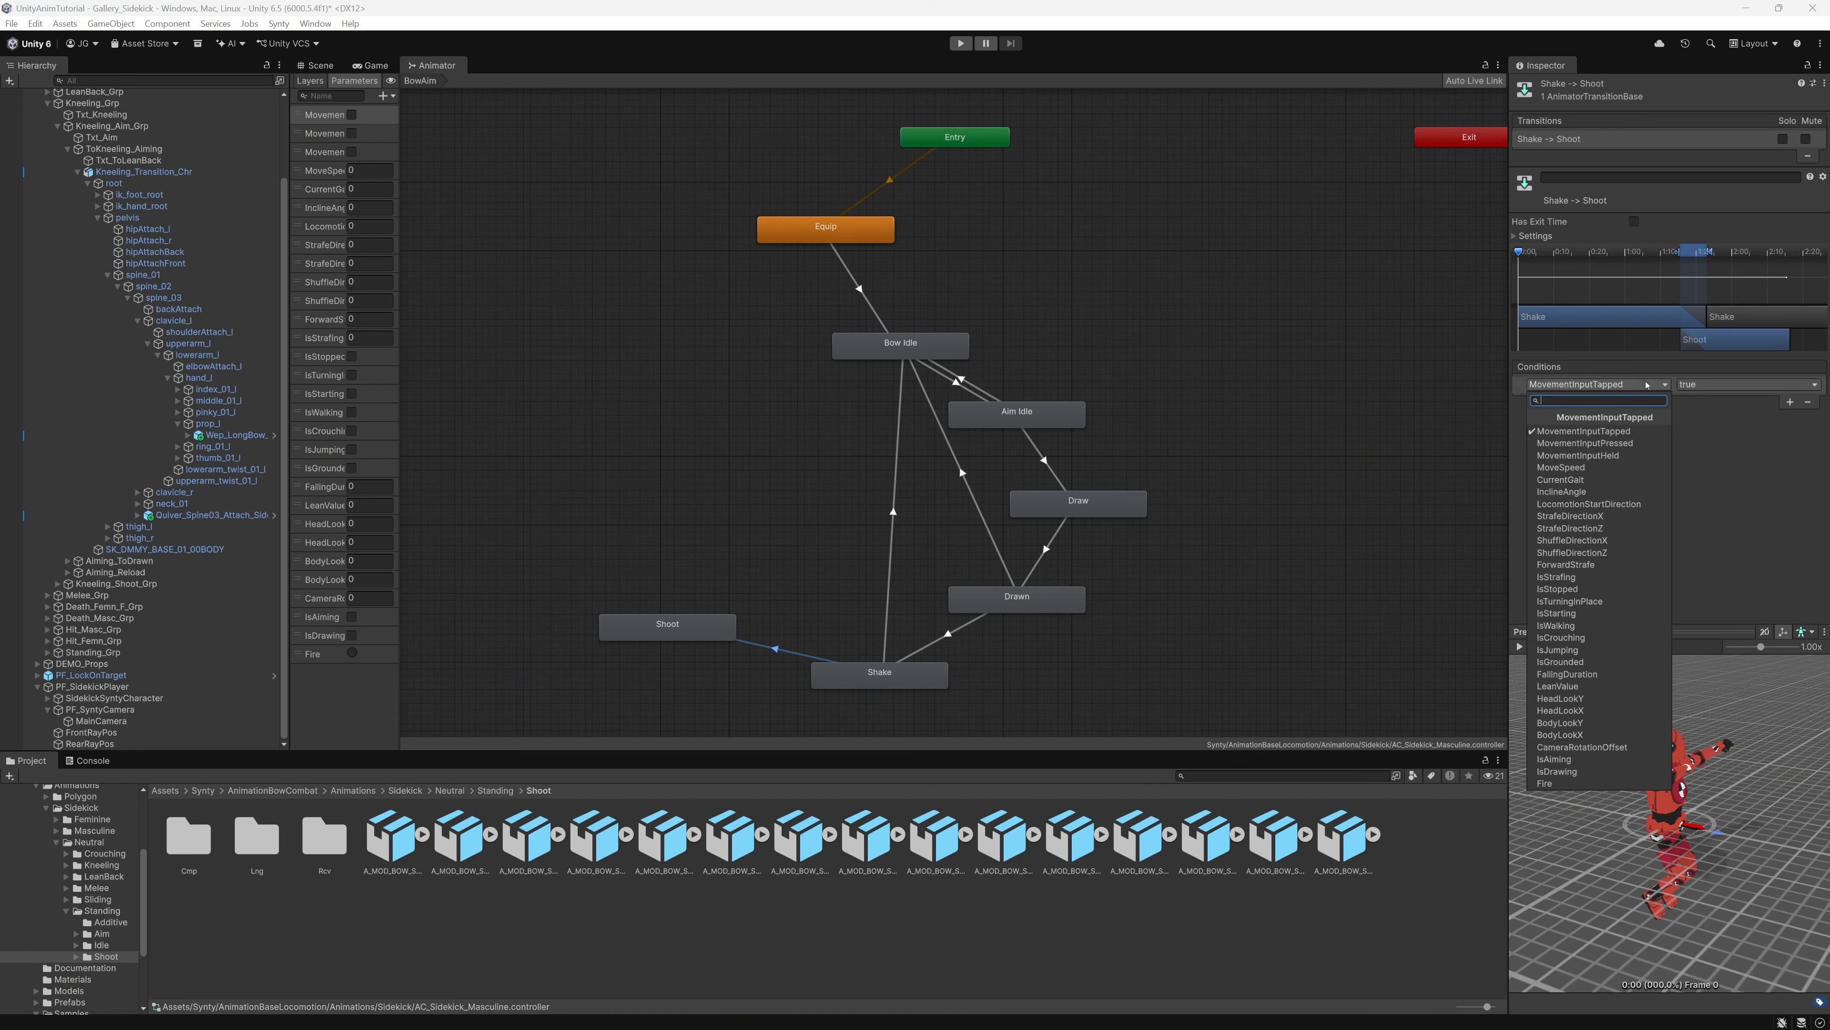
left_click(1549, 784)
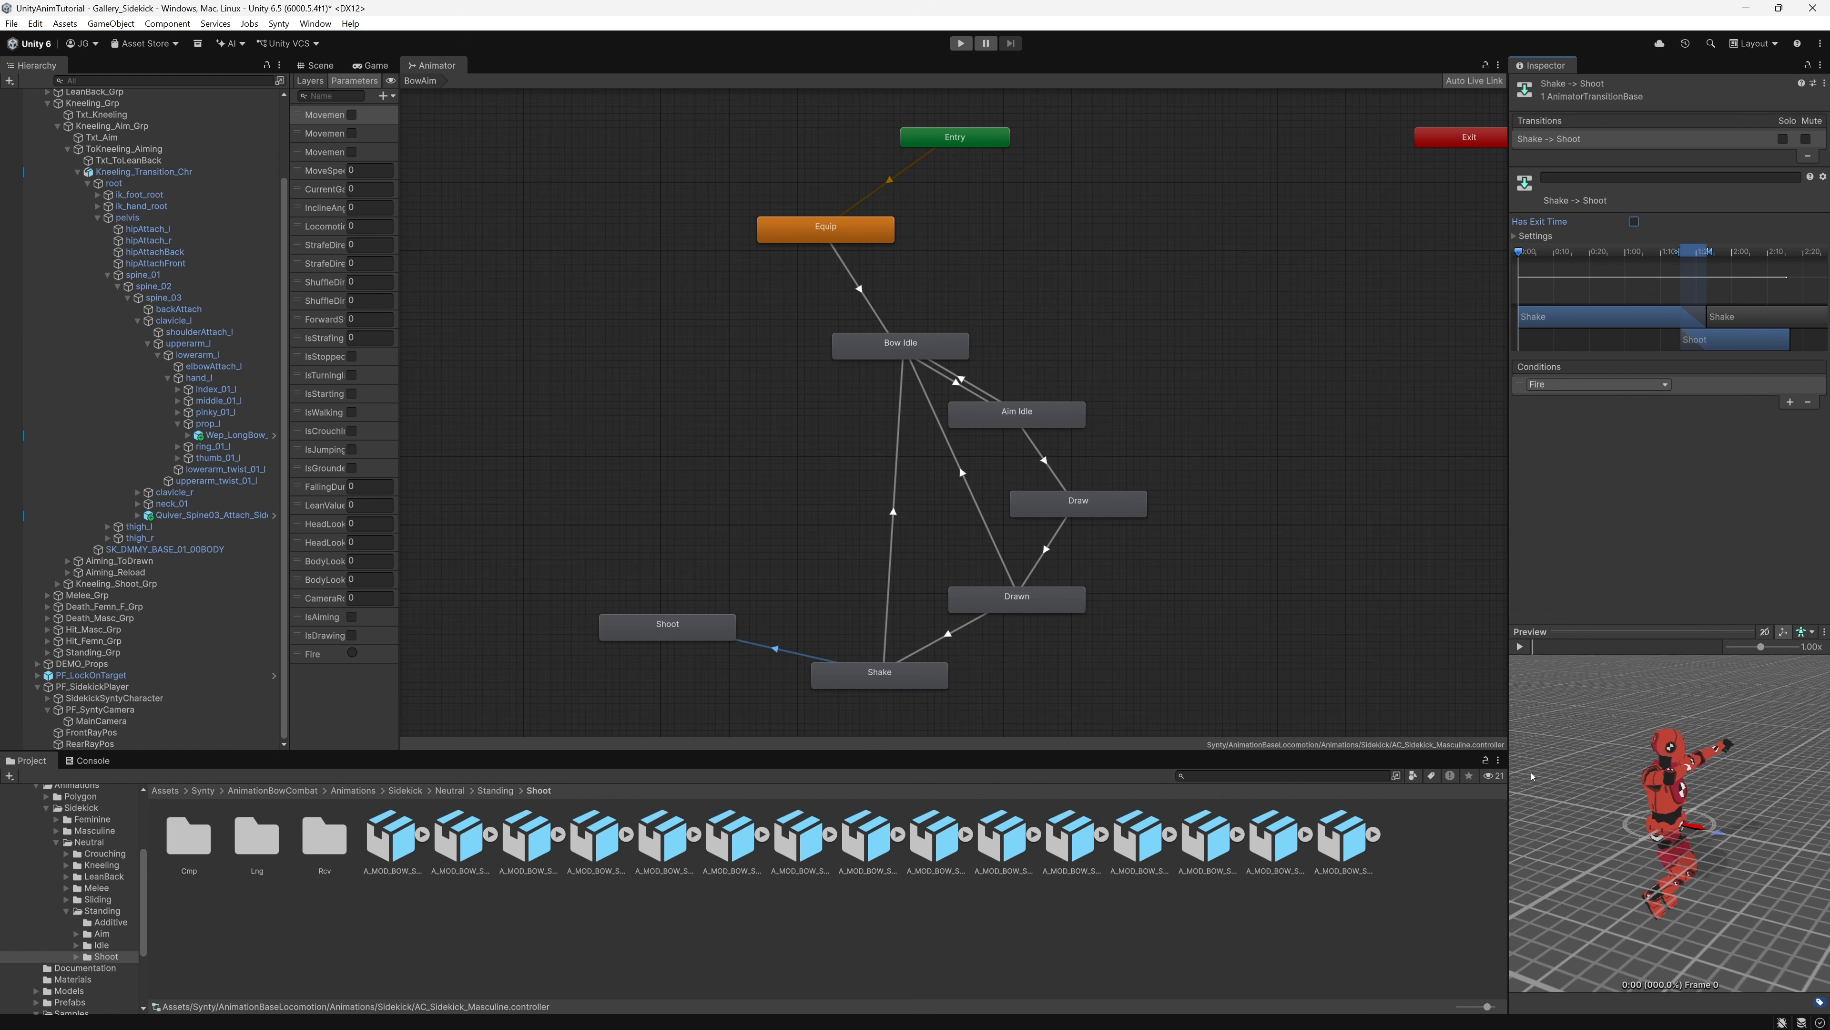
Step: Create a transition from Drawn to Shoot with the Fire condition and no exit time
left_click(1017, 605)
right_click(1008, 601)
left_click(1037, 611)
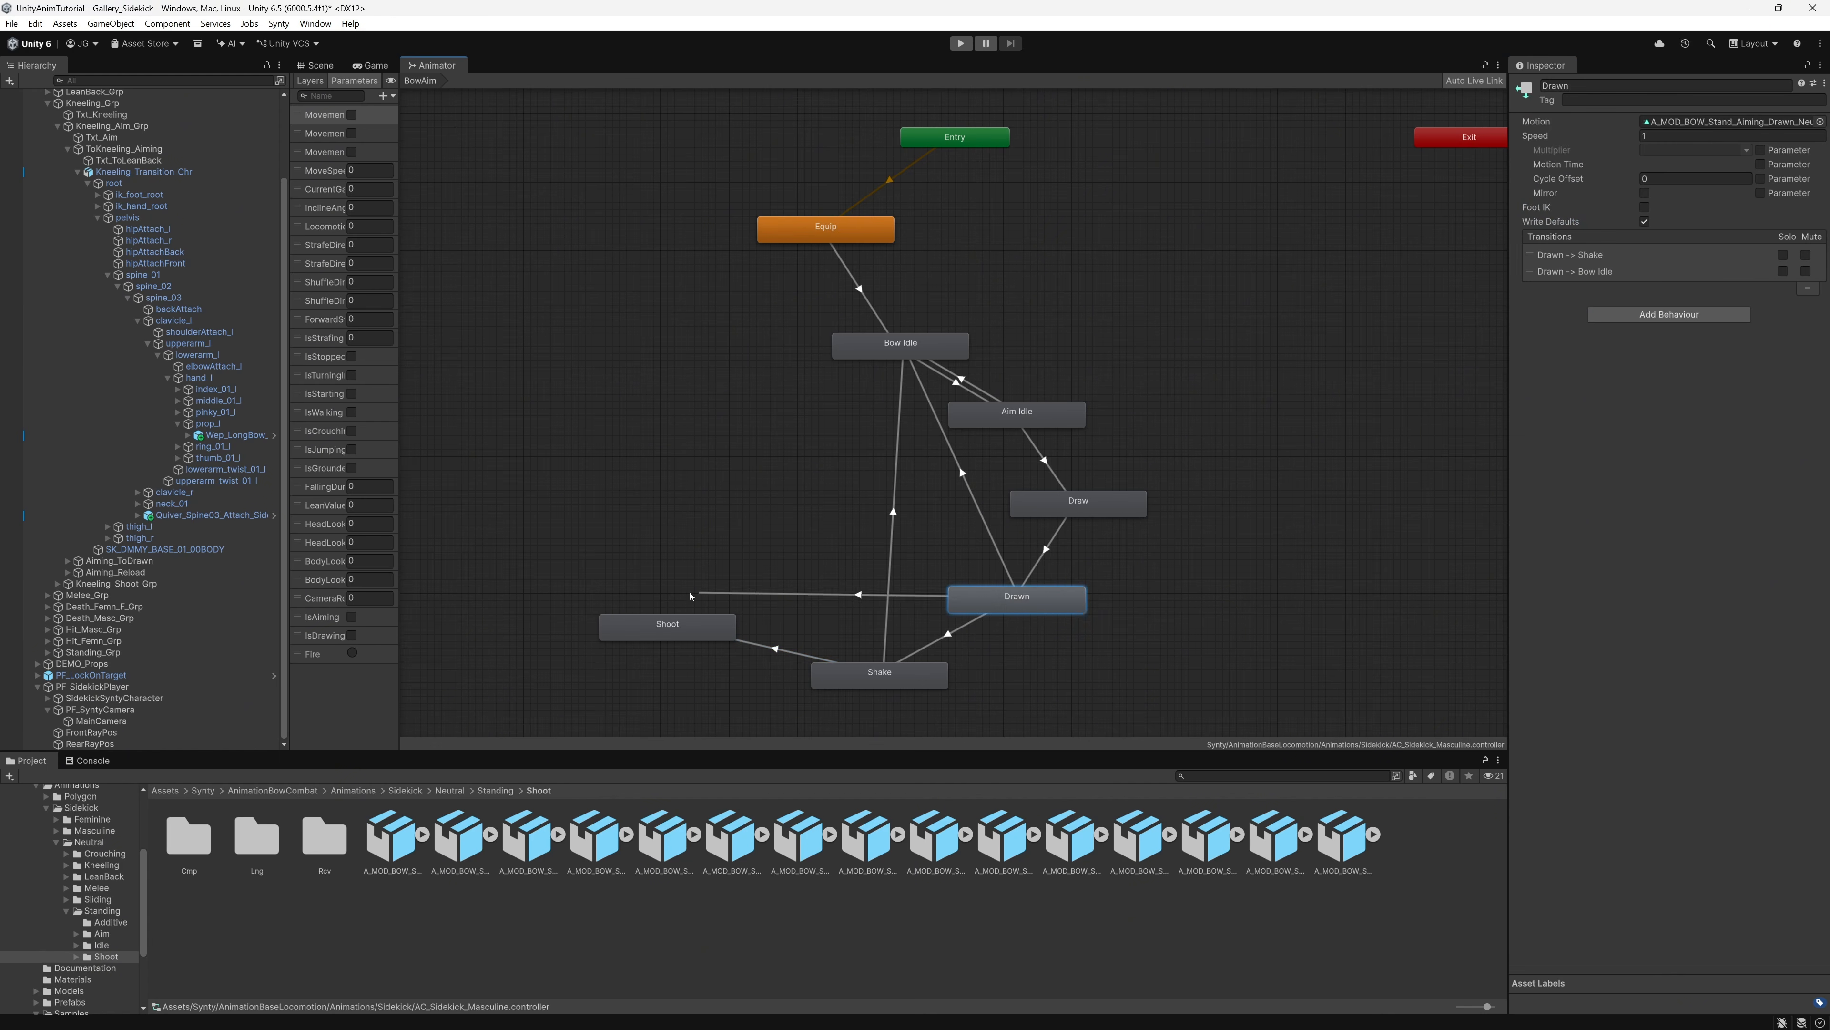
left_click(672, 628)
left_click(844, 611)
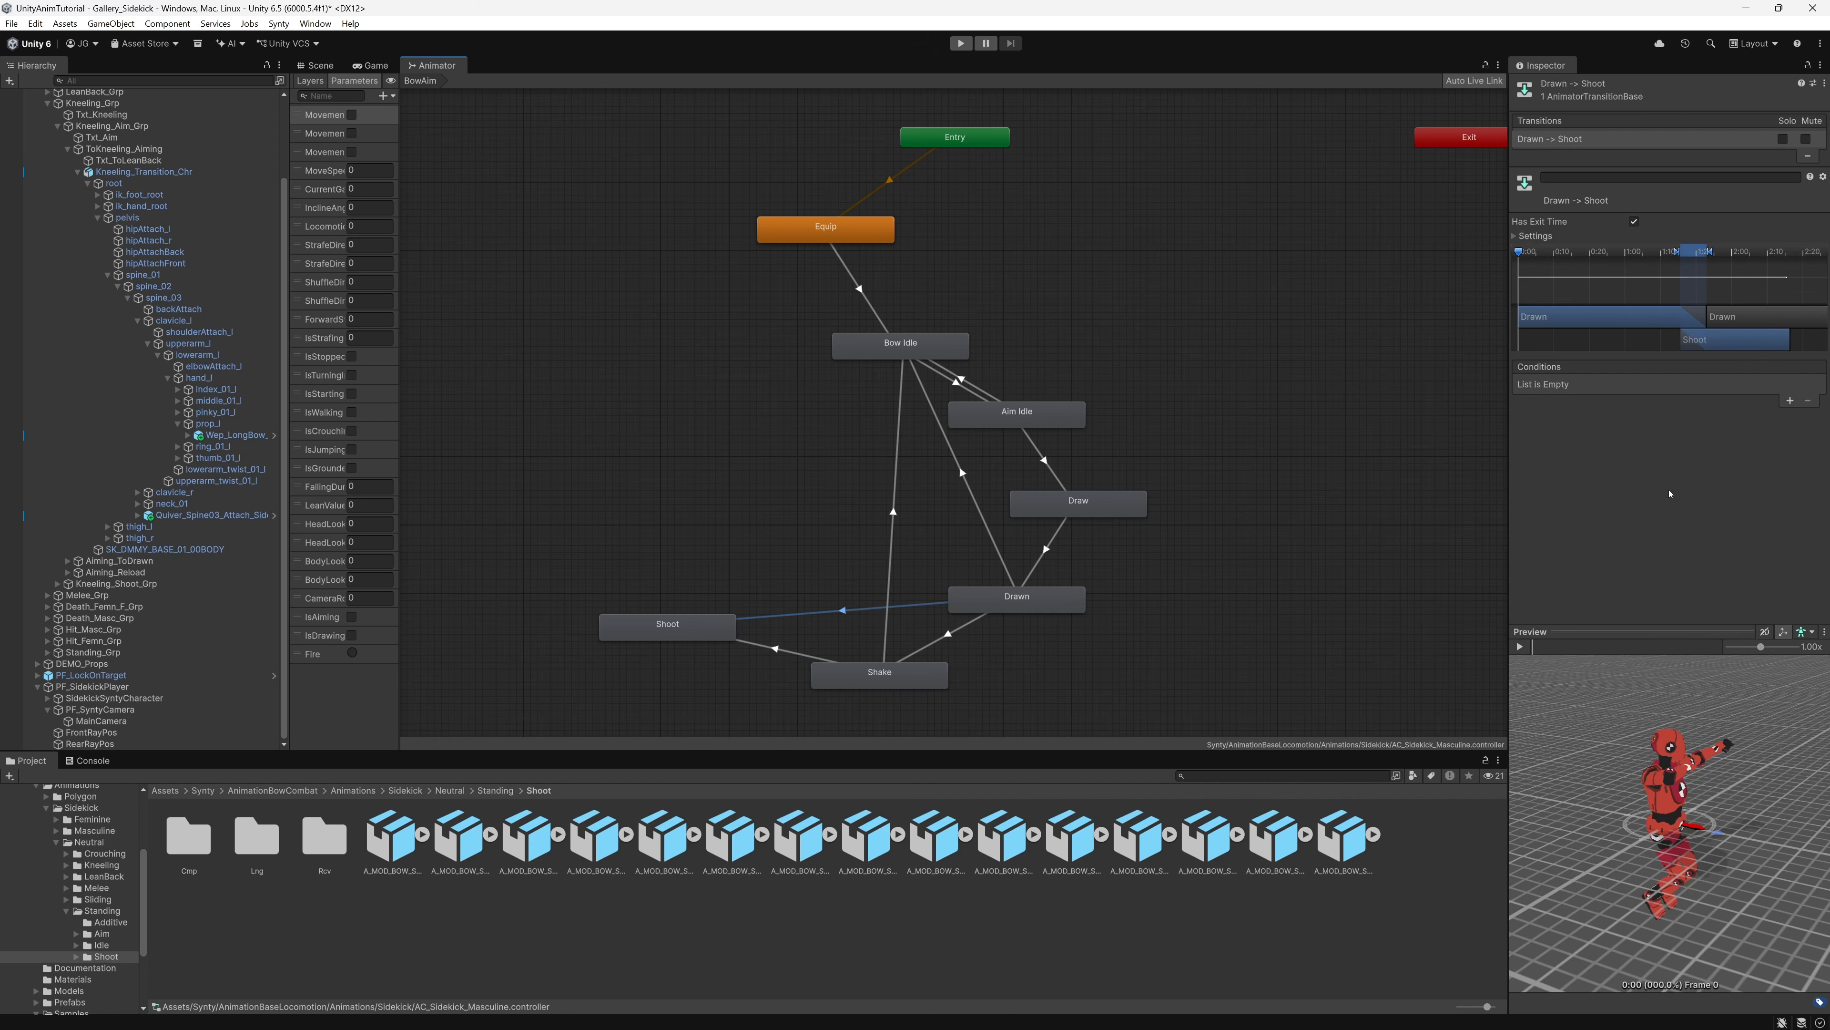
left_click(1790, 401)
left_click(1596, 384)
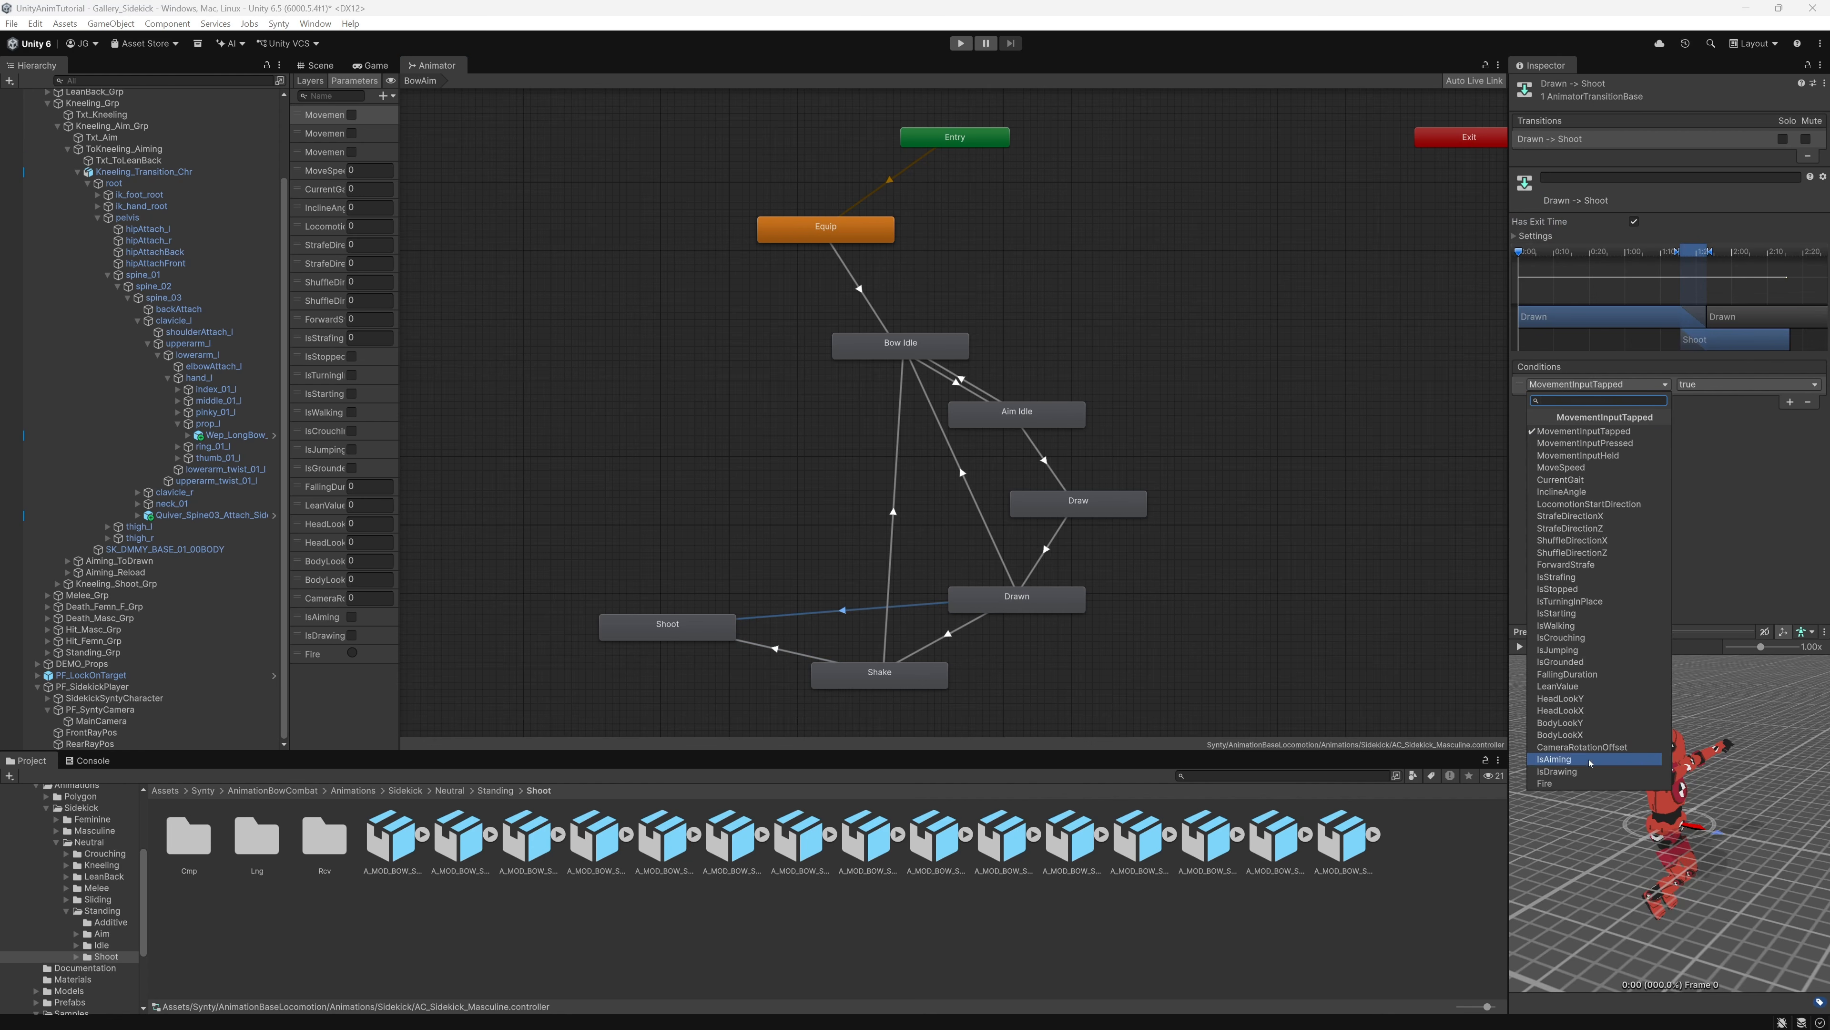
left_click(1562, 785)
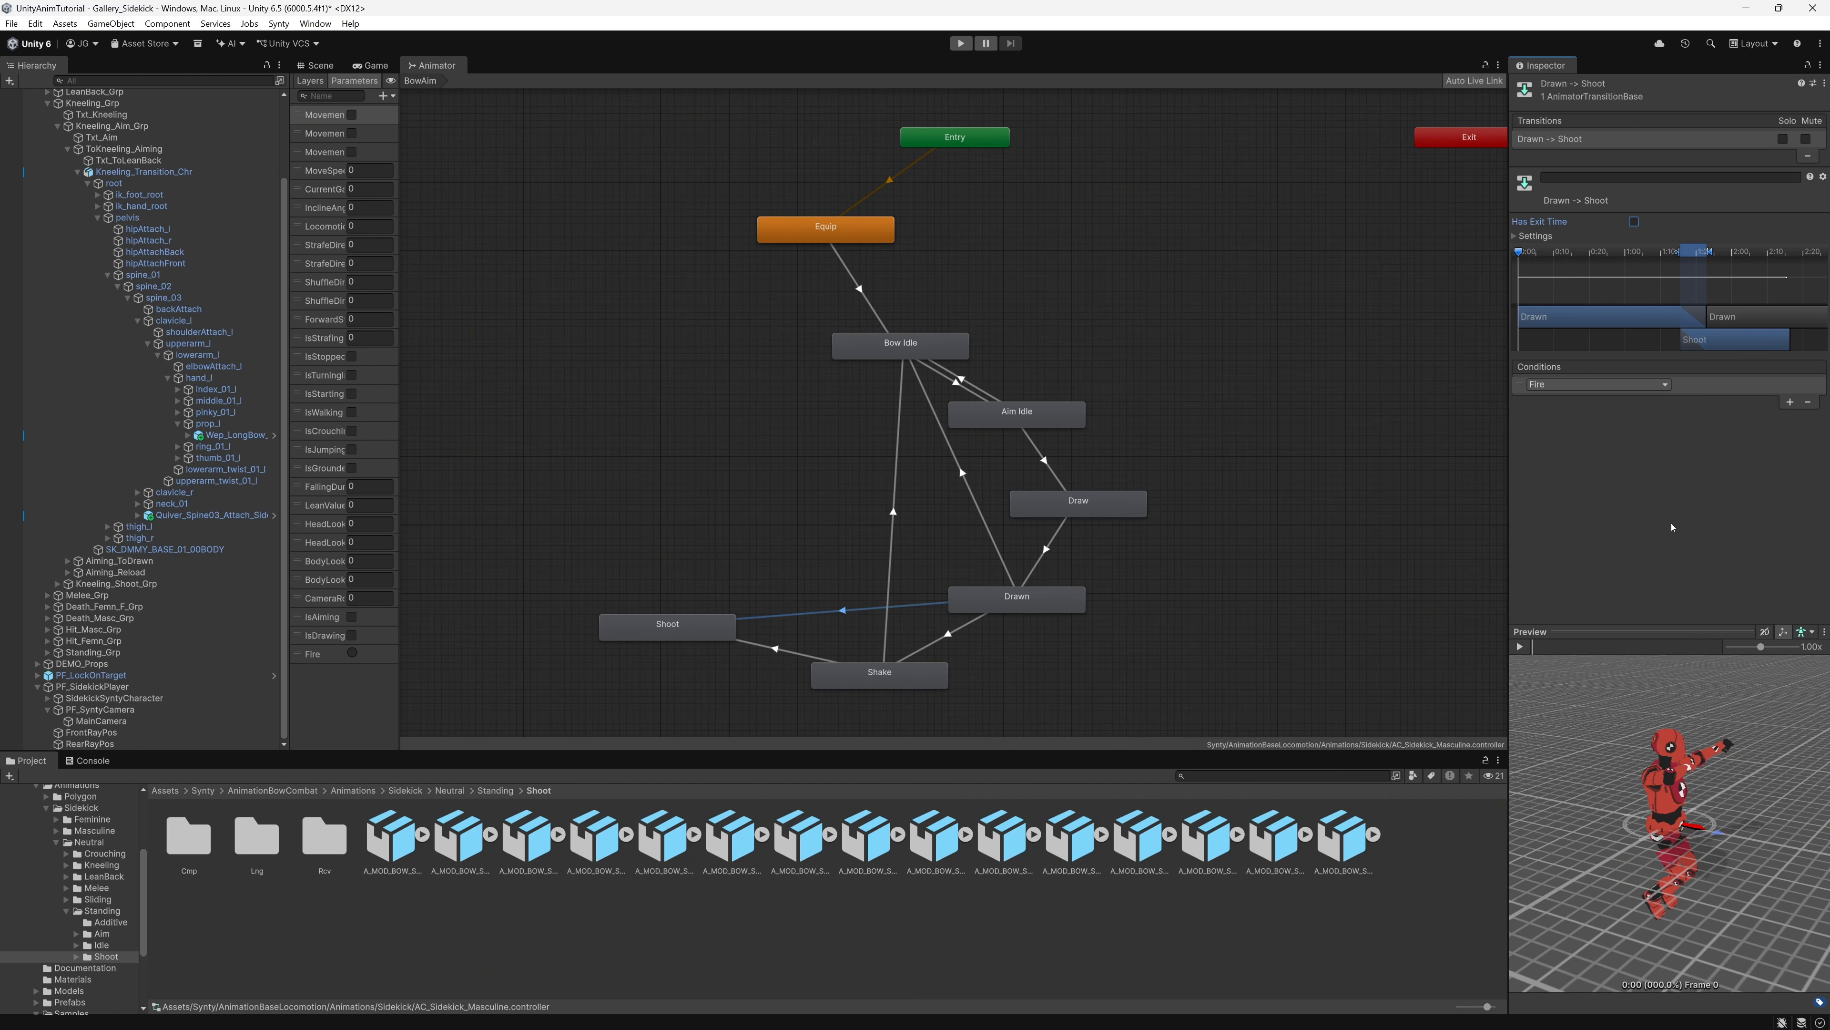
Step: Create a transition from Draw to Shoot that uses the Fire condition and has exit time turned off
right_click(1088, 515)
left_click(1113, 524)
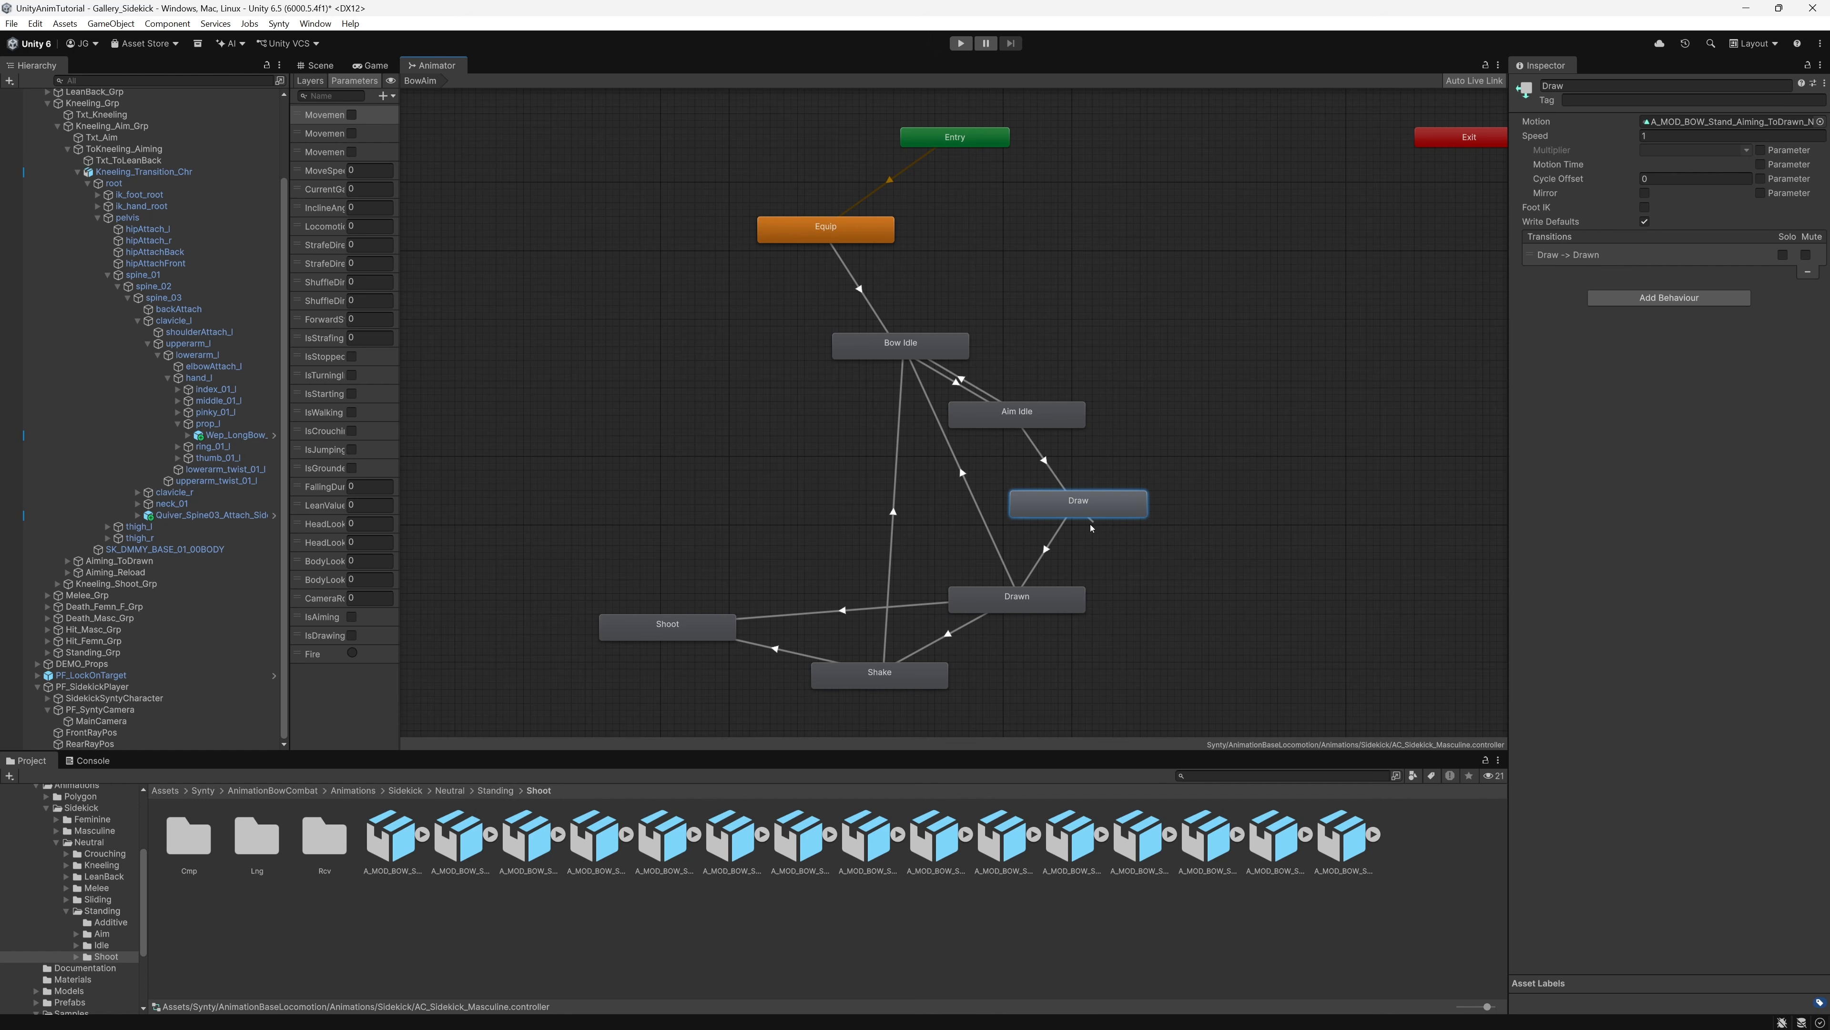
left_click(707, 624)
left_click(873, 567)
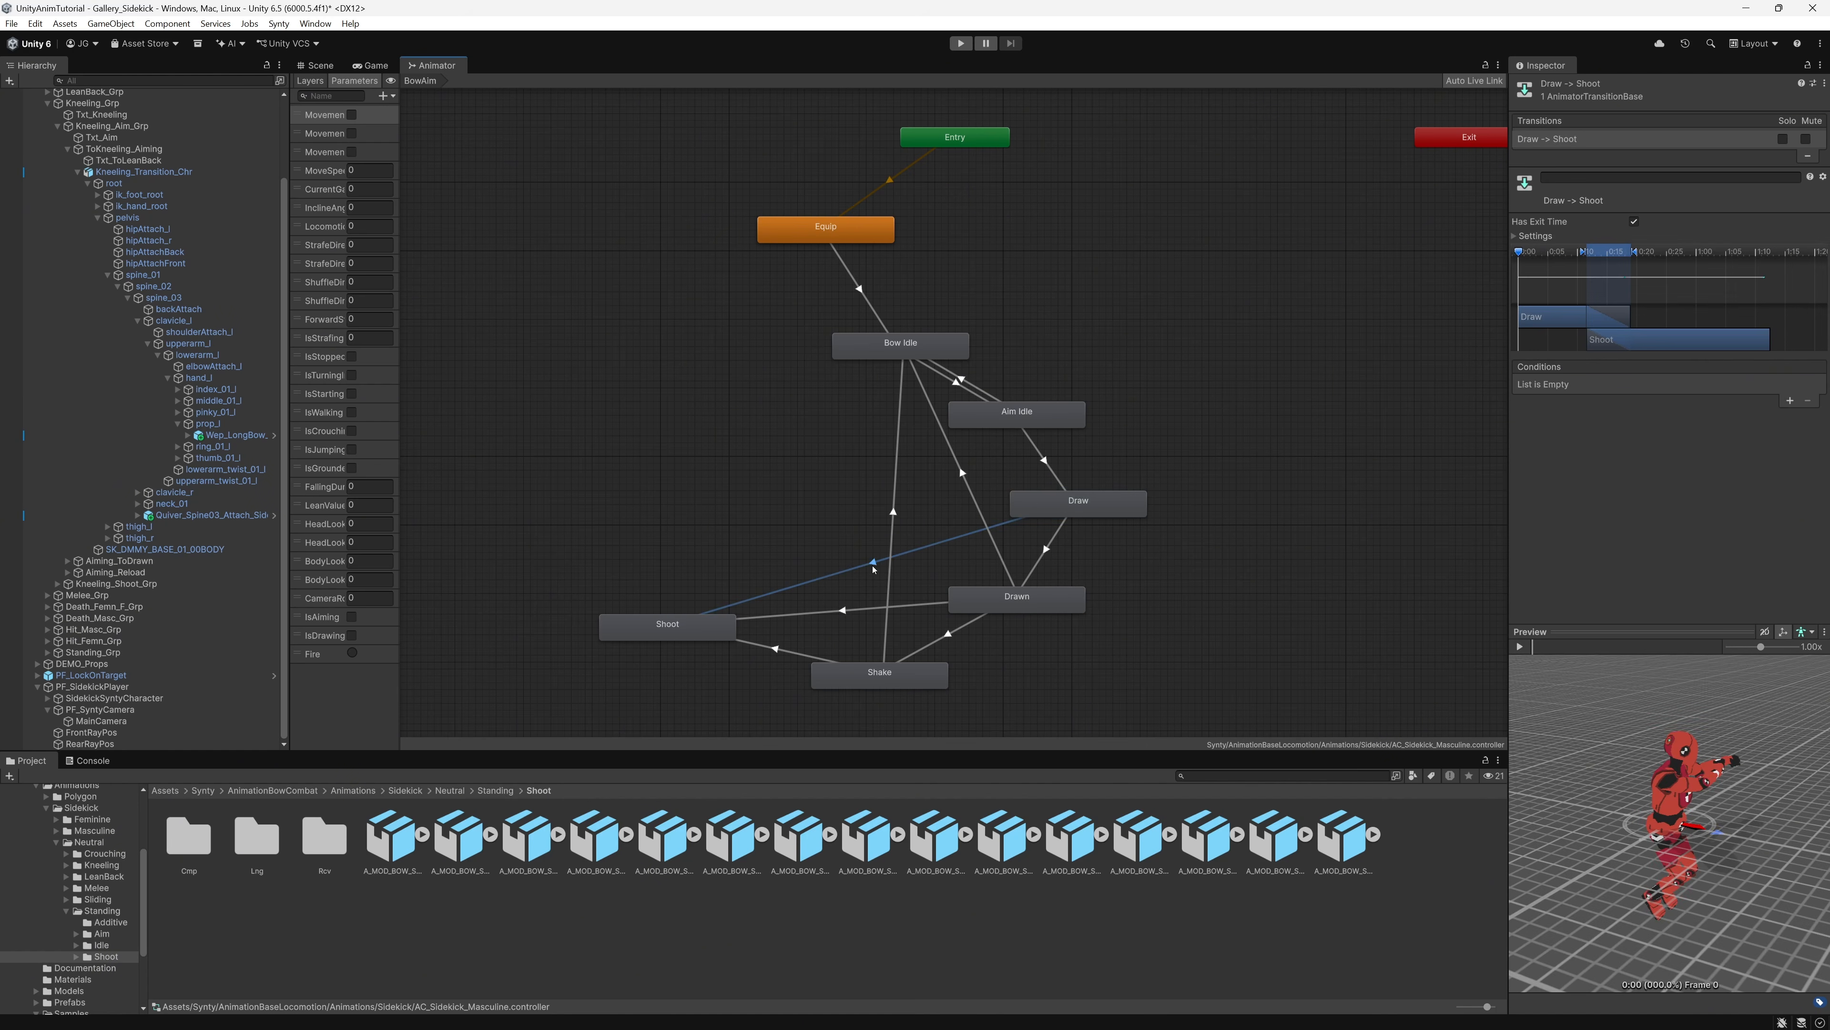
left_click(1790, 401)
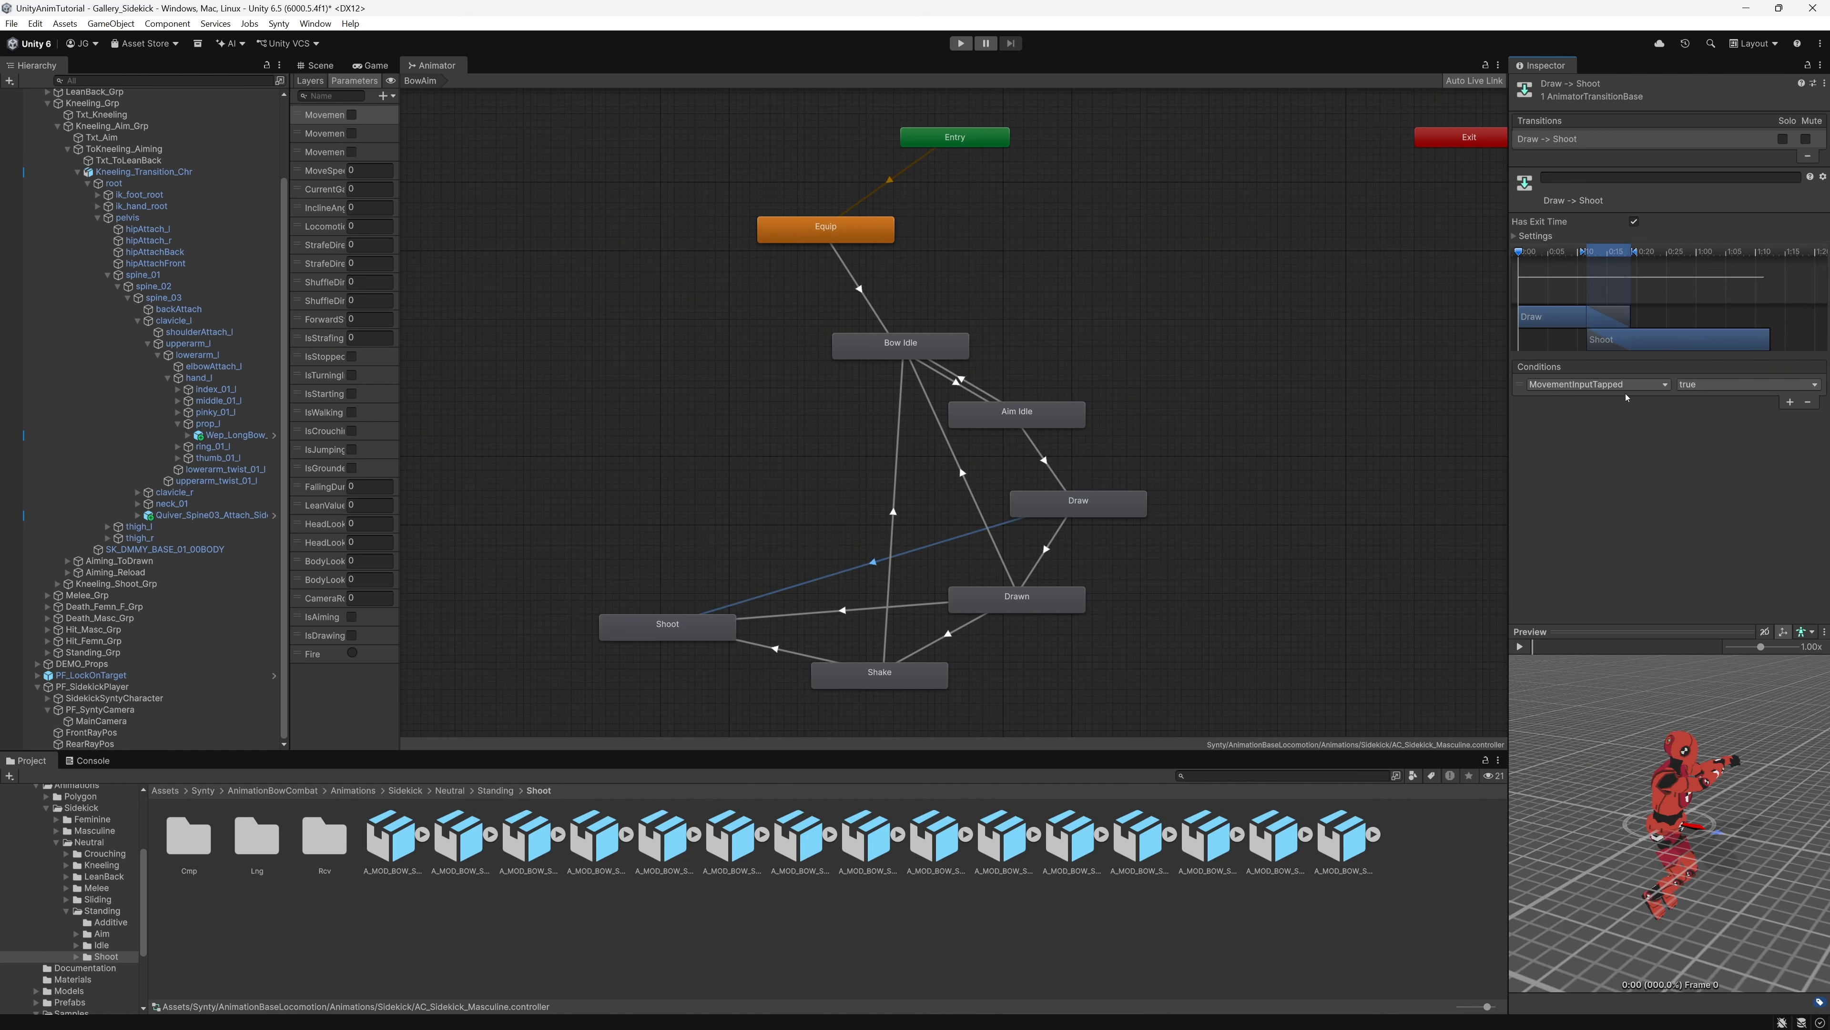
left_click(1598, 385)
left_click(1557, 783)
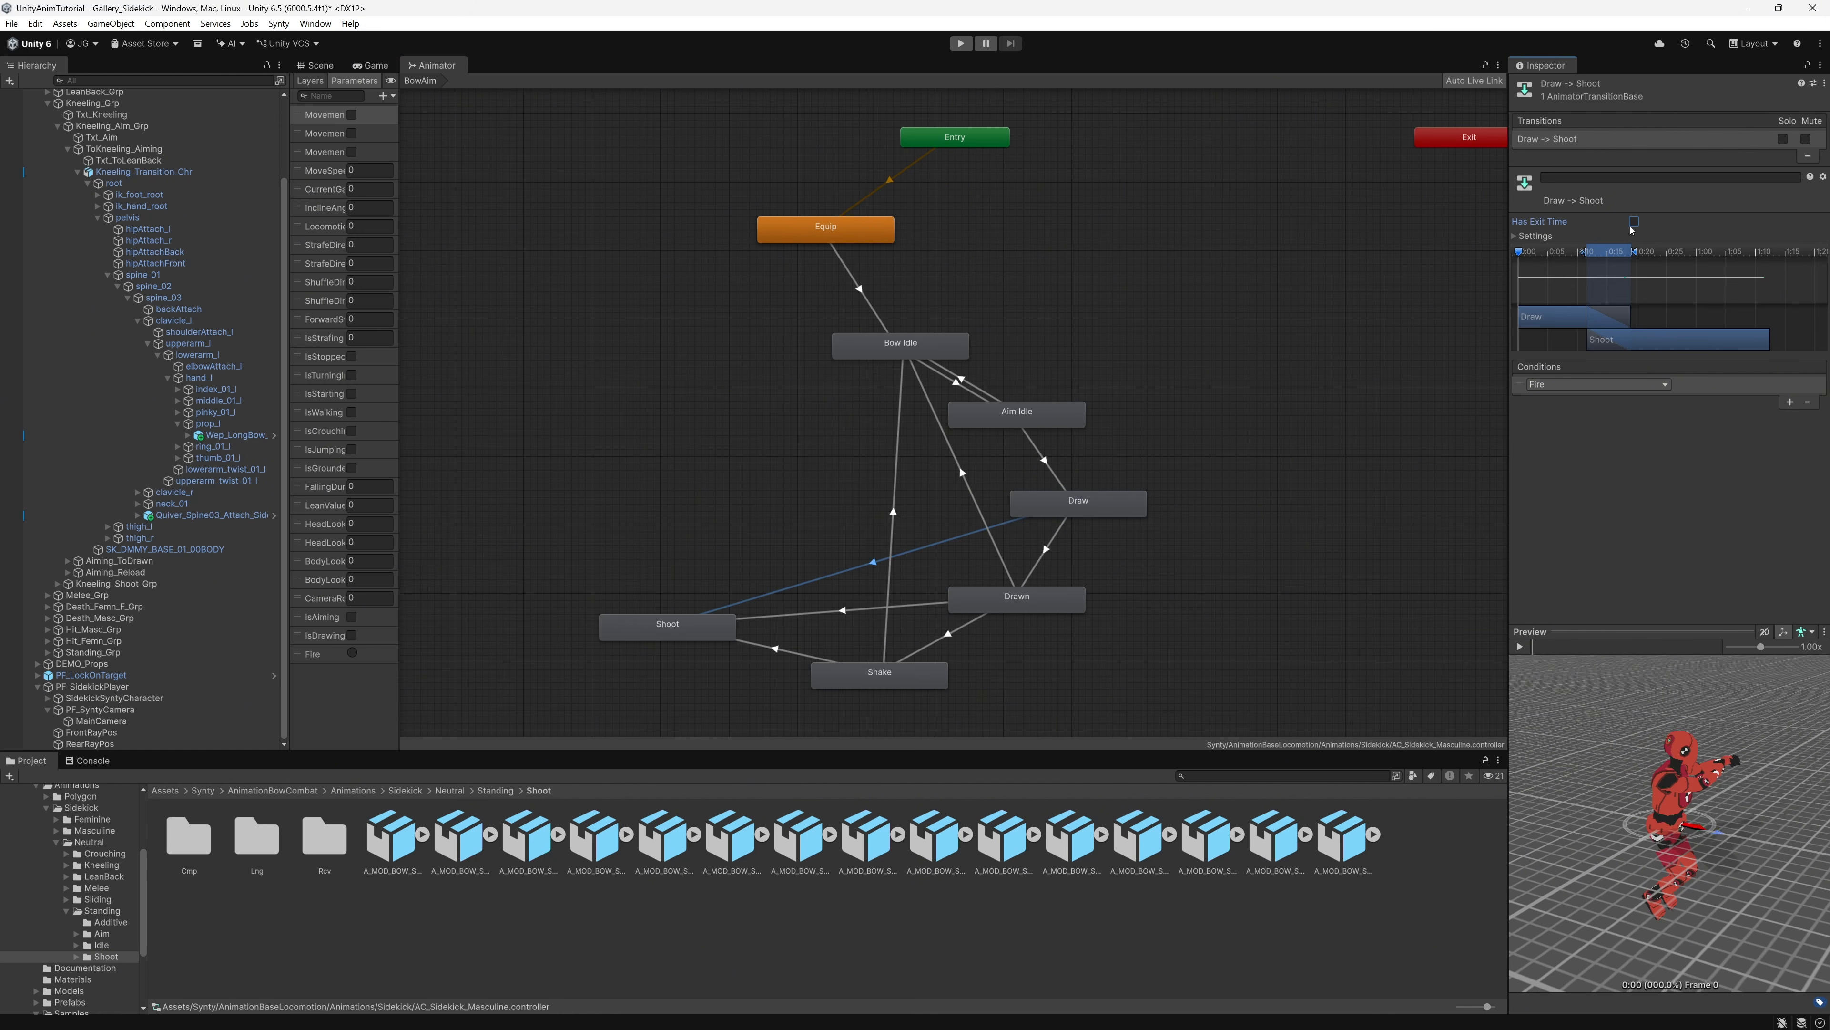
left_click(1245, 502)
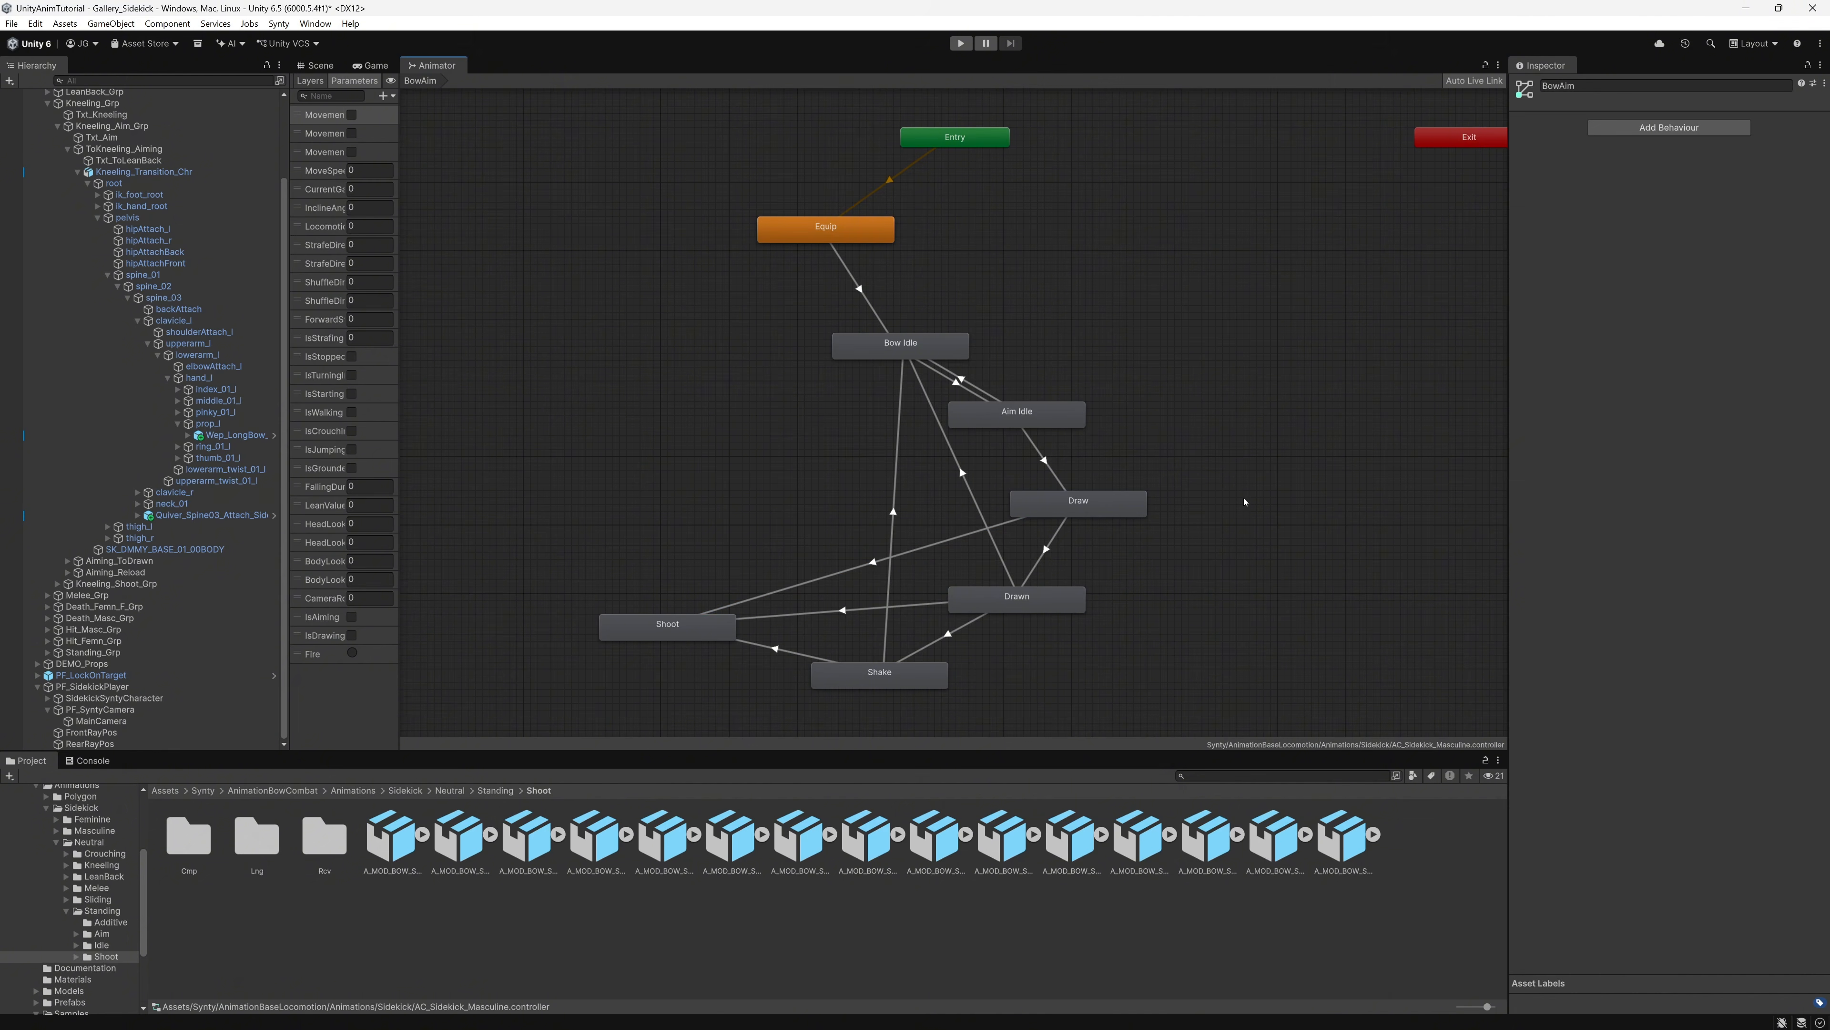
Step: Create a transition from Shoot back to Aim Idle
right_click(654, 622)
left_click(701, 635)
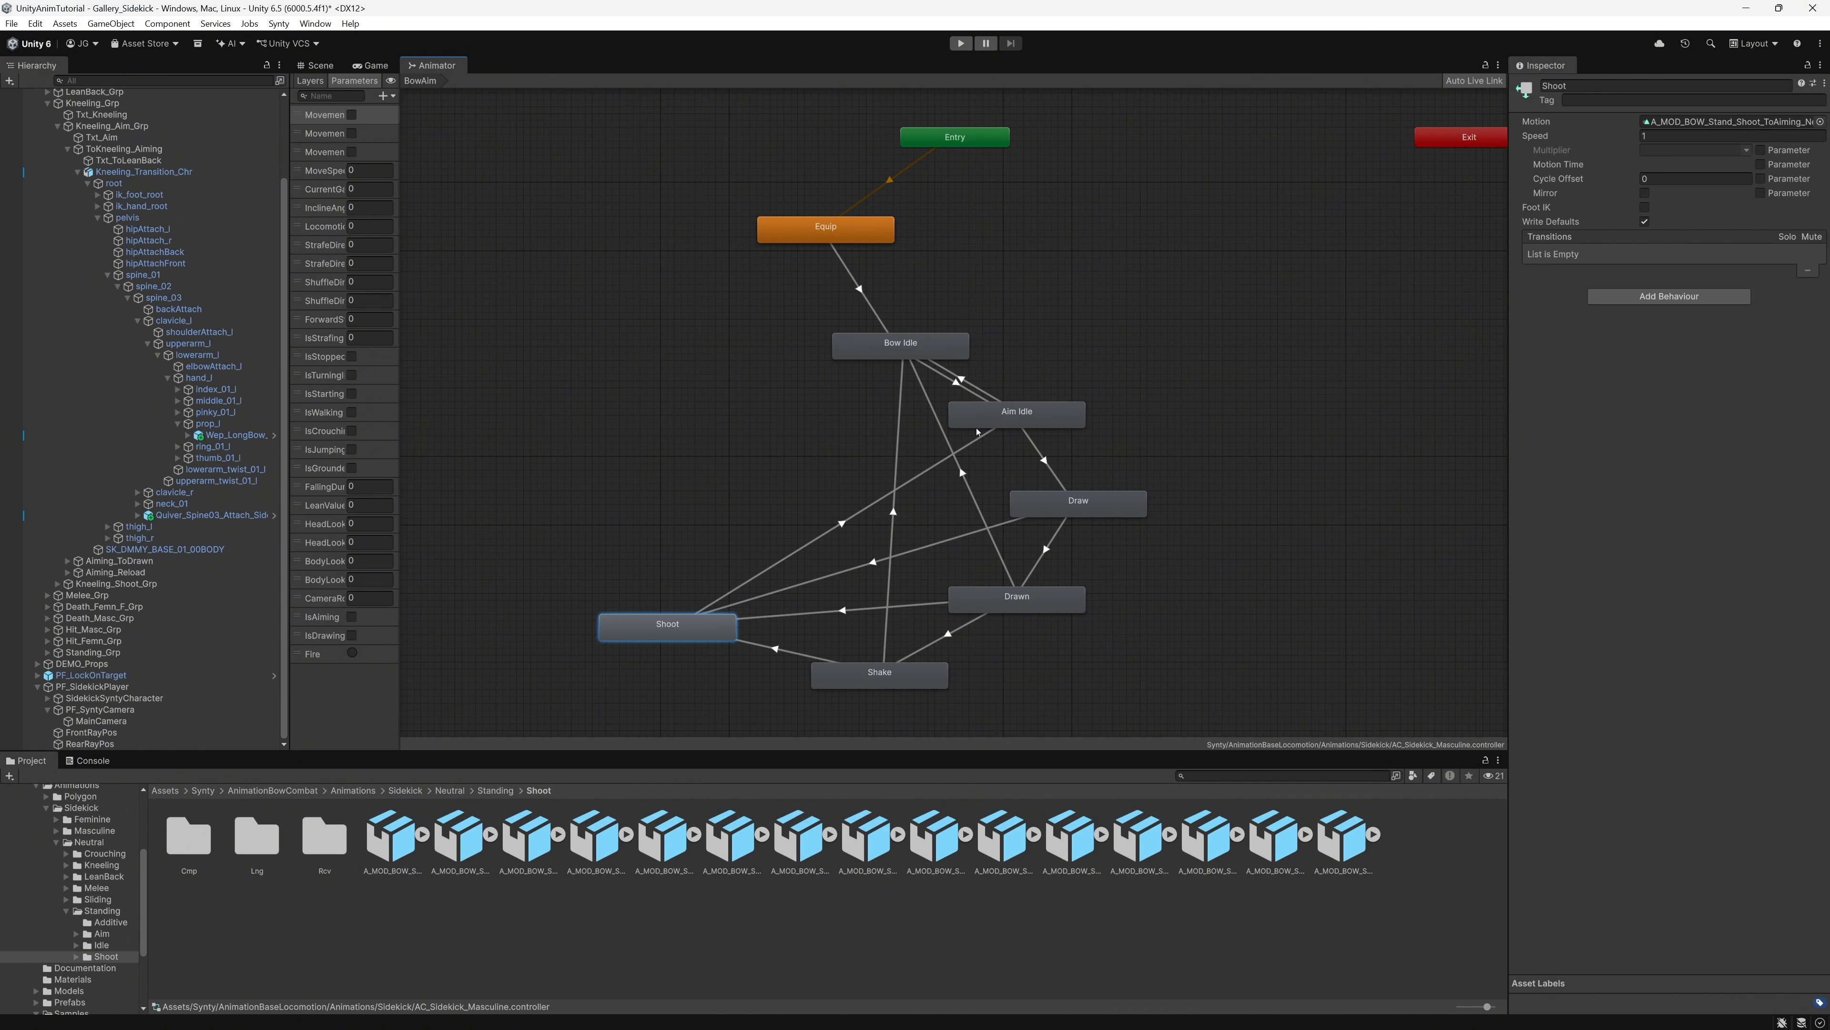
left_click(997, 426)
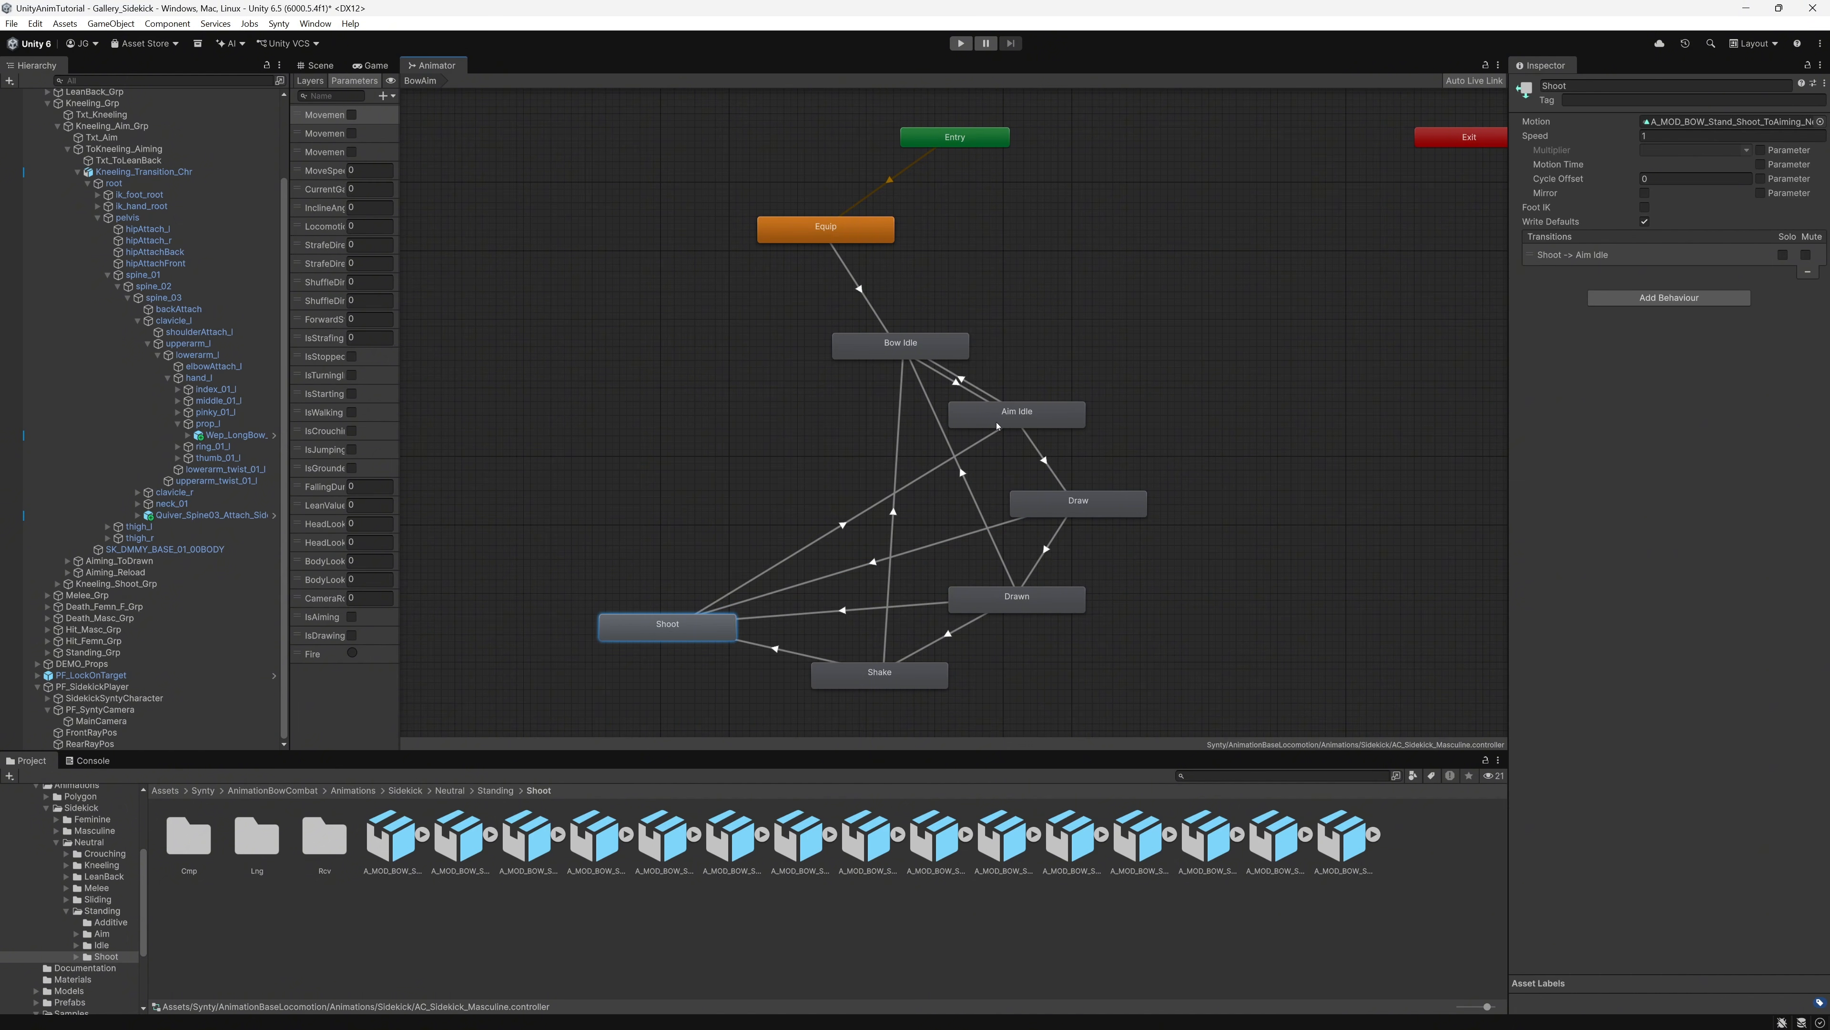
left_click(847, 526)
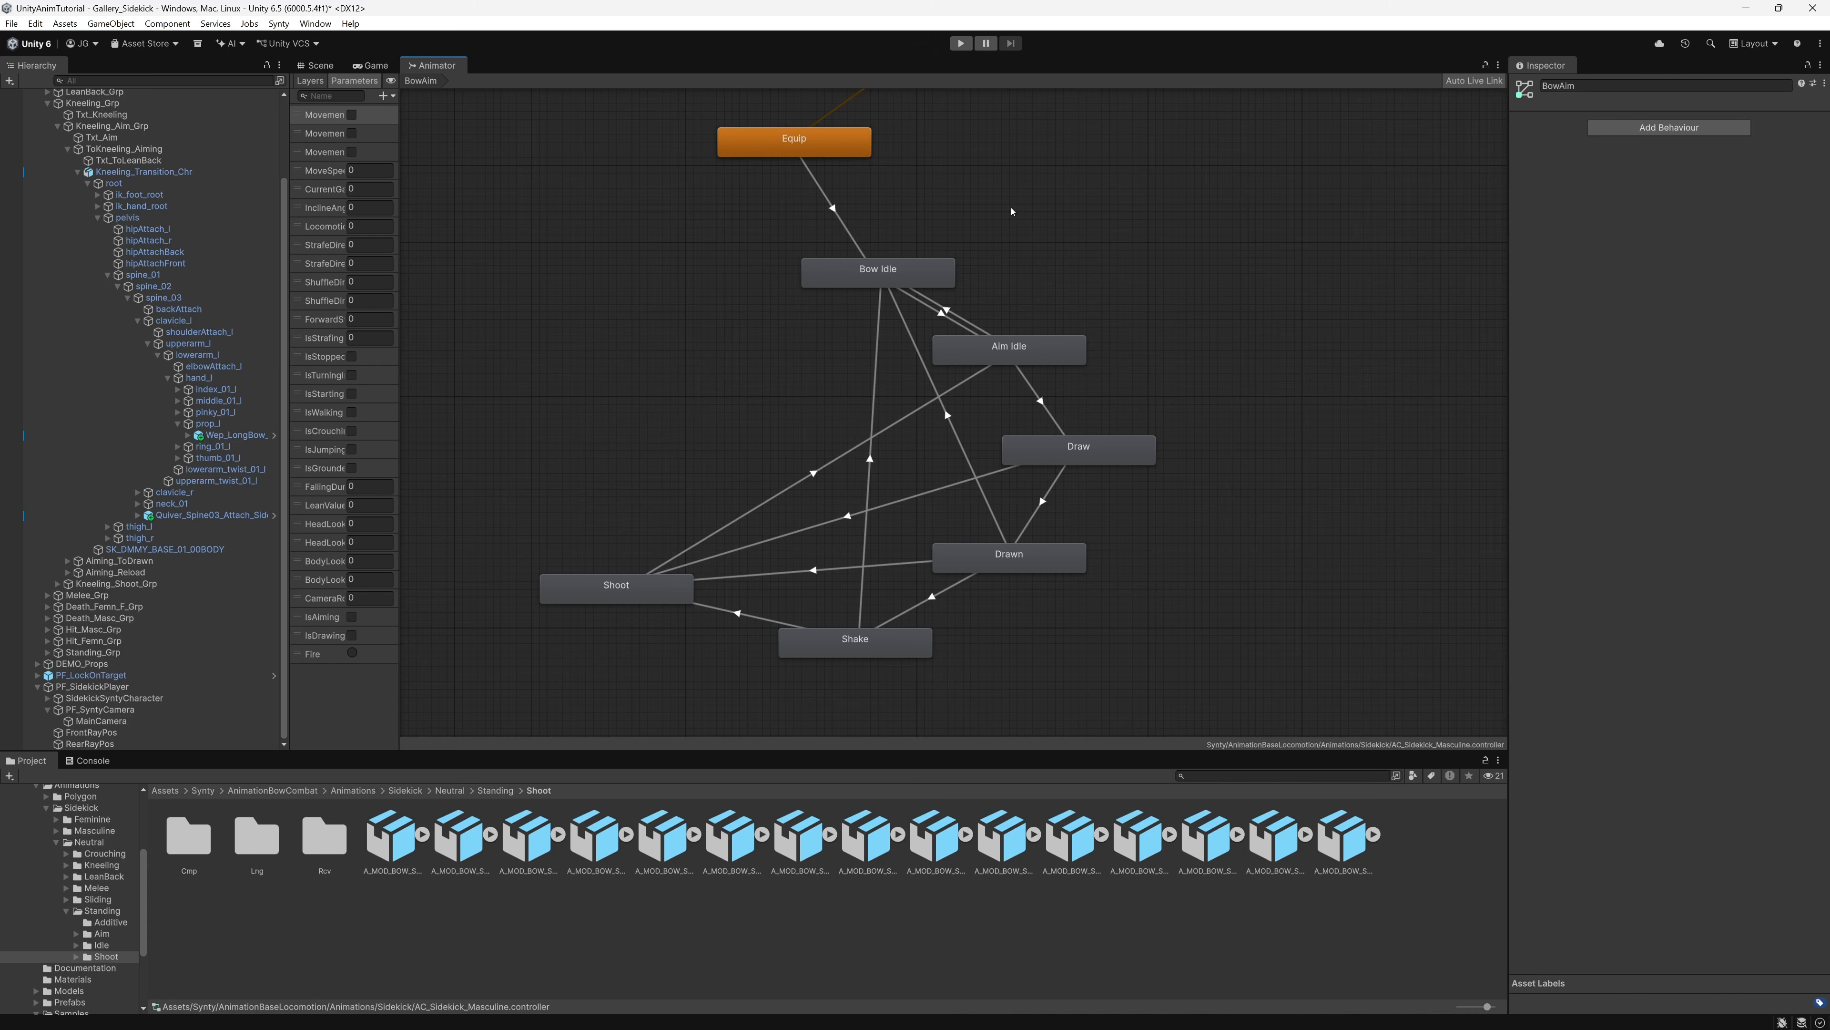
Step: Delete the transition from Shake to Bow Idle and run the game to test the shooting animations
left_click(870, 461)
key("Delete")
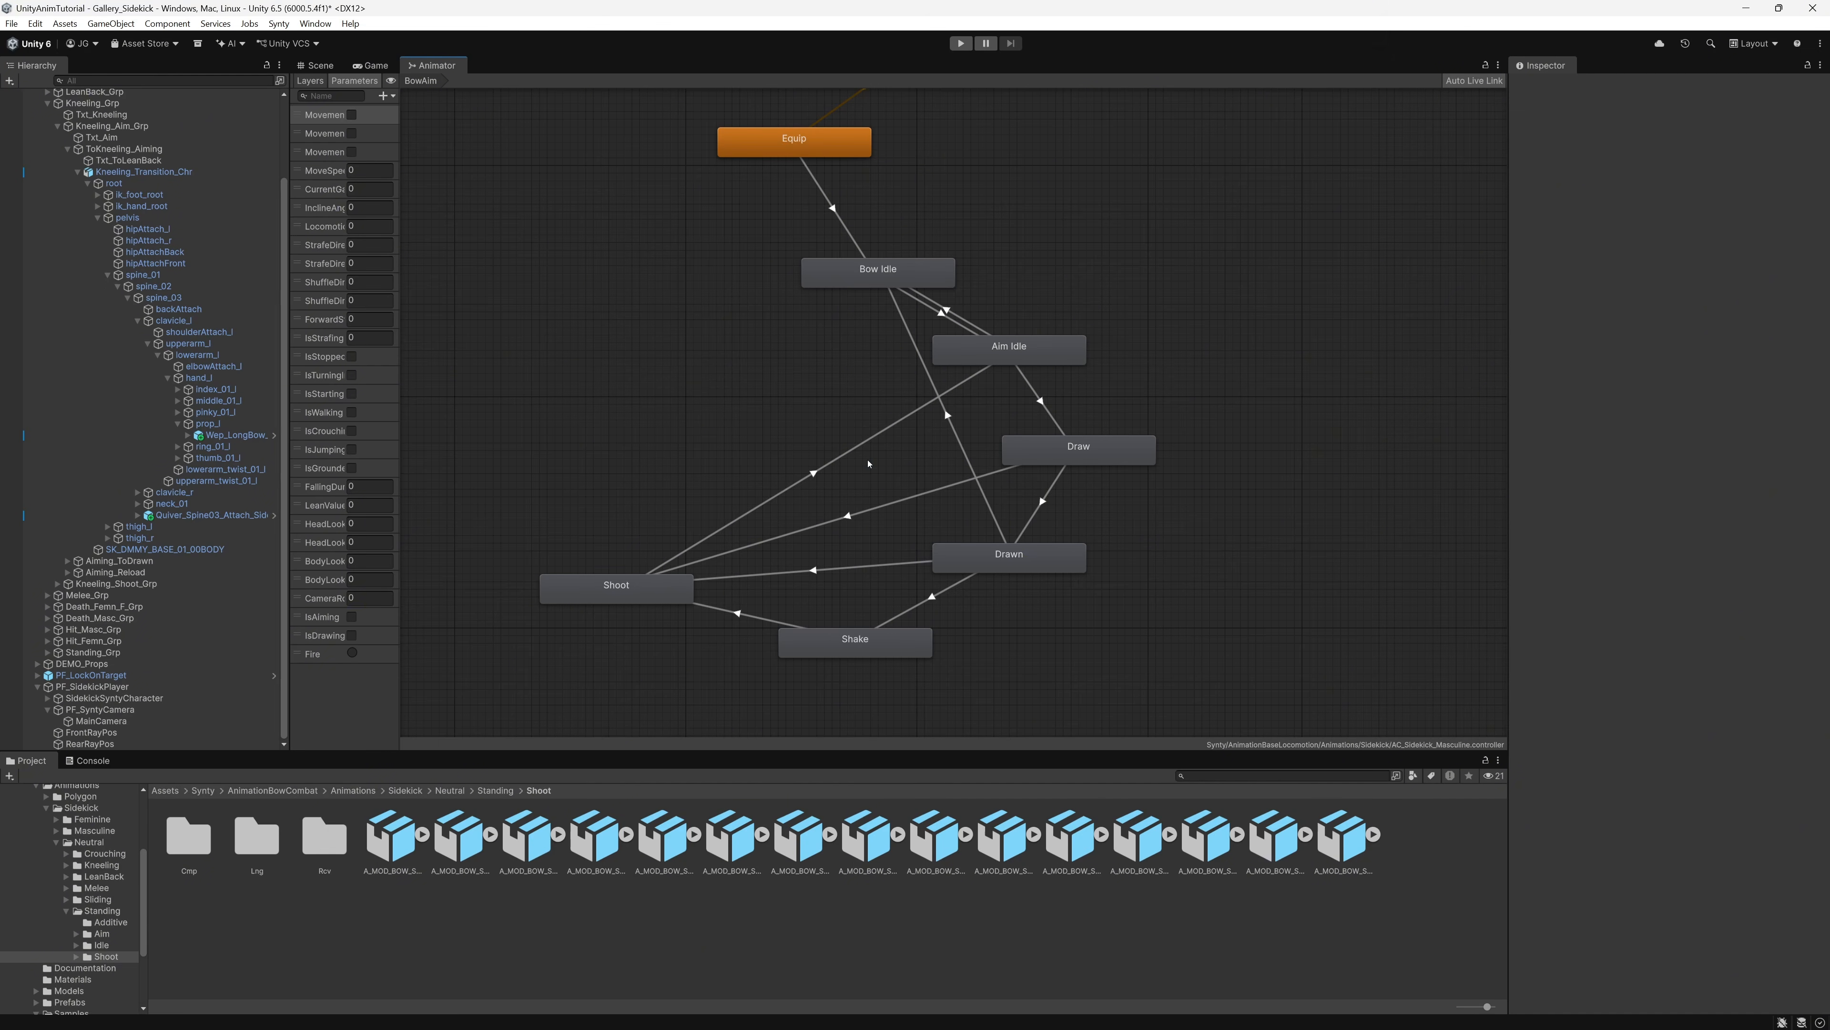
key("ctrl+p")
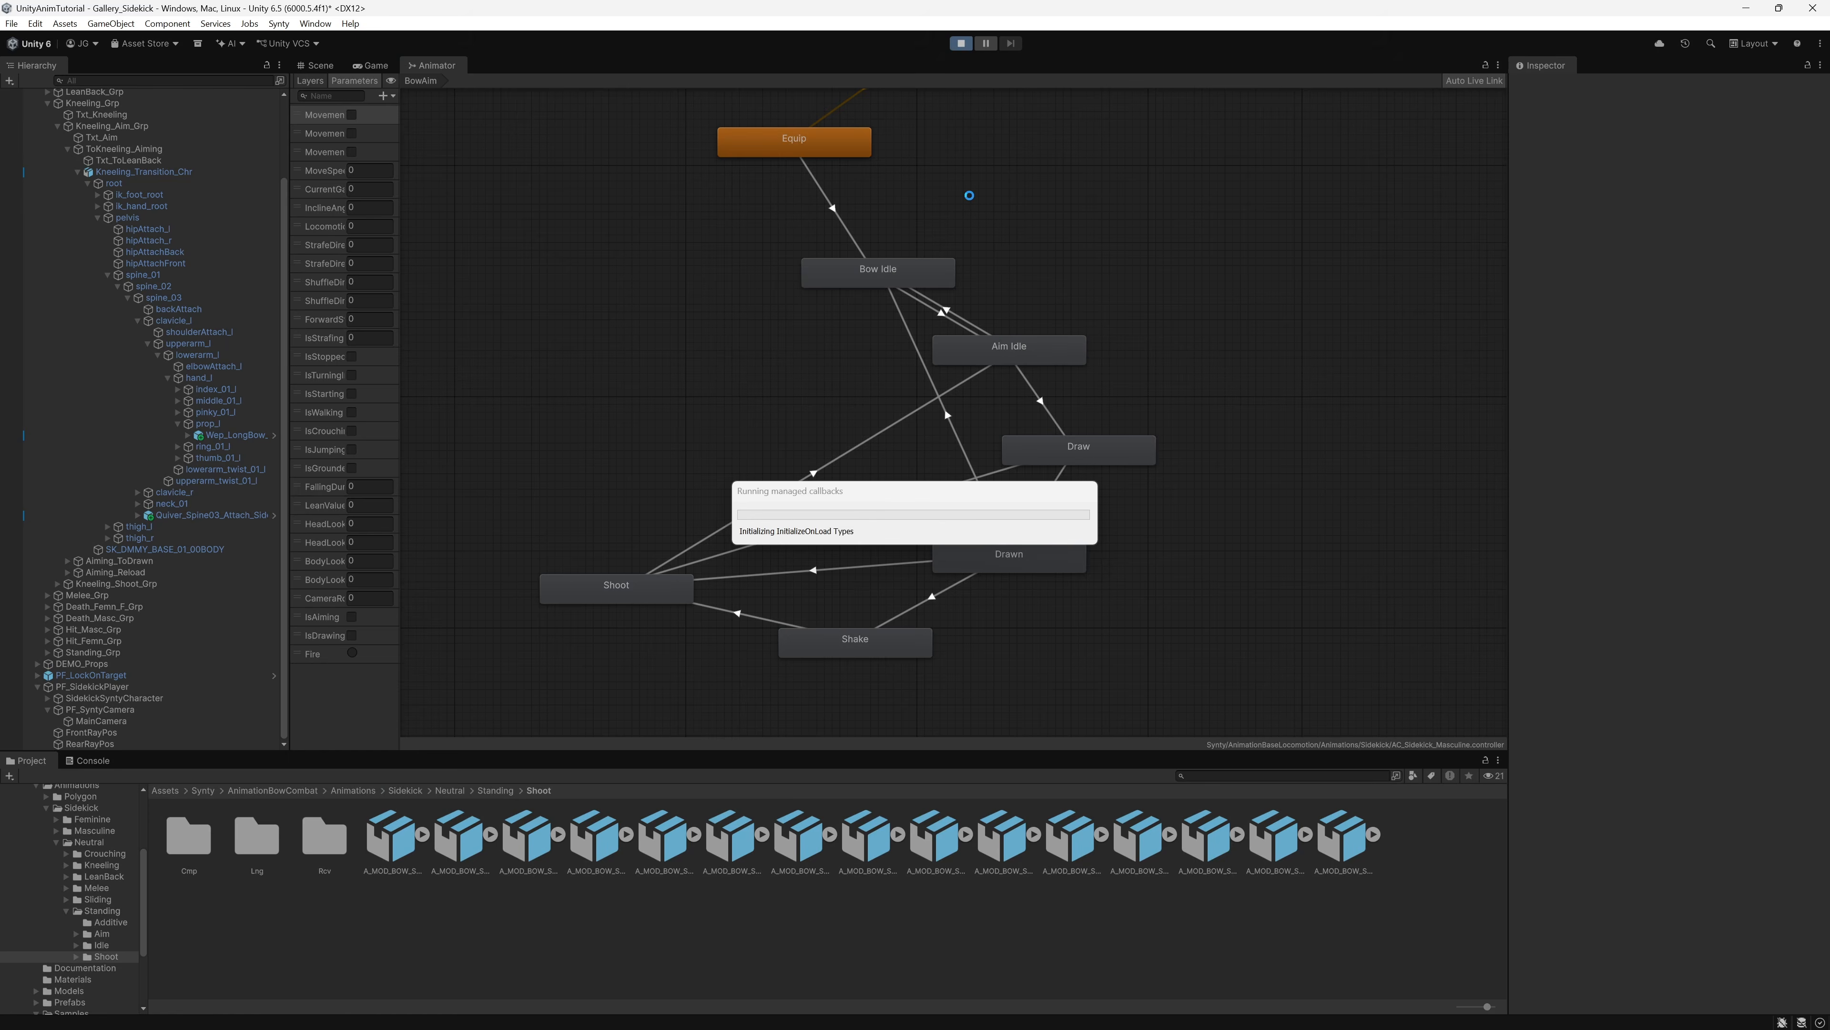
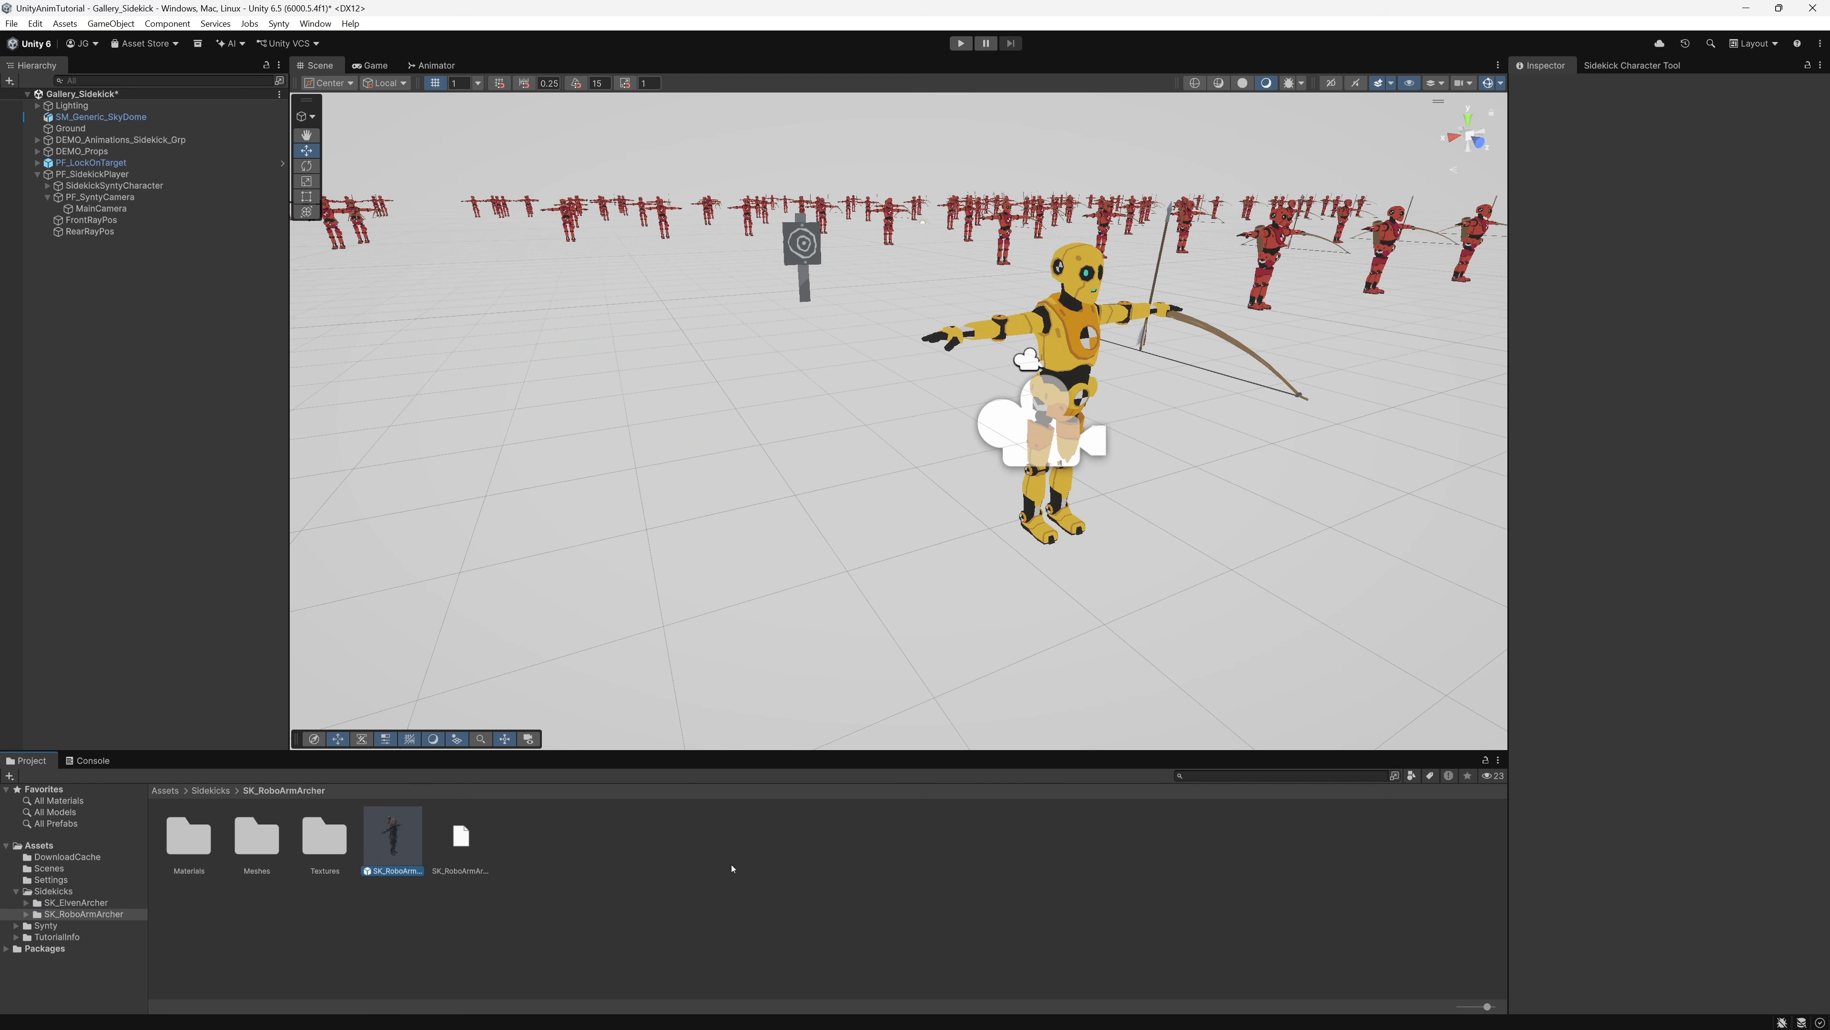
Step: Place the SK_RoboArmArcher prefab in the scene beside the player character and unpack it
left_click_drag(396, 852, 755, 657)
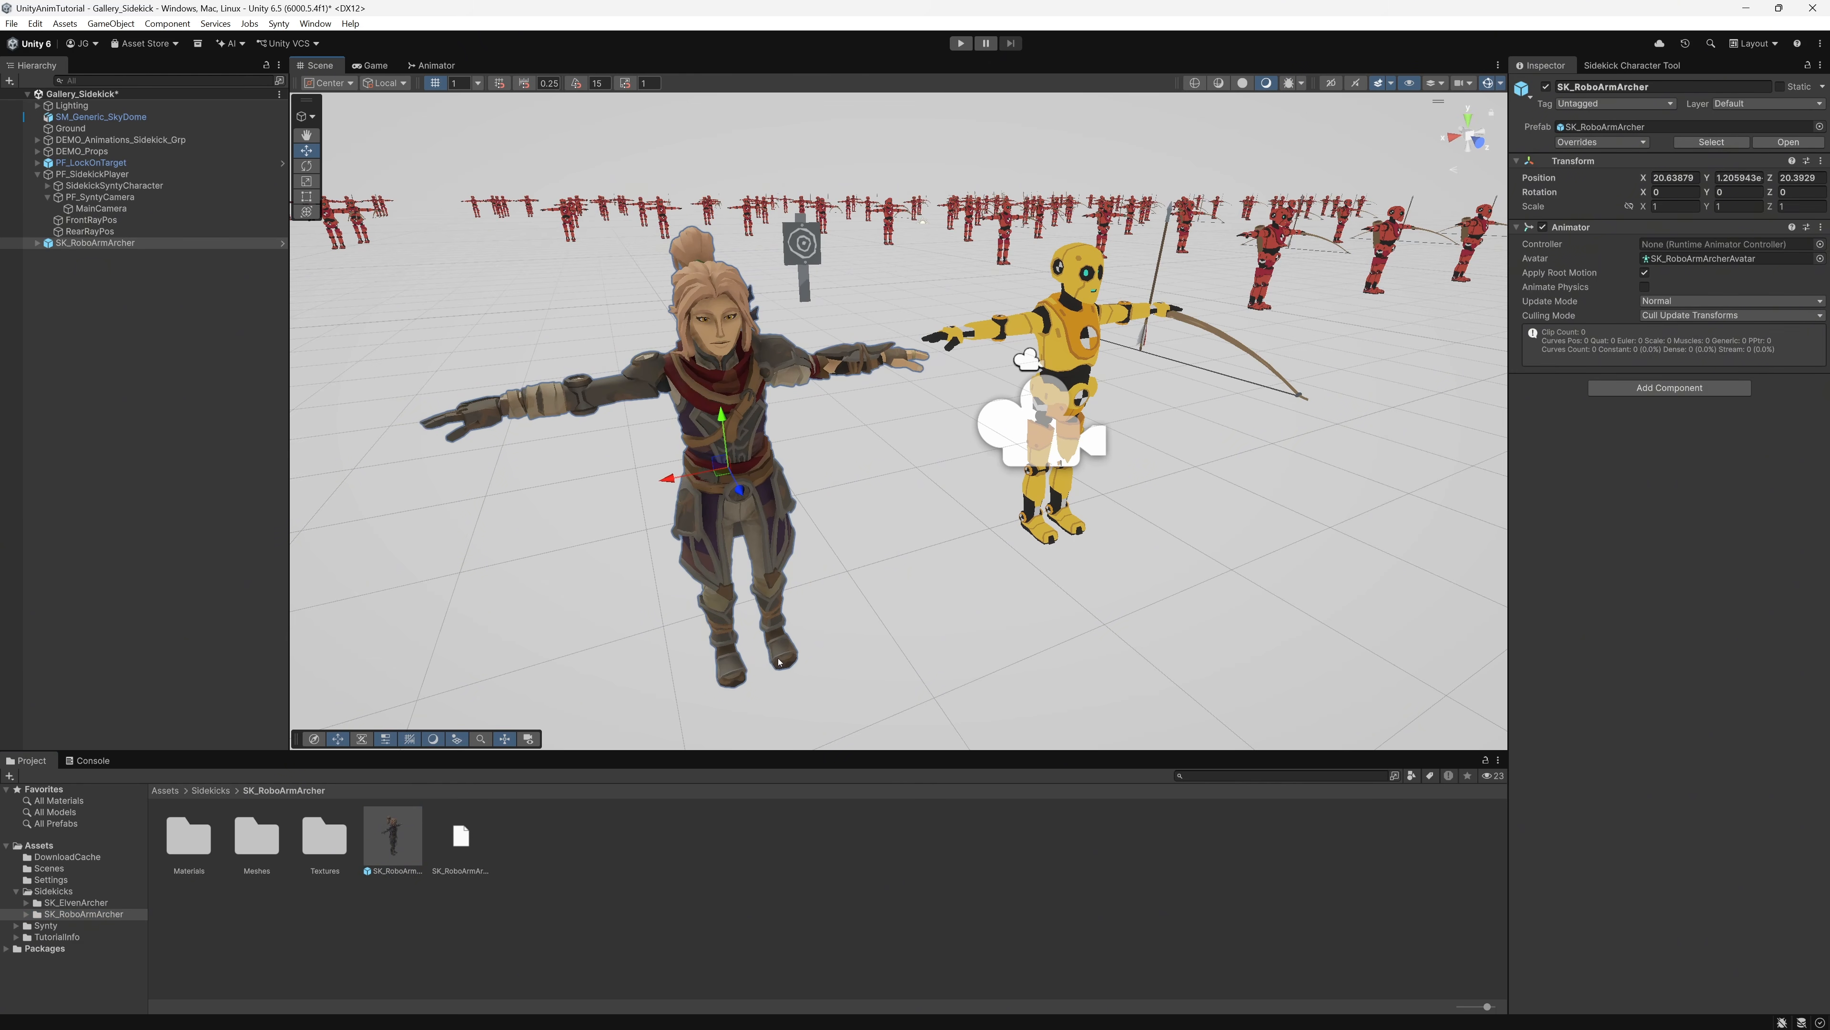
right_click(106, 245)
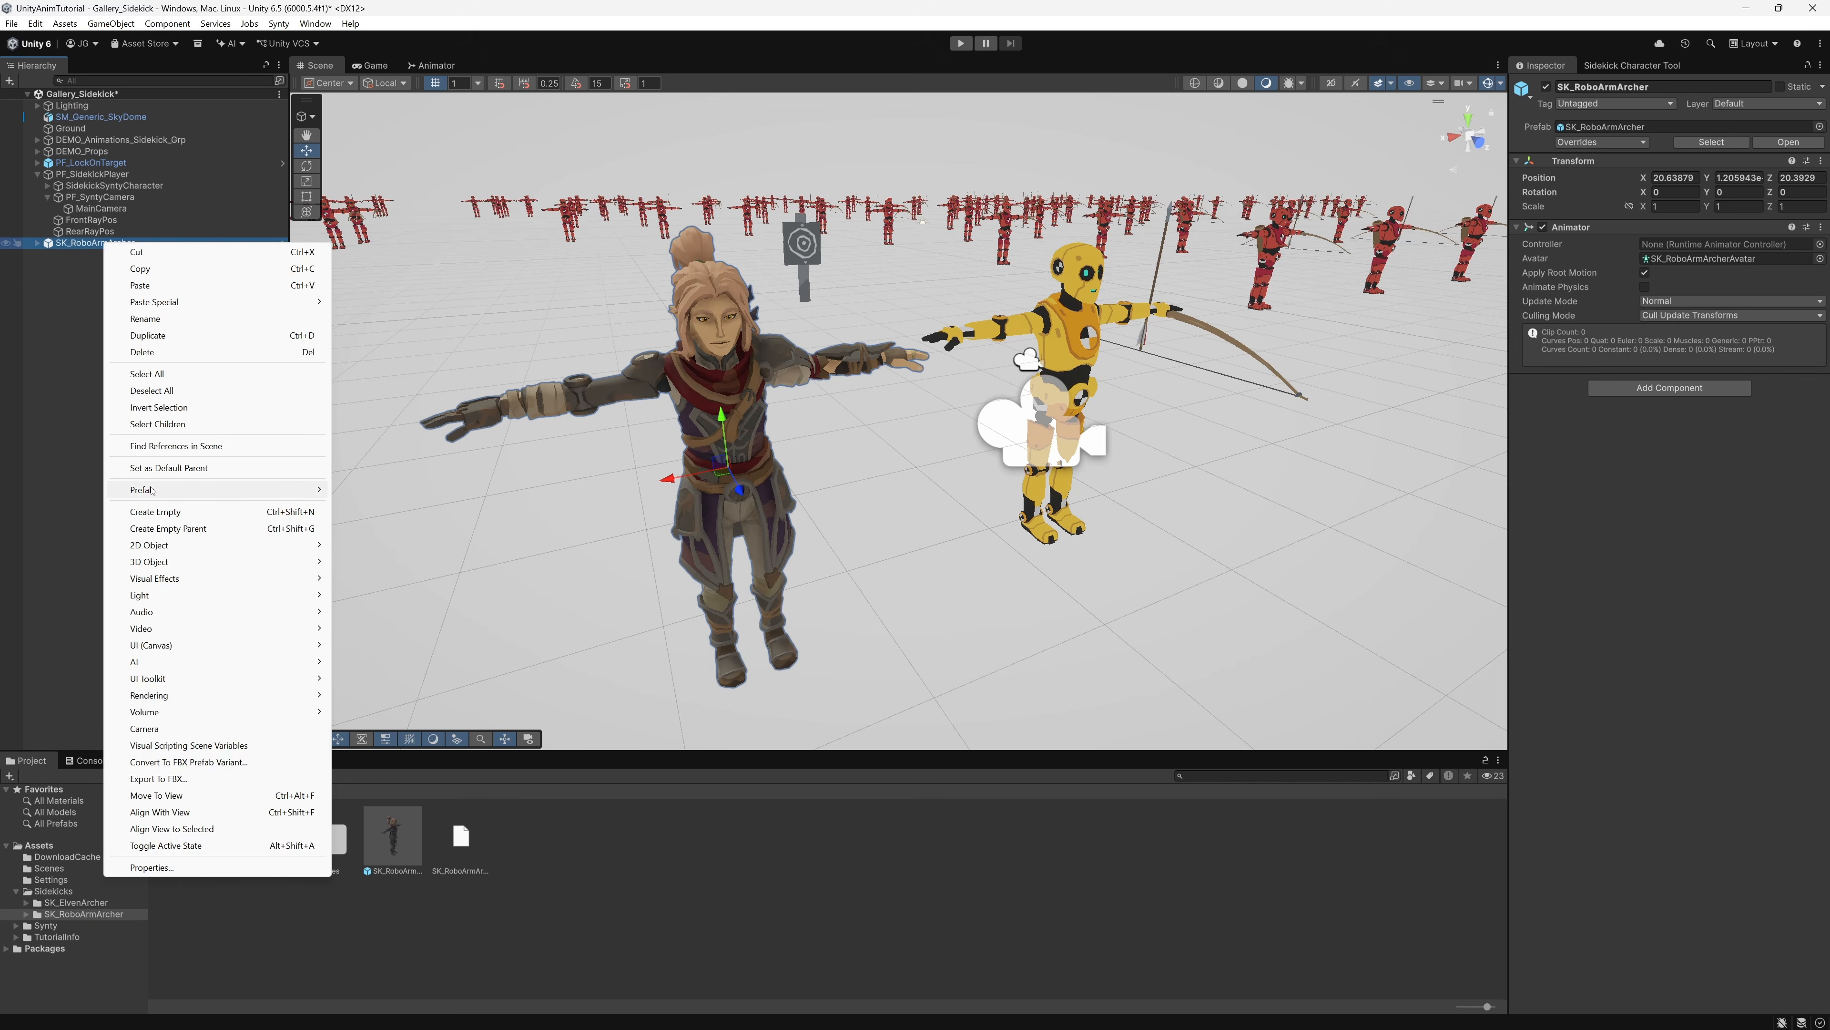
mouse_move(171, 489)
left_click(426, 623)
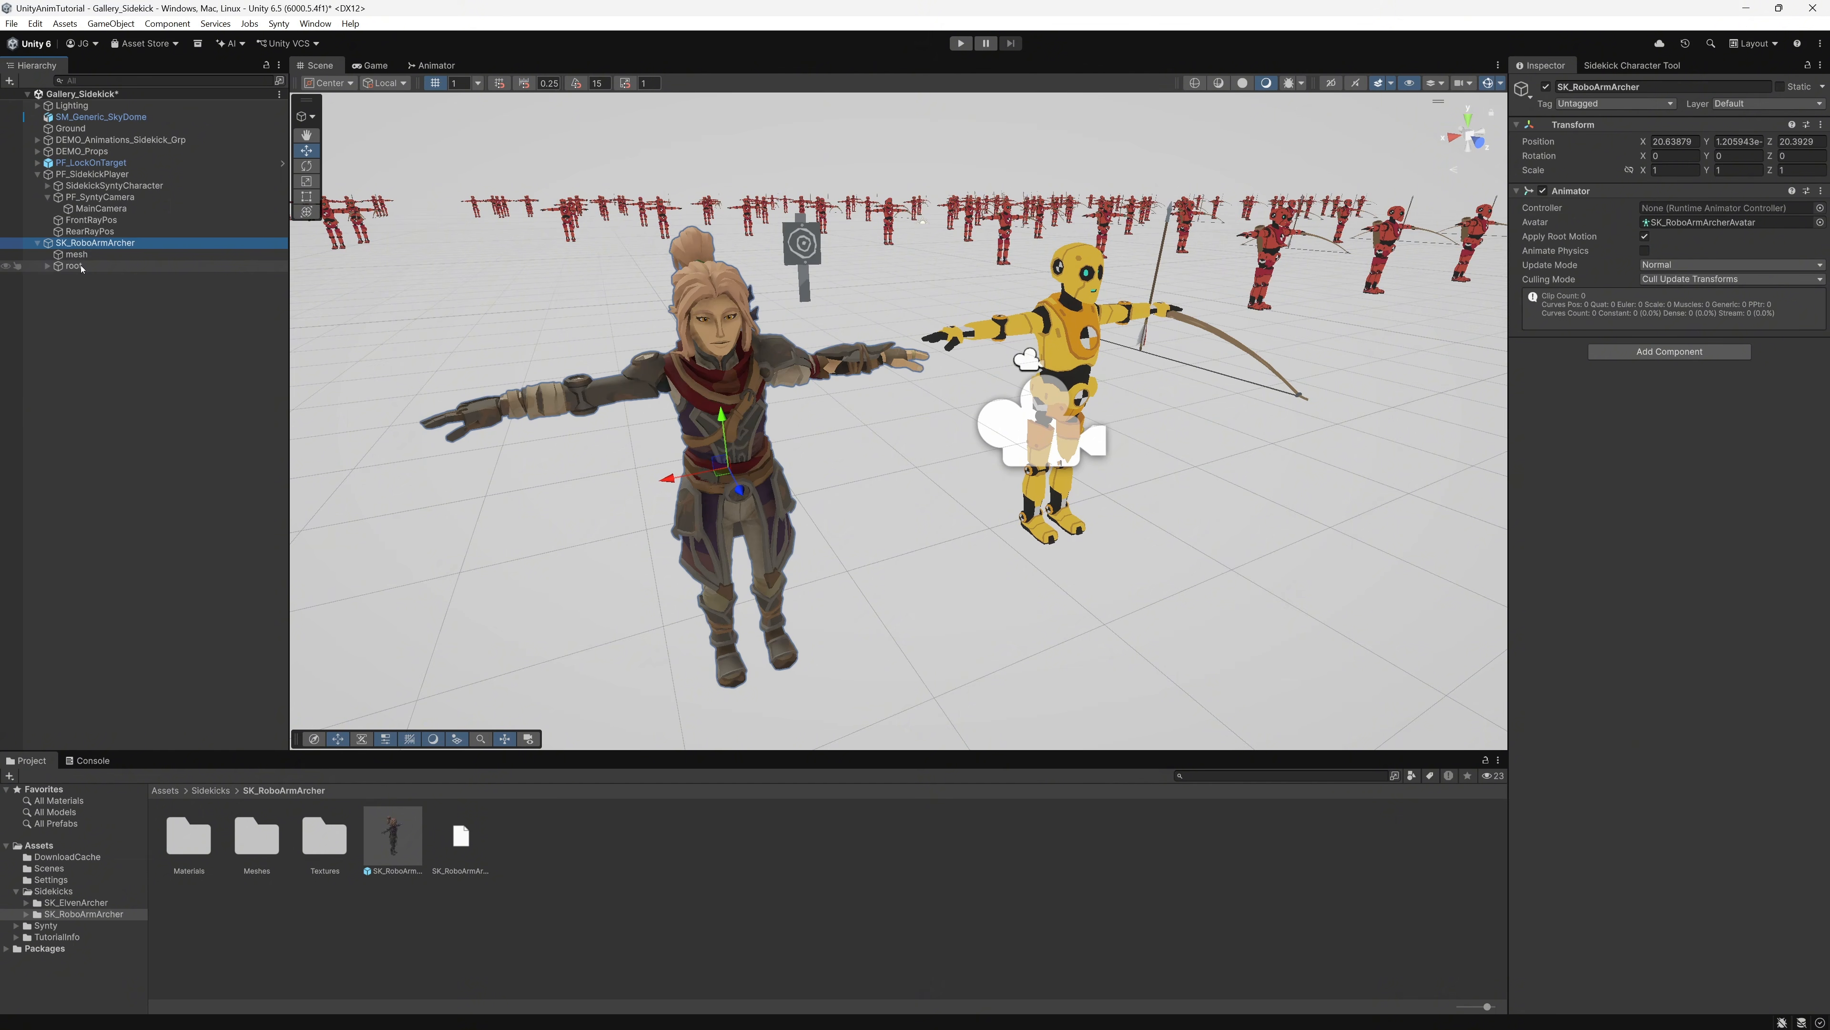
Step: Move Wep_LongBow_01 out of the player's prop_l bone to the top level of the scene
left_click(47, 186)
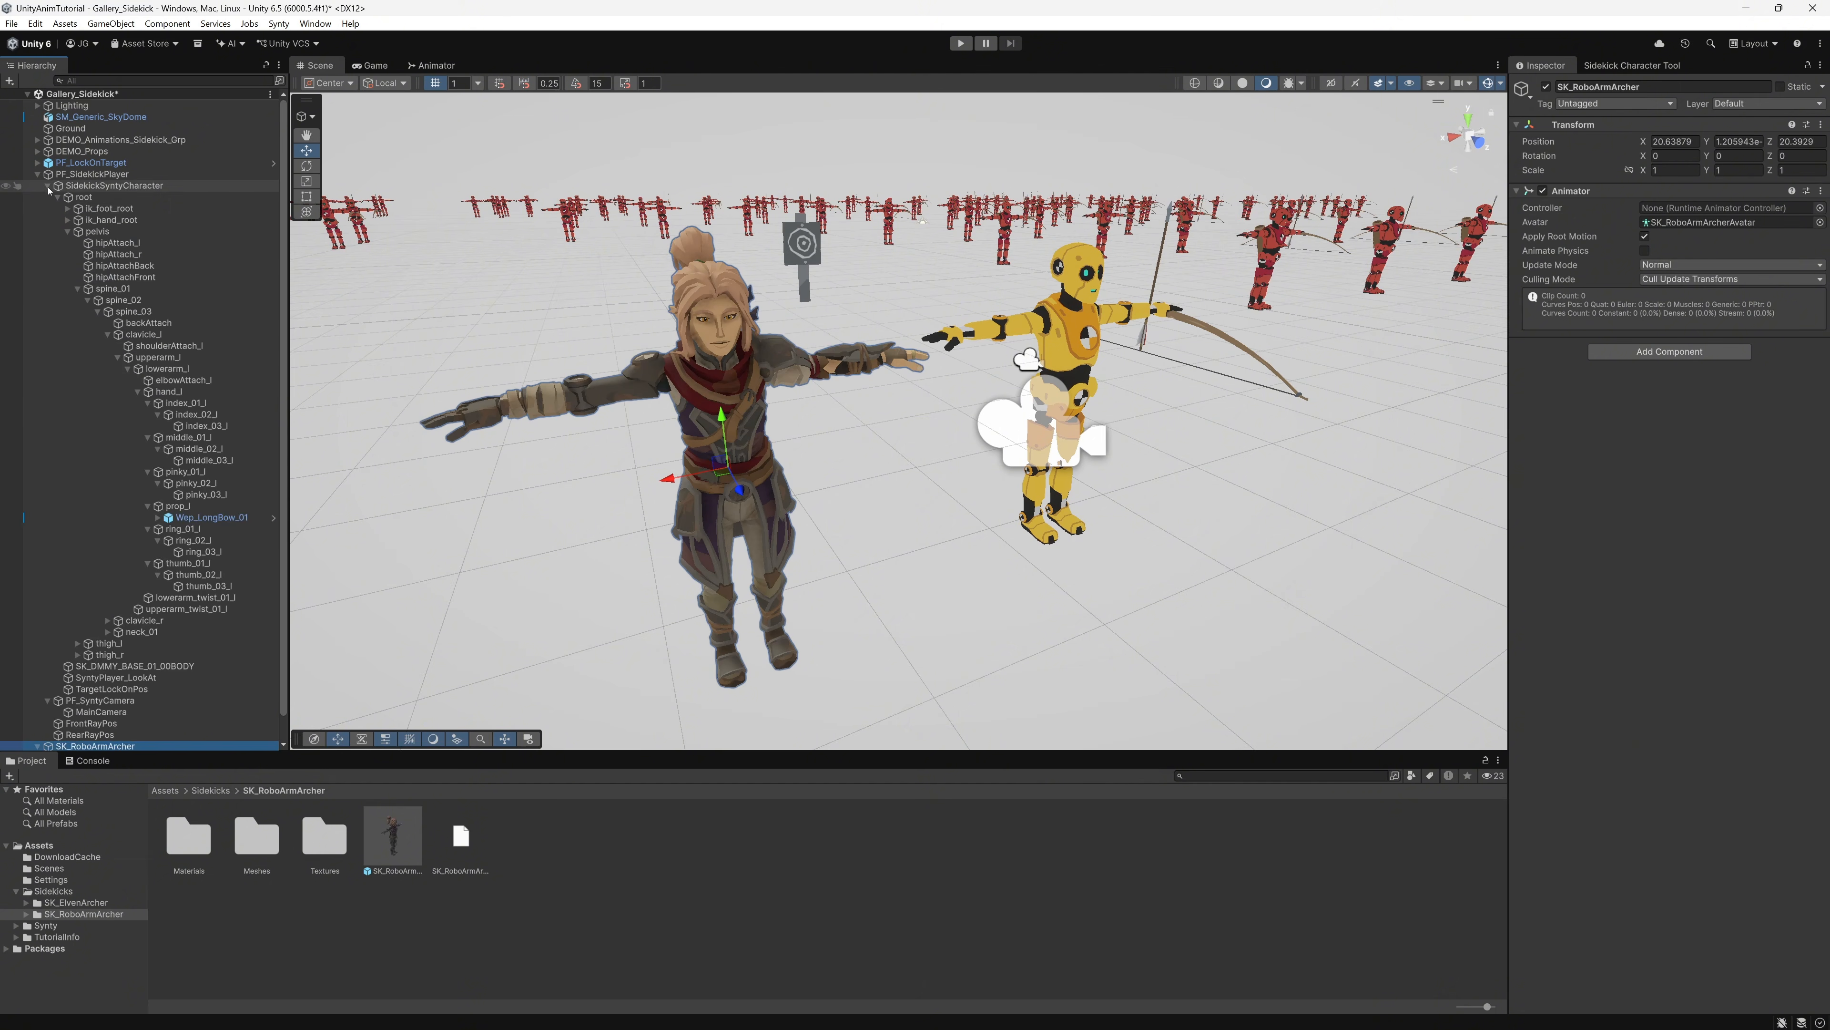
left_click(57, 197)
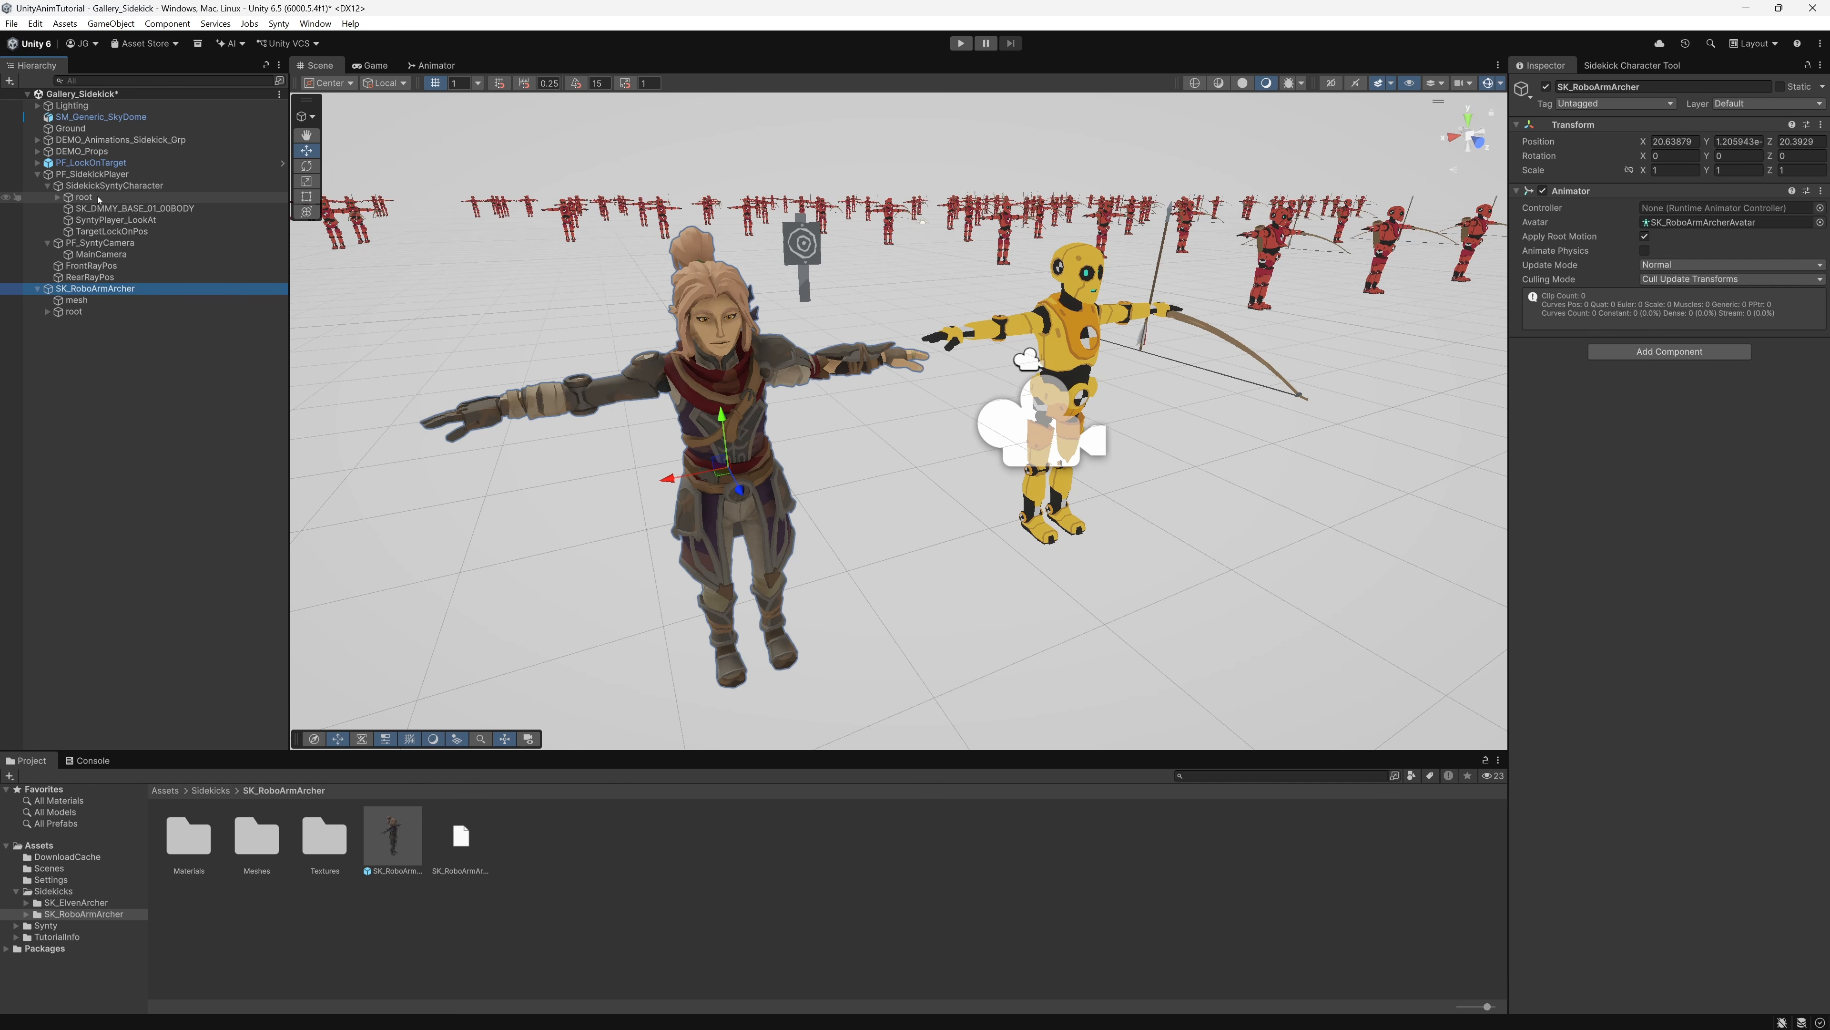
left_click(1182, 321)
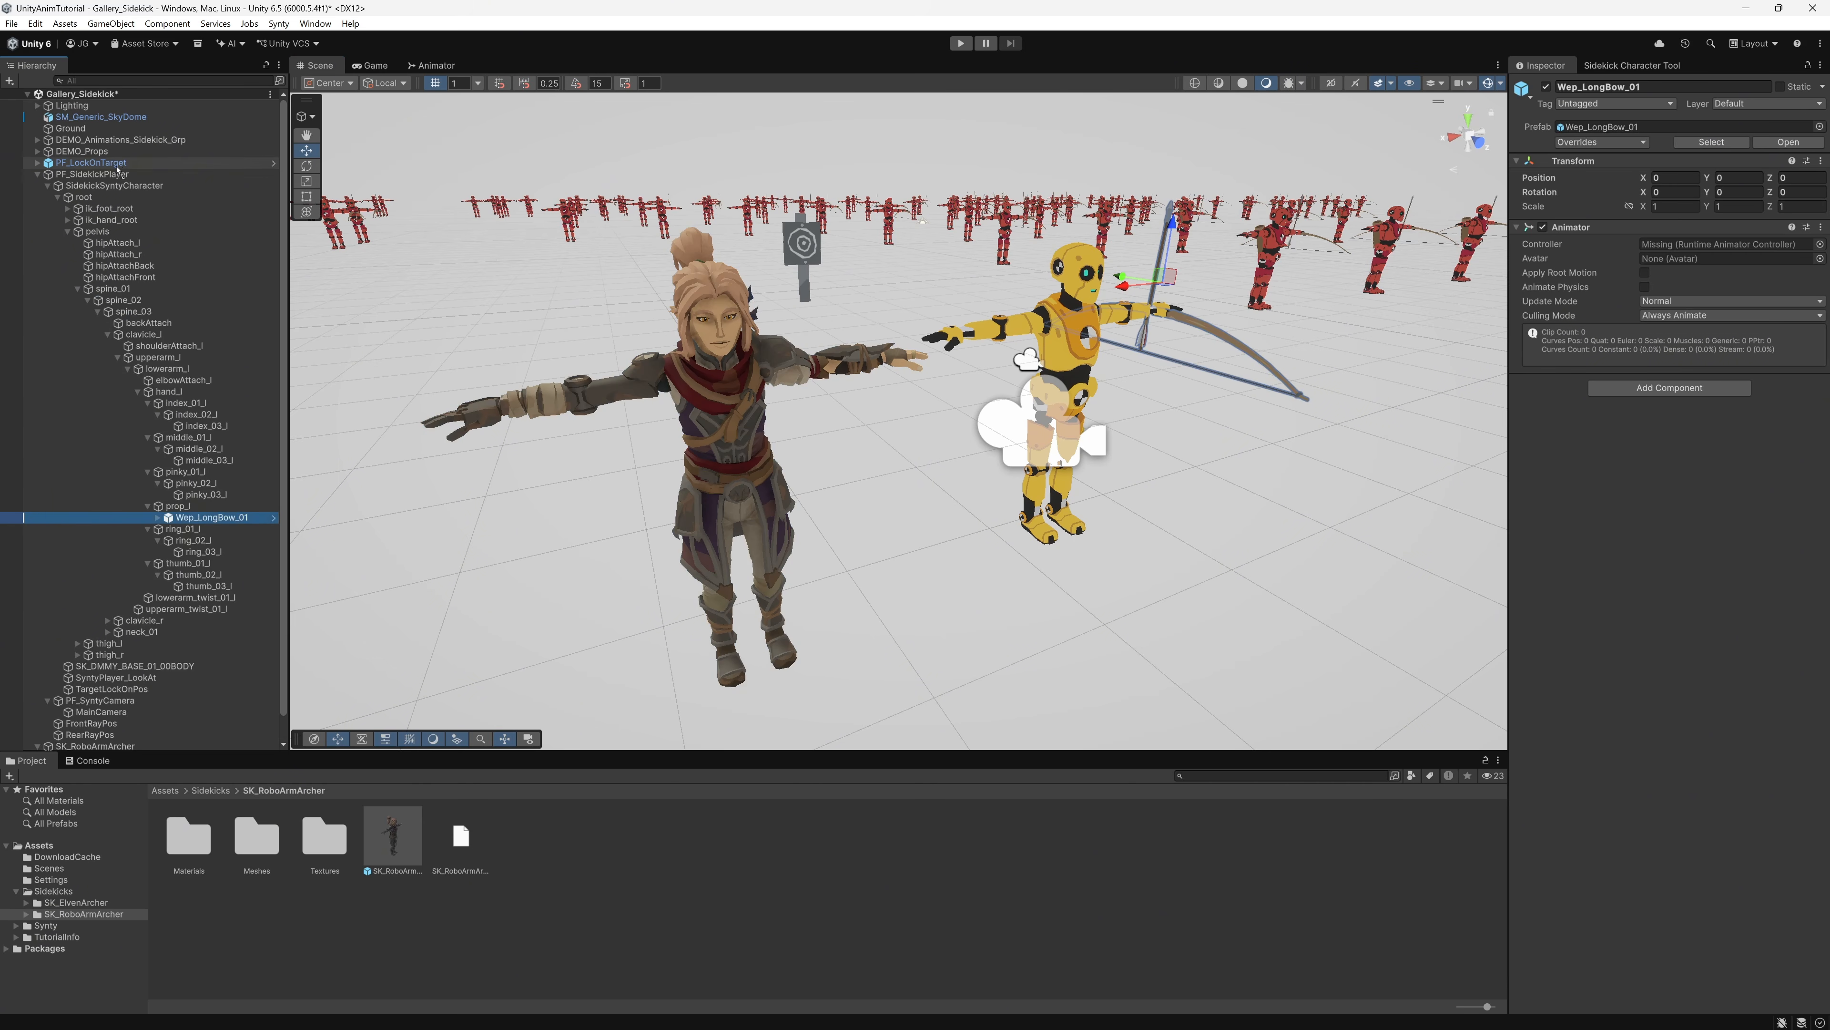
left_click_drag(116, 171, 116, 171)
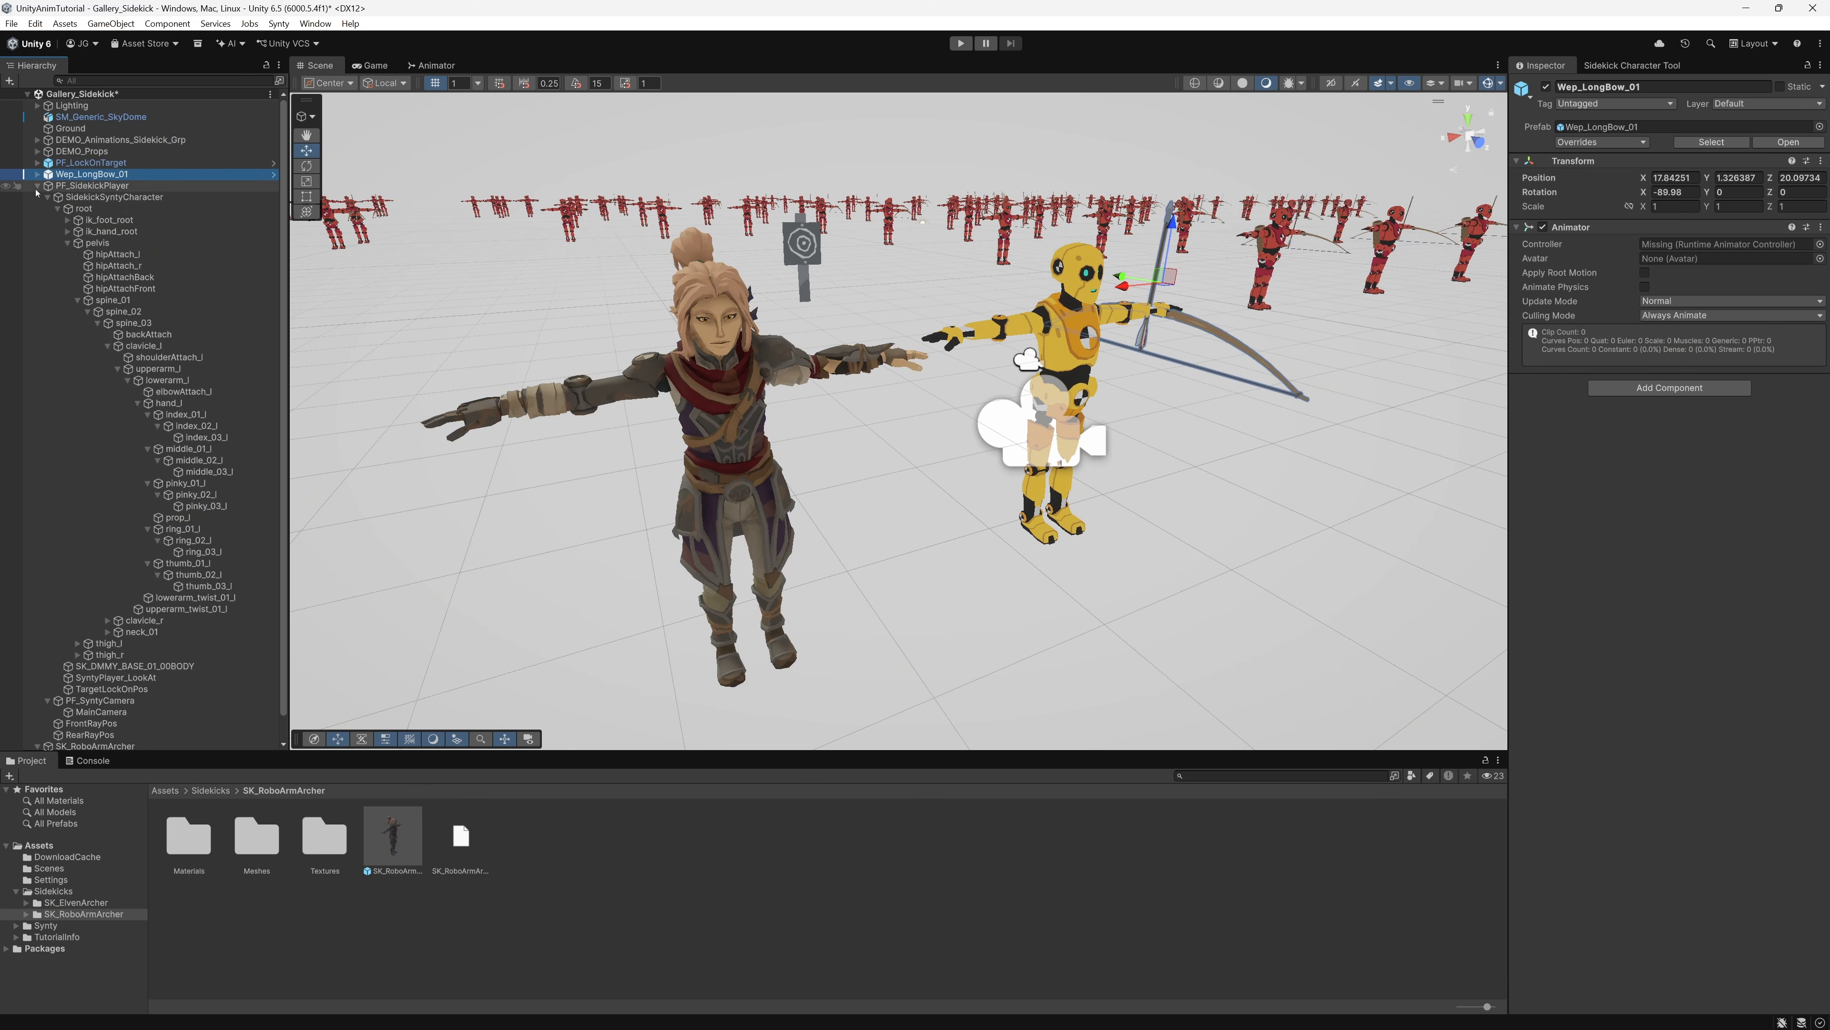
Step: Delete the old root skeleton and SK_DMMY_BASE_01_00BODY from SidekickSyntyCharacter
left_click(58, 210)
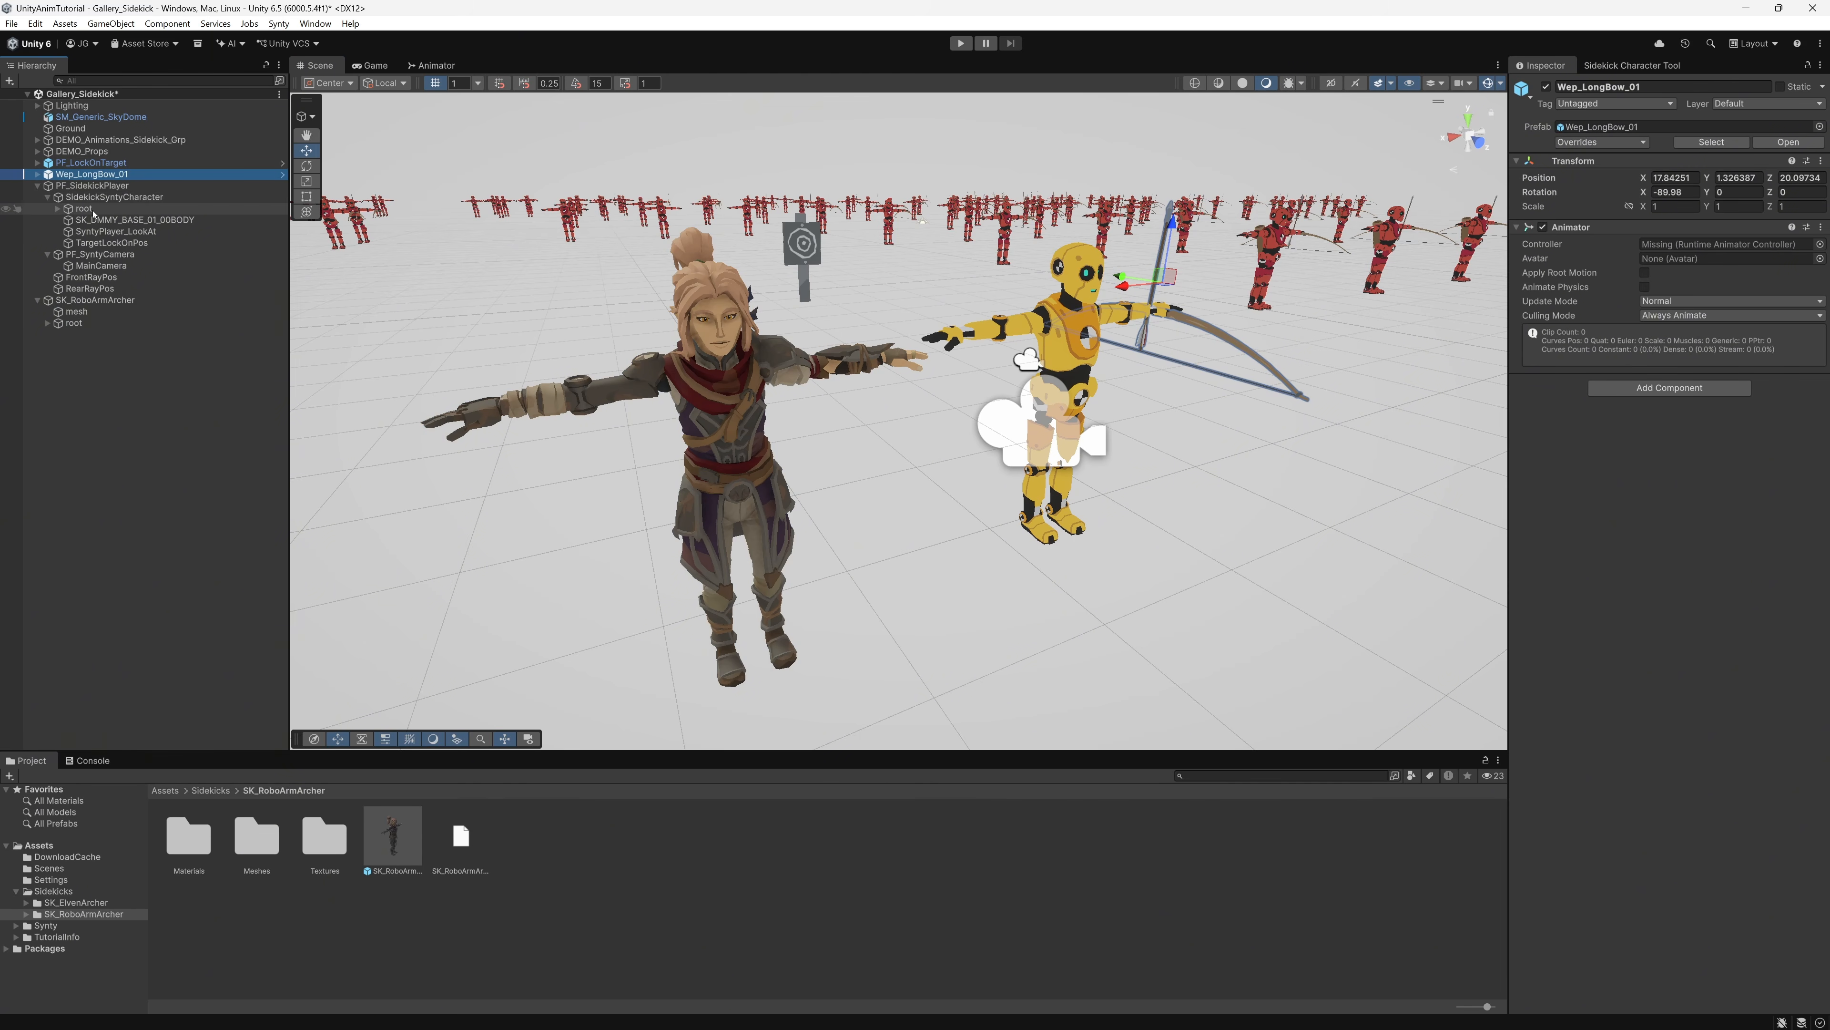
left_click(83, 209)
left_click(110, 220, "ctrl")
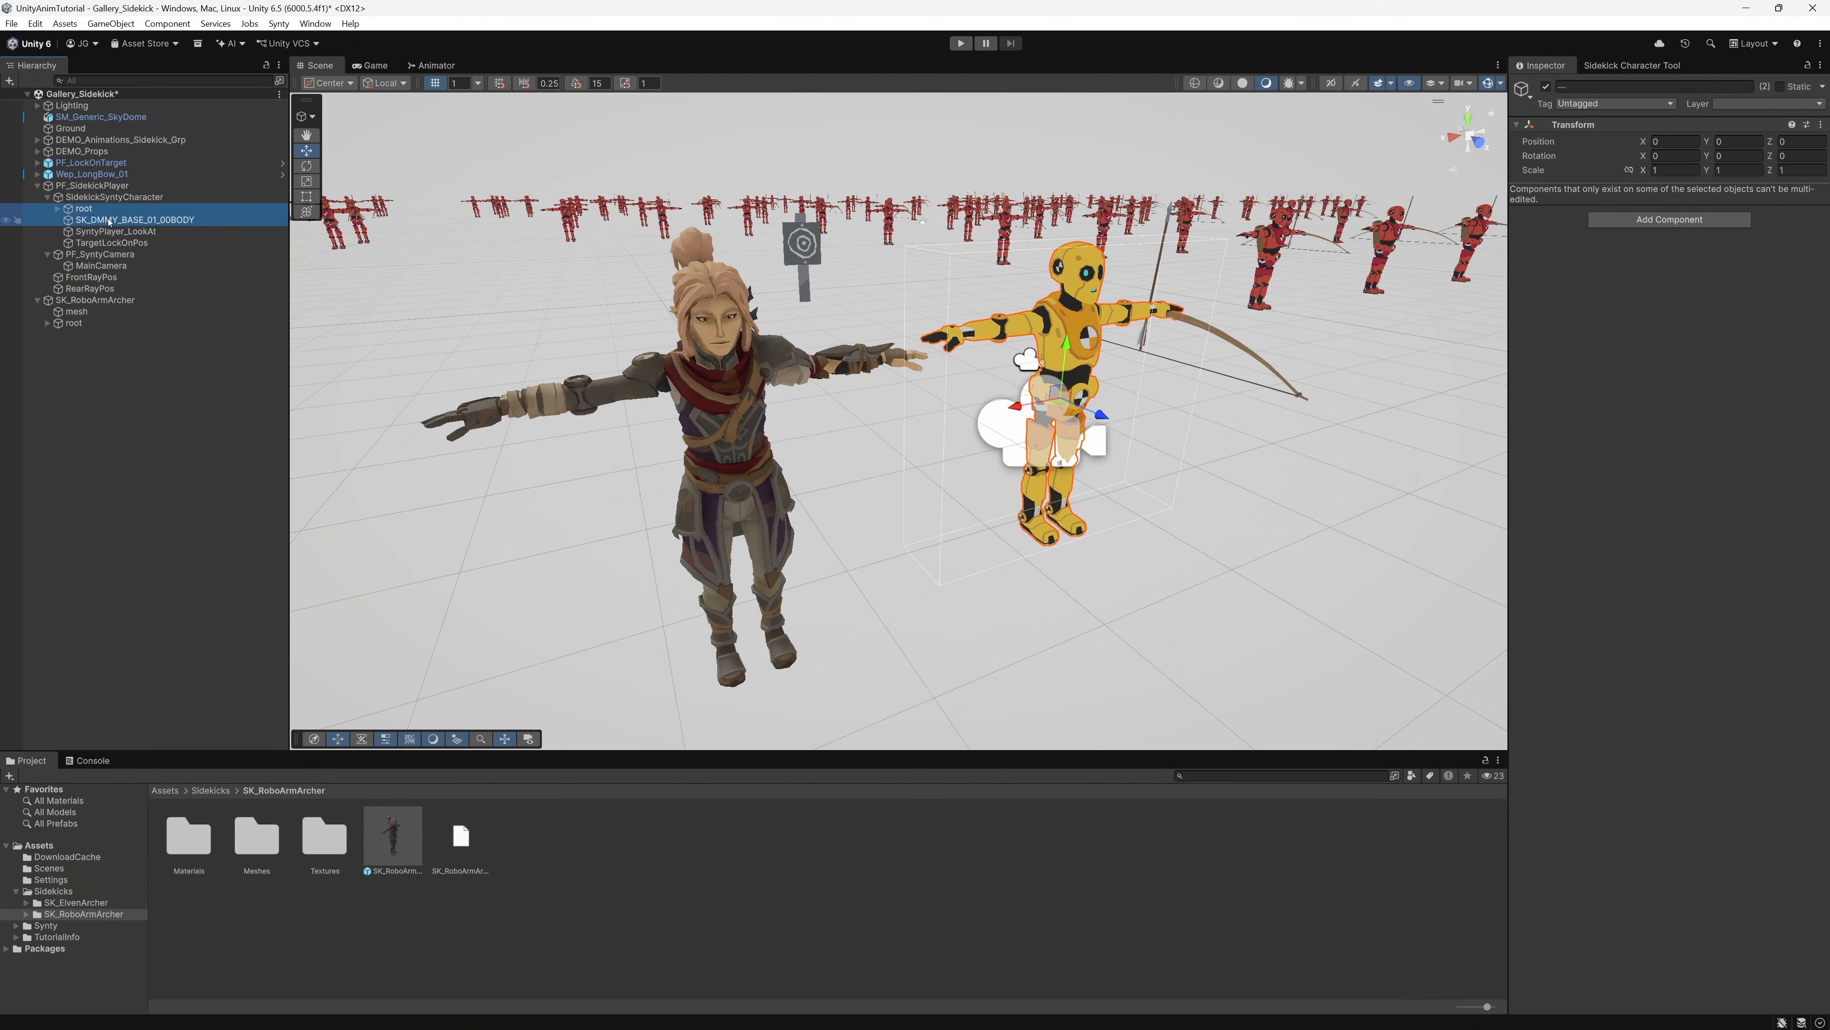
key("Delete")
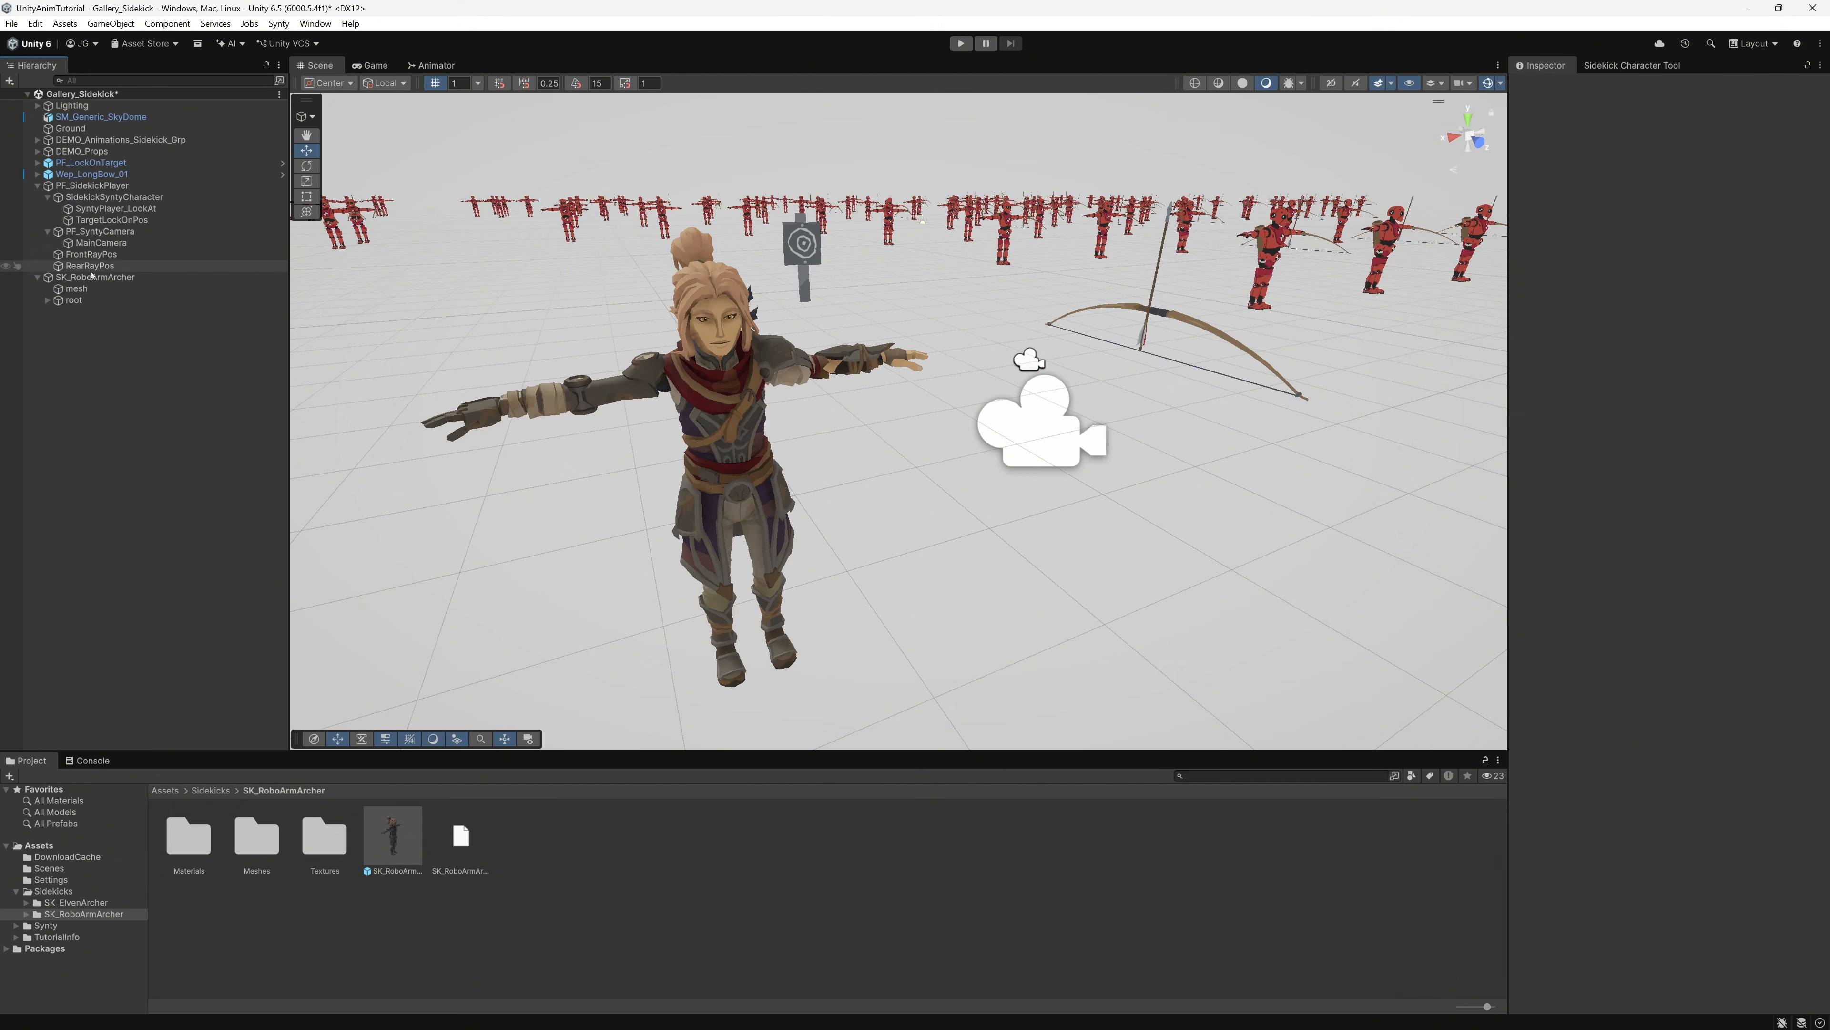
Step: Move the mesh and root of SK_RoboArmArcher into SidekickSyntyCharacter and set their X and Z positions to 0
left_click(76, 288)
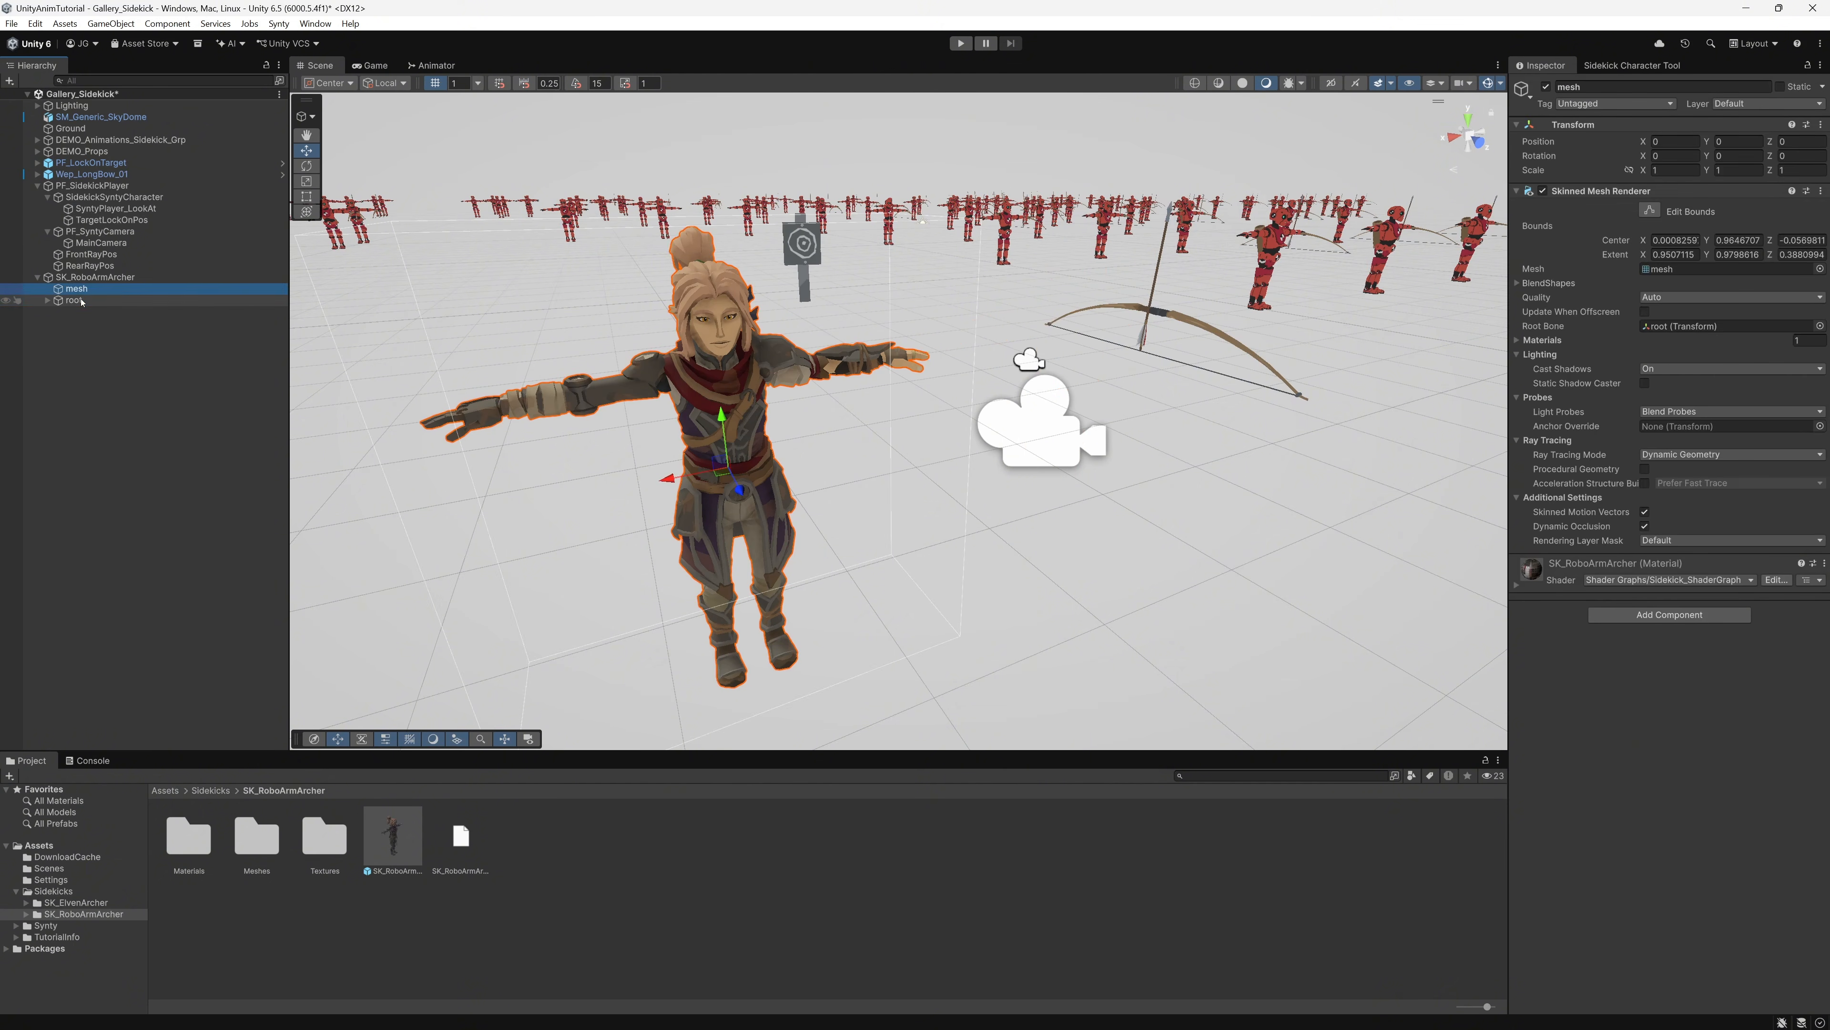
left_click(74, 300, "ctrl")
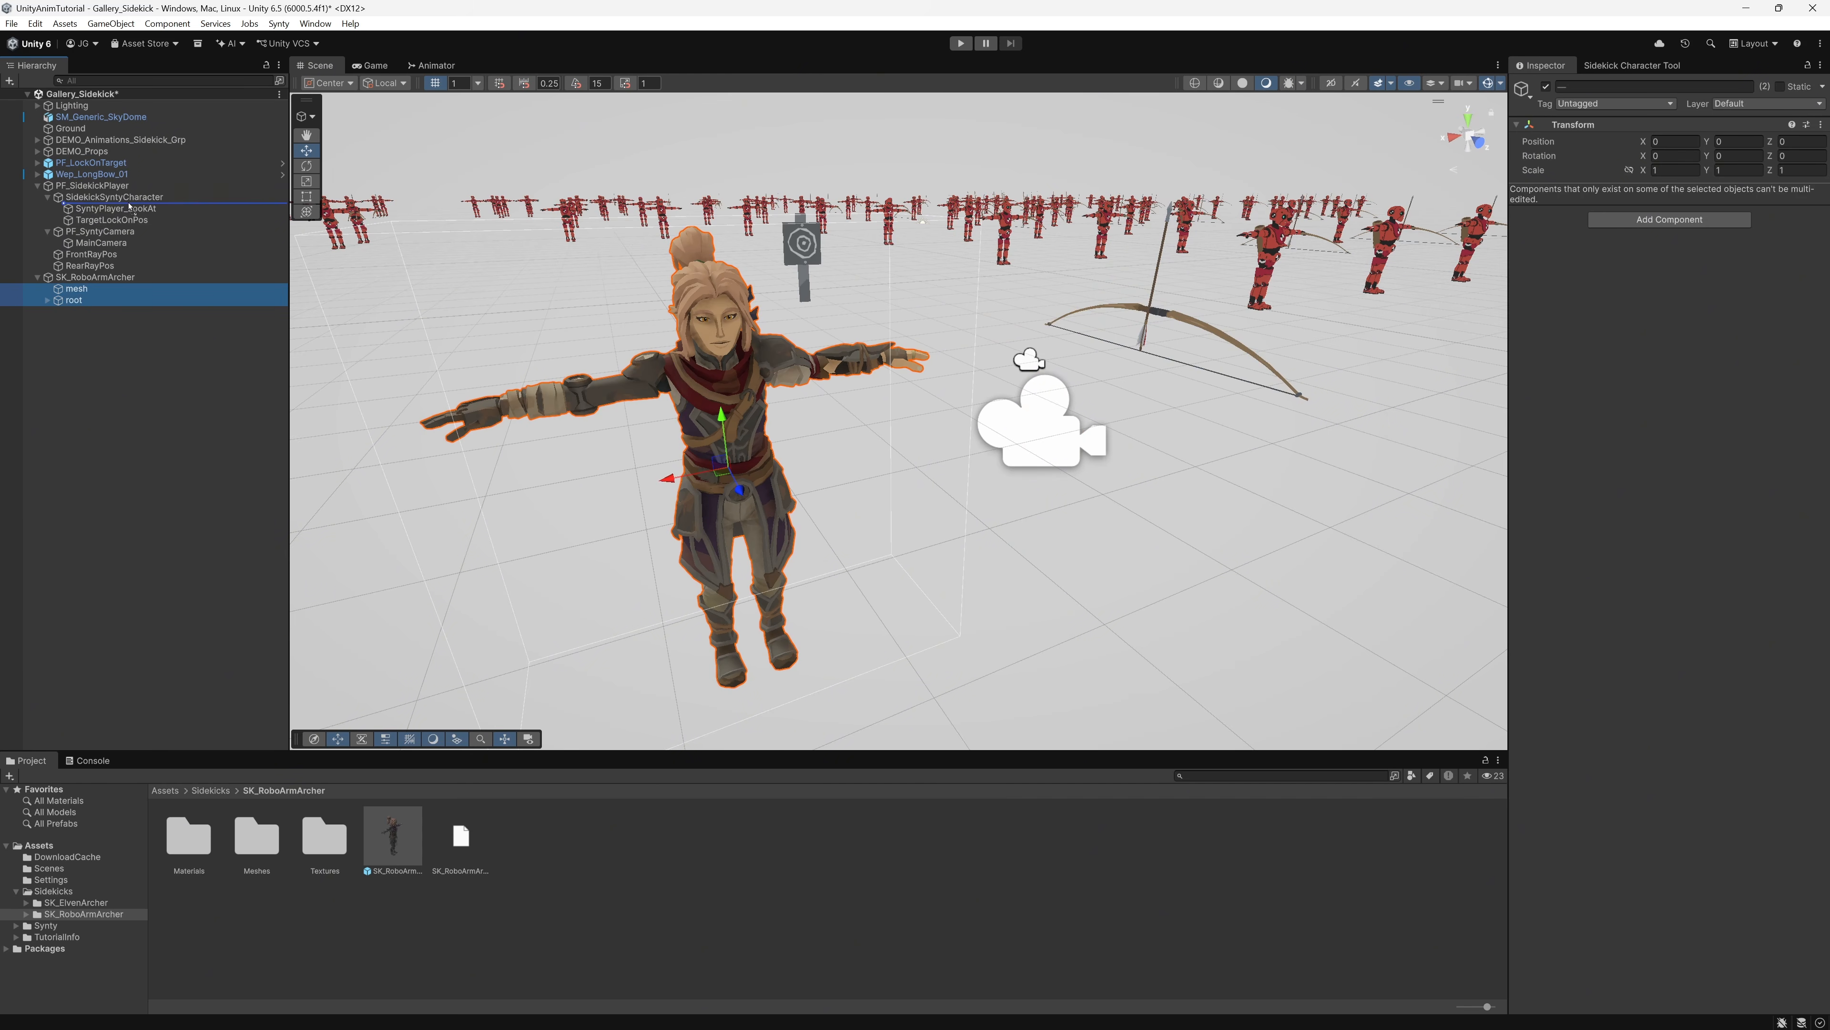
left_click_drag(130, 207, 130, 207)
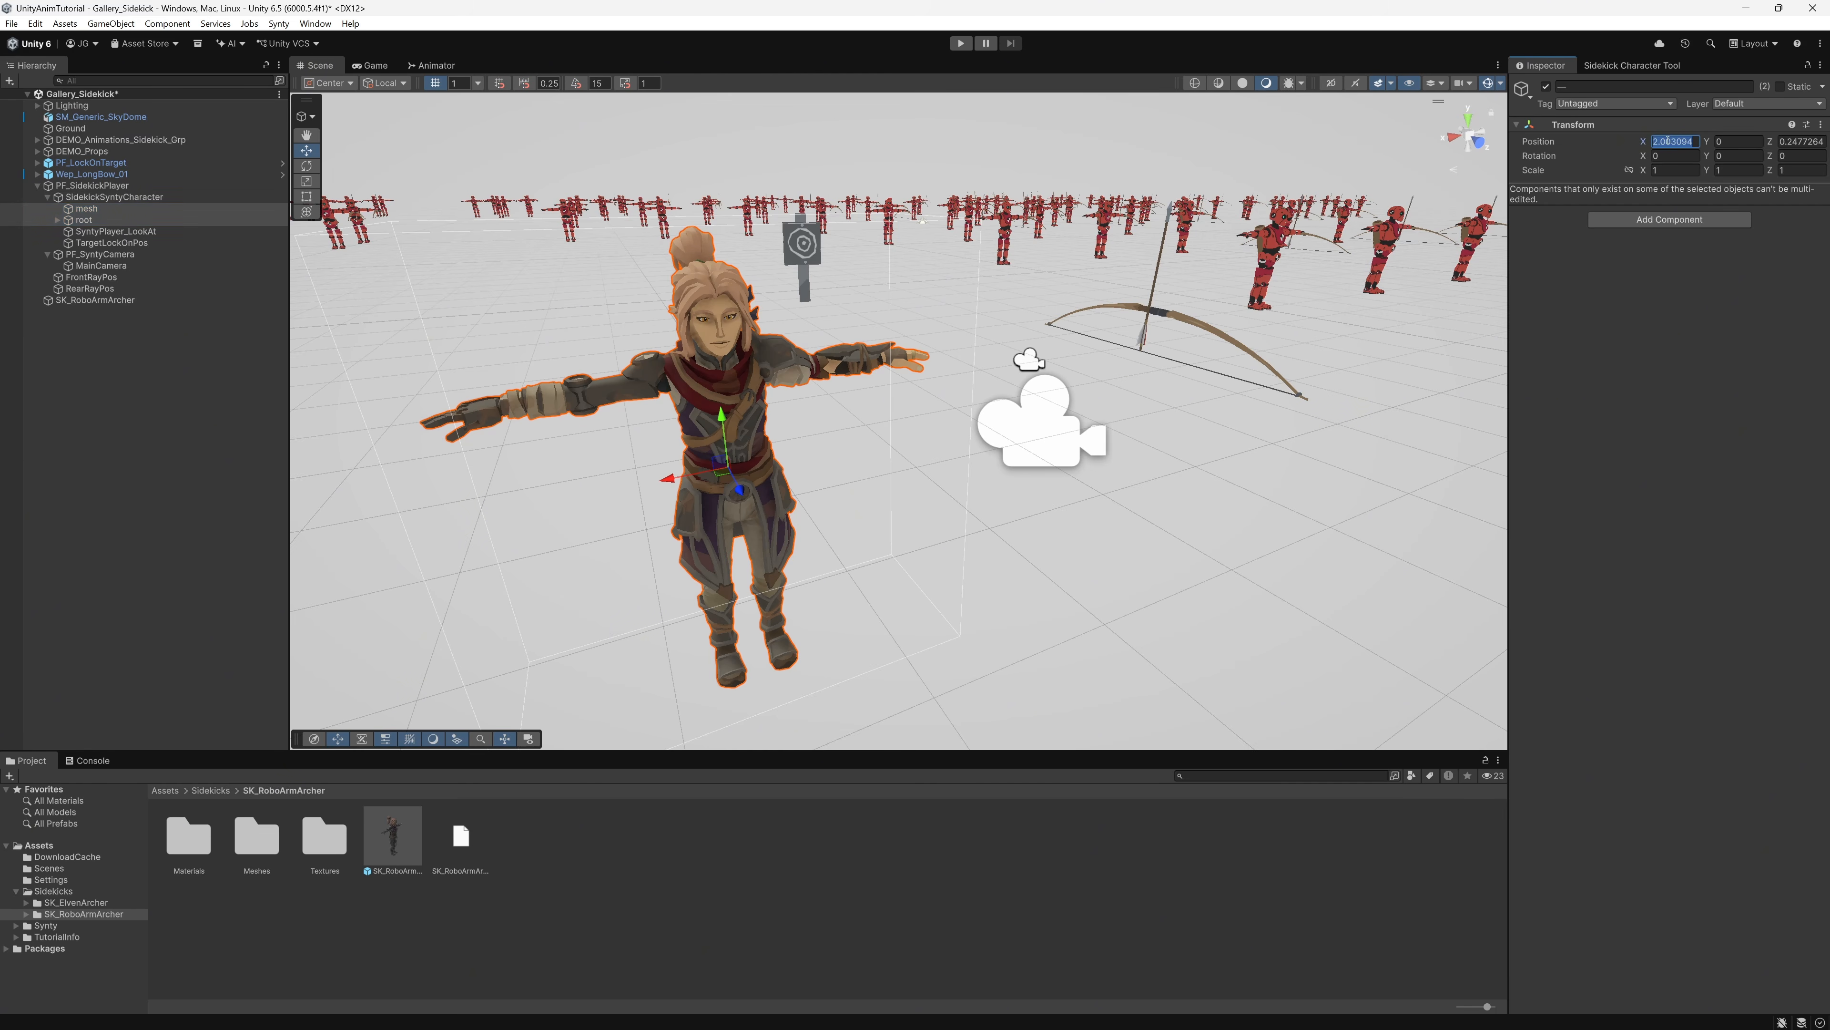
type("0")
key("Tab")
type("0")
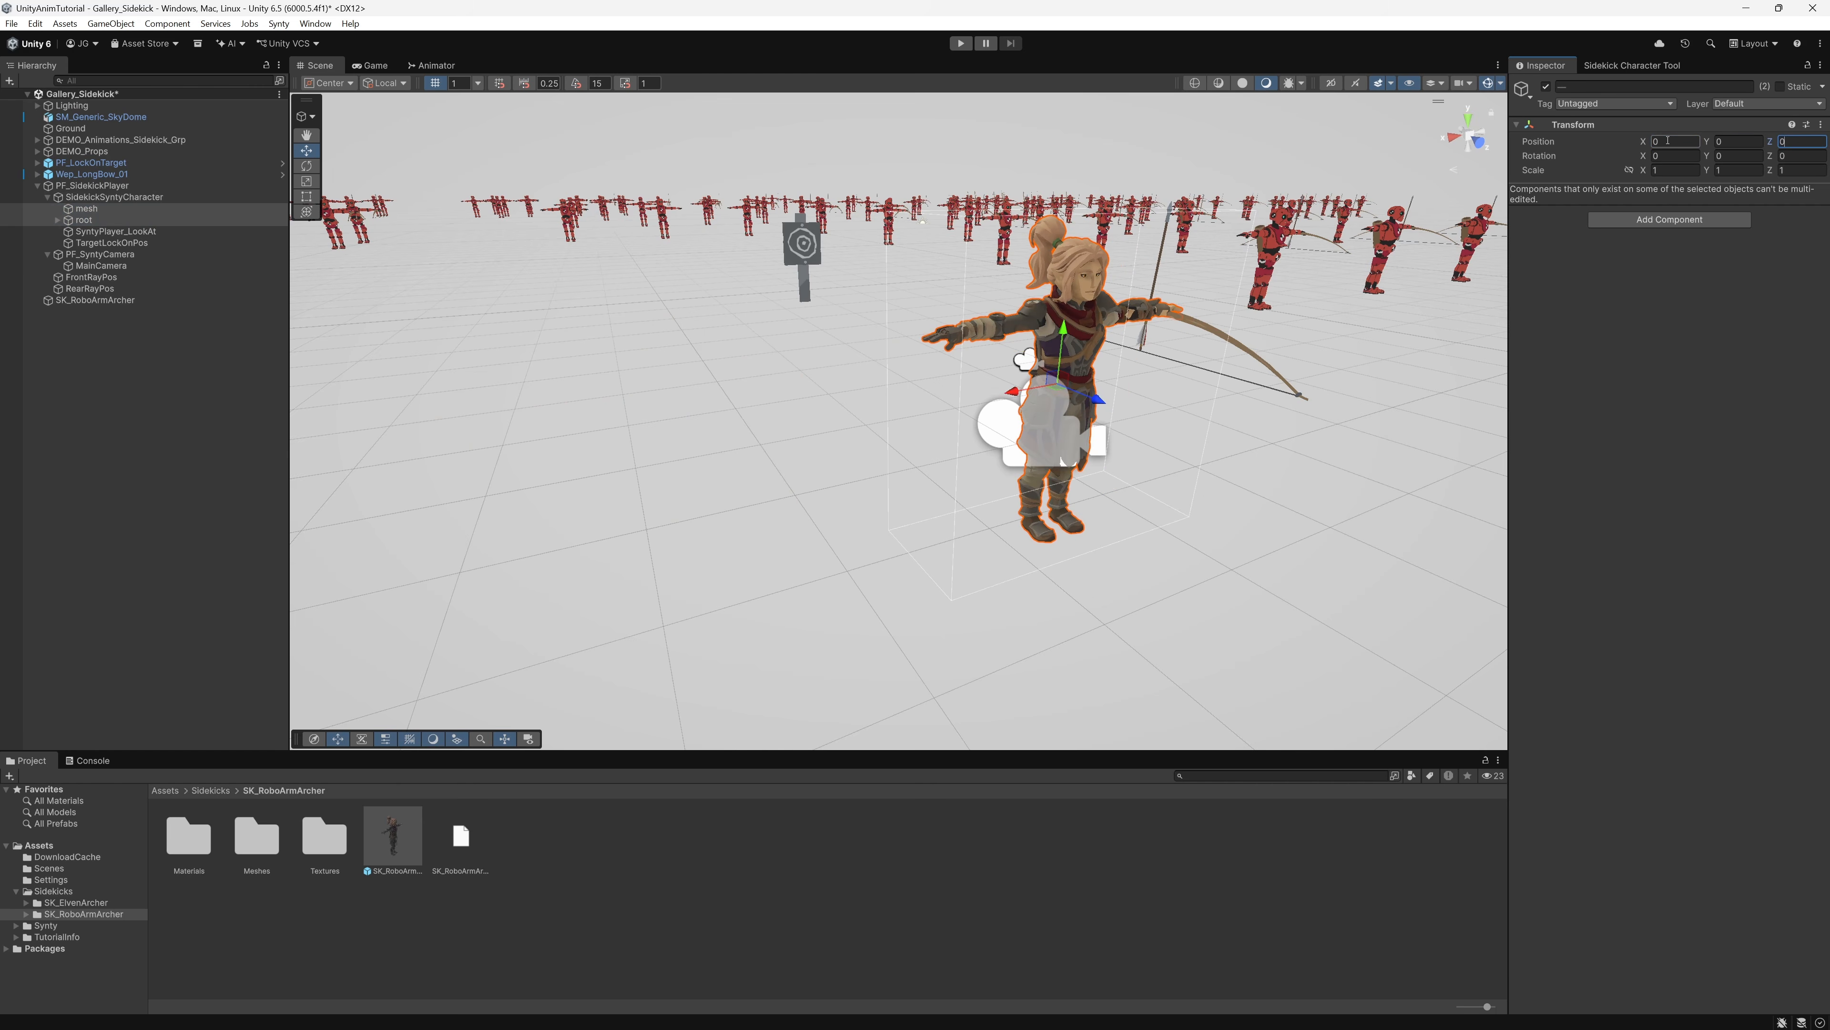
type("f")
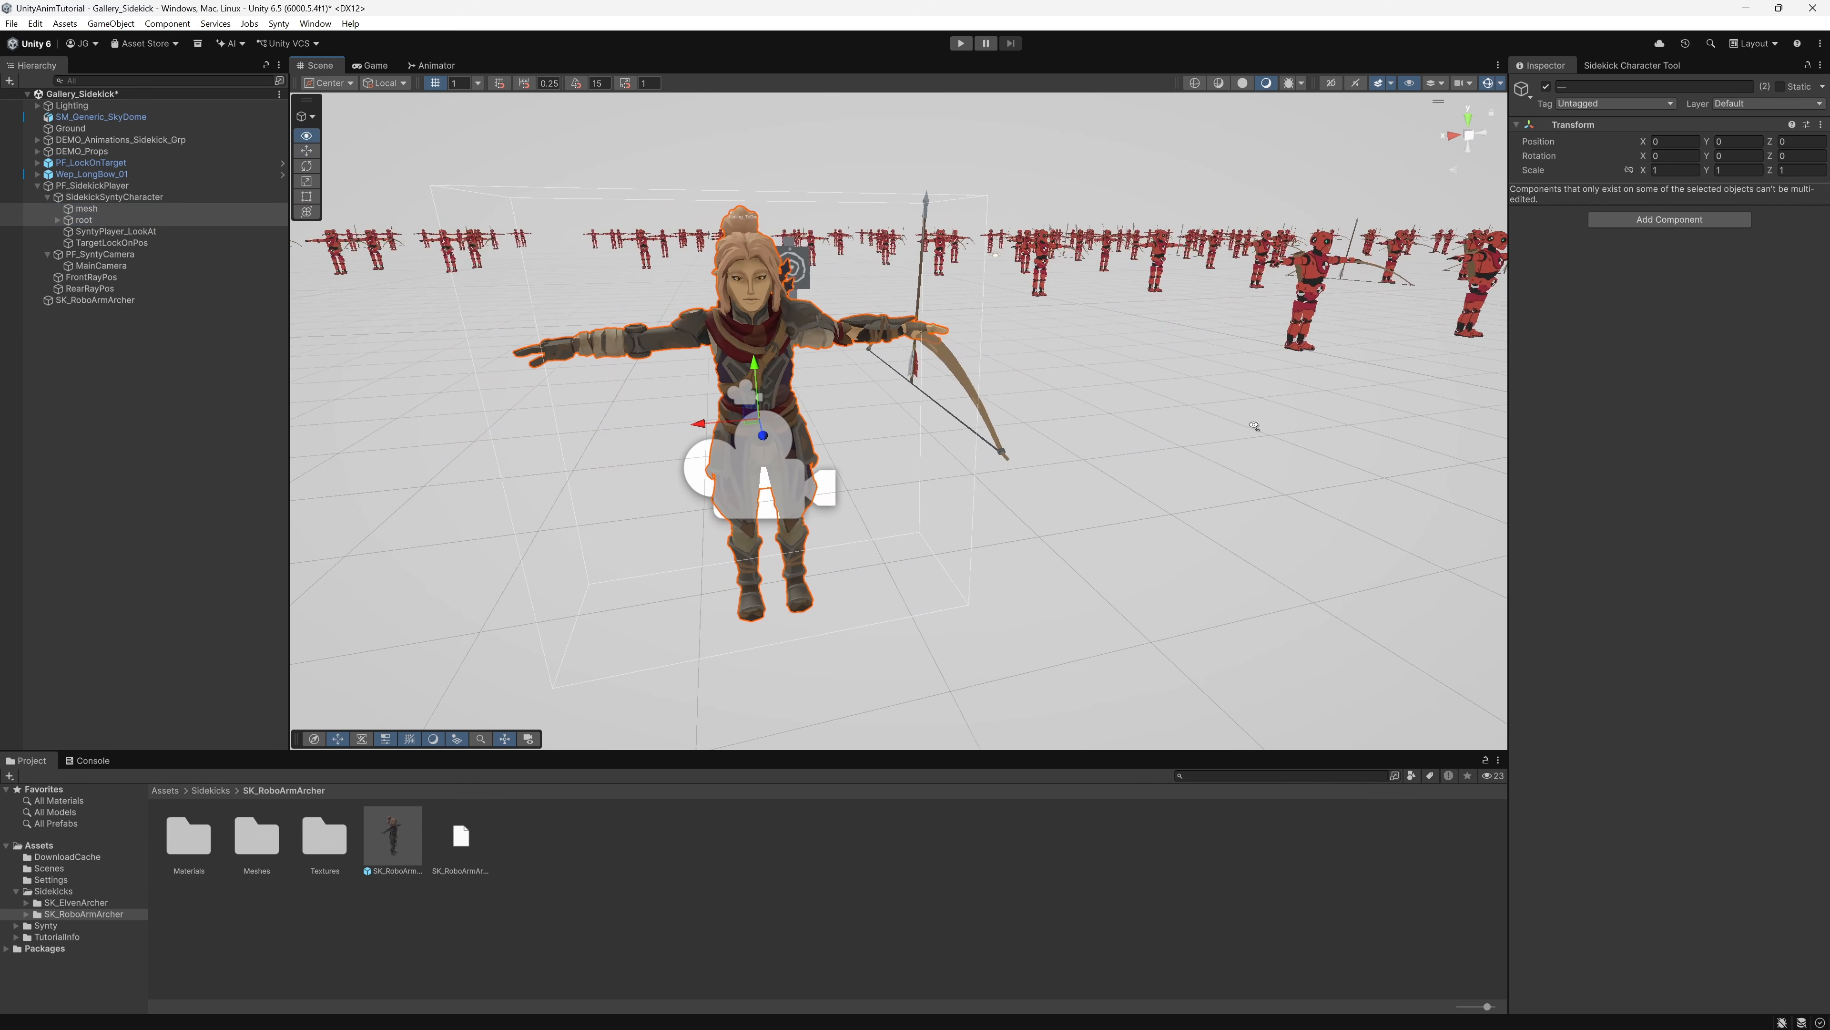
Step: Parent Wep_LongBow_01 to the prop_l bone in the new character's left hand
left_click(57, 219, "alt")
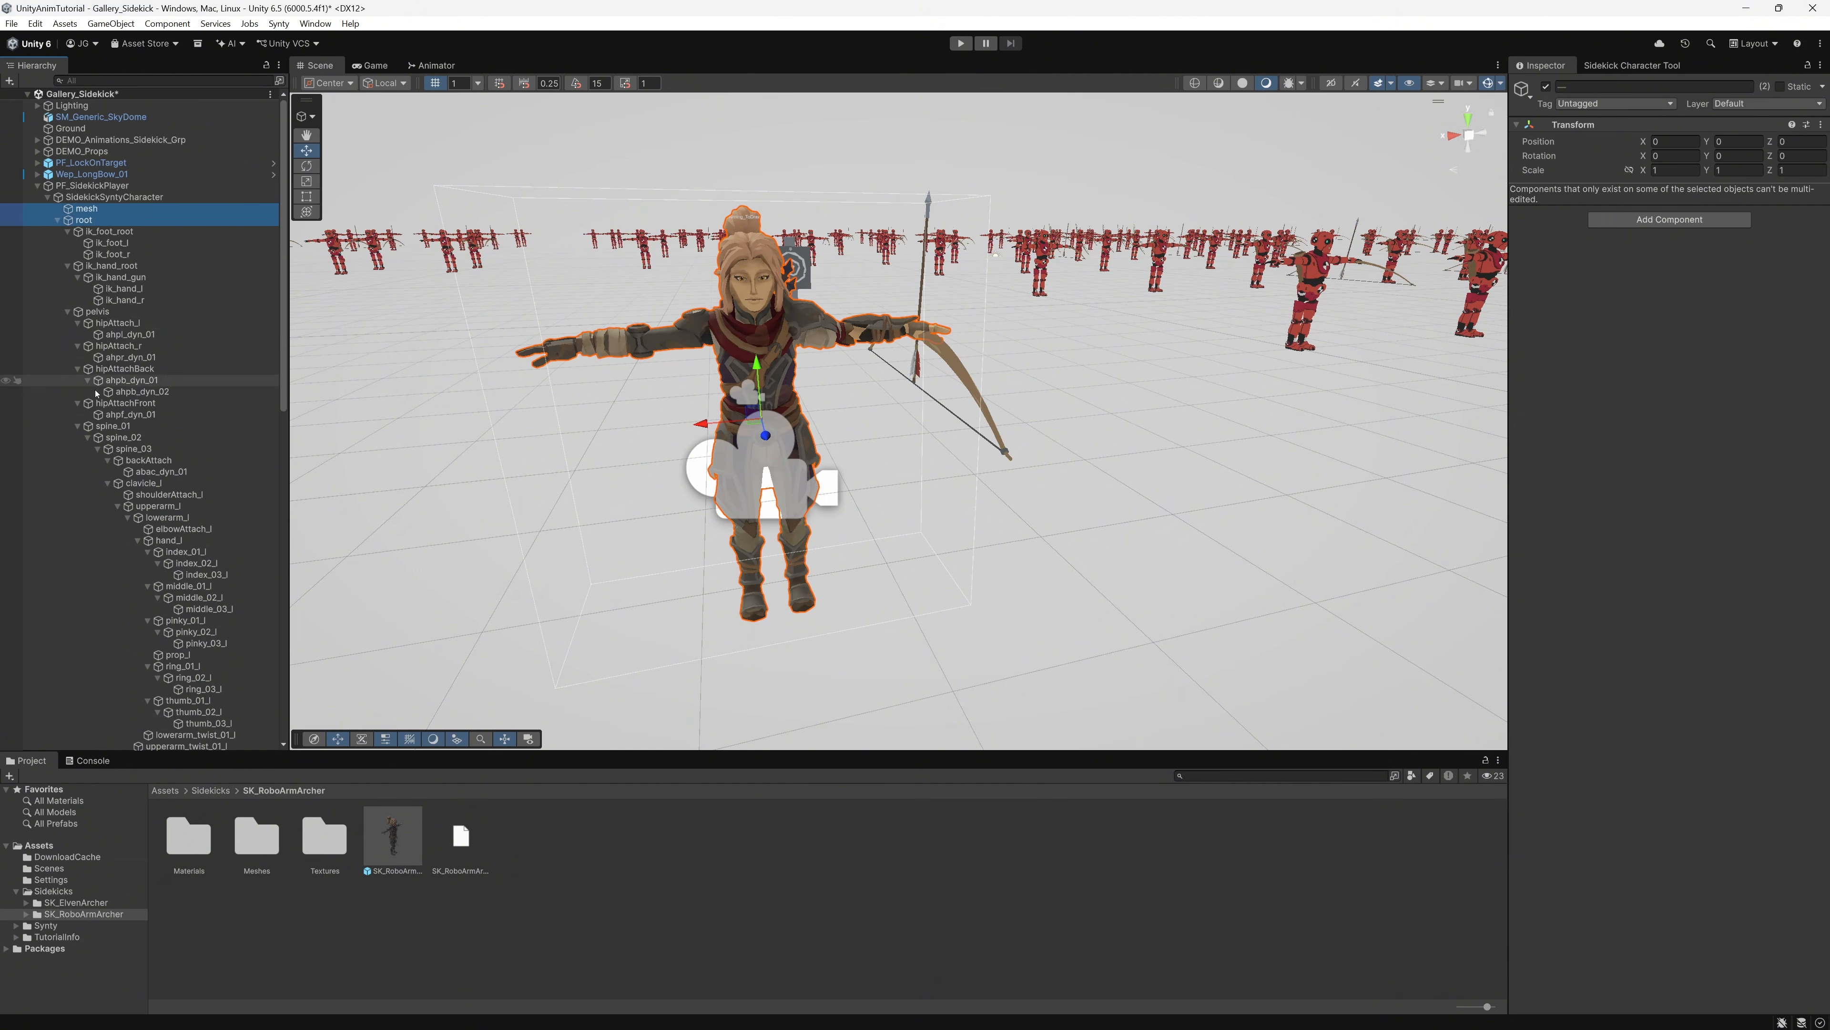
left_click(67, 265)
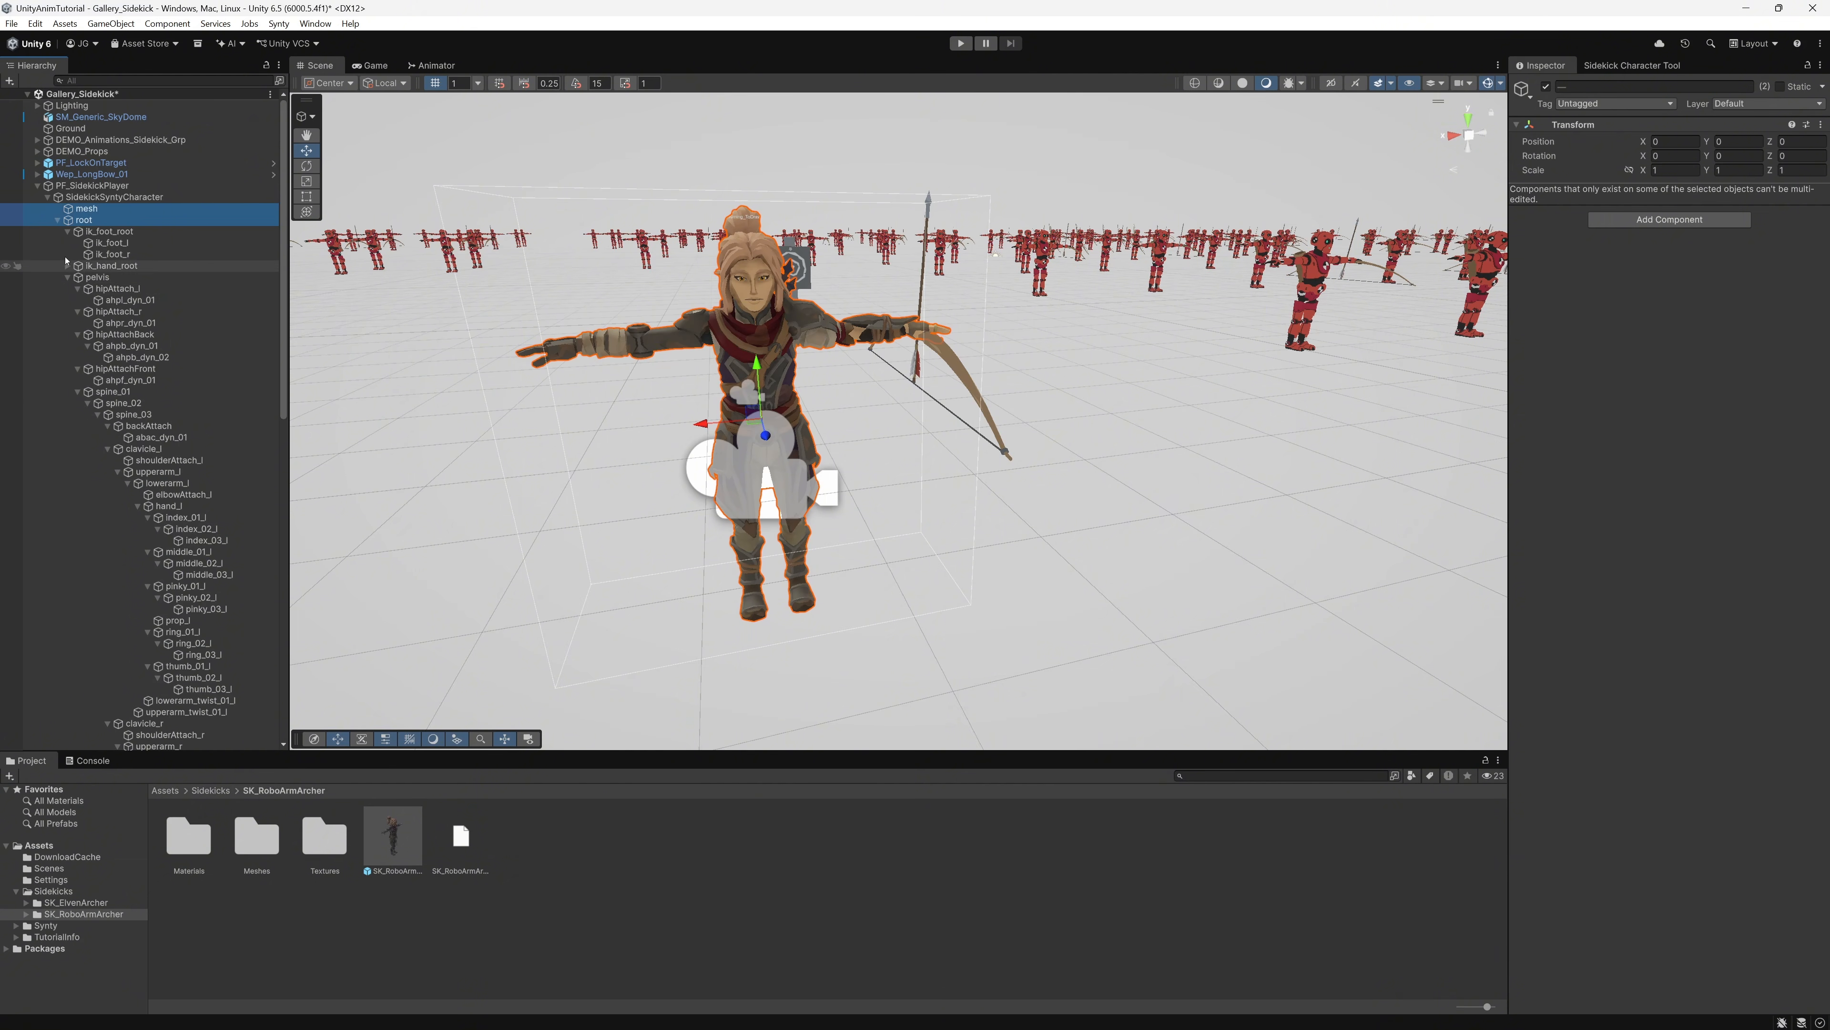
left_click(66, 231)
scroll(195, 447, "down", 2)
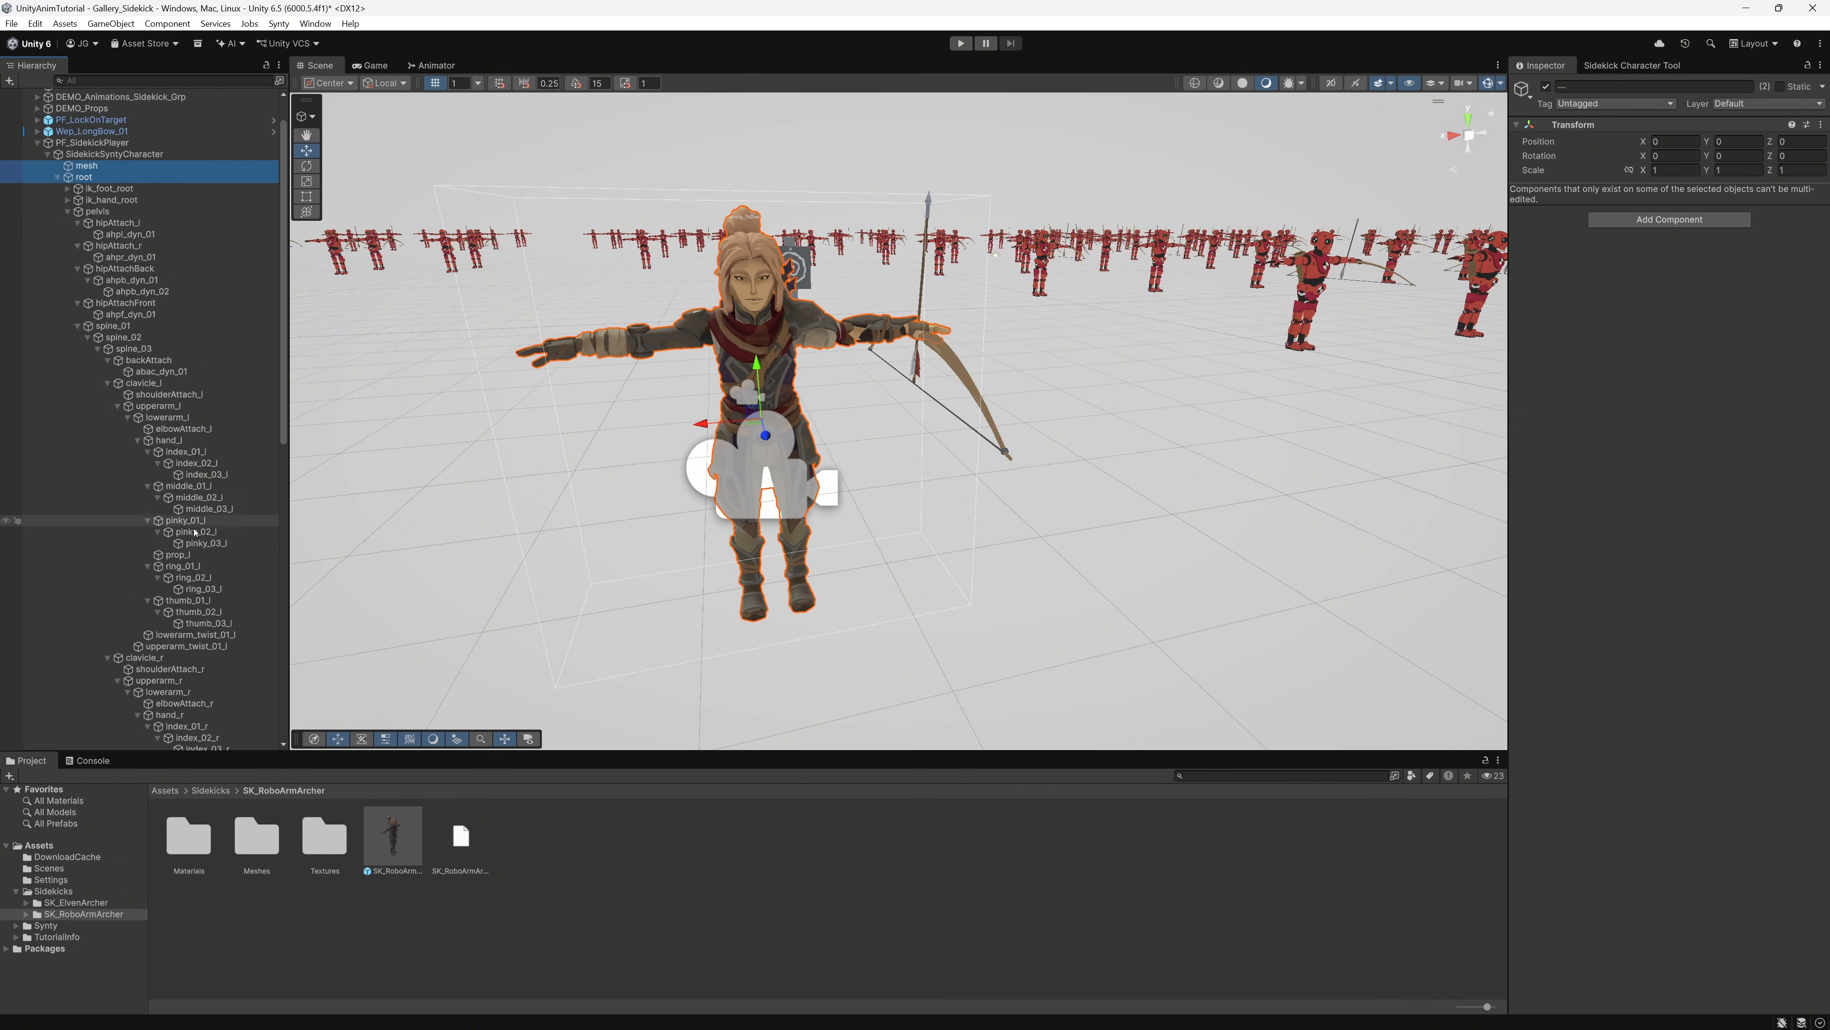
left_click(188, 554)
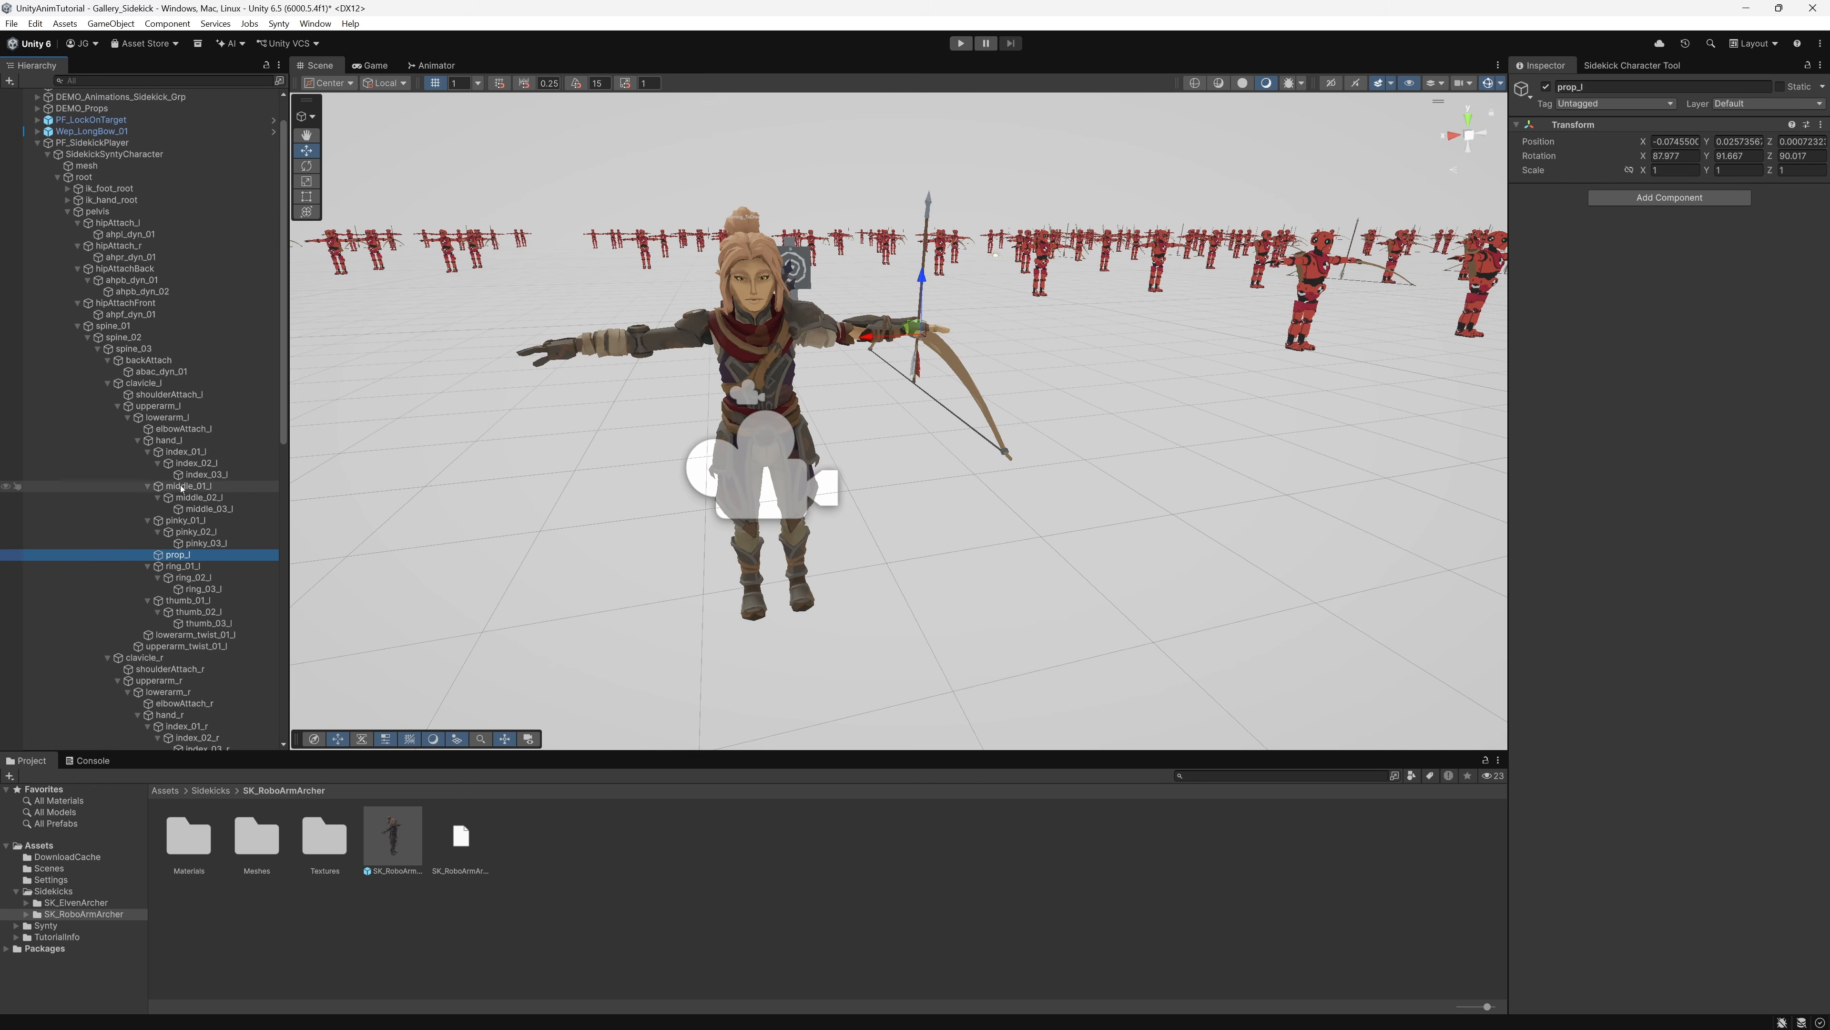
left_click_drag(99, 132, 170, 416)
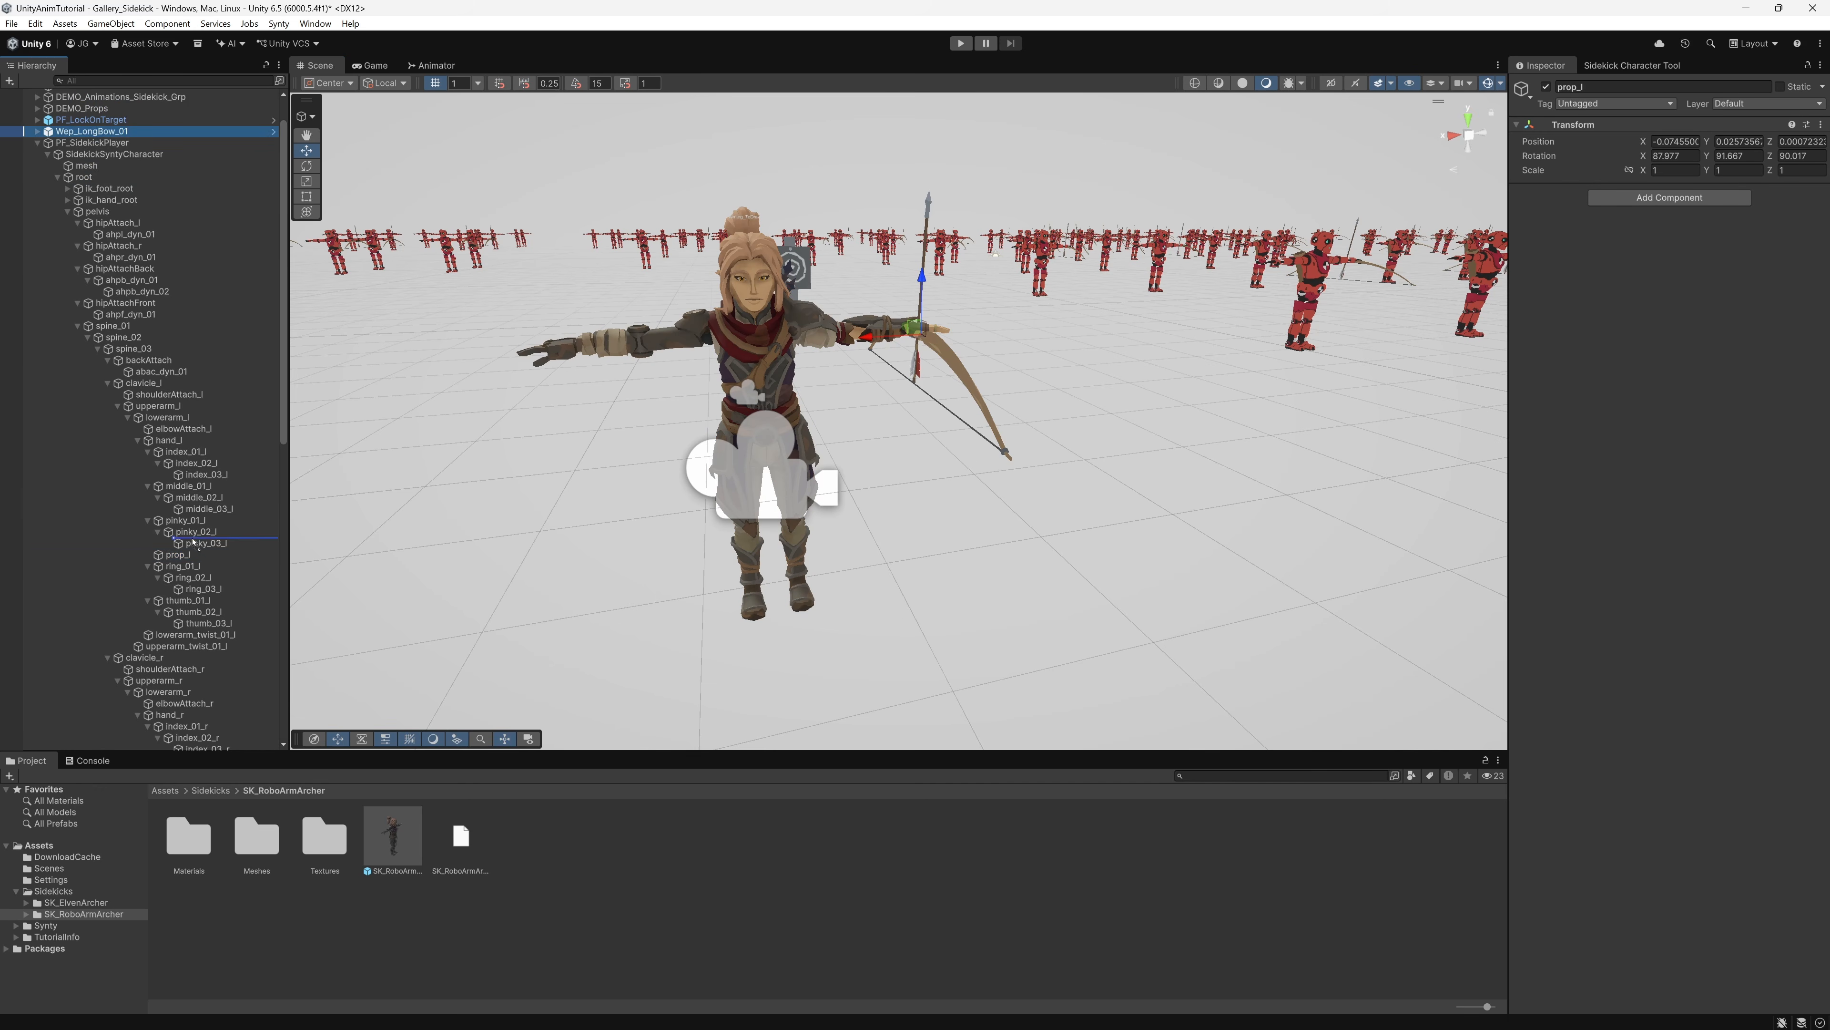
left_click_drag(179, 557, 180, 556)
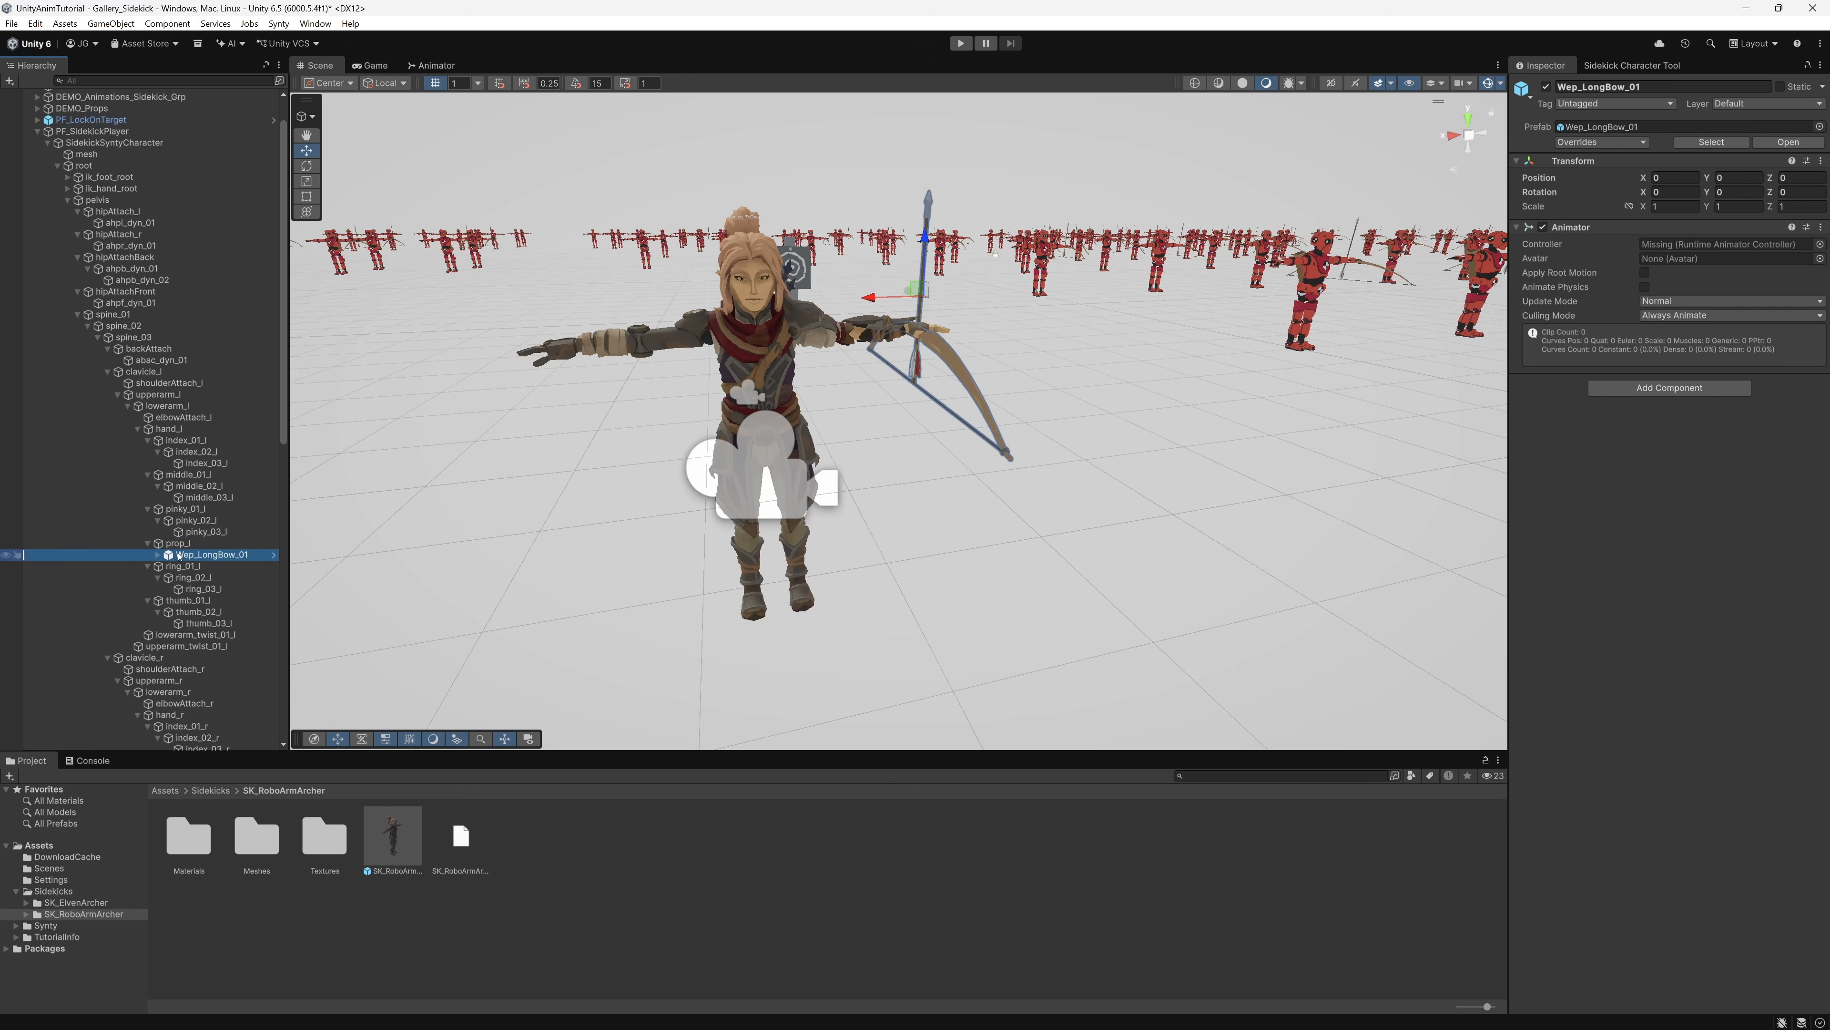
Step: Test-run the scene and save PF_SidekickPlayer as a prefab in the SK_RoboArmArcher folder
key("ctrl+p")
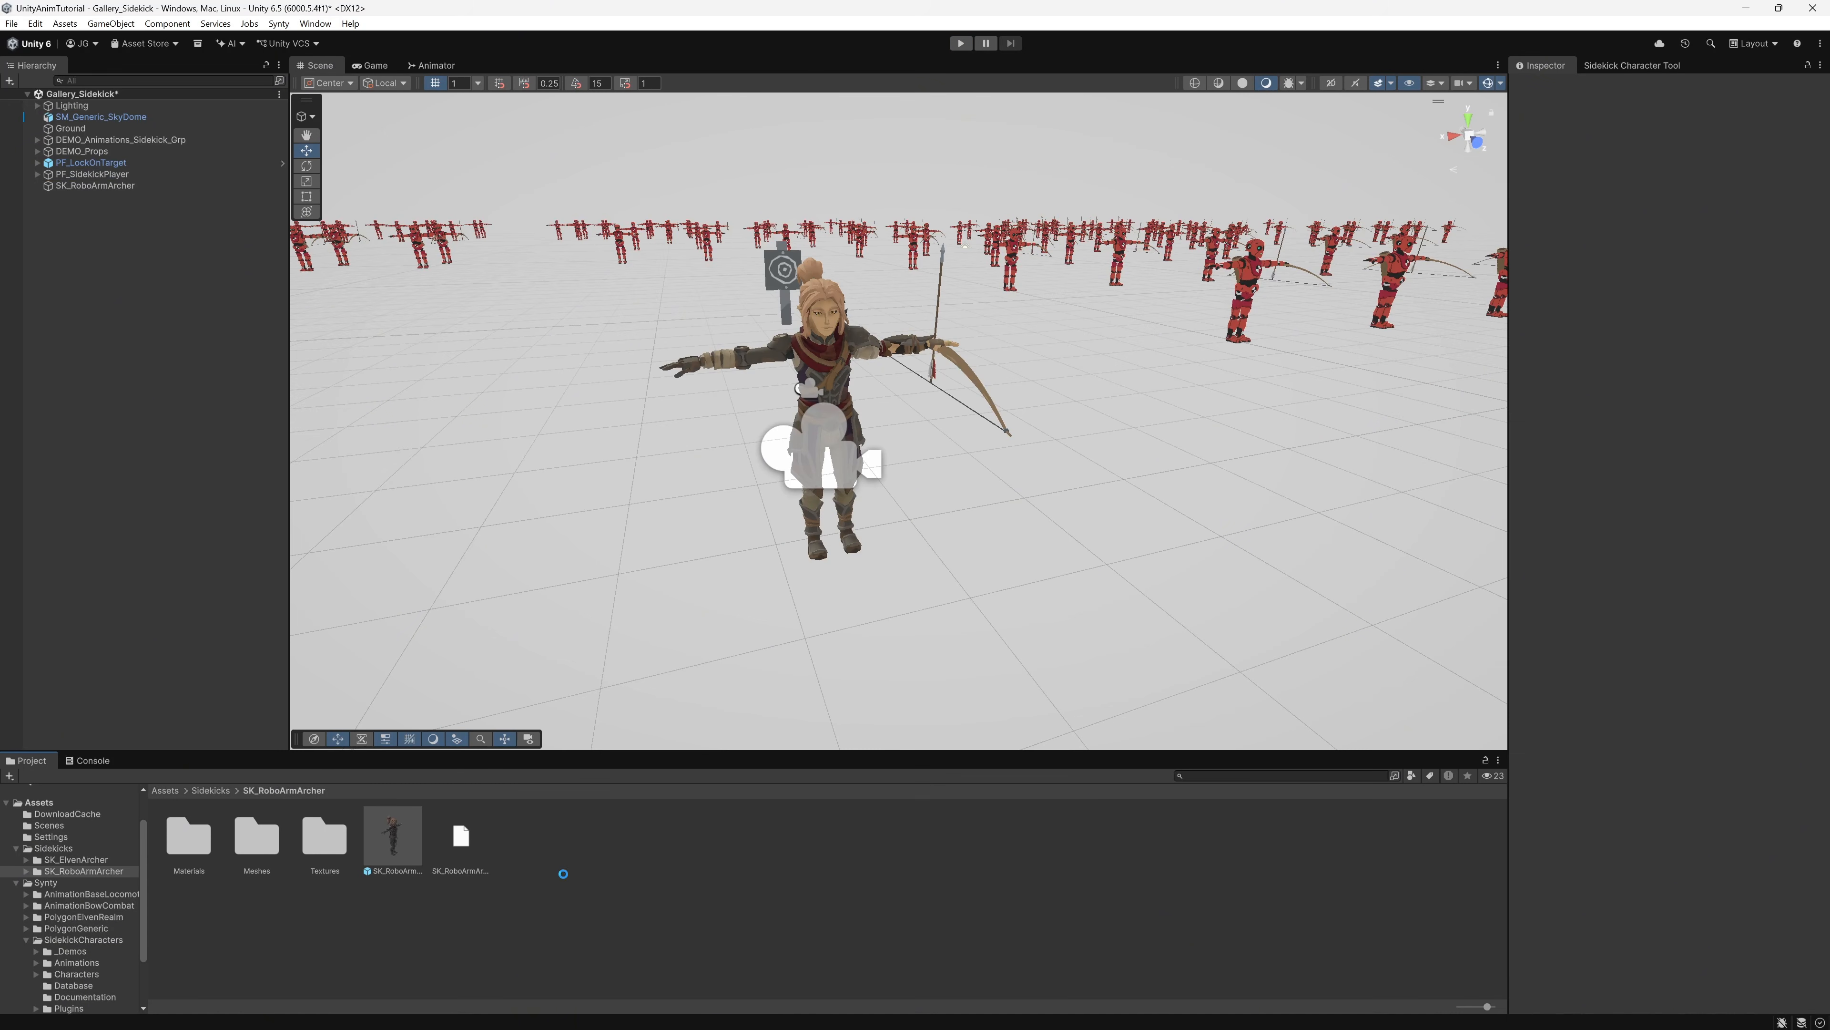
left_click(574, 944)
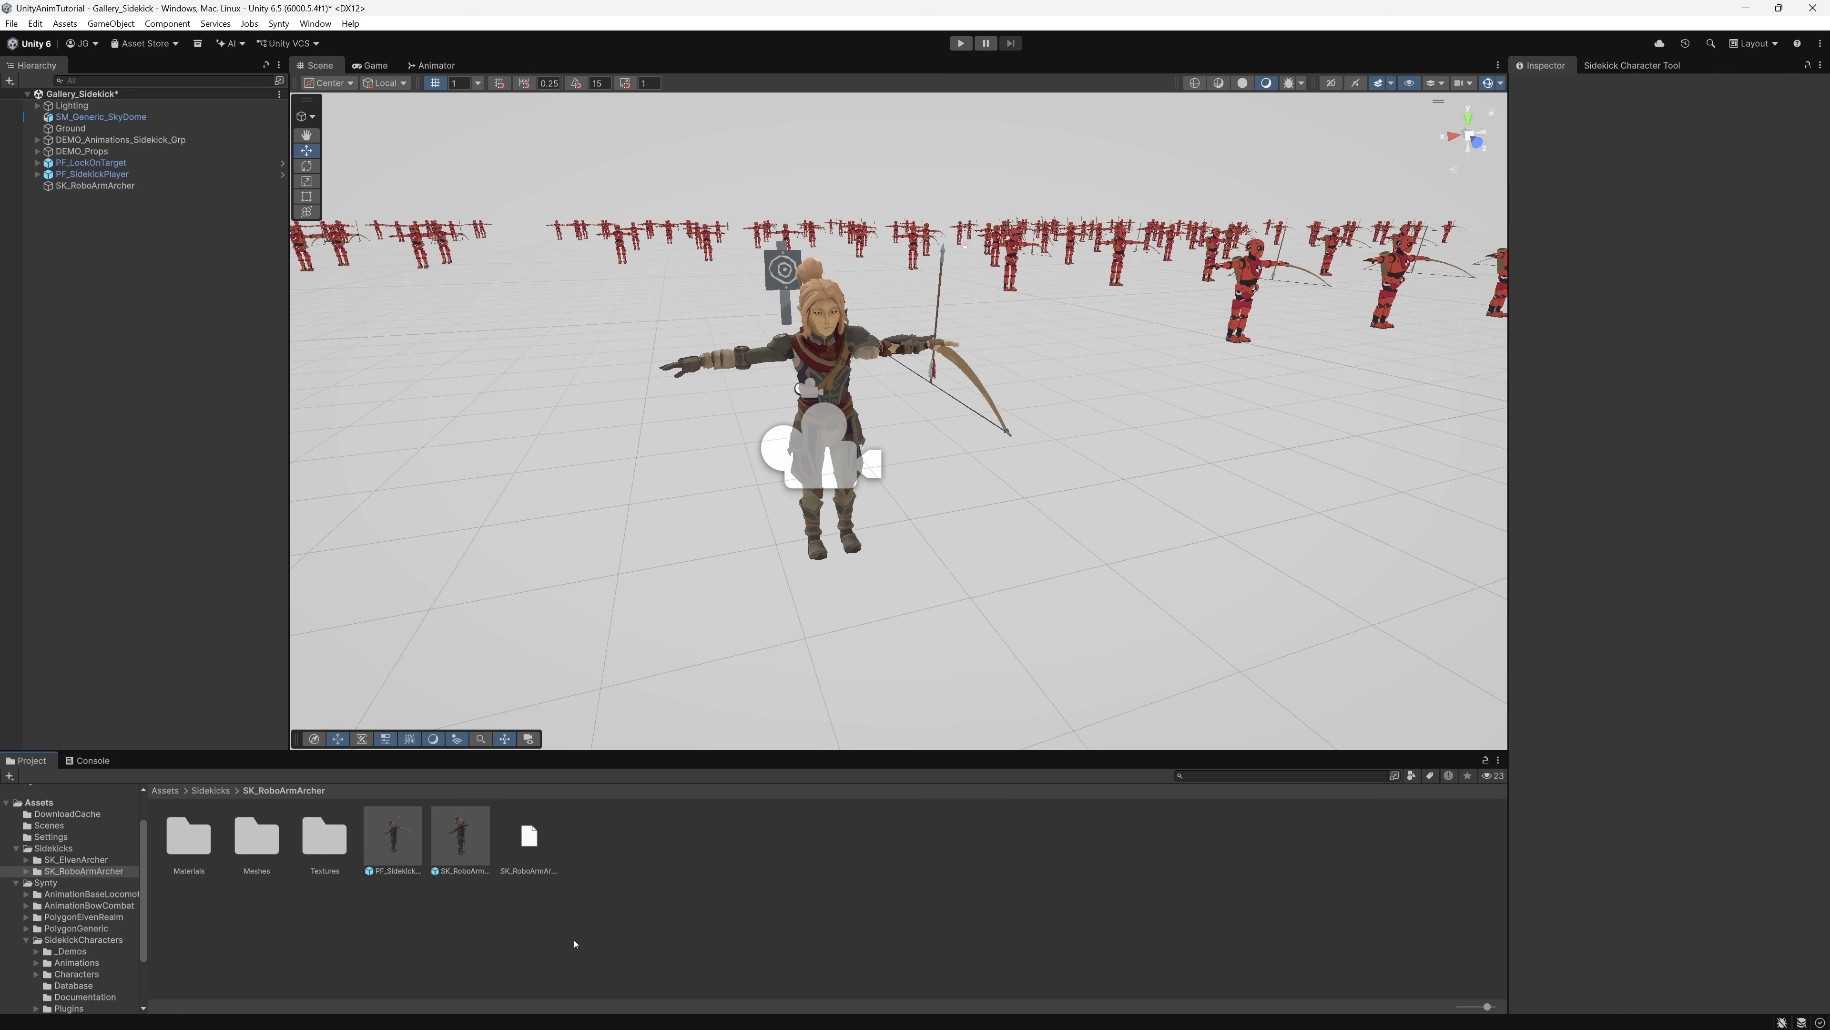
Step: Open the Demo scene from the PolygonElvenRealm Scenes folder
left_click(113, 917)
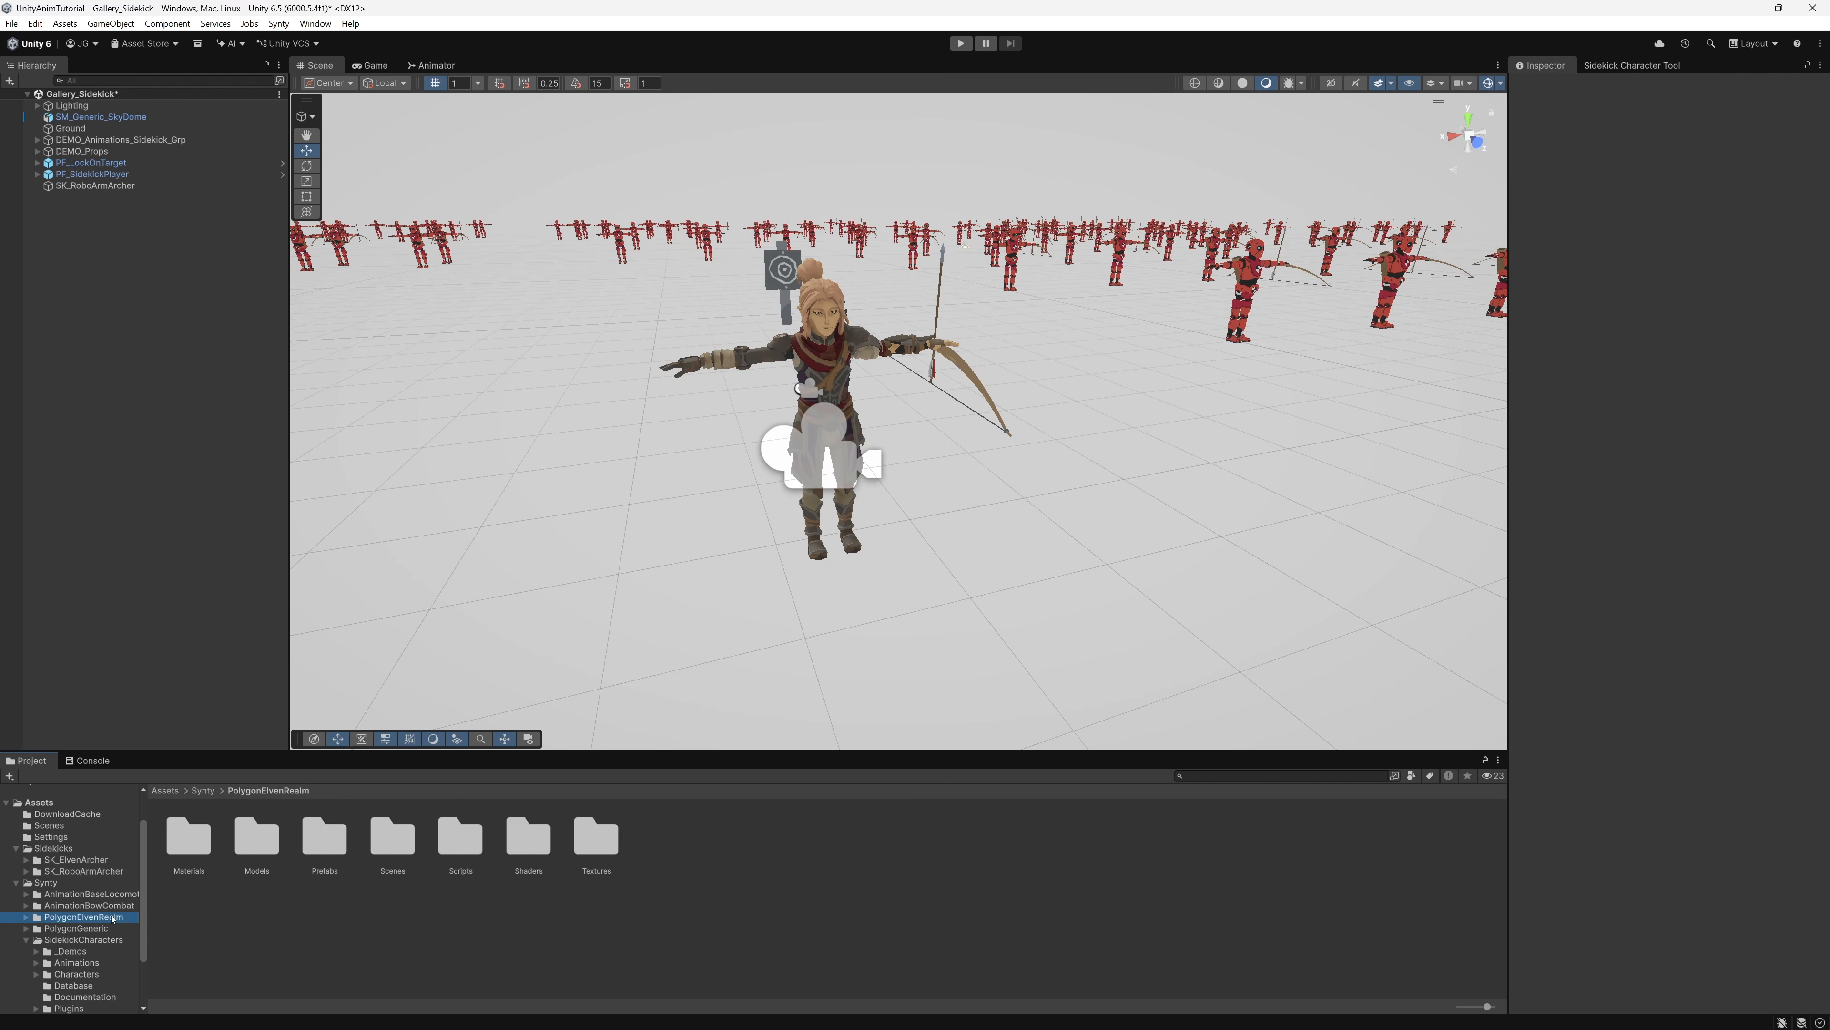
double_click(395, 852)
double_click(264, 843)
left_click(890, 547)
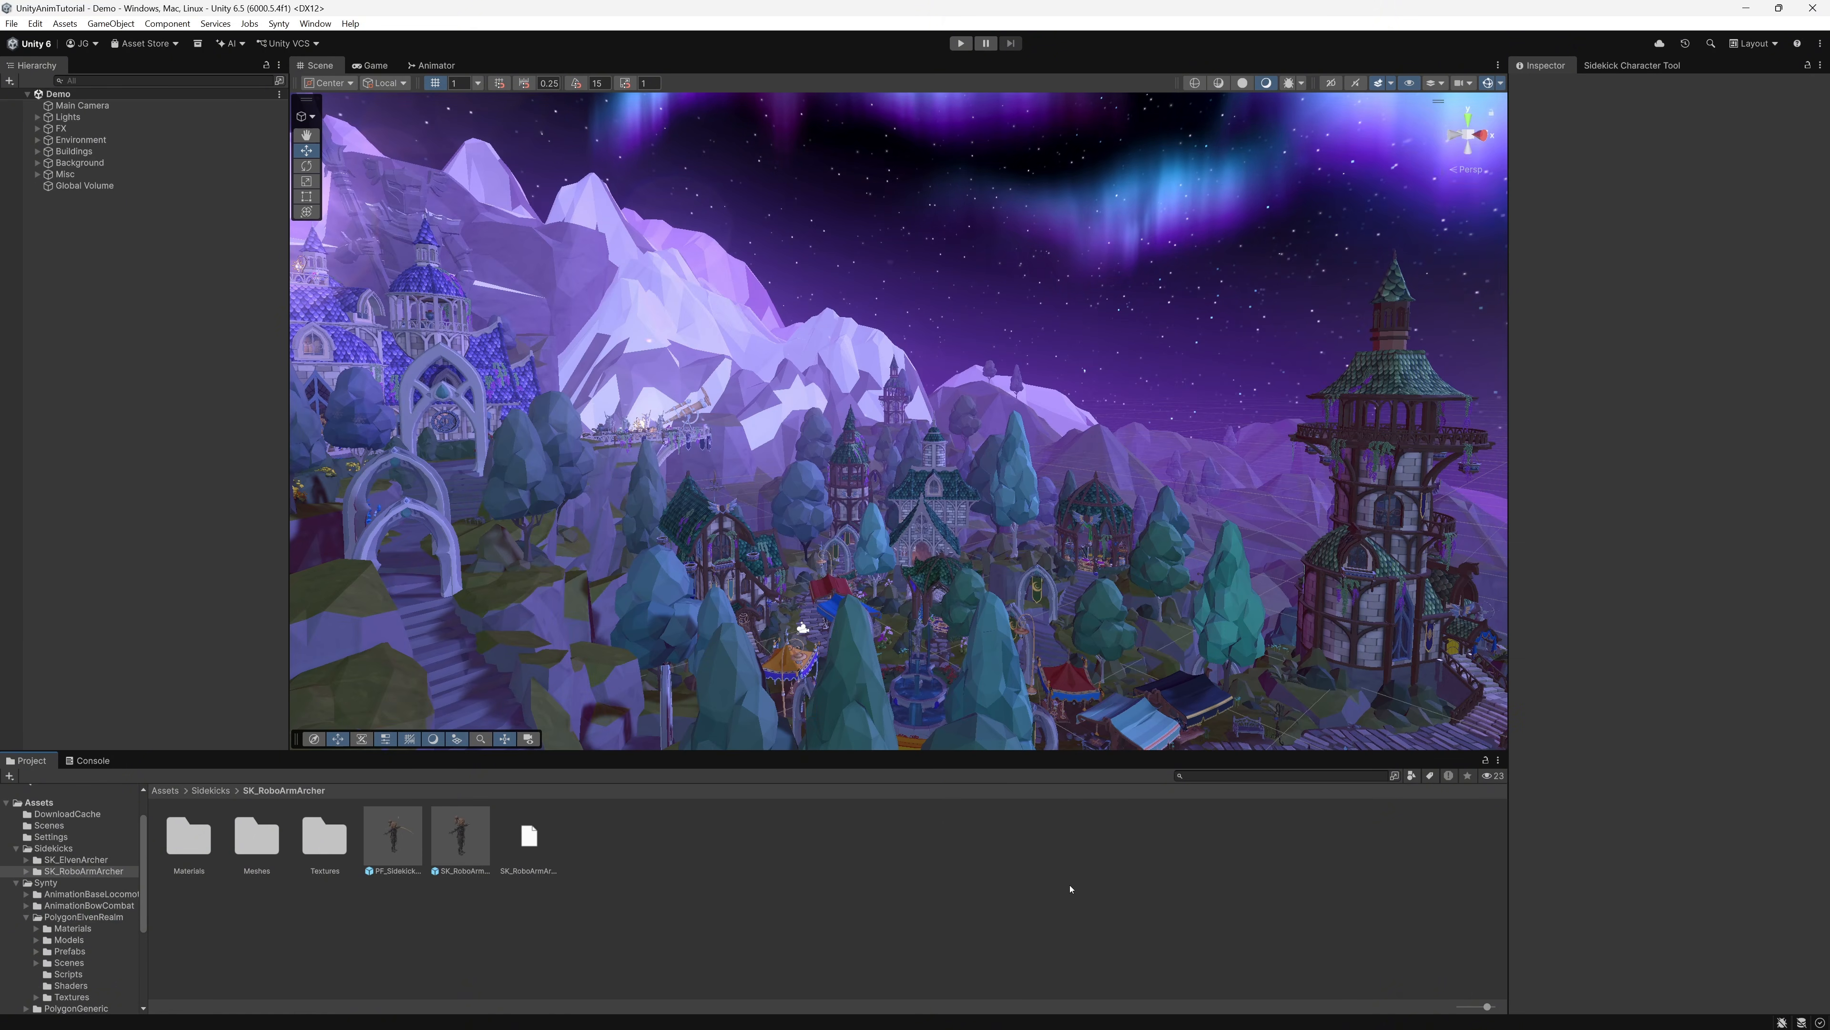
Step: Place the new PF_SidekickPlayer prefab on the stone path in front of the tower
right_click_drag(984, 497, 1279, 523)
key("w")
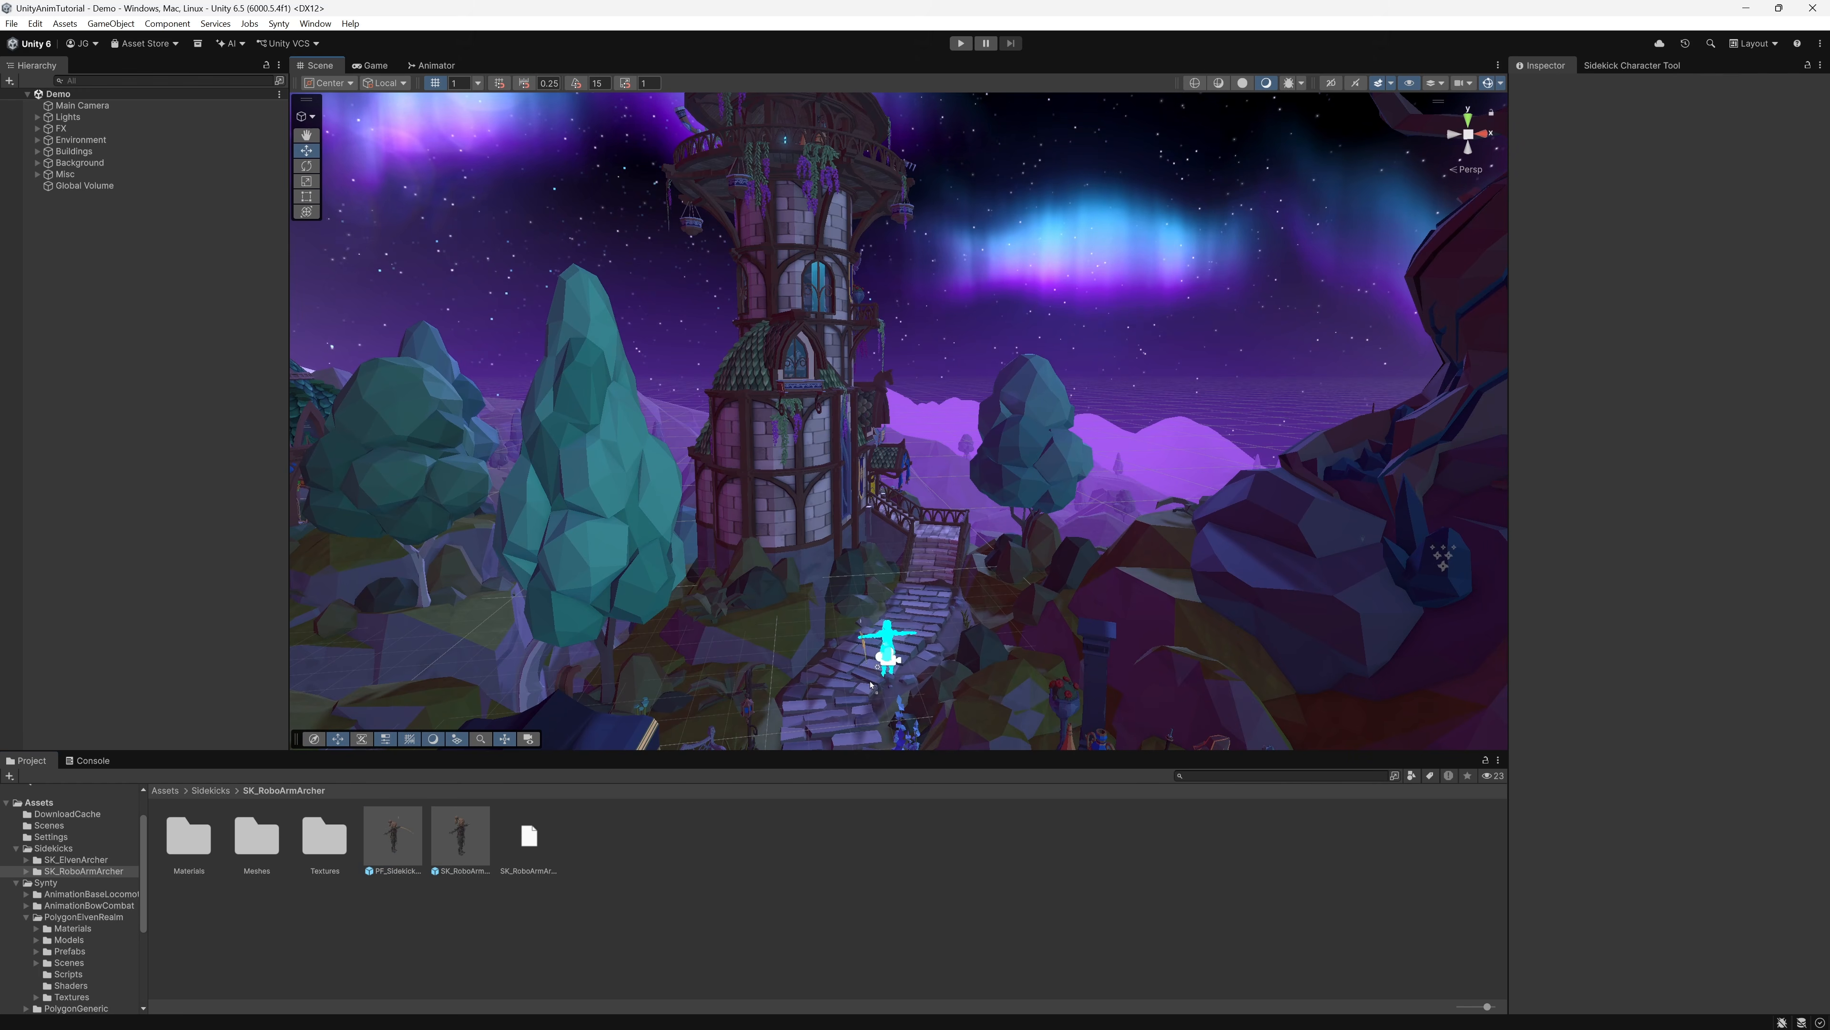
left_click_drag(871, 685, 871, 684)
key("f")
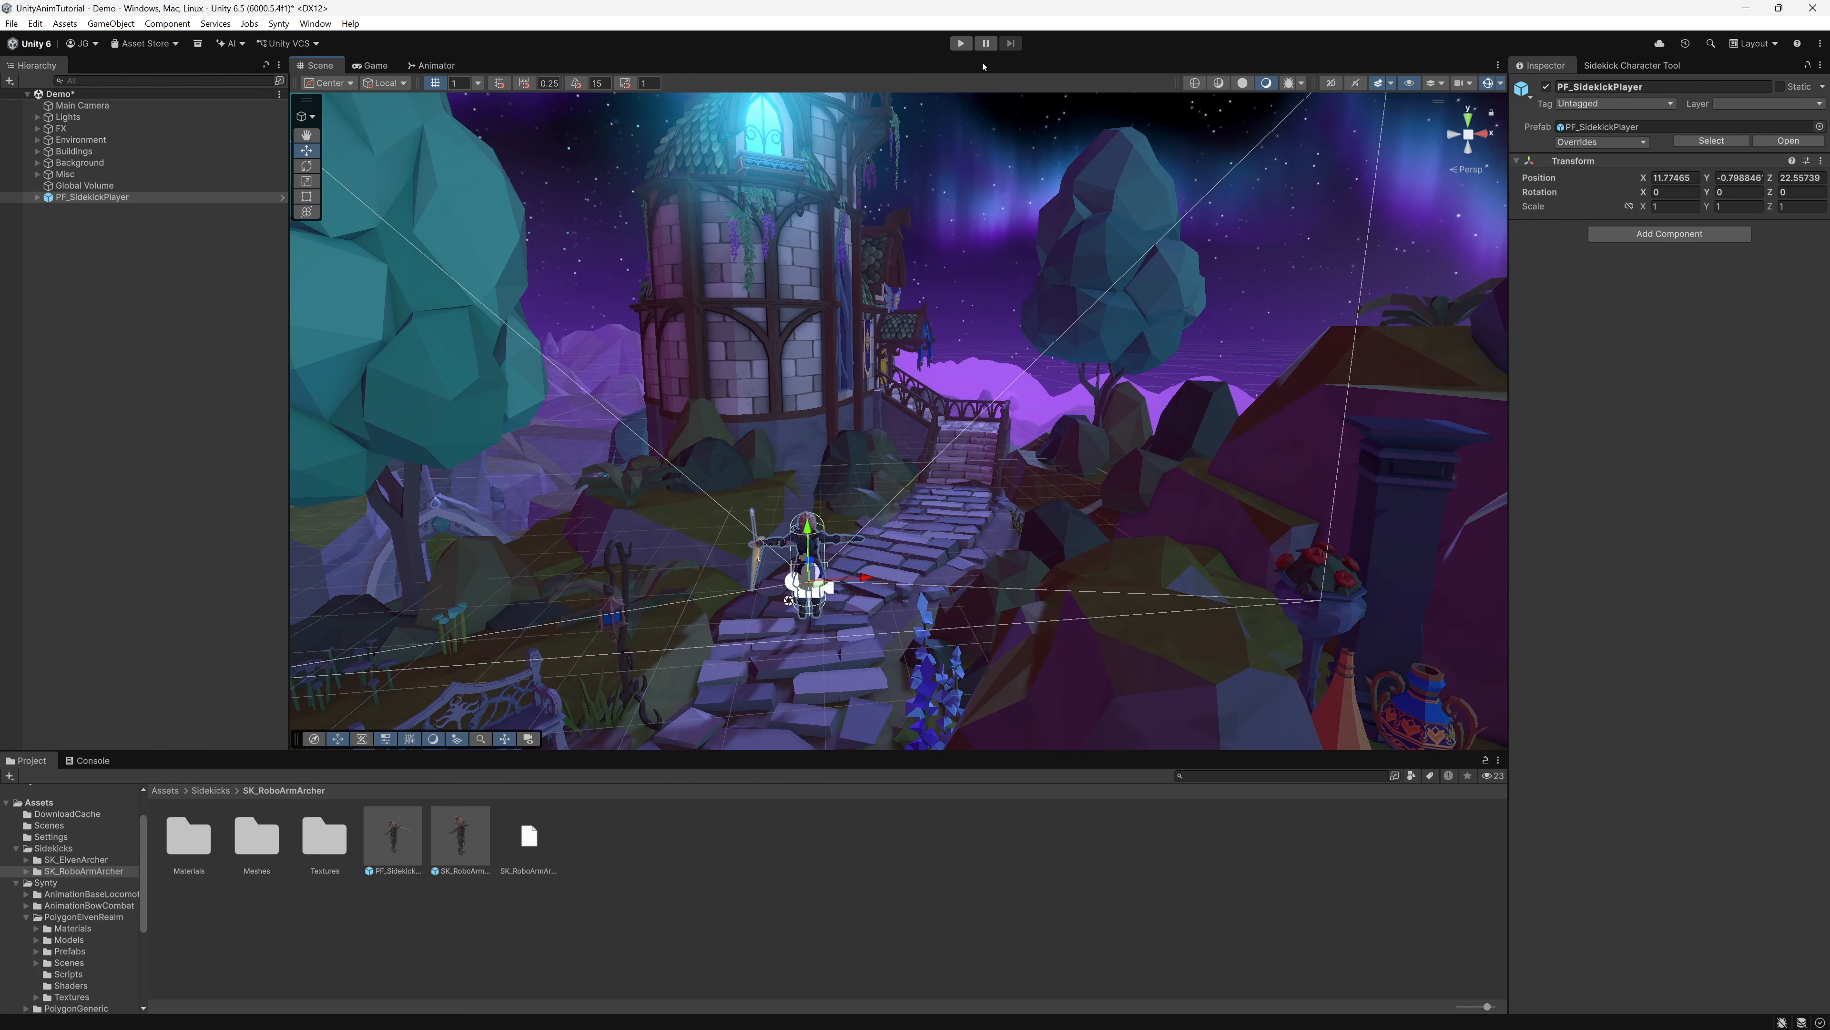
Step: Run the Demo scene, move the archer up the tower stairs and equip the bow
left_click(961, 43)
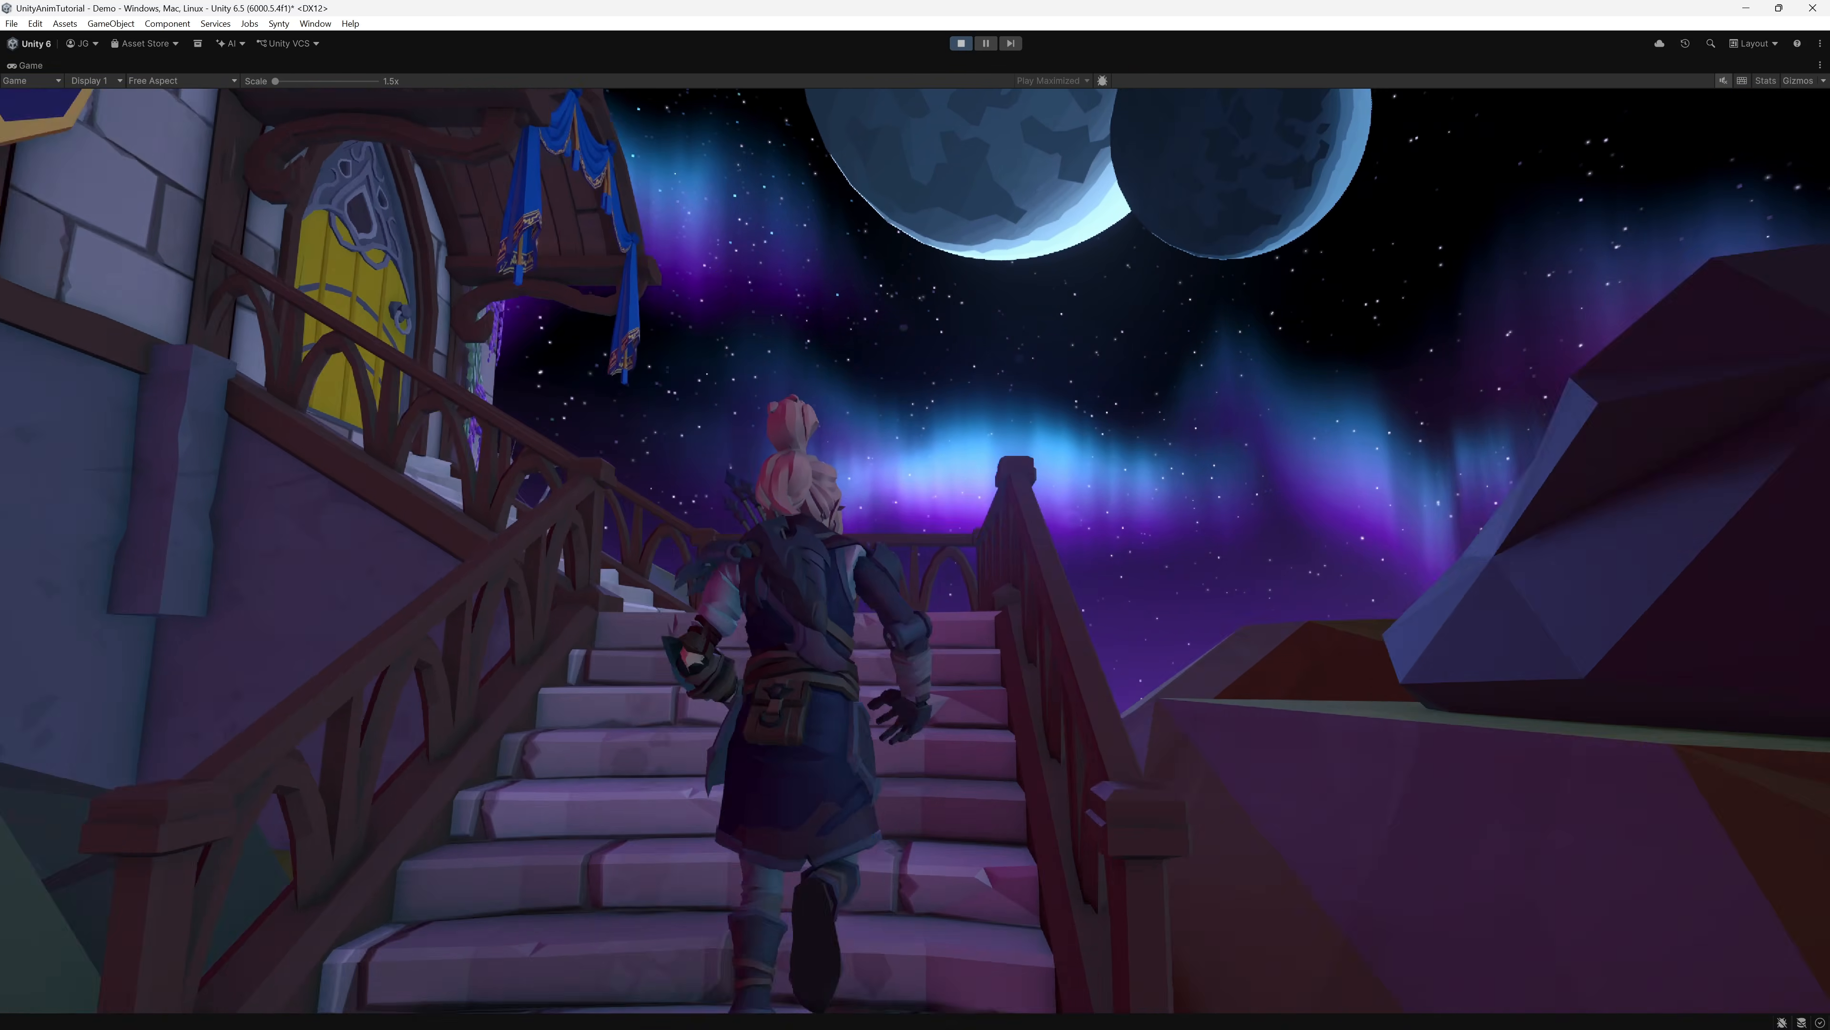
key("s")
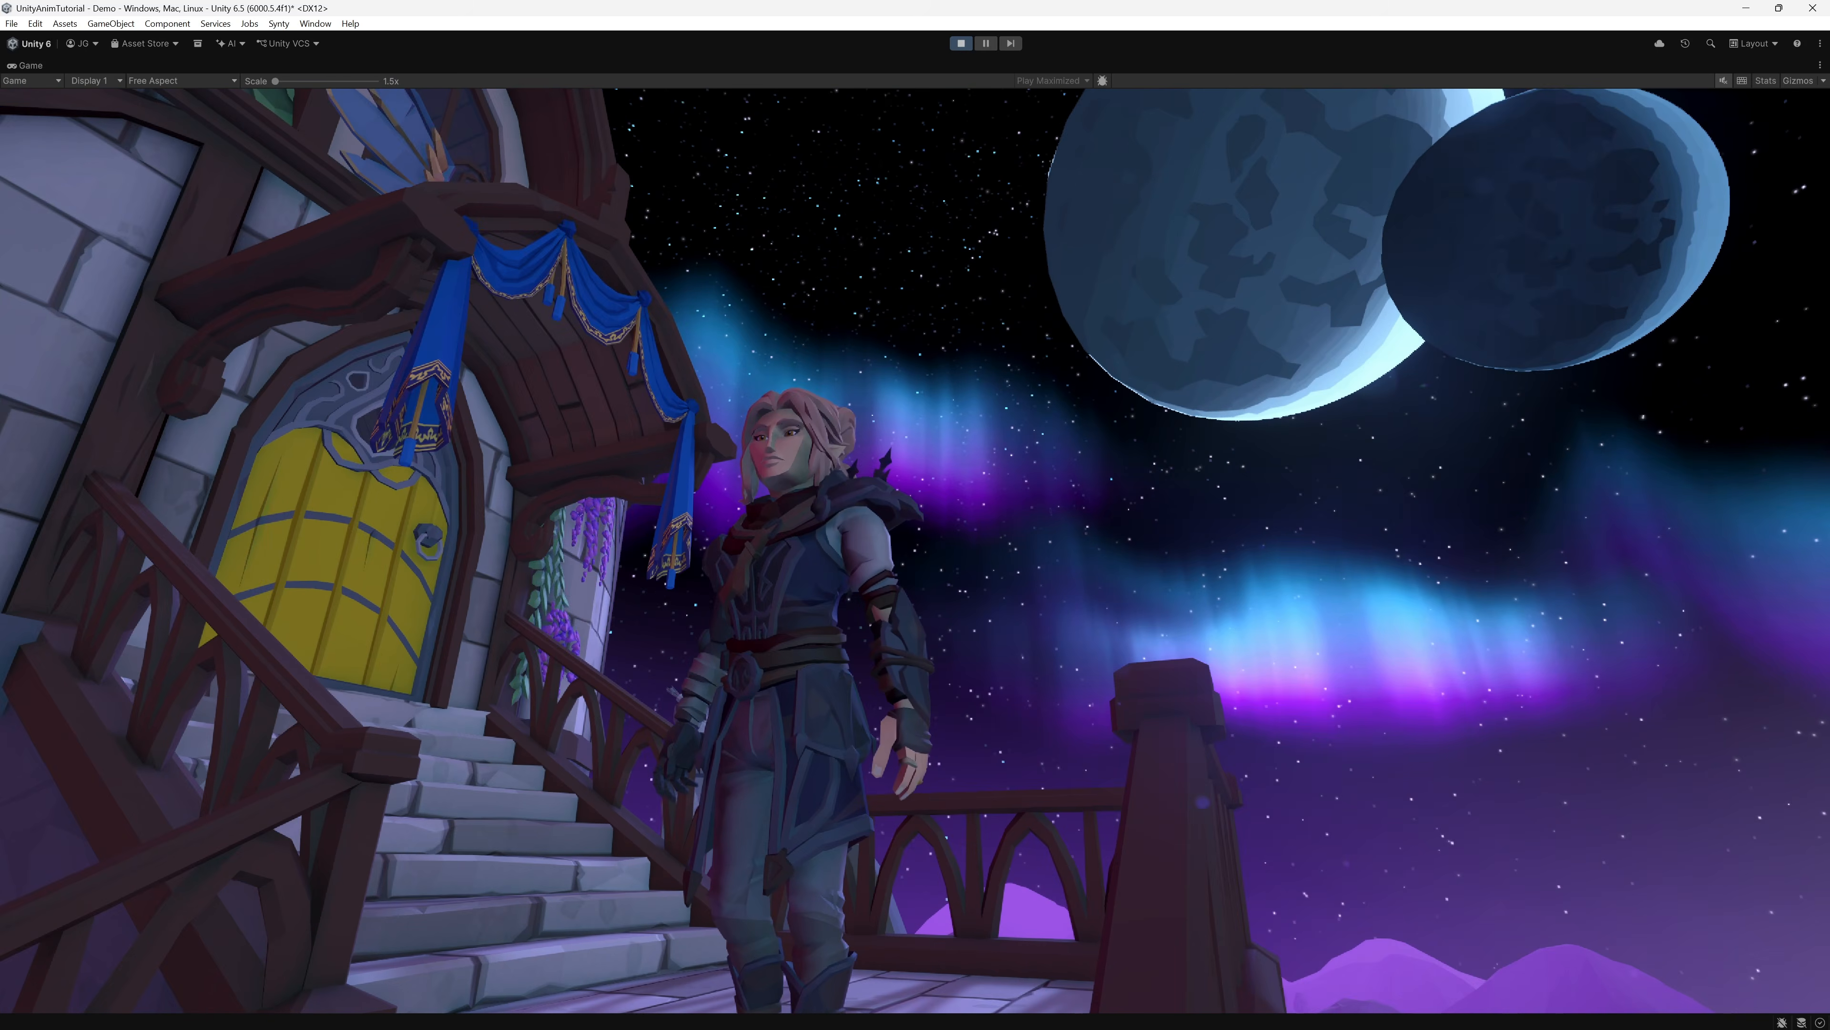
key("1")
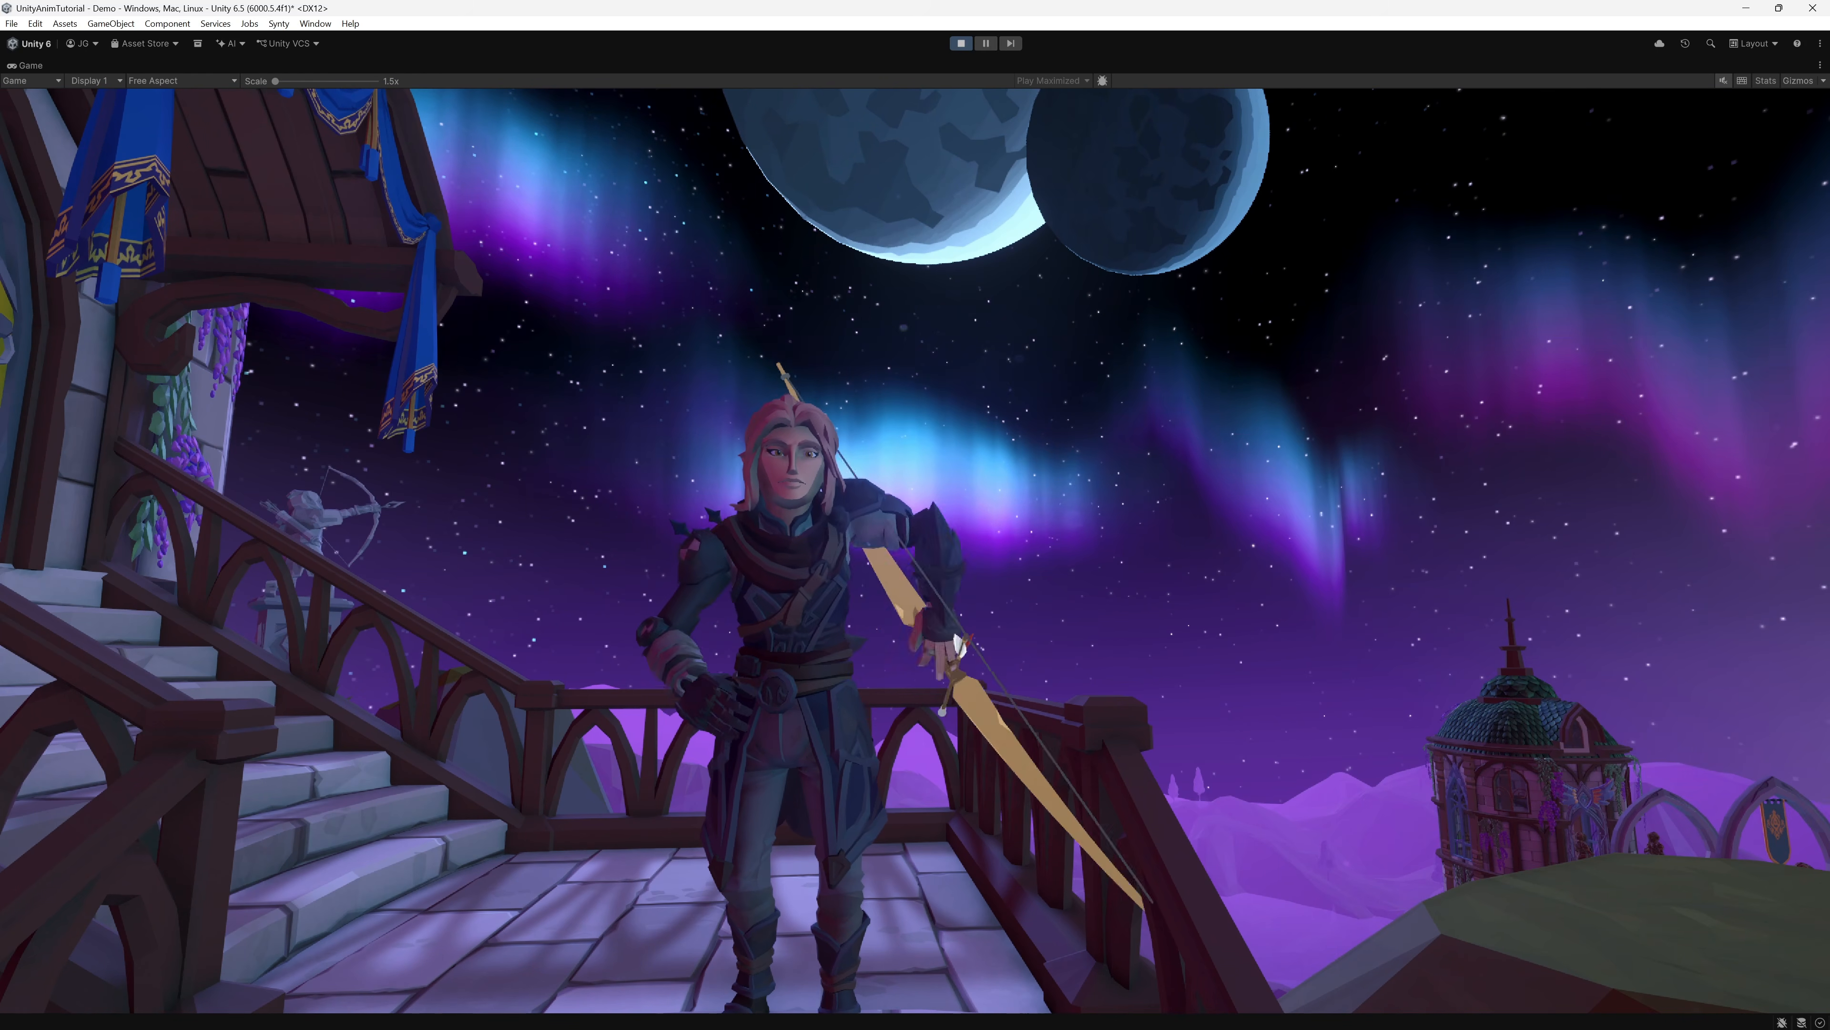
Step: Walk the archer down the path and through the market, testing the bow aiming and shooting animations
key("w")
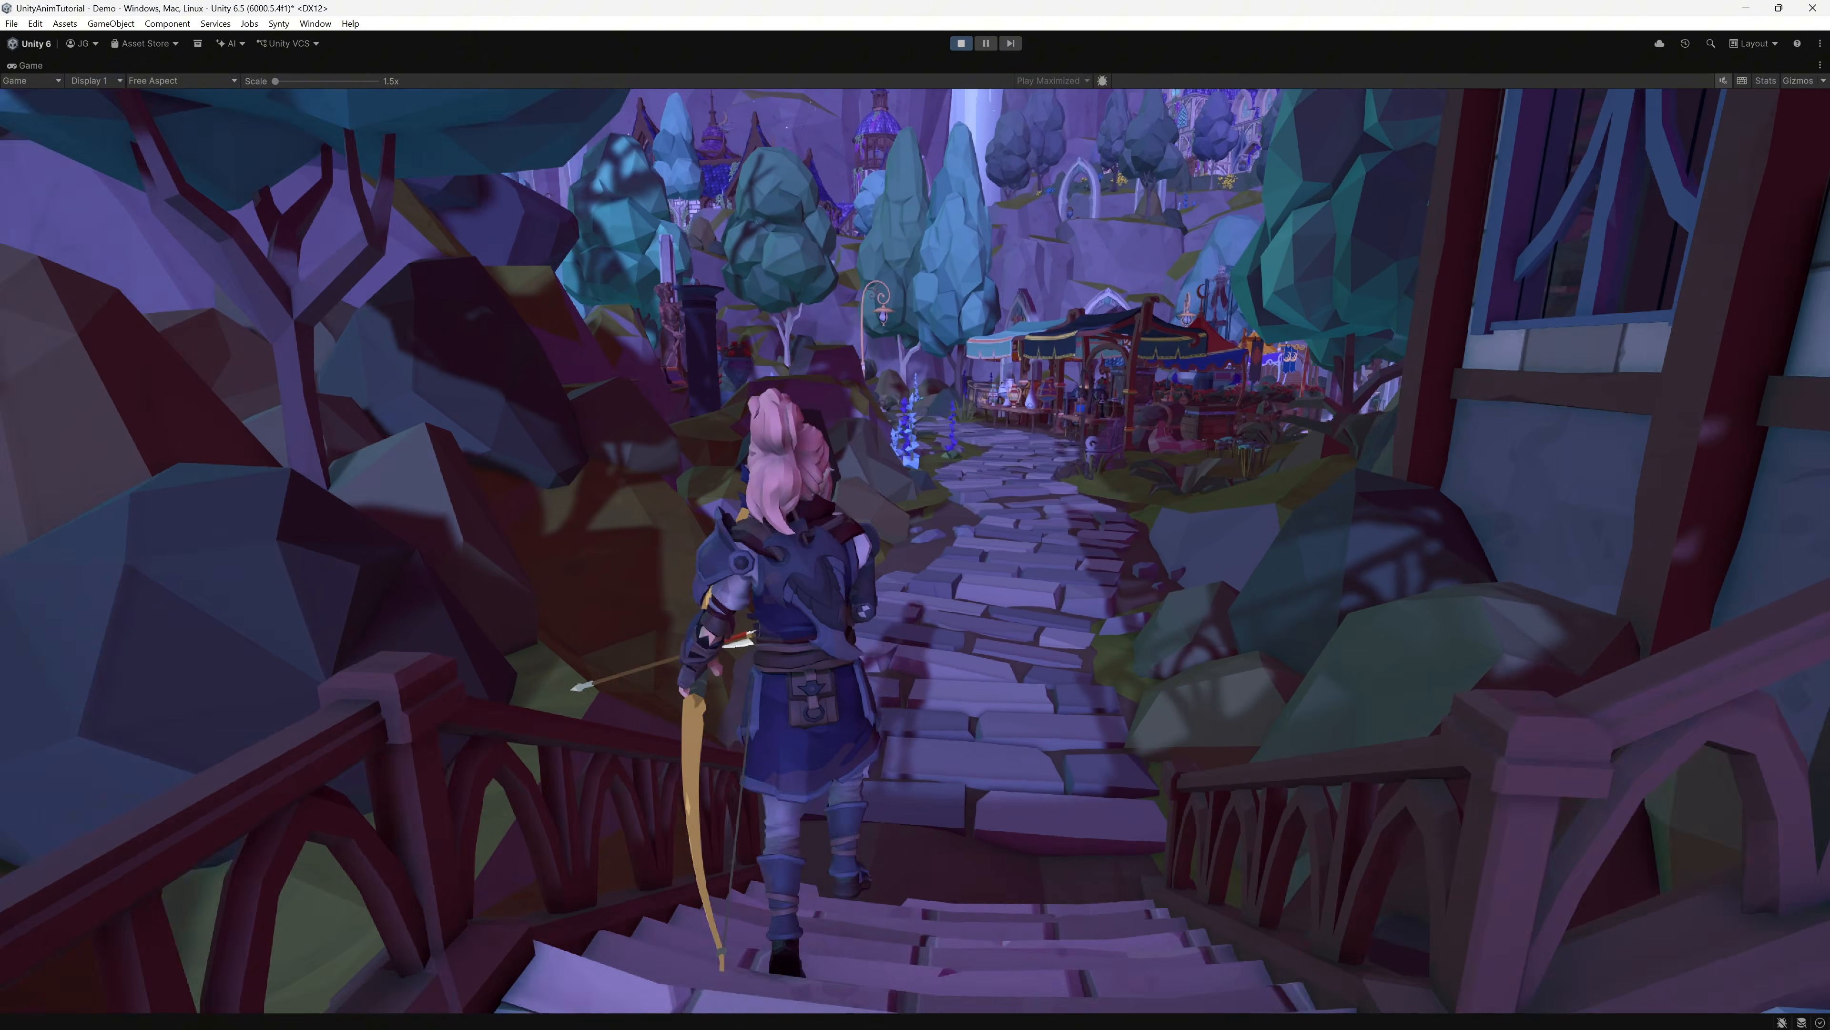
key("w")
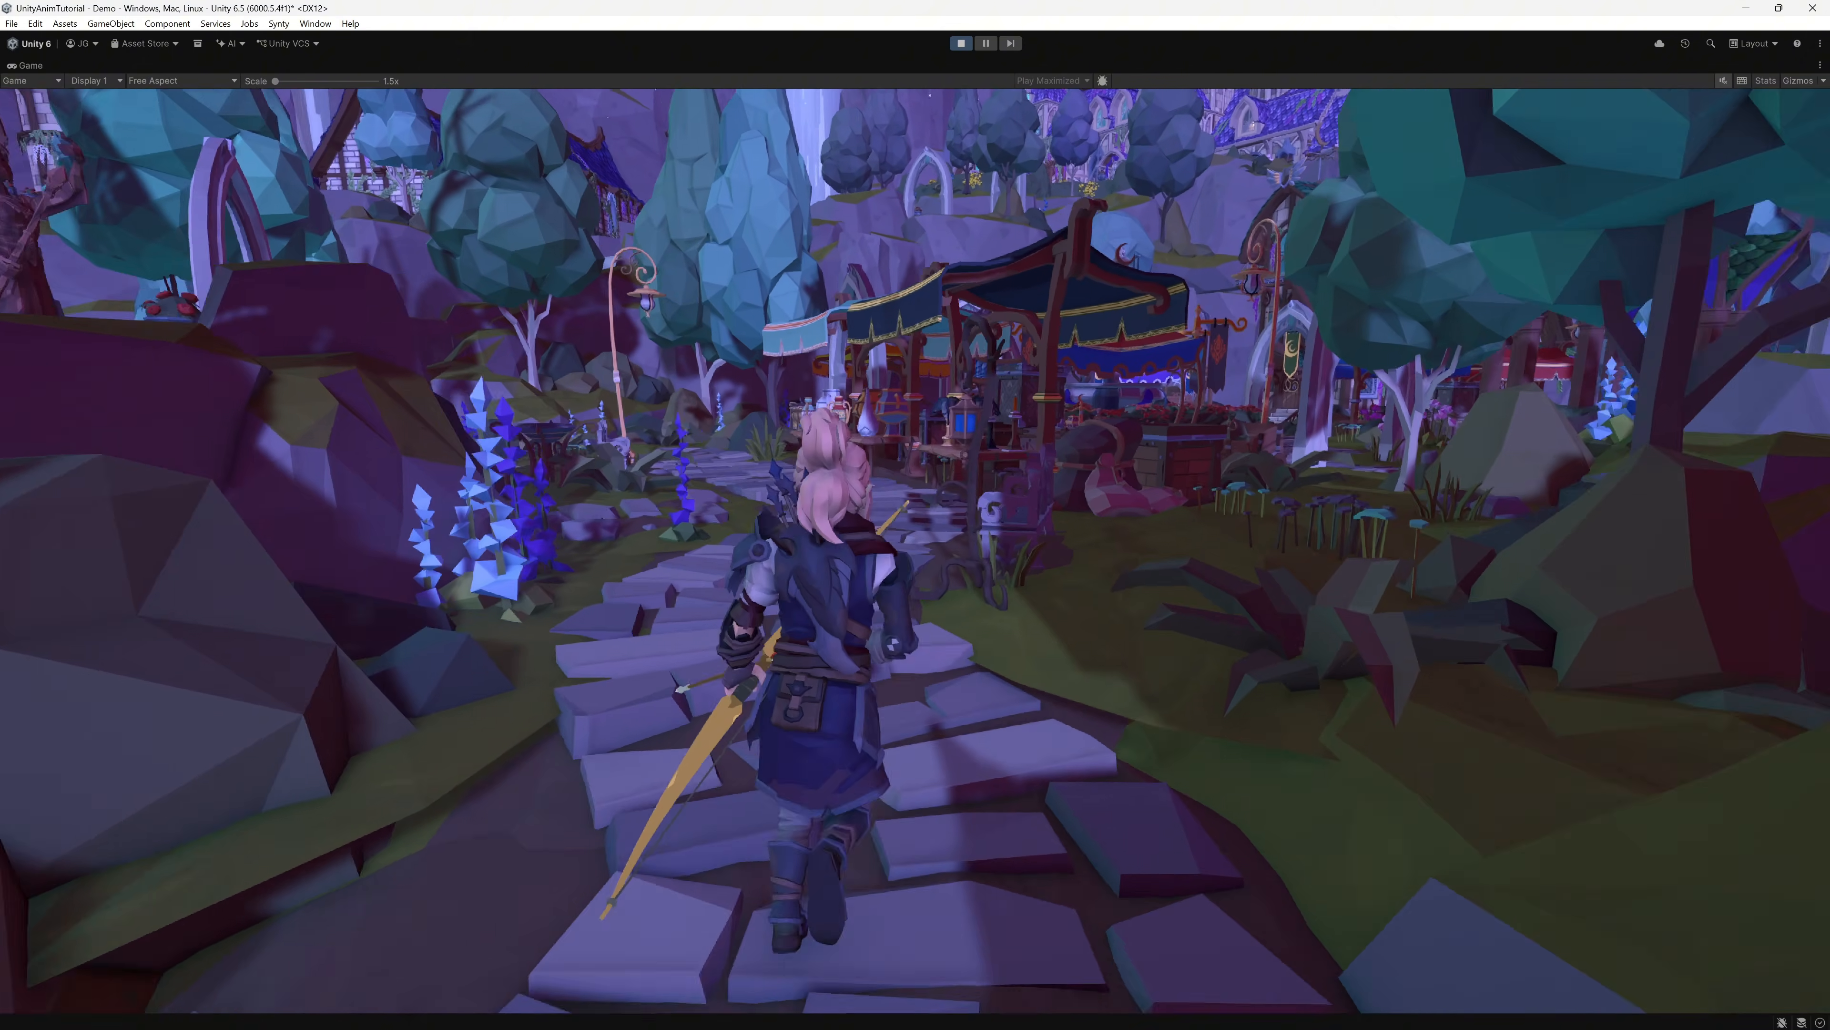
key("w")
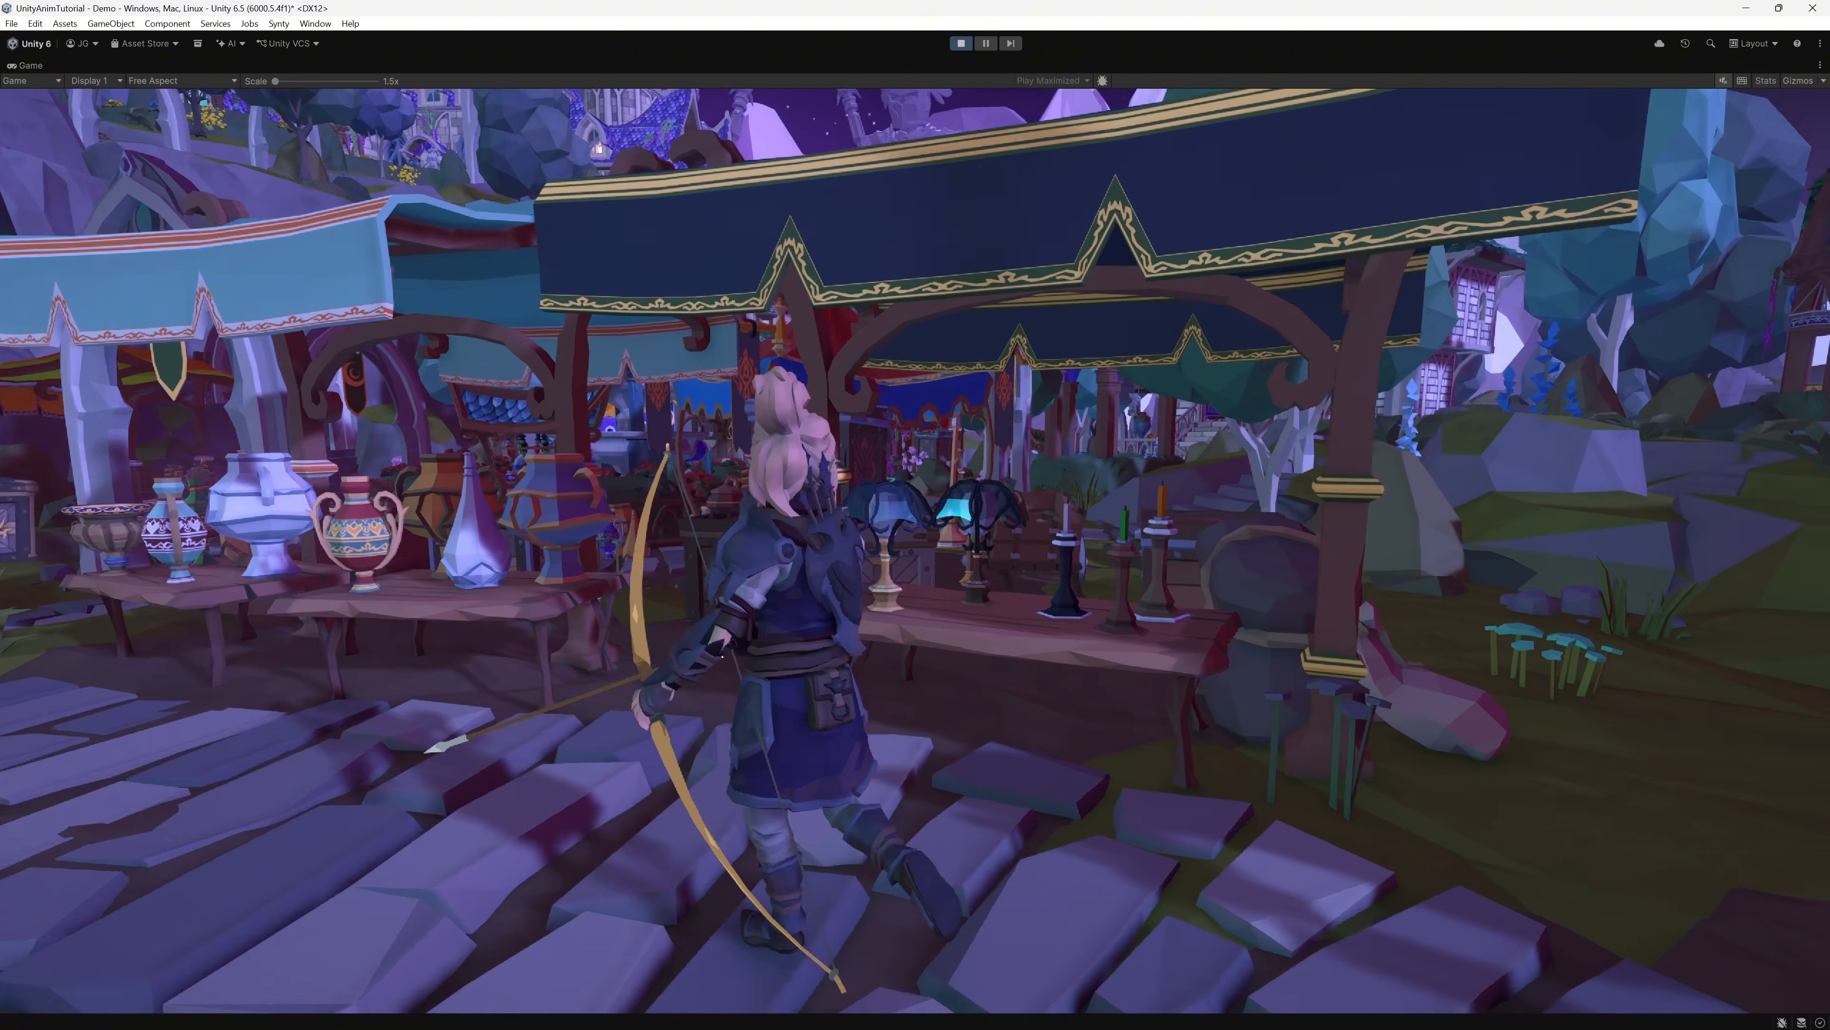
key("w")
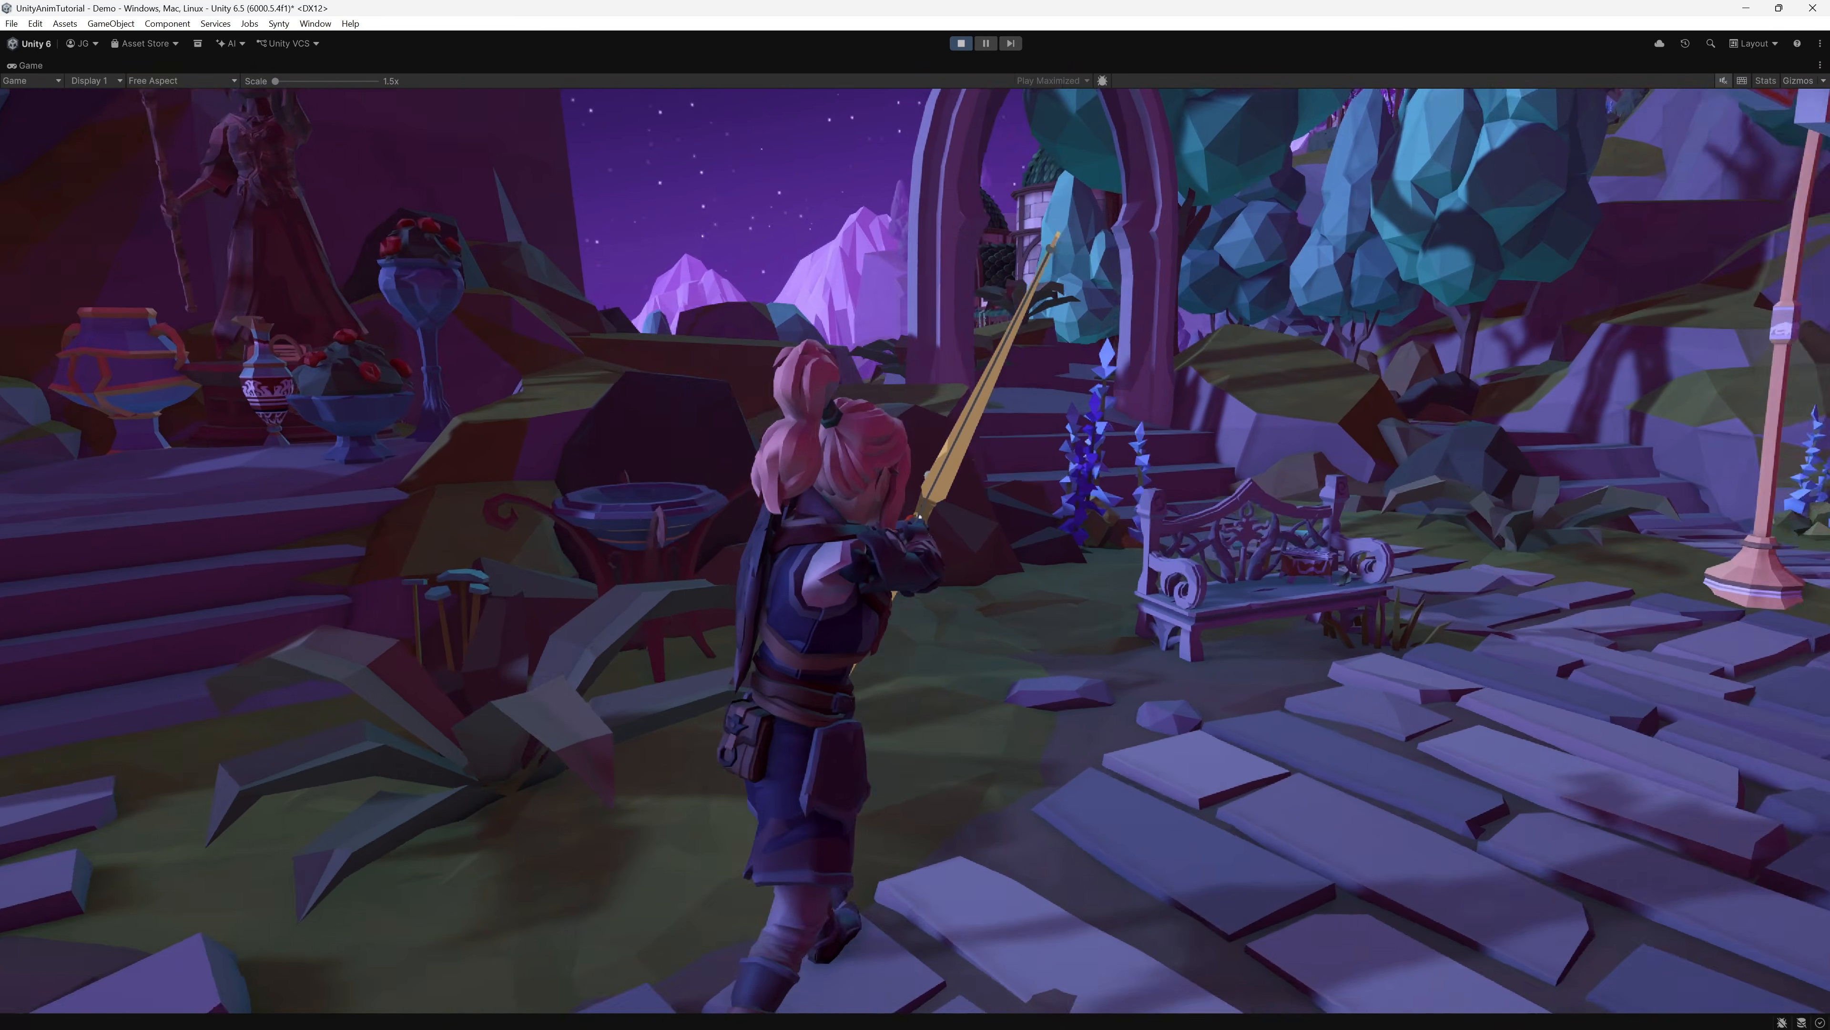
key("w")
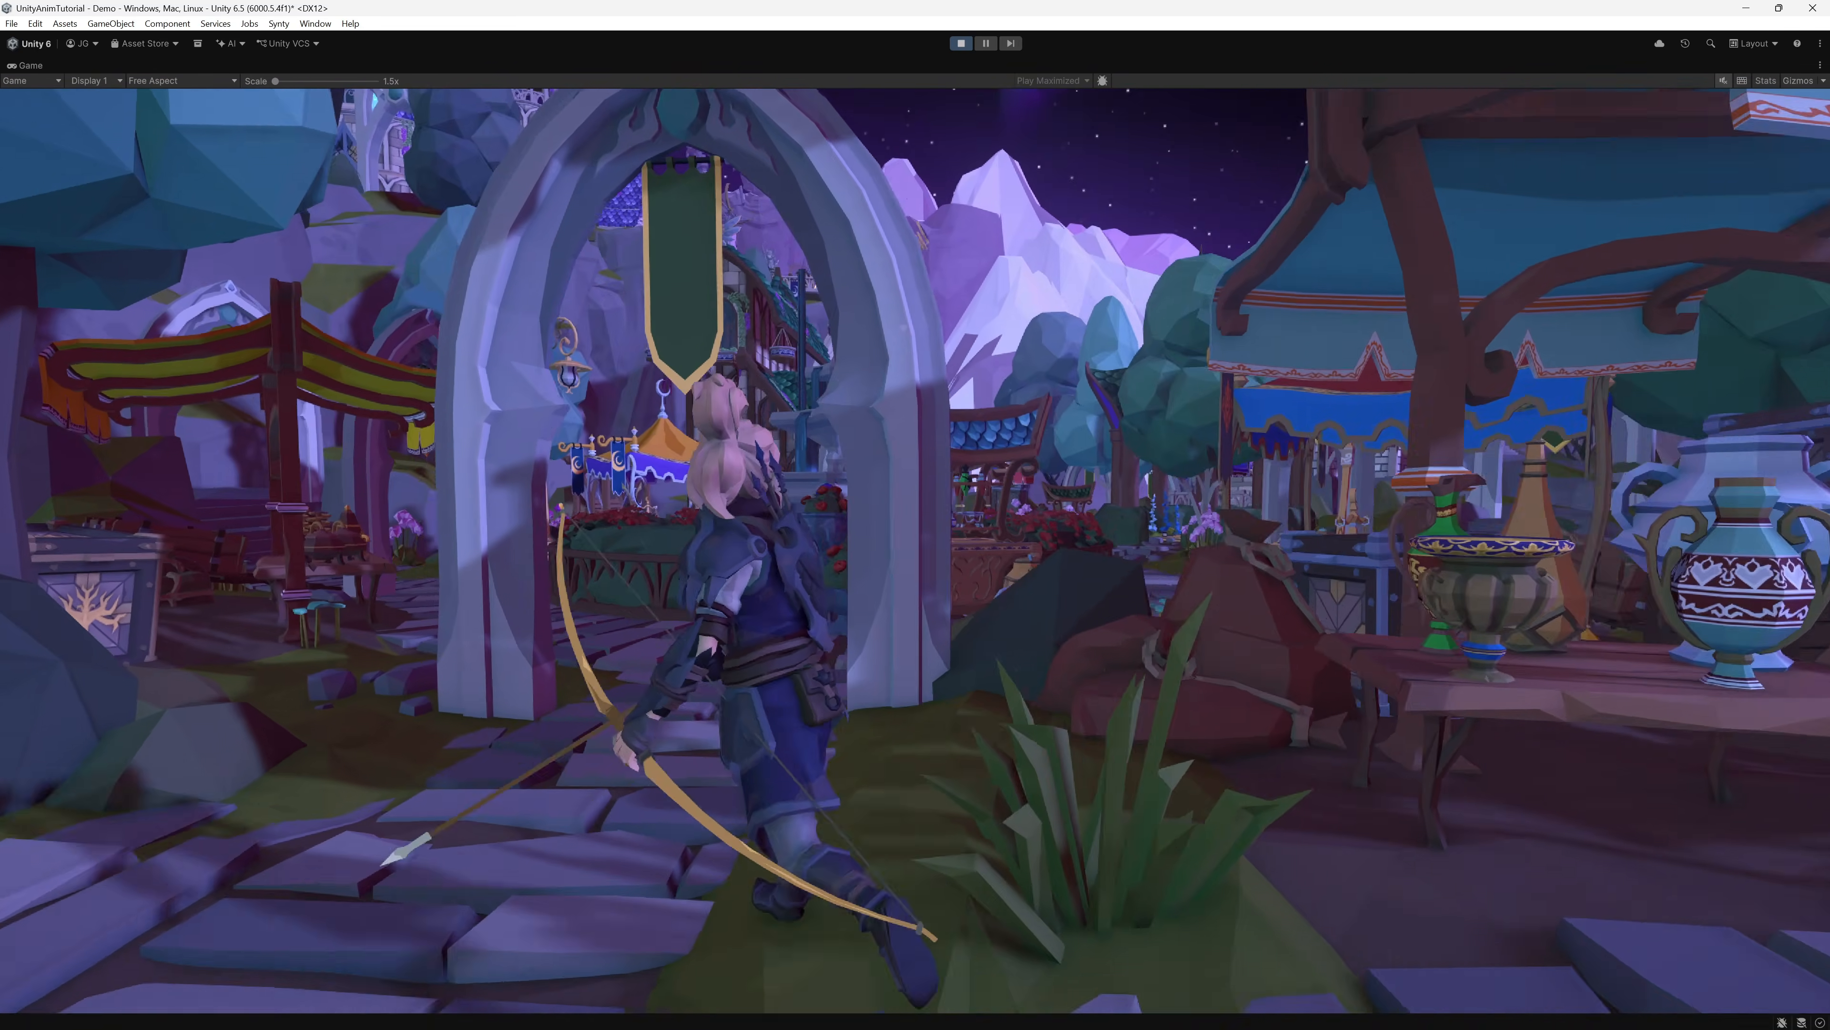
key("w")
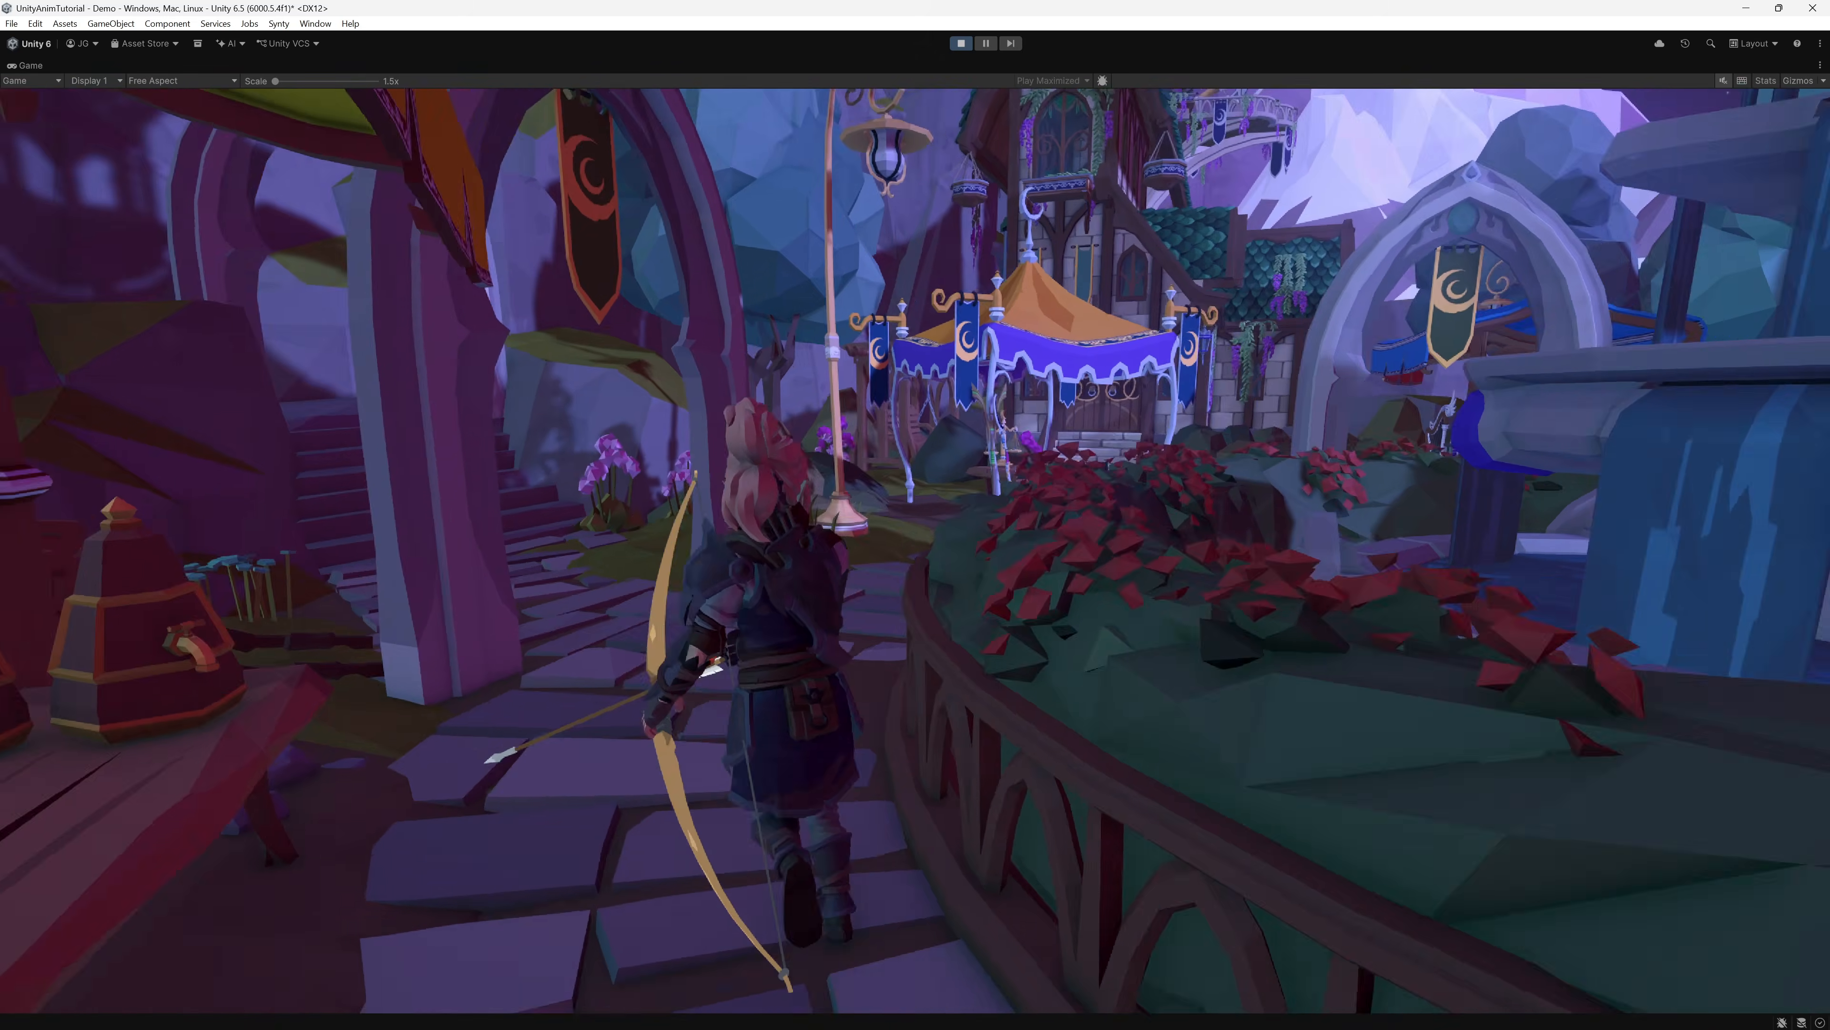
key("w")
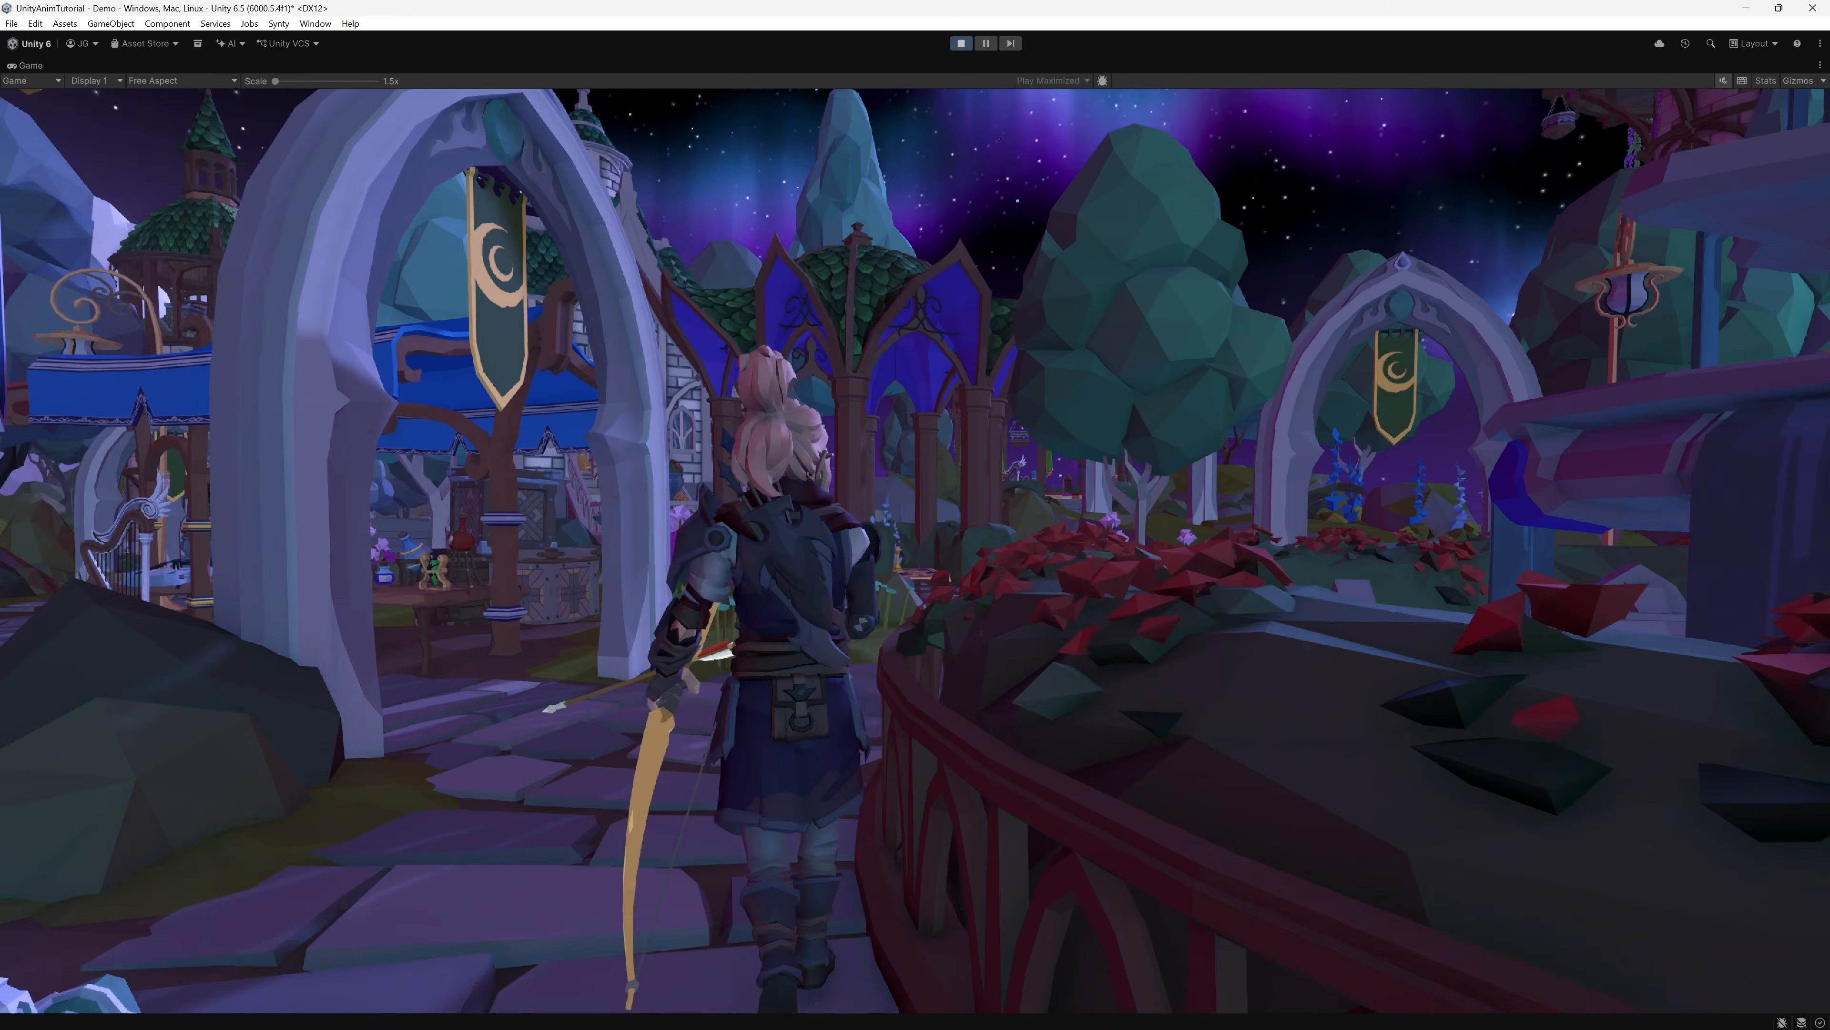
key("w")
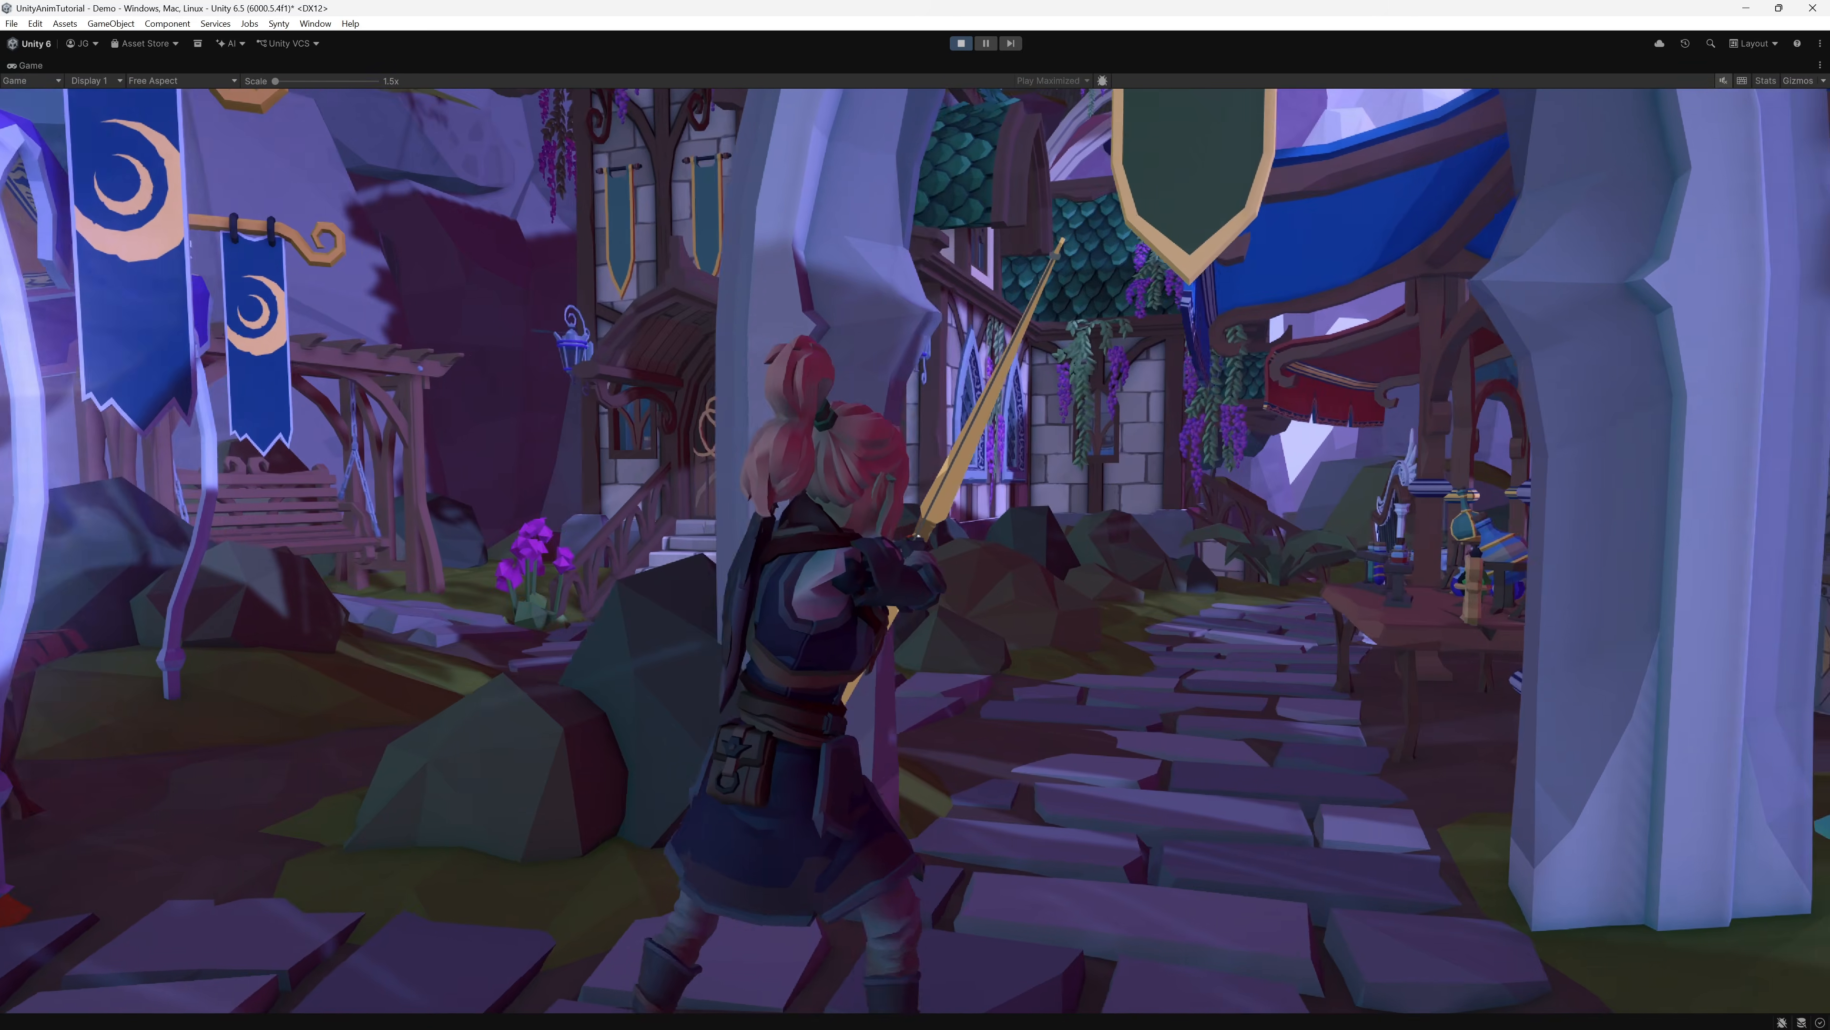
key("w")
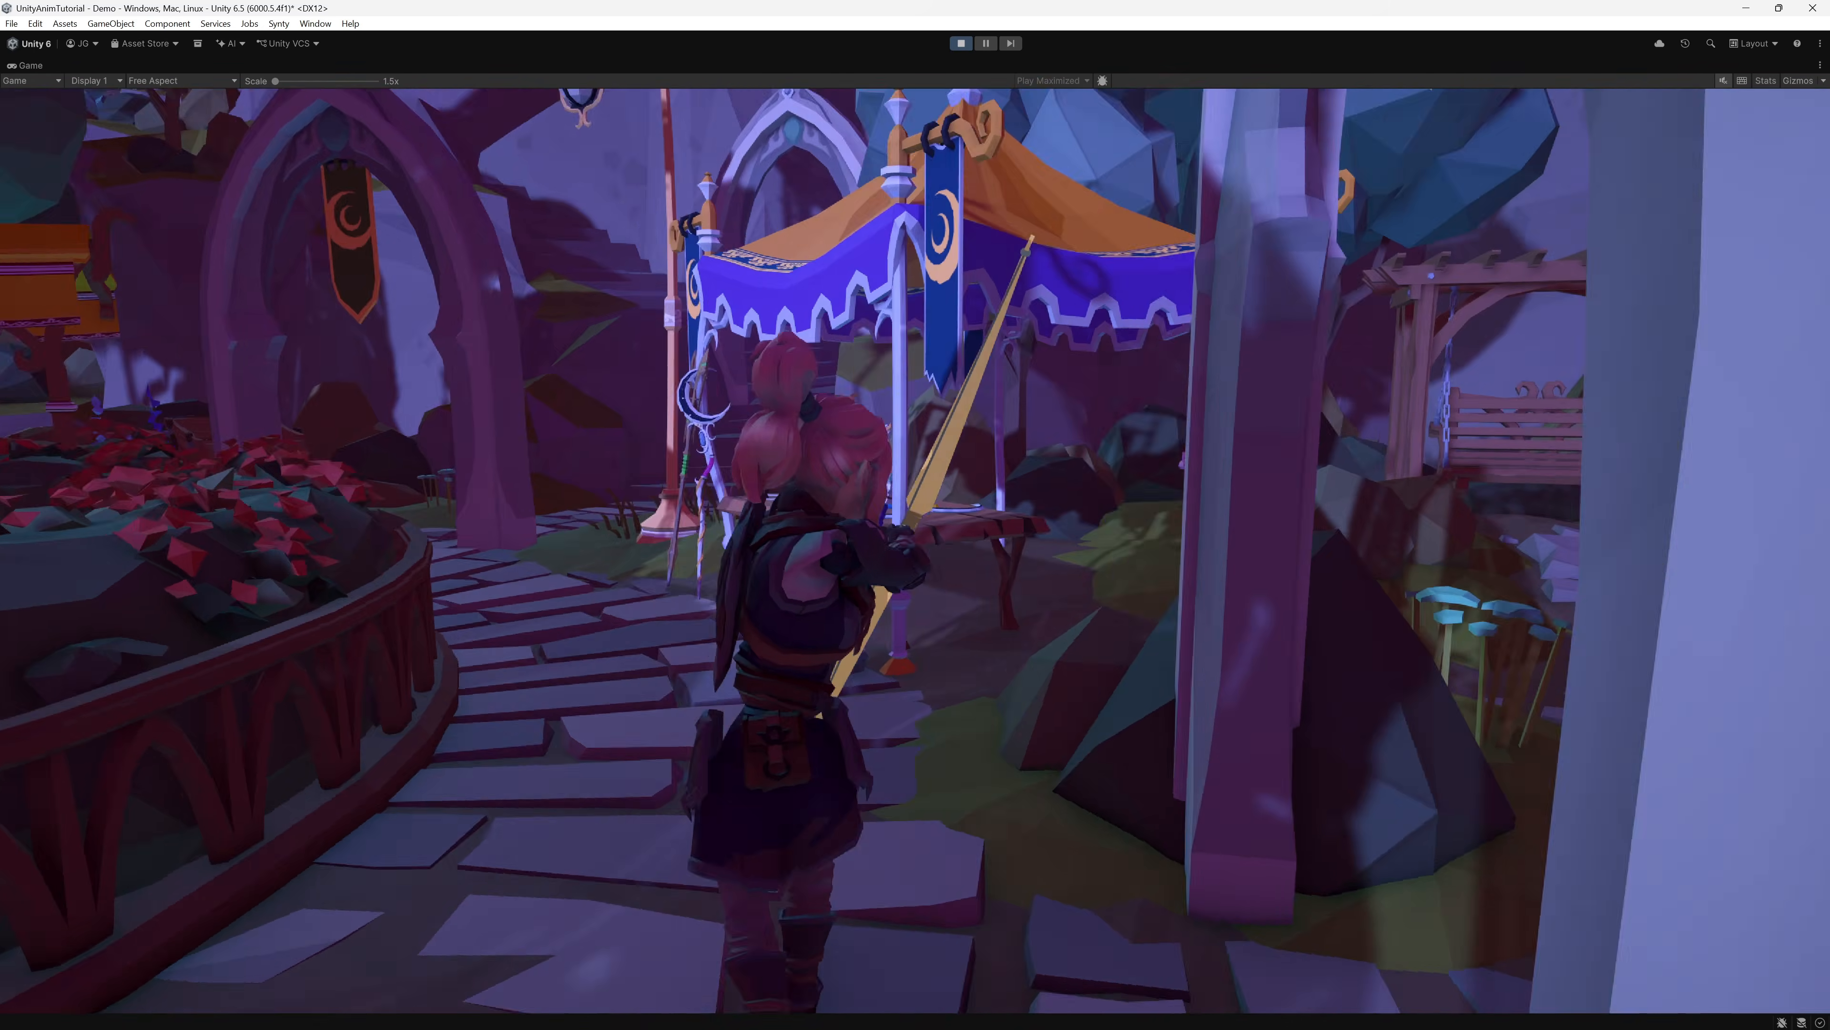
key("w")
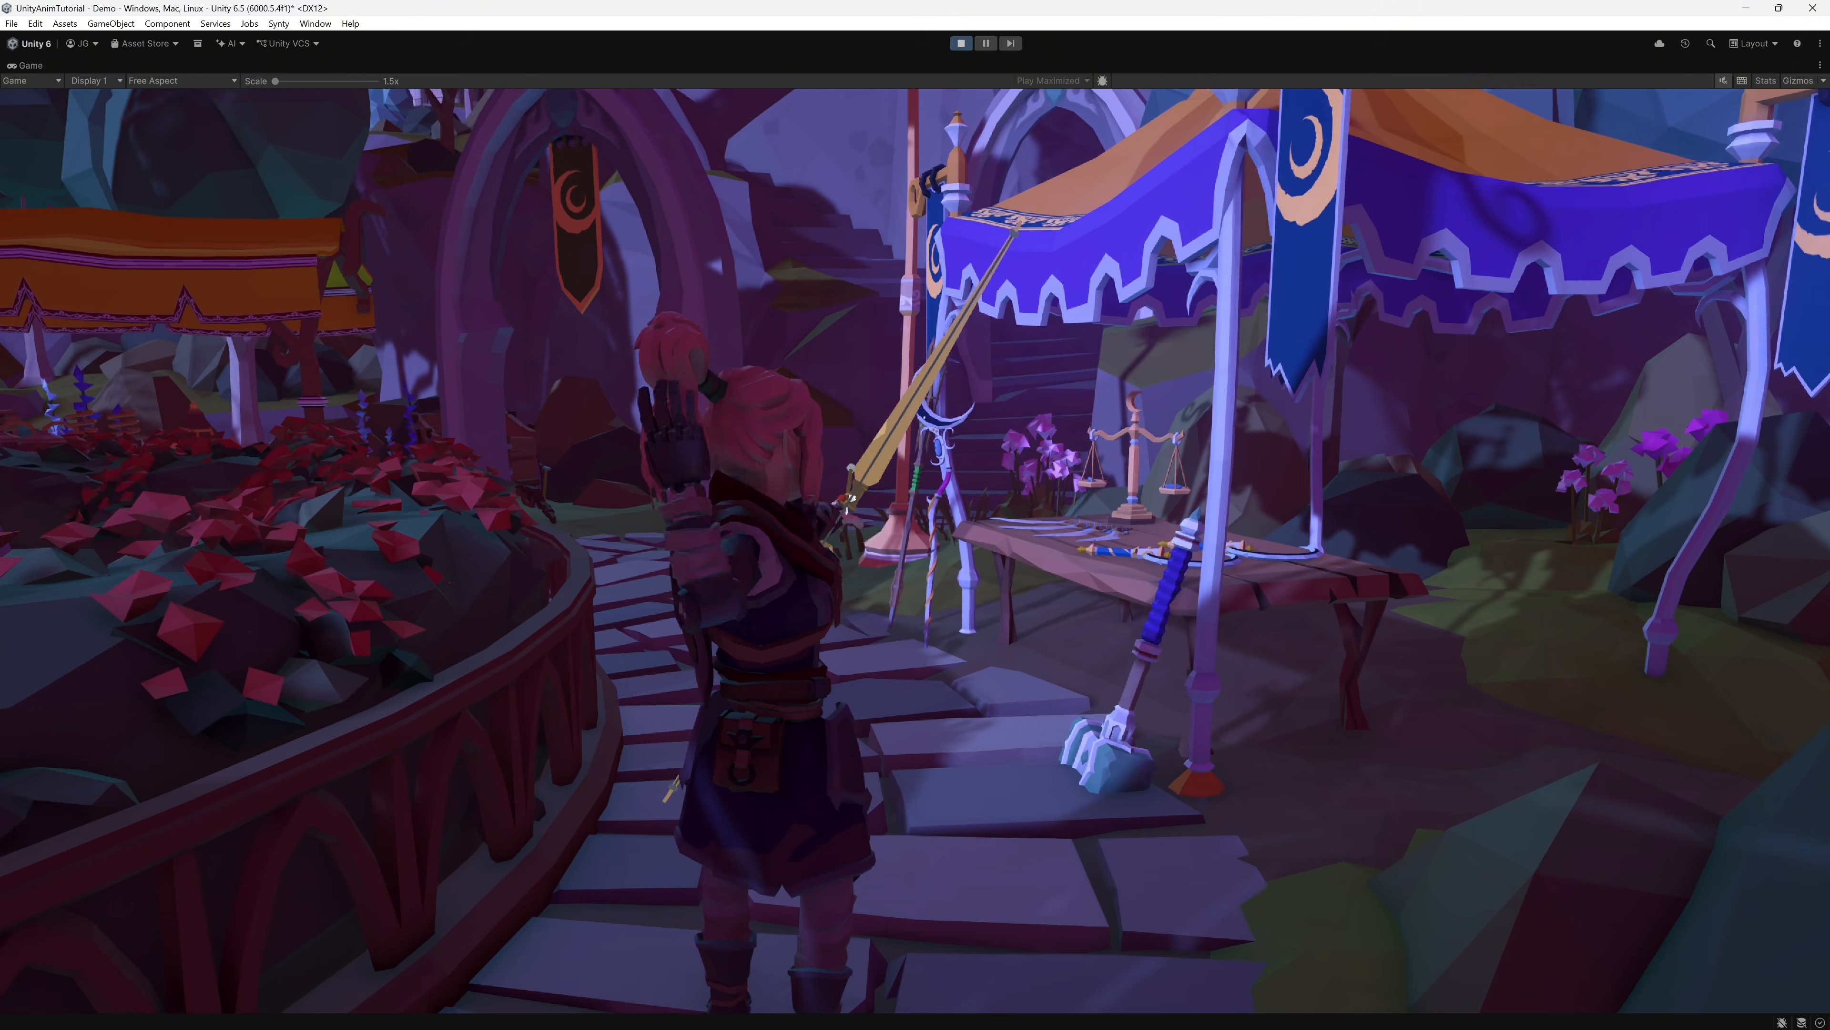
key("w")
key("w")
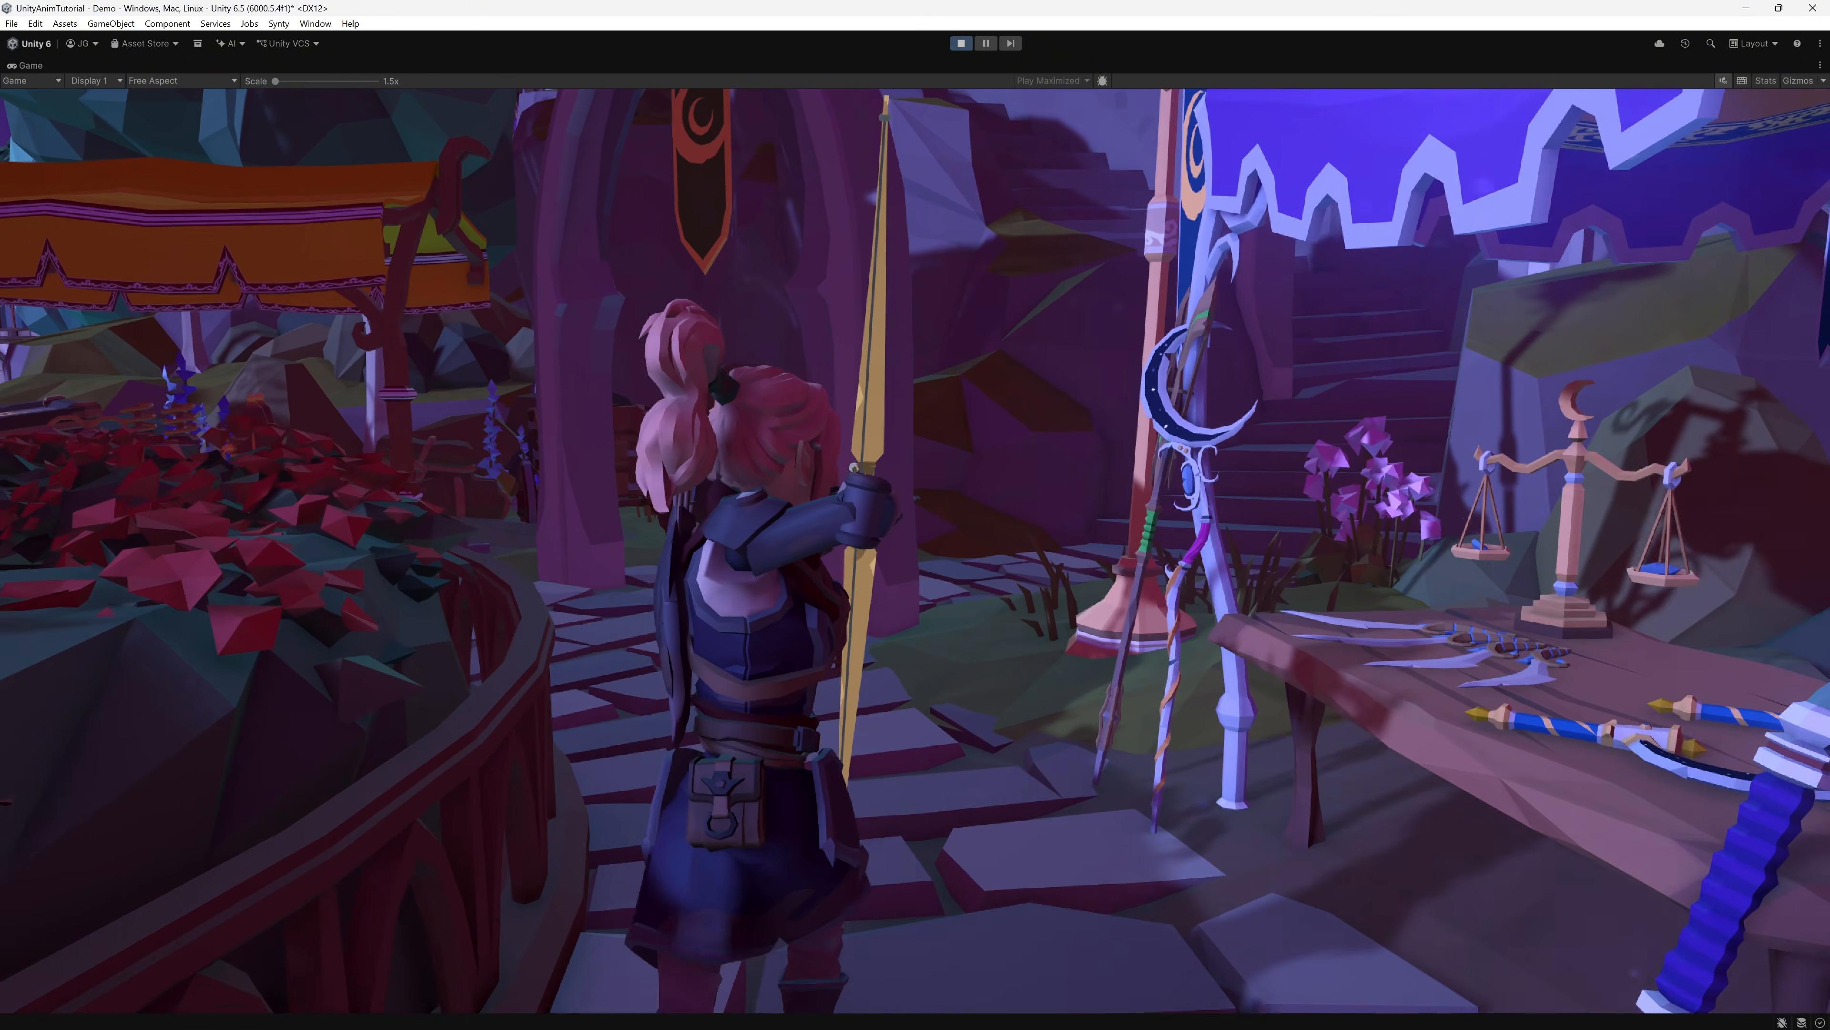
key("s")
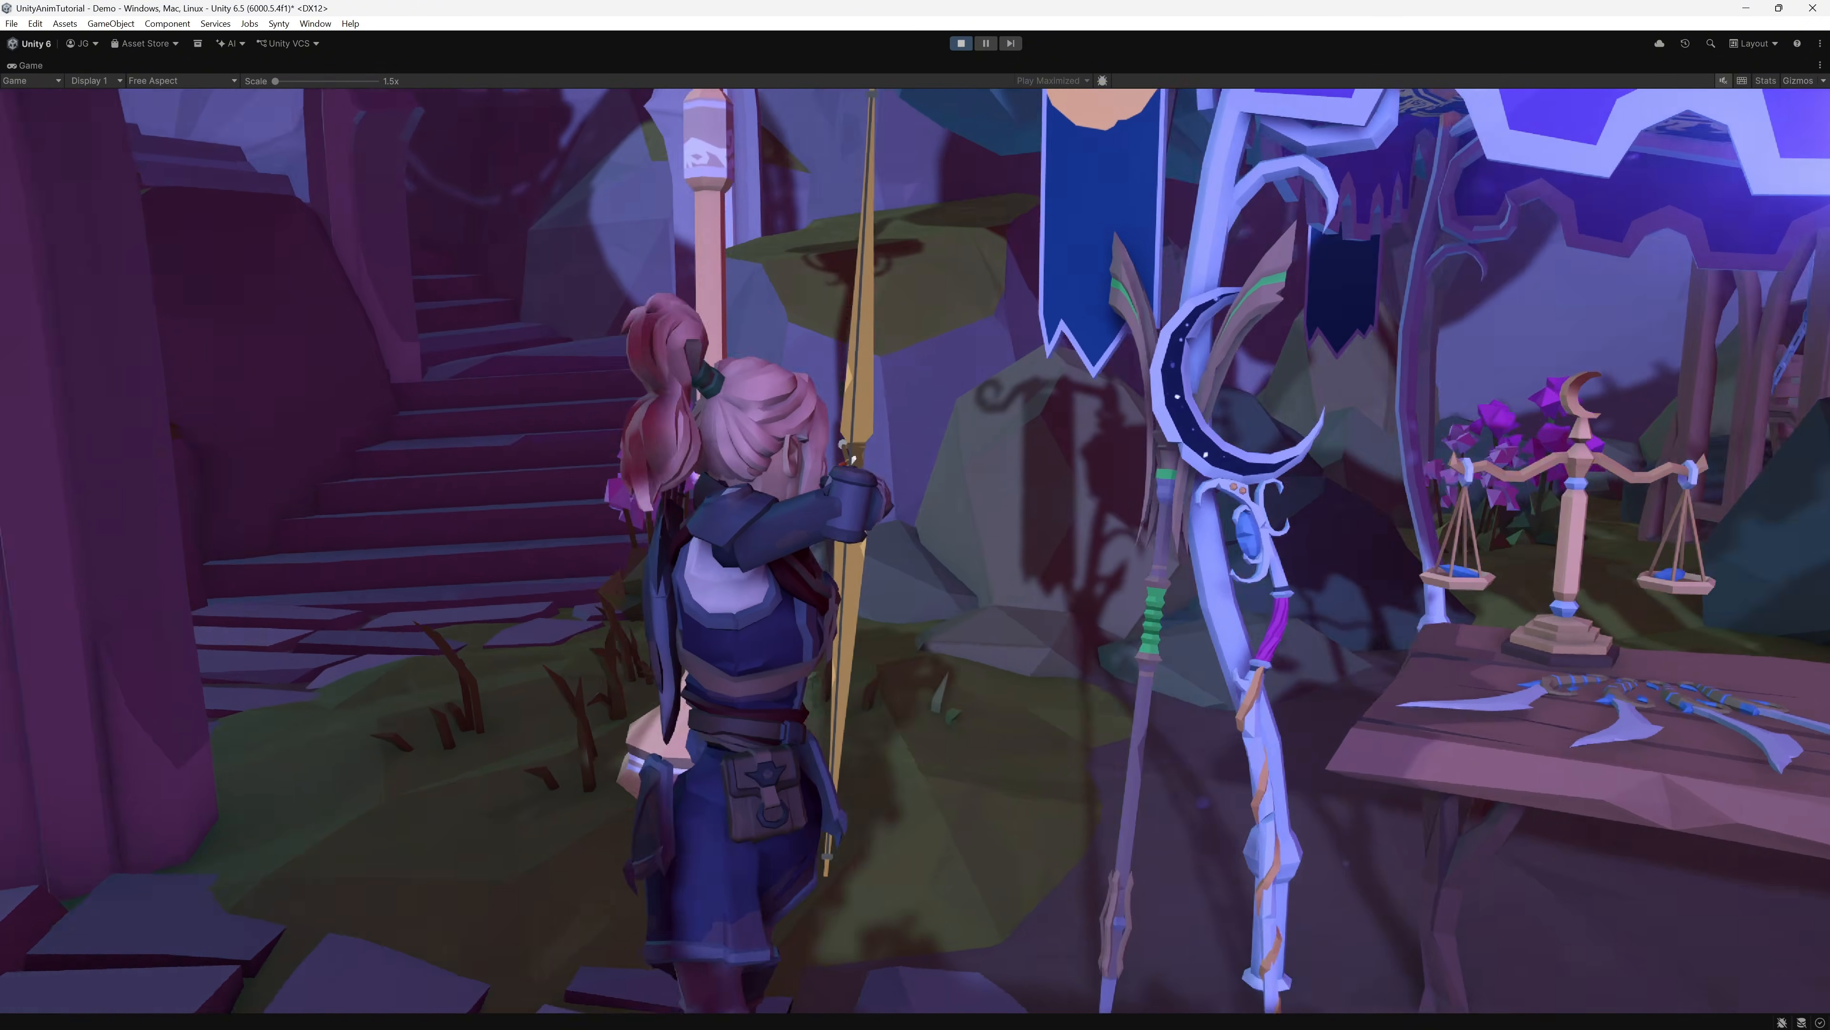